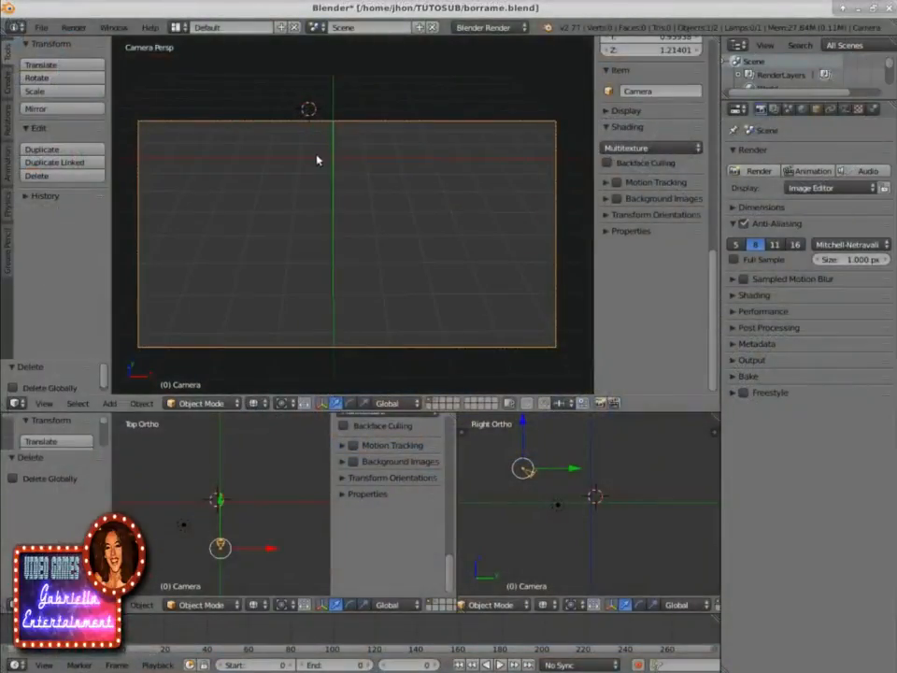
Step: Examine the submarine on the second layer and the camera and point lamp on the first layer
click(350, 106)
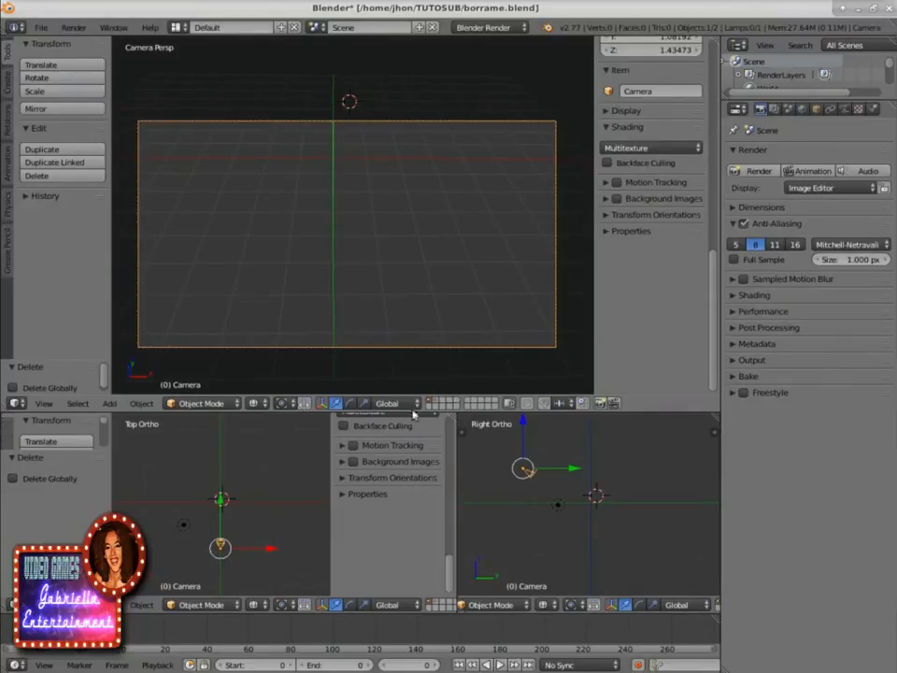
scroll(624, 606, down, 3)
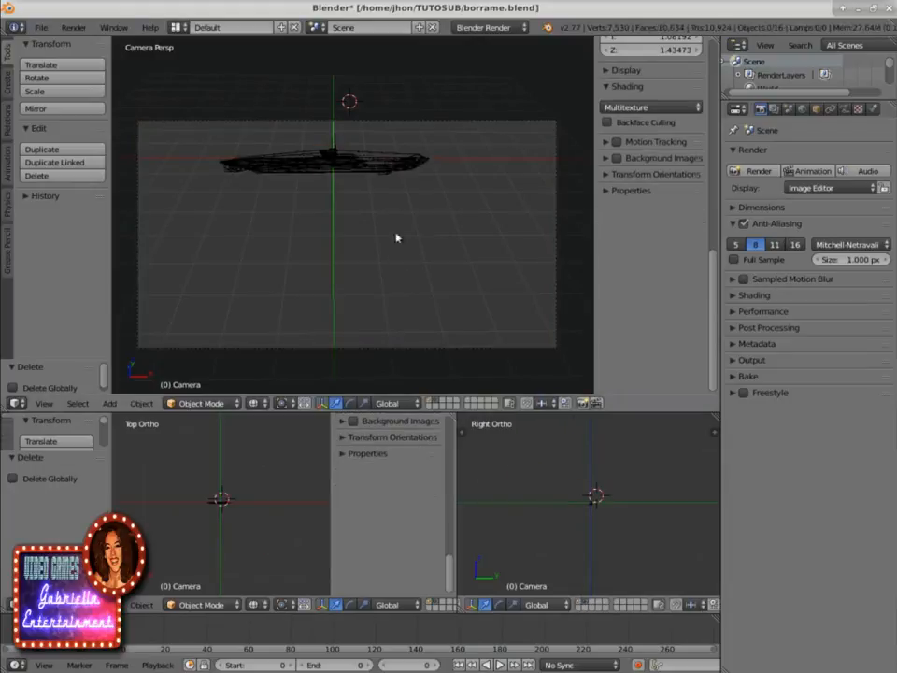
click(580, 602)
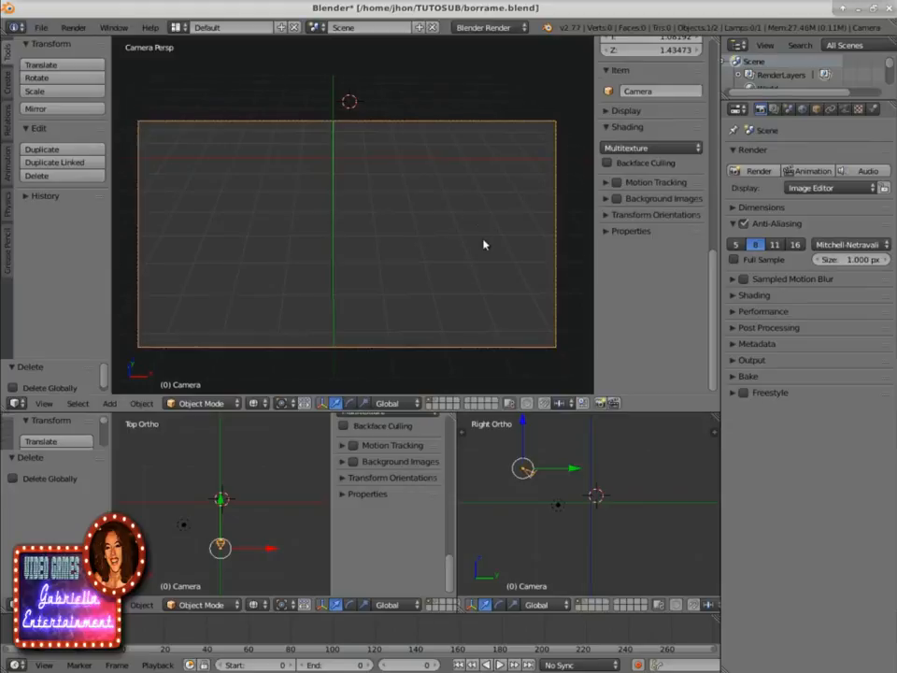
middle_drag(483, 240, 384, 264)
right_click(156, 145)
right_click(217, 216)
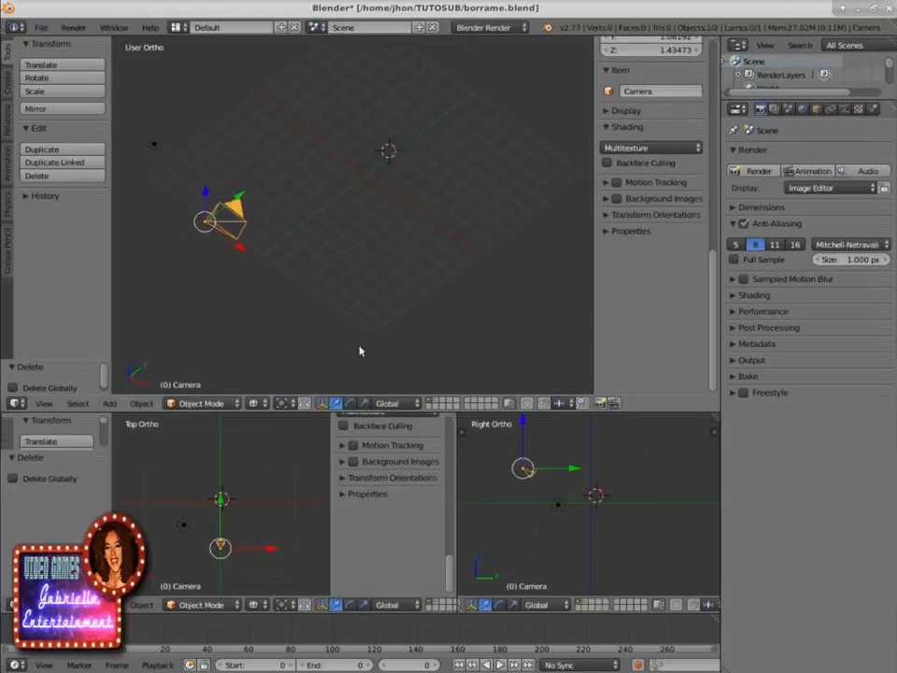
middle_drag(239, 261, 277, 241)
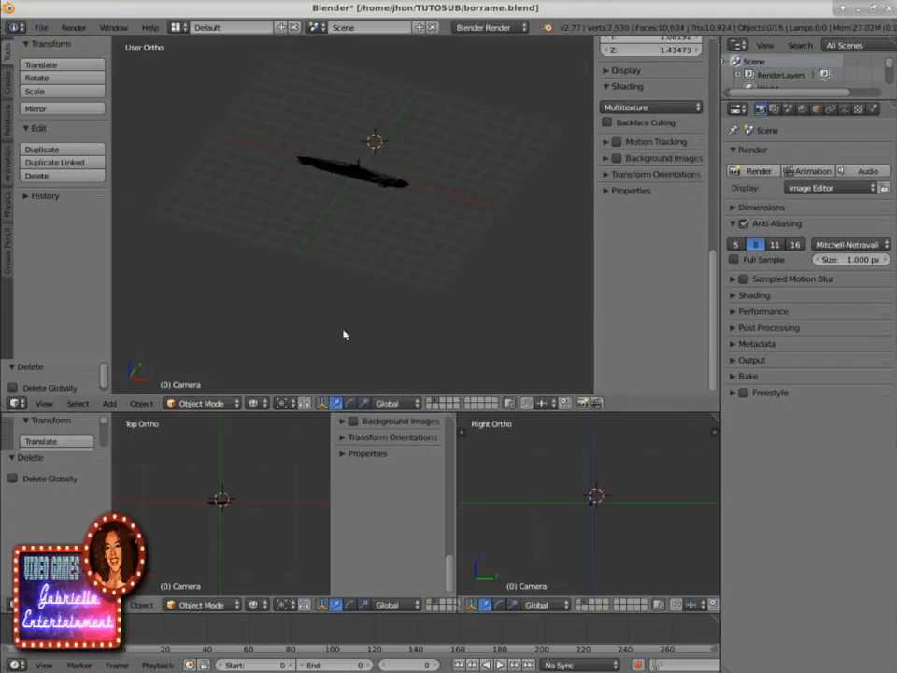
right_click(357, 176)
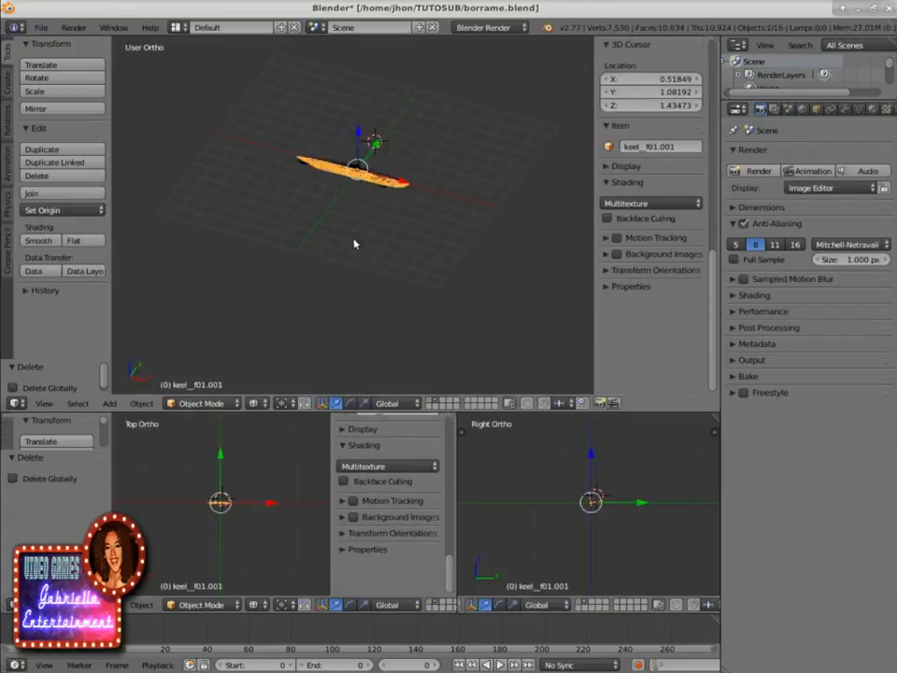
scroll(354, 242, up, 1)
click(580, 599)
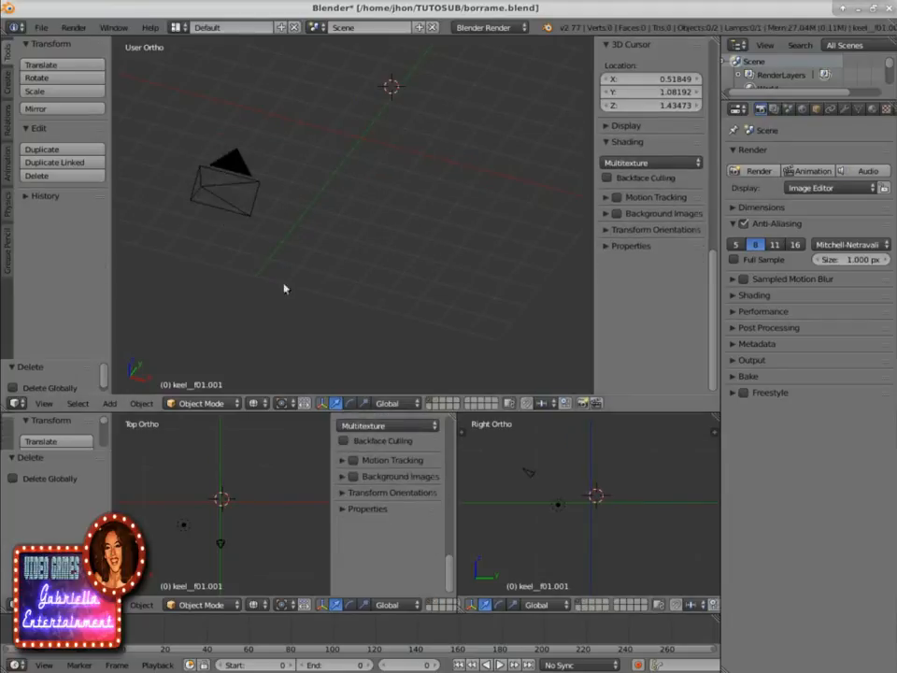
right_click(224, 214)
scroll(229, 229, down, 3)
right_click(143, 193)
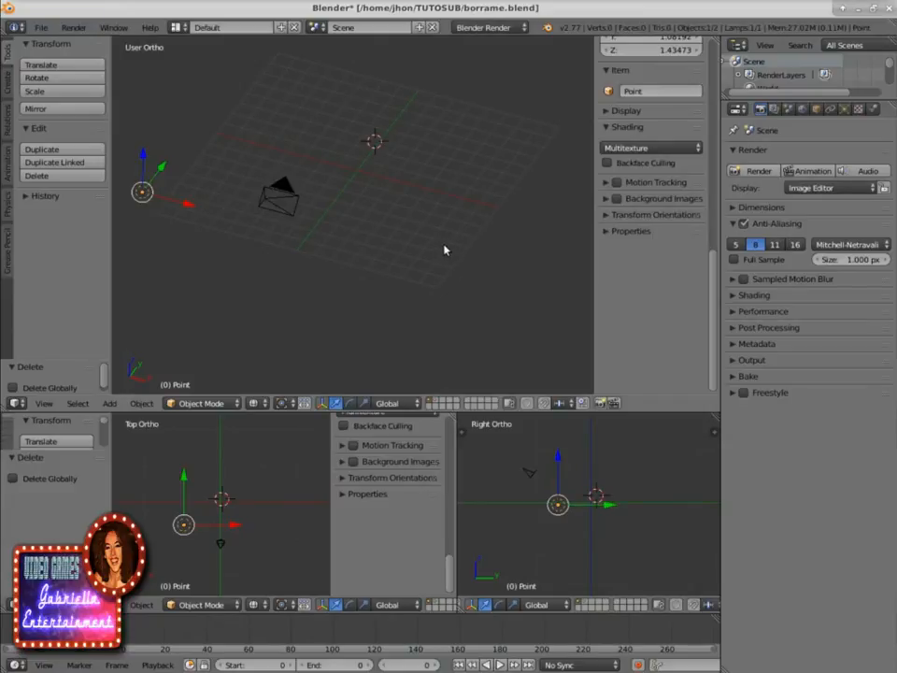
Step: Place the 3D cursor near the grid origin and switch the render engine to Cycles Render
click(355, 172)
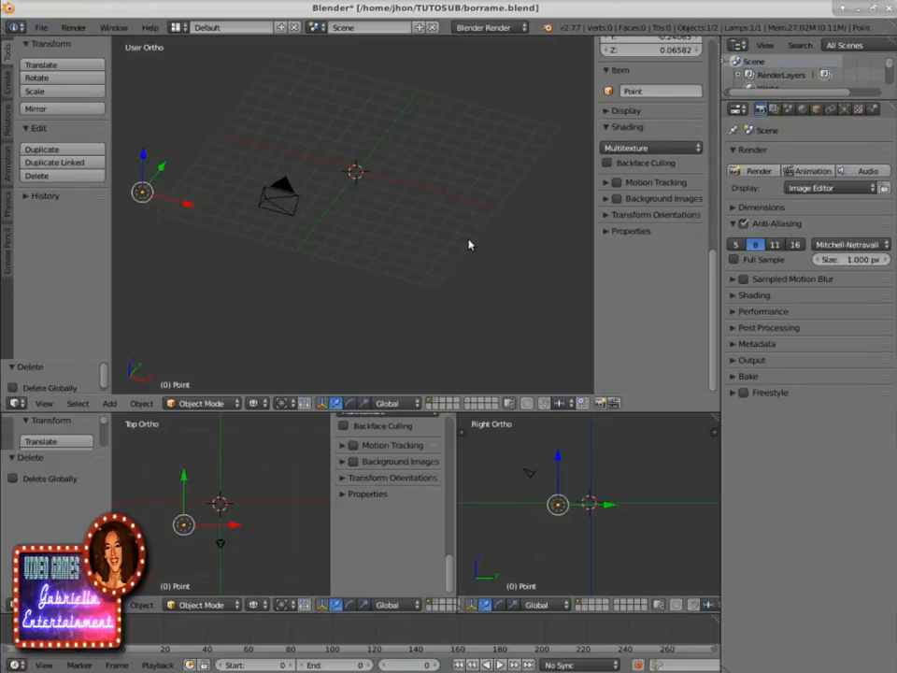
click(481, 28)
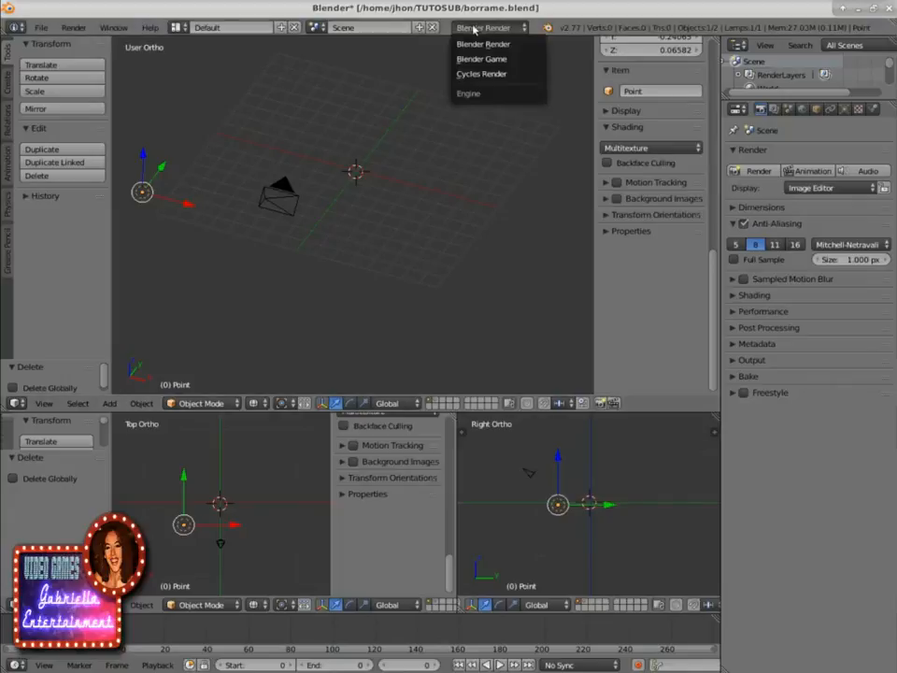
click(467, 73)
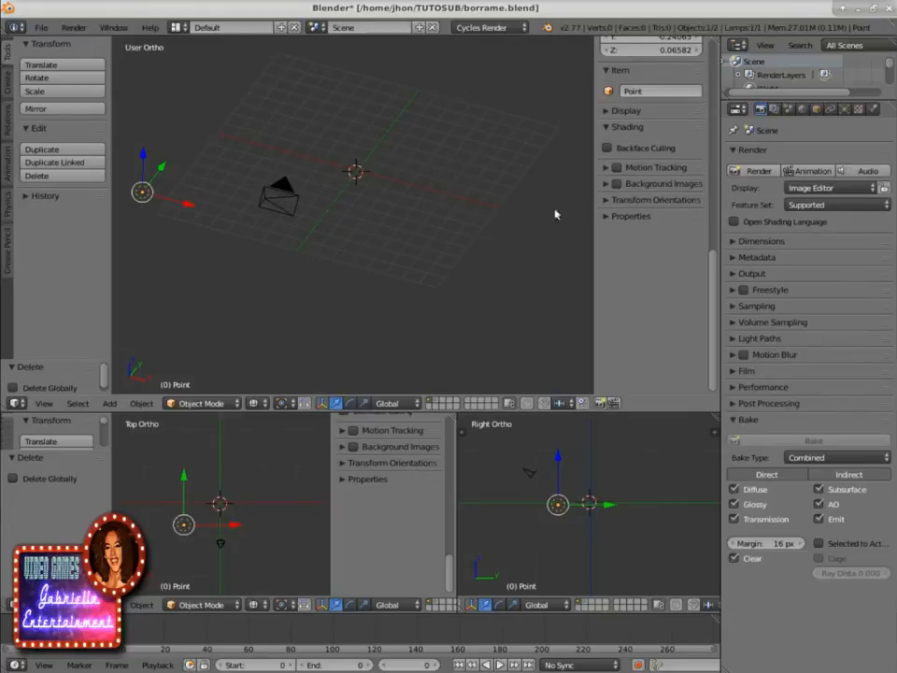
Step: Show the render dimensions and sampling settings and set the render samples to 4
click(737, 242)
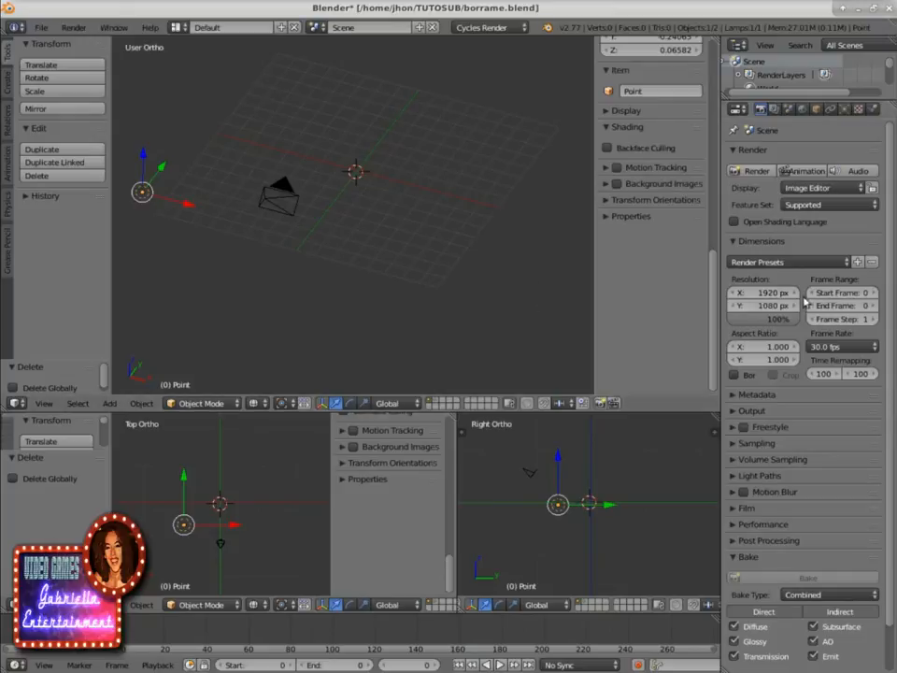
scroll(830, 304, down, 2)
click(738, 394)
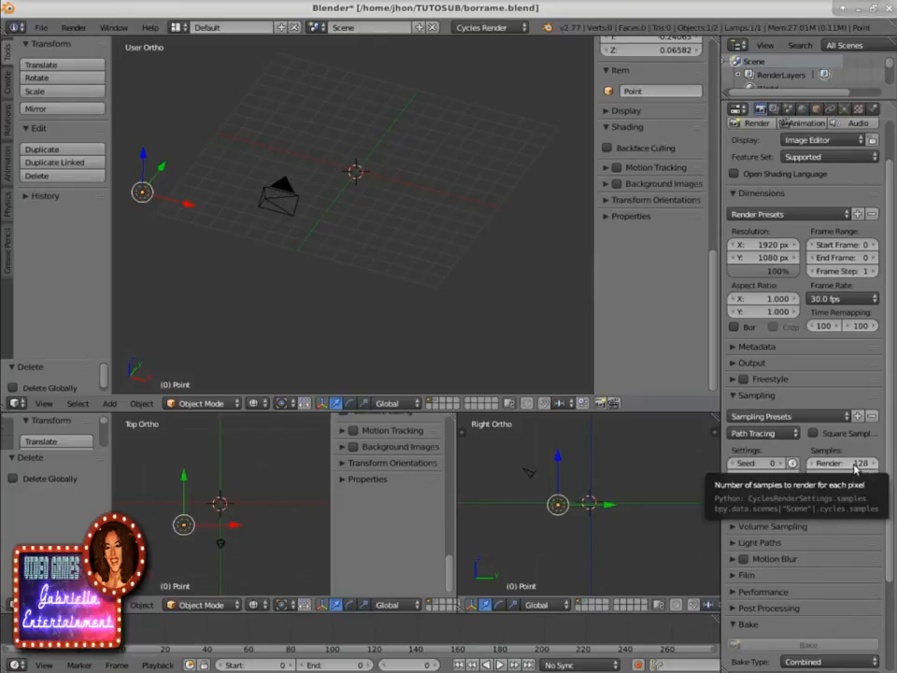
click(854, 467)
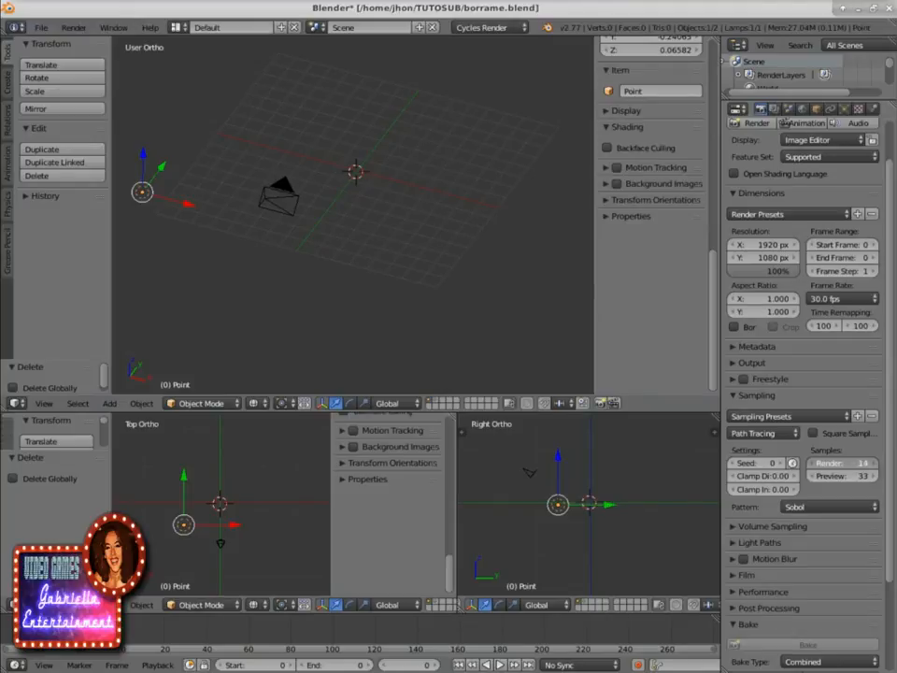
drag(855, 467, 861, 467)
click(813, 466)
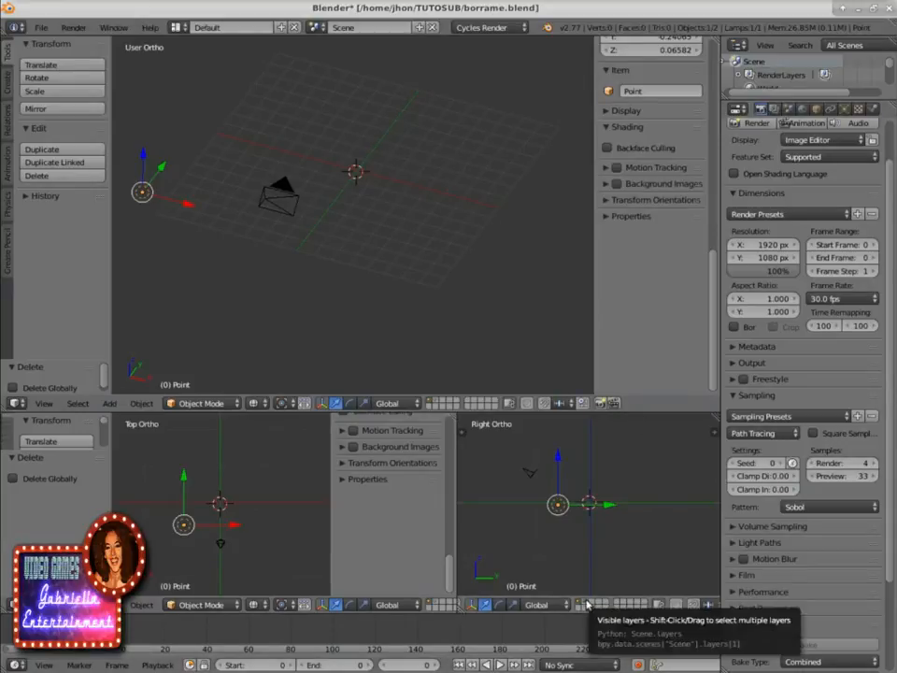
Step: Show the submarine's layer together with the camera and lamp layer, and render the scene through the camera
click(586, 605)
right_click(271, 201)
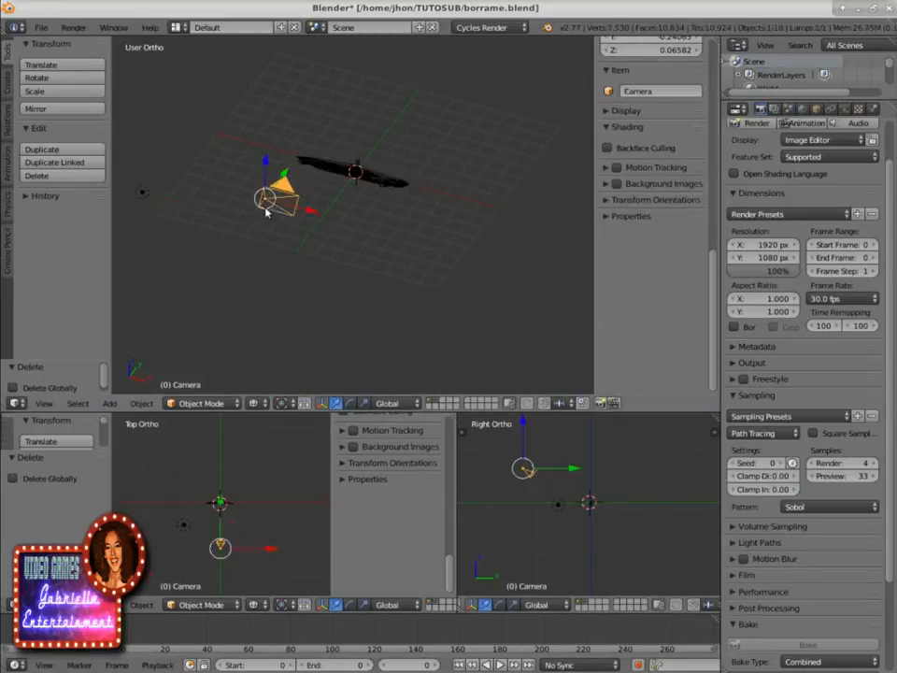
key(KP_0)
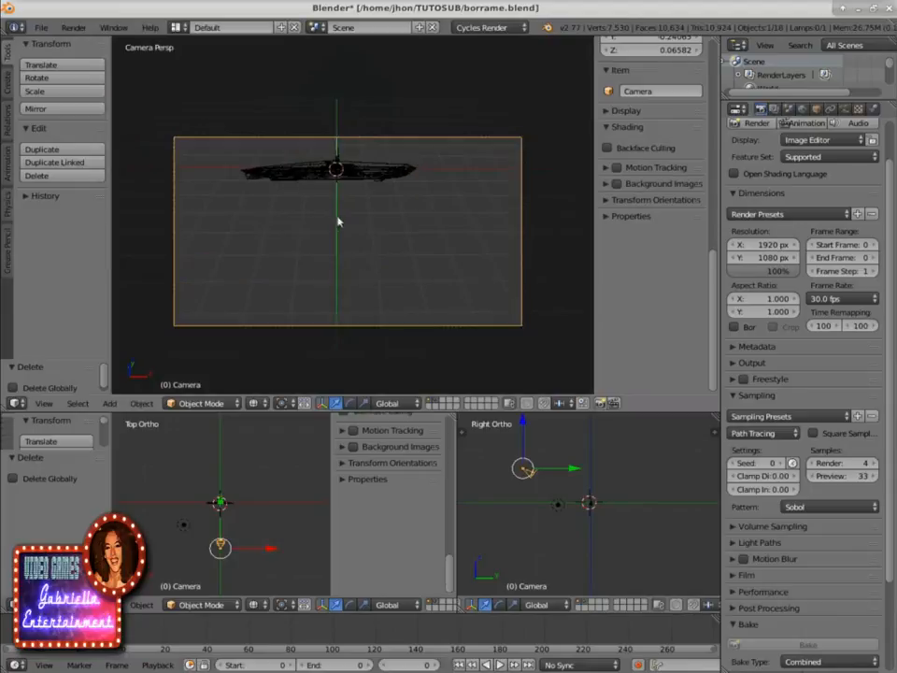
scroll(340, 265, up, 1)
scroll(340, 265, up, 2)
scroll(340, 262, down, 3)
key(F12)
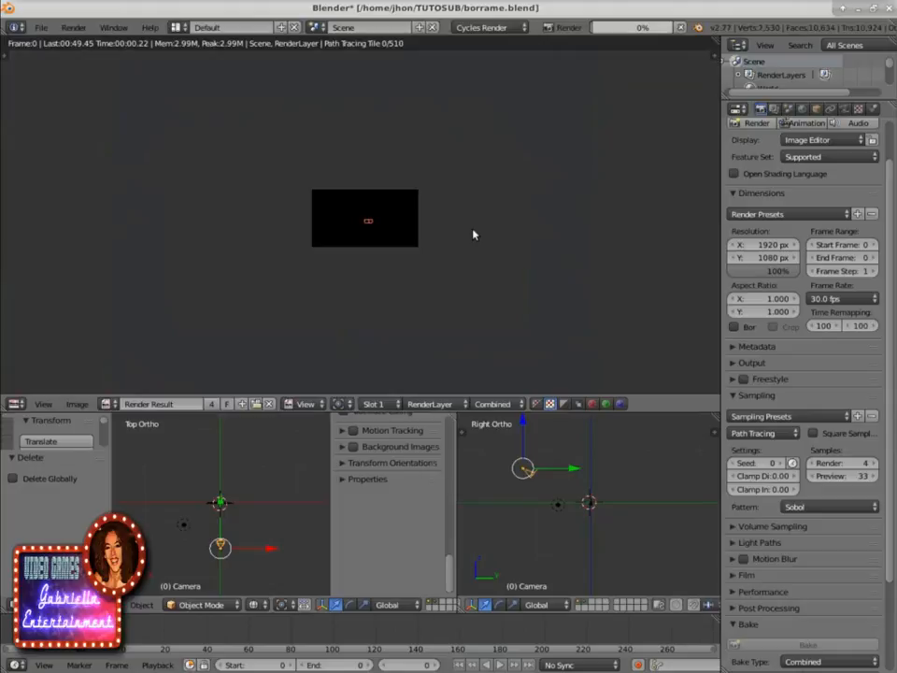
scroll(373, 290, up, 4)
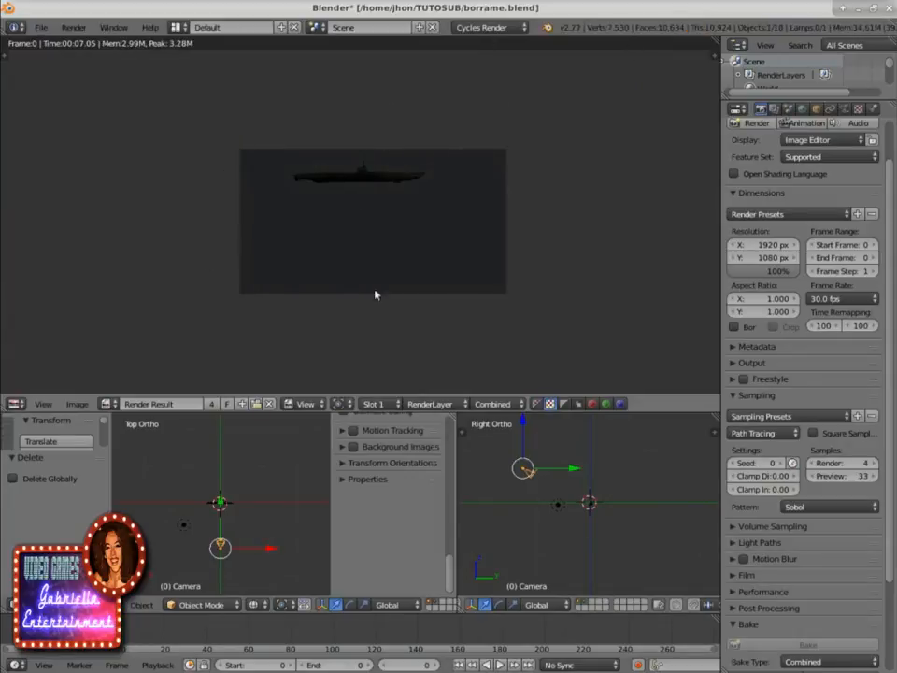
Step: Try rendering the scene with 128 render samples and stop the render before it completes
drag(820, 463, 859, 462)
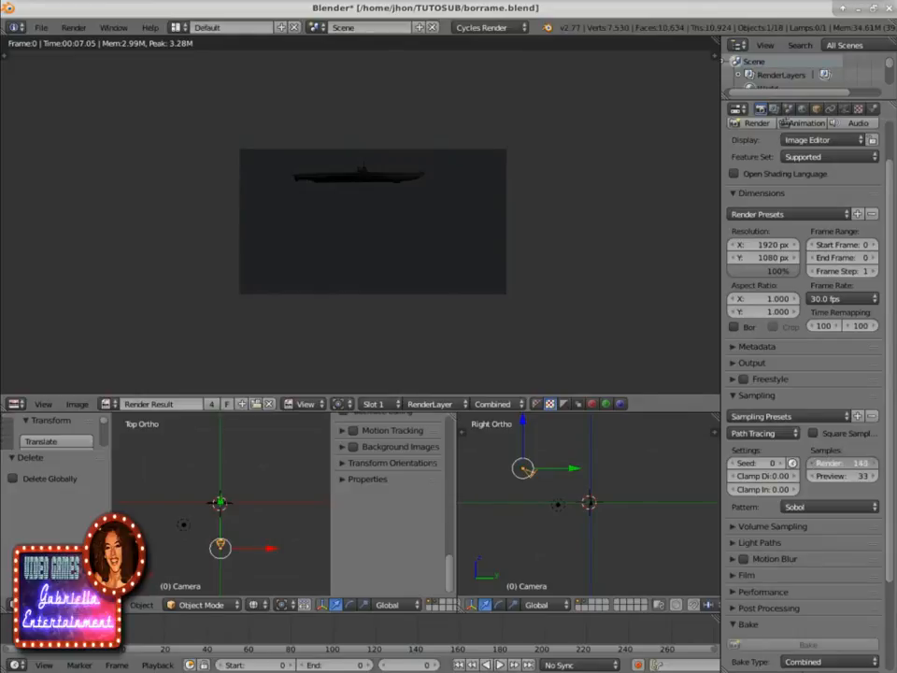
drag(840, 462, 819, 467)
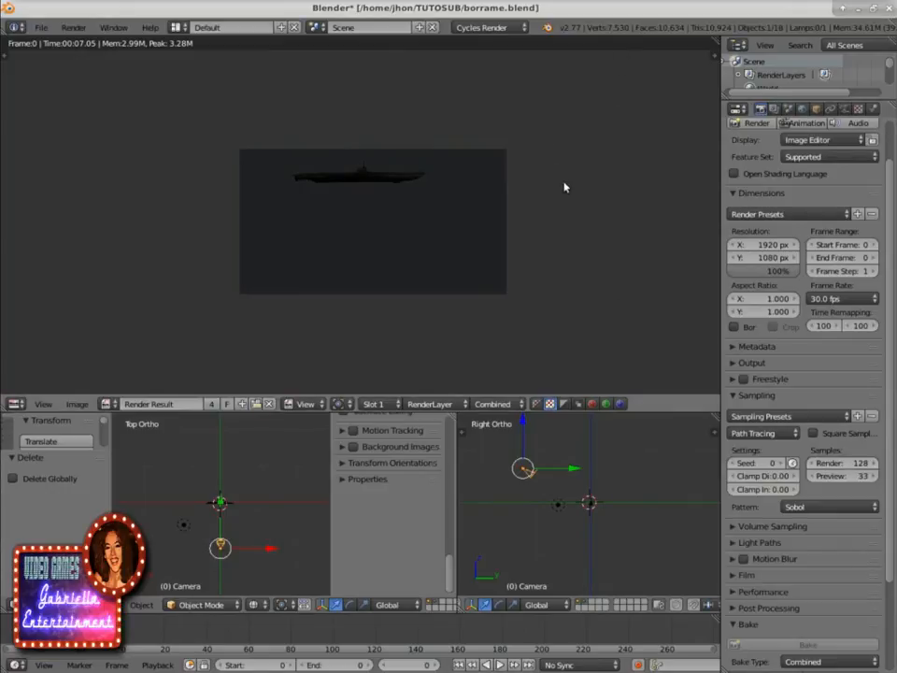
key(F12)
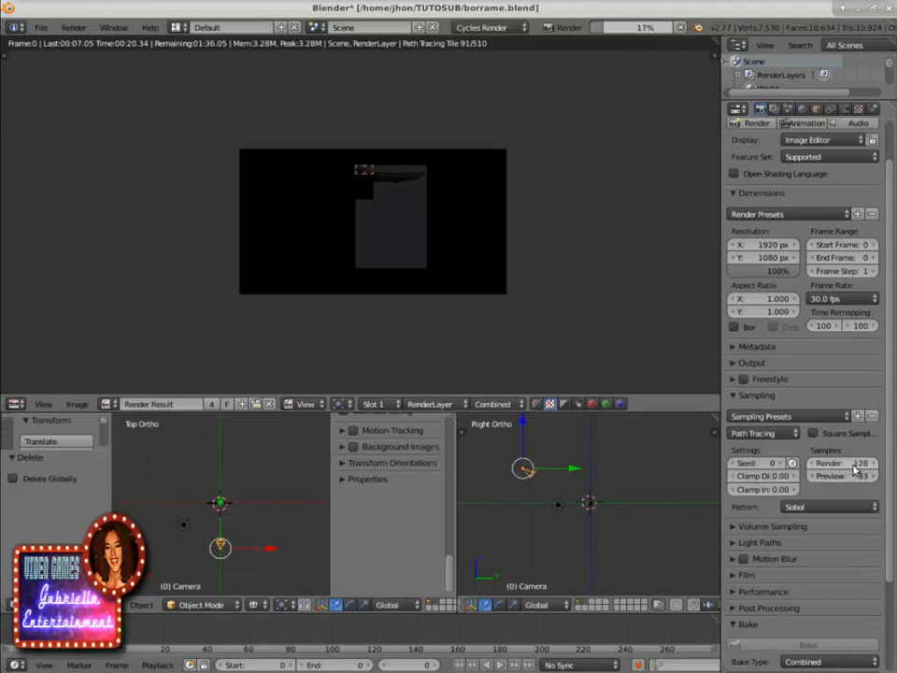
click(679, 27)
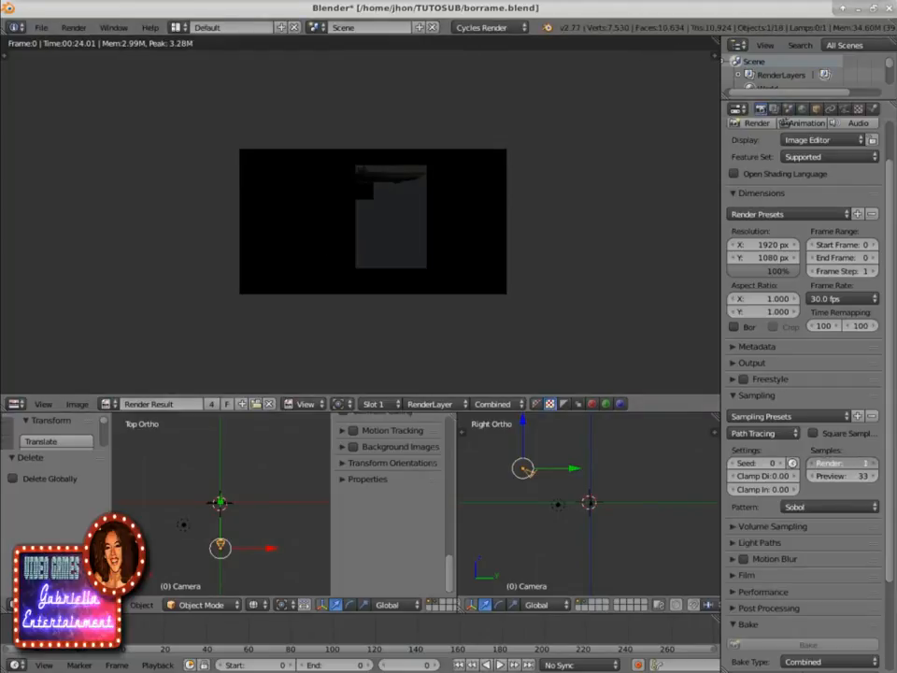
Step: Set the render samples back to 4
click(810, 465)
click(810, 464)
click(810, 464)
click(810, 464)
click(810, 464)
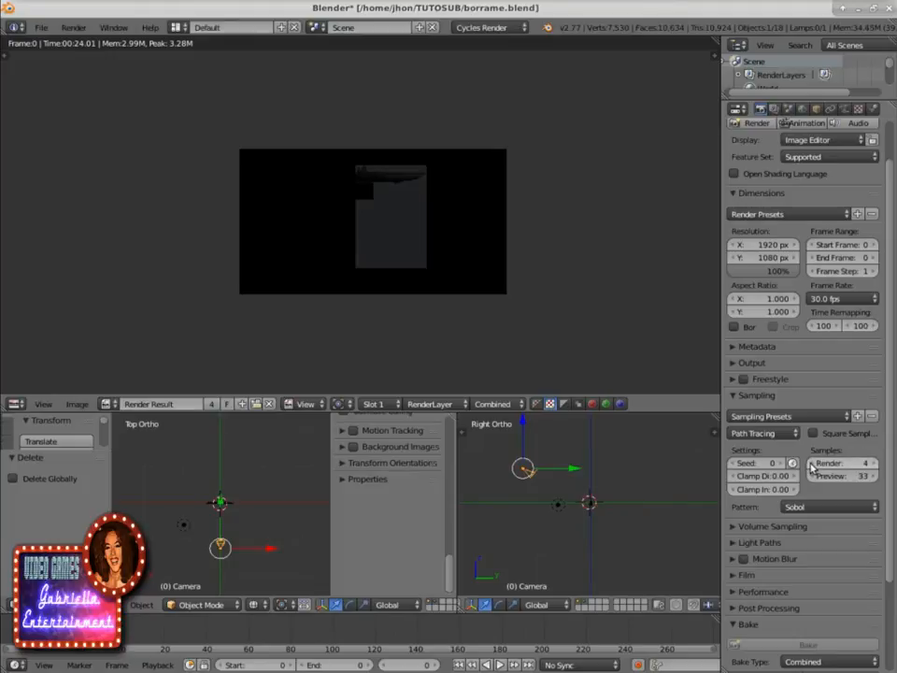
Step: Change the render result area back to the 3D View and show only the first layer with the camera and lamp
click(15, 403)
click(47, 387)
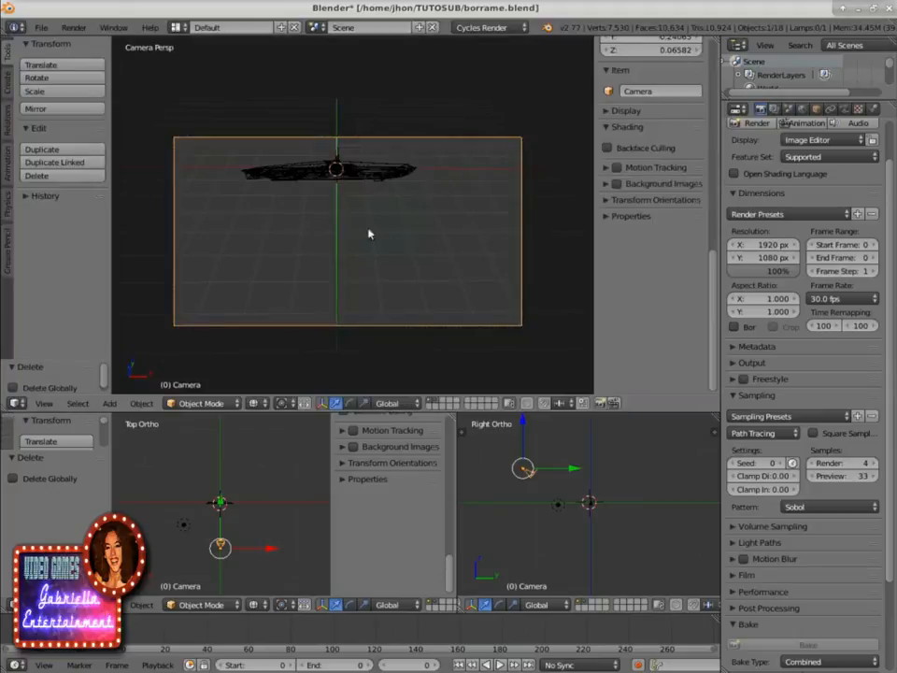
click(428, 400)
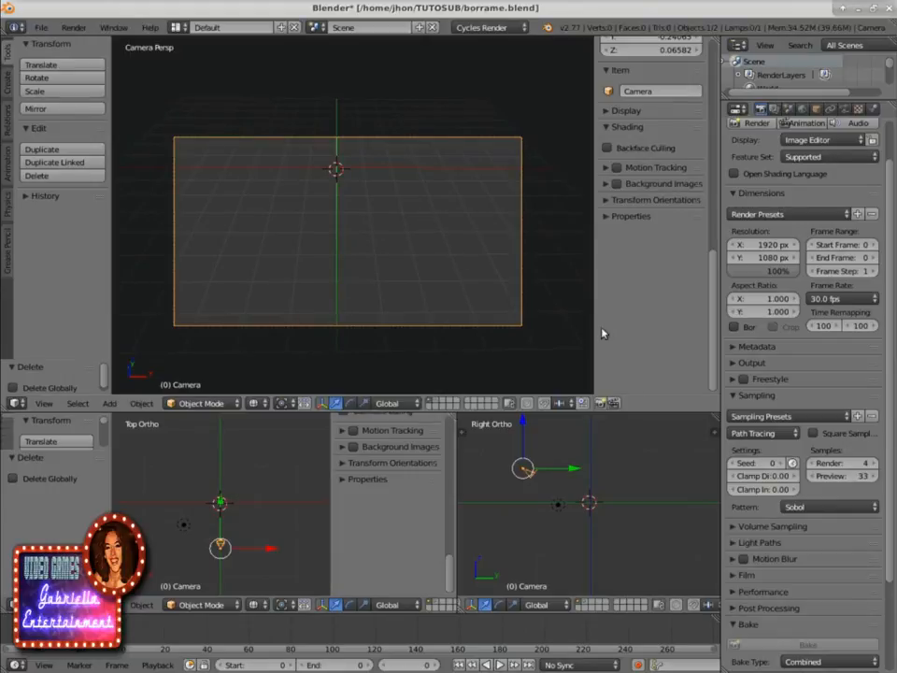
click(733, 396)
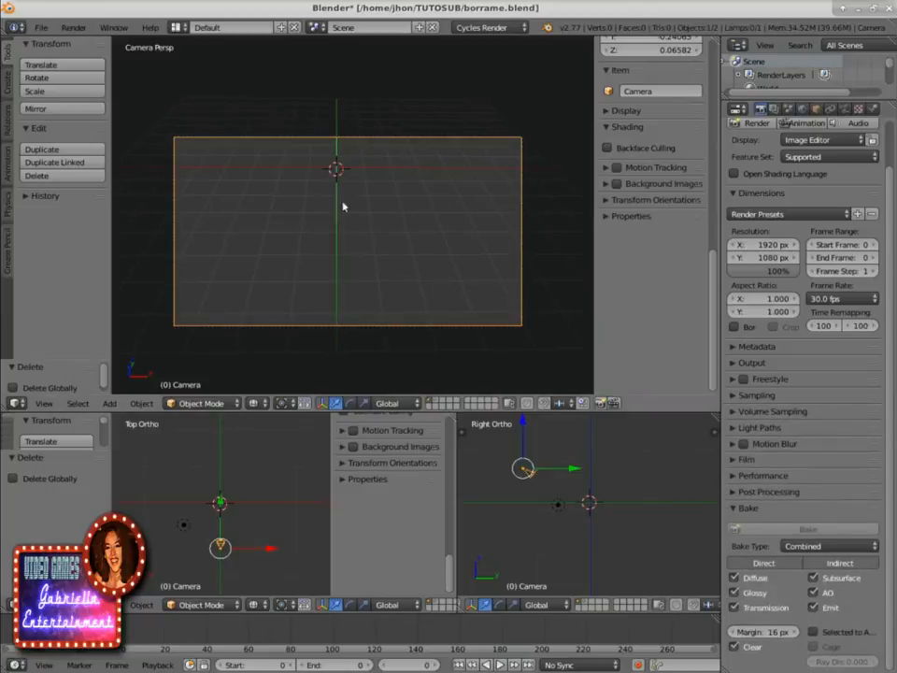
Step: Enable background images in the camera view and load background.jpg from the home folder
click(616, 183)
click(606, 183)
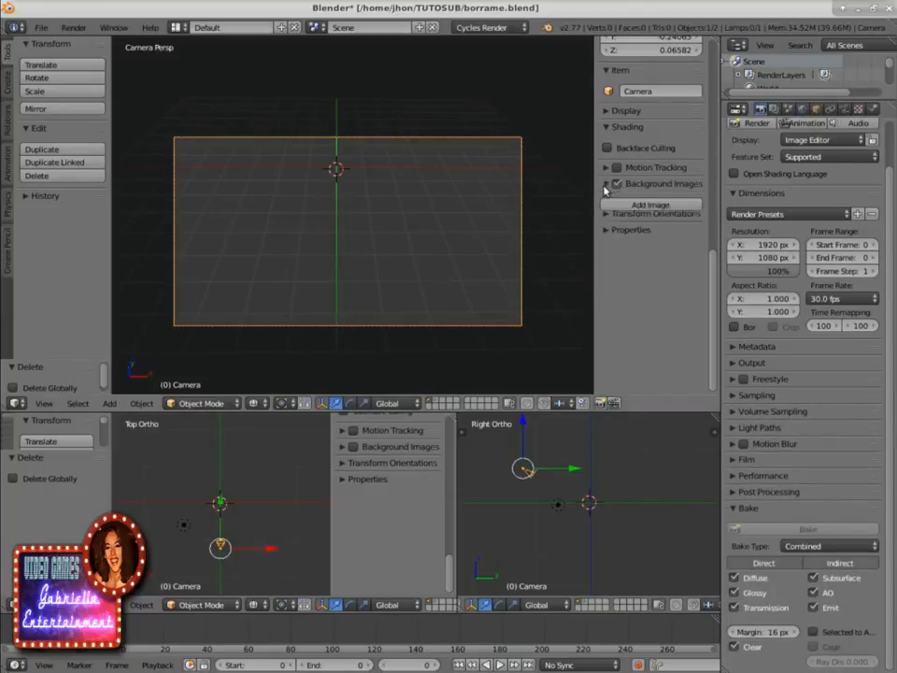
click(611, 204)
click(661, 283)
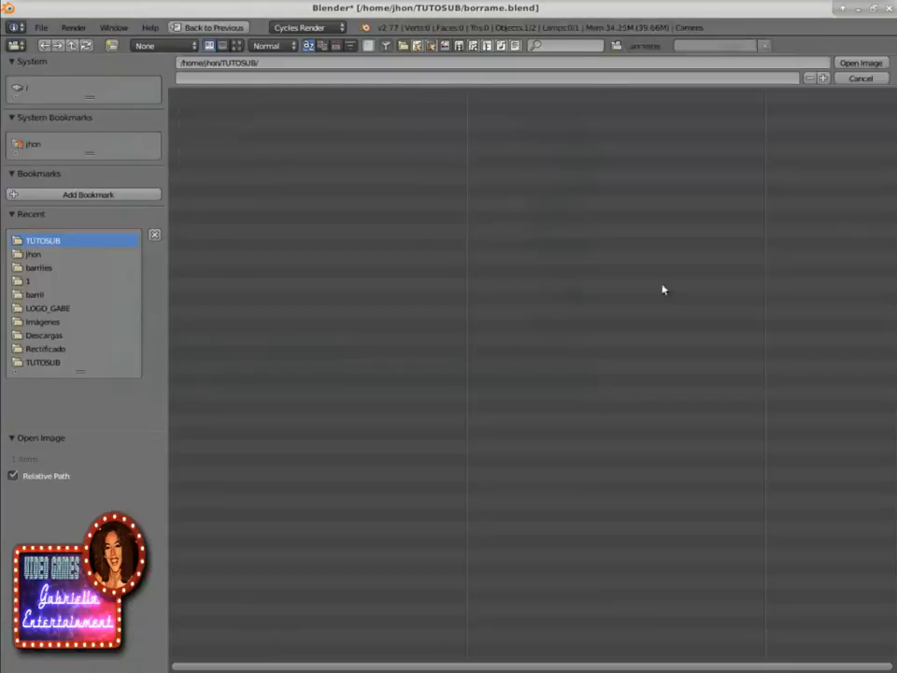
click(33, 143)
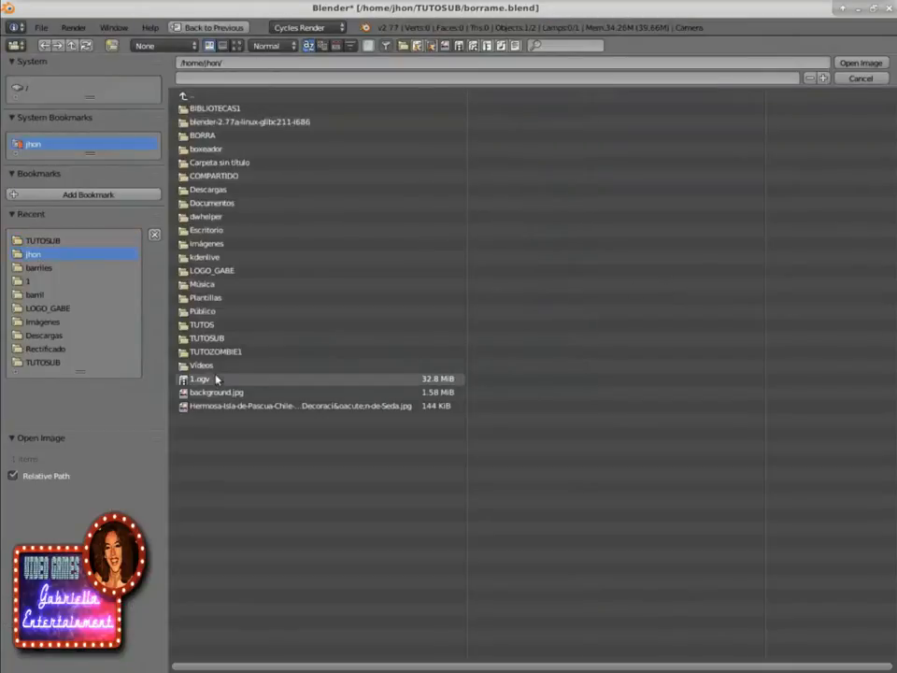
click(225, 392)
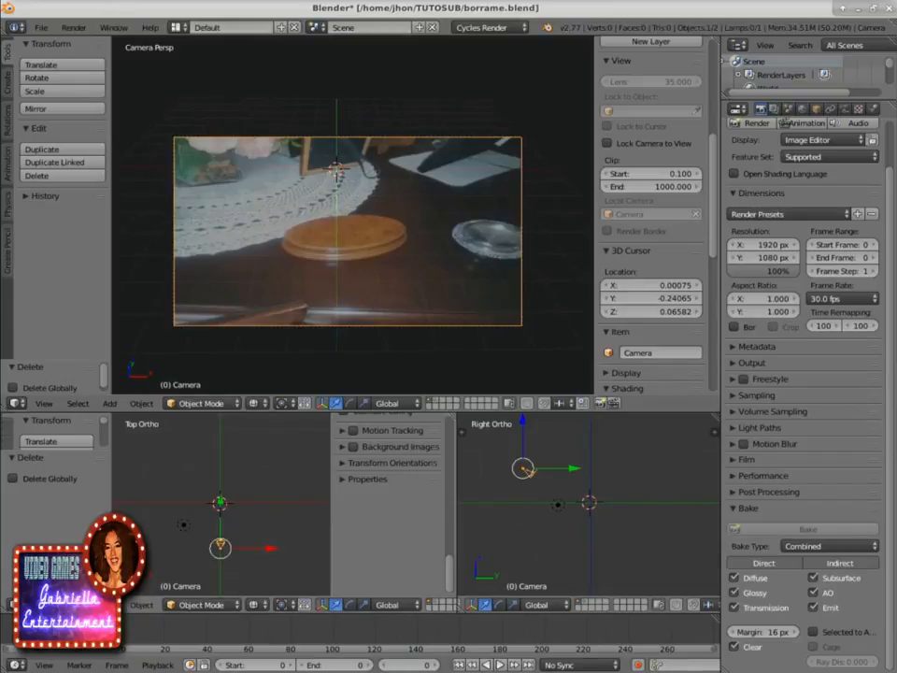
Step: Set the background image's opacity to 0.185
click(44, 605)
click(52, 541)
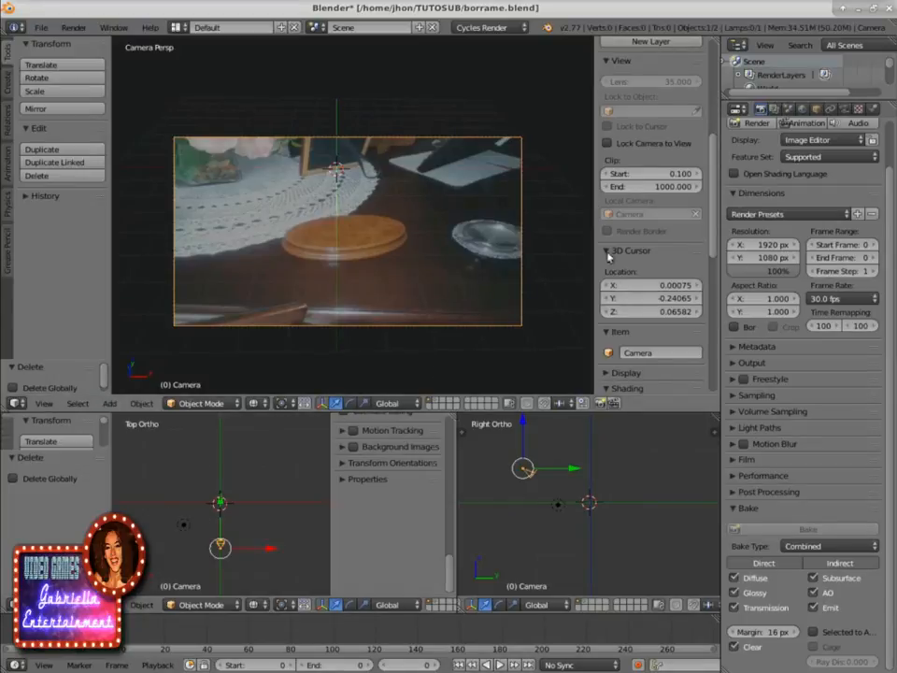
scroll(649, 266, down, 7)
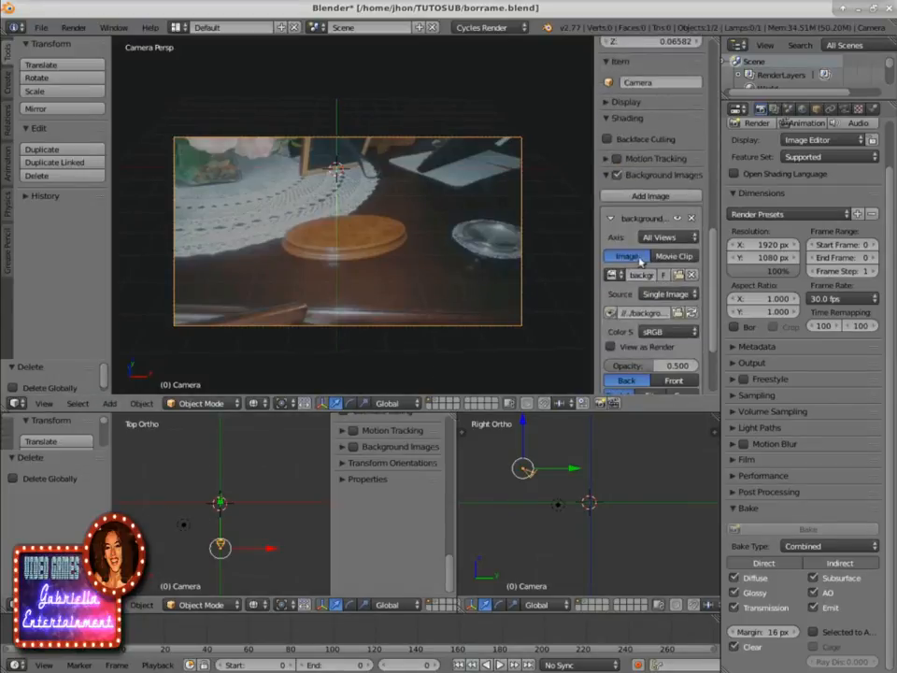
scroll(640, 286, down, 2)
drag(660, 310, 641, 310)
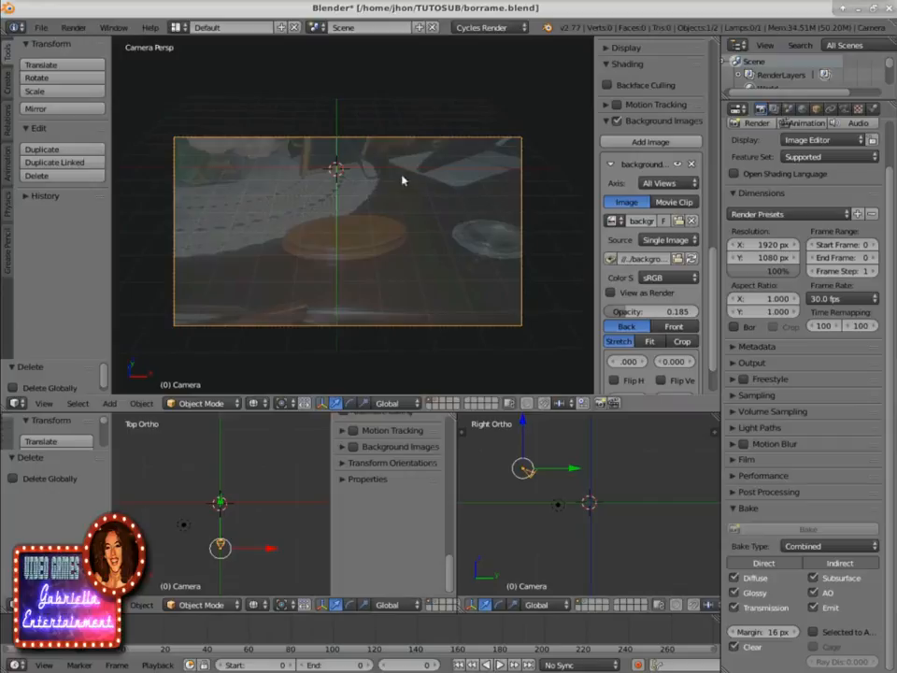
Step: Reposition the camera by moving it about -2.05 along X and -0.74 along Y and rotating it about -1.9° in the side view
key(g)
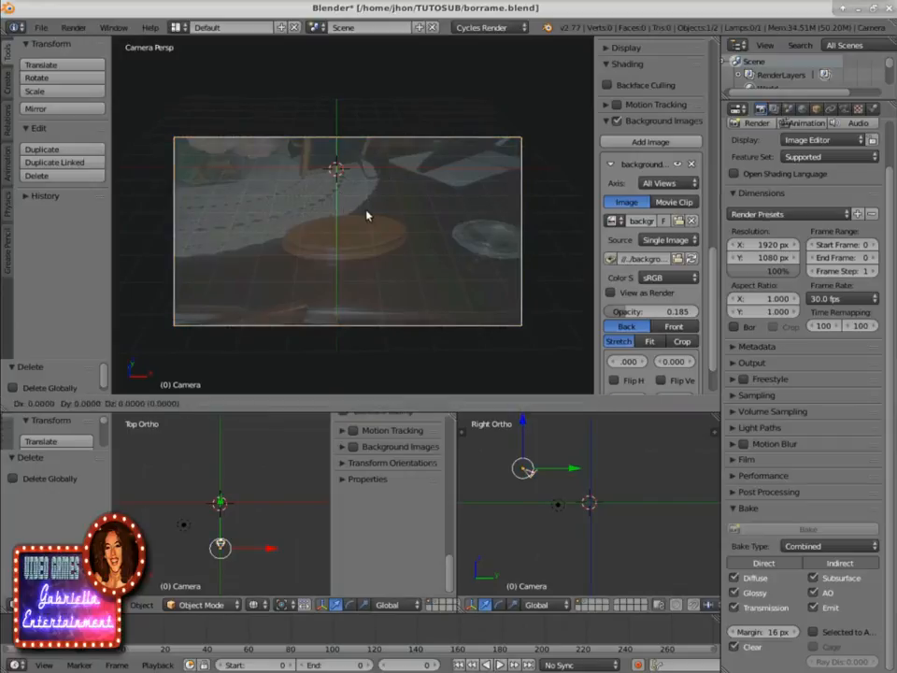
key(x)
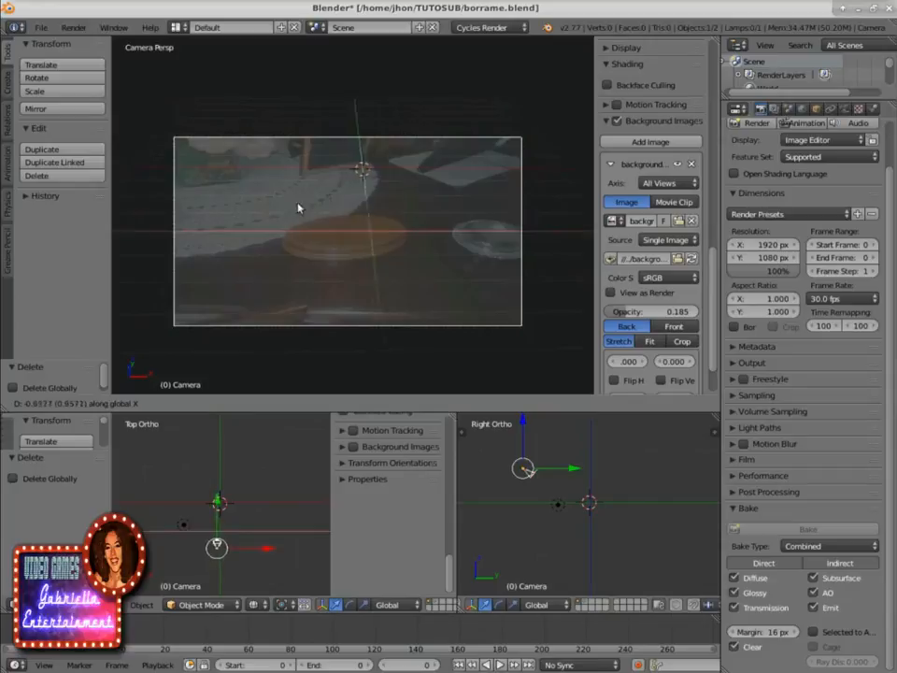
click(236, 216)
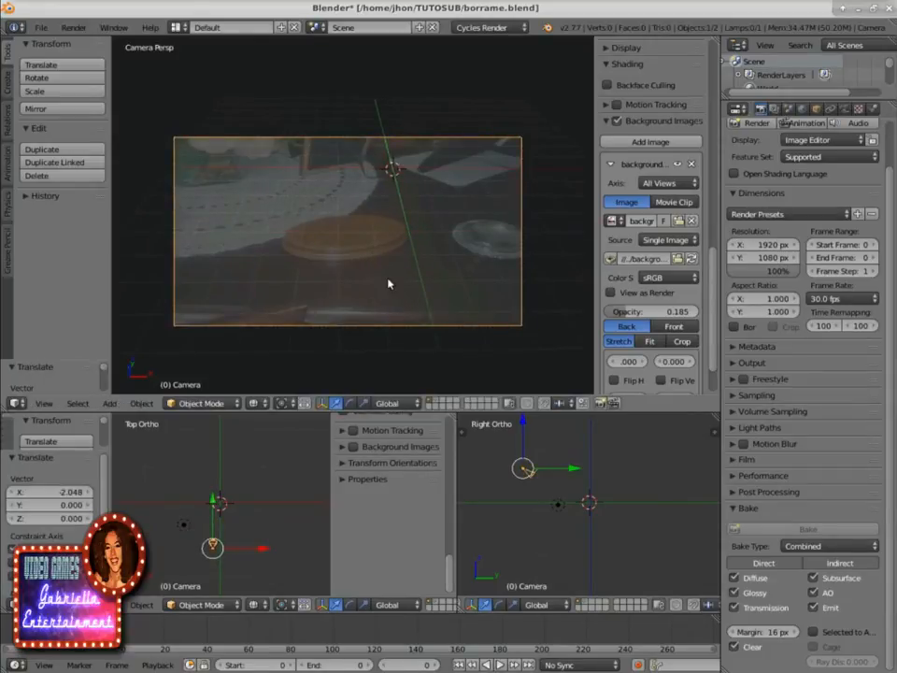
right_click(214, 501)
key(ctrl+z)
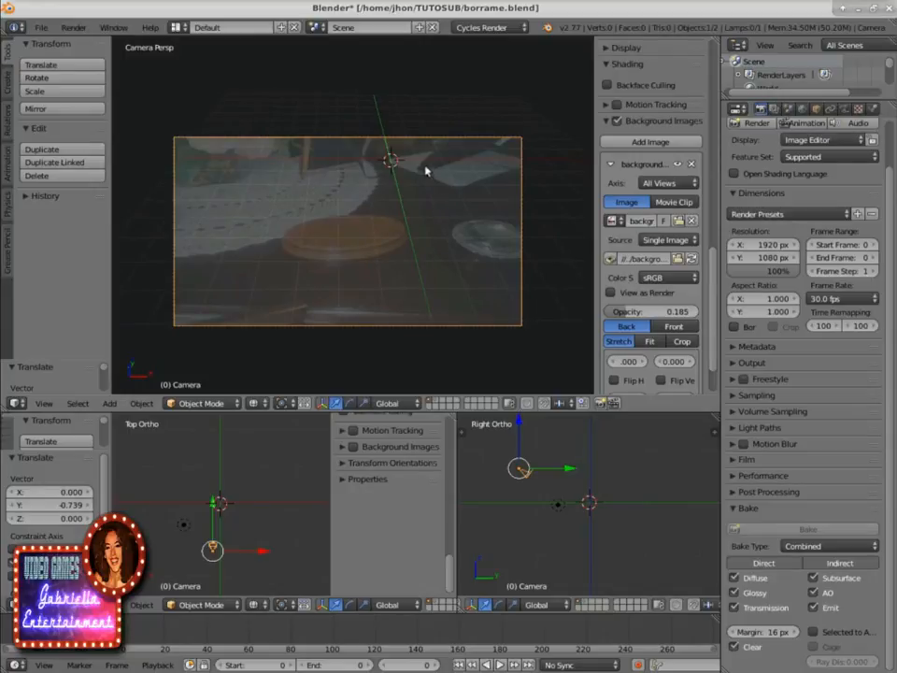
key(r)
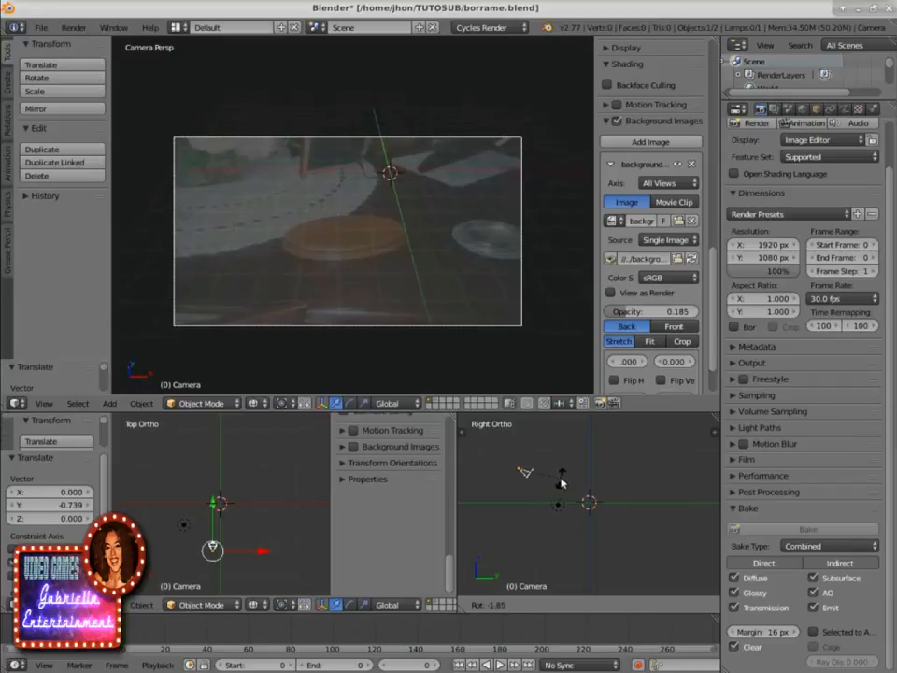
click(561, 482)
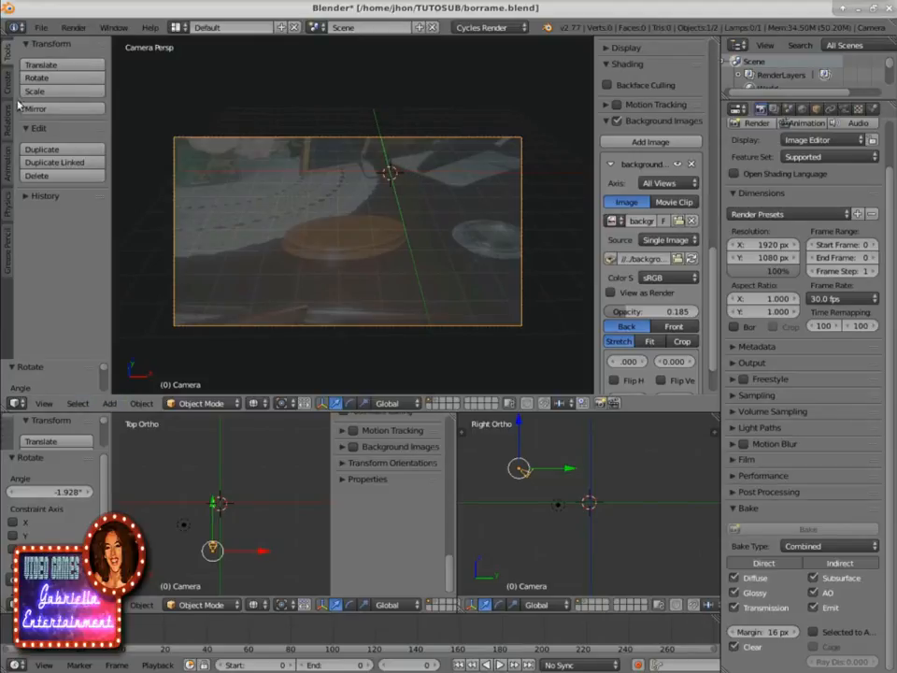
Step: Try a freehand Grease Pencil stroke along the paper's edge in the camera view, and undo it
click(5, 73)
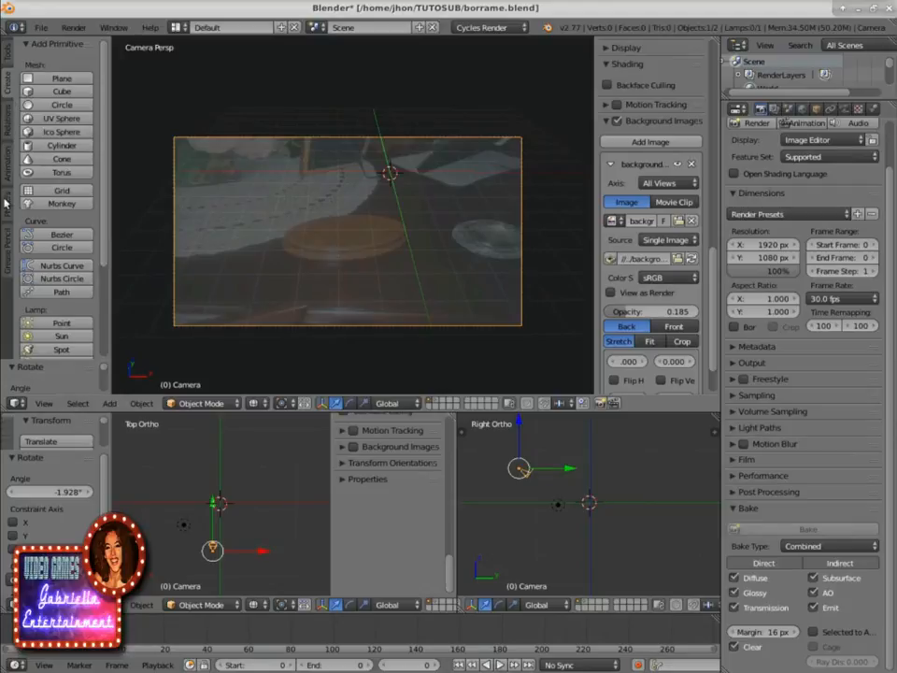
click(7, 245)
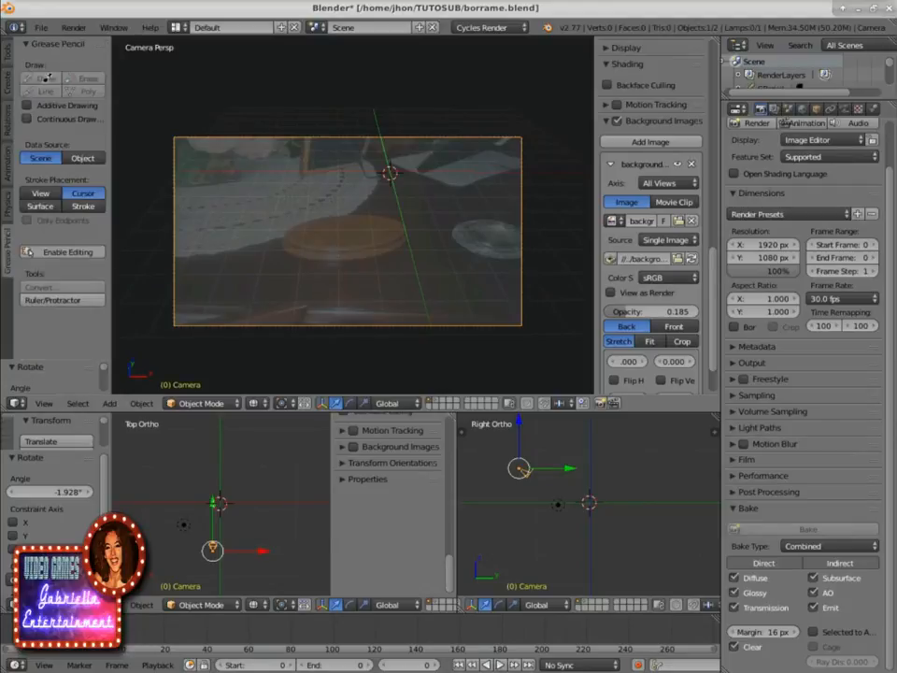
click(47, 78)
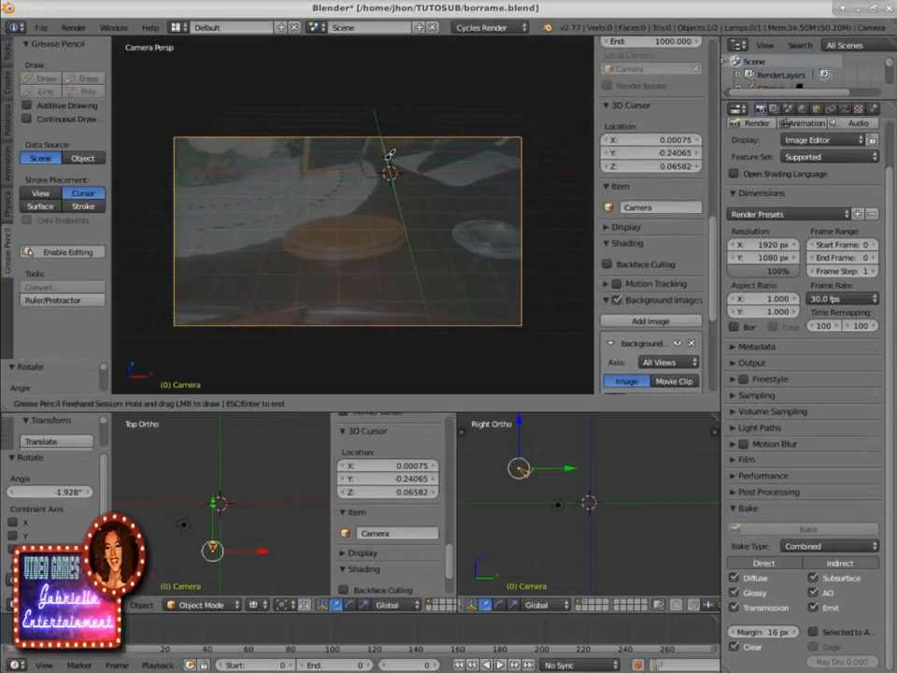
mouse_move(389, 154)
mouse_down()
mouse_move(464, 185)
mouse_move(462, 193)
mouse_up()
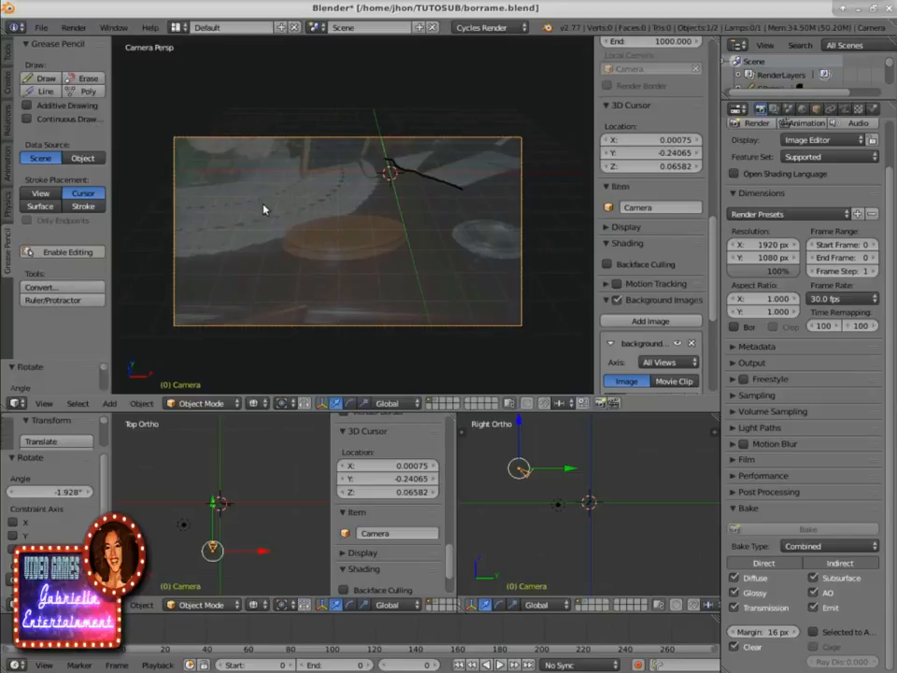
key(ctrl+z)
Step: Draw two straight Grease Pencil lines along the front edges of the white paper in the background photo
click(41, 77)
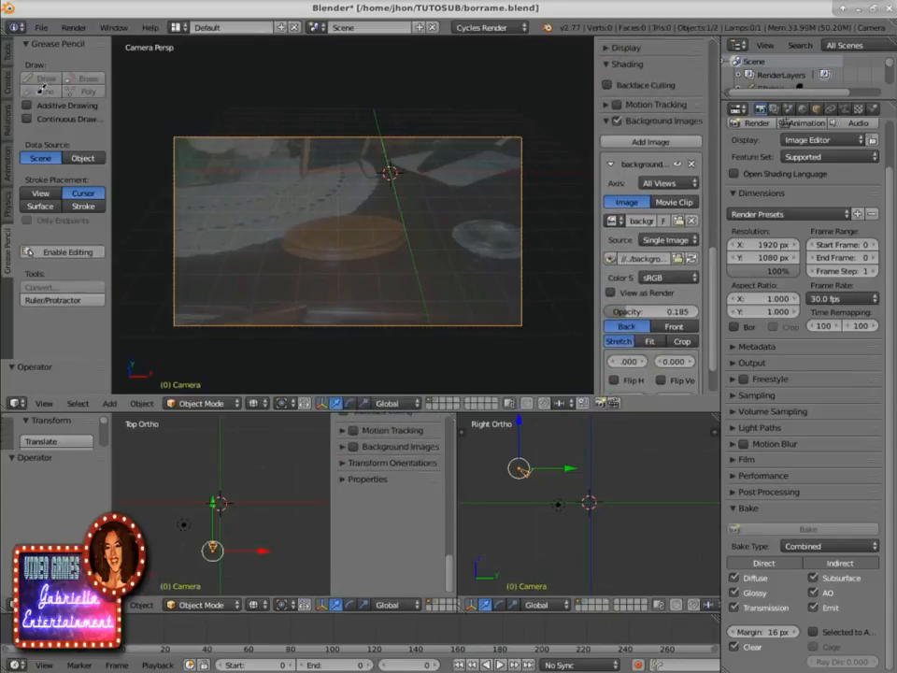
drag(390, 161, 457, 183)
key(Escape)
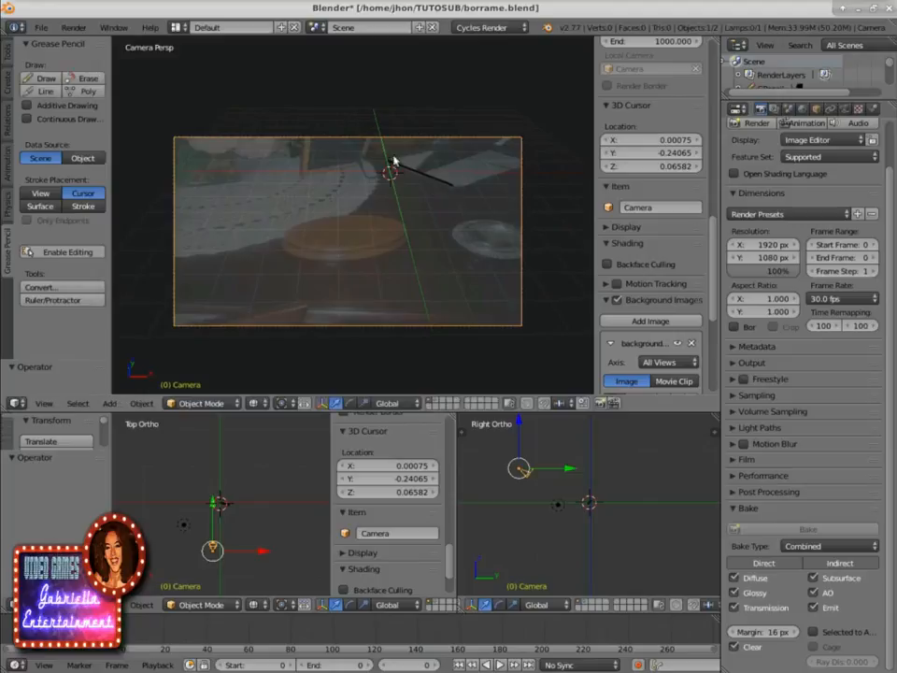
click(457, 189)
click(518, 168)
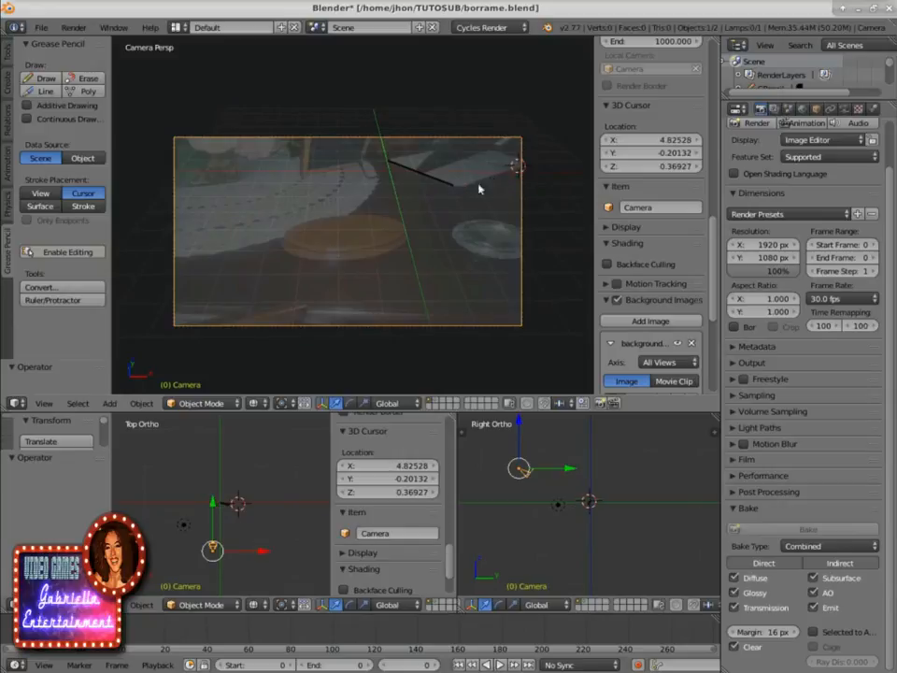
click(45, 91)
mouse_move(463, 181)
mouse_down()
mouse_move(501, 165)
mouse_move(519, 170)
mouse_up()
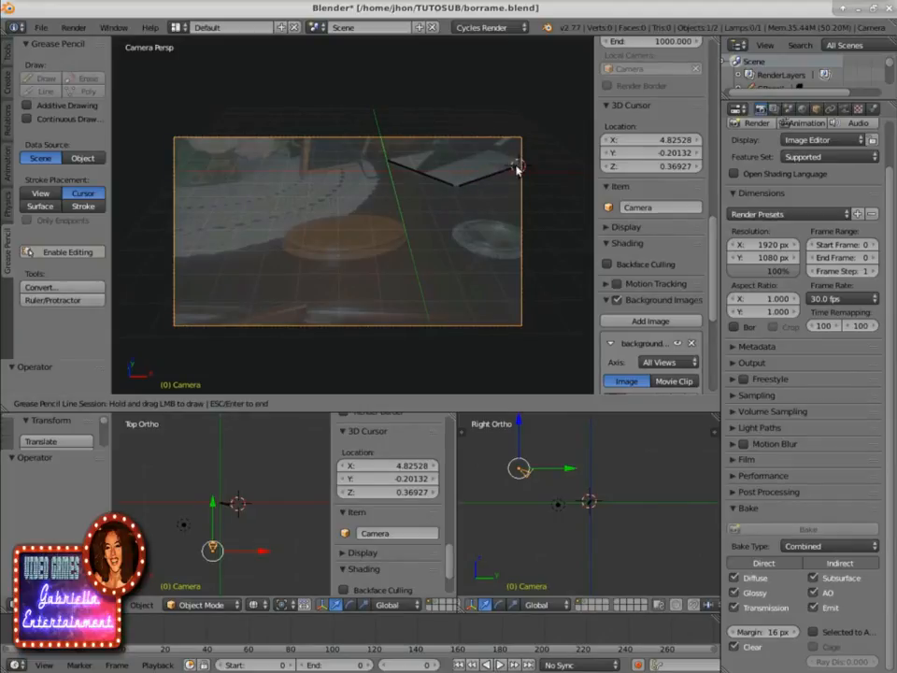
key(Escape)
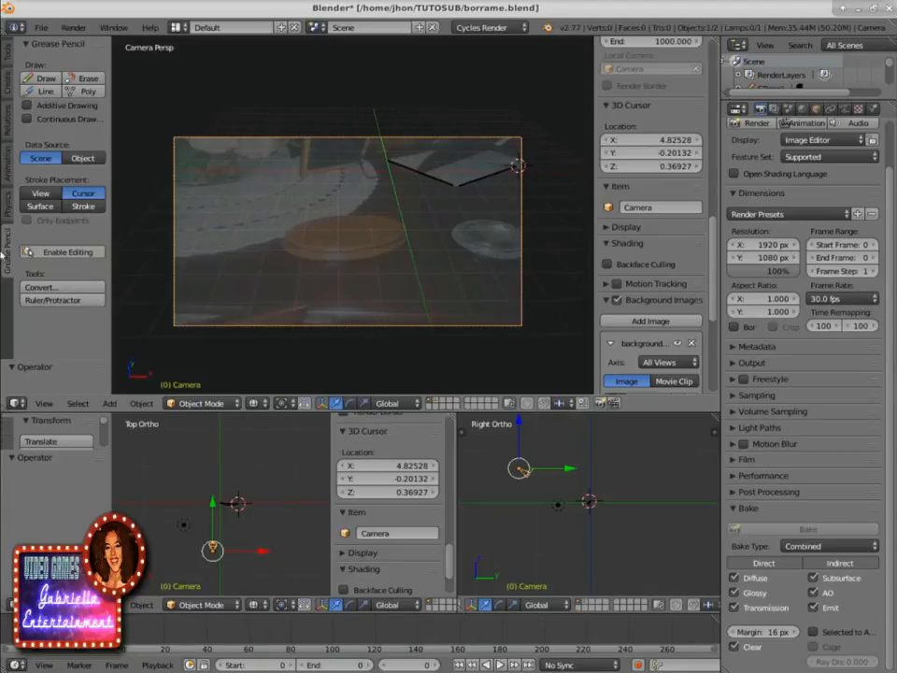
Step: Erase both Grease Pencil lines from the camera view and return to the object transform tools
click(86, 78)
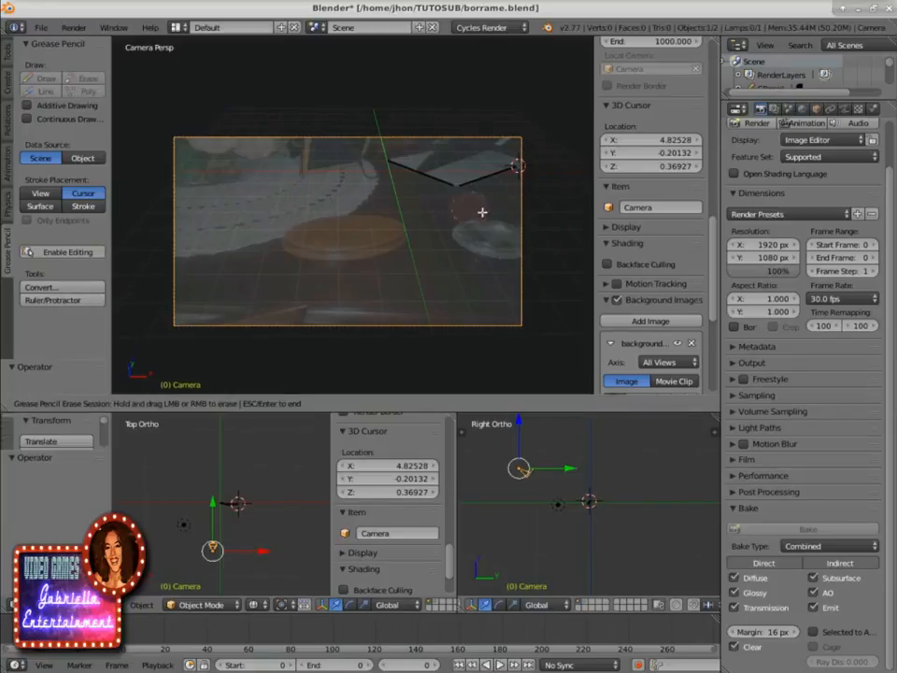
mouse_move(521, 161)
mouse_down()
mouse_move(487, 176)
mouse_move(345, 163)
mouse_move(472, 158)
mouse_up()
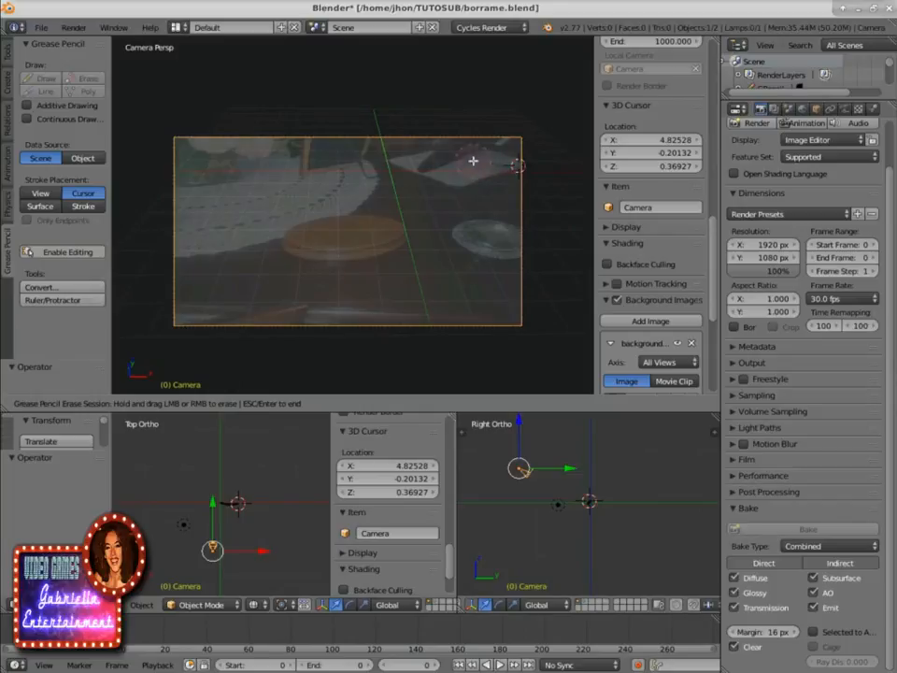
key(Escape)
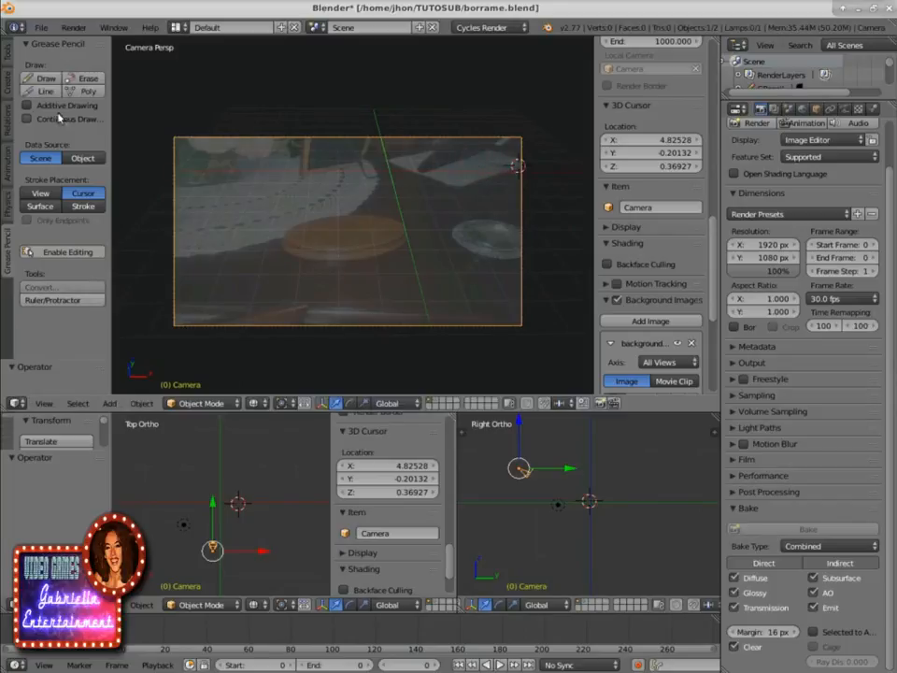
click(4, 54)
Step: Move the camera about 1.35 along the global X axis
key(g)
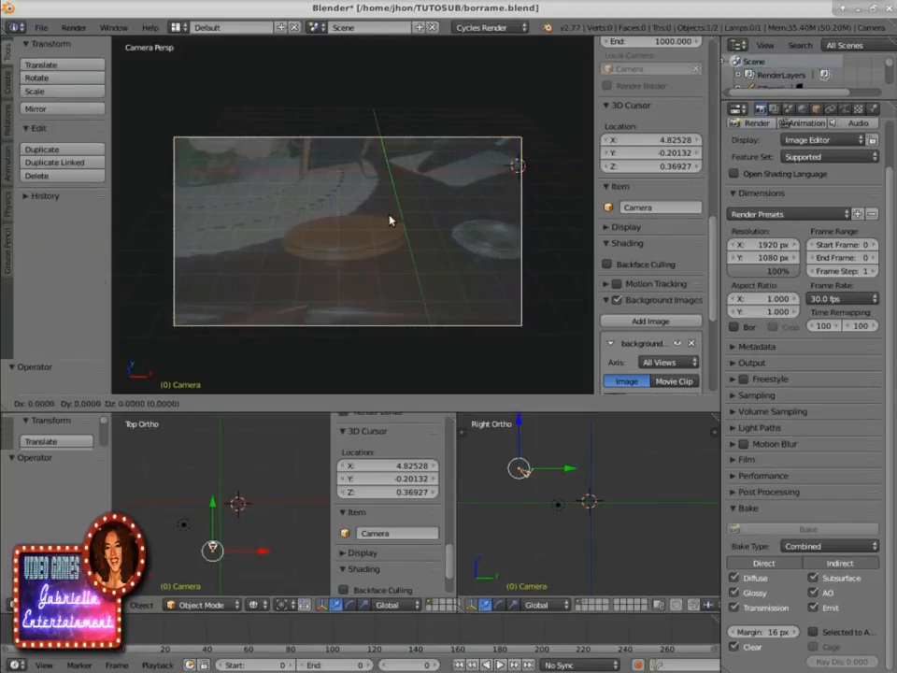
key(x)
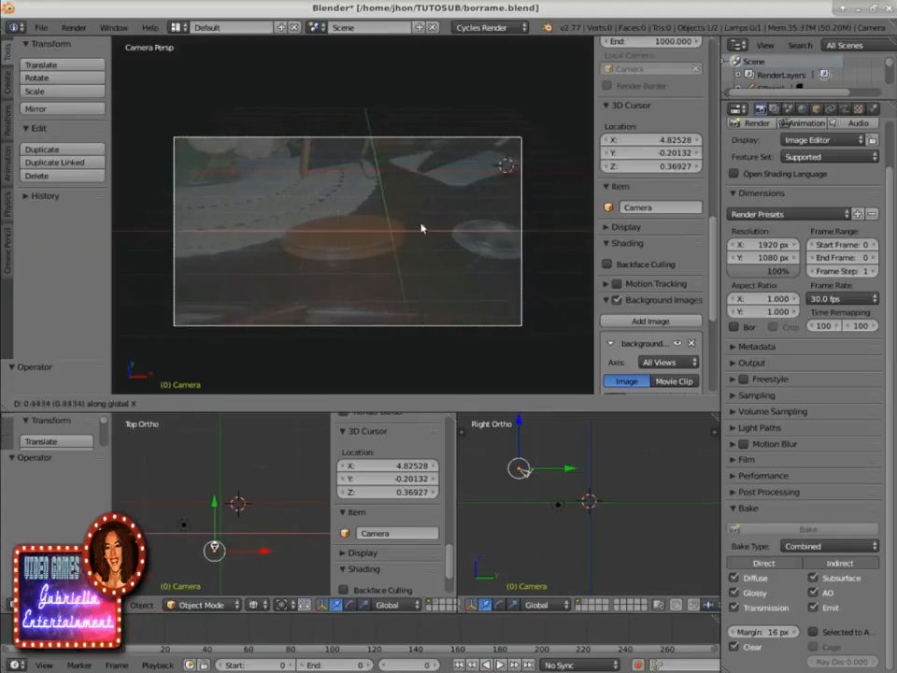
click(475, 242)
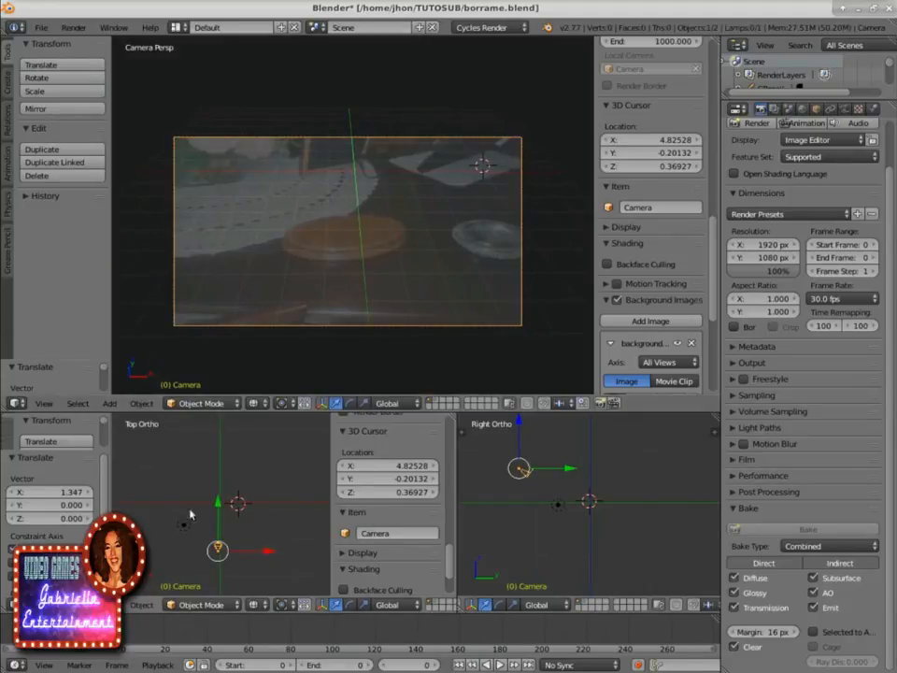
Step: Add a plane and move it about -4.99 along X and -4.8 along Y onto the round wooden disc in the photo
key(shift+a)
mouse_move(168, 587)
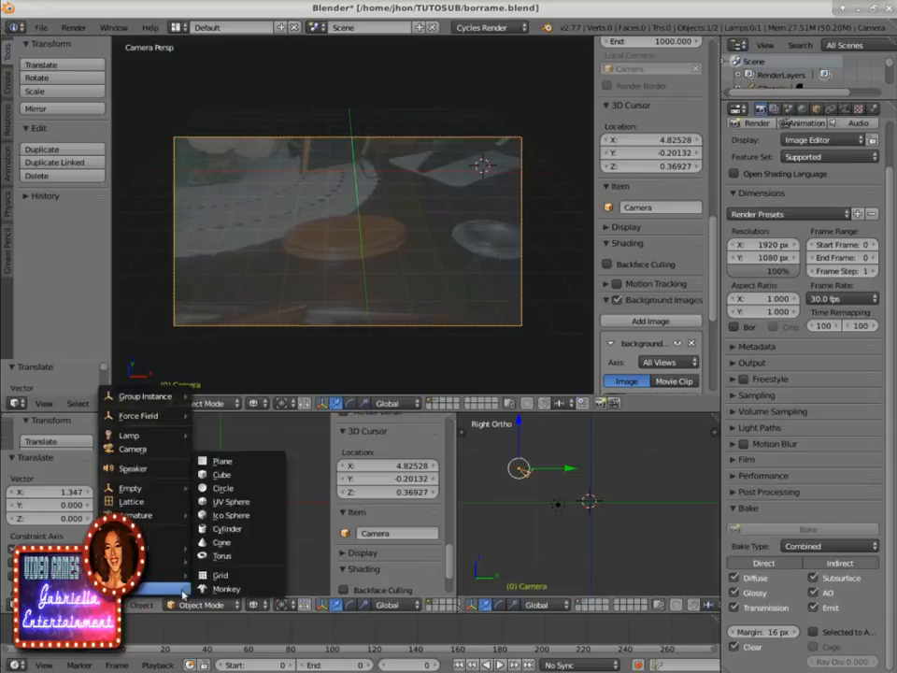
click(221, 460)
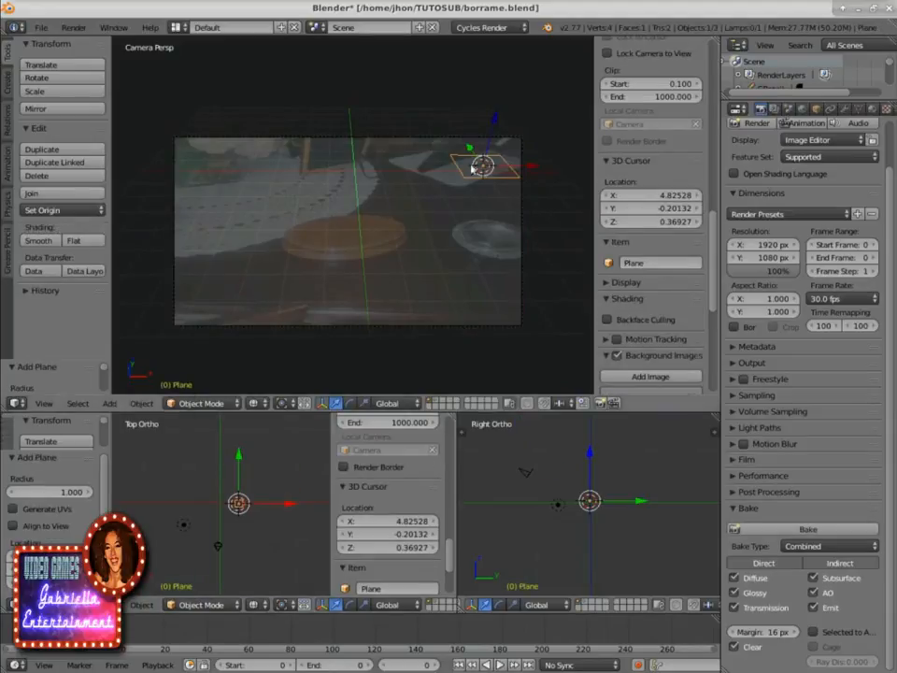
key(g)
key(x)
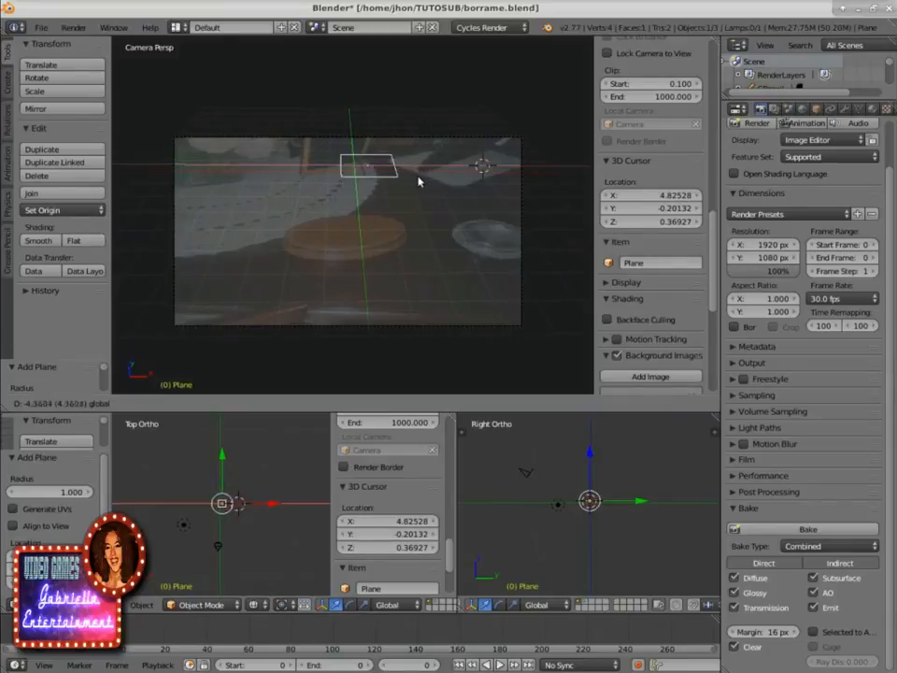
click(406, 184)
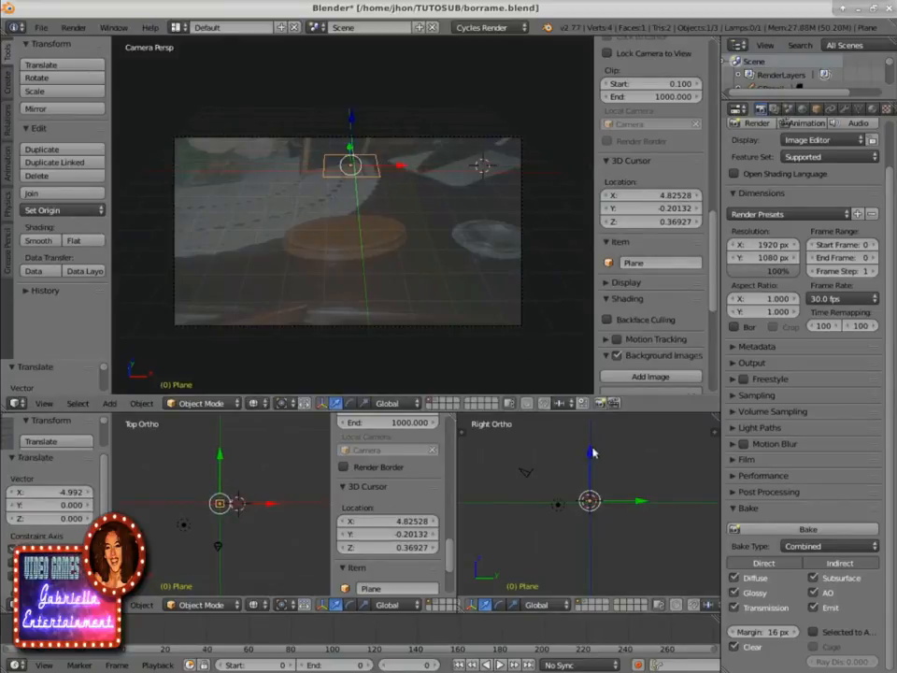
key(g)
key(y)
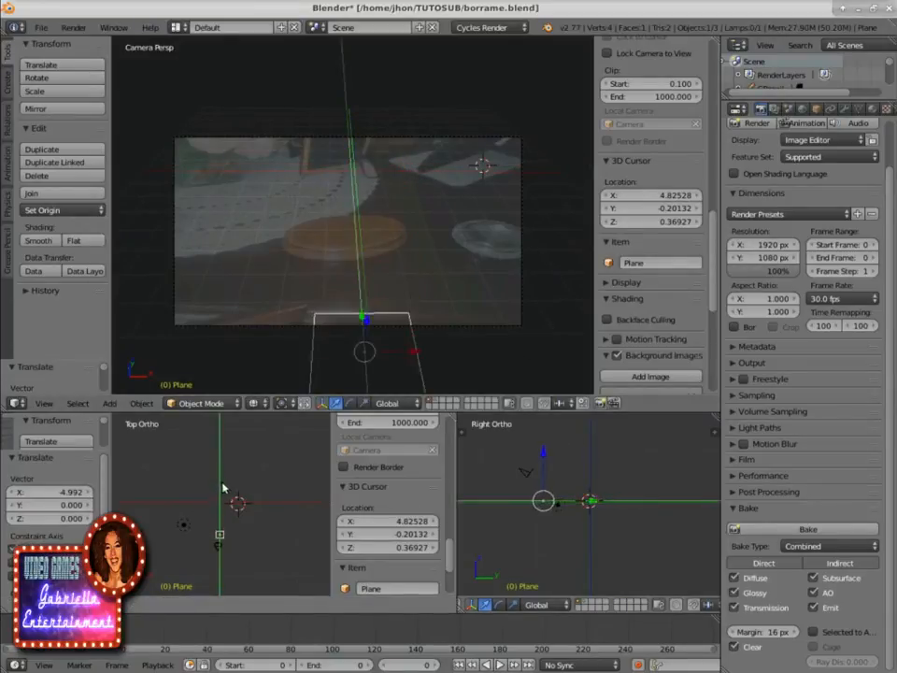
click(224, 474)
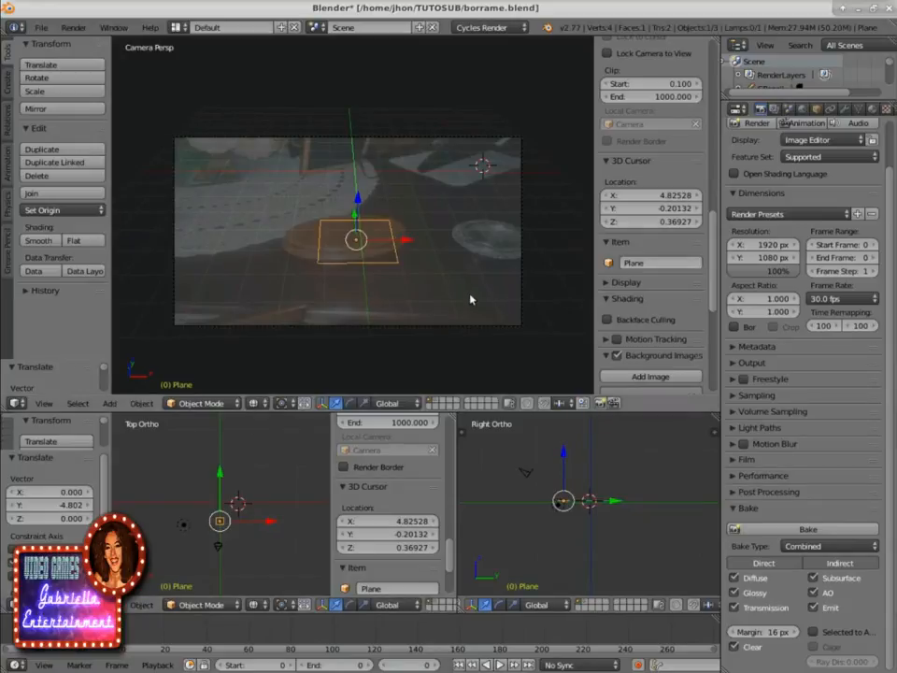
Step: Enlarge the plane uniformly by a factor of 1.6 and again by a factor of 2
key(s)
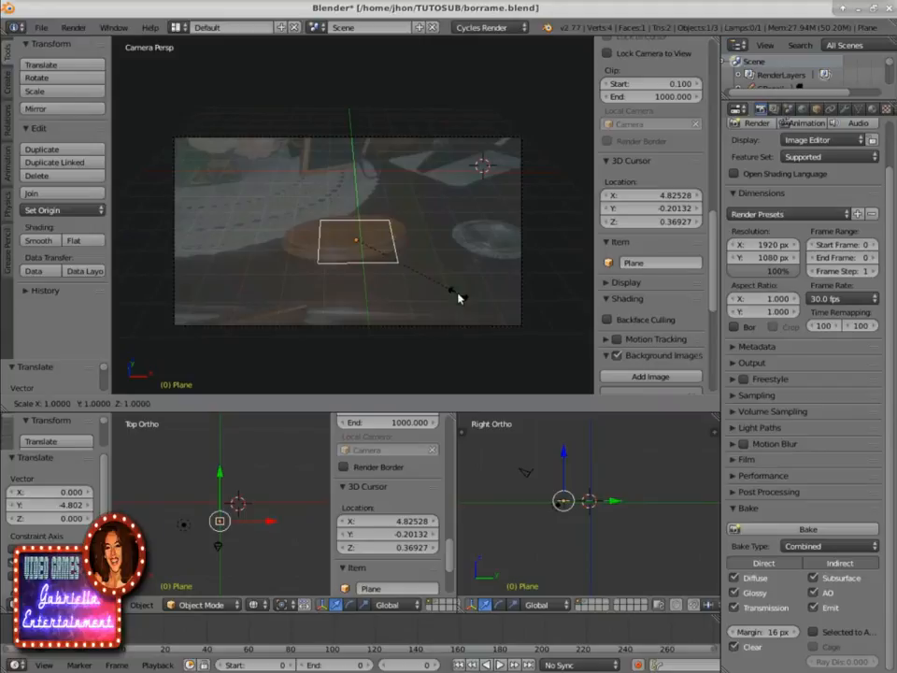
click(518, 334)
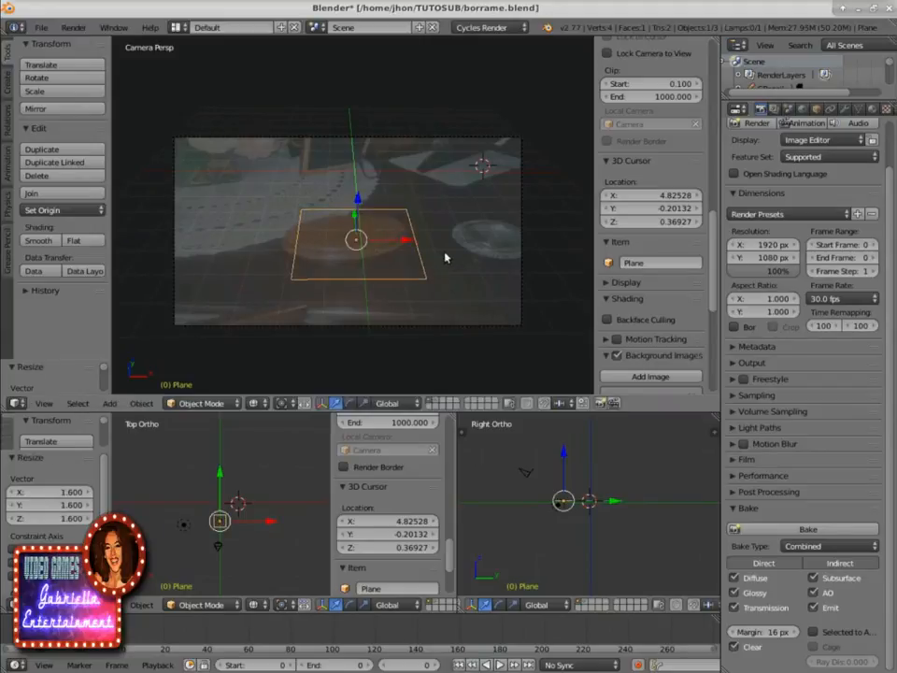
key(s)
click(504, 308)
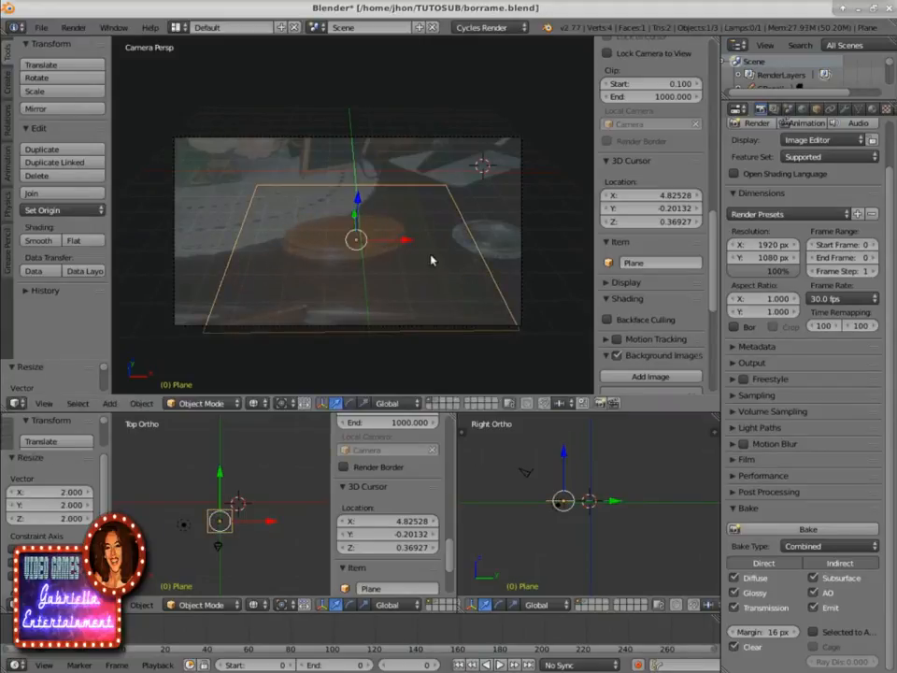
Step: Stretch the plane about 1.85 times along X and 2.23 times along Y, and enlarge it uniformly about 1.38 times beyond the camera frame
key(s)
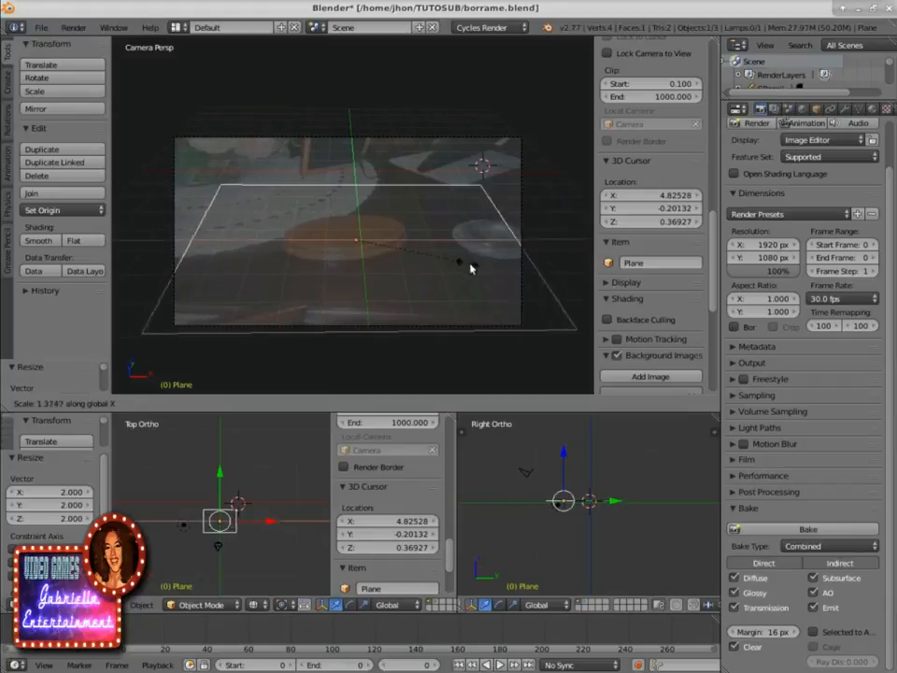
click(494, 274)
key(s)
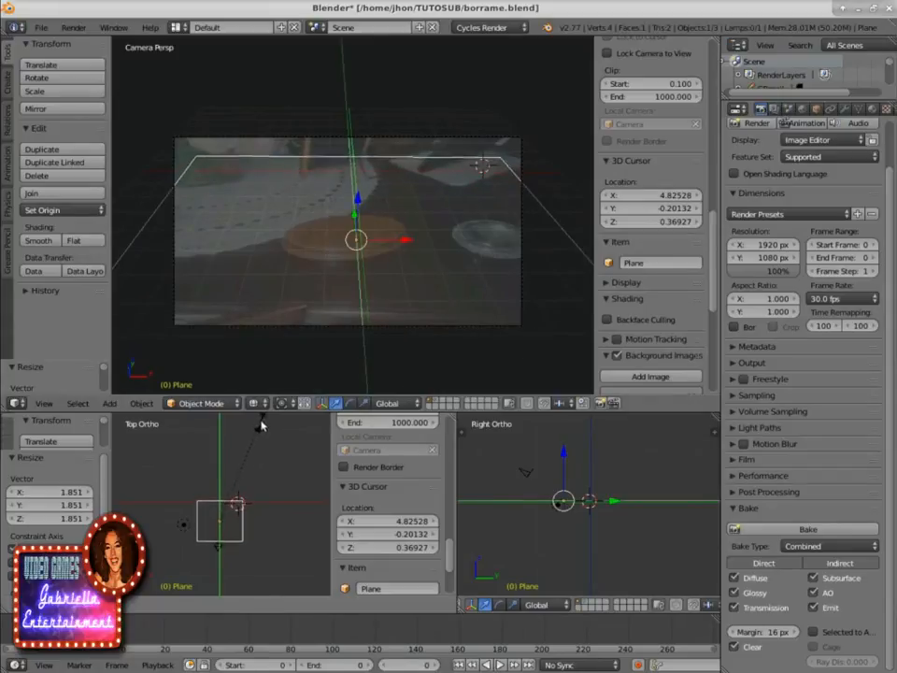
click(274, 576)
key(s)
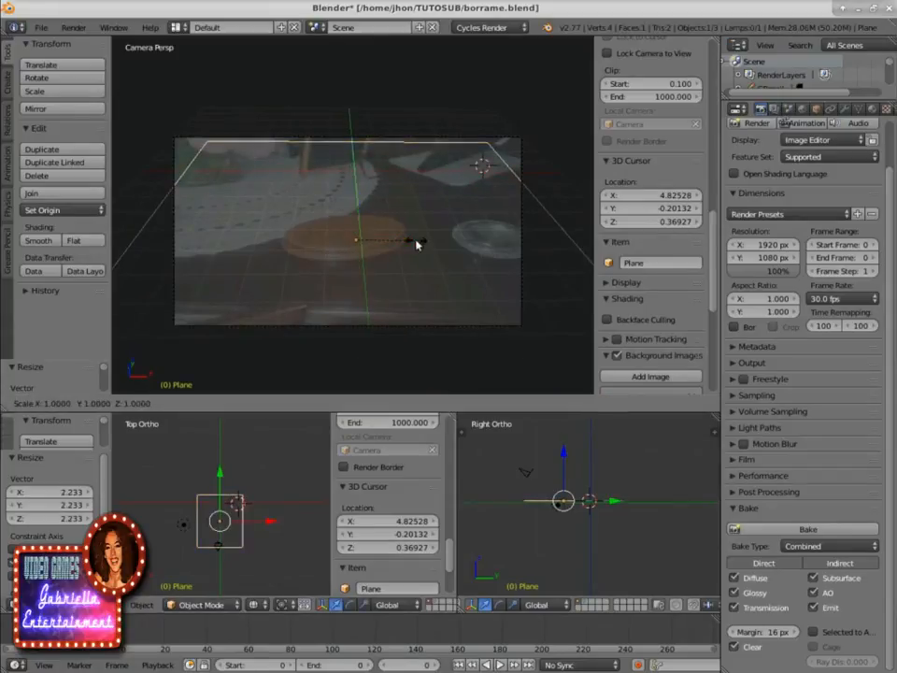
click(437, 235)
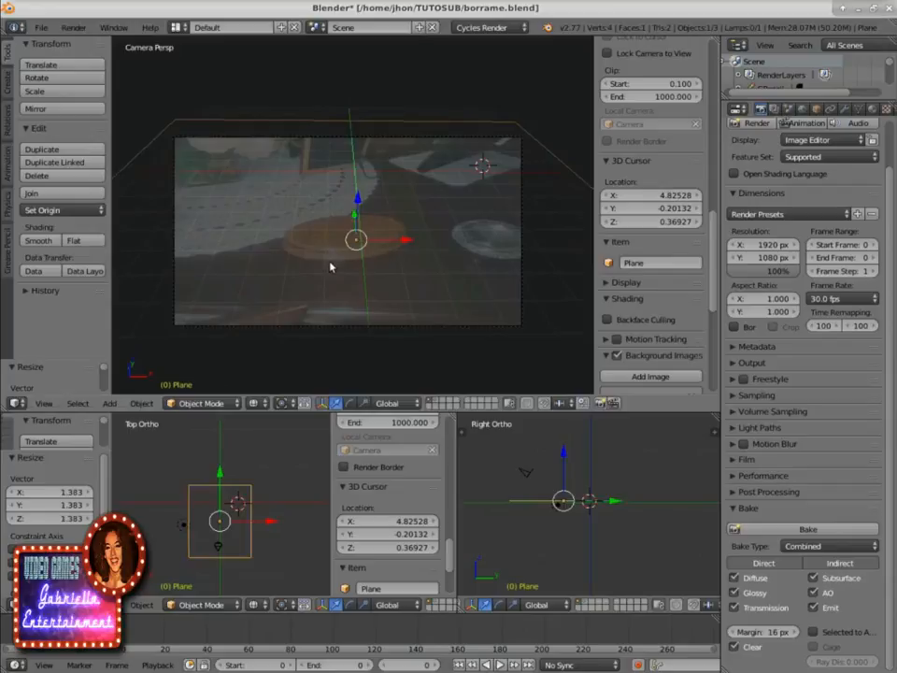
scroll(563, 549, up, 5)
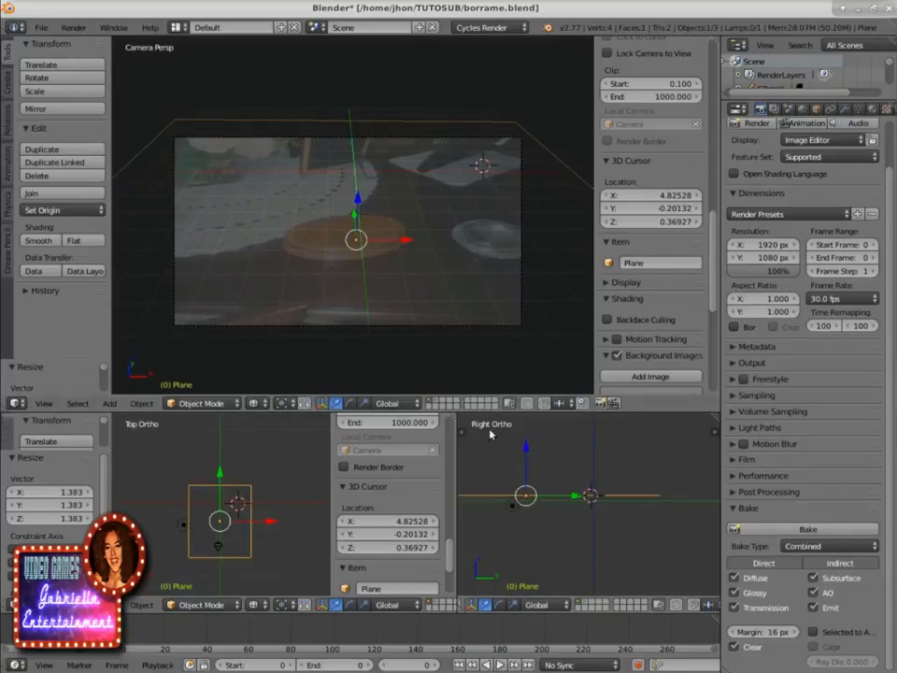
Step: Lower the plane about 0.36 along the global Z axis so it lies beneath the wooden disc
key(g)
key(z)
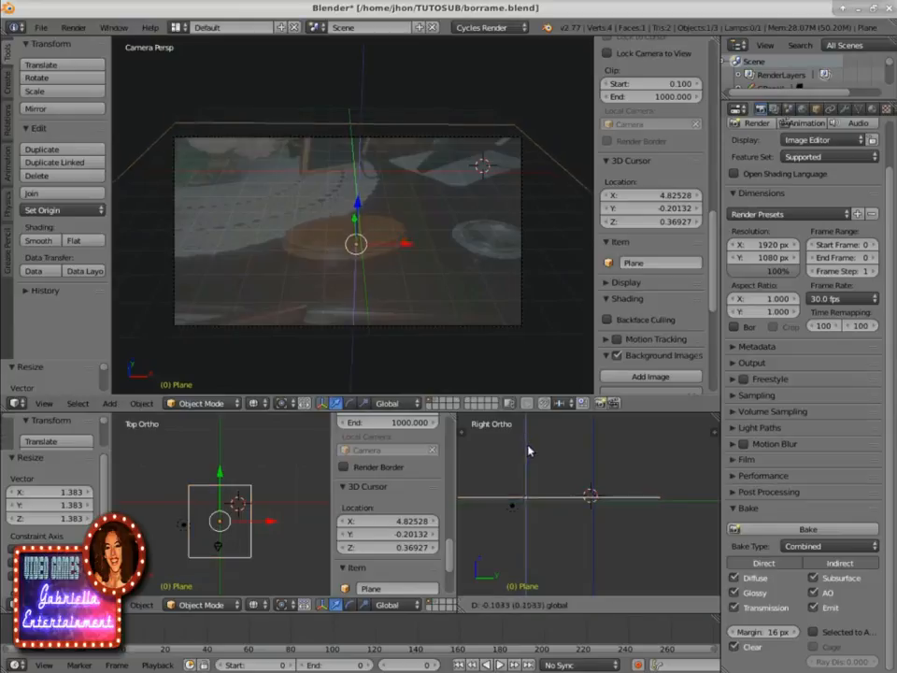
click(533, 452)
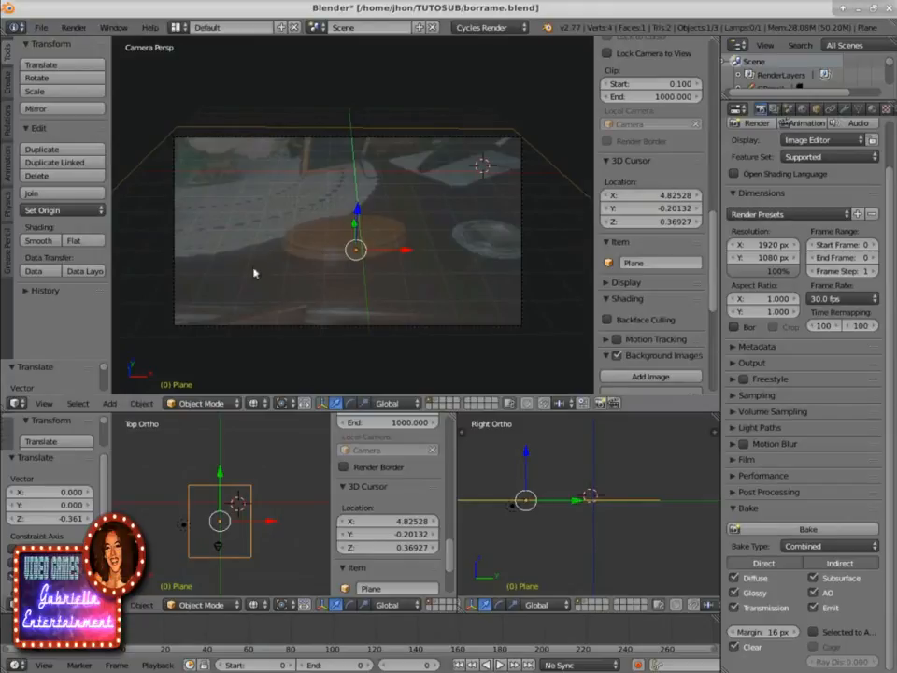
Step: Add a Bezier circle and move it about -5.2 along X and -4.25 along Y onto the wooden disc
key(shift+a)
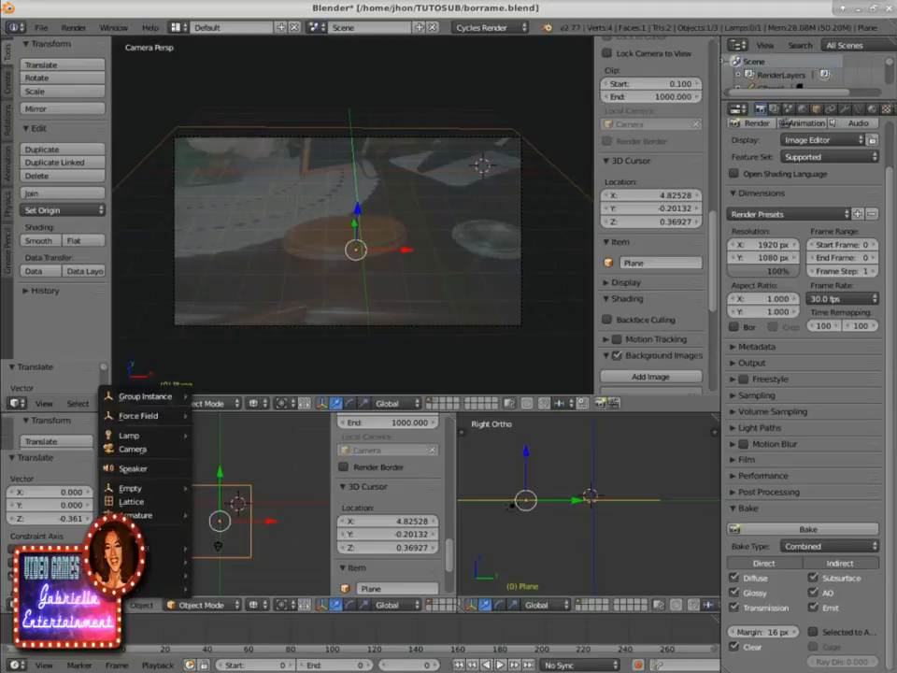
mouse_move(174, 576)
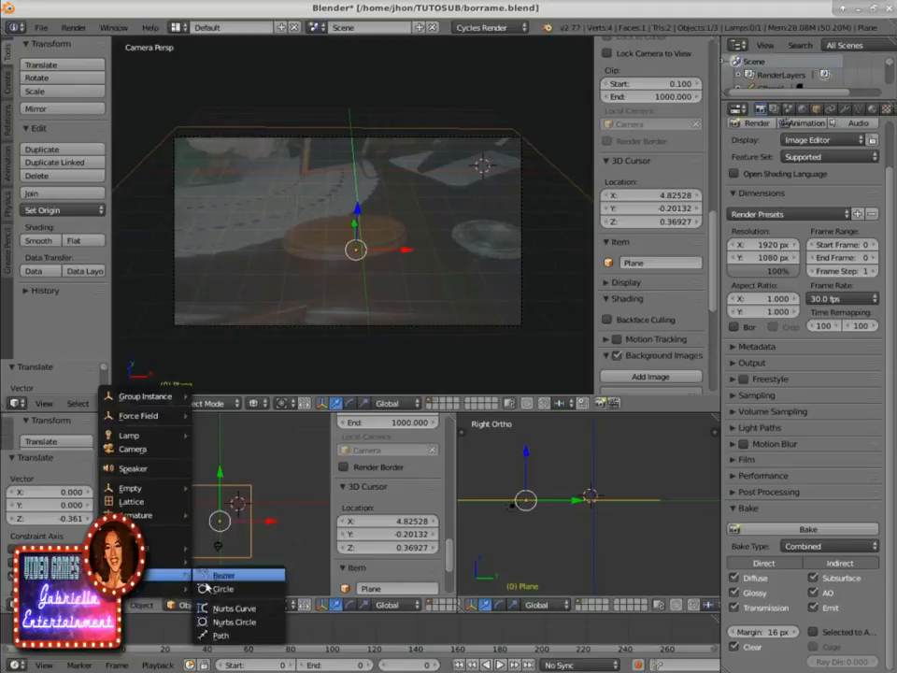
click(207, 589)
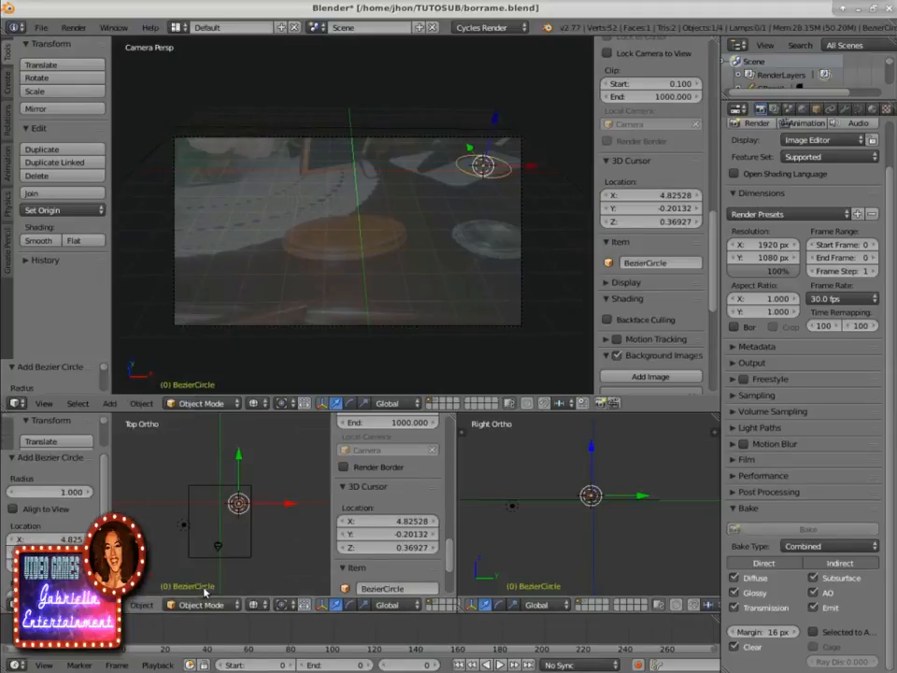
key(g)
key(x)
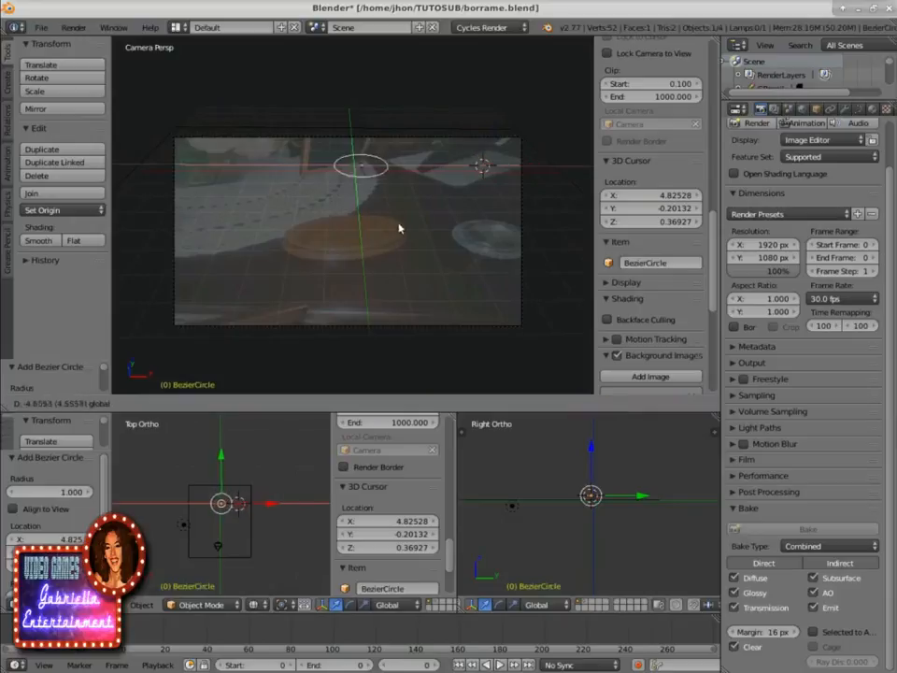
click(394, 230)
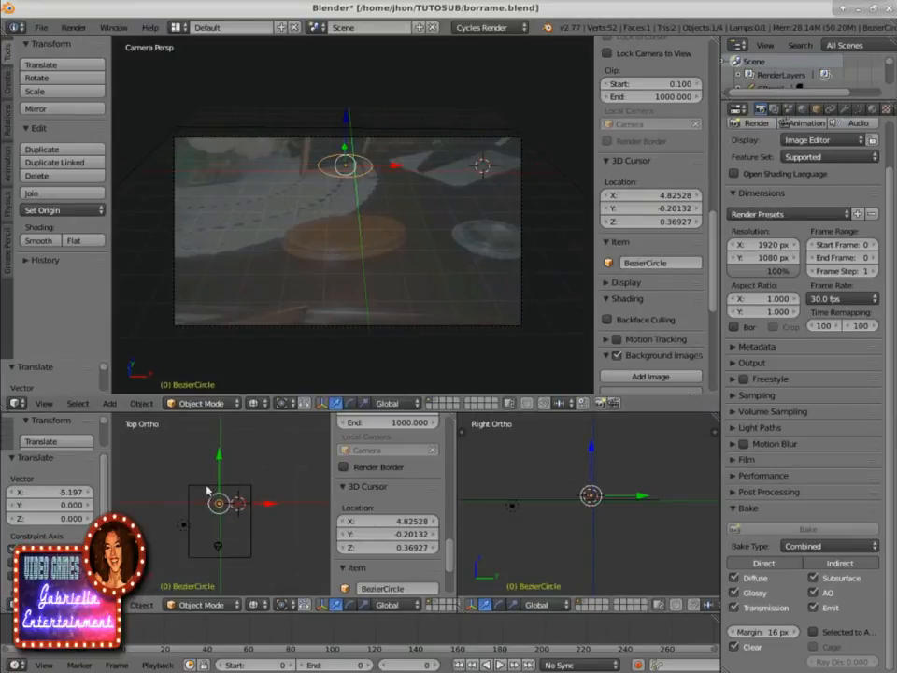
key(g)
key(y)
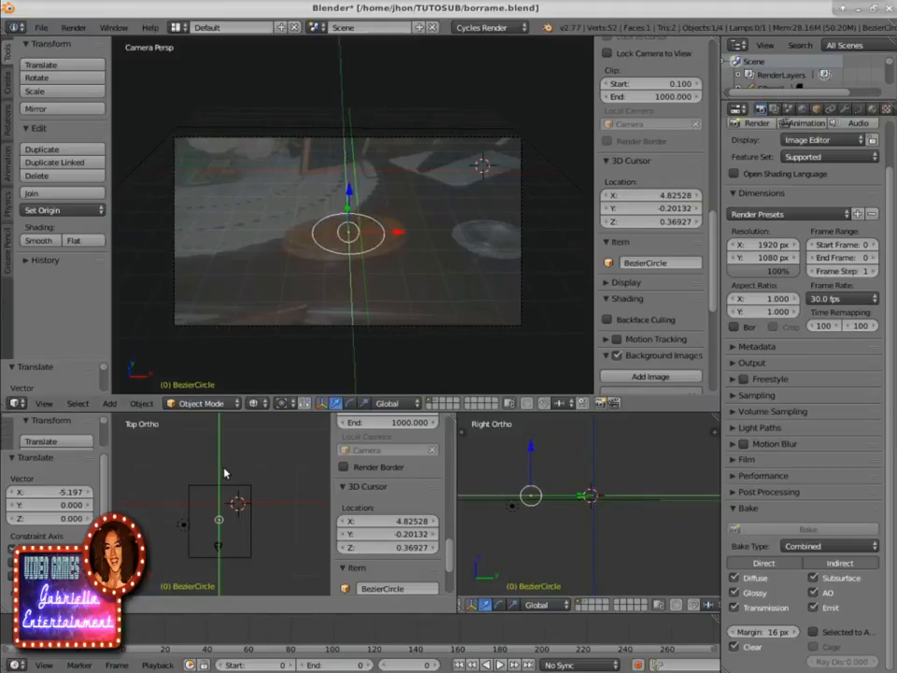
click(224, 474)
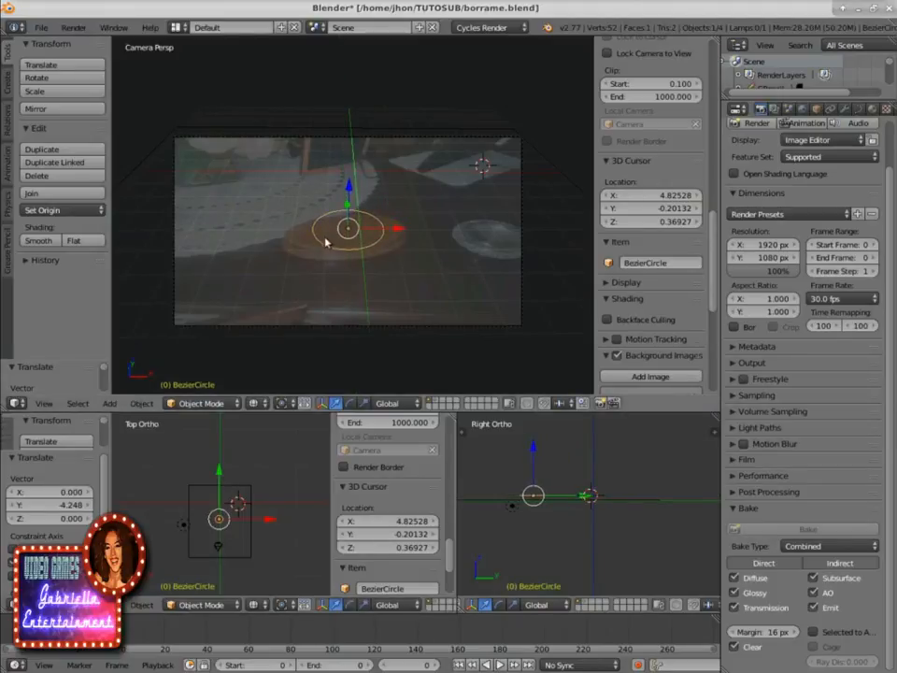
Step: In Edit Mode, make the circle a 2D curve and stretch it about 1.66 times along X towards the disc's width
scroll(262, 271, up, 5)
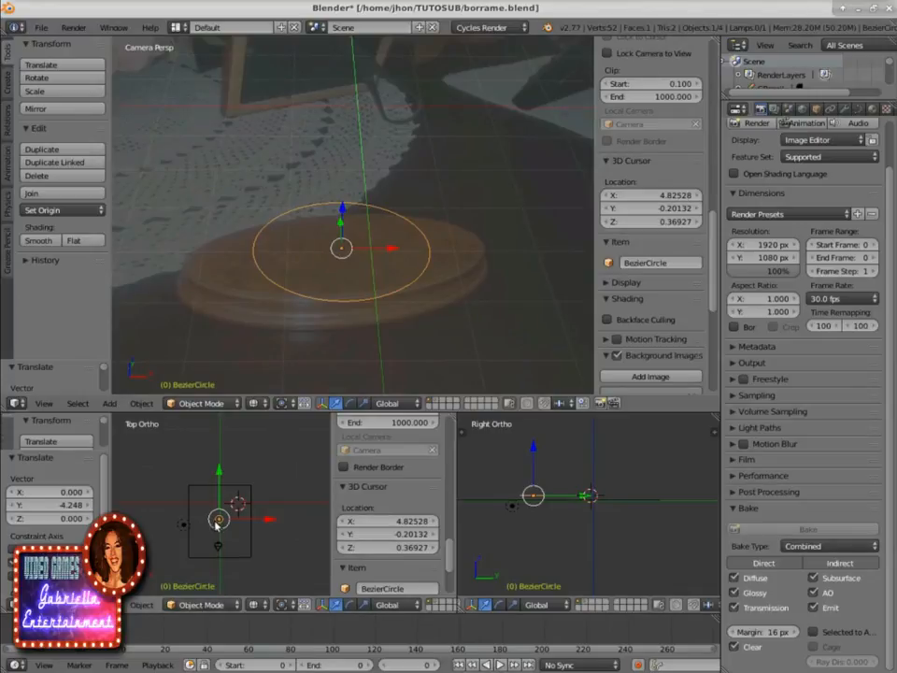
click(218, 609)
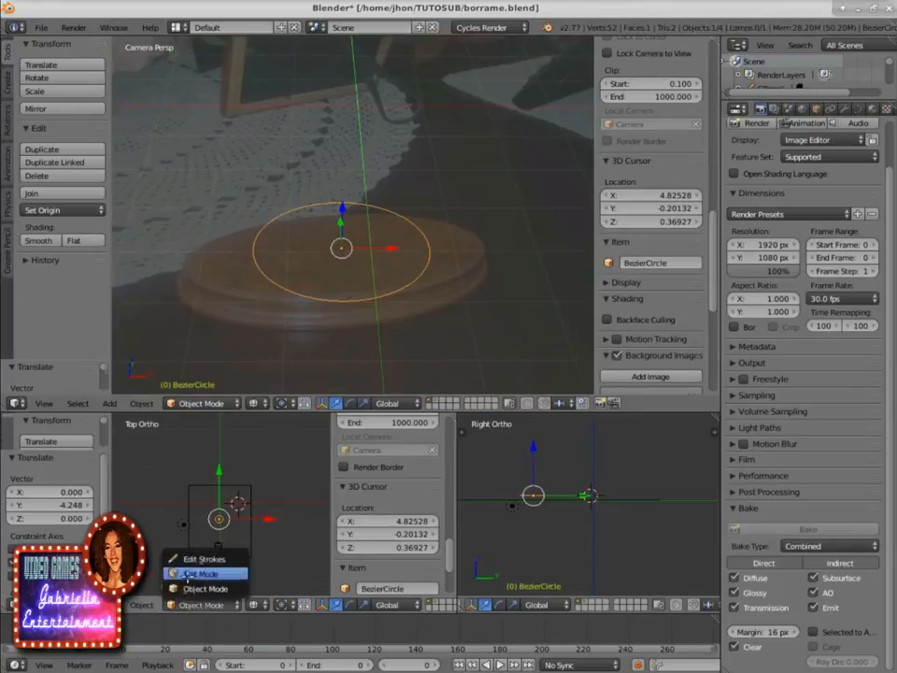
click(188, 574)
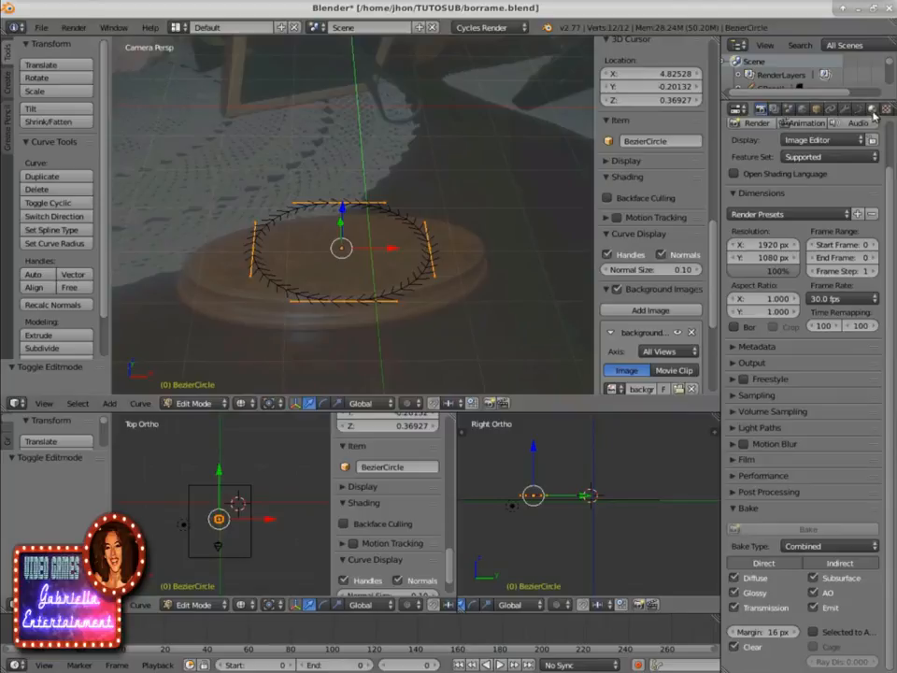
click(860, 111)
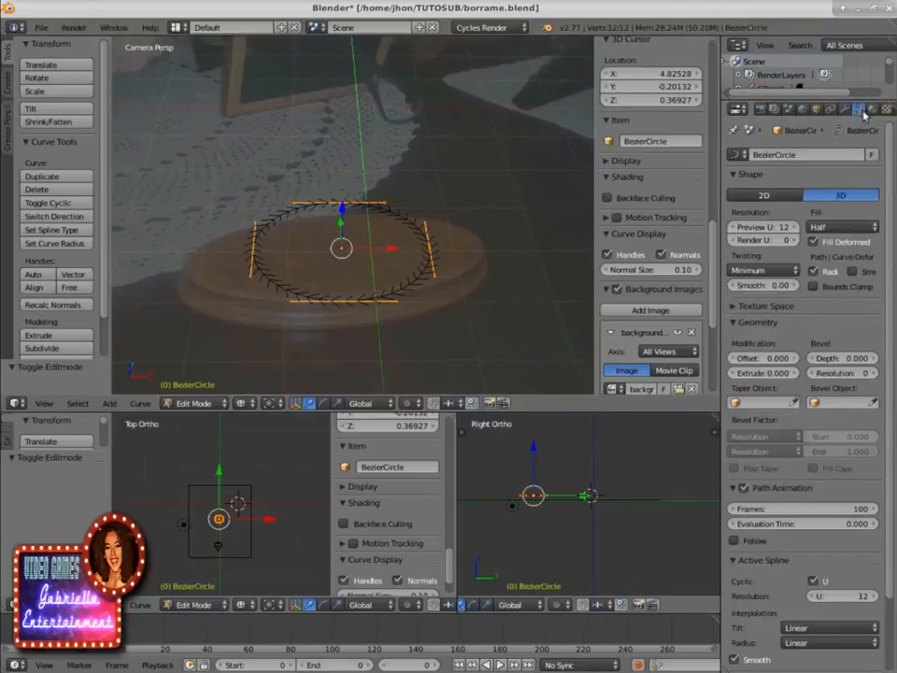
click(790, 198)
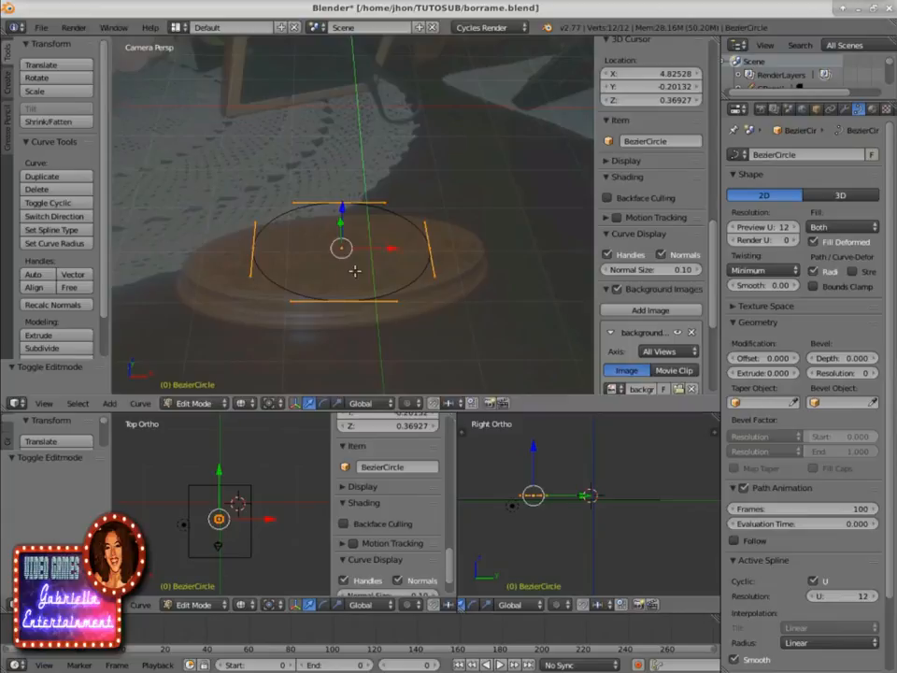
key(s)
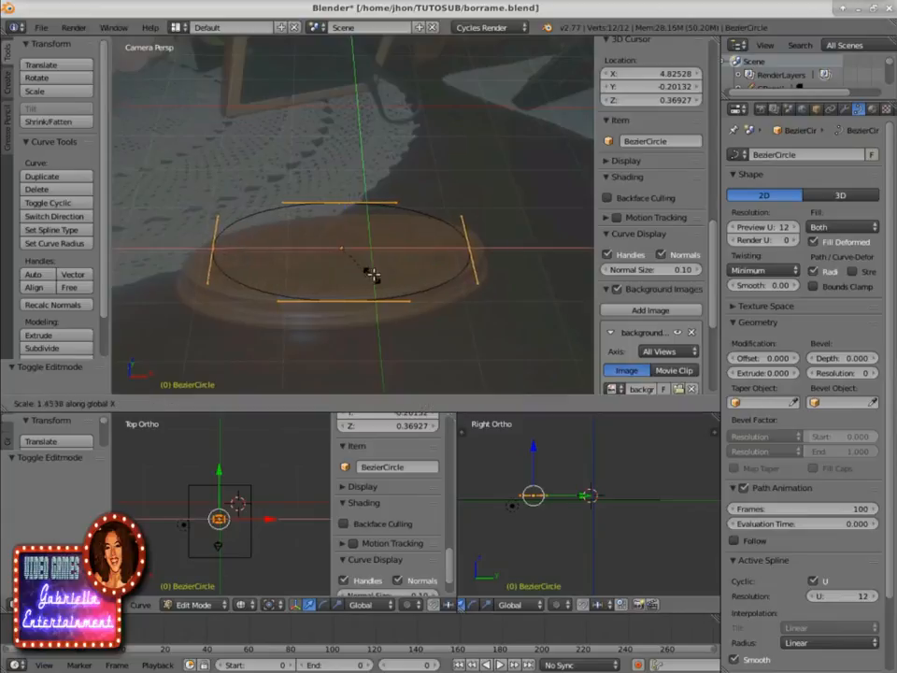
click(378, 273)
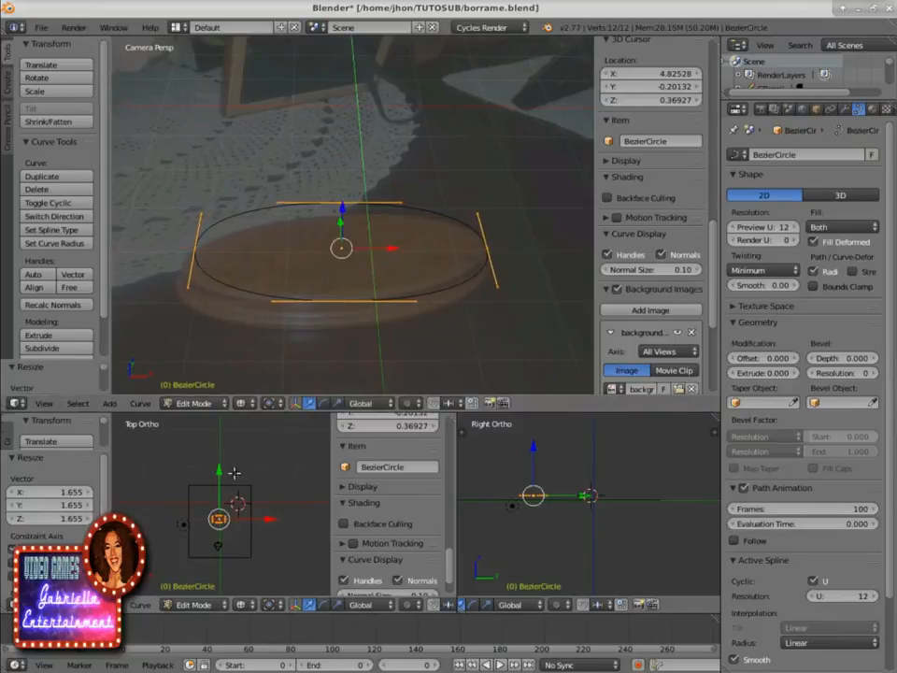
Step: Move the curve's leftmost control point about -0.09 along X and rotate the whole curve slightly in Object Mode to follow the disc
scroll(200, 521, up, 4)
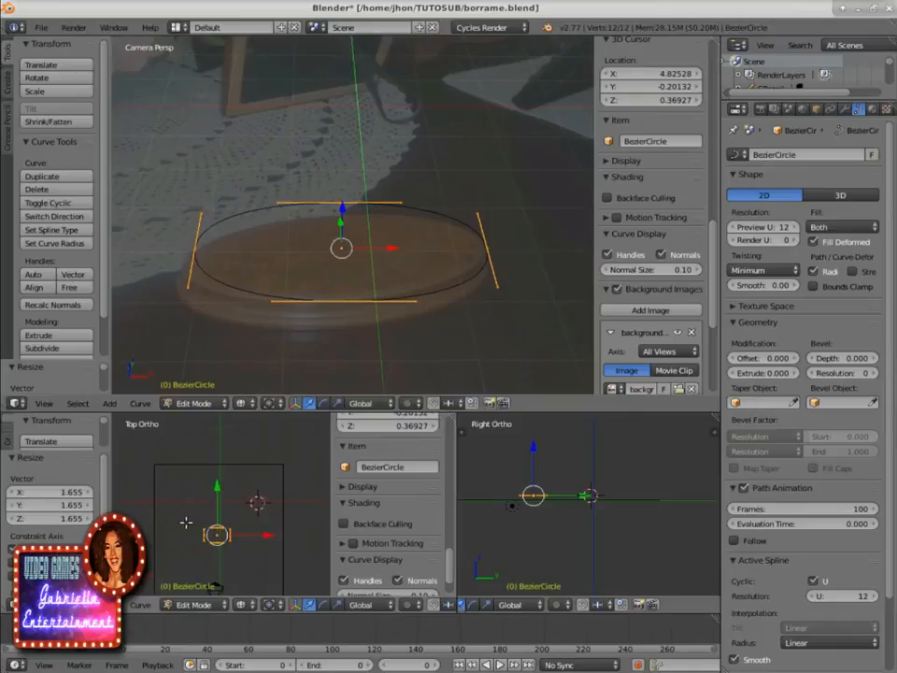
shift+middle_drag(187, 529, 207, 462)
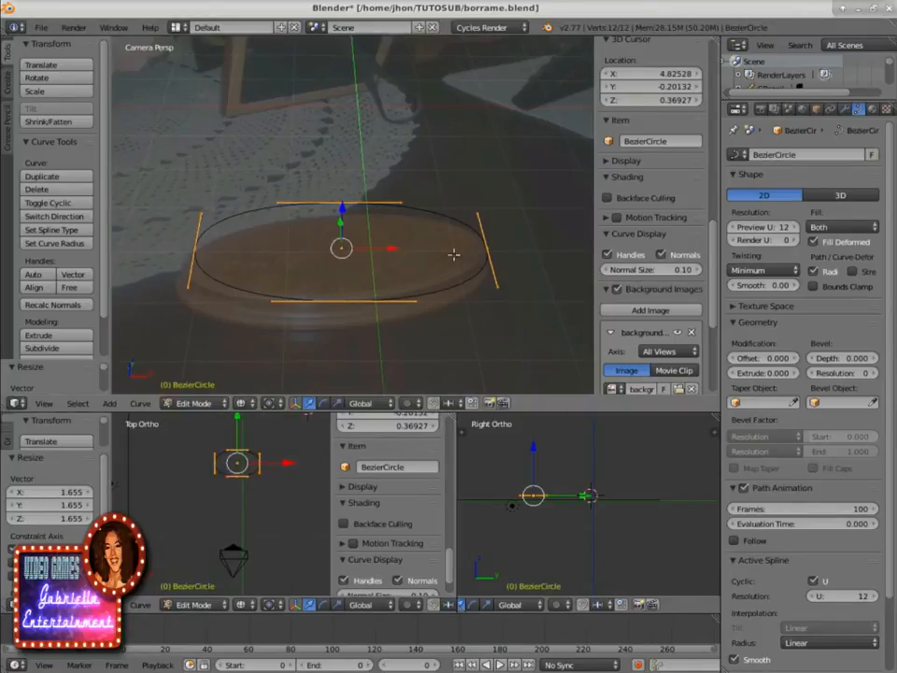
right_click(194, 248)
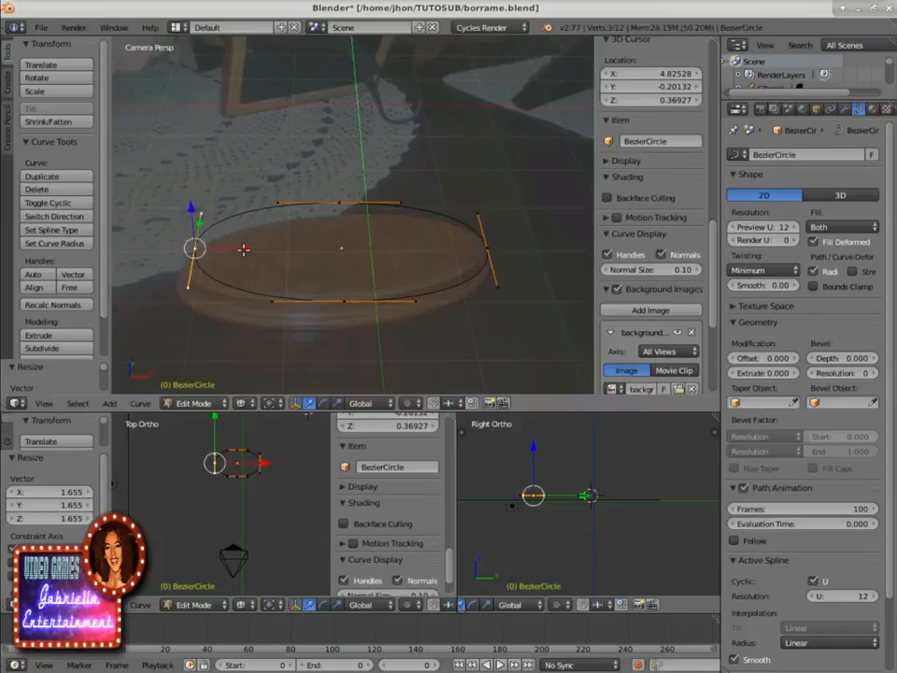
key(g)
click(235, 258)
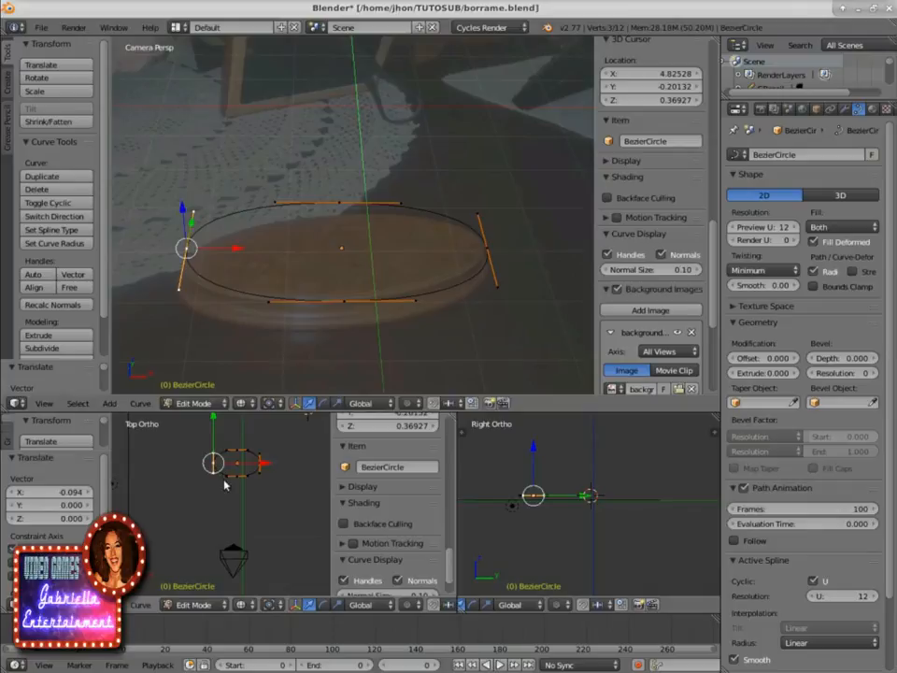
key(Tab)
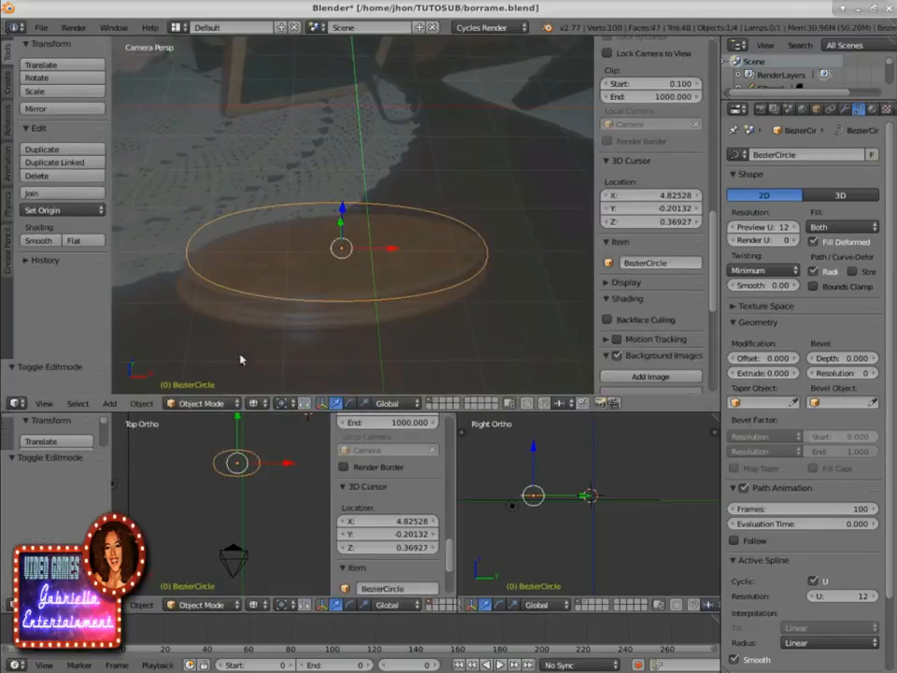
key(a)
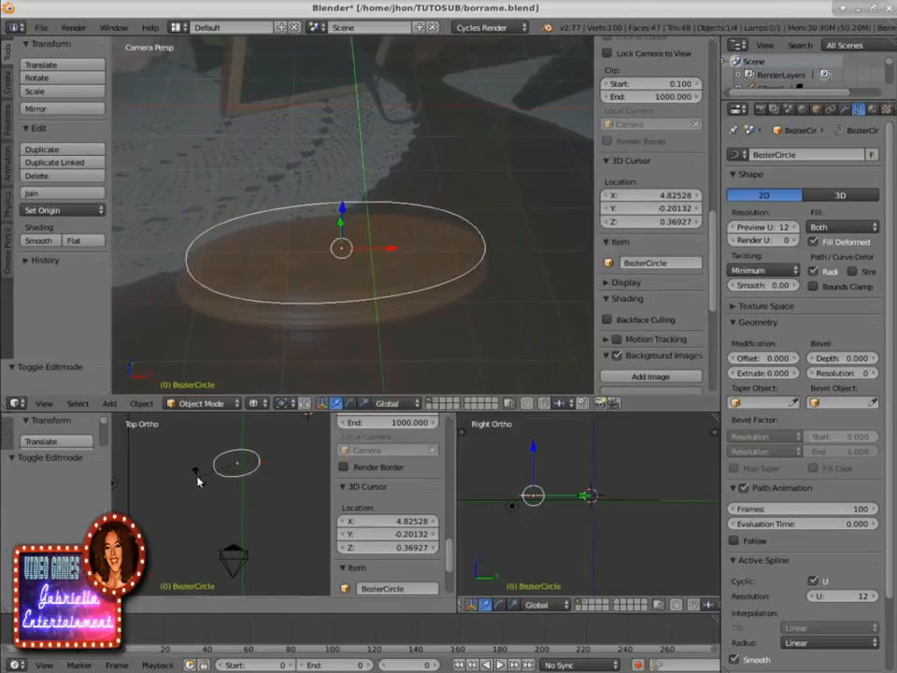
click(197, 481)
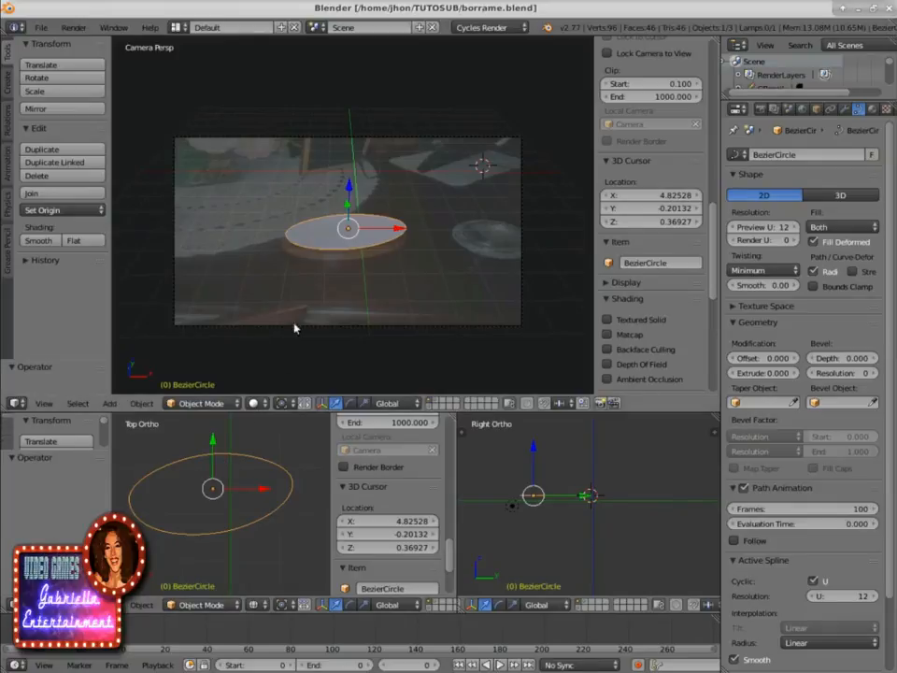
Step: Convert the disc-shaped Bezier curve to a mesh
click(141, 402)
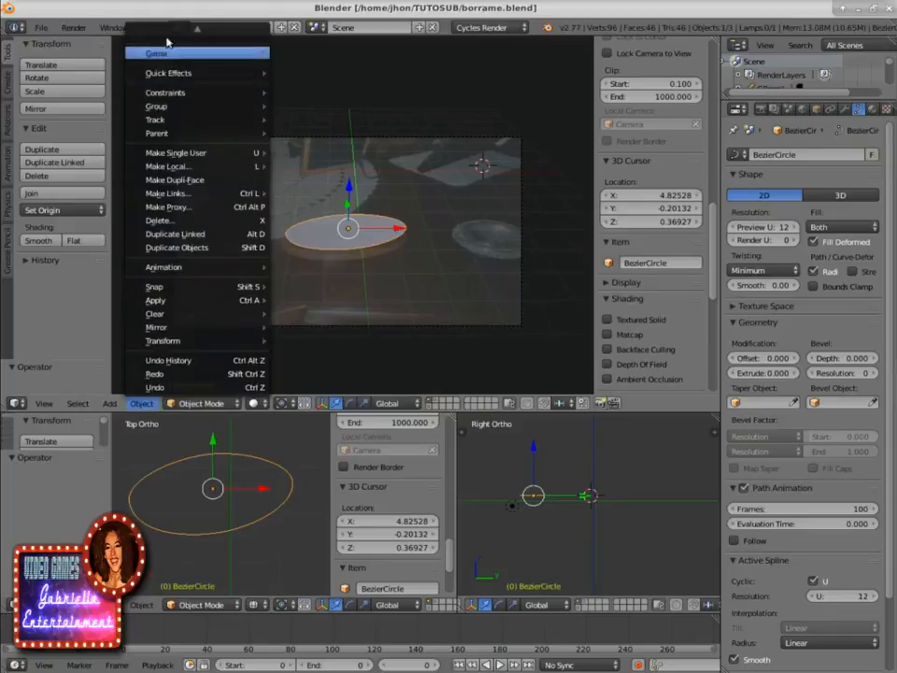
mouse_move(160, 34)
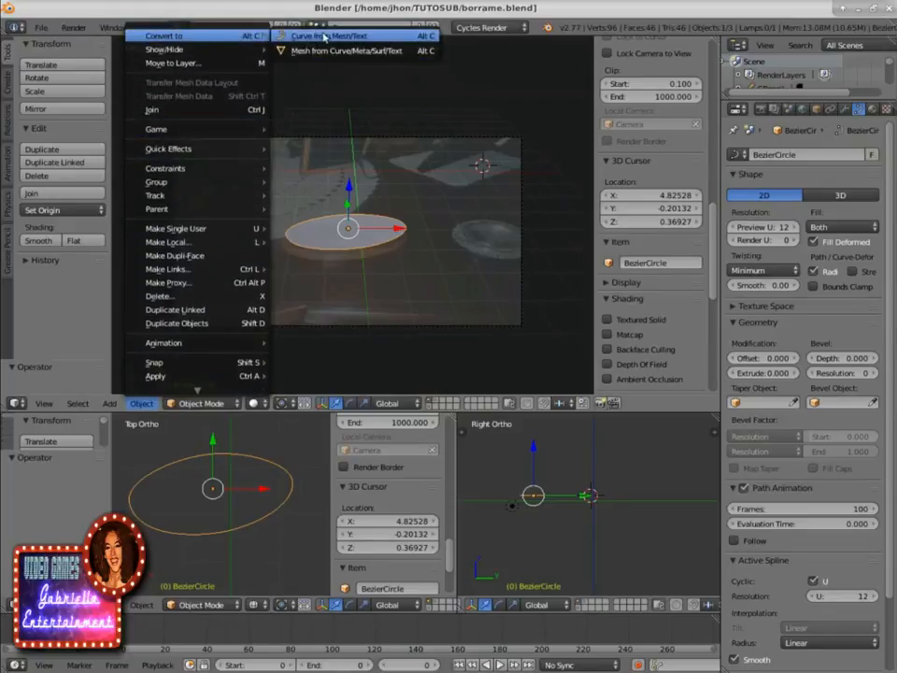
click(302, 52)
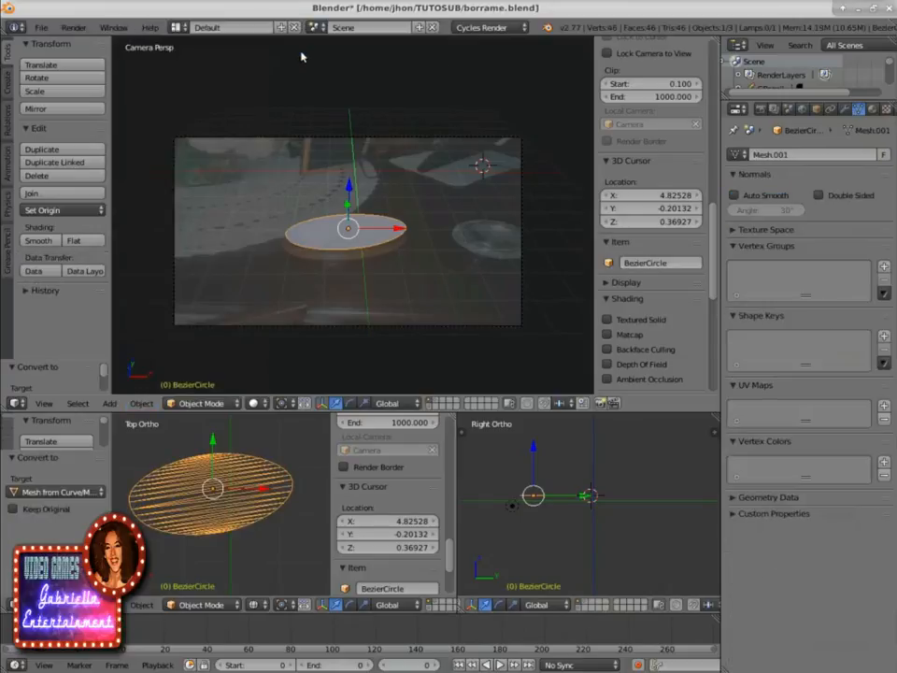
Step: Enter Edit Mode on the converted disc and select its entire mesh
click(205, 402)
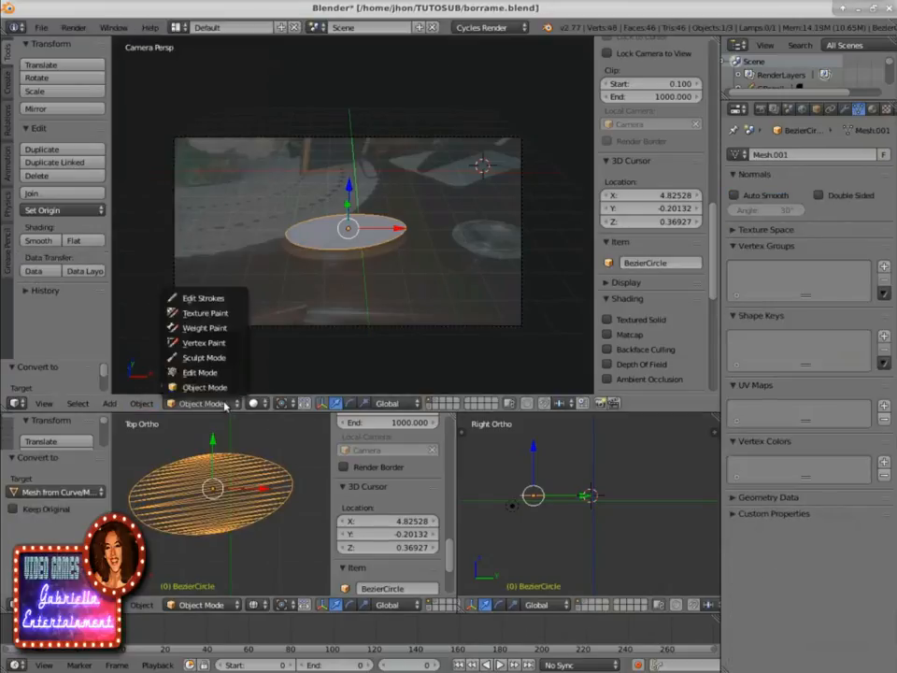
click(208, 373)
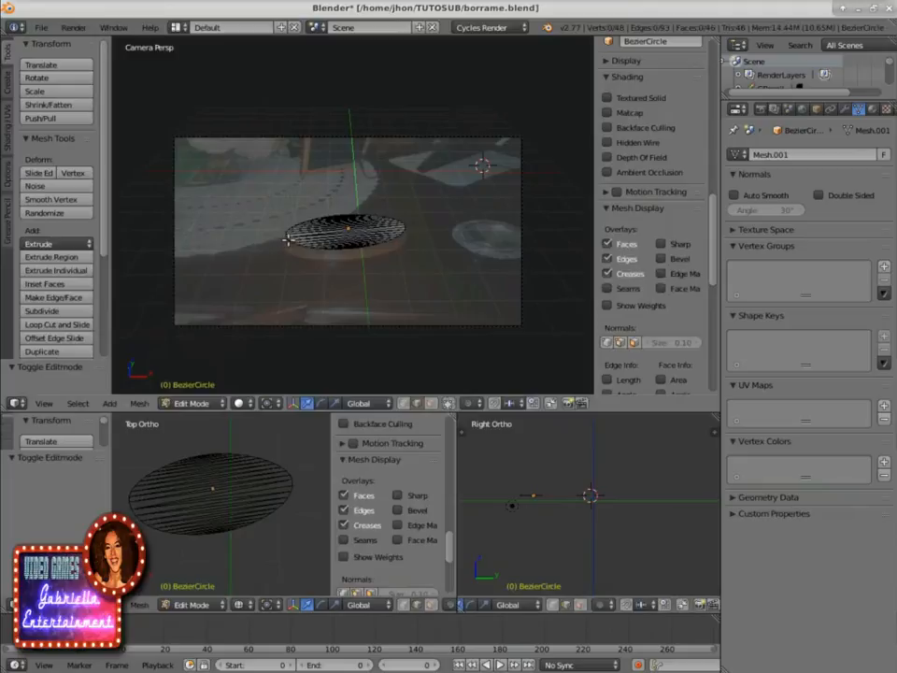
key(a)
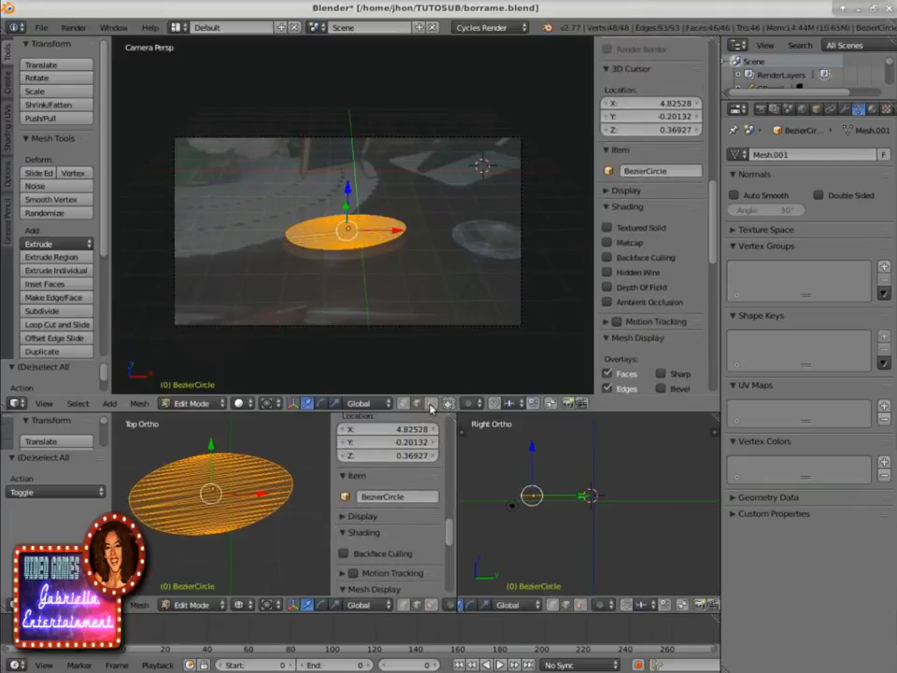
key(a)
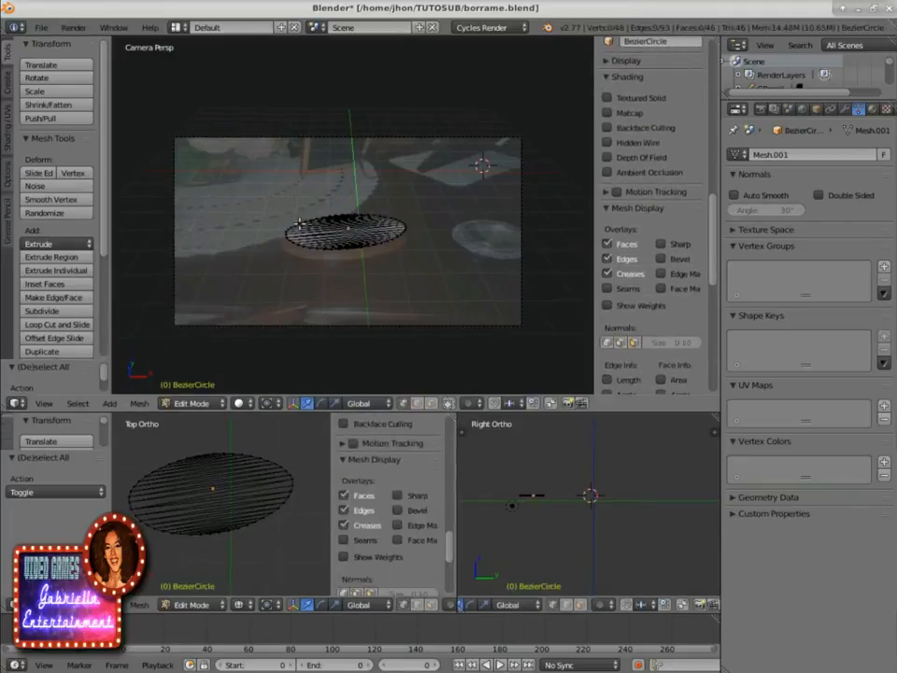
key(a)
scroll(333, 288, up, 5)
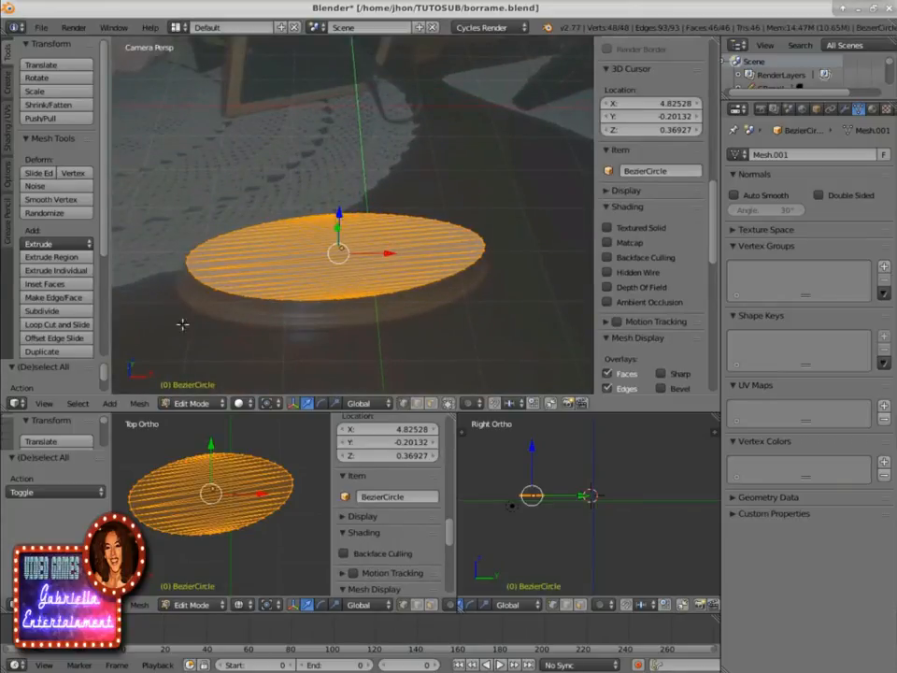
Step: Collapse the camera view's properties sidebar to enlarge the working area around the disc mesh
key(g)
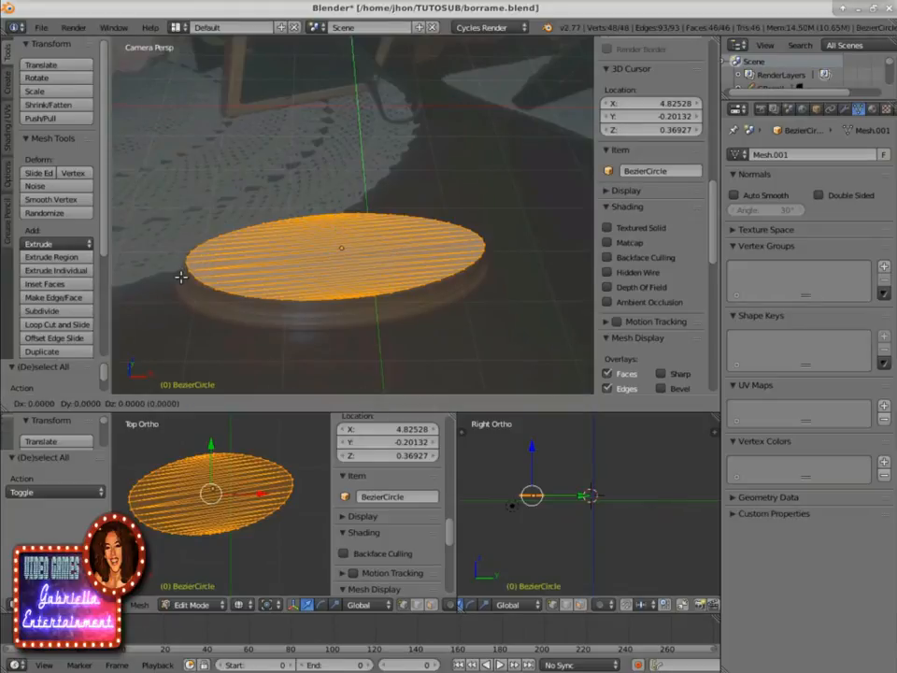
right_click(178, 271)
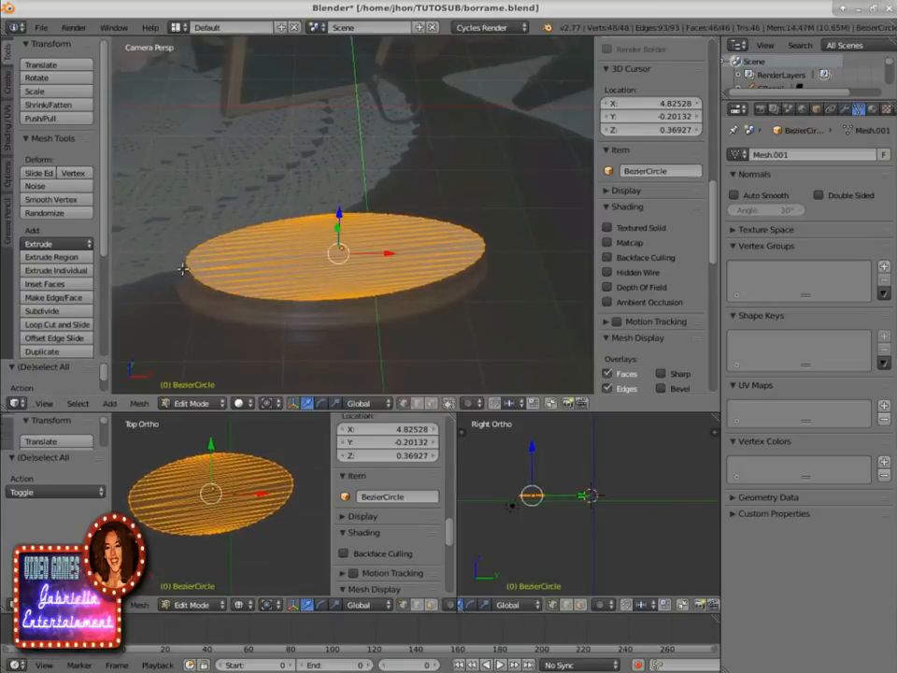
scroll(196, 295, up, 2)
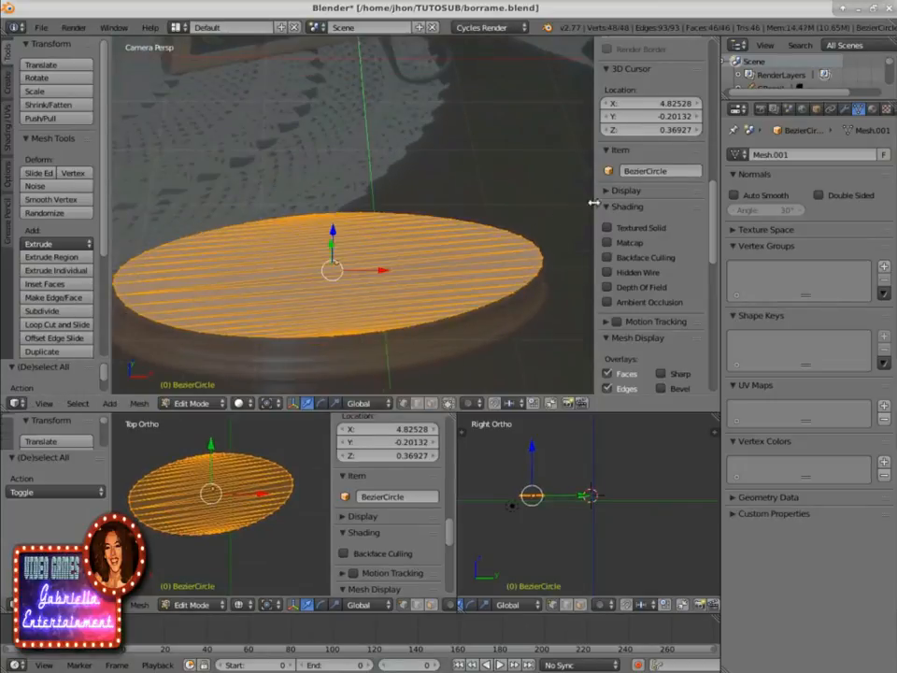
drag(595, 200, 710, 200)
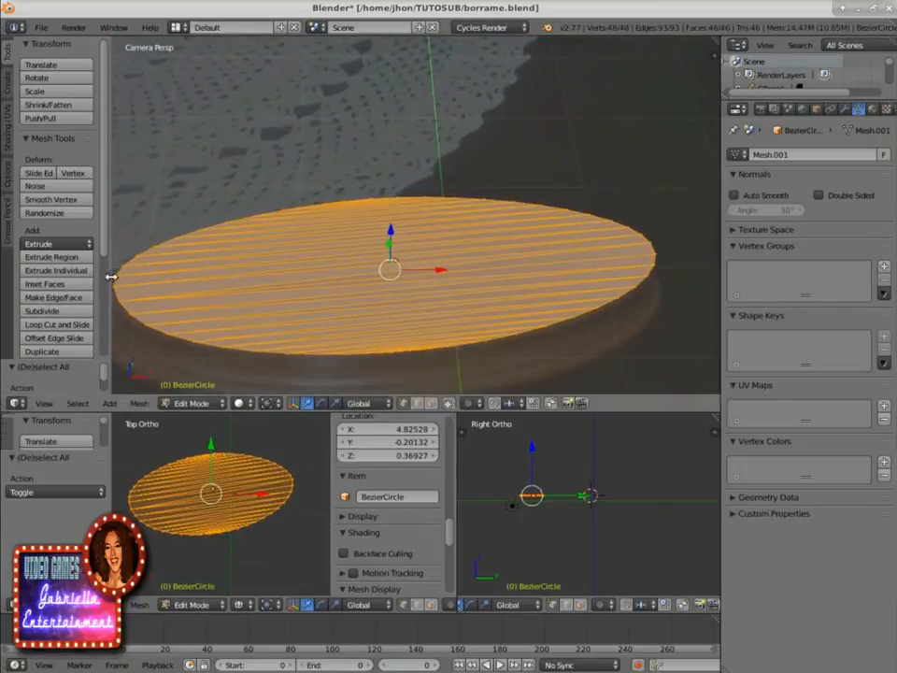
Step: Extrude the selected disc mesh and move the extruded region about -0.068 along Z
drag(69, 270, 47, 270)
shift+middle_drag(128, 363, 165, 298)
key(e)
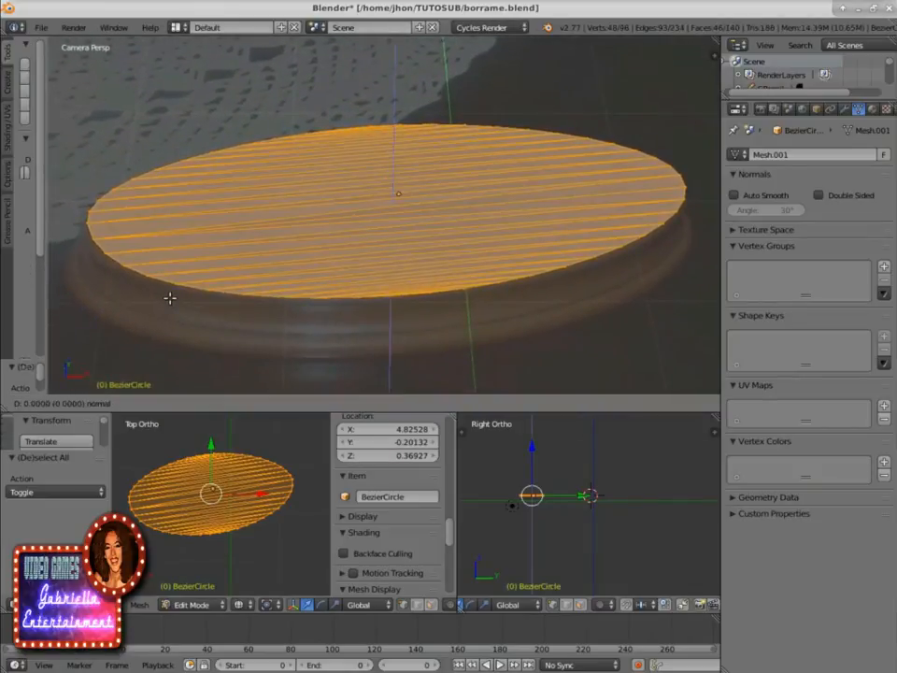
right_click(169, 298)
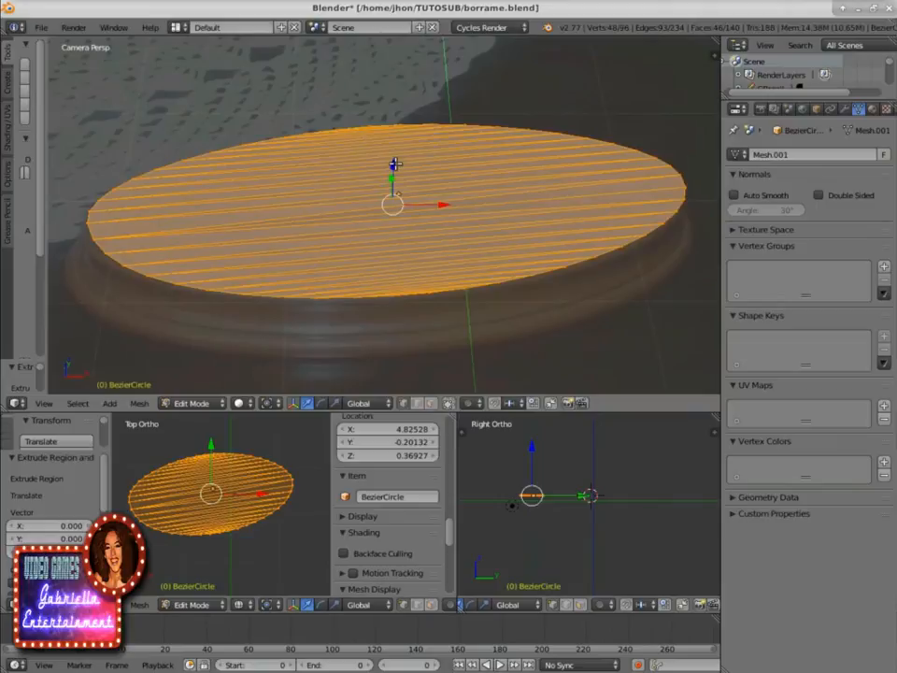
drag(394, 164, 393, 172)
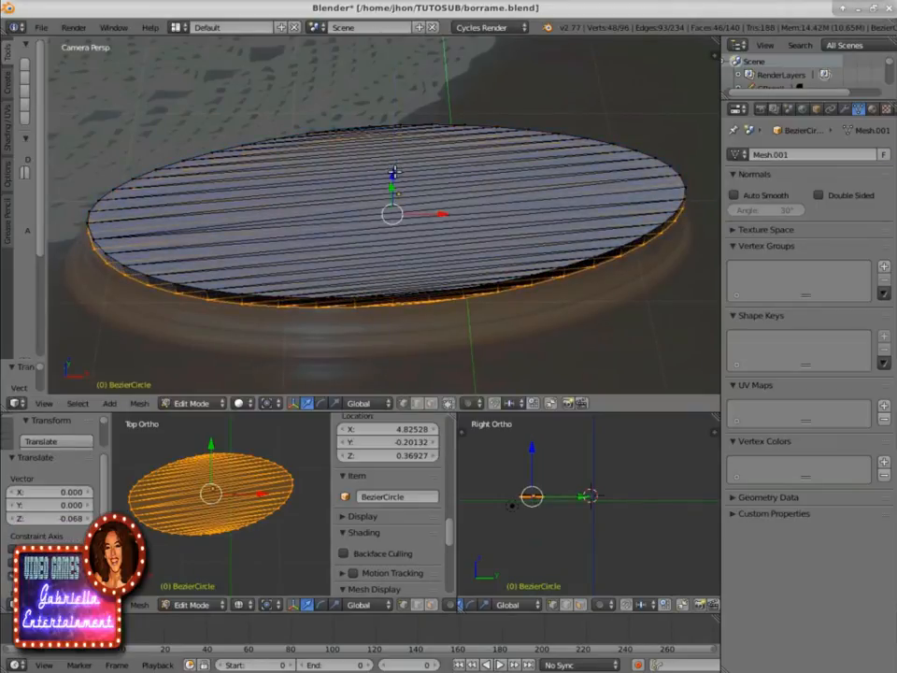
Step: Scale the extruded outline by about 1.012 and shift it about -0.014 along Y to follow the wooden disc
key(s)
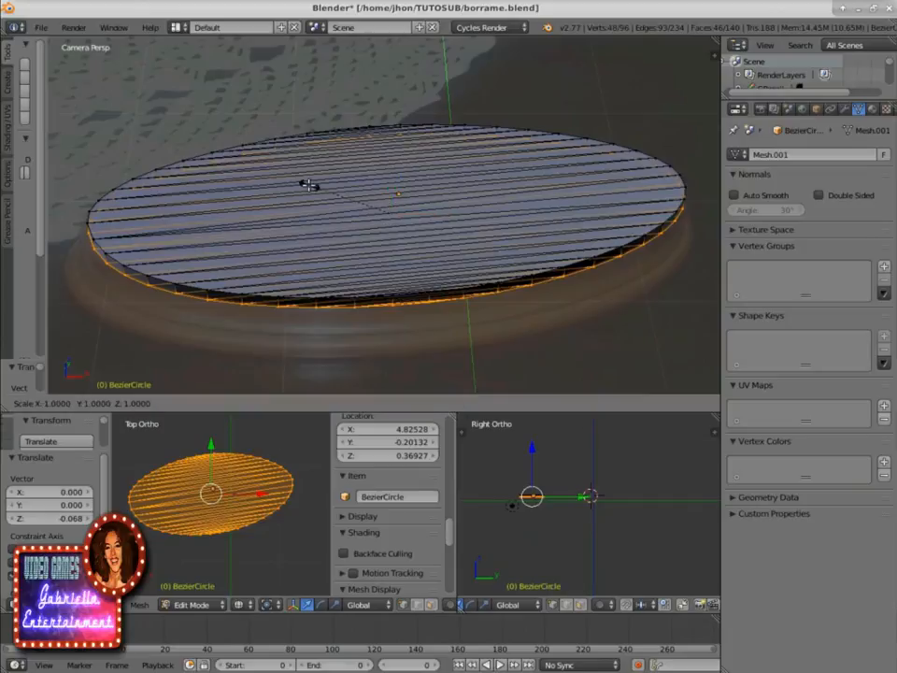
click(307, 184)
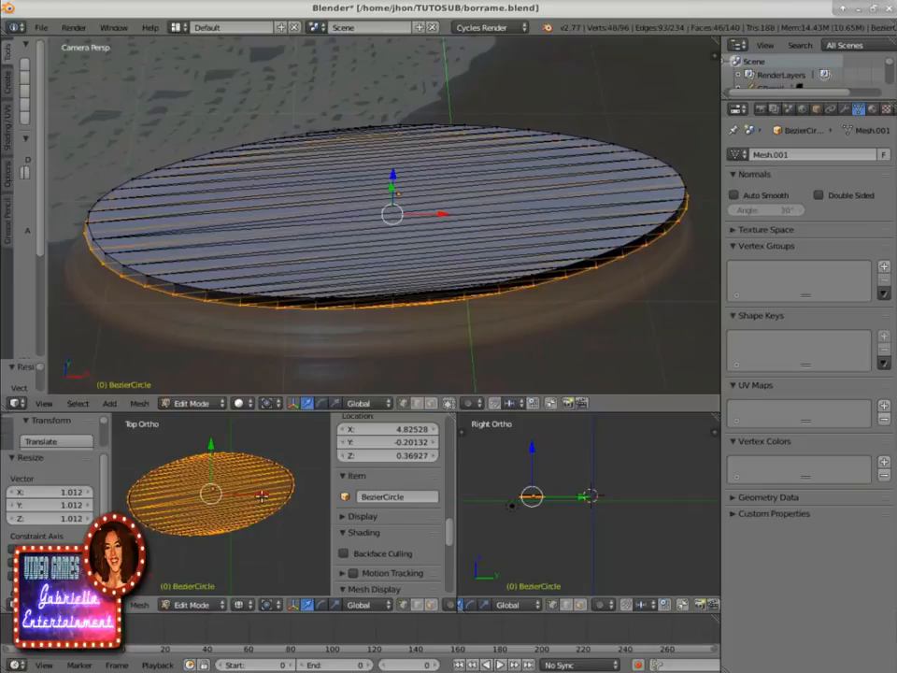
key(g)
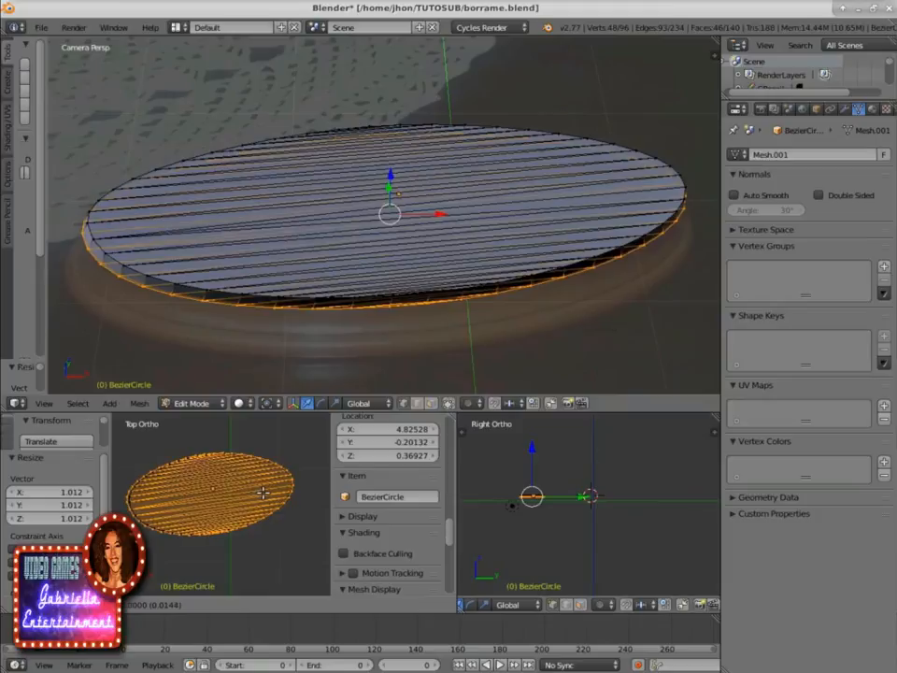
click(264, 492)
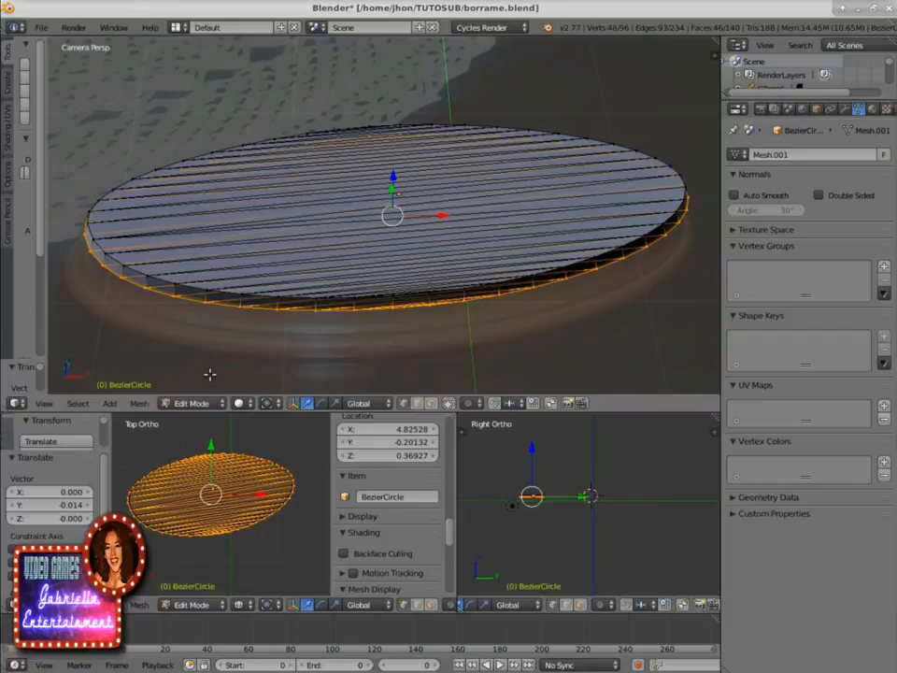
Step: Extrude the lower outline again and move it about -0.176 along Z to deepen the disc's side
key(e)
right_click(208, 336)
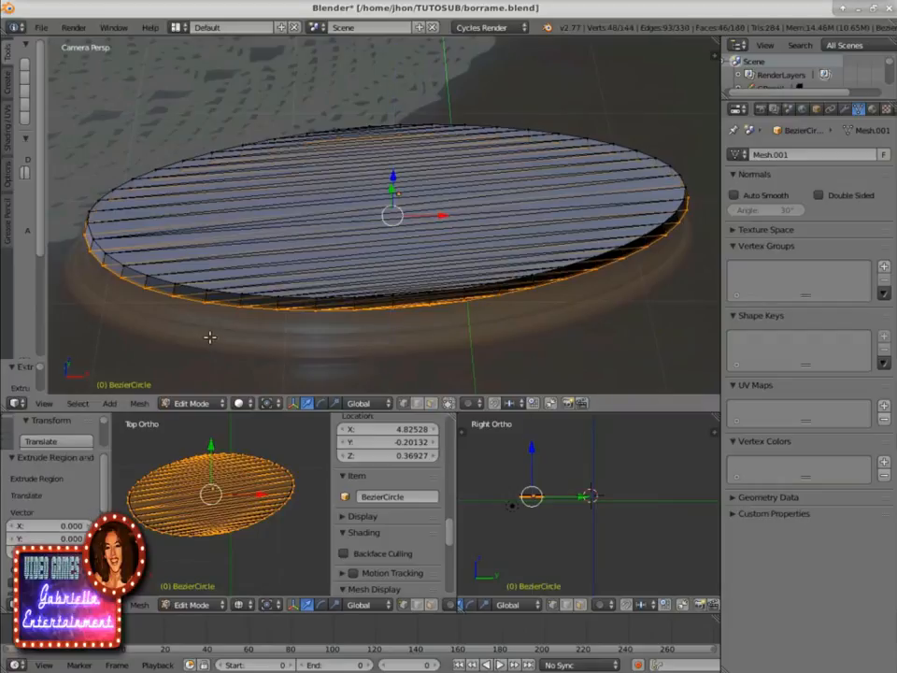
drag(393, 175, 392, 197)
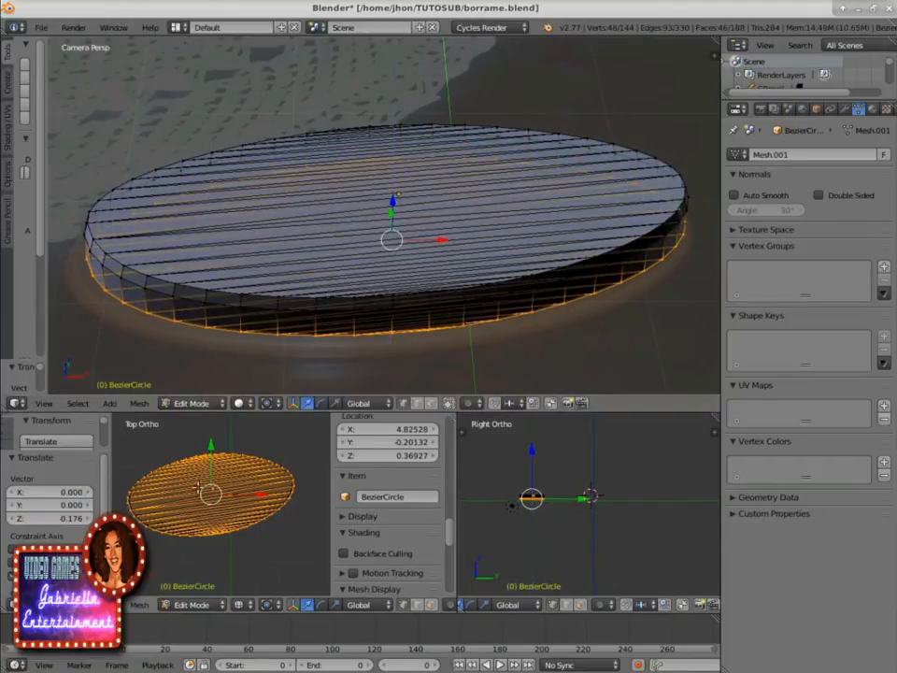
Step: Scale the new bottom outline by about 1.011 and shift it about -0.014 along X and Y
key(s)
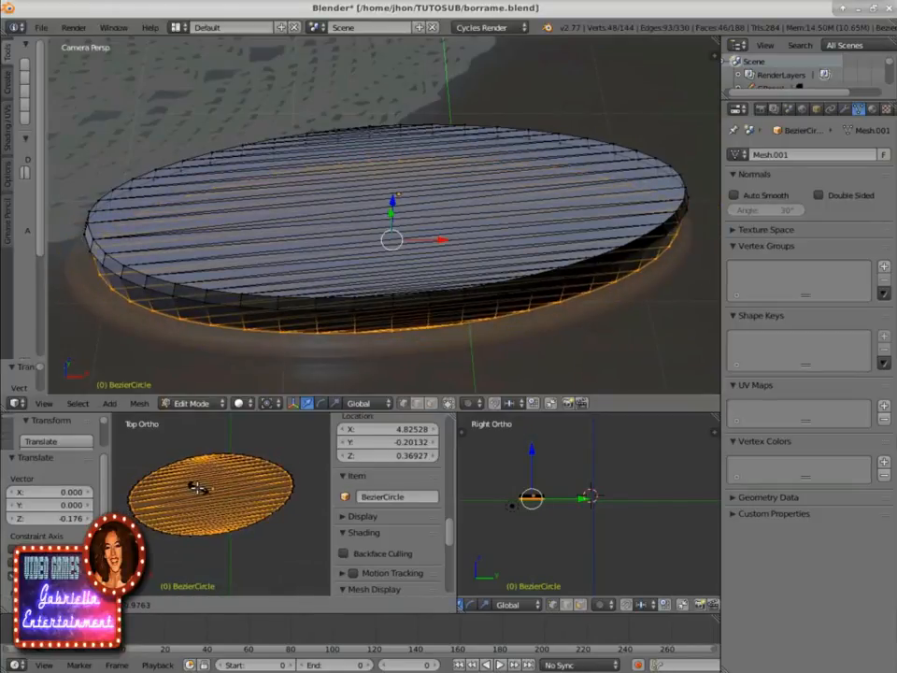
click(190, 487)
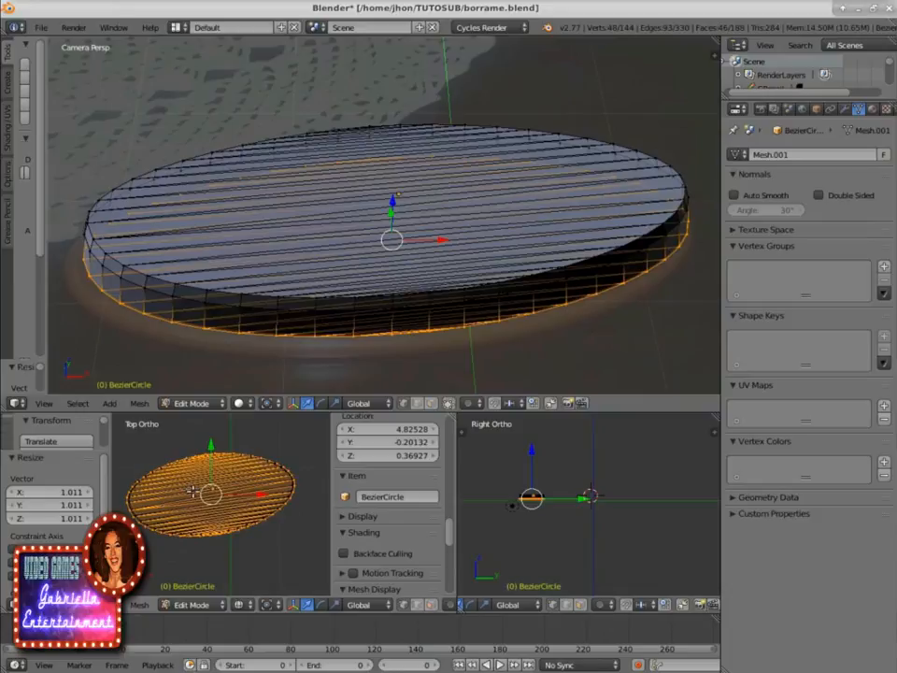
key(g)
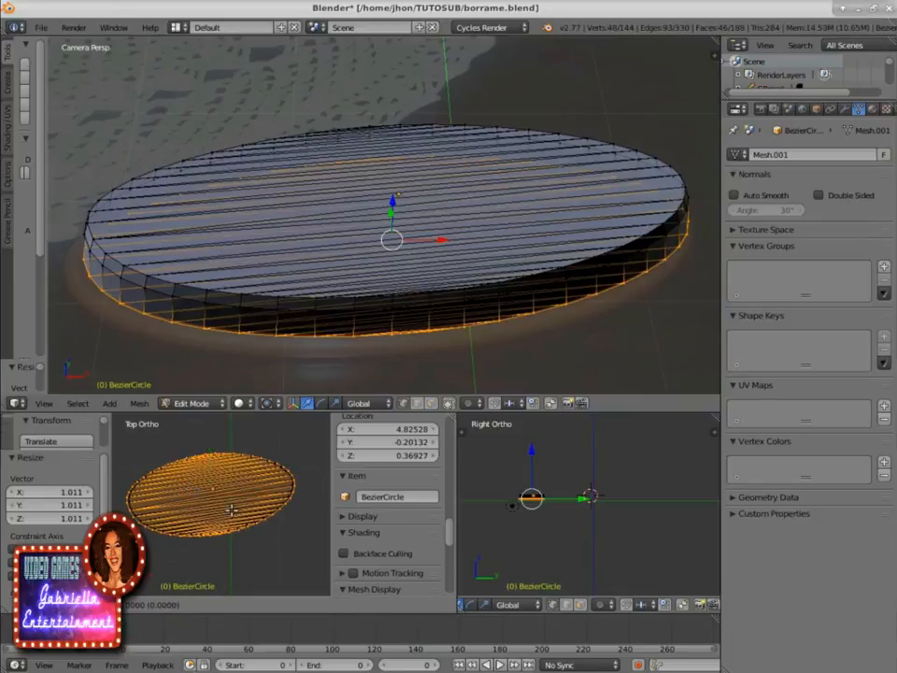
click(207, 476)
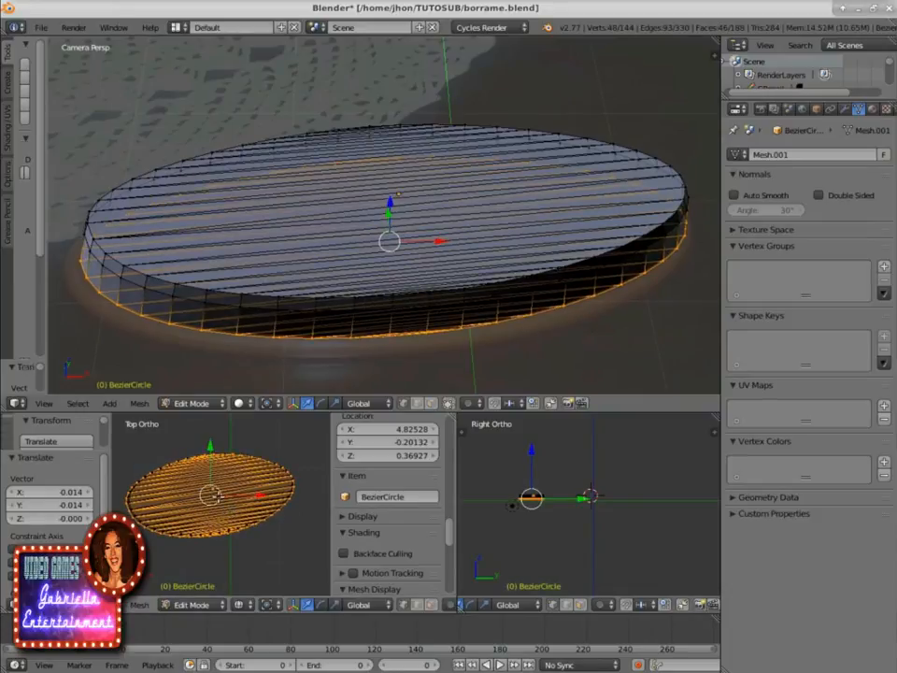
Step: Extrude the disc's bottom outline once more in place, without offset
key(e)
right_click(279, 316)
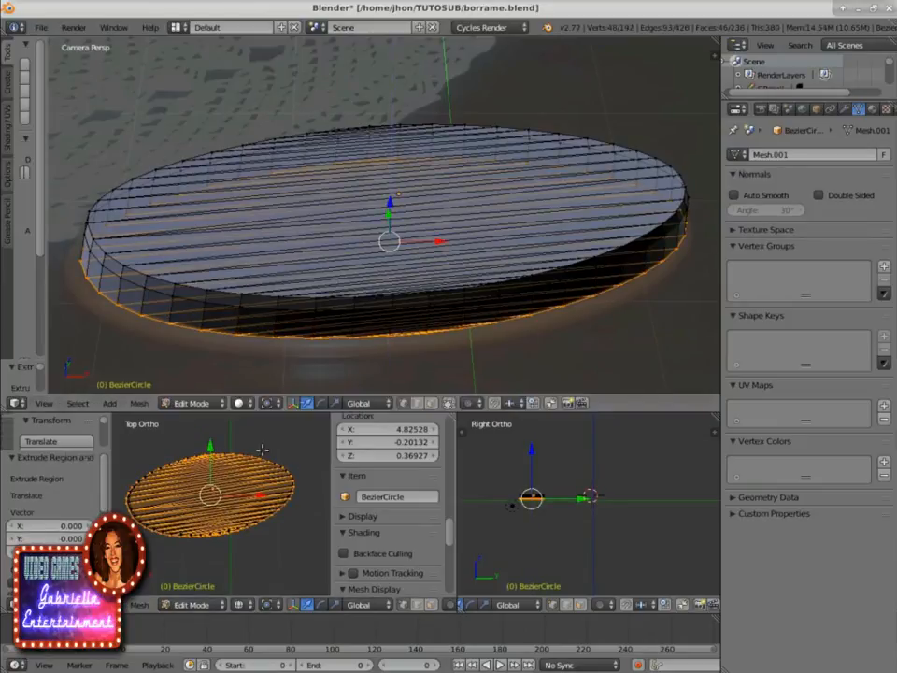
Step: Try to fit the newly extruded base by moving it horizontally in the XY plane and scaling it by about 1.020
key(g)
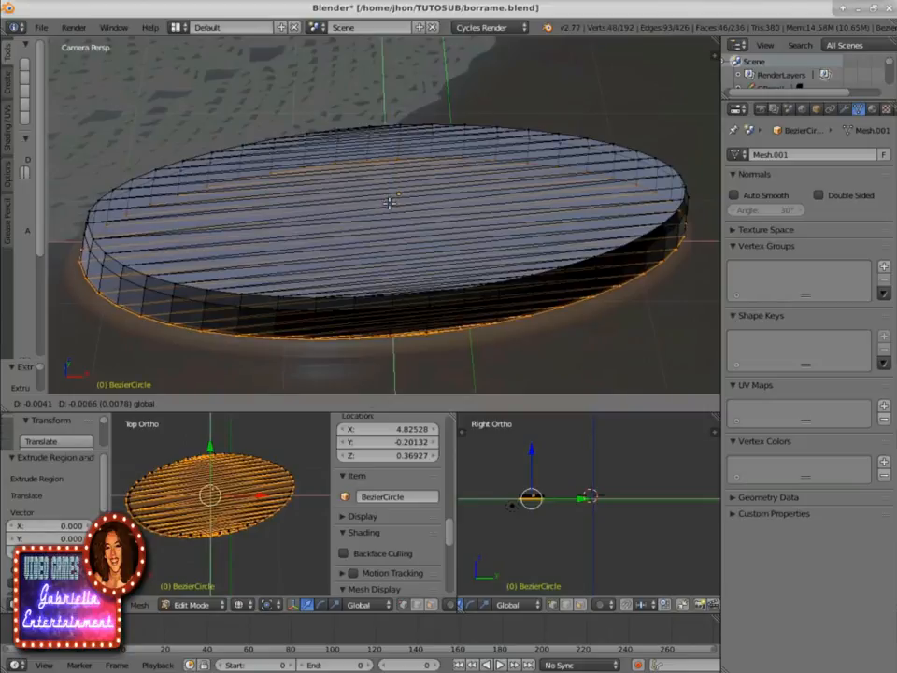
click(388, 213)
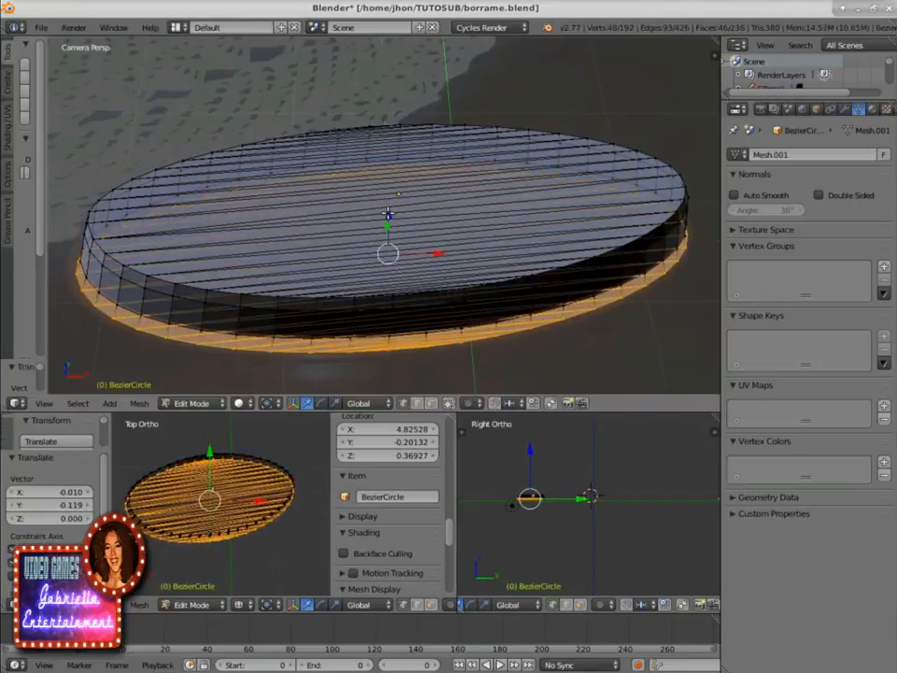
key(s)
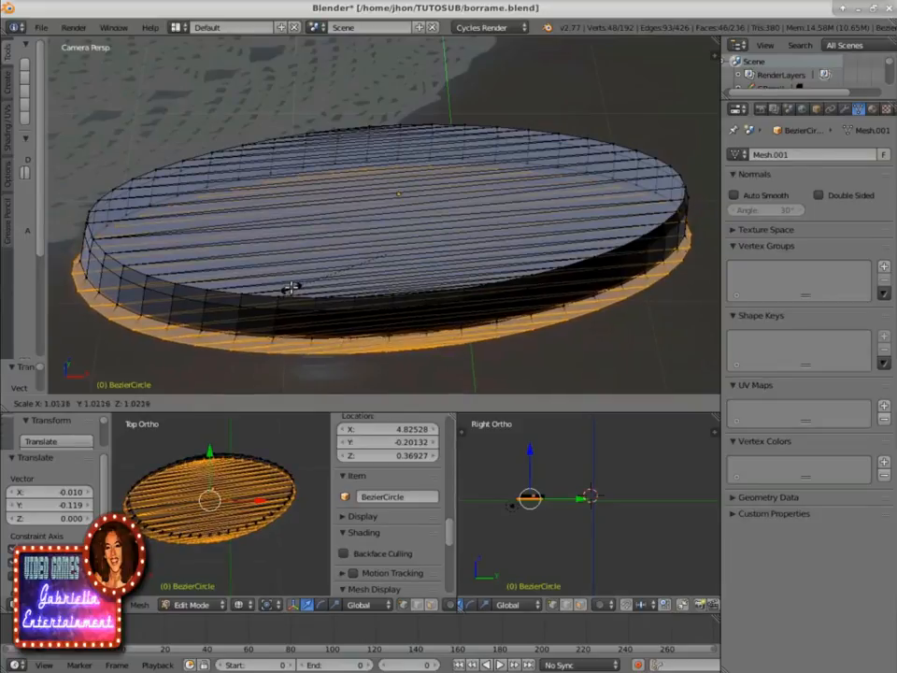
click(290, 288)
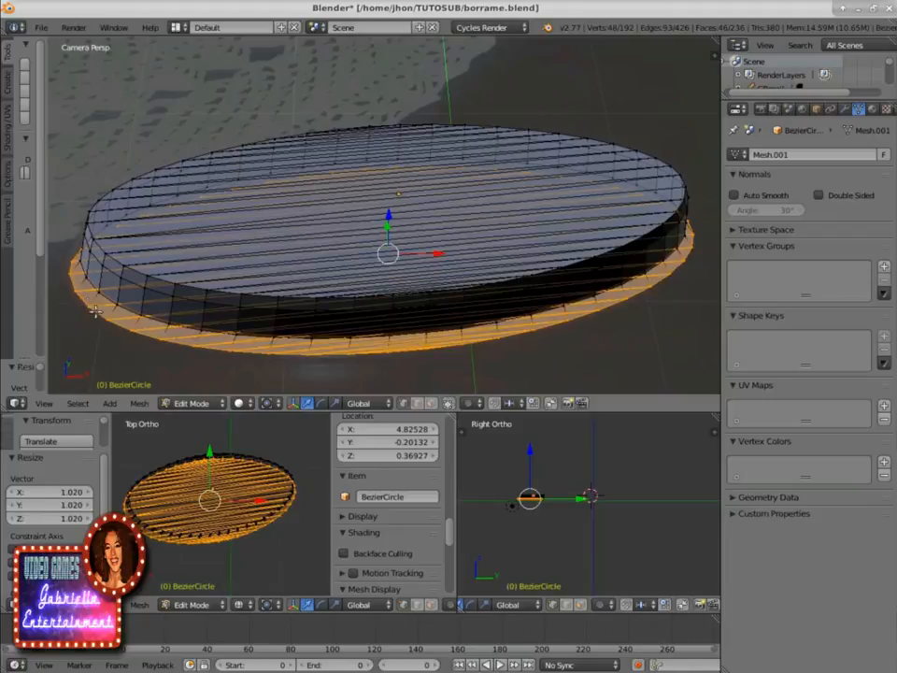
key(g)
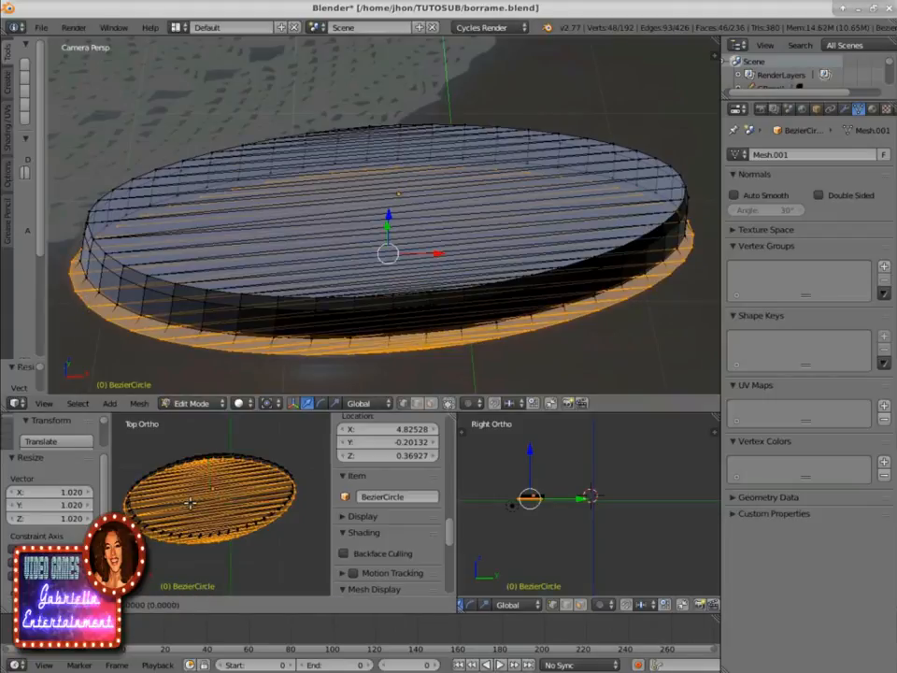
click(176, 469)
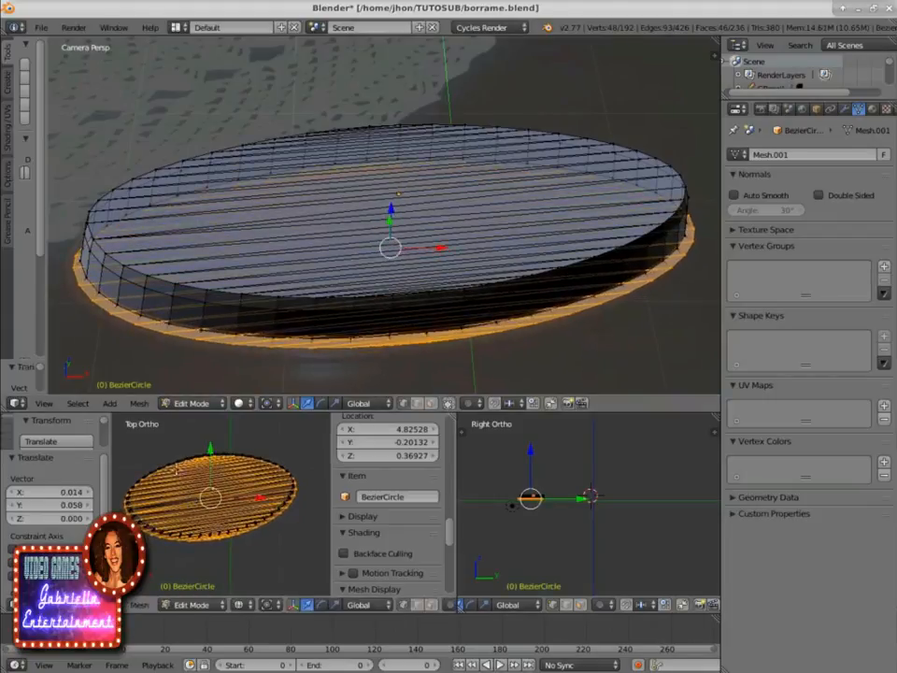
Step: Undo the base's last three transforms, and try shifting it about -0.158 along Y instead
key(ctrl+z)
key(ctrl+z)
key(ctrl+z)
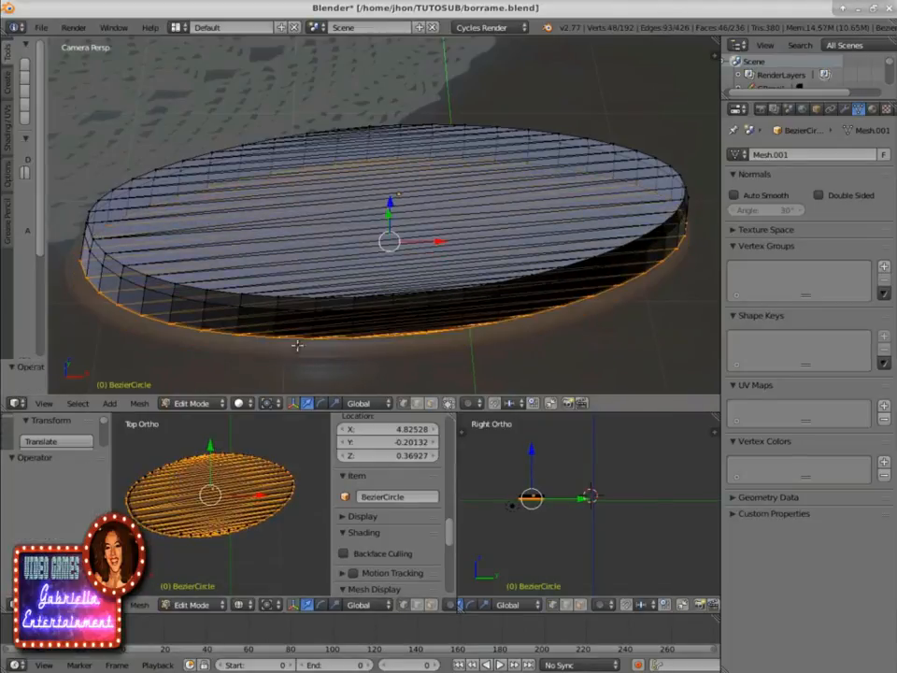
shift+drag(389, 203, 389, 223)
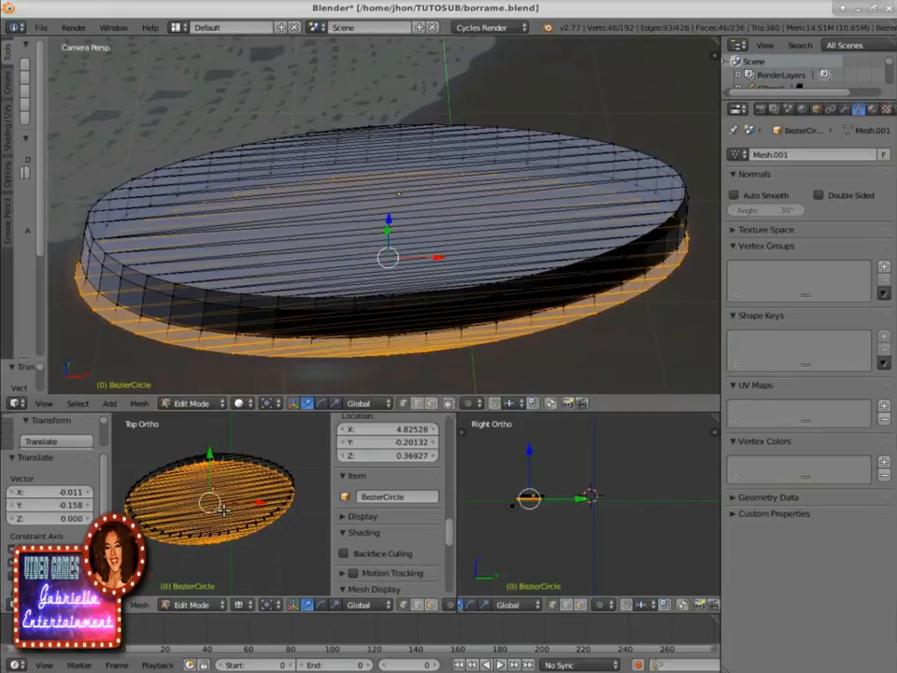
key(ctrl+z)
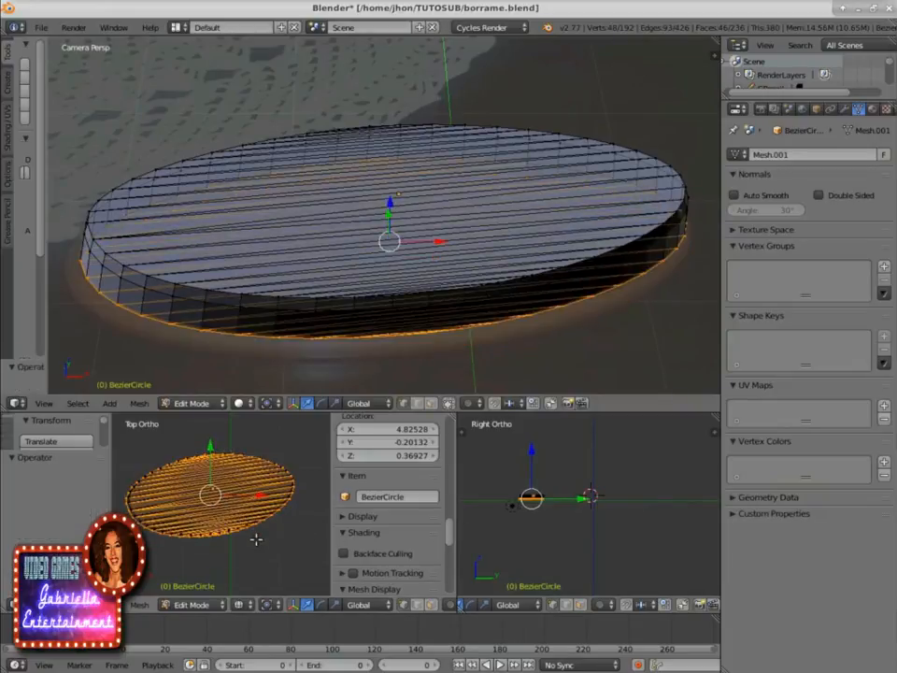
Step: Lower the extruded base about -0.111 along Z in the side view until it meets the ground line
scroll(529, 525, up, 2)
shift+middle_drag(519, 534, 571, 526)
scroll(571, 526, up, 5)
shift+middle_drag(495, 509, 556, 531)
scroll(555, 531, up, 2)
scroll(556, 531, up, 2)
shift+middle_drag(516, 501, 560, 533)
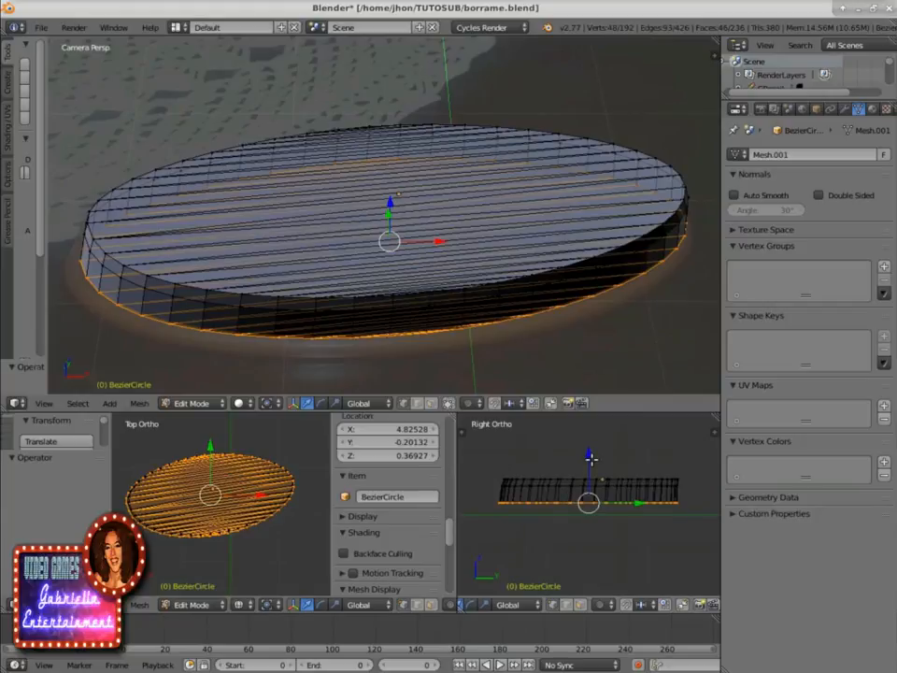
drag(587, 455, 592, 468)
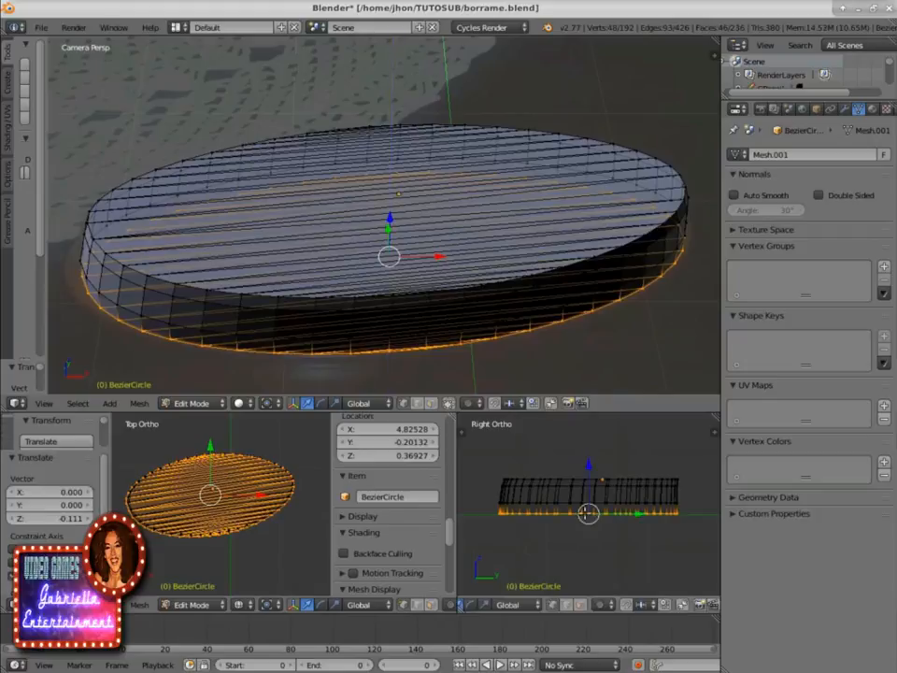
Step: Scale the lowered base outline by about 1.035 and move it about 0.029 along Y
key(s)
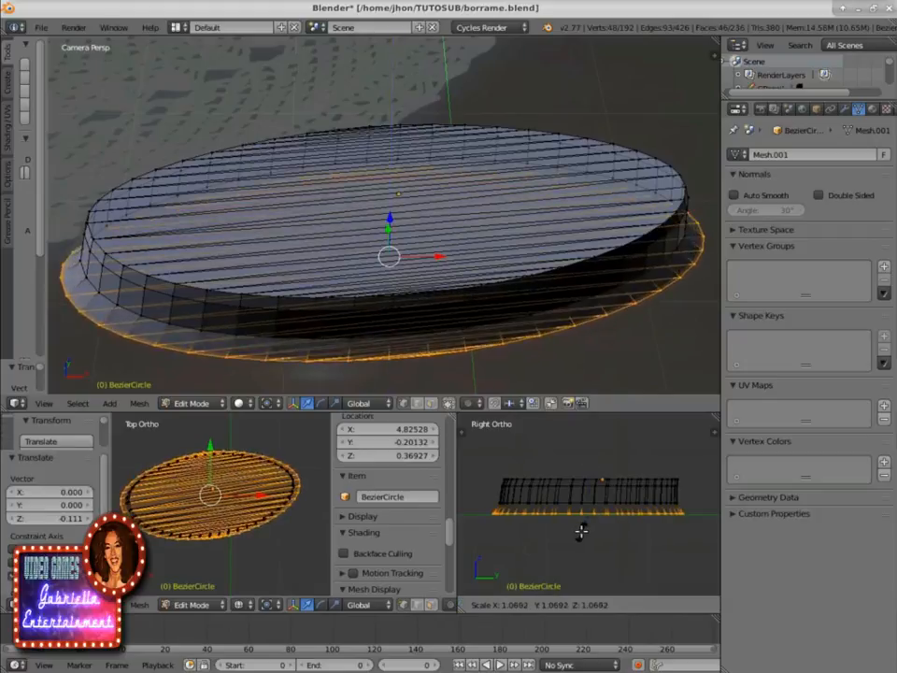
click(580, 530)
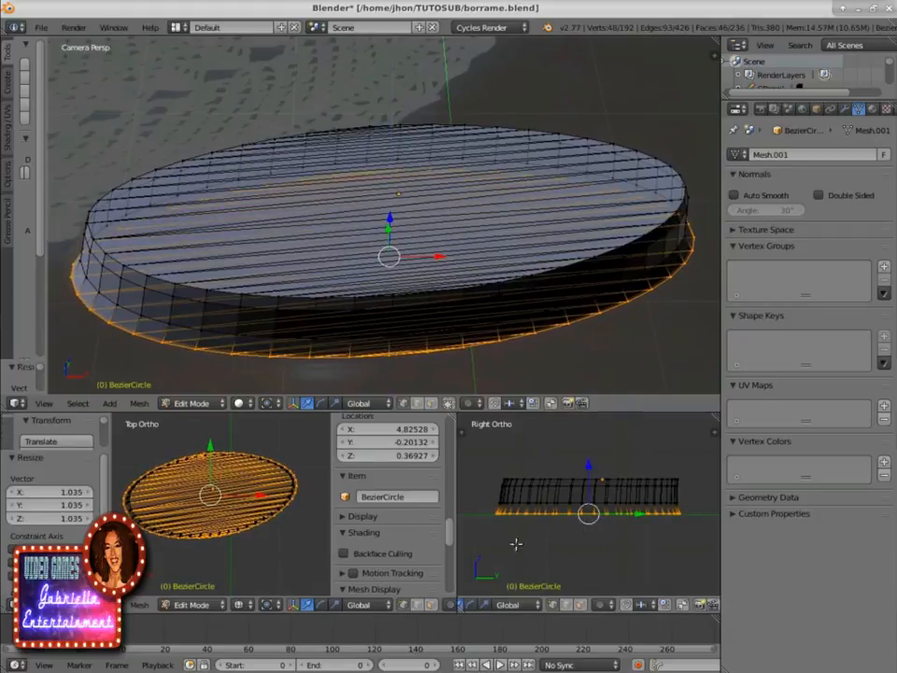
drag(210, 450, 210, 445)
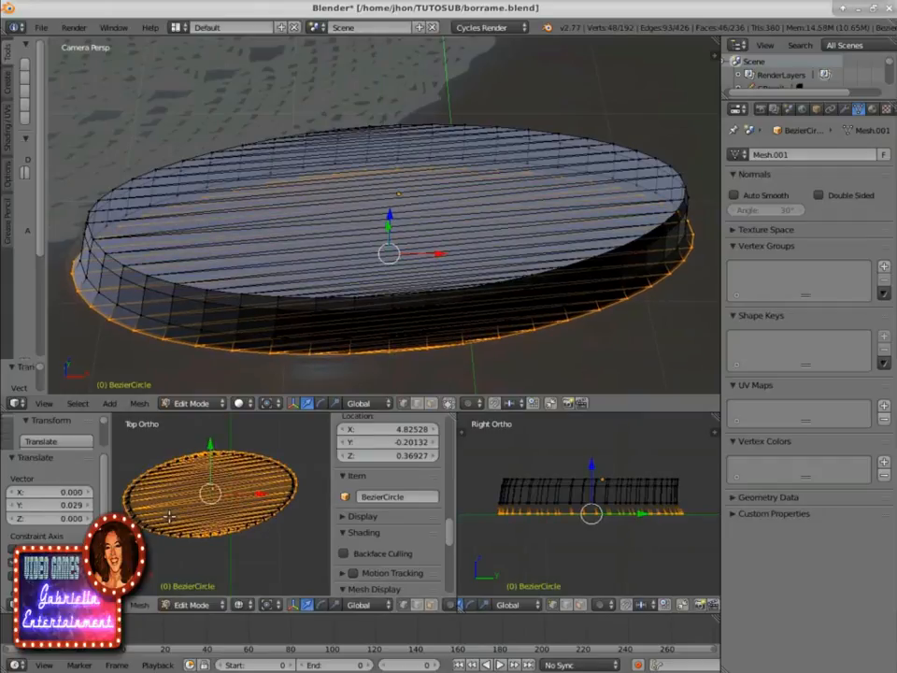
Step: Scale the base outline by about 0.998 and move it about -0.014 along X
key(g)
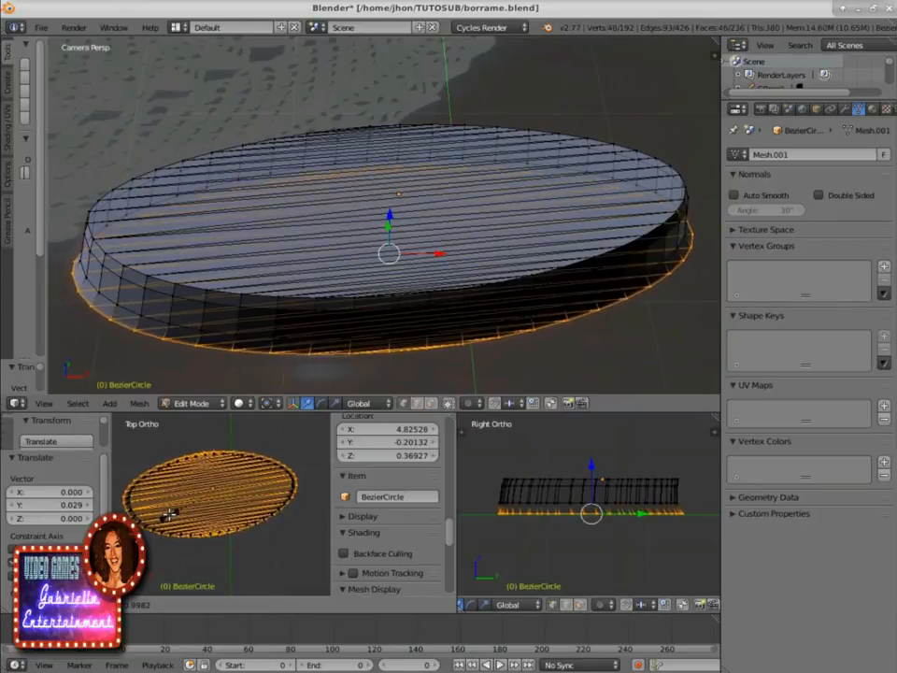
click(170, 512)
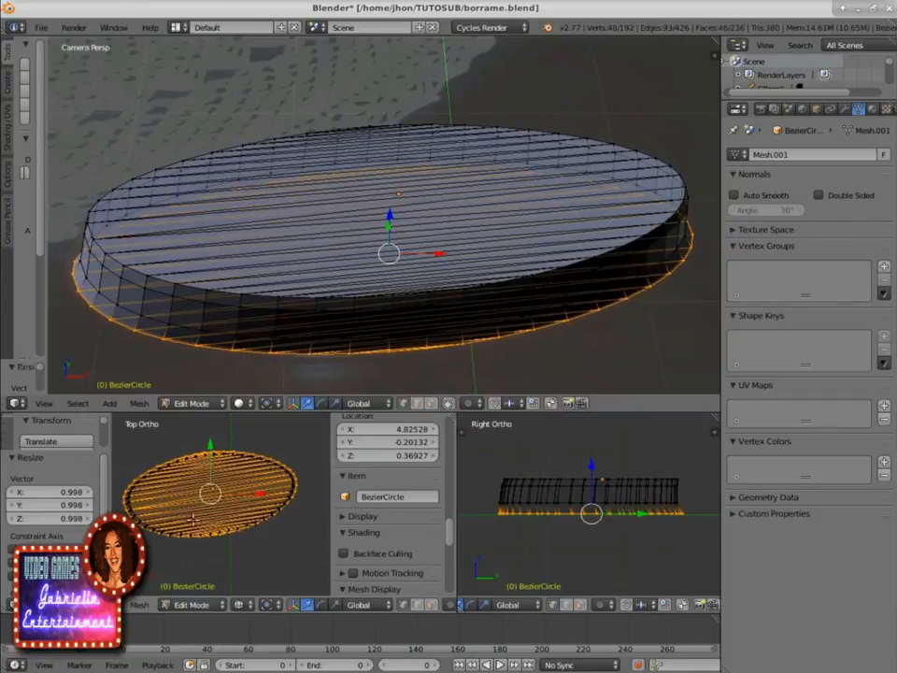
key(g)
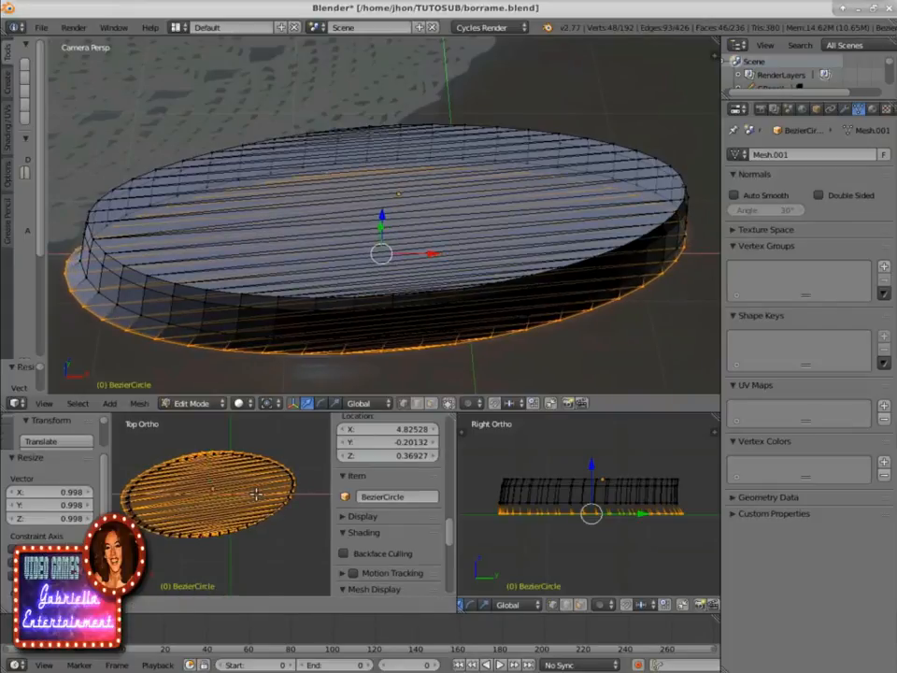
click(256, 494)
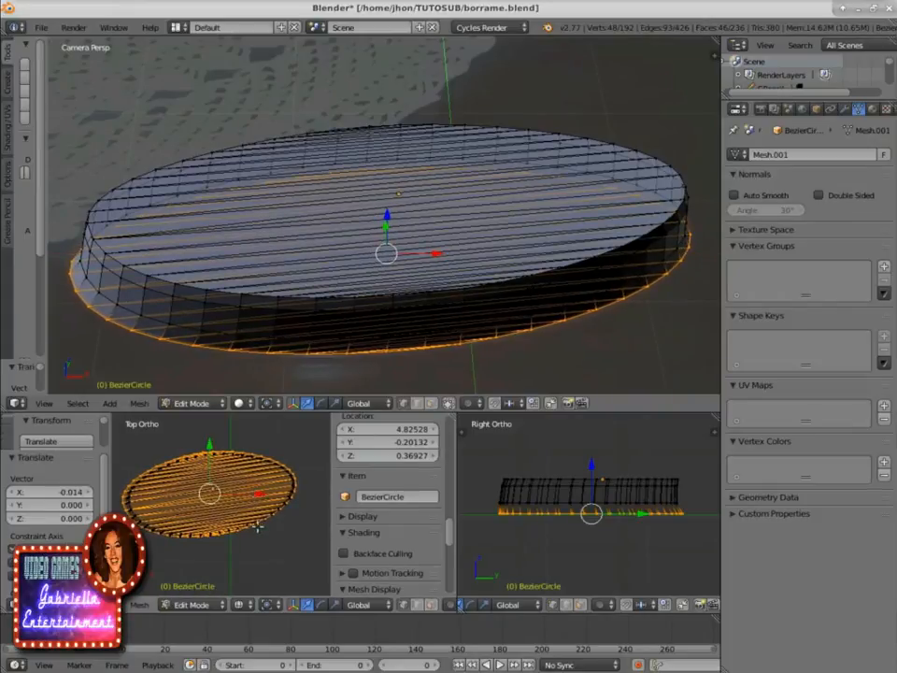
Step: Scale the base outline by about 1.045, nudge it slightly along Y, and return to Object Mode
key(s)
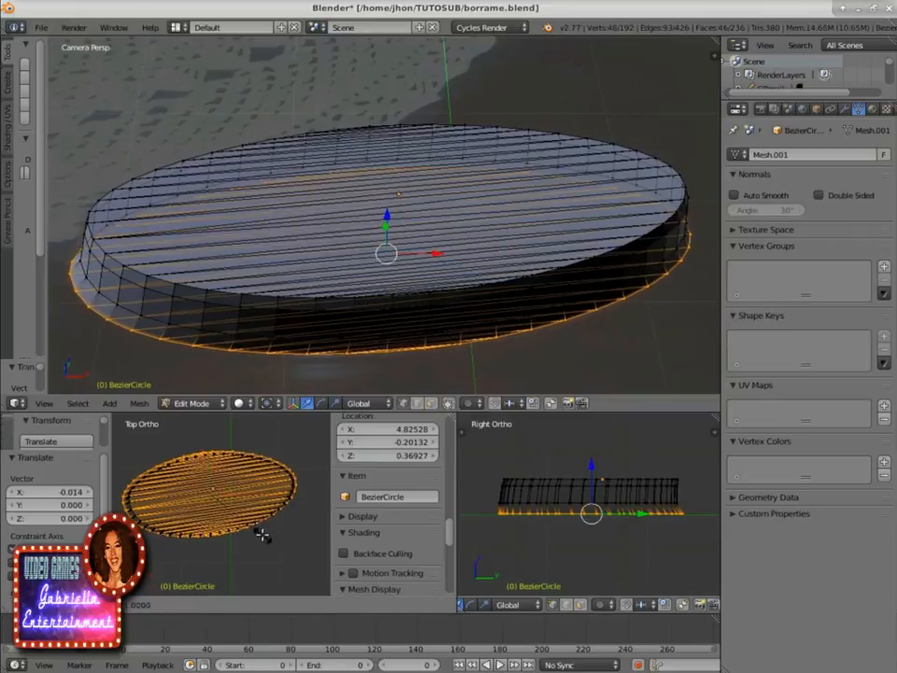
click(261, 535)
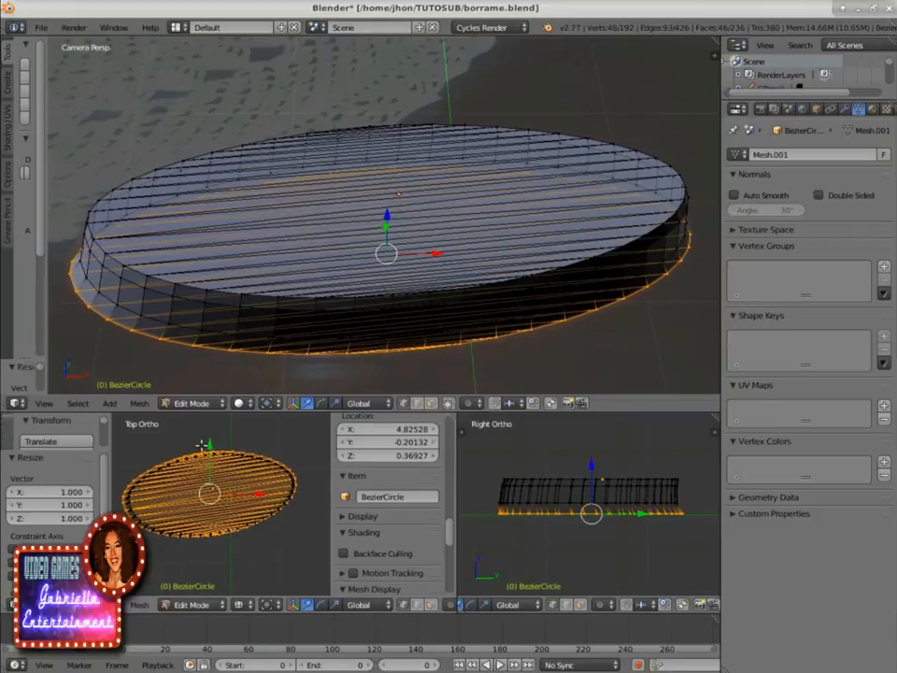
key(s)
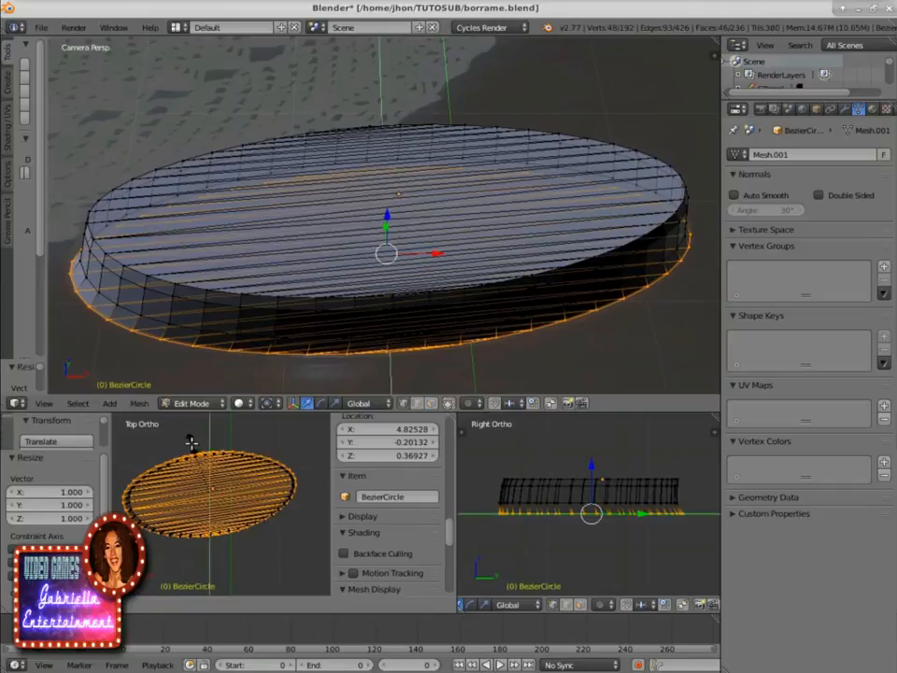
click(175, 527)
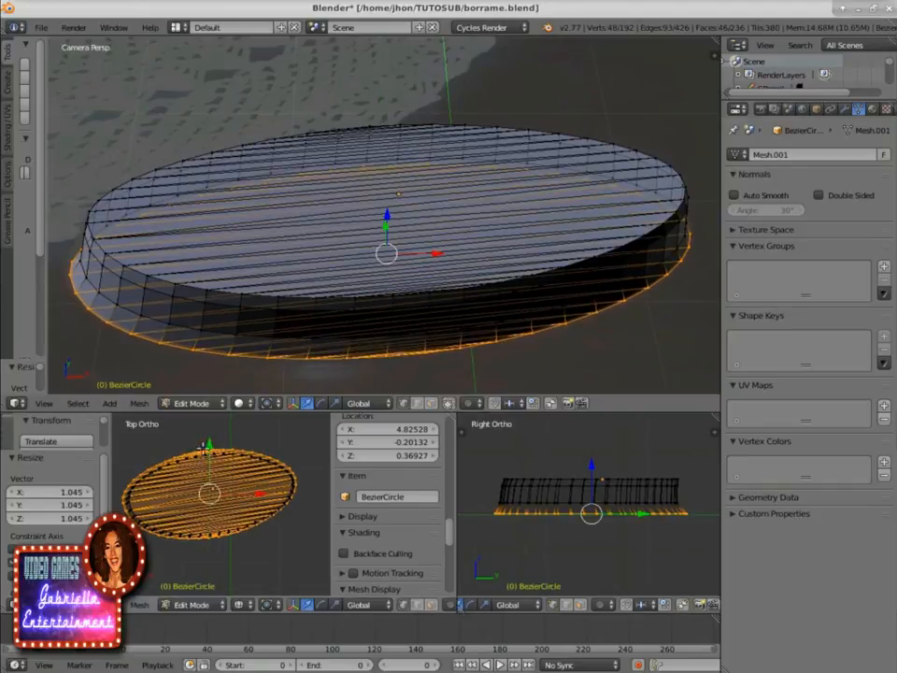
mouse_move(209, 445)
mouse_down()
mouse_move(209, 432)
mouse_move(209, 447)
mouse_up()
click(197, 604)
click(196, 587)
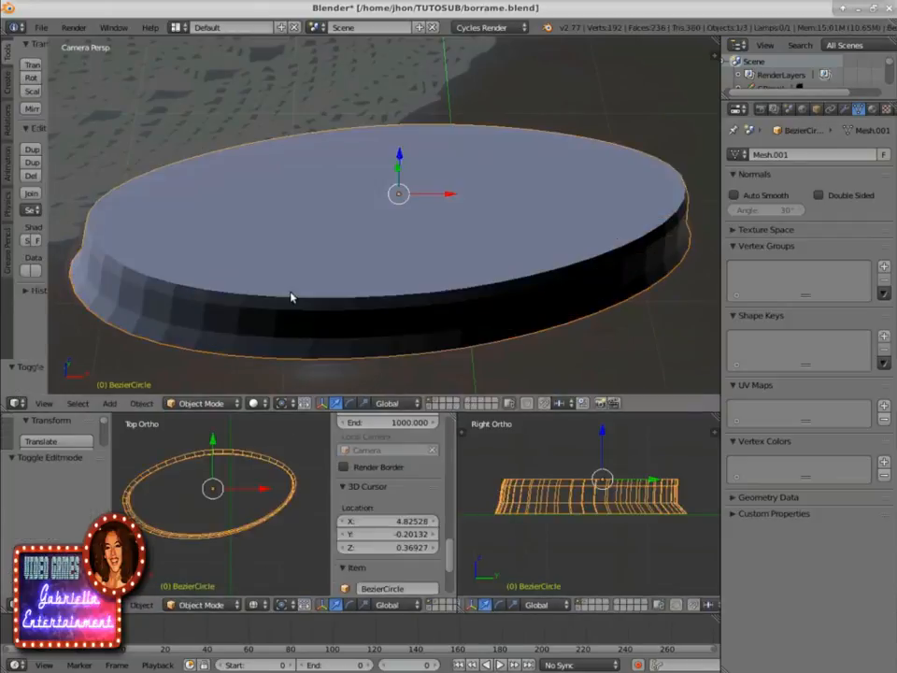
Step: Add a new mesh plane to the scene and shift it about -5.115 along X
scroll(291, 297, down, 3)
scroll(294, 292, down, 6)
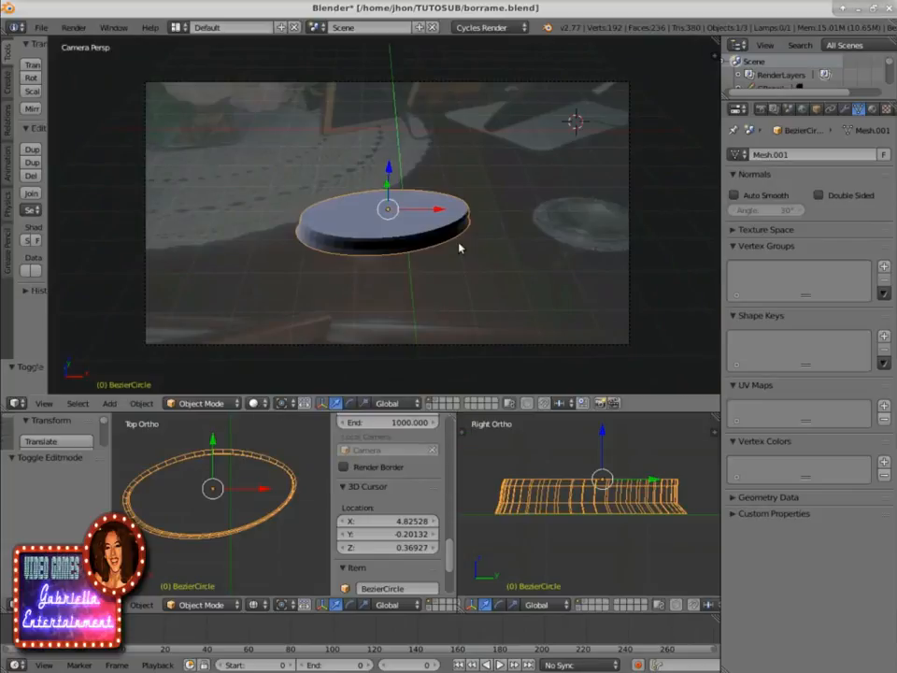
click(109, 402)
mouse_move(131, 386)
click(203, 386)
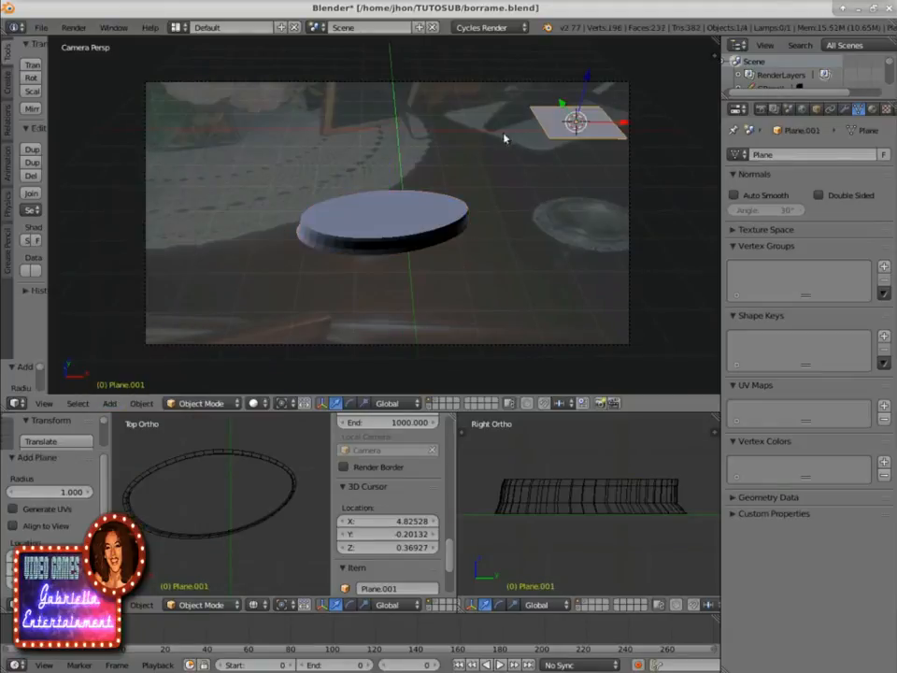
drag(616, 126, 436, 166)
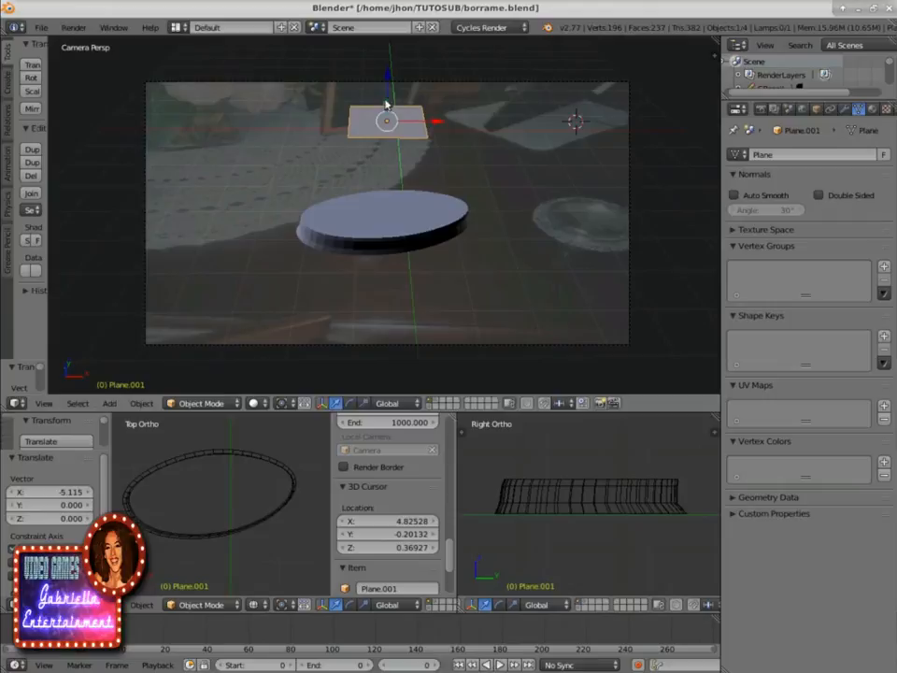
Step: Move the new plane about -4.364 along Y under the disc and lower it about -0.368 along Z to the disc's base
scroll(234, 455, down, 7)
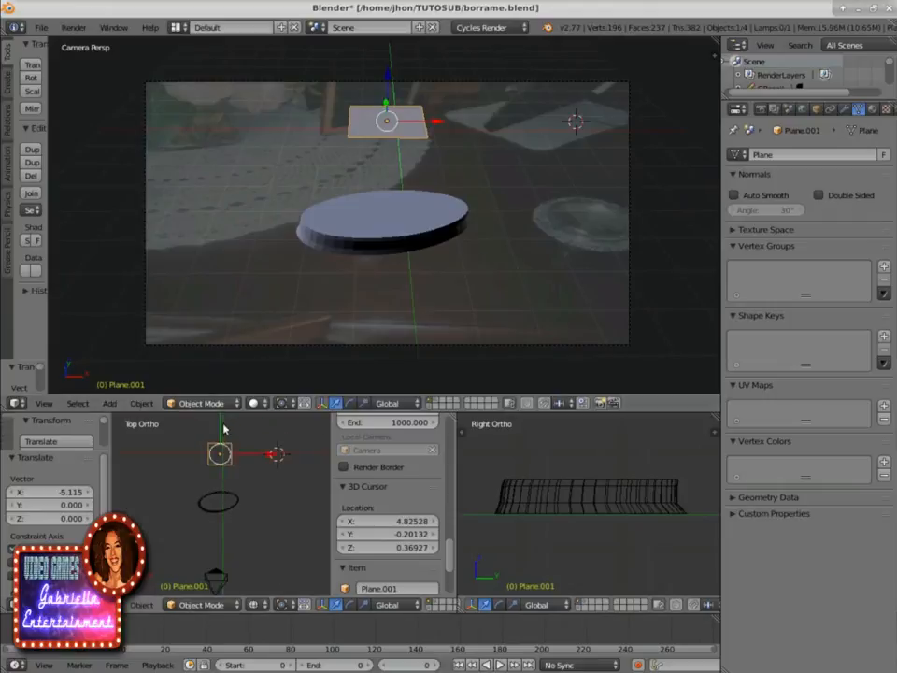
scroll(225, 428, down, 2)
drag(221, 432, 227, 466)
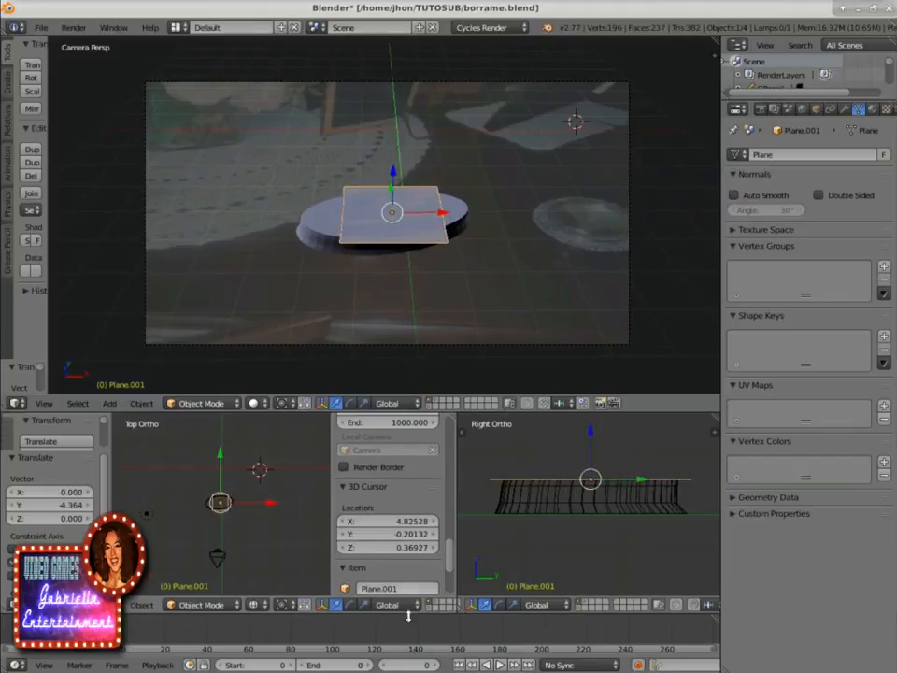
drag(589, 436, 590, 470)
Step: Enlarge the plane by about 2.010, 1.941 and 2.130 in turn until it covers the whole camera frame
key(s)
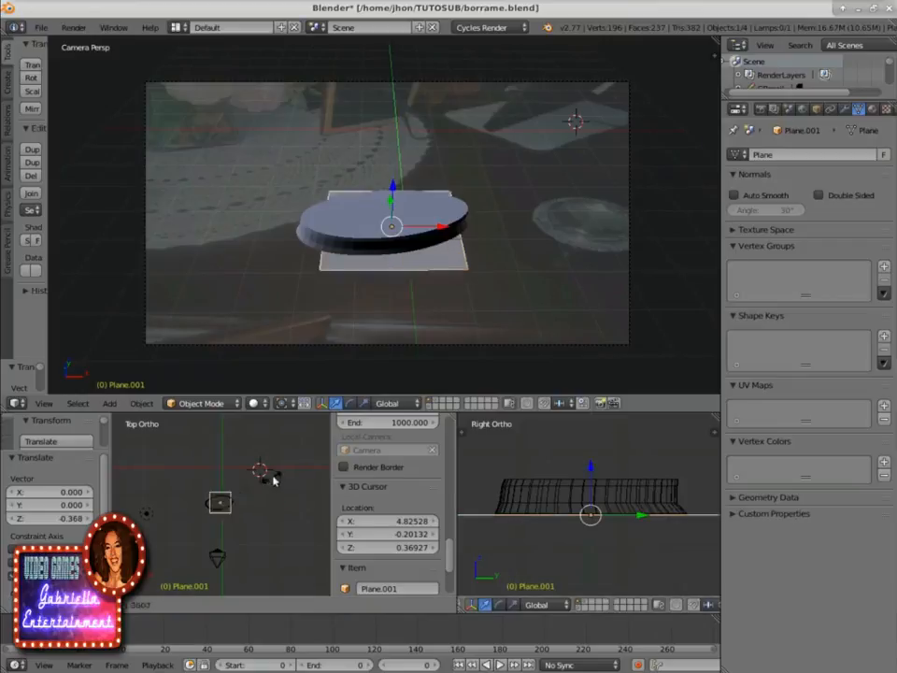
click(290, 470)
key(s)
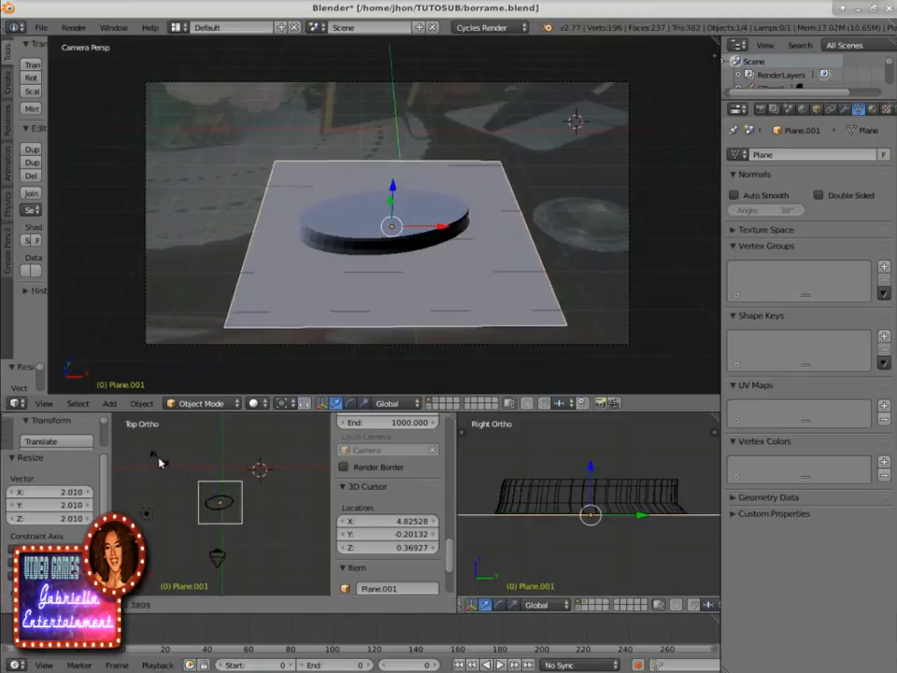
click(128, 457)
key(s)
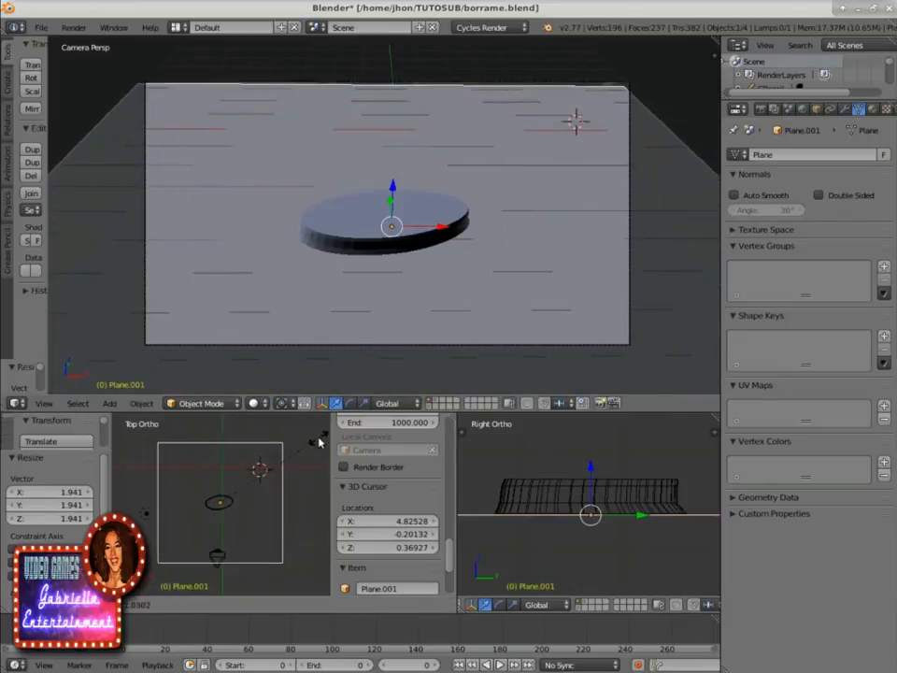
click(119, 442)
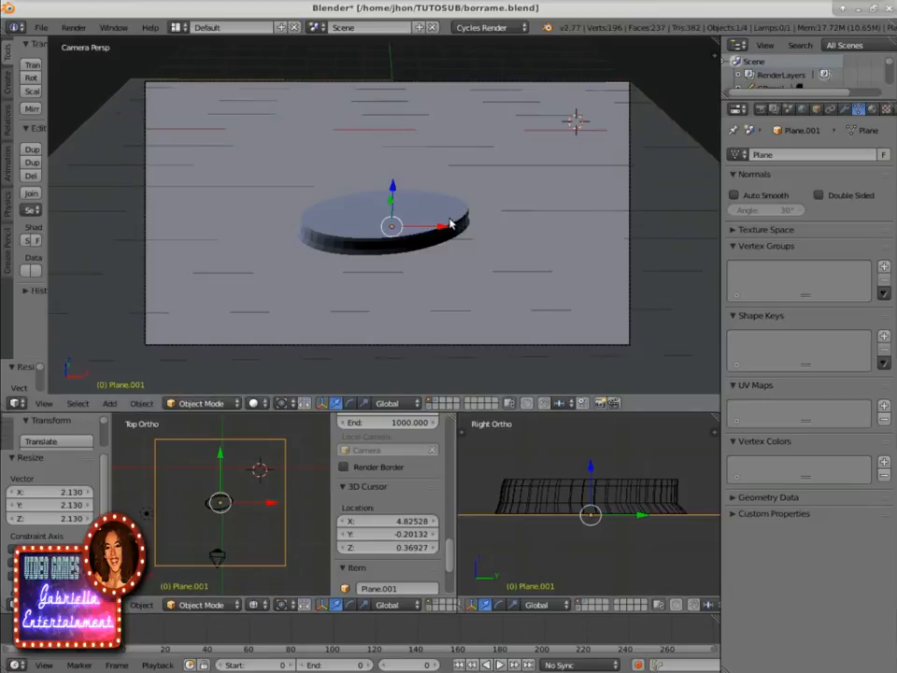
Step: Render the camera view, then select the point lamp and raise its strength to 266.4
key(F12)
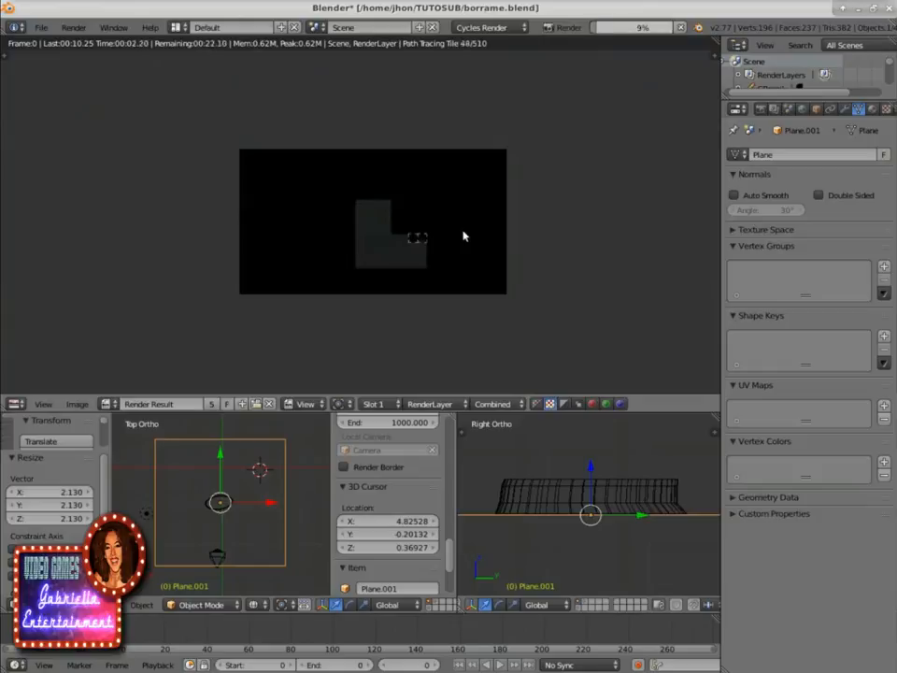
scroll(383, 238, up, 3)
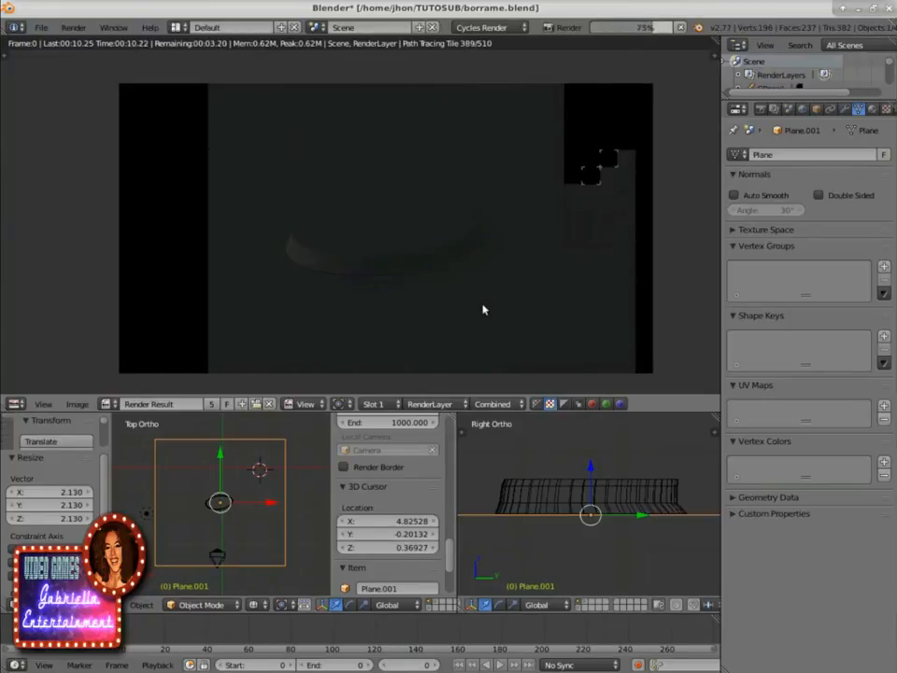
right_click(147, 512)
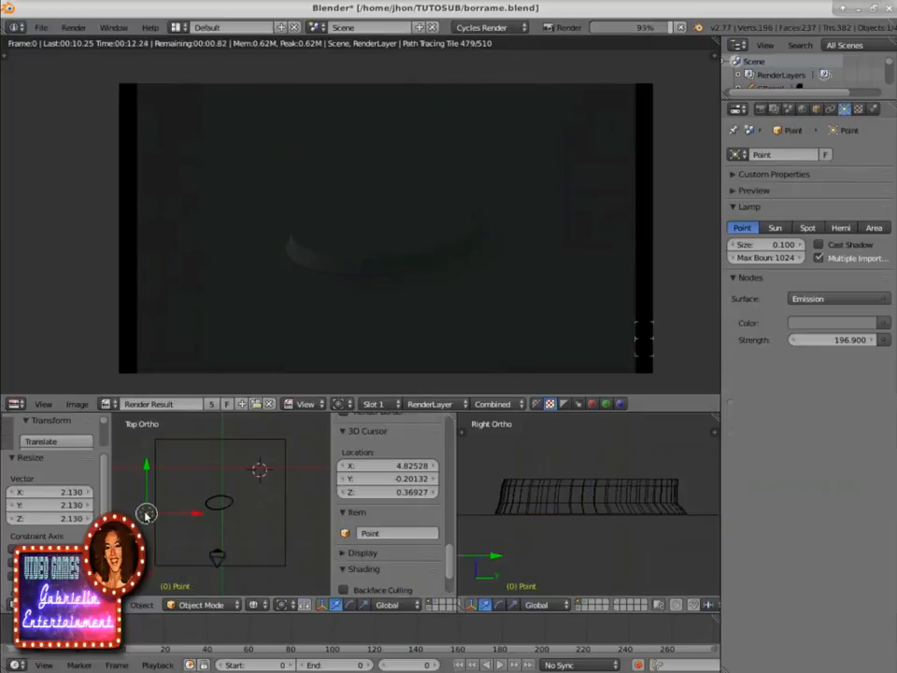
drag(809, 340, 859, 340)
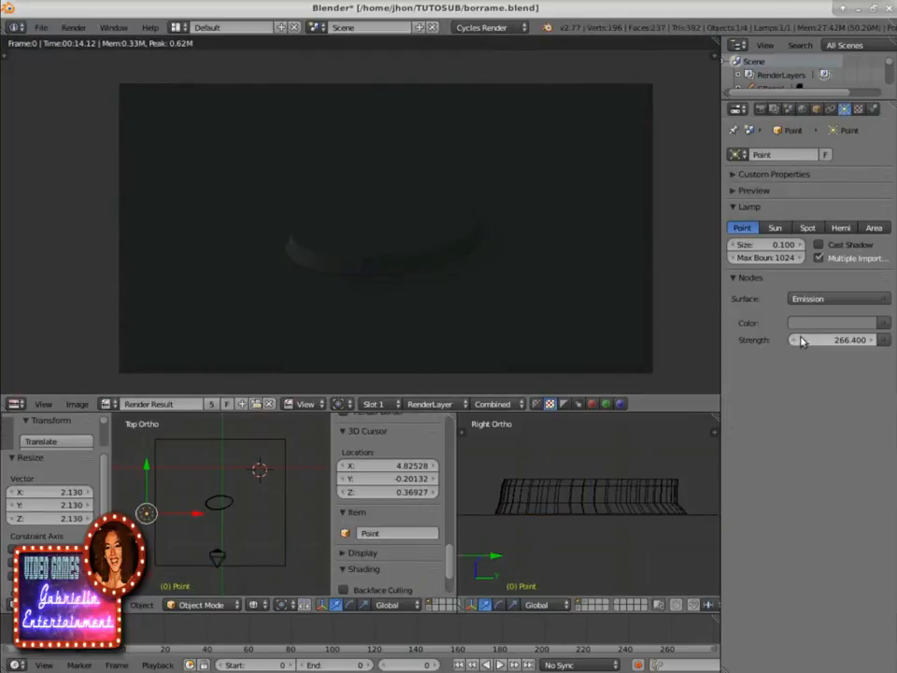
Step: Return the render area to the 3D view with Rendered shading and raise the lamp's strength to 374.9
click(15, 403)
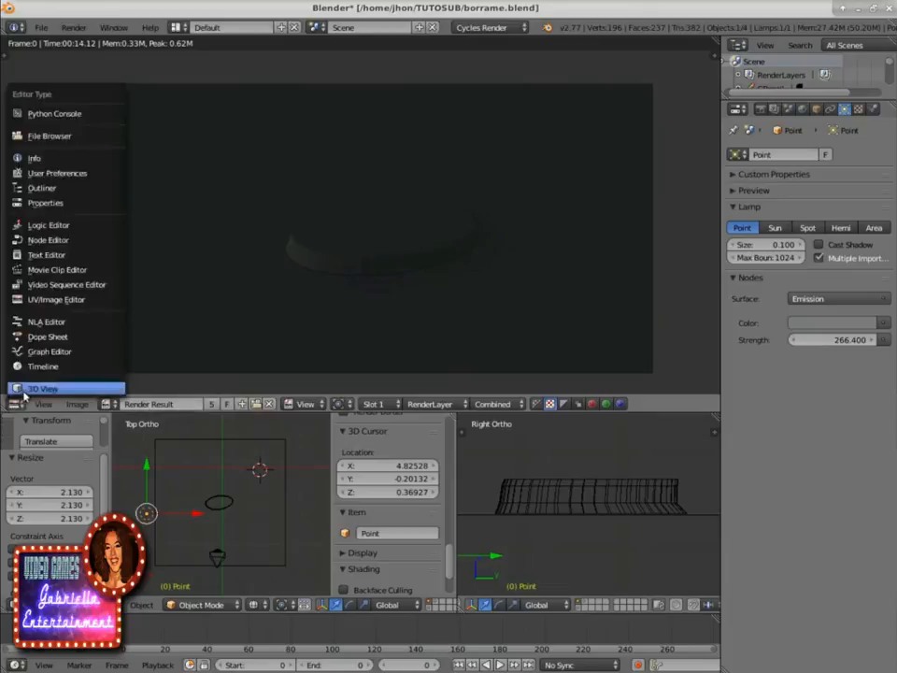
click(37, 386)
click(253, 403)
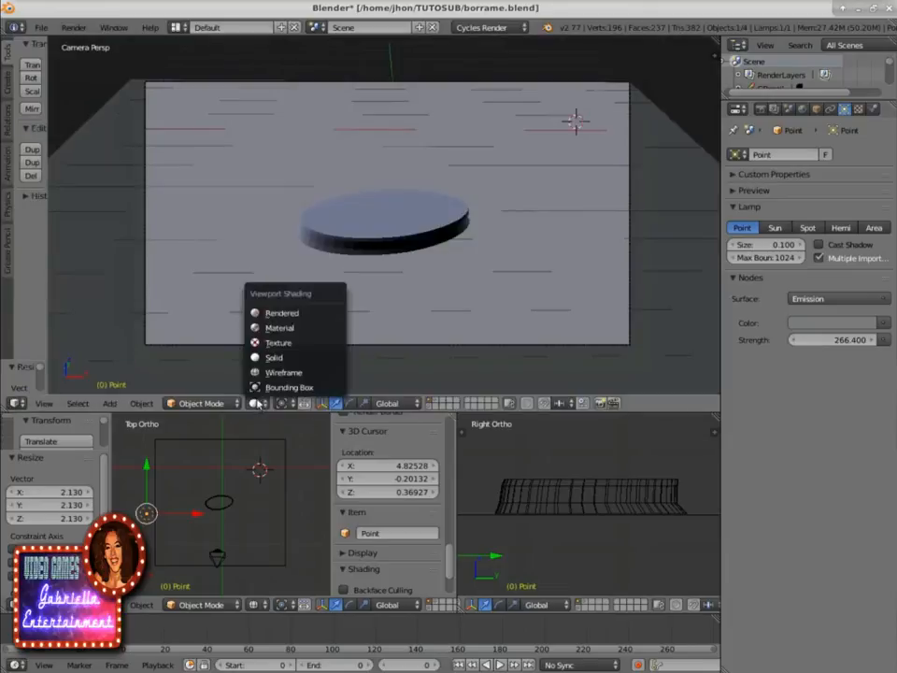
click(272, 312)
drag(811, 340, 841, 340)
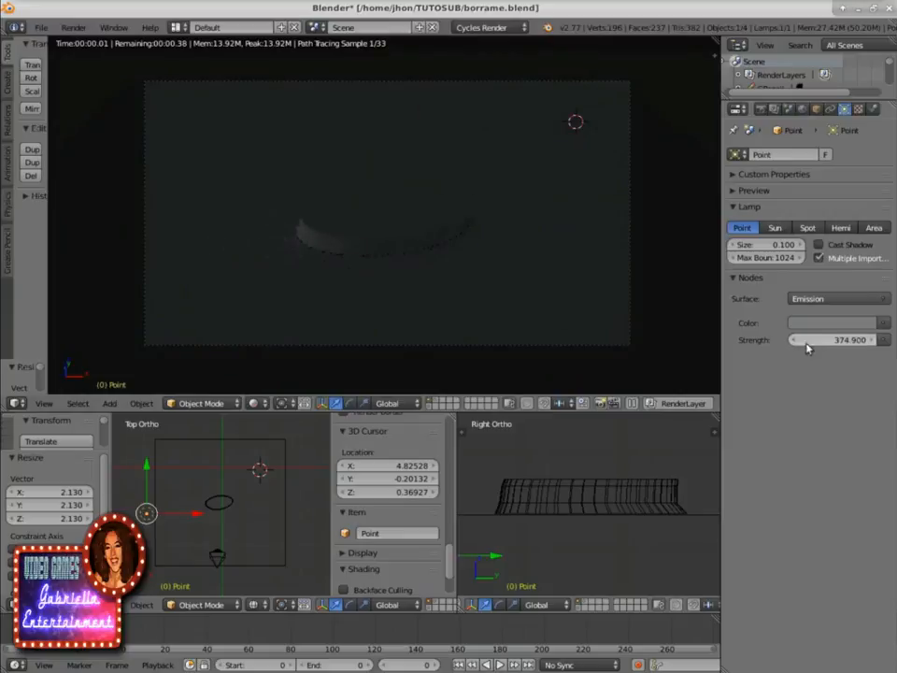
Step: Try the Area lamp type, return to Point with Cast Shadow enabled, and set the strength to 444.6
click(872, 228)
click(741, 228)
drag(809, 340, 852, 341)
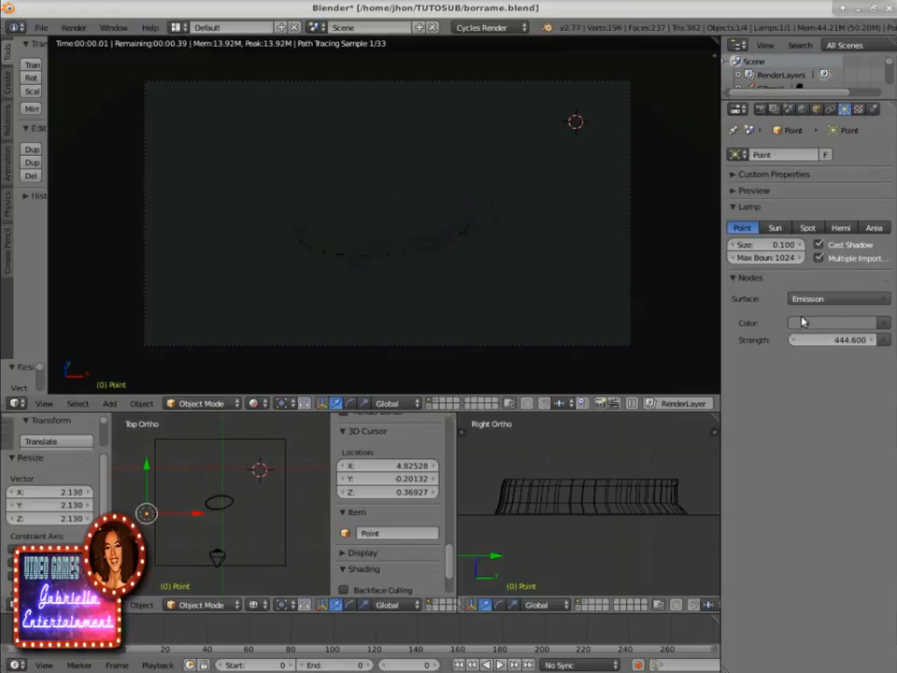
Step: Move the point lamp about 3.117 along X and raise it about 1.369 along Z above the plane
drag(199, 515, 225, 522)
scroll(564, 548, down, 4)
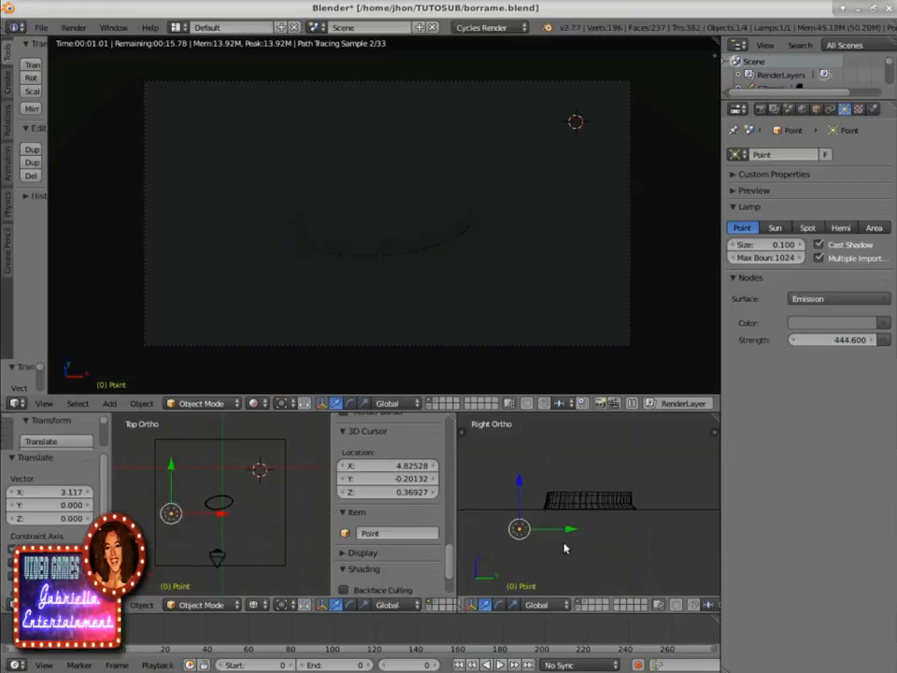
drag(517, 481, 527, 420)
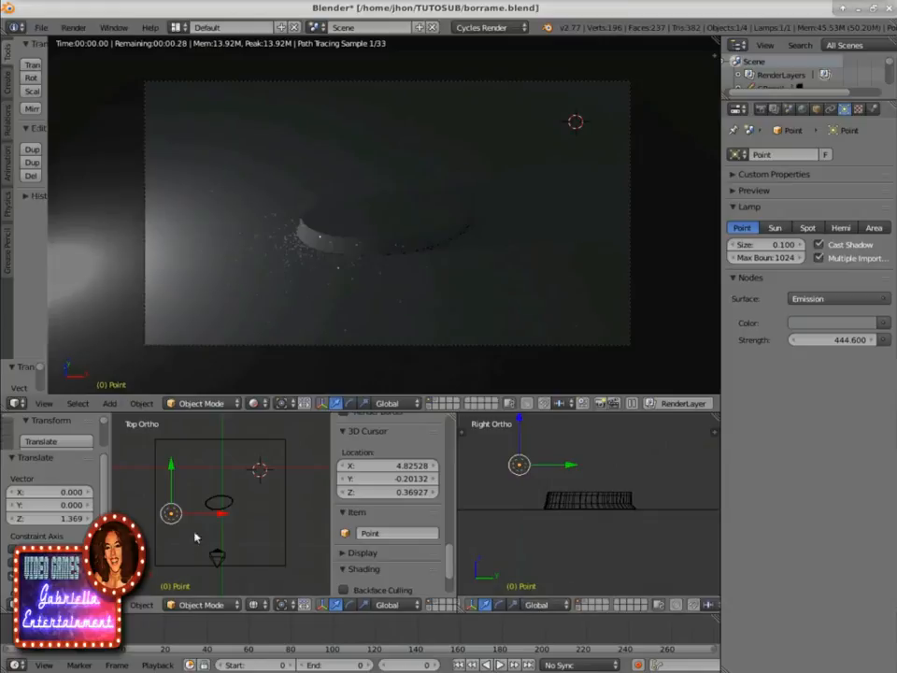
Step: Shift the lamp about 2.227 and then -0.267 along X, trying a Y shift of about -1.069 and reversing it
drag(216, 517, 235, 522)
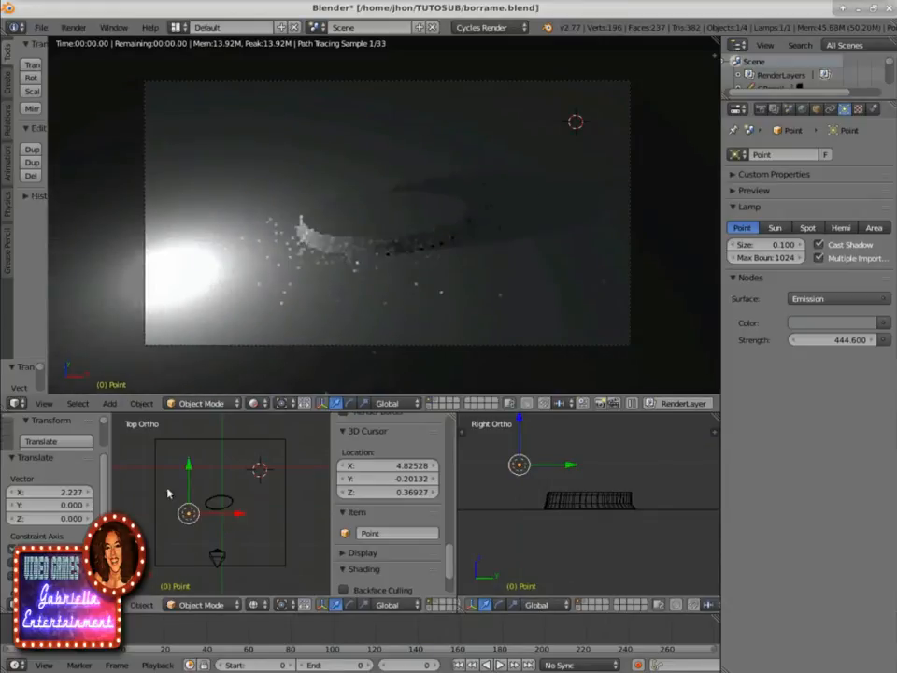
drag(189, 467, 194, 473)
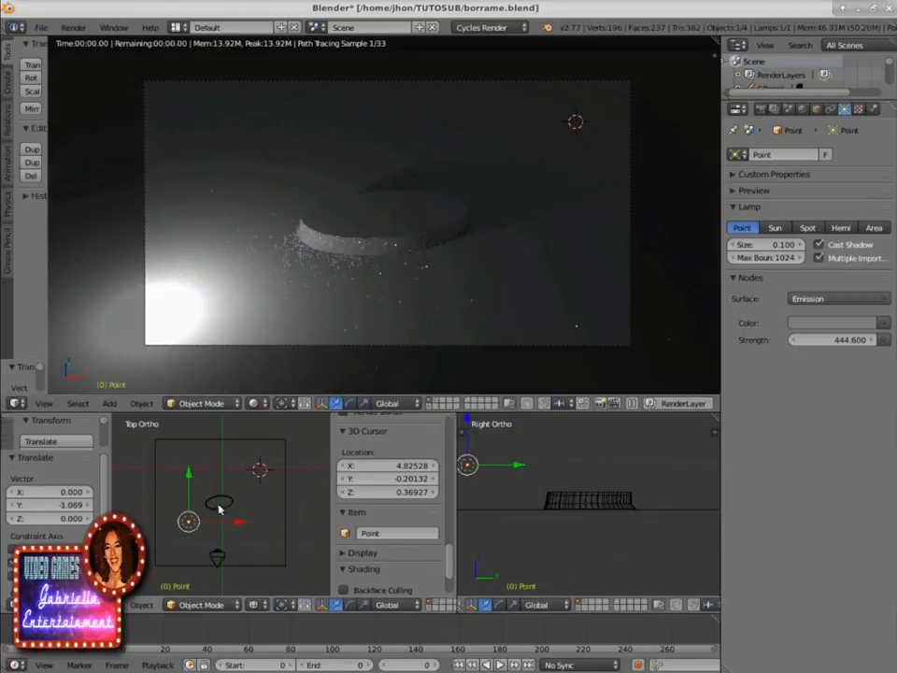
drag(238, 525, 237, 524)
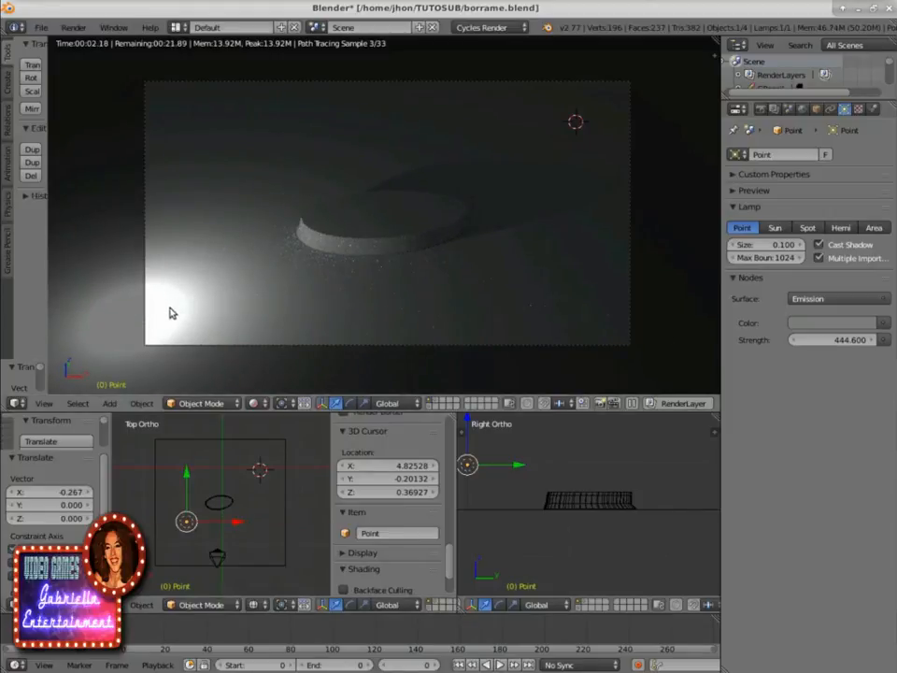
drag(188, 478, 188, 470)
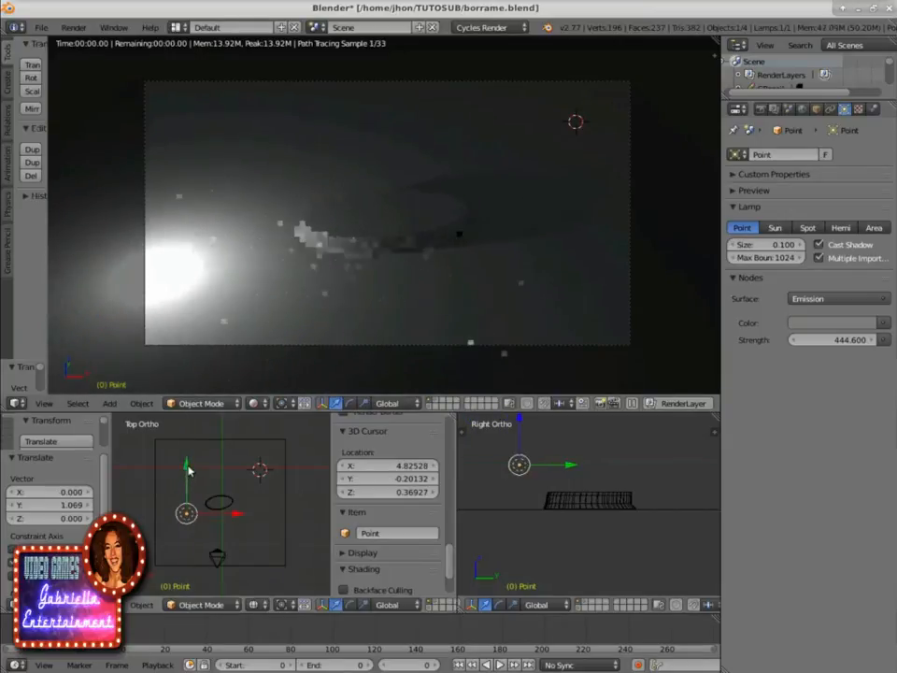
Step: Turn the side view into a camera view with Rendered shading and widen it for a larger live preview
click(545, 555)
key(KP_0)
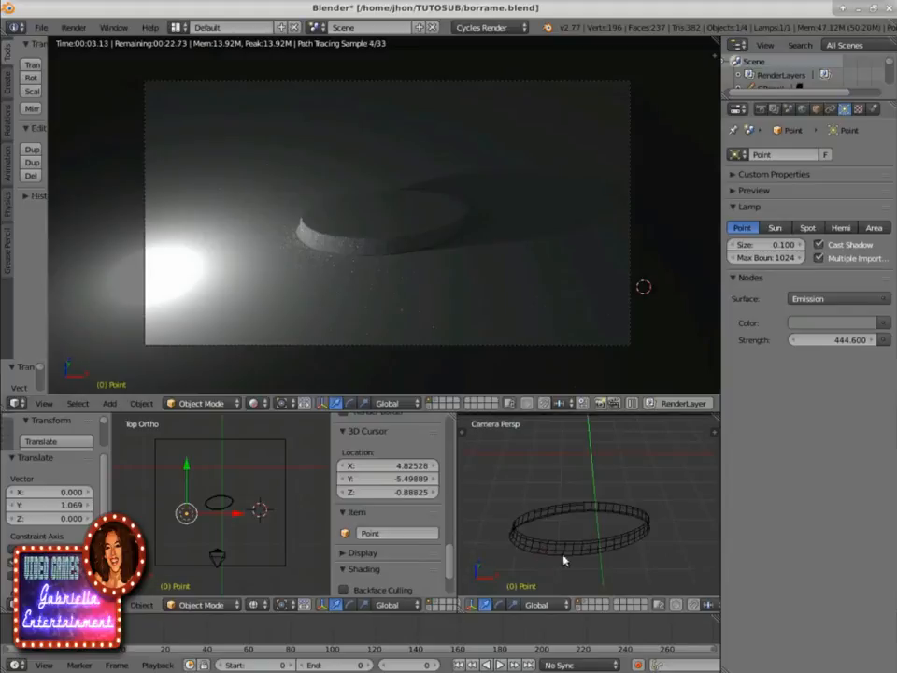
scroll(651, 607, up, 3)
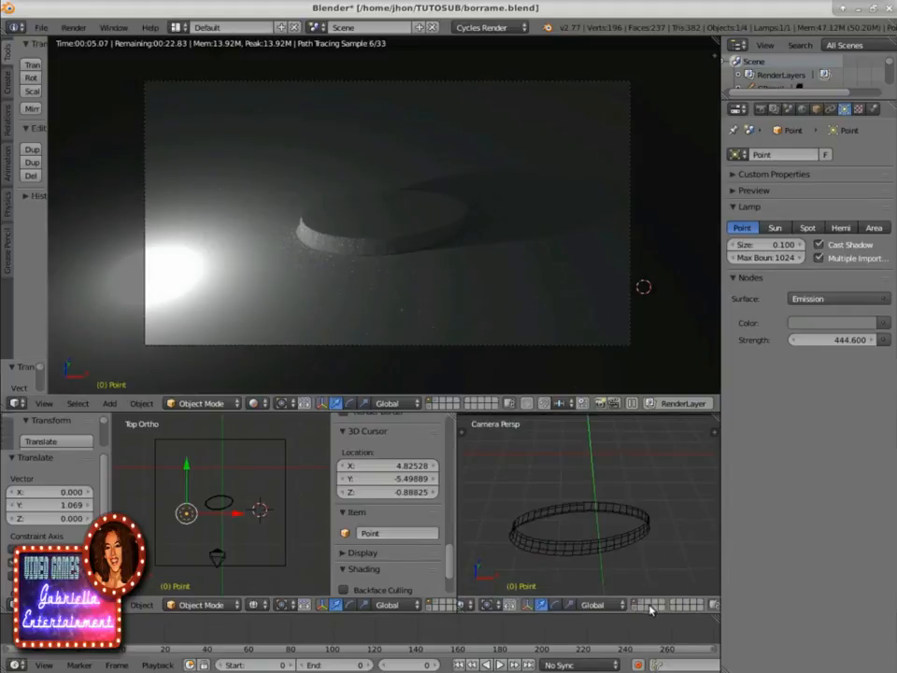
click(486, 604)
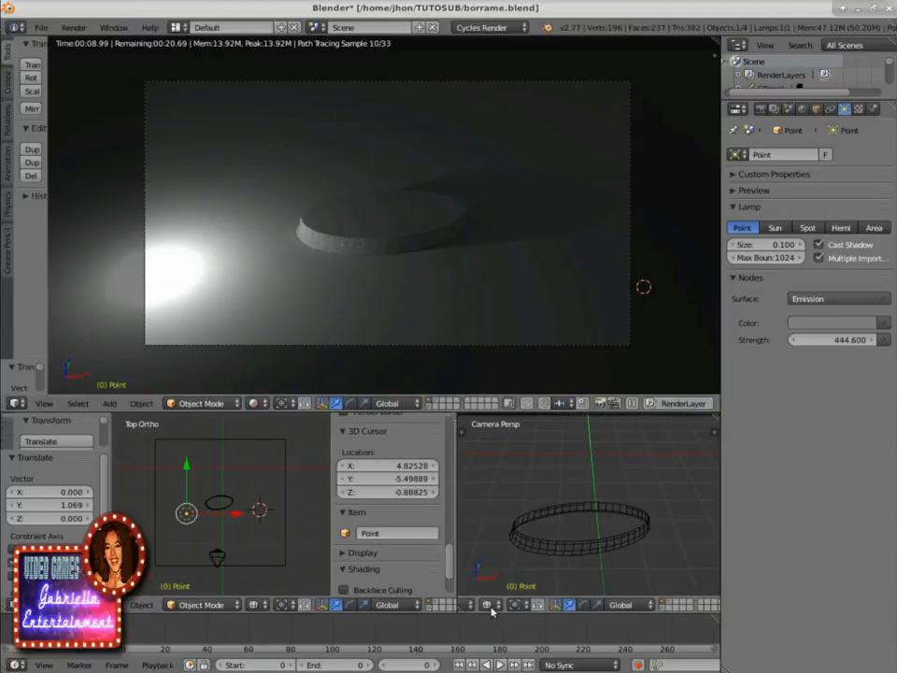
click(487, 605)
click(501, 514)
drag(452, 522, 318, 524)
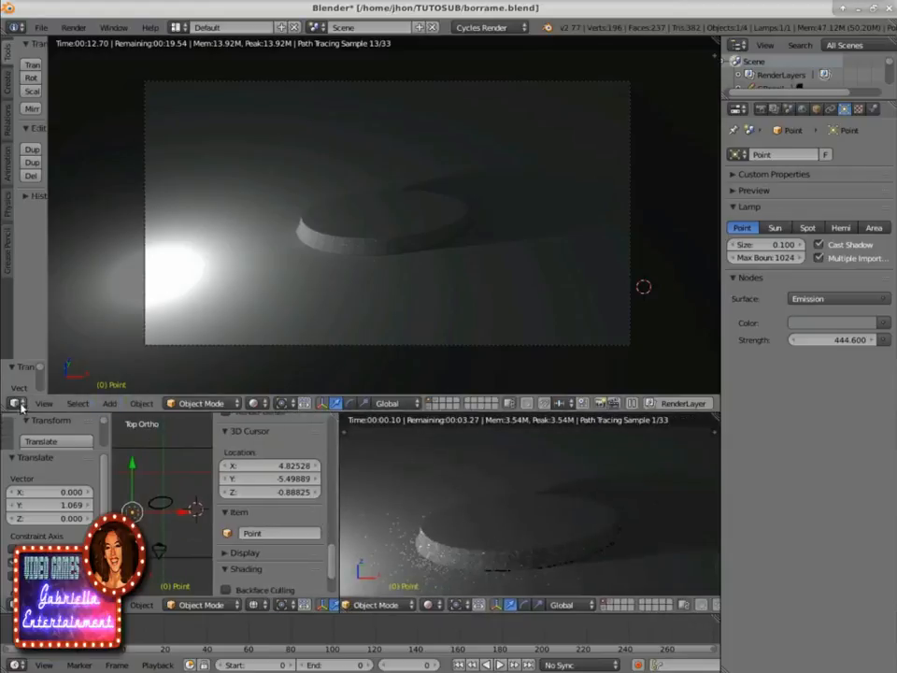
Step: Switch the large view from the camera to an angled orthographic view in Wireframe shading and select the camera
click(44, 402)
click(52, 355)
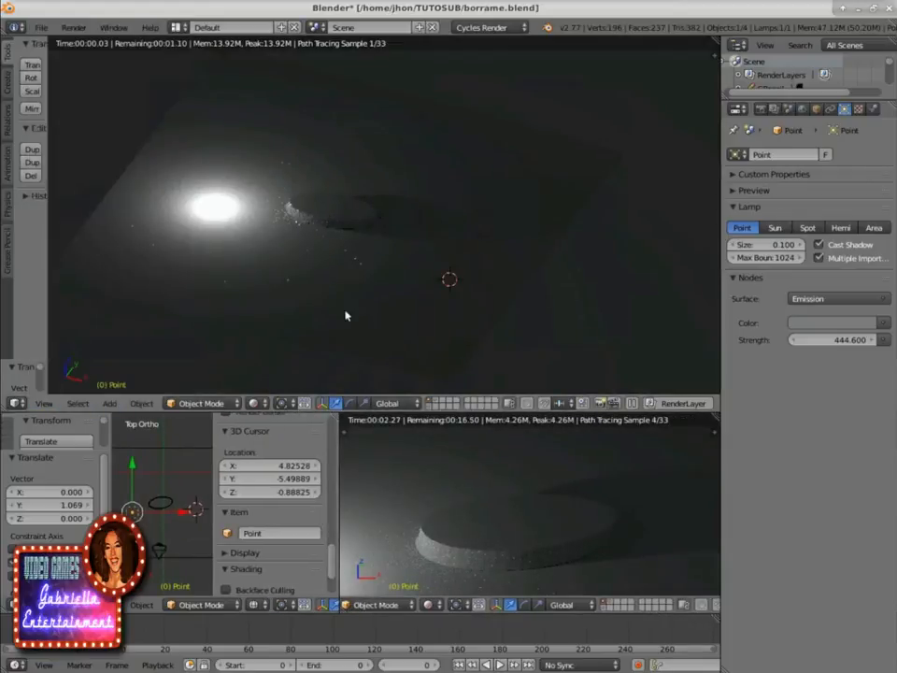
click(253, 402)
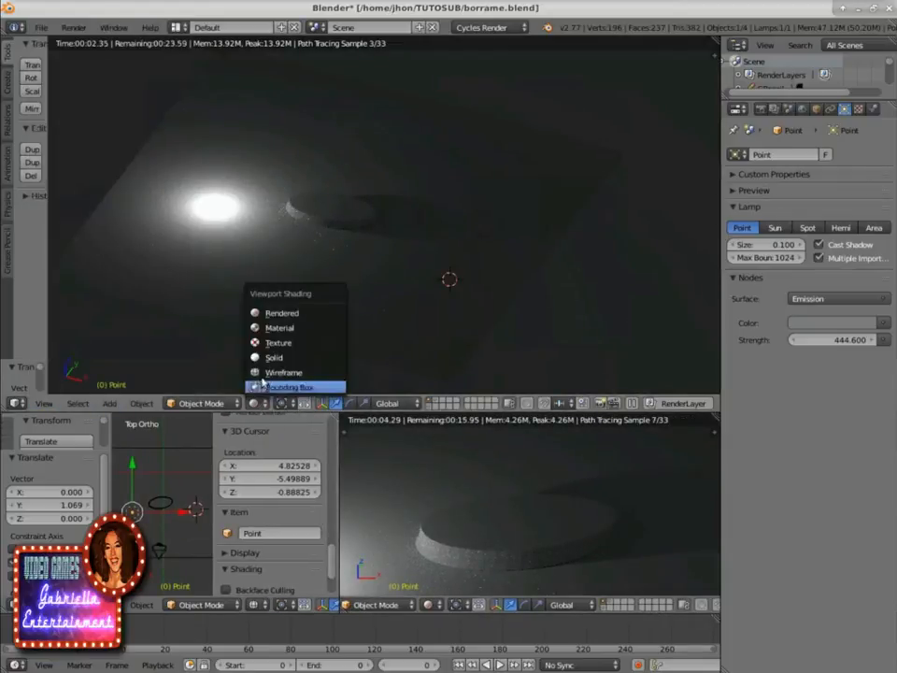
click(264, 374)
right_click(228, 202)
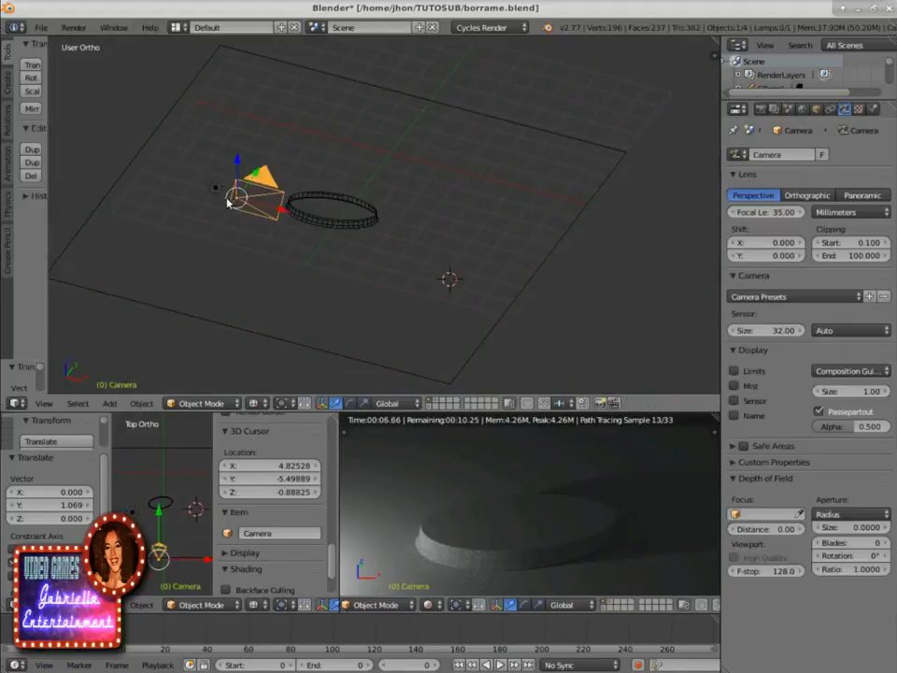
Step: Return the large view to the camera view and raise the point lamp about 4.476 along Z
key(KP_0)
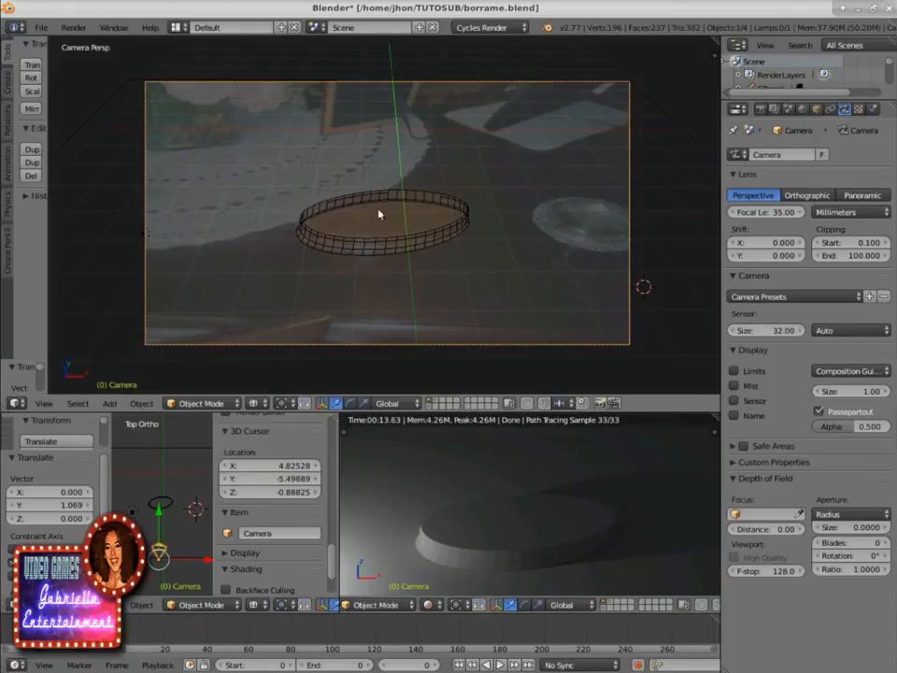
right_click(133, 514)
right_click(132, 513)
middle_drag(178, 551, 121, 466)
drag(132, 460, 131, 434)
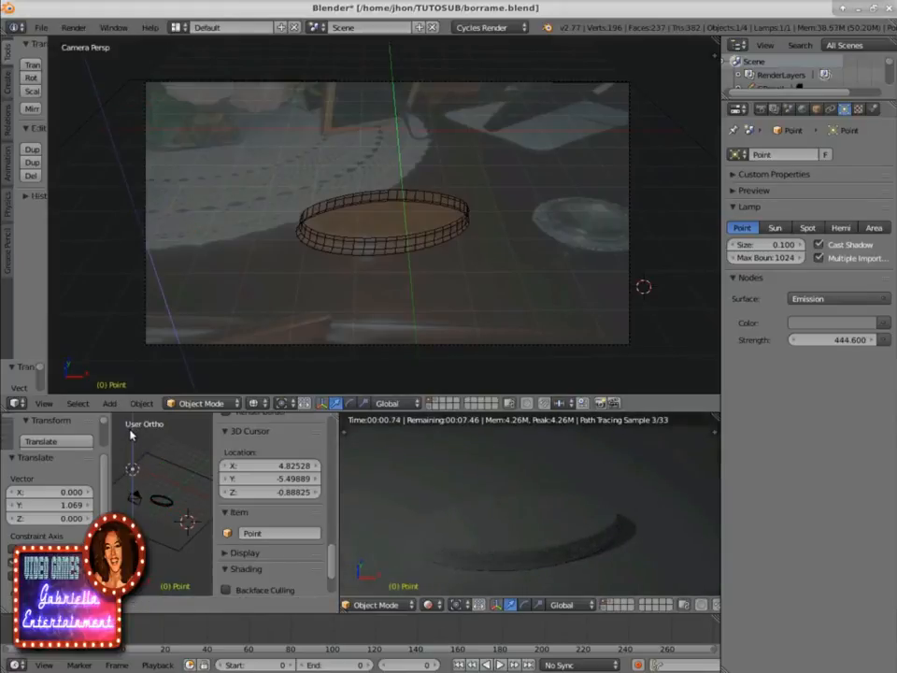
drag(129, 431, 128, 431)
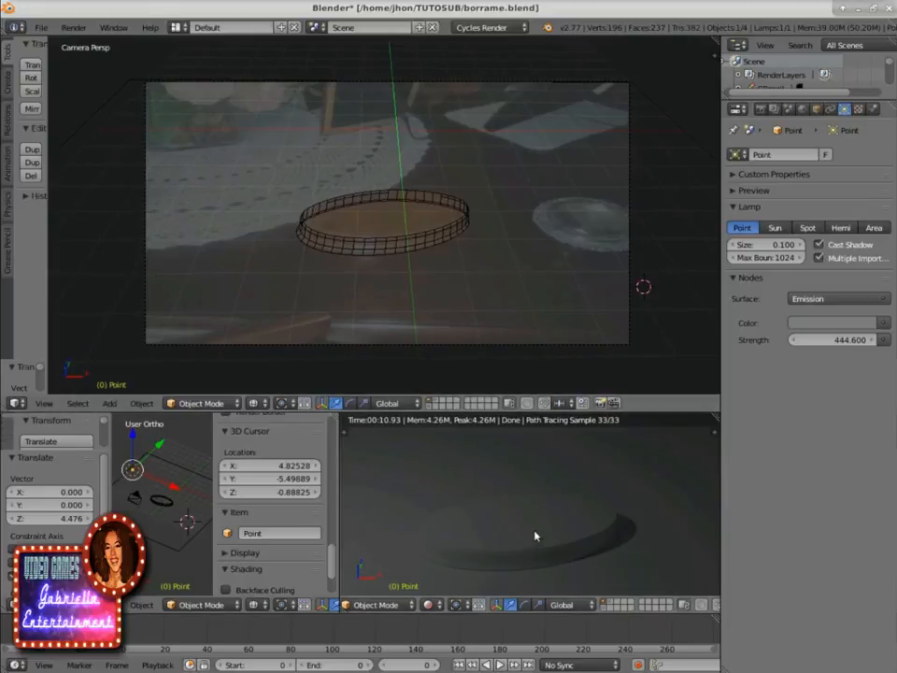
Step: Reset the rendered preview to the camera view, then raise the table plane about 0.016 along Z in the front view
key(KP_0)
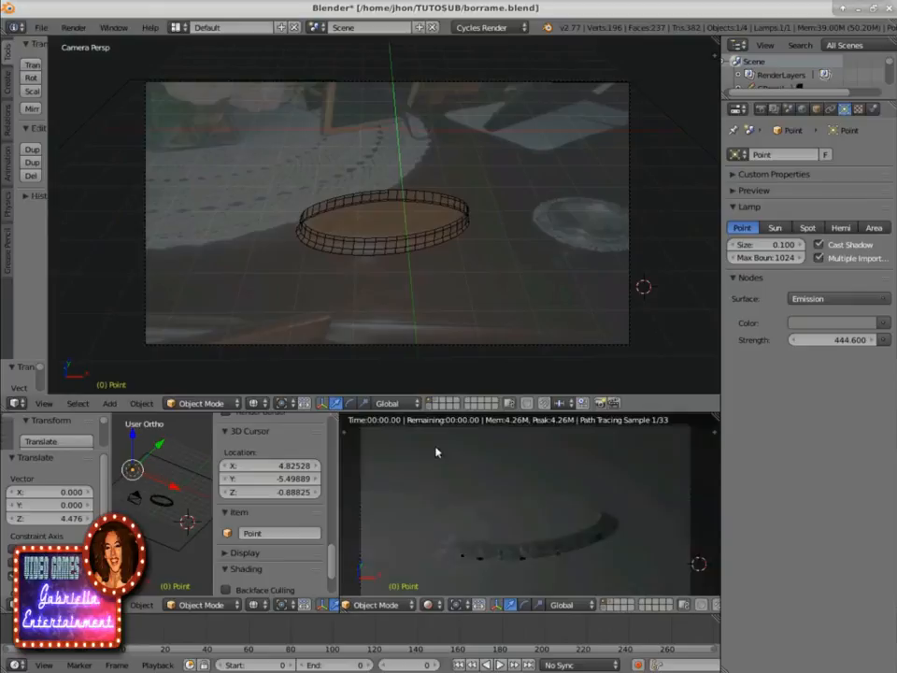
right_click(383, 506)
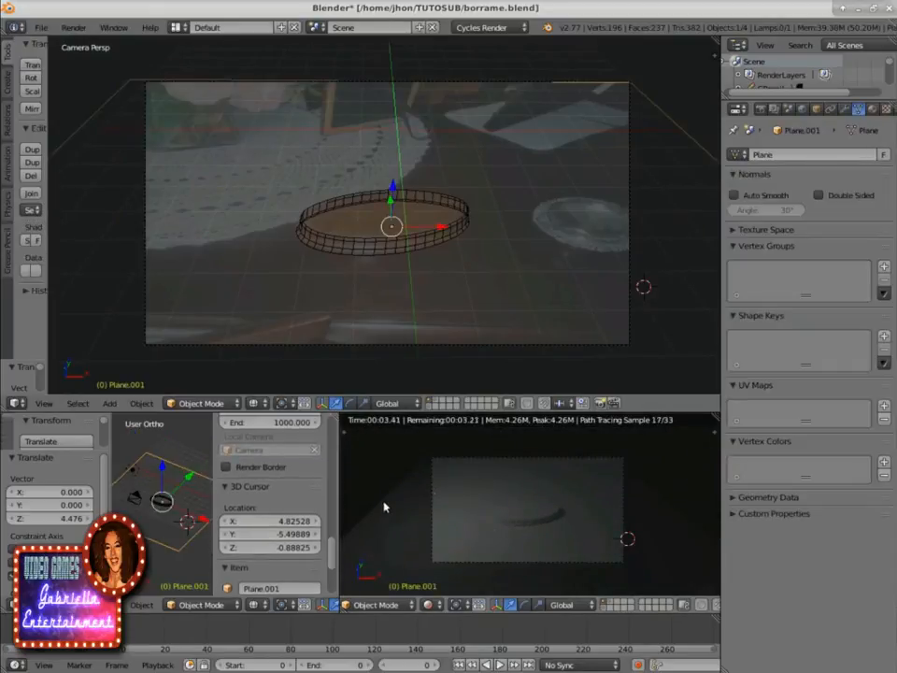
scroll(359, 334, up, 3)
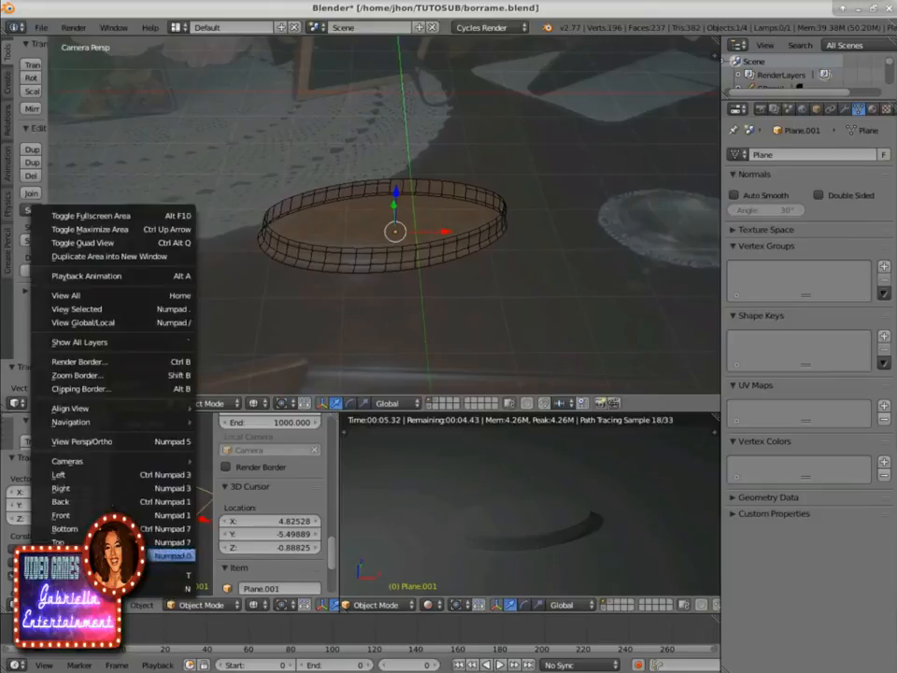
click(84, 515)
scroll(141, 531, up, 10)
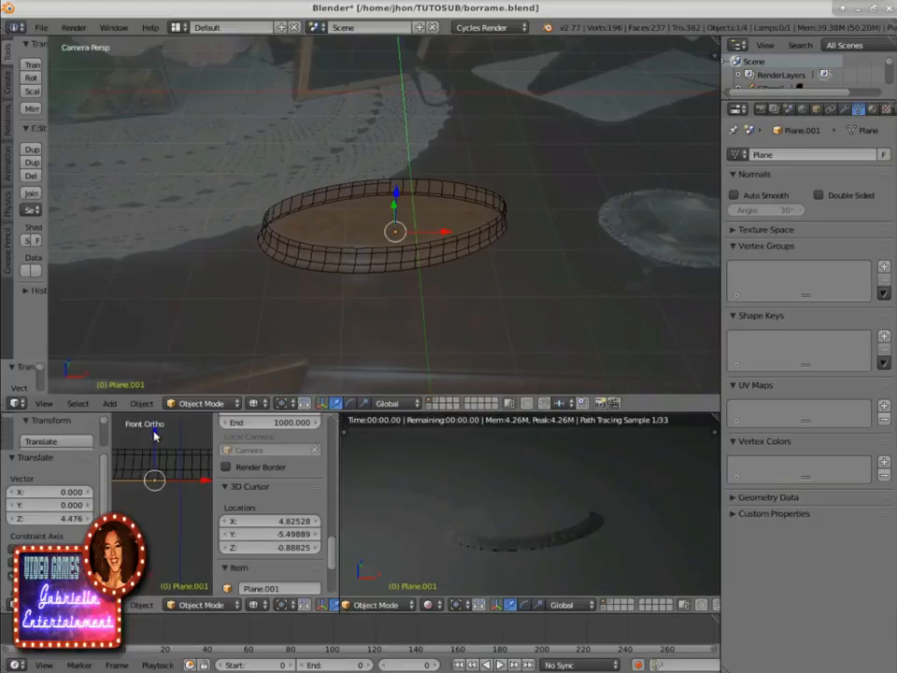
drag(154, 432, 158, 432)
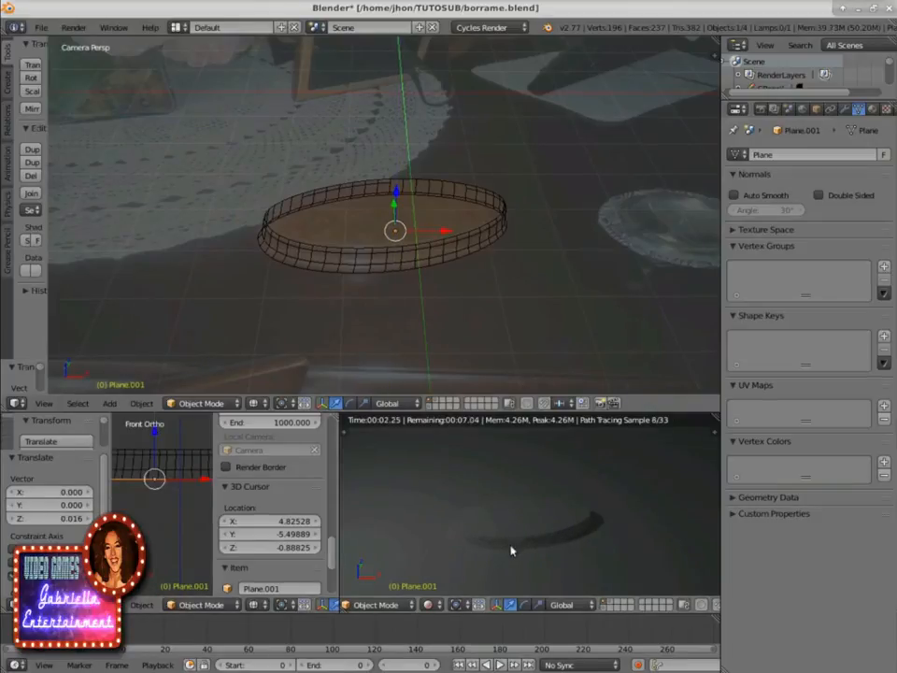
Step: Display the large view in Solid shading and apply smooth shading to the disc
right_click(173, 461)
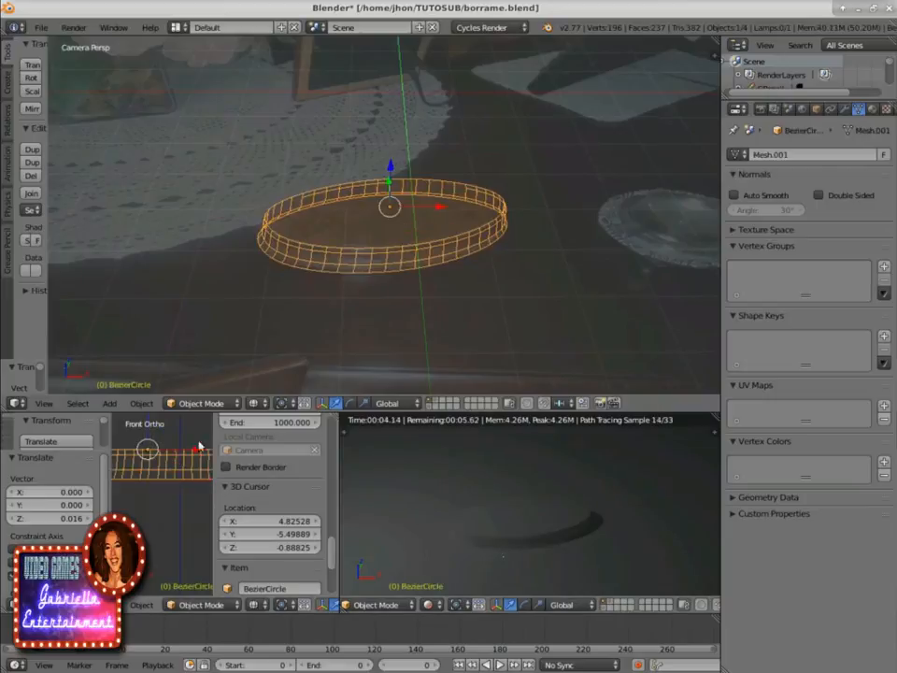
click(253, 403)
click(264, 359)
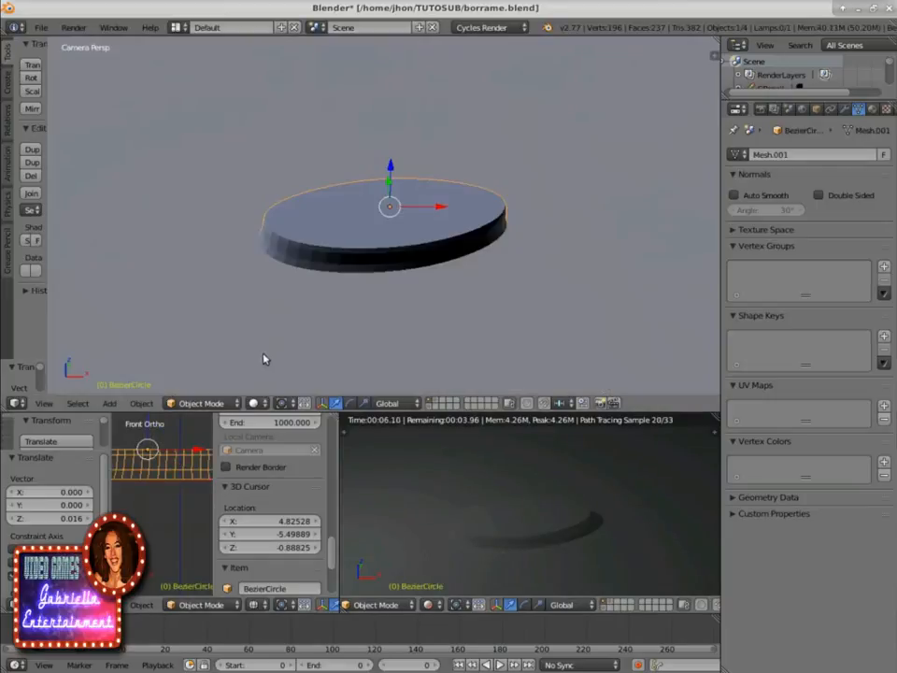
drag(47, 213, 278, 244)
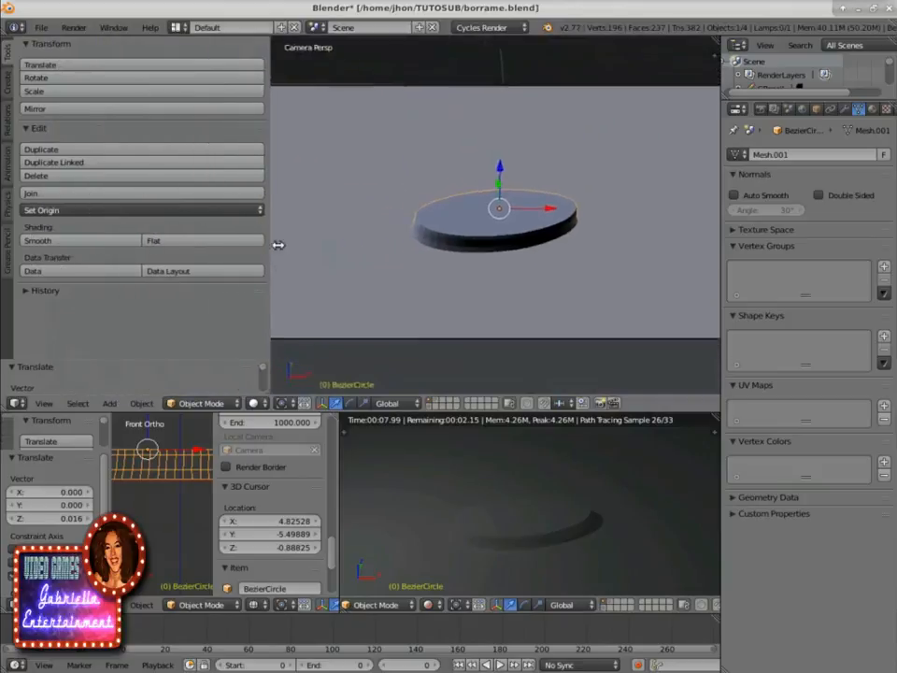
scroll(498, 278, up, 5)
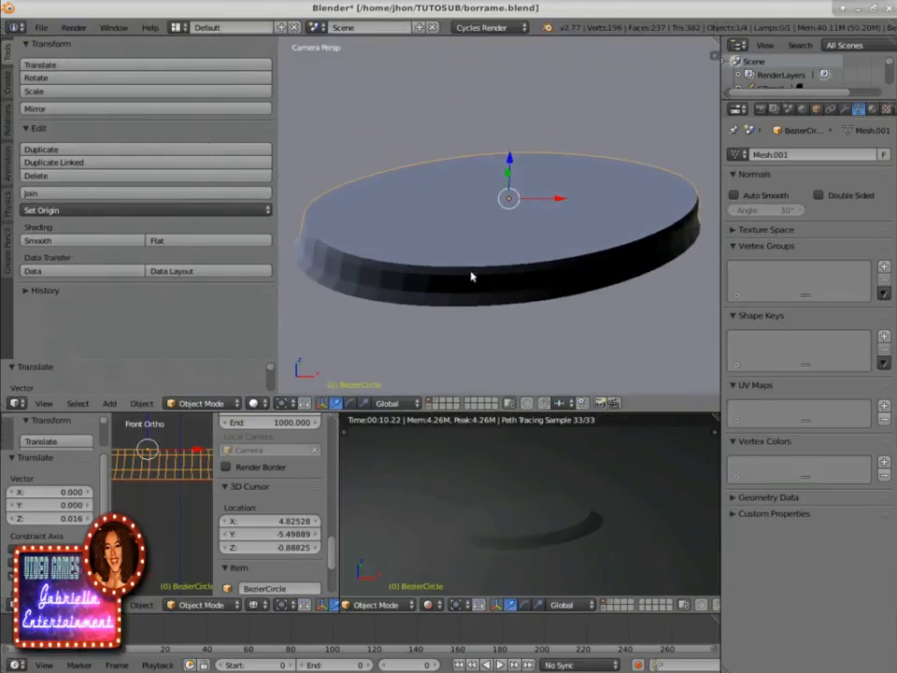
click(56, 241)
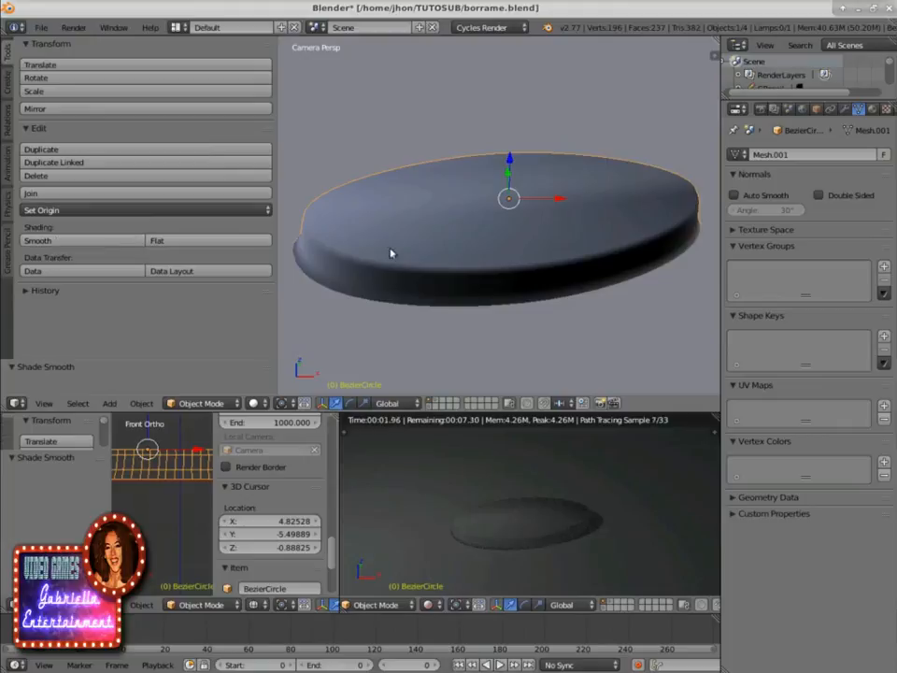
Step: Alternate the disc between flat and smooth shading twice to compare them, finishing with smooth
click(169, 243)
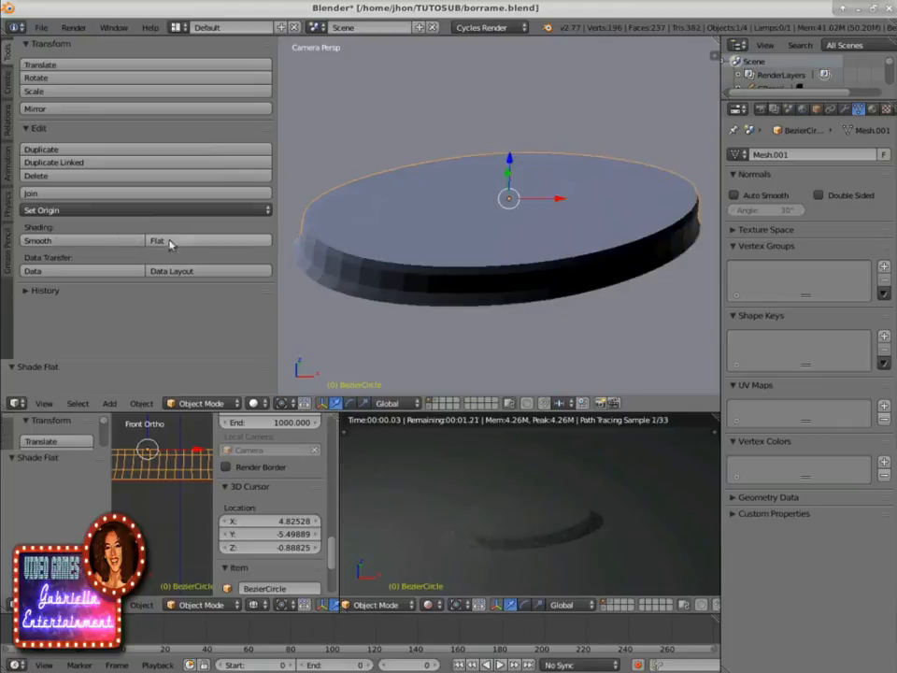
click(98, 241)
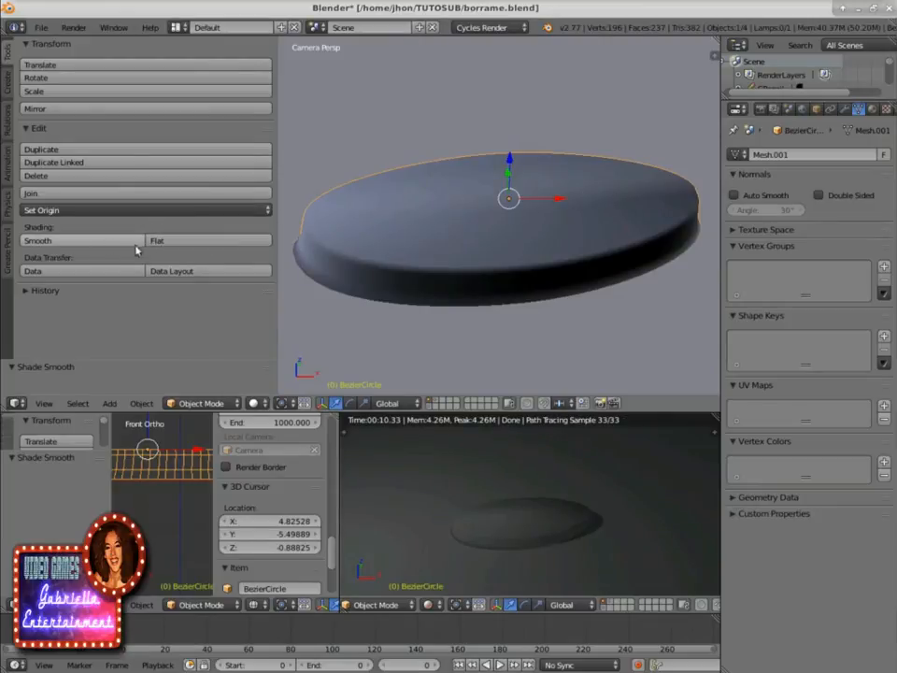
click(191, 244)
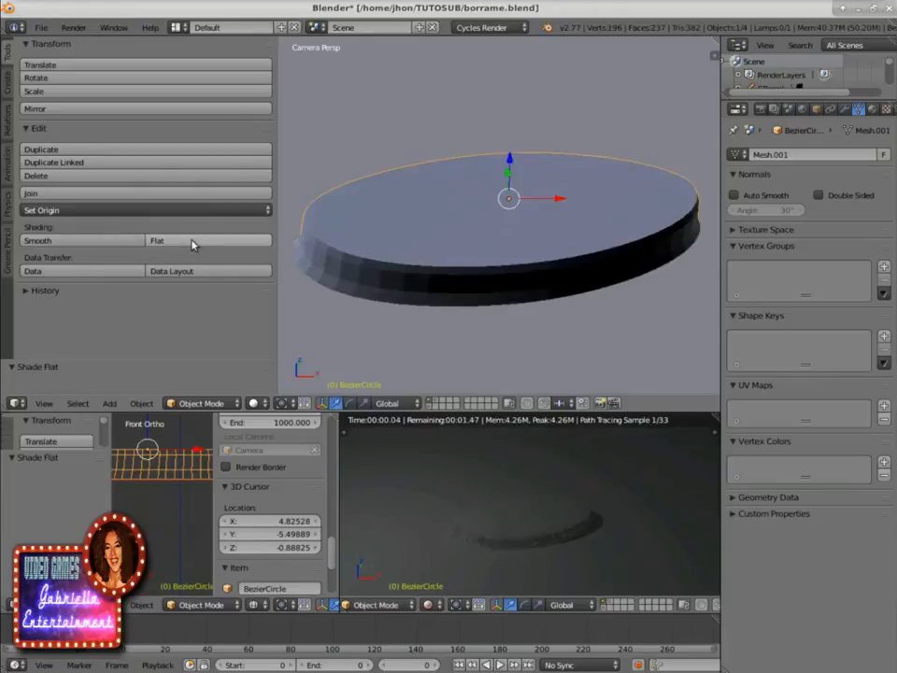
click(100, 244)
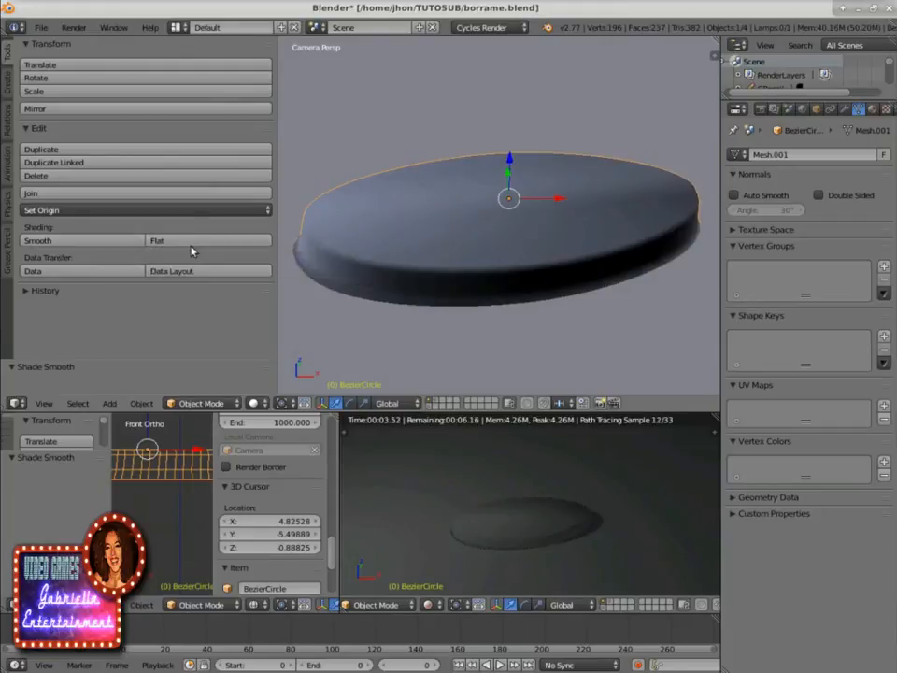
Step: Render the smooth-shaded disc and table from the camera, inspect the shadow and return to the 3D view
scroll(472, 259, down, 1)
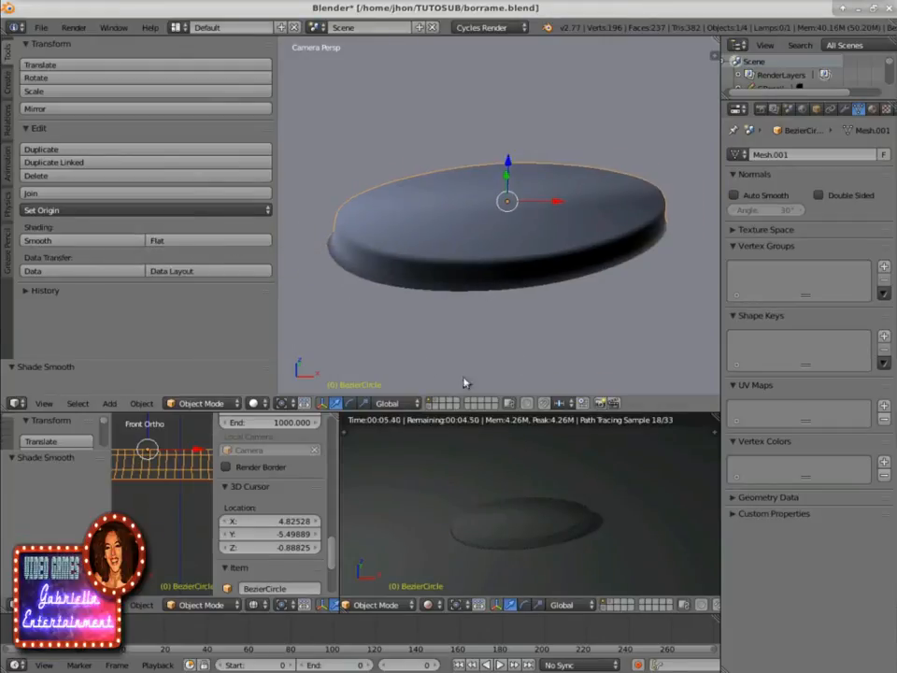
drag(277, 286, 66, 310)
key(Home)
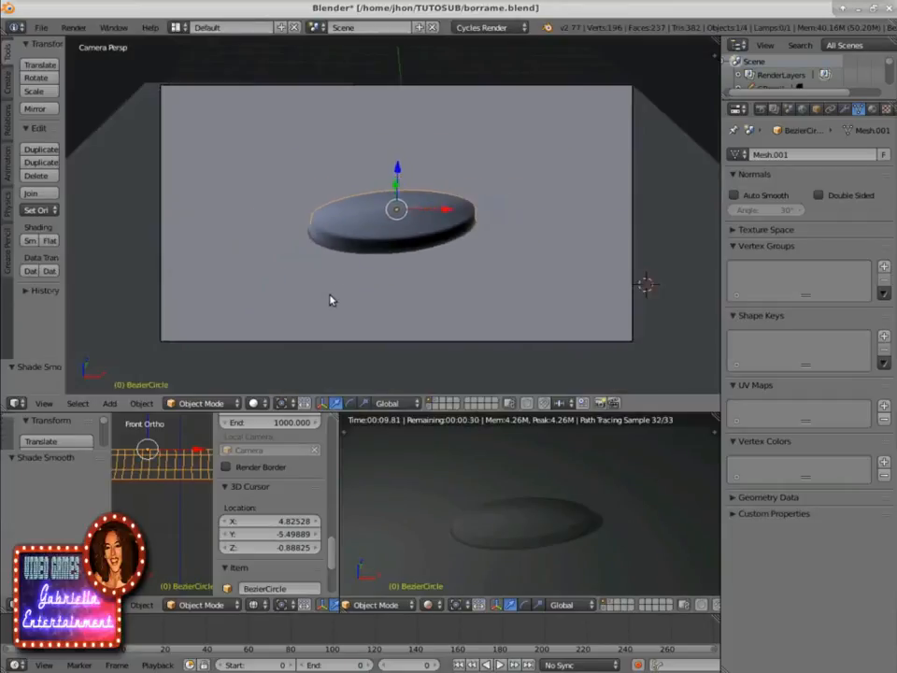
key(F12)
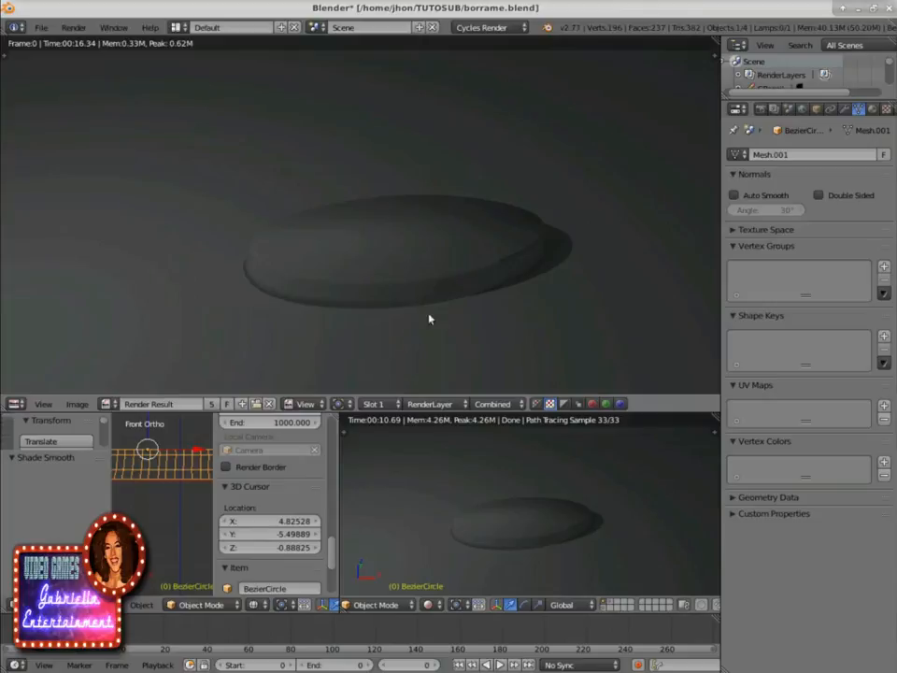
key(Escape)
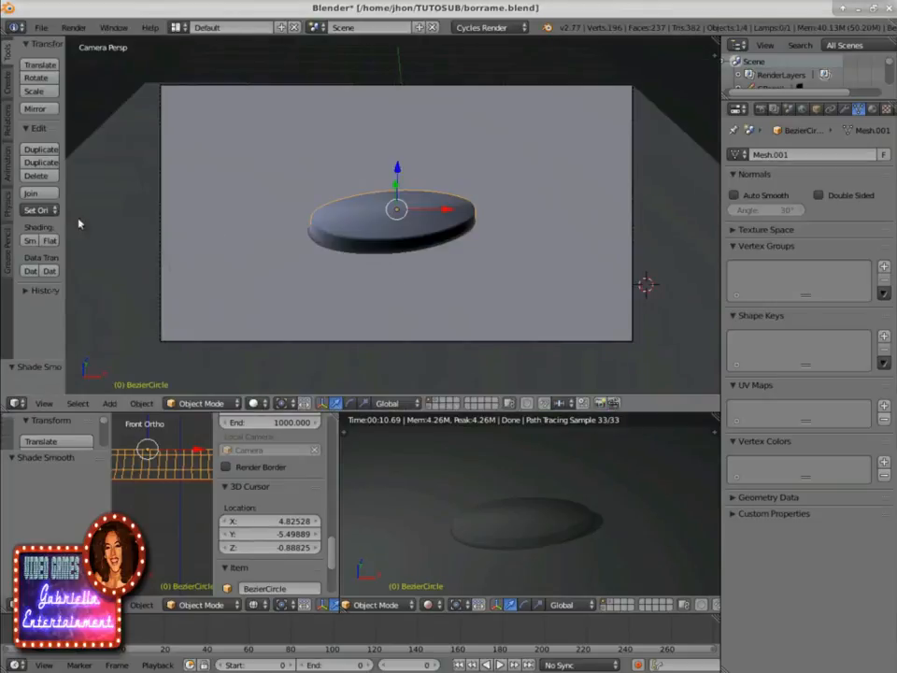
scroll(310, 266, down, 2)
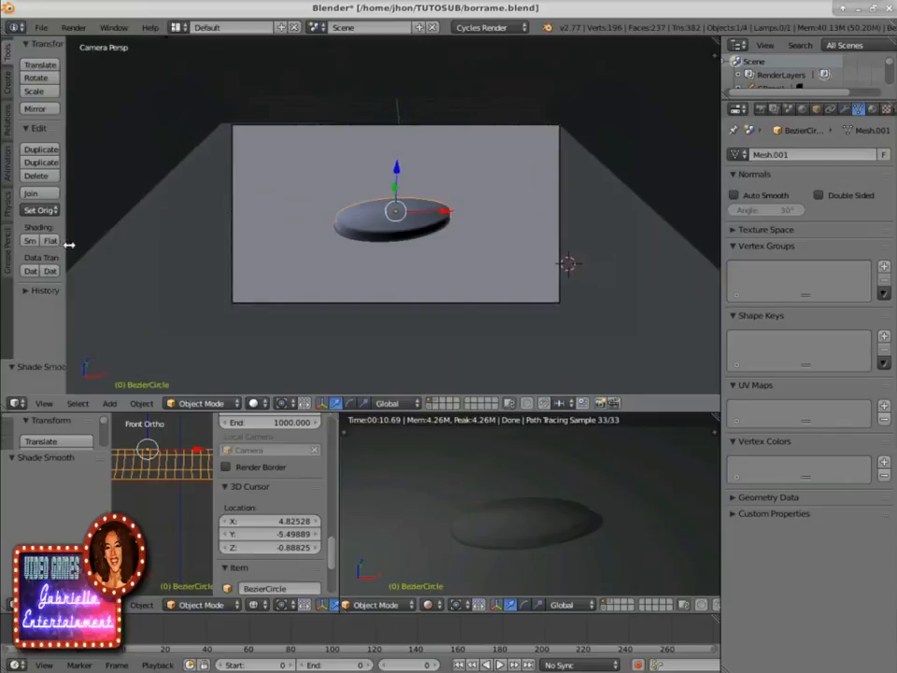
drag(69, 245, 214, 282)
scroll(484, 318, up, 2)
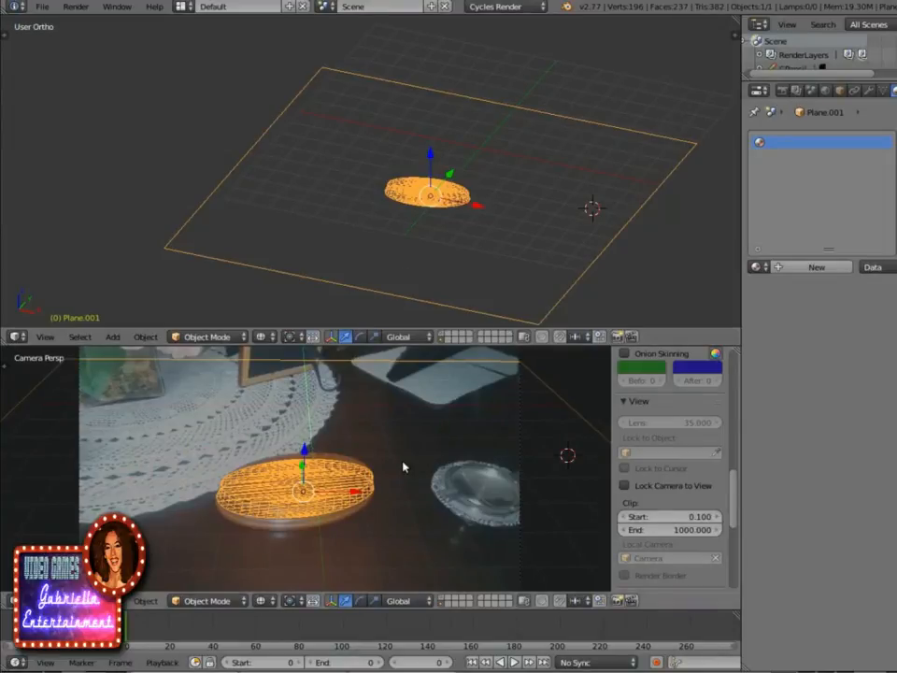
Step: Switch the render engine between Blender Render and Cycles Render twice, ending in Cycles Render
click(519, 7)
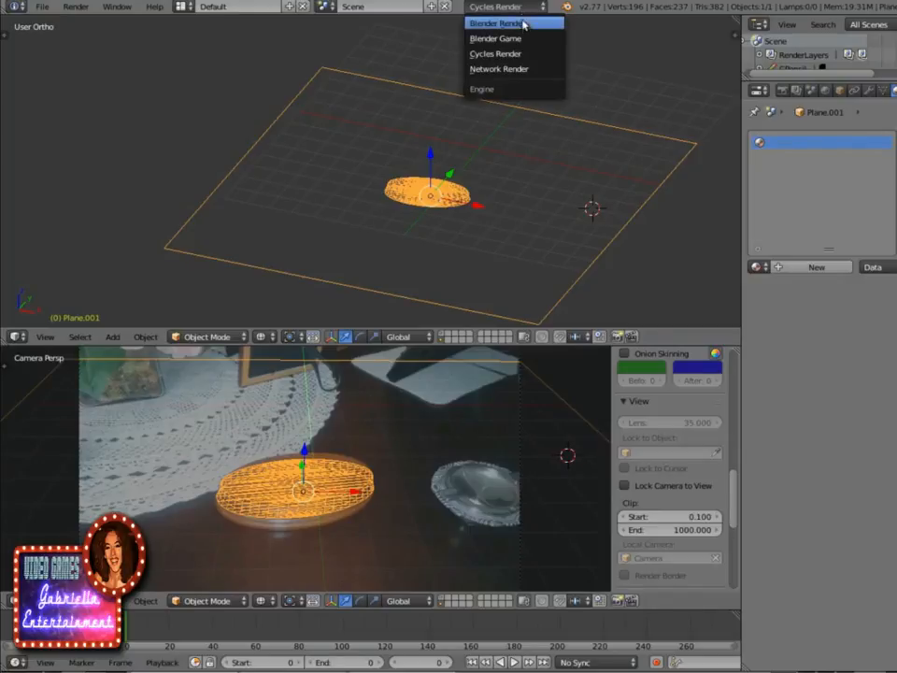
click(523, 24)
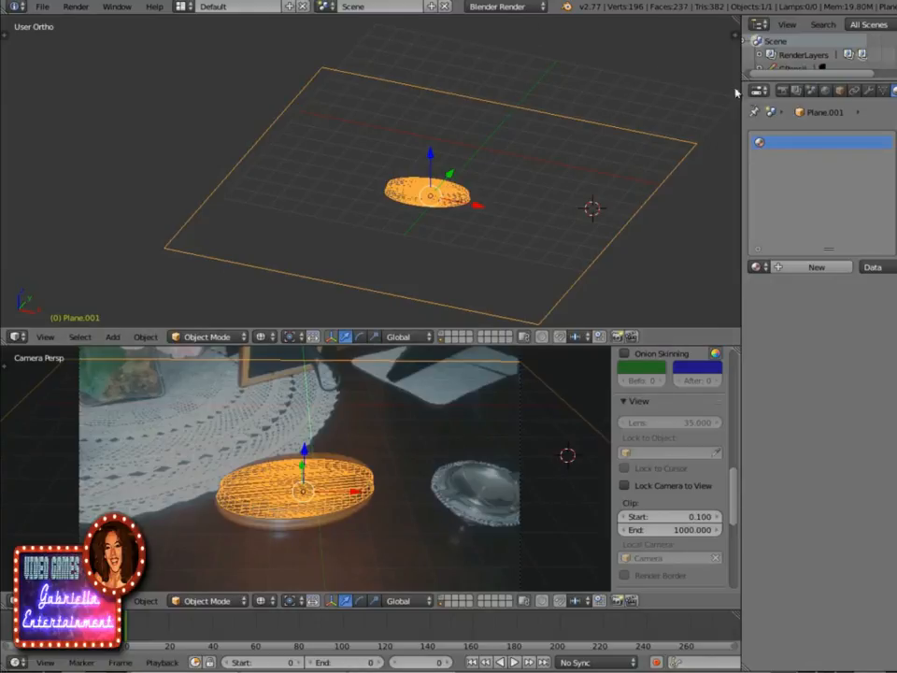
click(522, 8)
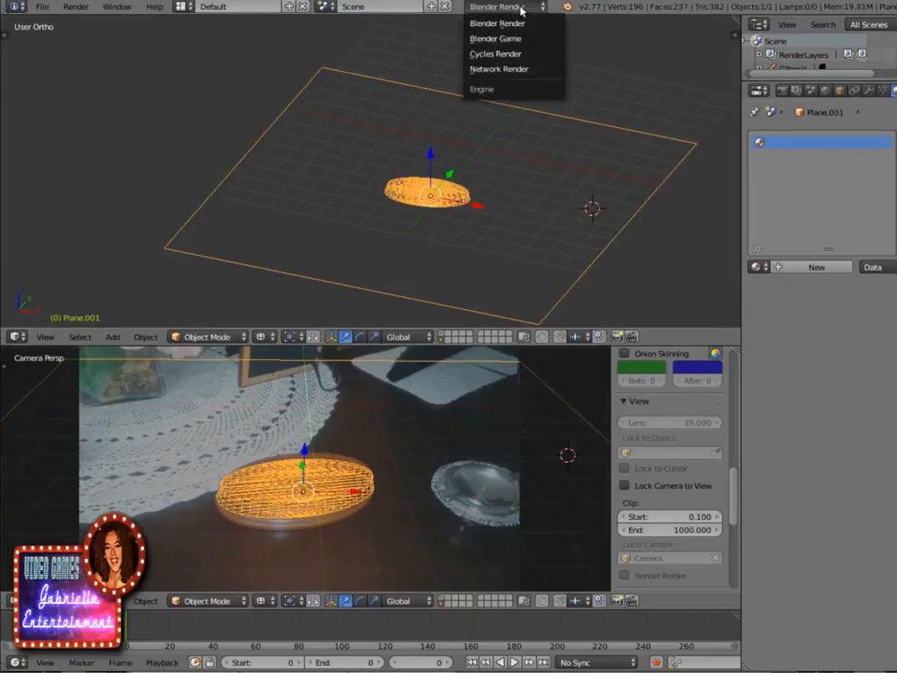
click(521, 52)
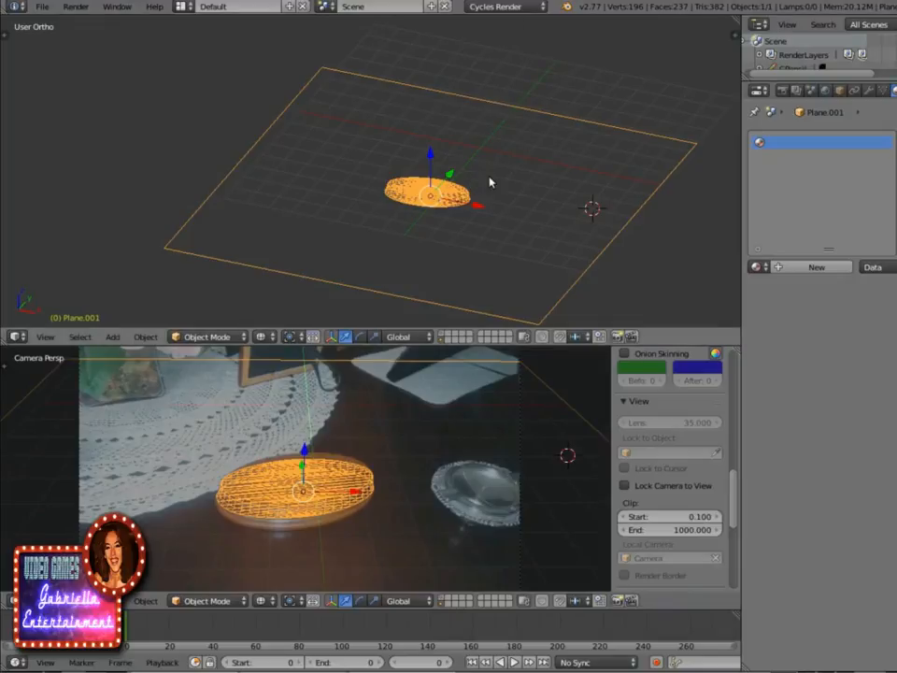
click(519, 7)
click(518, 23)
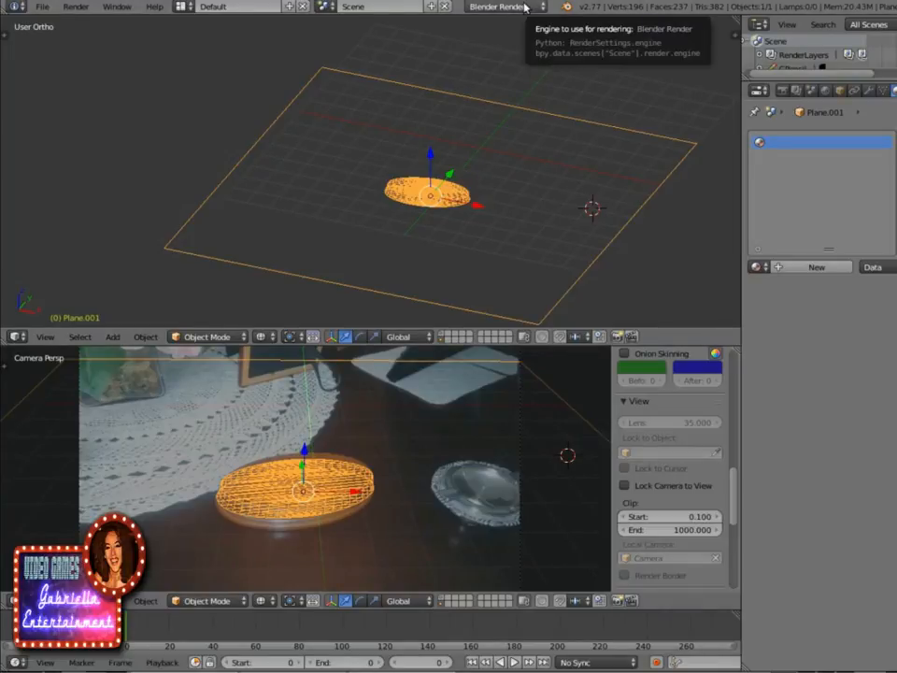
click(525, 8)
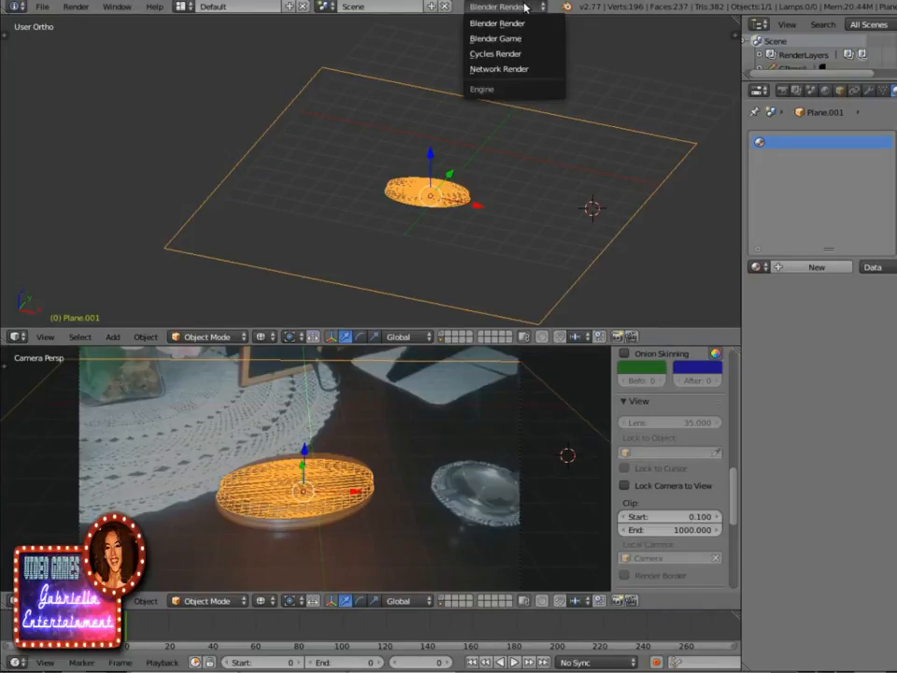
click(533, 54)
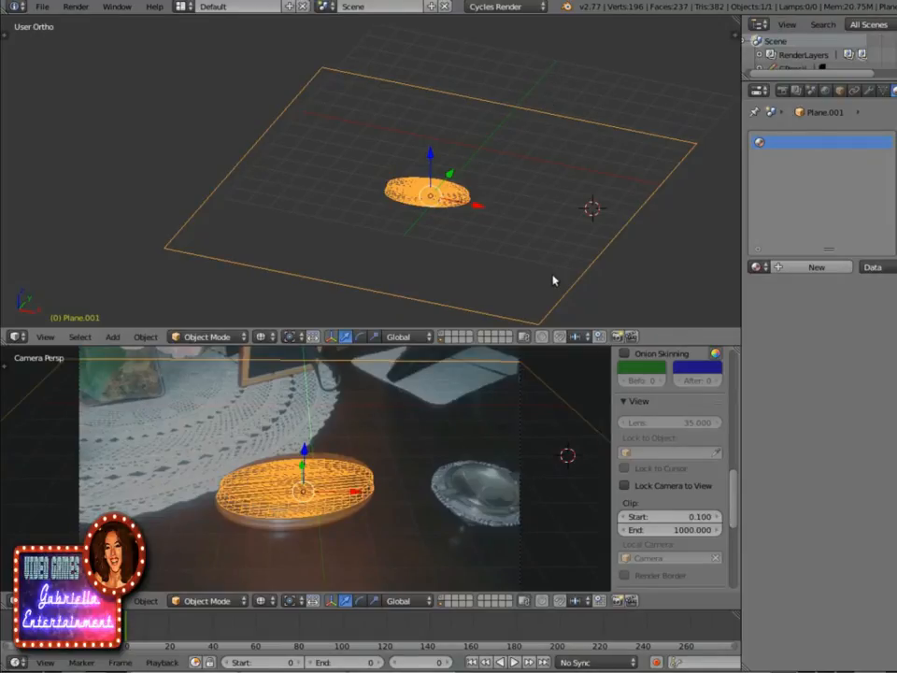
Step: Add a new Cycles material to the table plane to view its surface settings, and unlink it
scroll(554, 277, down, 2)
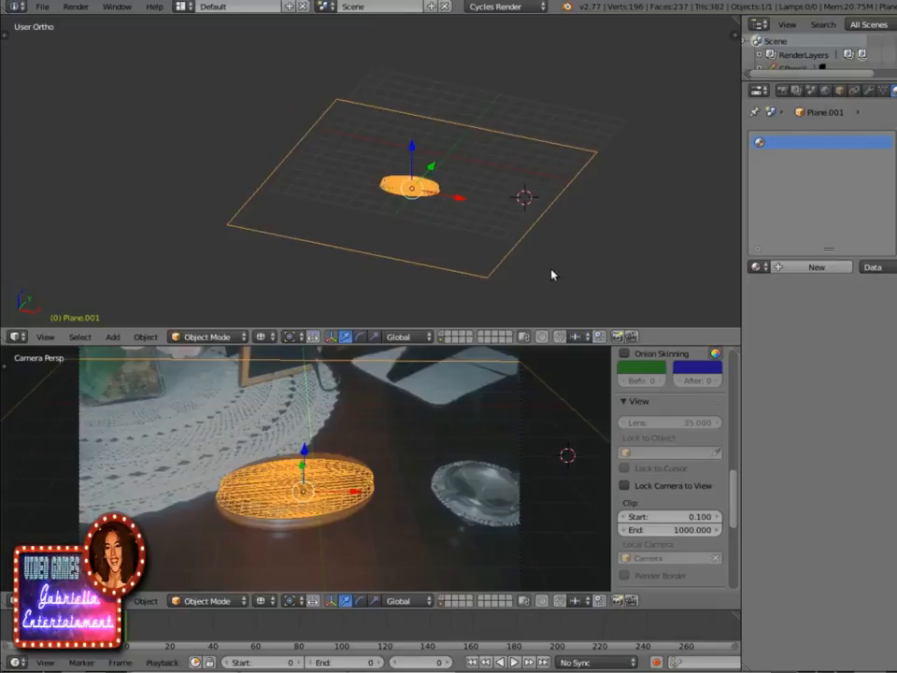
scroll(326, 201, up, 2)
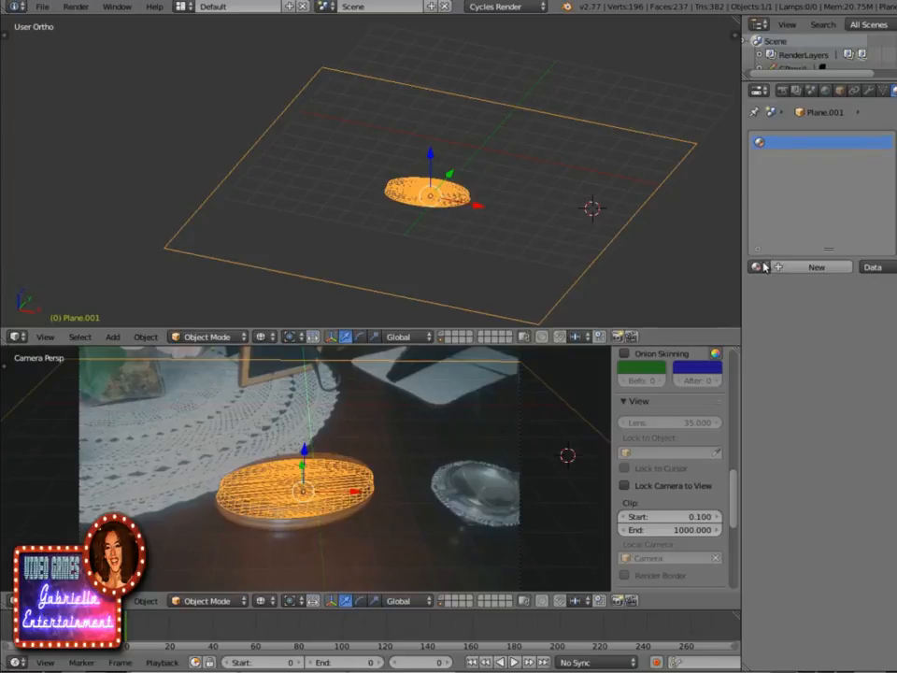
click(794, 266)
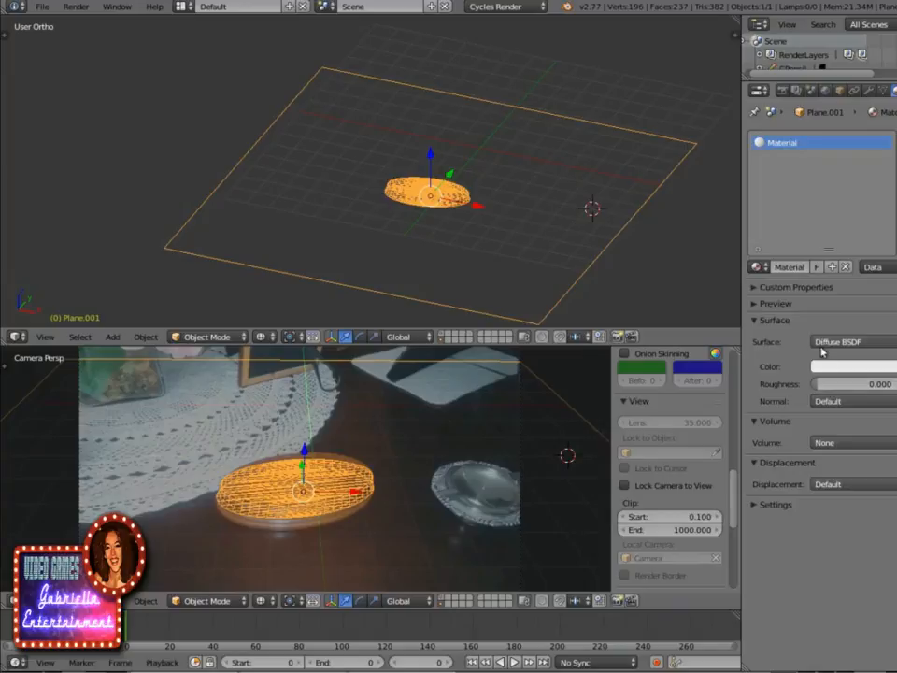
click(845, 266)
Step: Set the render engine to Blender Render and add a new material to the table plane
click(505, 7)
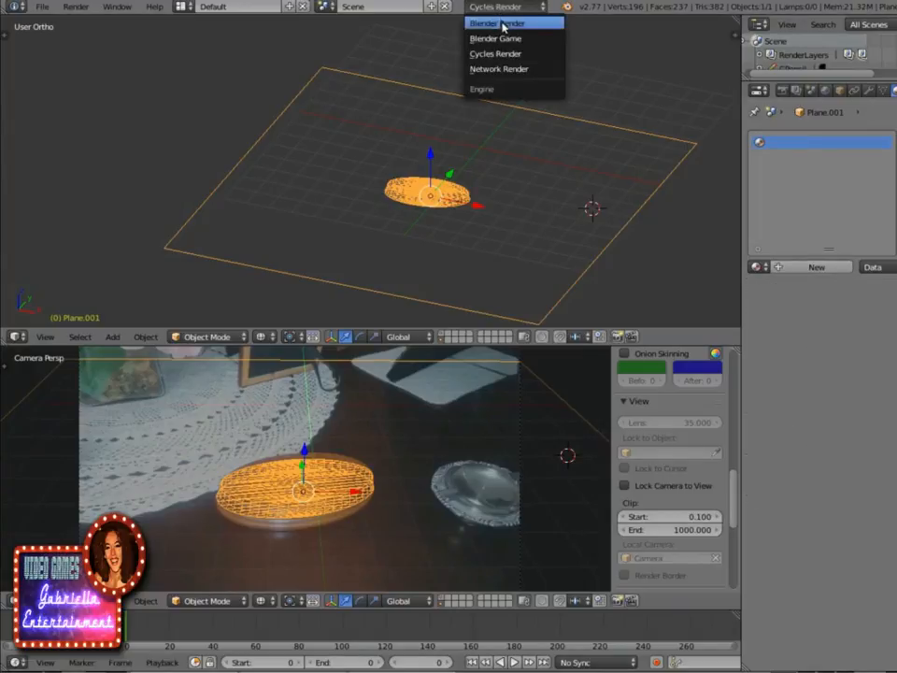
click(502, 24)
click(817, 267)
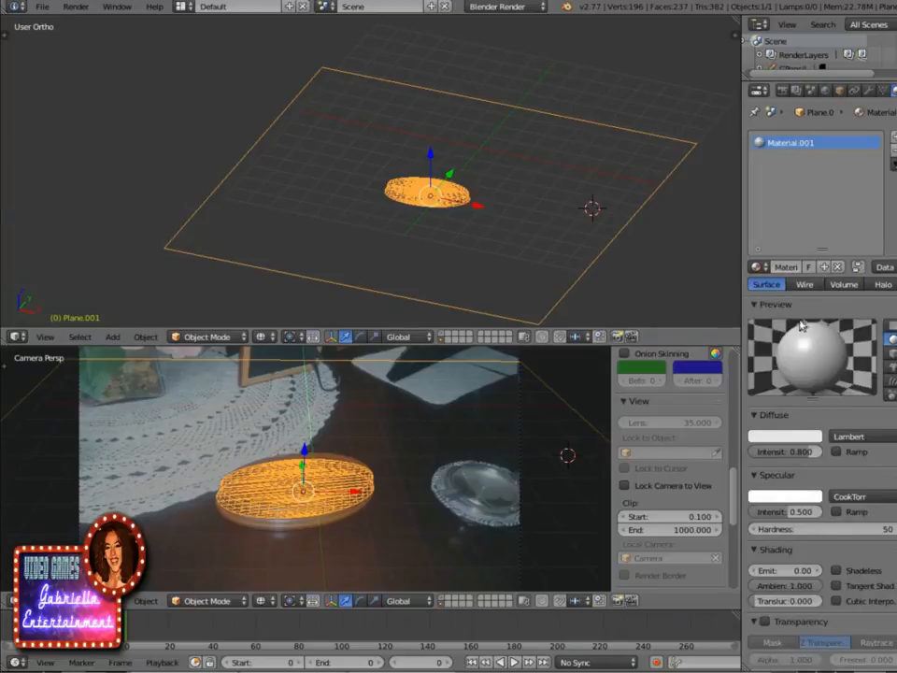
Step: Review the table plane's Blender Render material settings, unlink that material, and set the render engine to Cycles Render
scroll(809, 367, down, 7)
scroll(825, 410, up, 3)
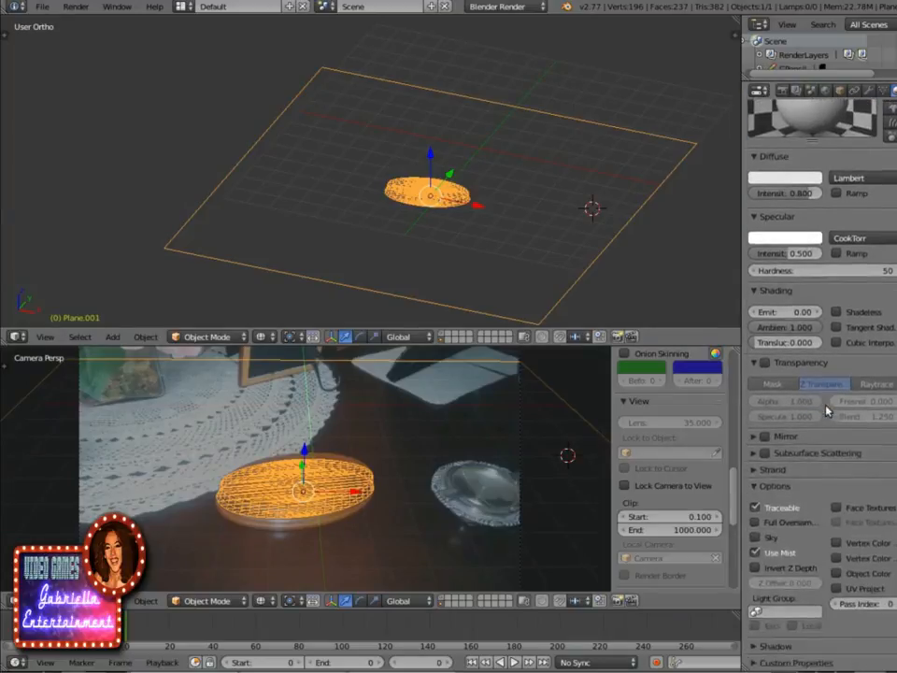
scroll(825, 410, up, 4)
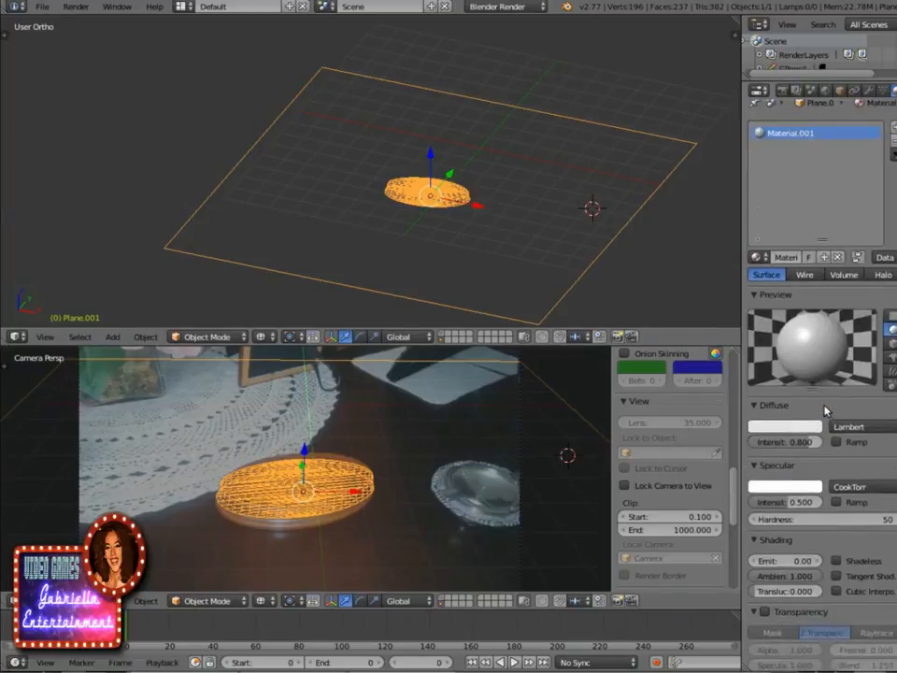
click(838, 262)
click(502, 6)
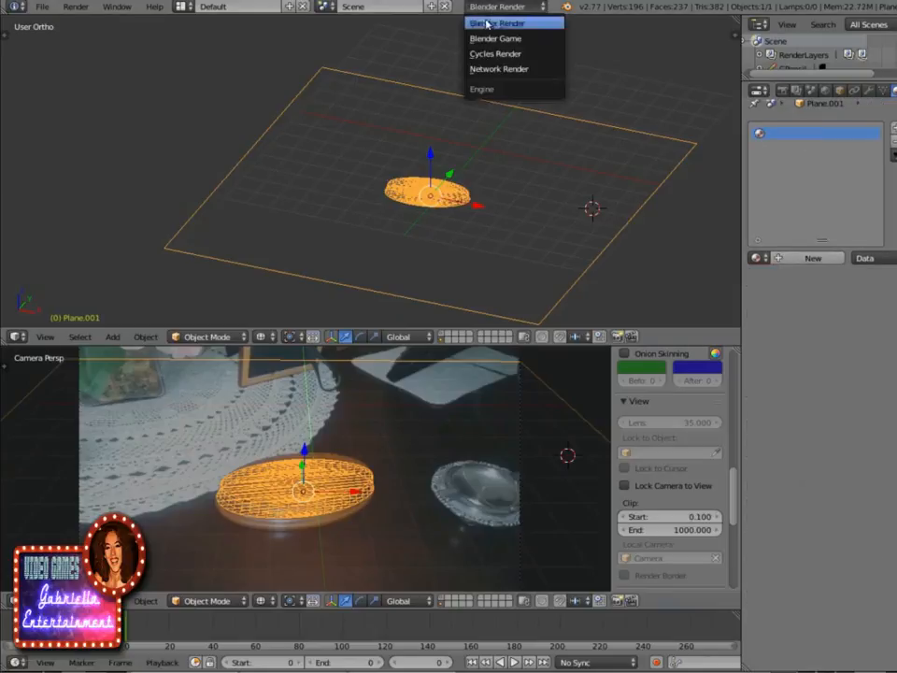
click(496, 54)
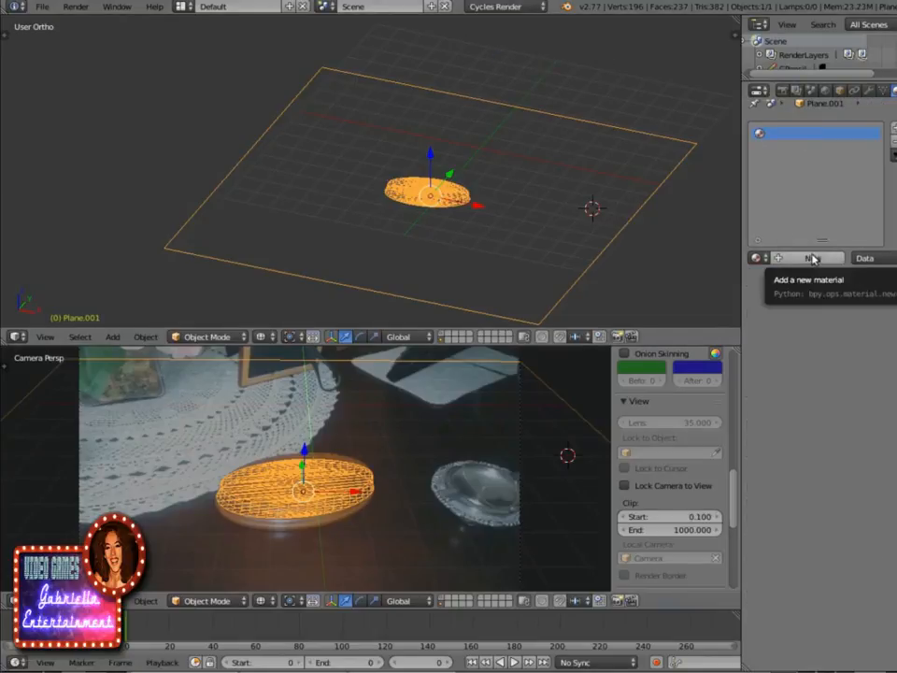
scroll(818, 192, up, 1)
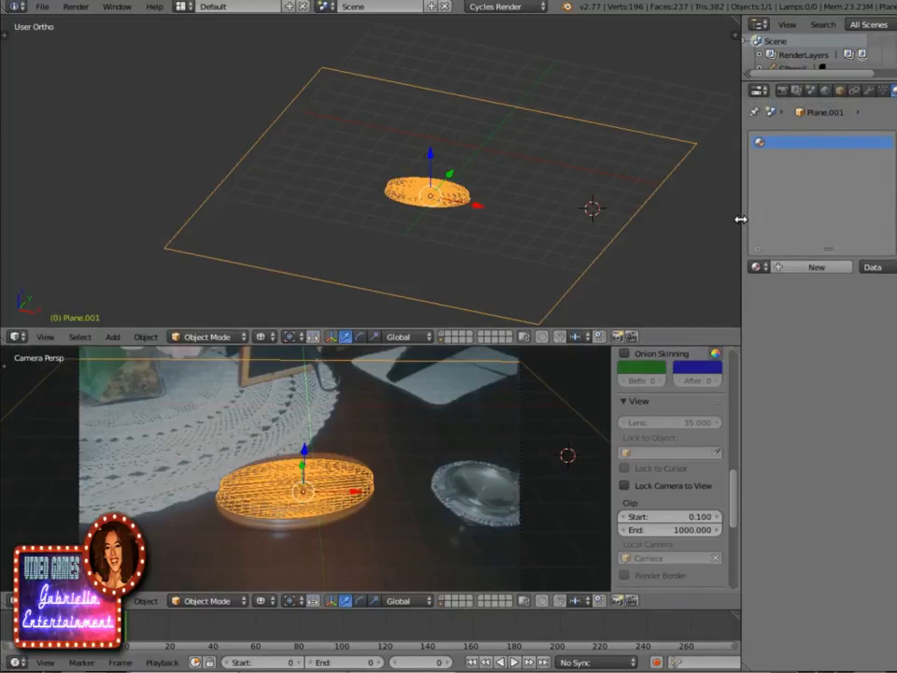
drag(740, 219, 710, 222)
scroll(606, 281, down, 2)
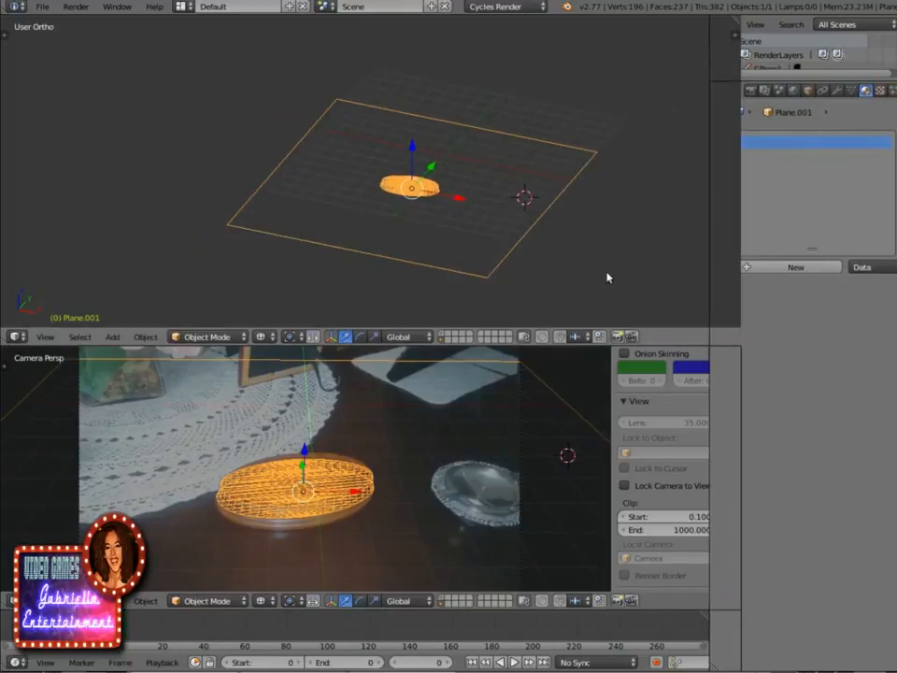
scroll(606, 277, up, 1)
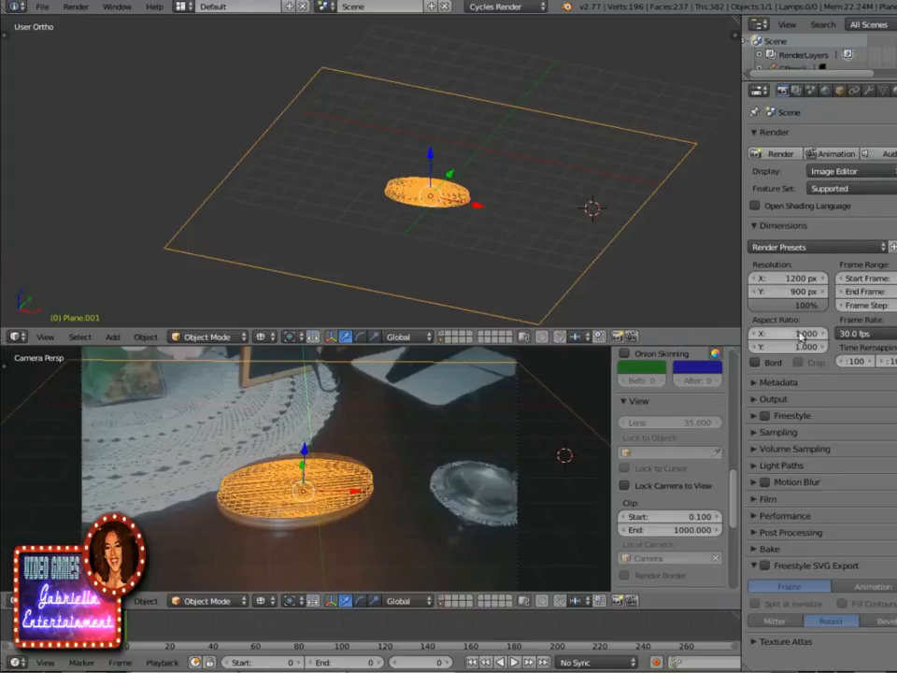
Step: Check the Cycles sampling settings and enable the transparent background in the Film settings
click(777, 433)
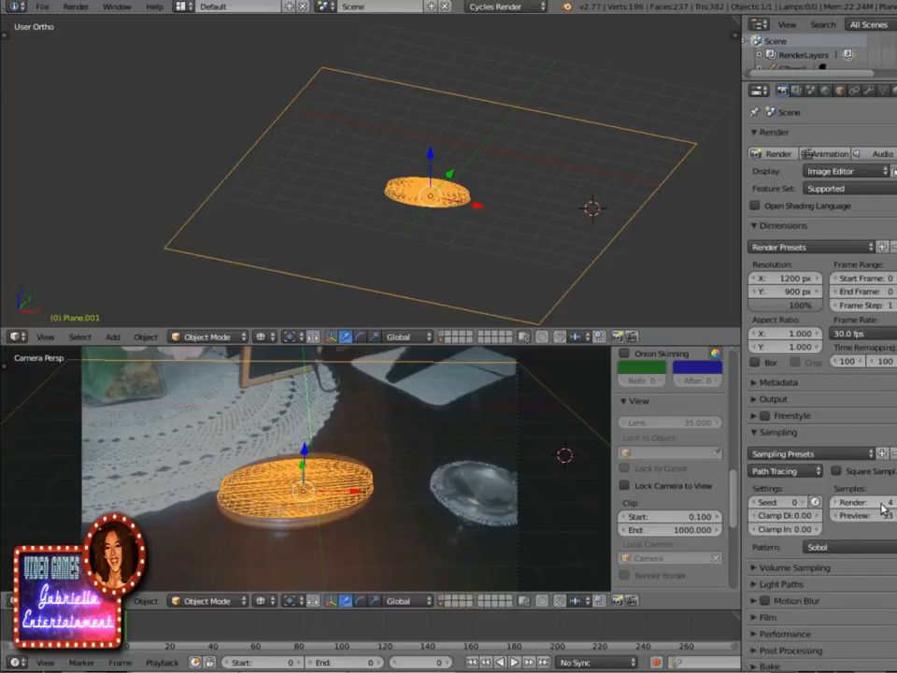
click(753, 433)
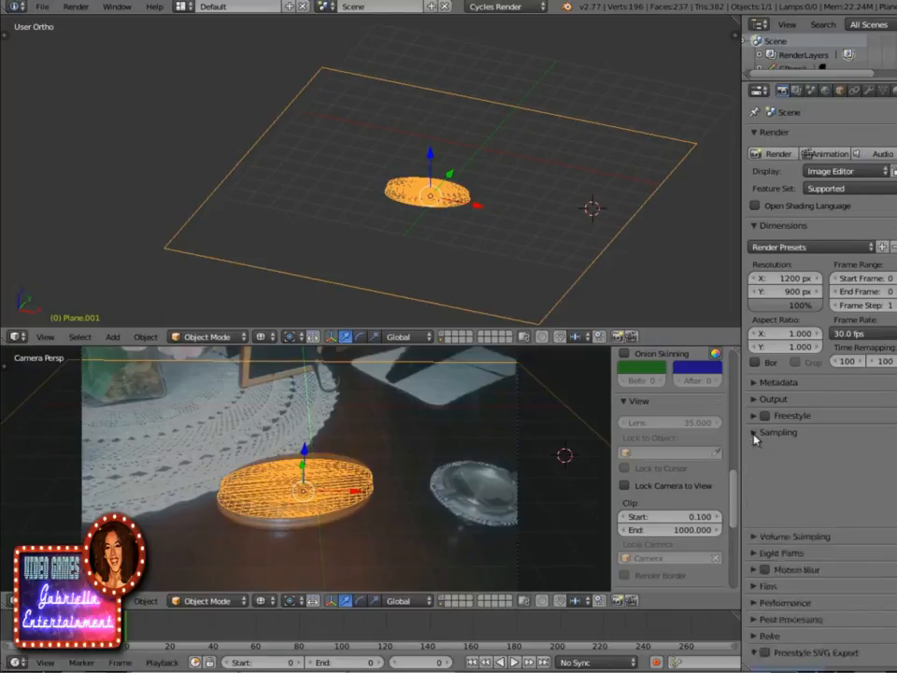
click(753, 505)
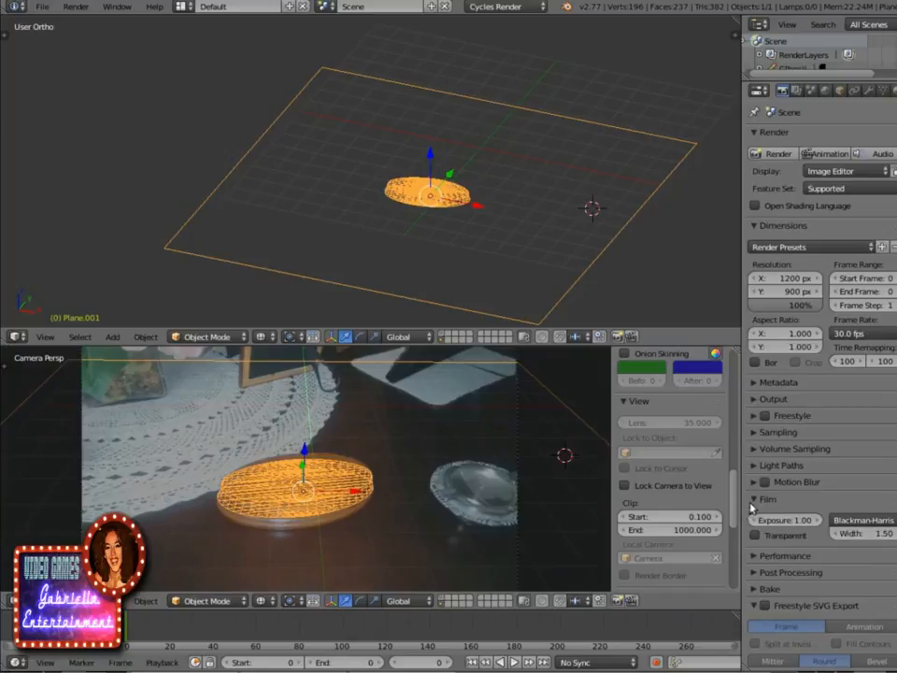
click(756, 535)
click(754, 506)
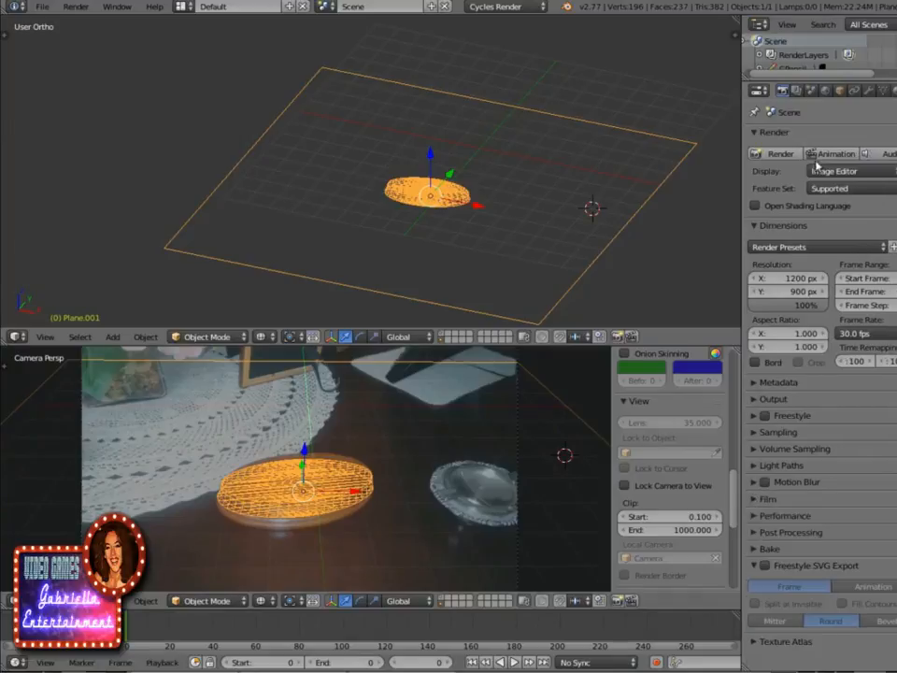
Step: Rename the scene's existing render layer to "submarino"
click(796, 90)
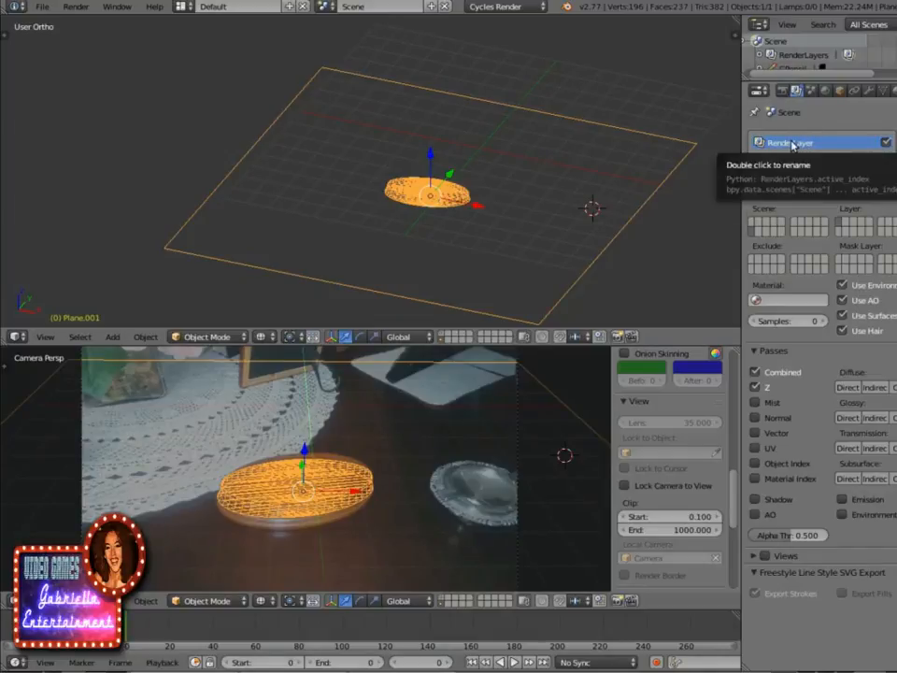
double_click(791, 145)
text(submarino)
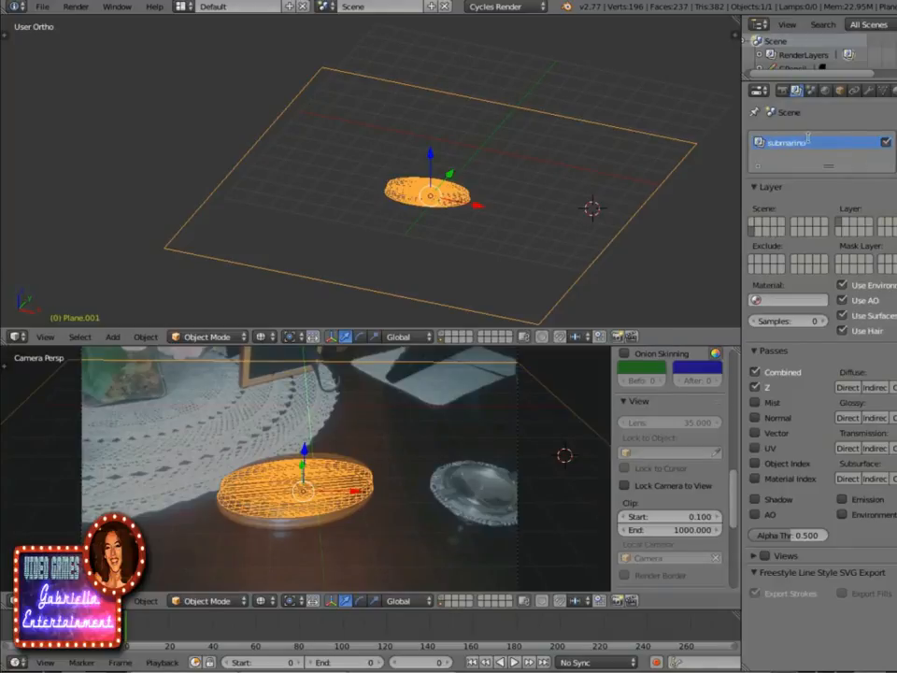
key(Return)
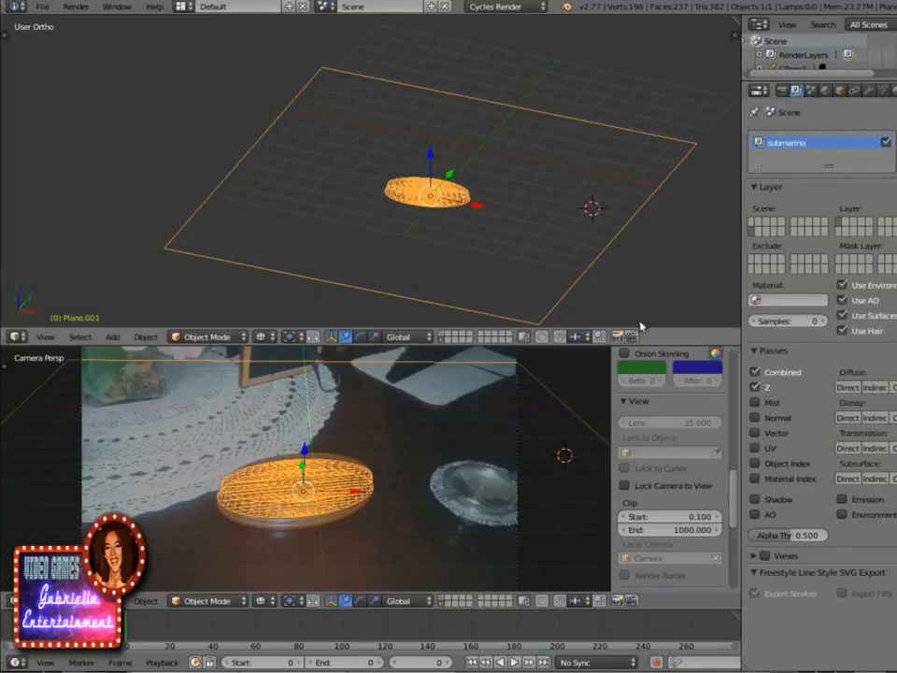
Step: Show the submarine's scene layer together with the table and disc layer, and select the hull and then the table mesh
click(444, 597)
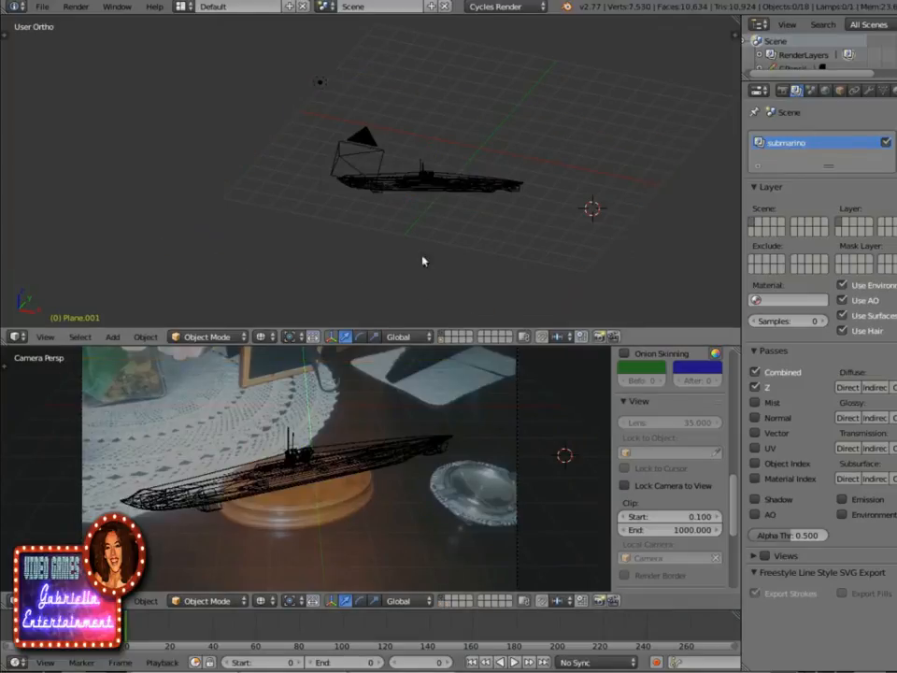
shift+click(442, 605)
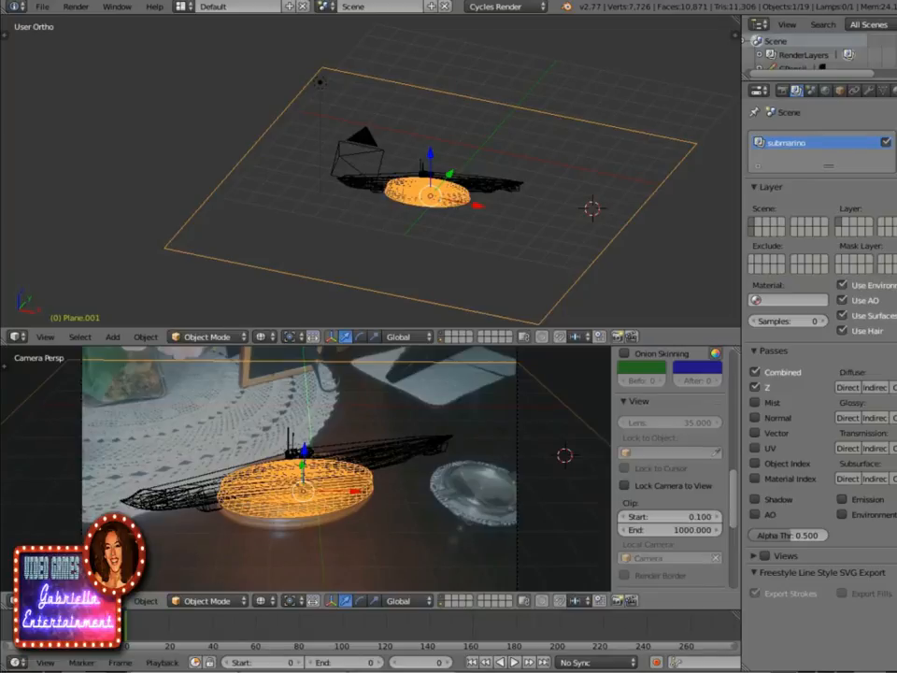
right_click(383, 460)
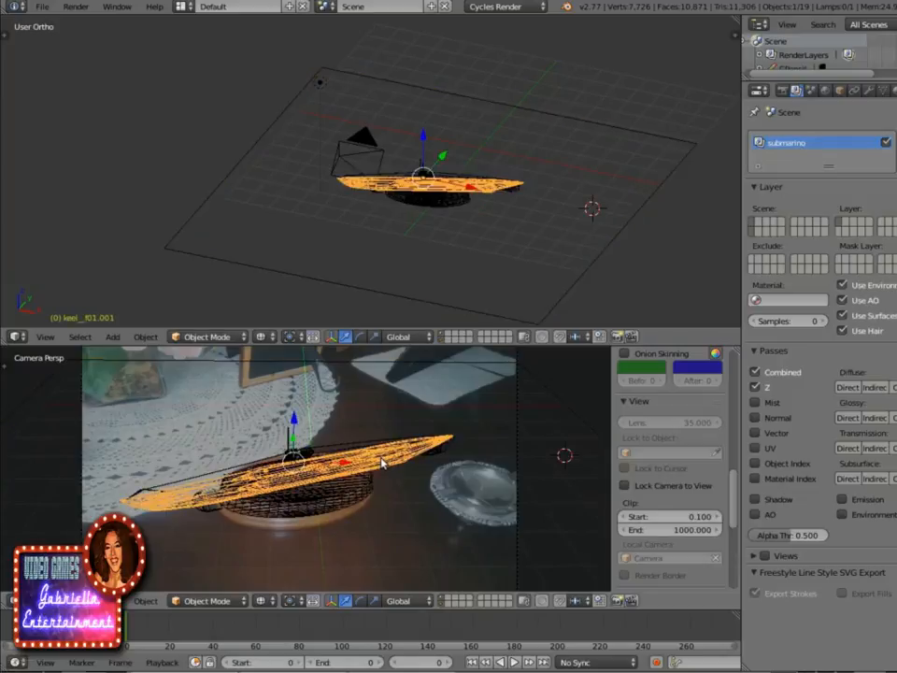
right_click(337, 492)
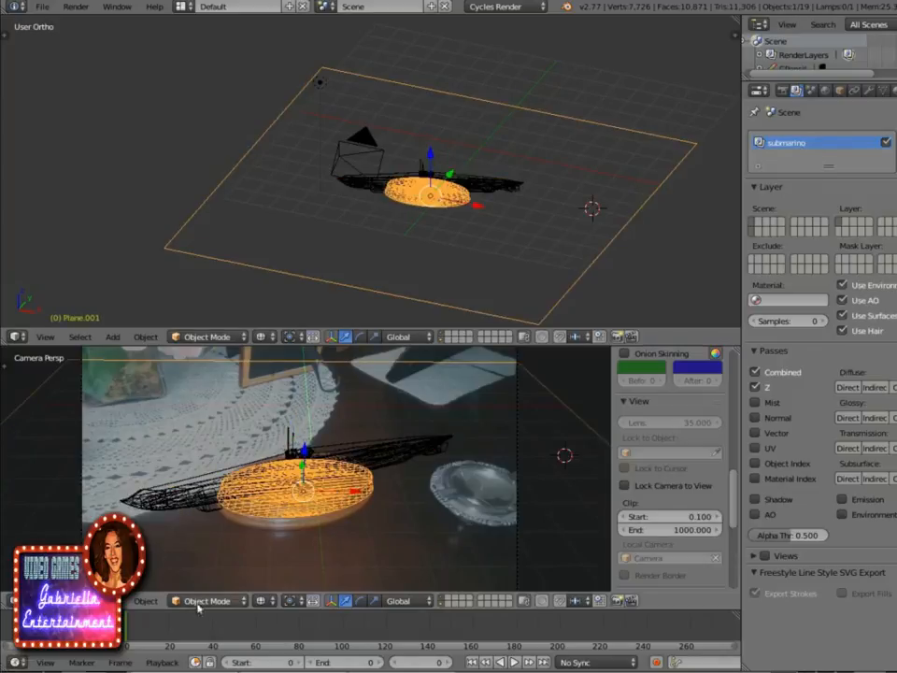
Step: Set the camera view's viewport shading to Solid
click(261, 600)
click(271, 569)
click(266, 600)
click(278, 552)
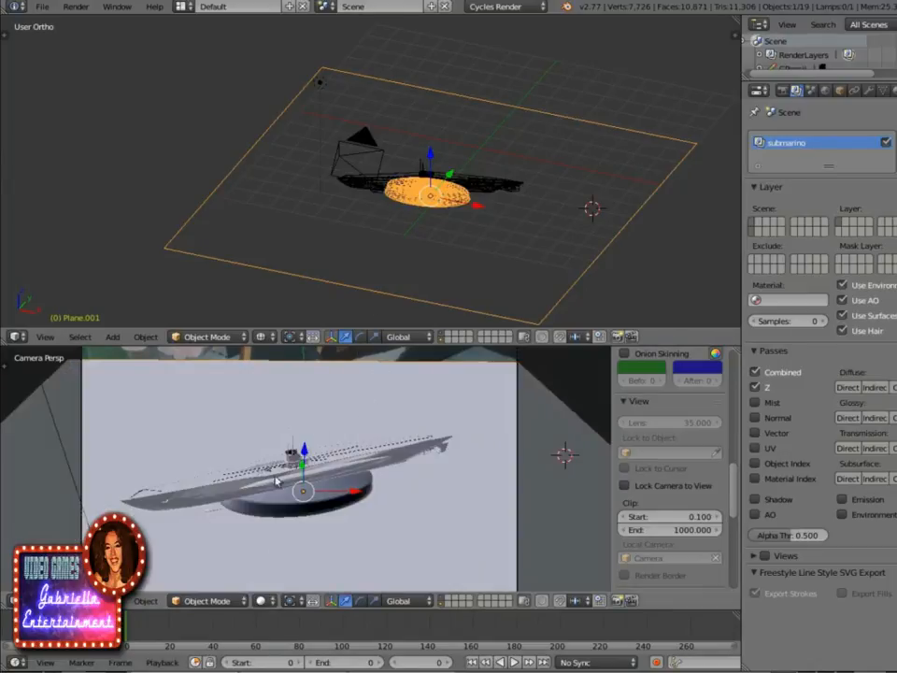
Step: Set the upper 3D view to Rendered shading and frame the submarine, disc and table closely in it
click(25, 337)
click(54, 337)
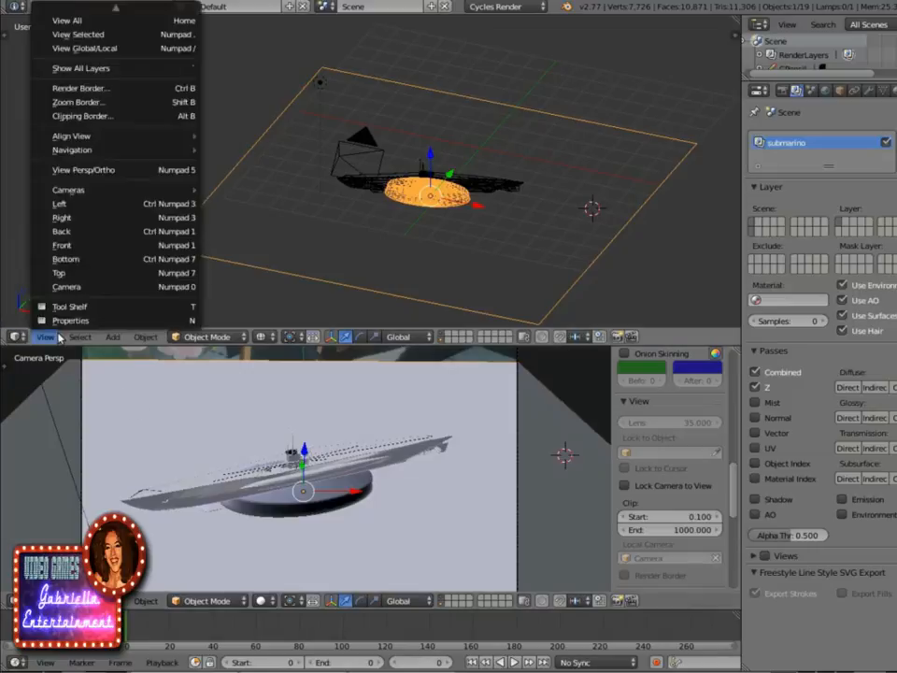
click(262, 337)
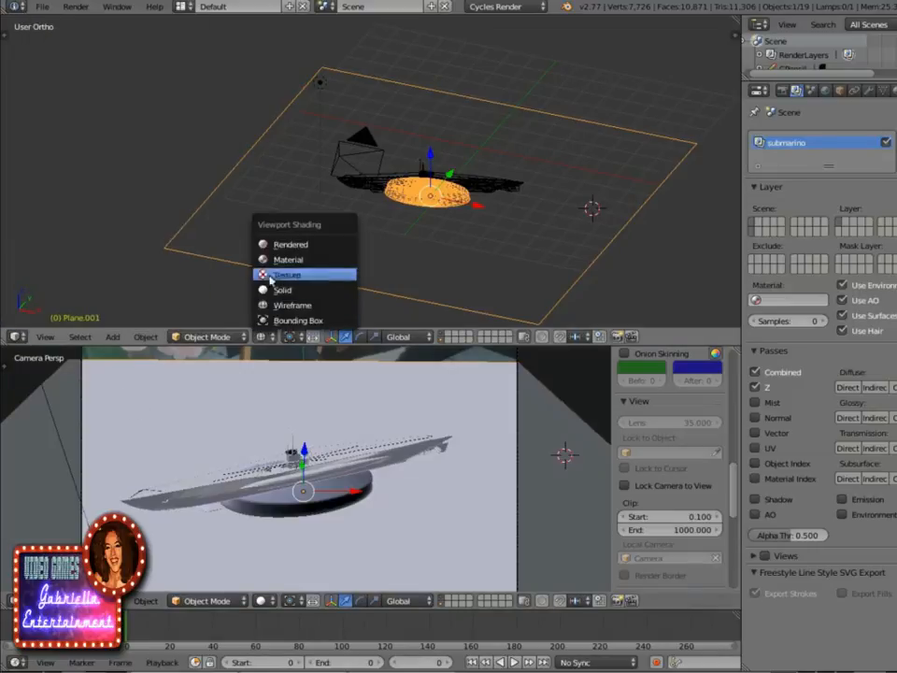
click(280, 243)
middle_drag(392, 260, 436, 261)
scroll(437, 261, up, 3)
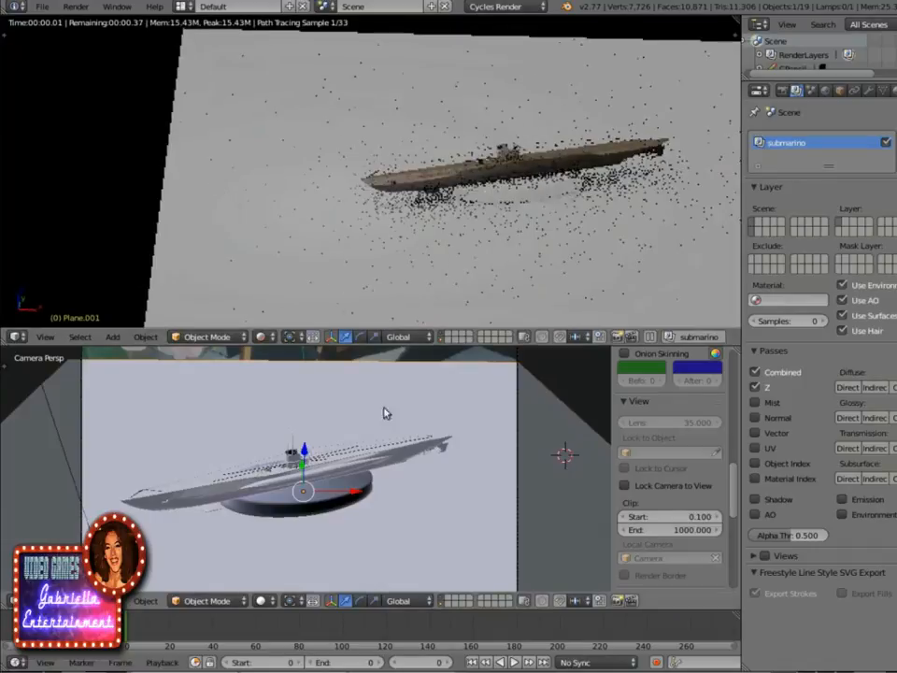
Step: Set the camera view to Wireframe shading and try moving the submarine hull relative to the disc
click(261, 600)
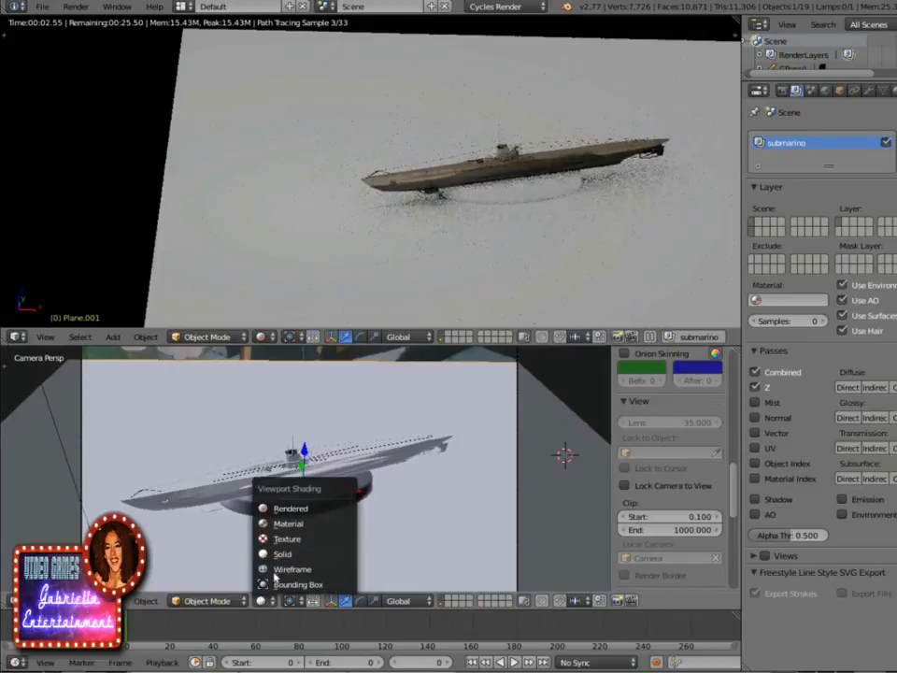
click(275, 570)
right_click(207, 495)
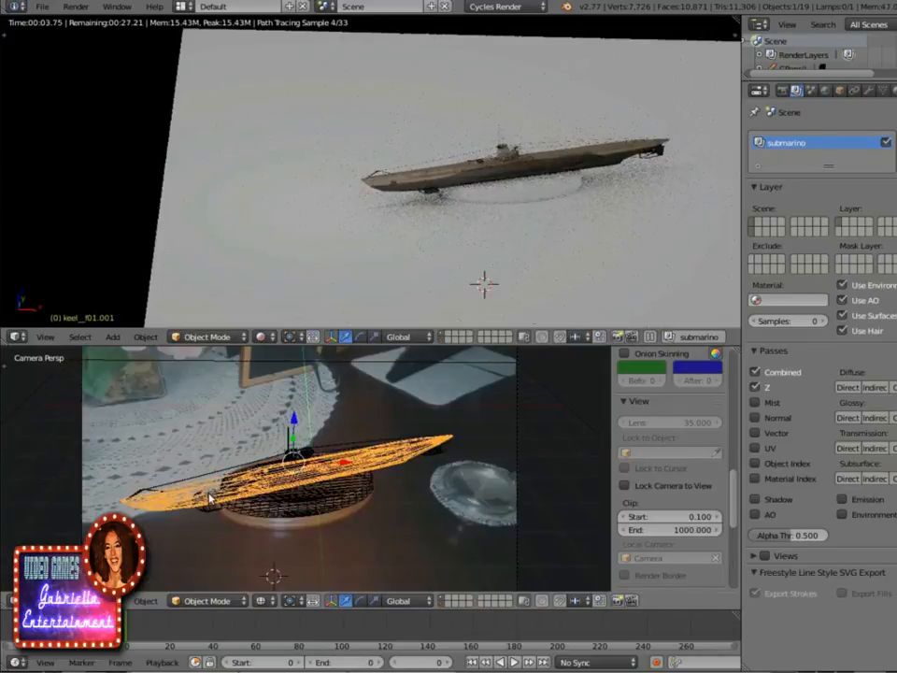
key(g)
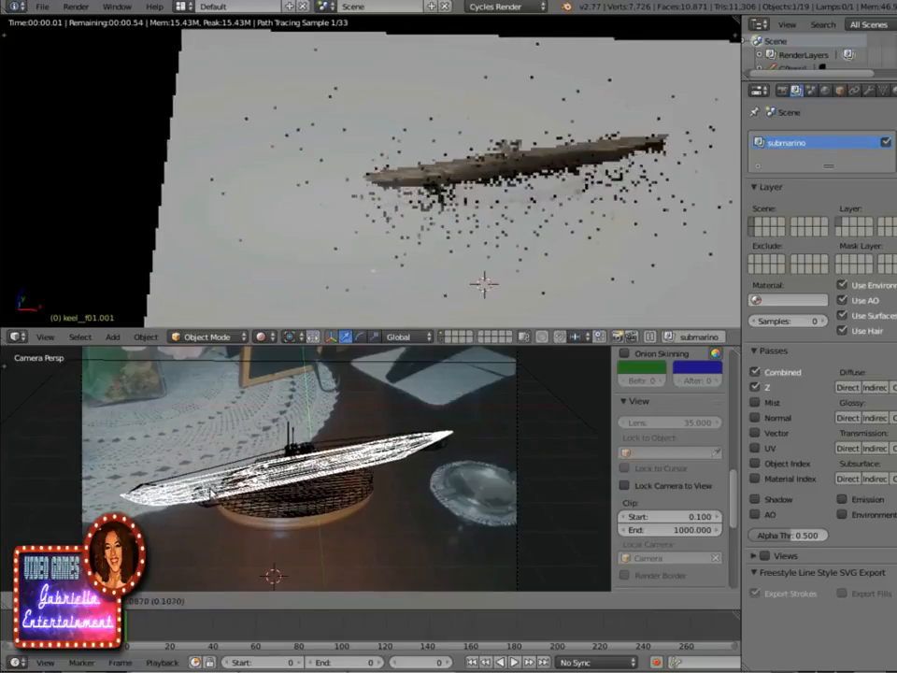
click(207, 494)
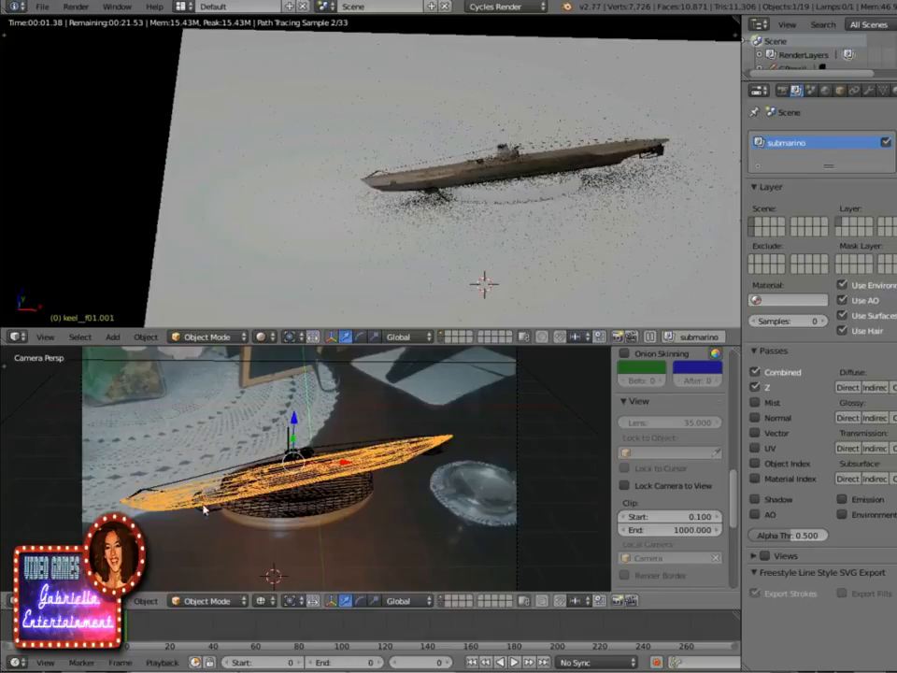
click(14, 337)
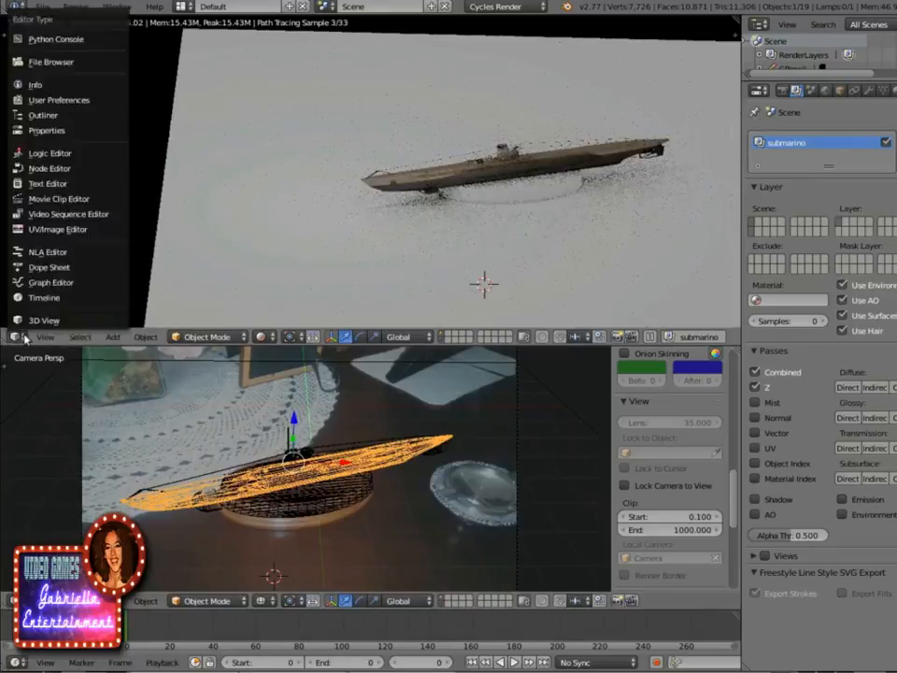
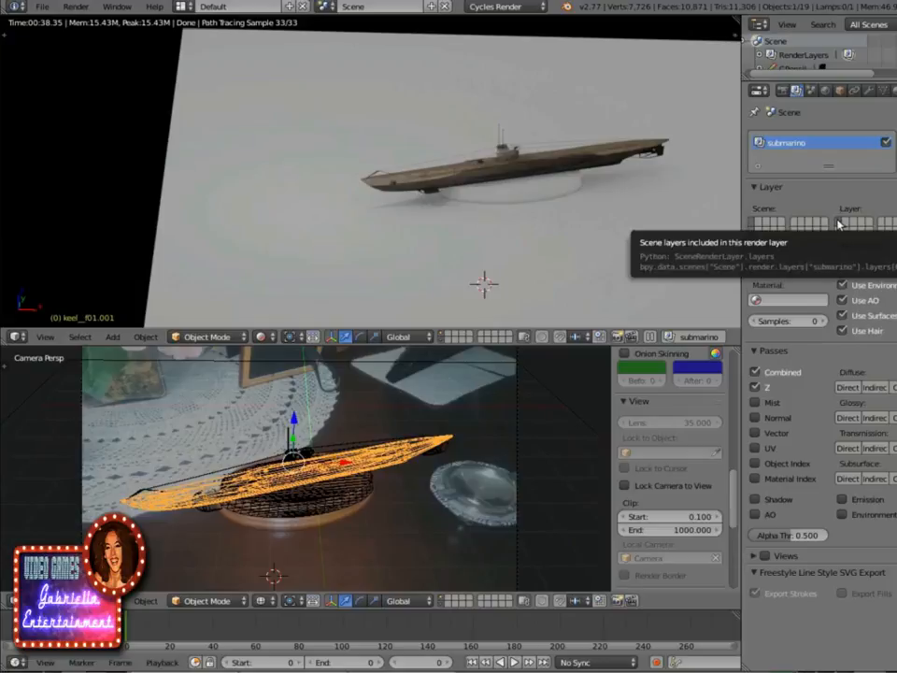
Step: Add a second render layer named "shadows" and restrict it to the table and disc's scene layer
click(894, 142)
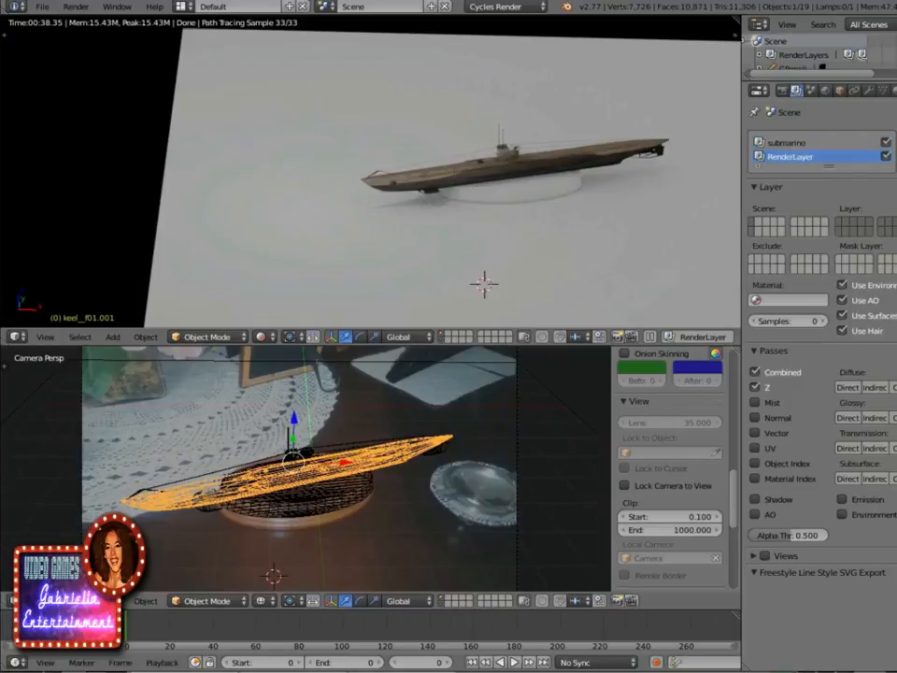
double_click(832, 155)
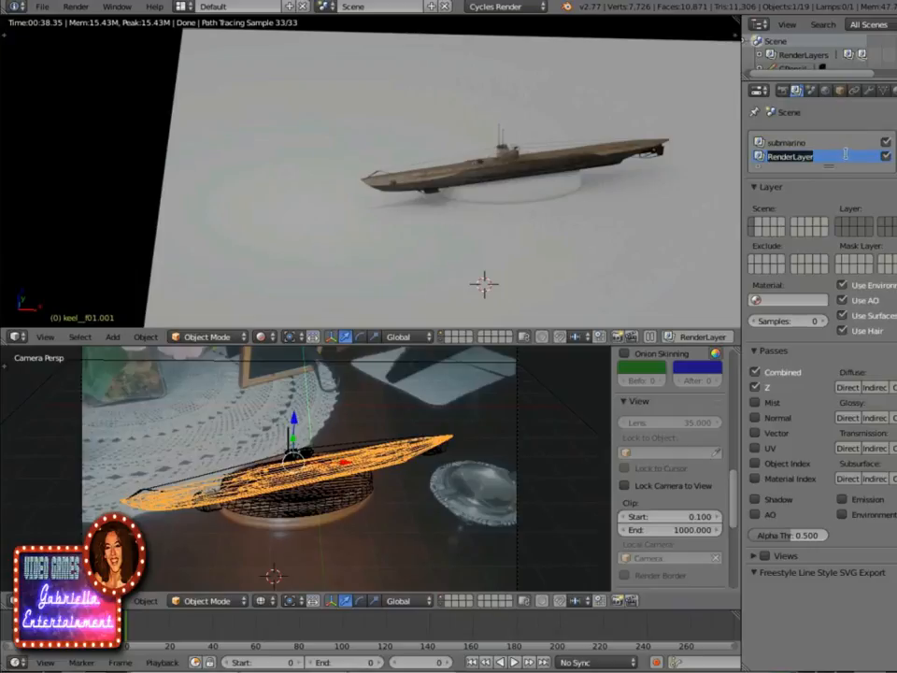
text(shadows)
key(Return)
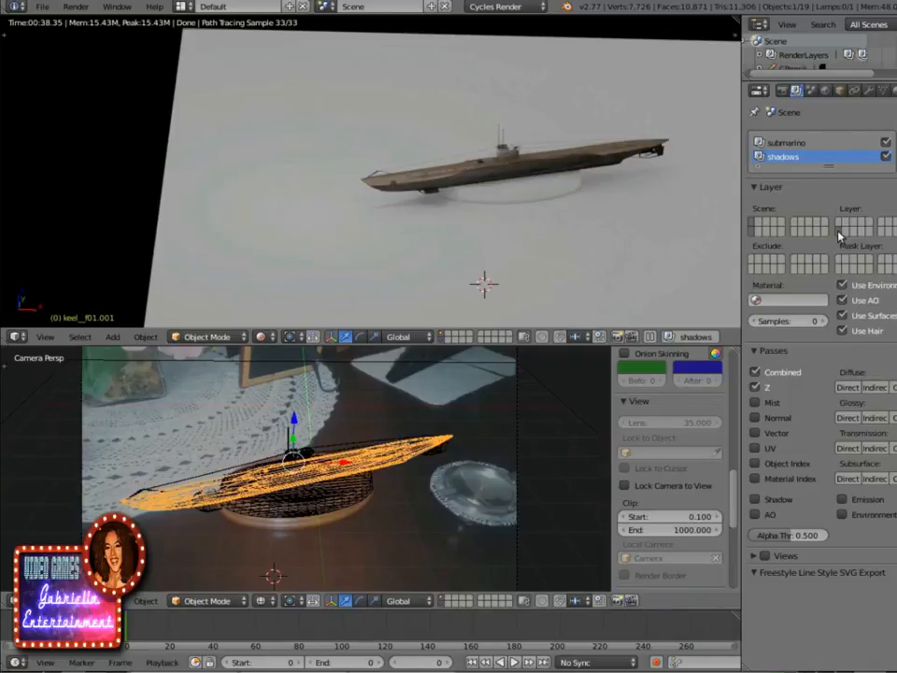
Step: Show only the table and disc's scene layer, and enable the Shadow and AO passes for the shadows render layer
click(752, 234)
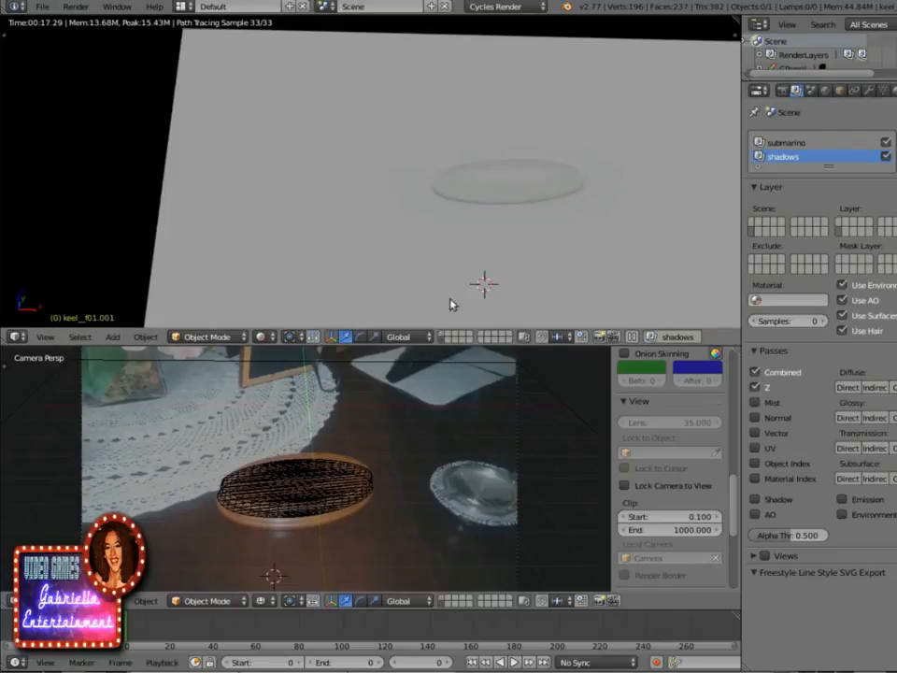
click(755, 501)
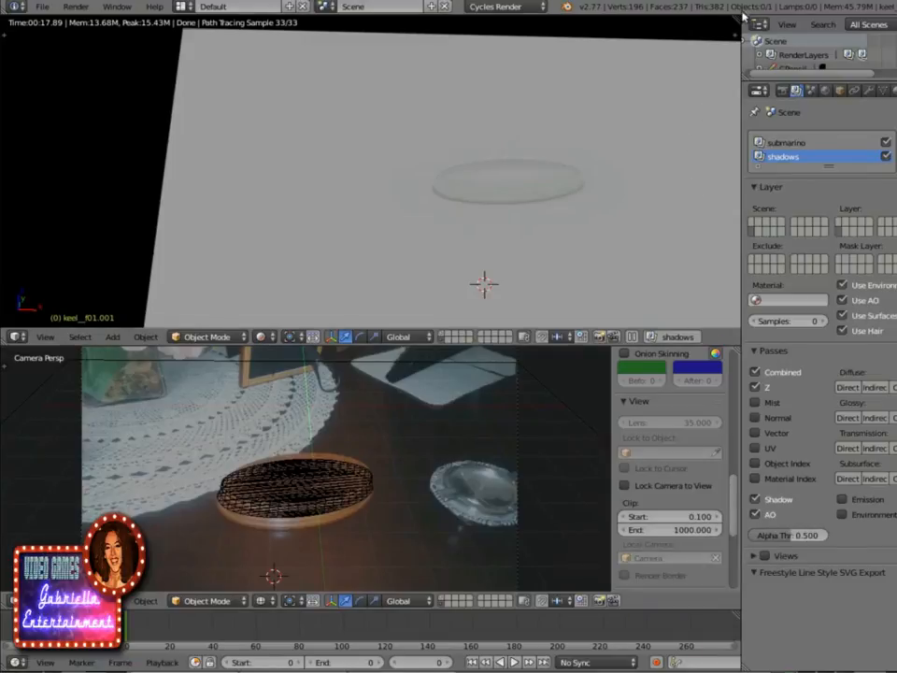
Step: Split the upper 3D view in two and turn the new area into a compositing node editor without its properties sidebar
drag(743, 16, 327, 56)
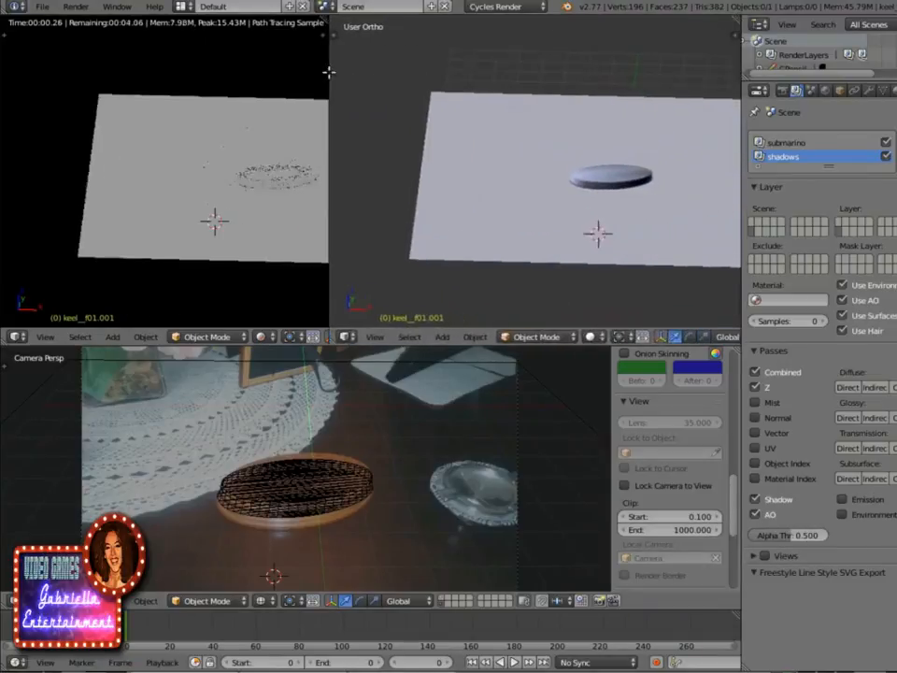
click(346, 337)
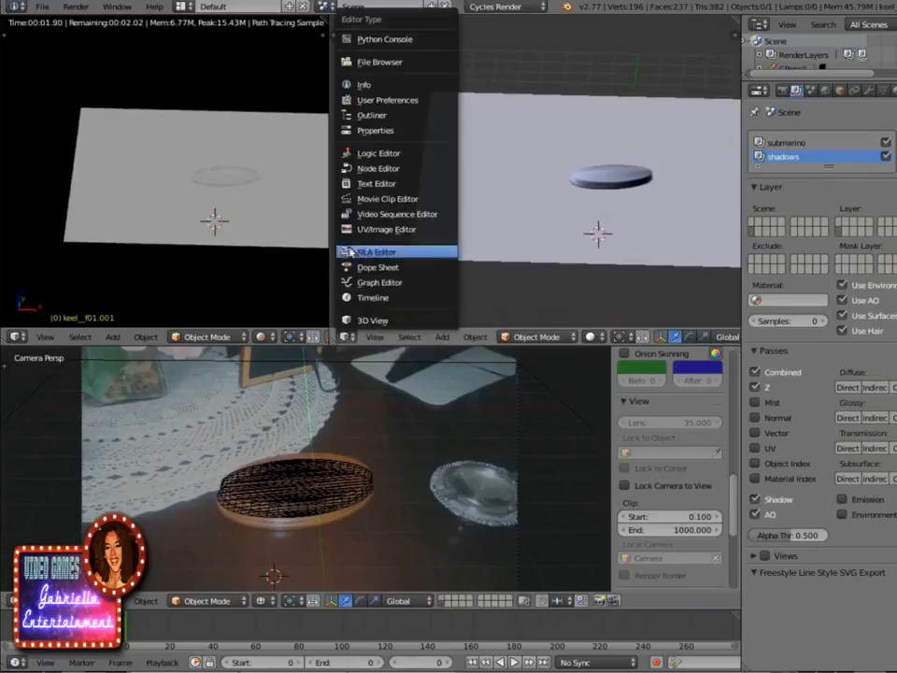
click(361, 170)
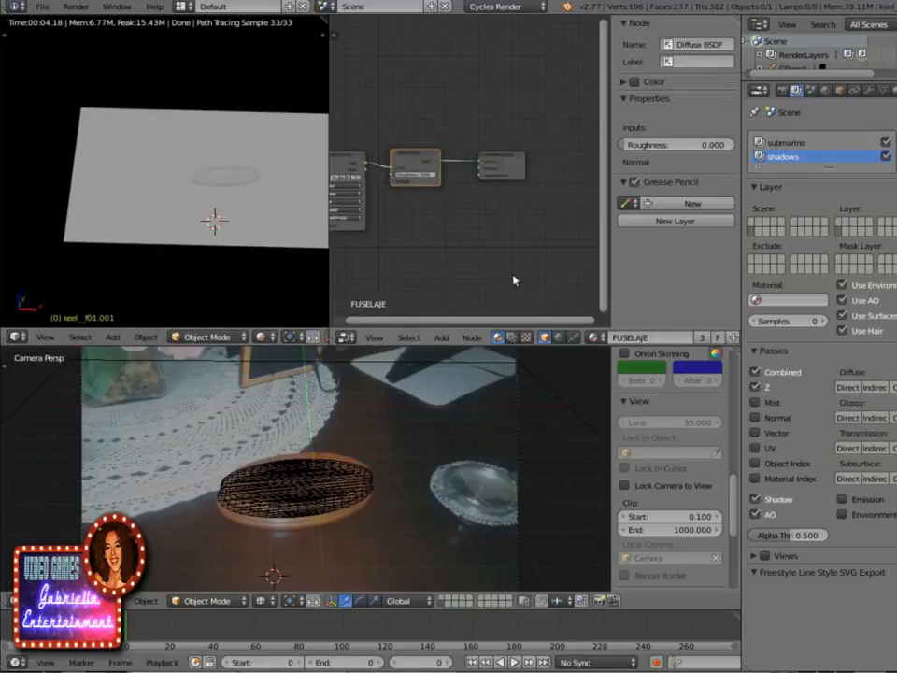
click(511, 337)
drag(609, 281, 712, 281)
scroll(533, 279, down, 2)
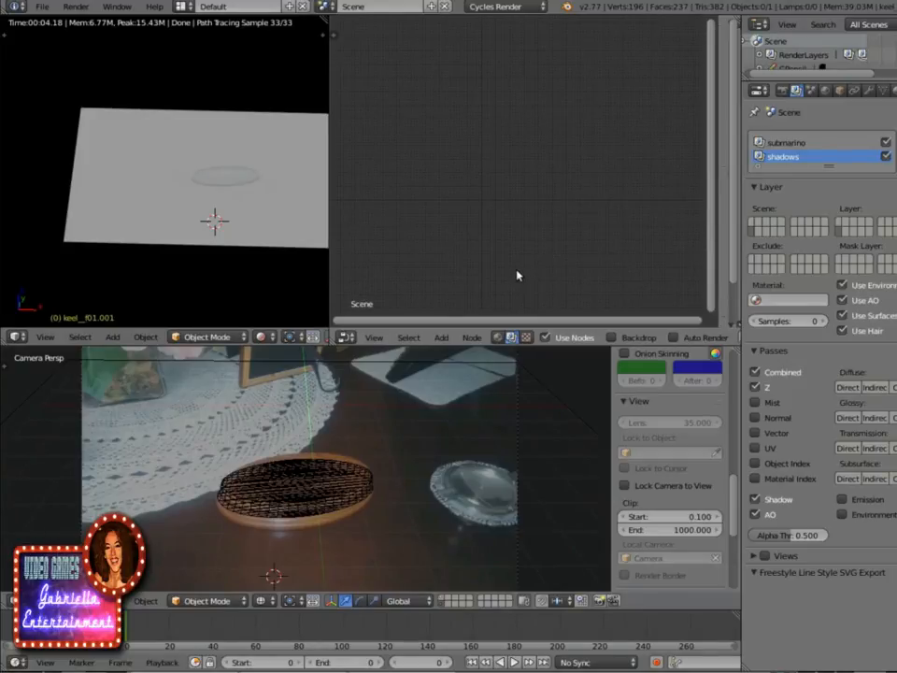
Step: Add a Render Layers node to the compositing node tree
click(443, 338)
mouse_move(487, 305)
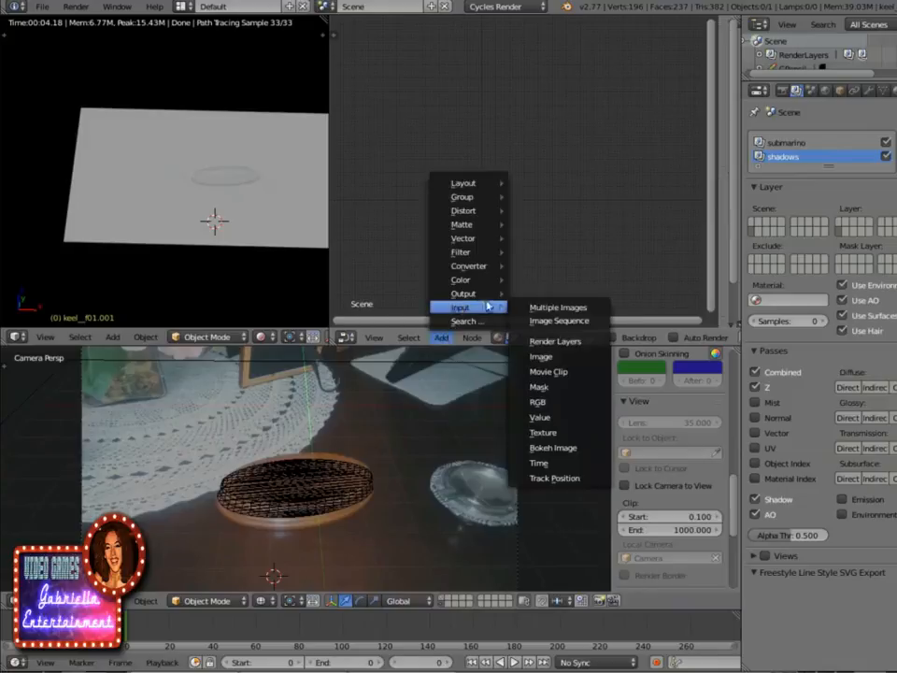
click(537, 341)
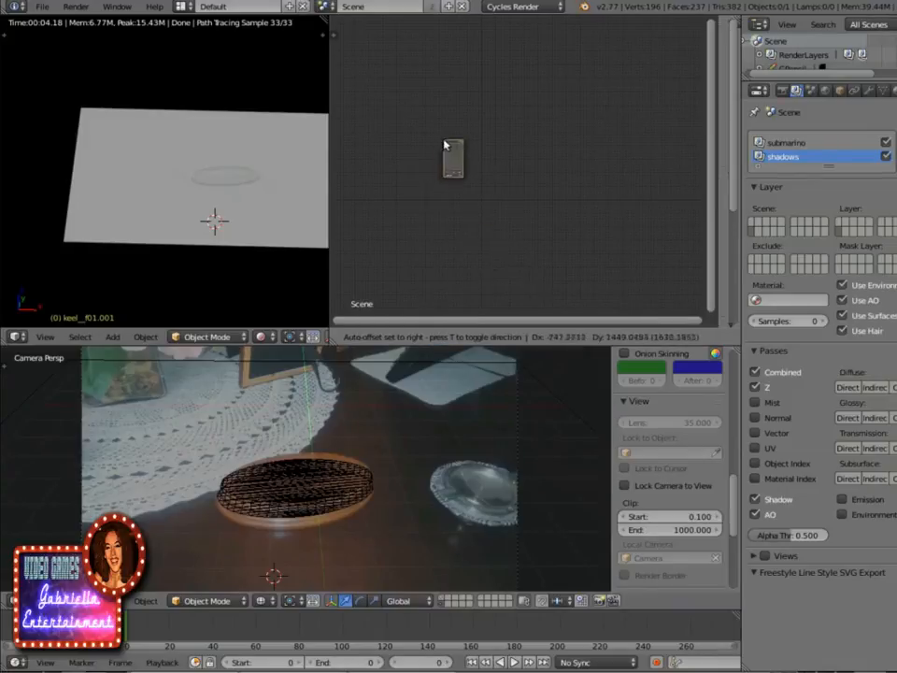
click(448, 149)
scroll(458, 167, up, 4)
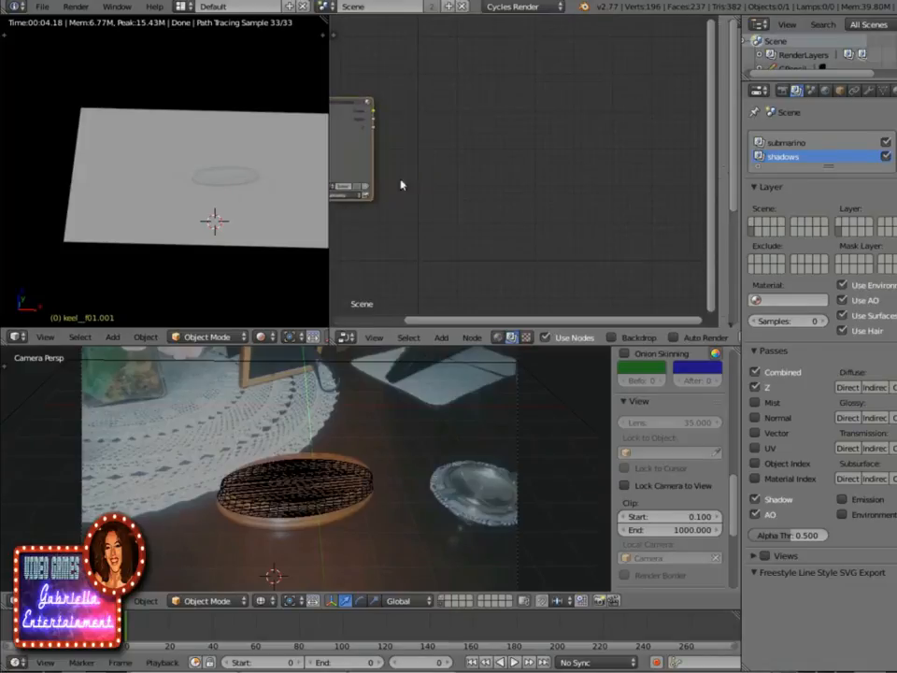
middle_drag(401, 184, 487, 177)
scroll(489, 179, up, 2)
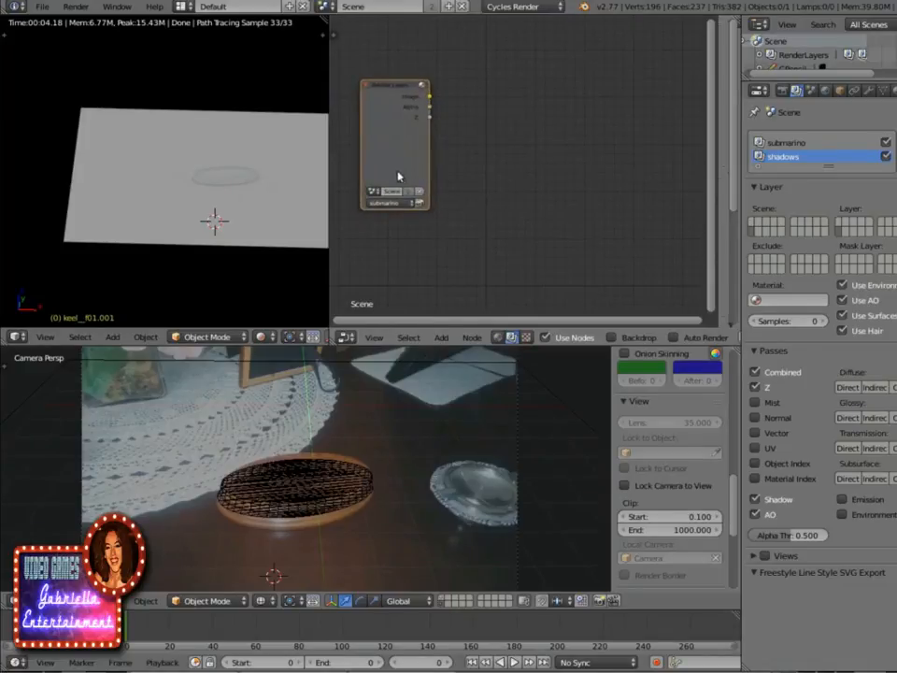
Step: Add a Viewer node fed by the Render Layers node's Image output, and enable Backdrop and Auto Render
click(441, 337)
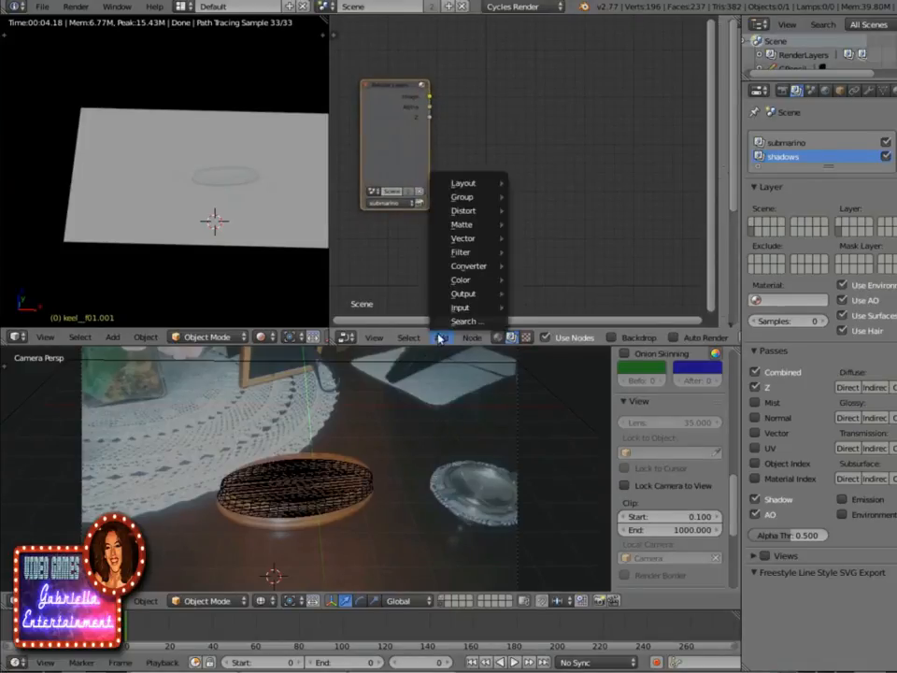
mouse_move(471, 296)
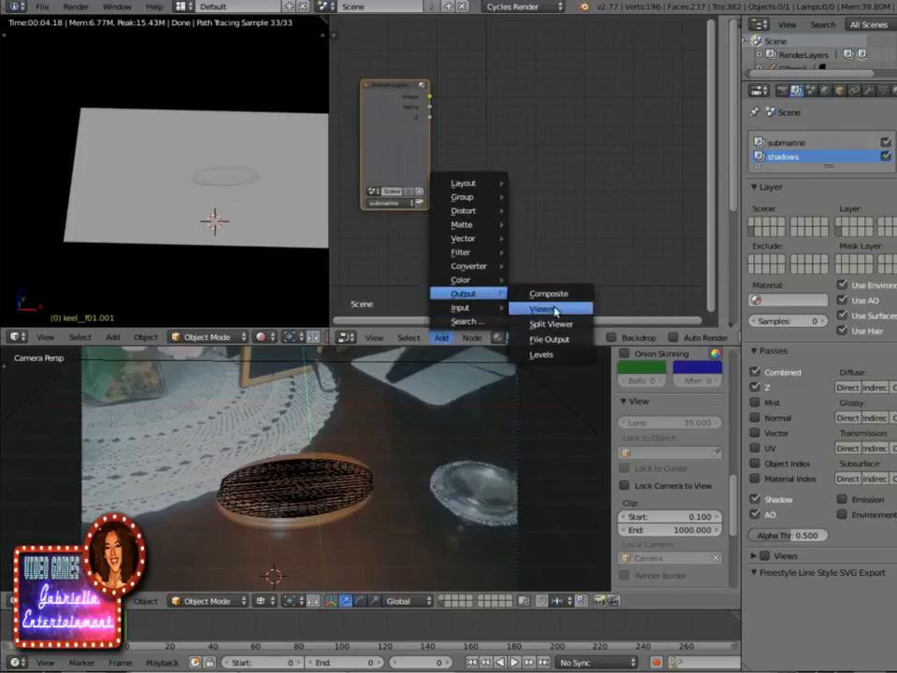
click(537, 308)
click(612, 129)
drag(429, 96, 612, 153)
scroll(599, 225, down, 1)
scroll(599, 224, down, 1)
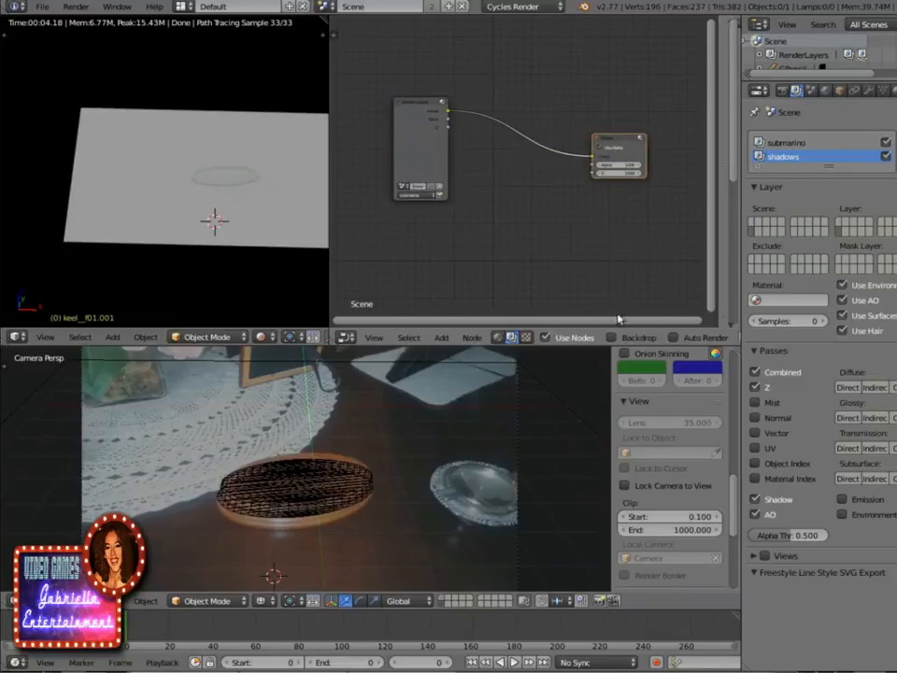
click(611, 337)
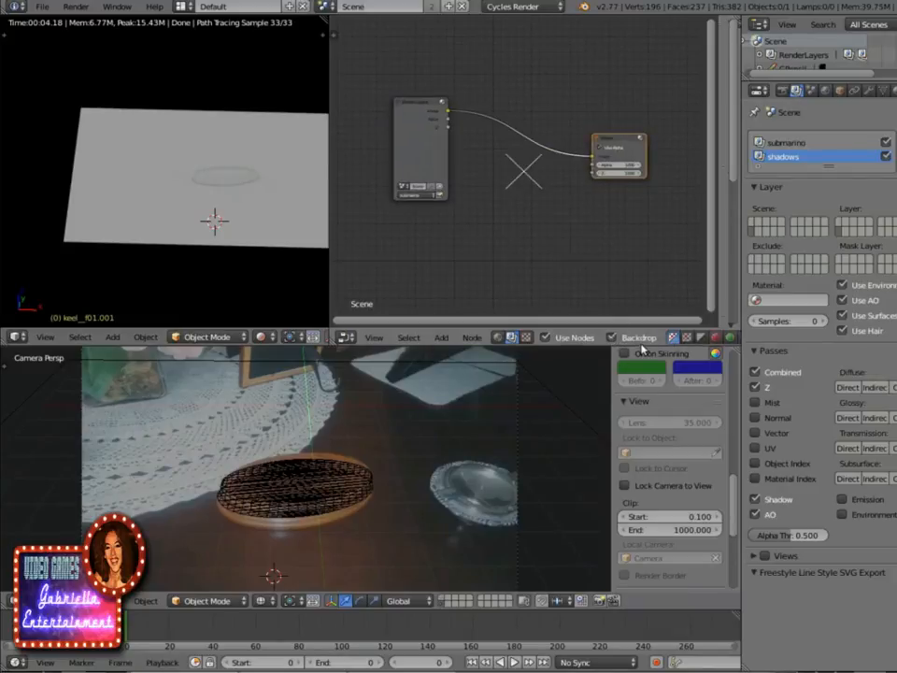
scroll(620, 338, right, 3)
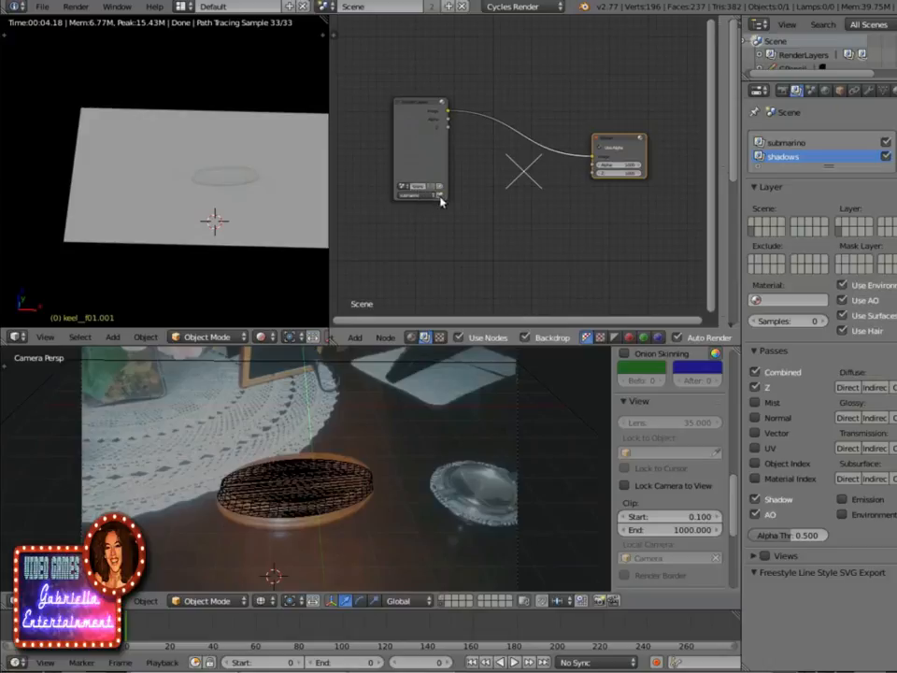
Step: Make the node editor area taller so the whole enlarged Render Layers node fits in it
scroll(452, 177, up, 4)
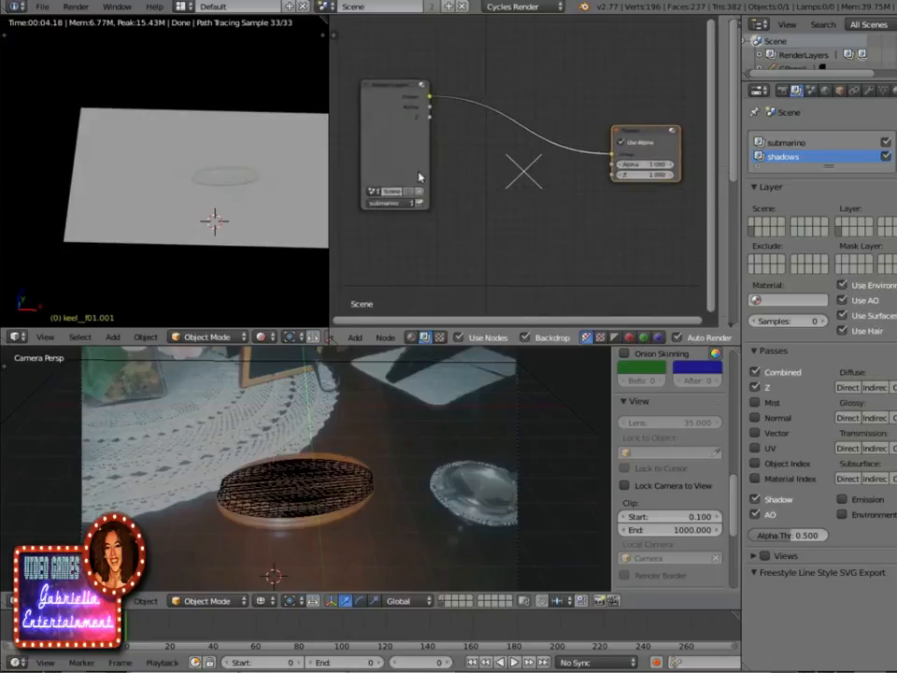
scroll(542, 213, up, 4)
middle_drag(485, 167, 485, 206)
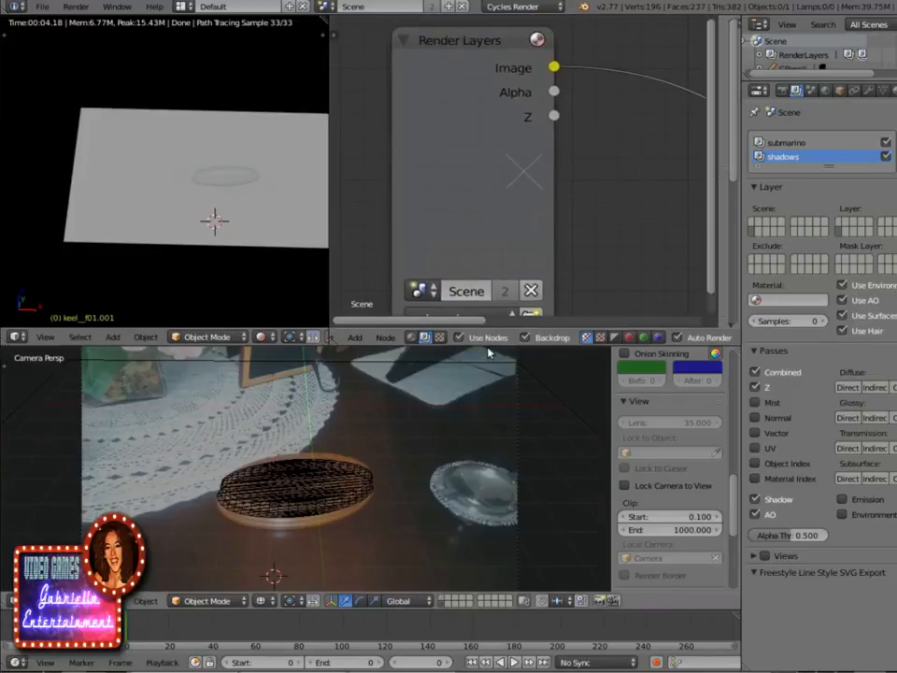
drag(491, 330, 517, 445)
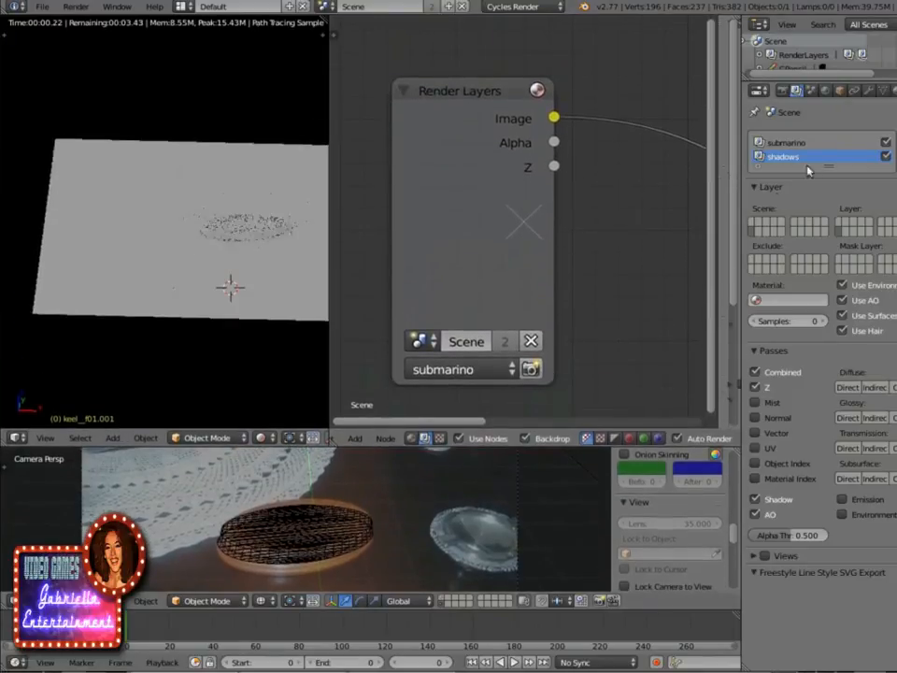
Step: Select the submarino render layer and toggle its Z pass off and on to compare the Render Layers node's outputs
click(809, 144)
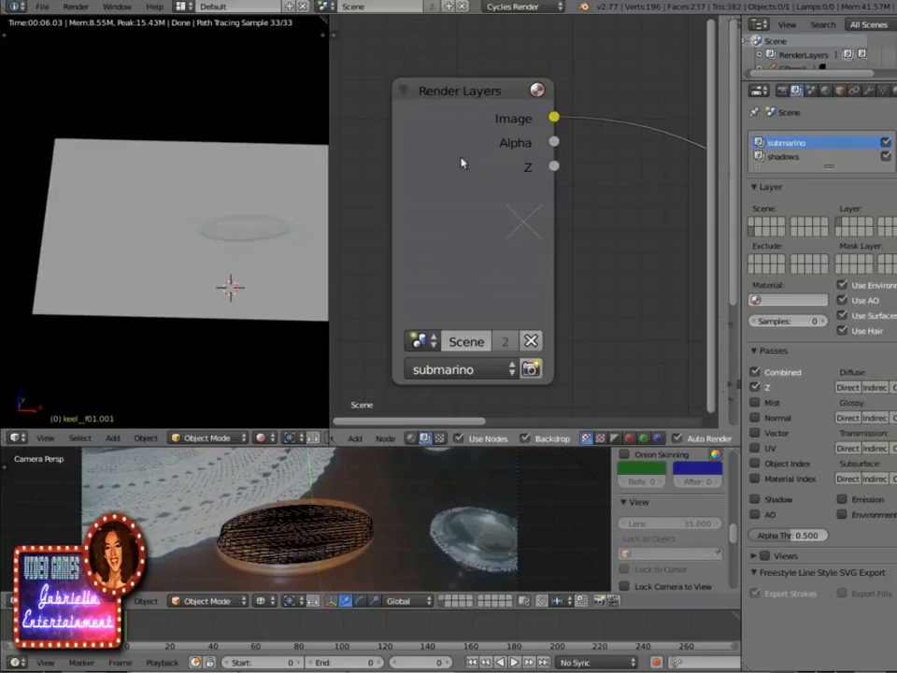
click(755, 386)
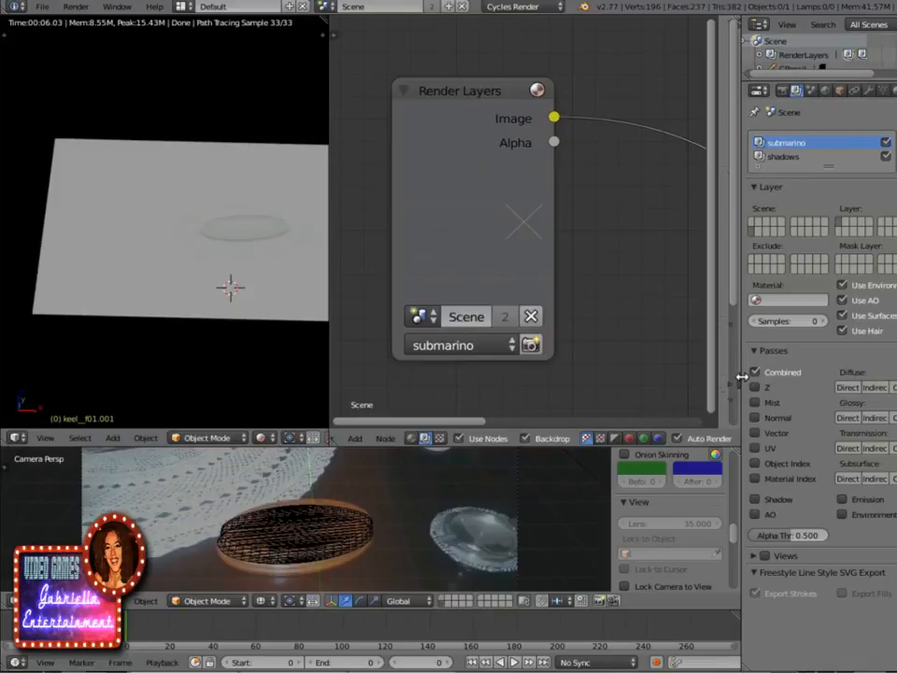
click(755, 388)
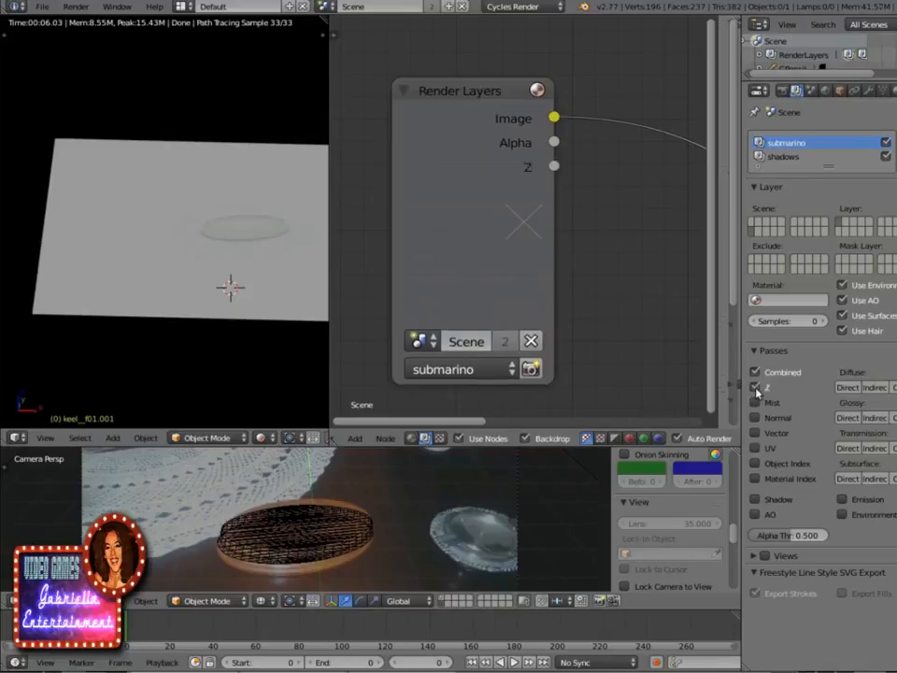
click(755, 388)
click(755, 387)
click(755, 387)
click(755, 387)
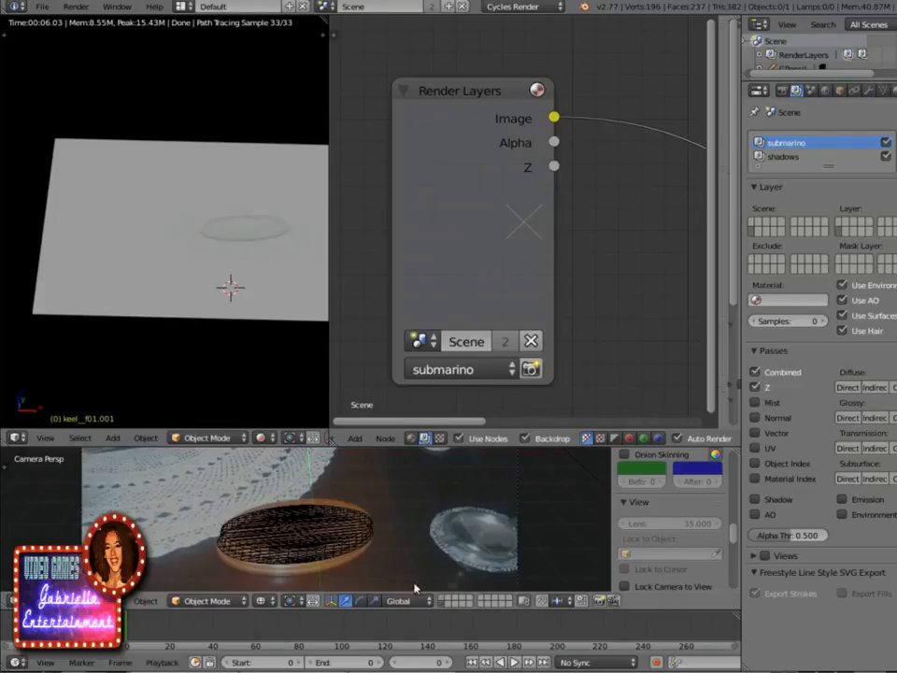
Step: Enable the Shadow and AO passes for the submarino render layer and try pulling a link from the Shadow output
click(755, 499)
click(755, 515)
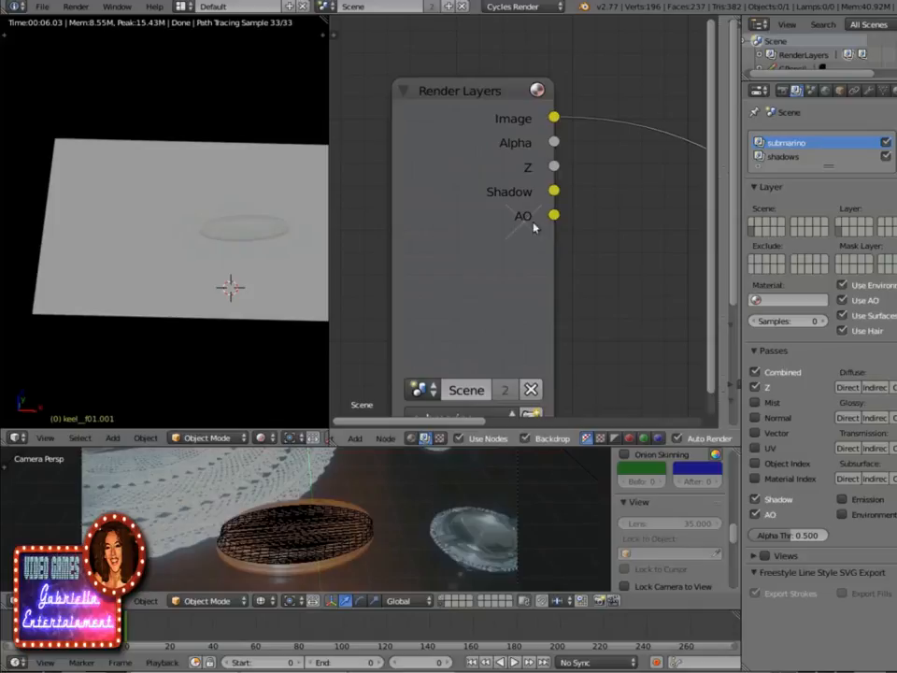
drag(553, 191, 610, 200)
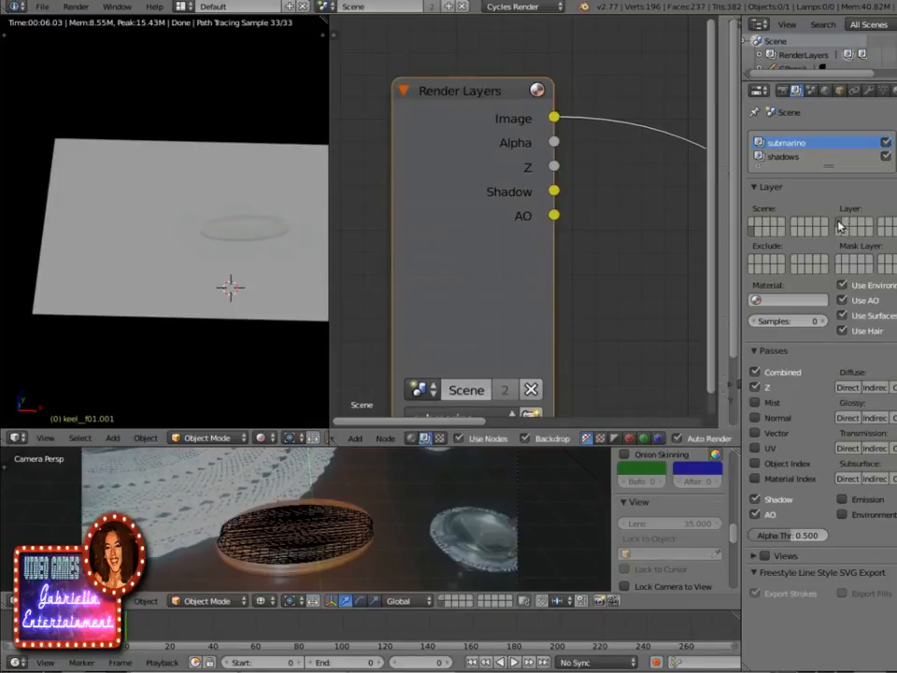
Step: Show the submarine's scene layer together with the table and disc's layer, and disable the submarino render layer's Shadow and AO passes
click(751, 223)
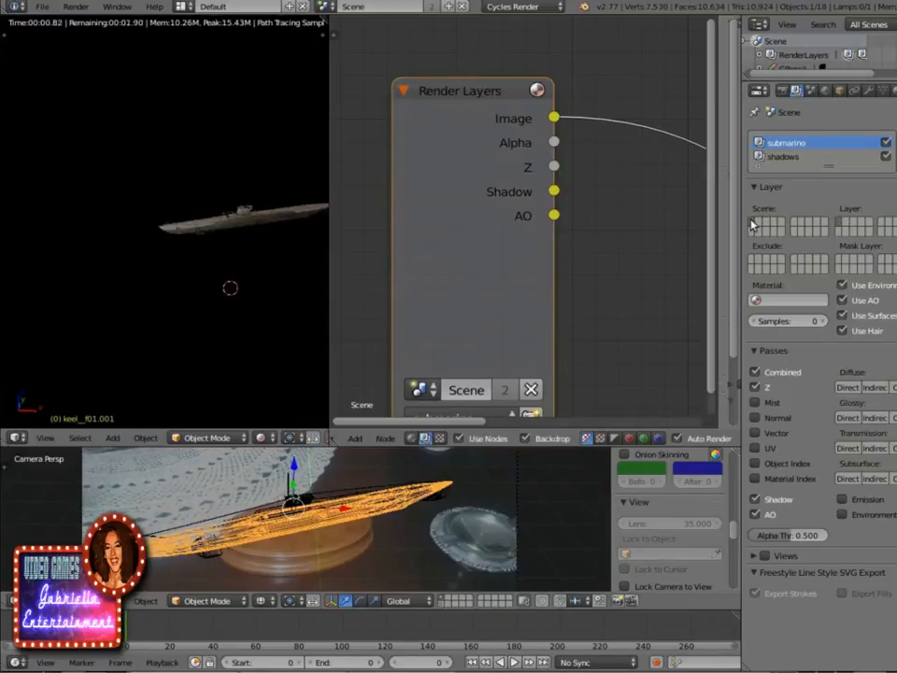
shift+click(751, 232)
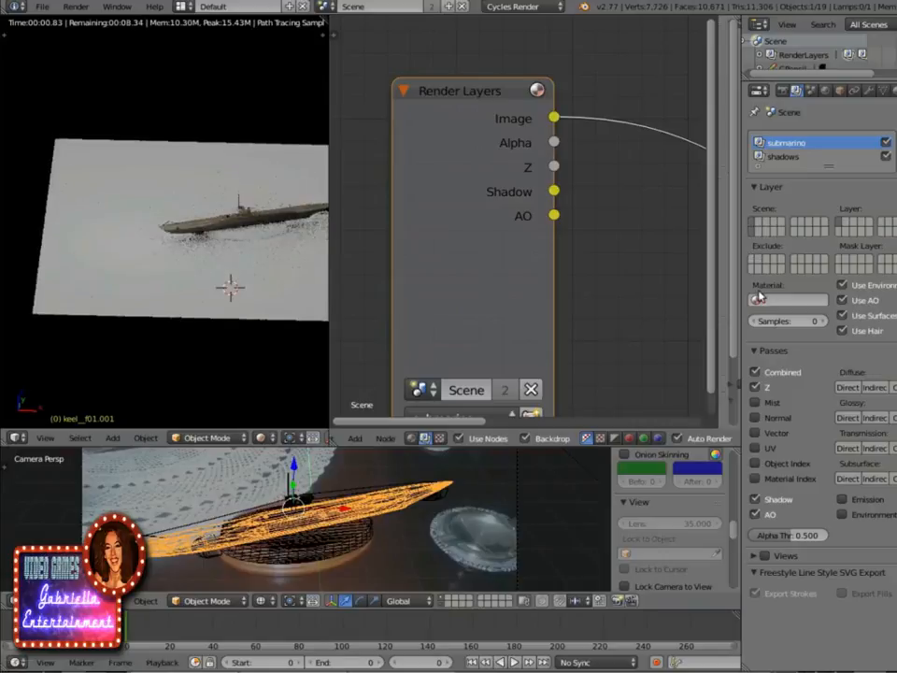
click(754, 499)
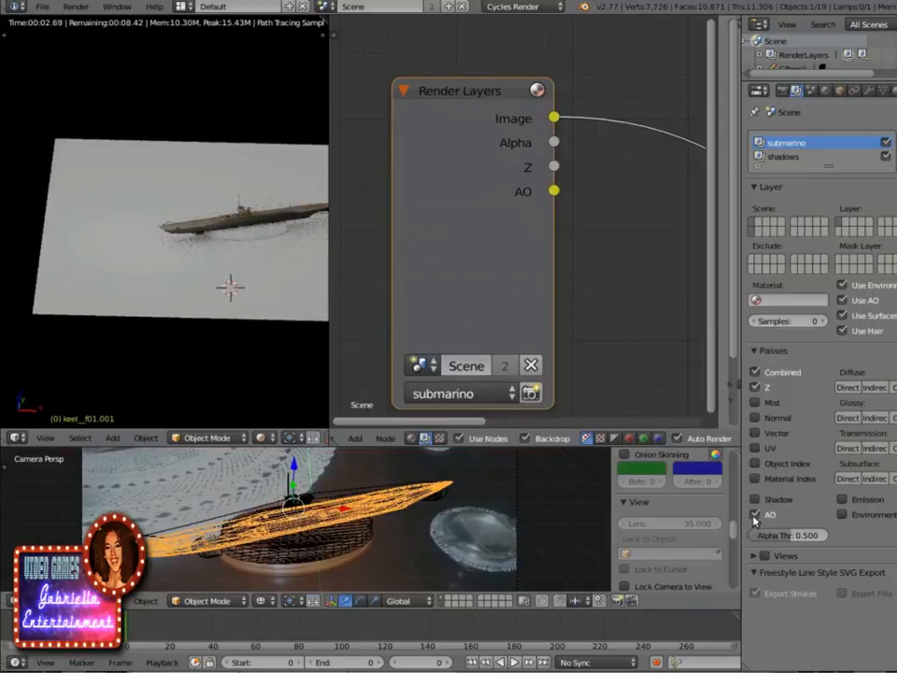
click(754, 514)
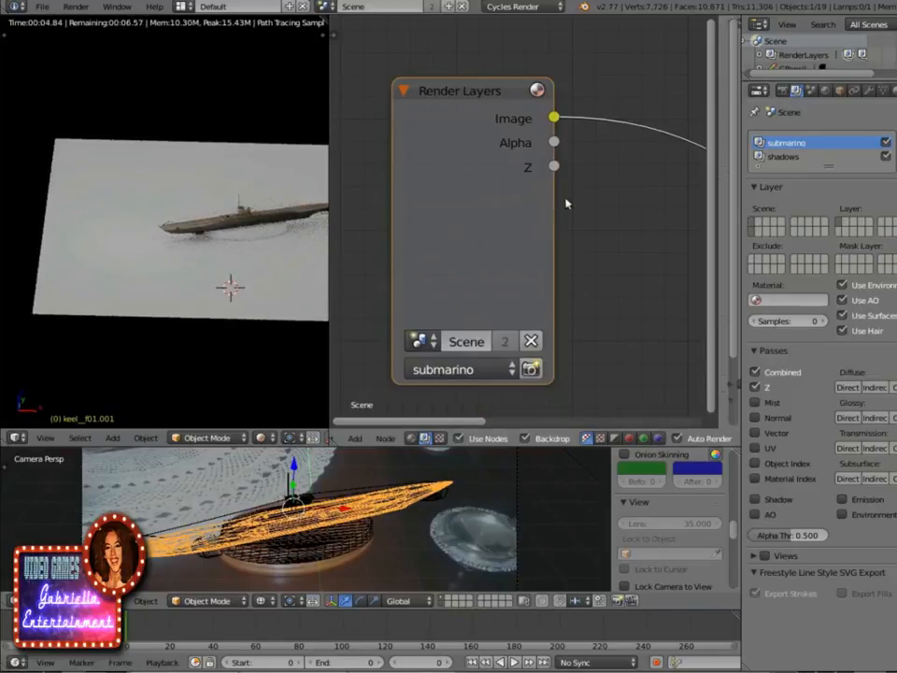
Step: Review which passes are enabled for the shadows render layer
scroll(564, 206, down, 3)
scroll(561, 220, down, 2)
middle_drag(617, 266, 541, 275)
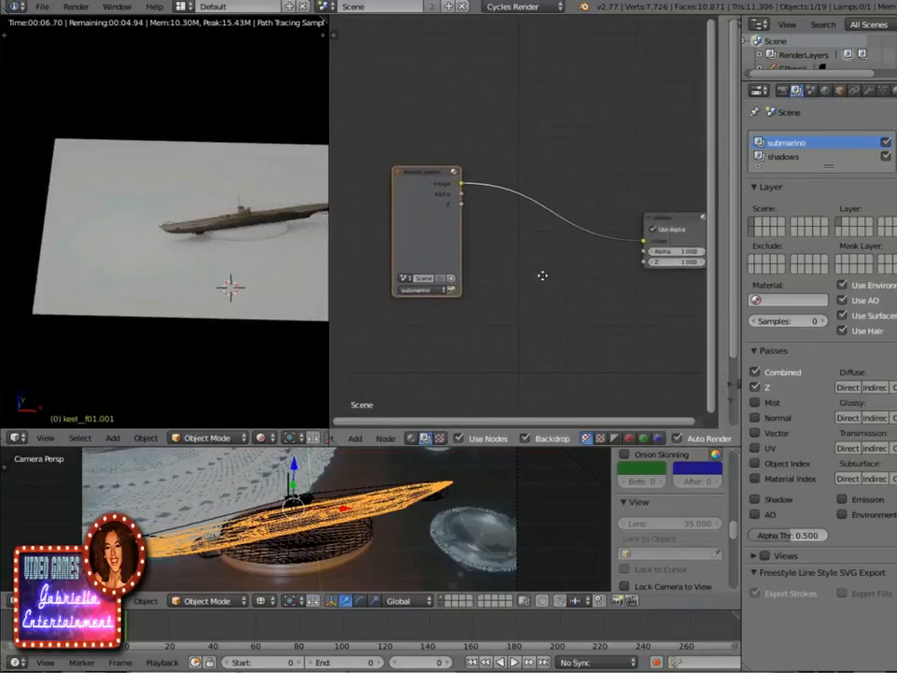
scroll(538, 277, down, 1)
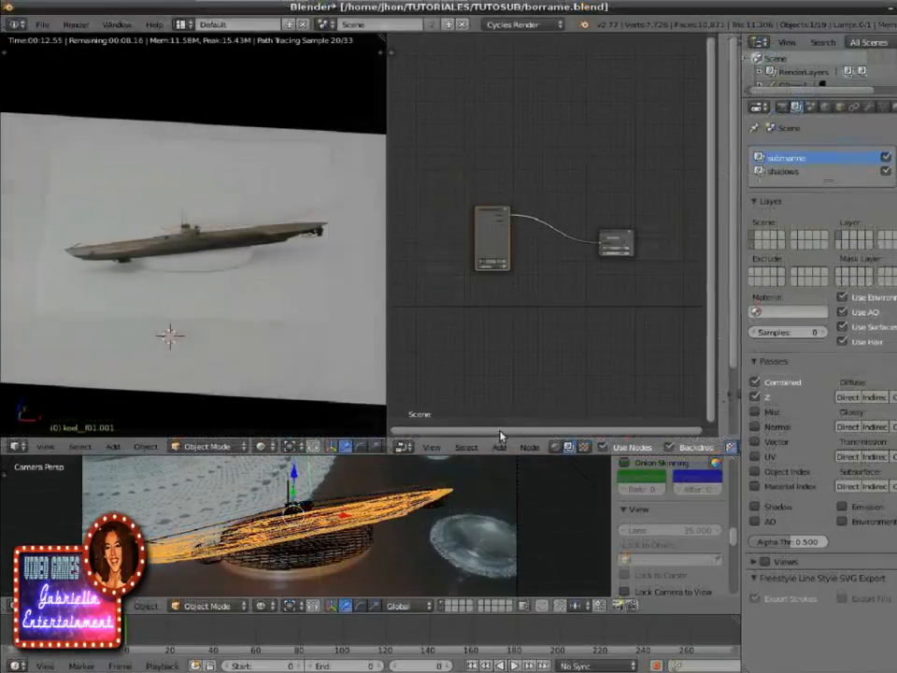
click(783, 172)
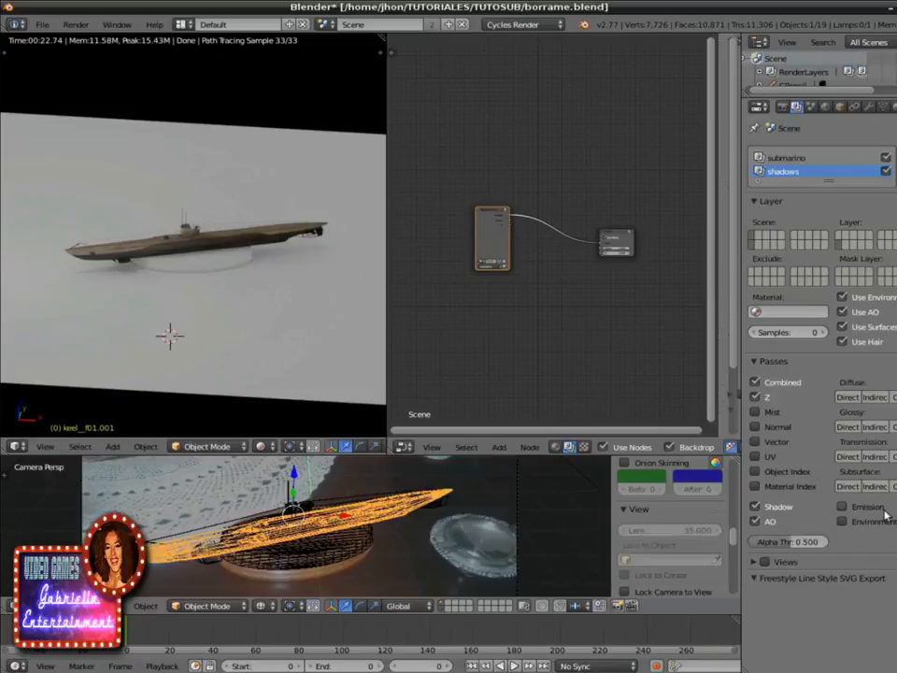
click(756, 521)
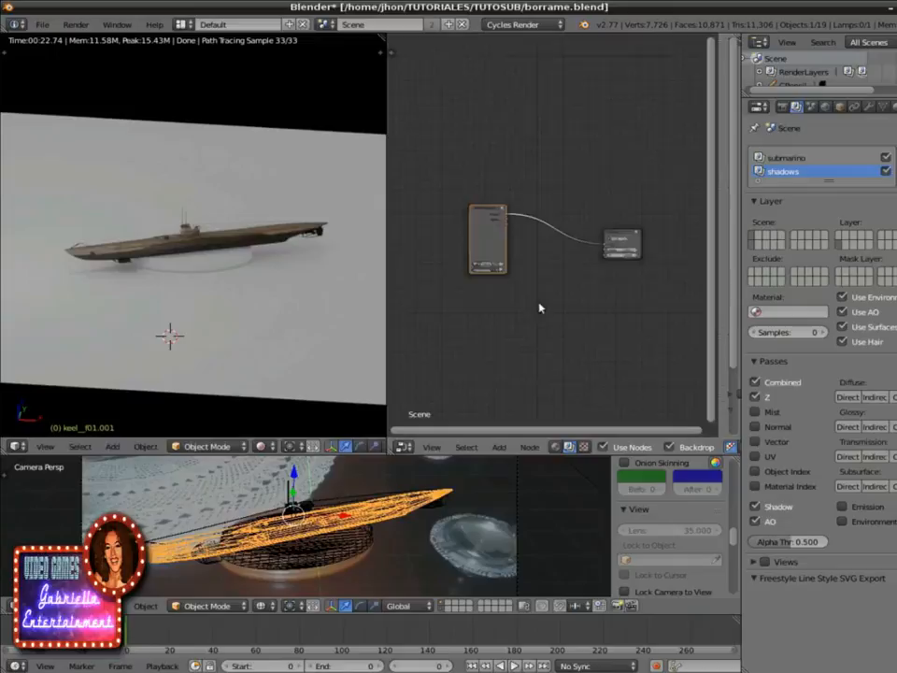
scroll(538, 306, up, 2)
Step: Widen the rendered 3D view to examine the submarine's shadows on the table and disc, and narrow it again
drag(387, 340, 594, 361)
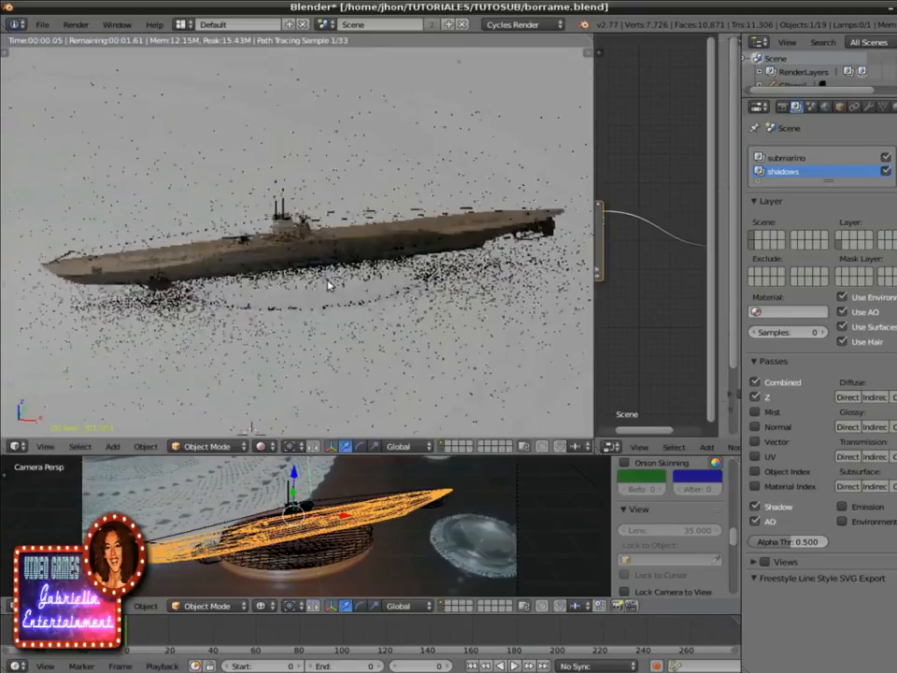
middle_drag(329, 285, 225, 280)
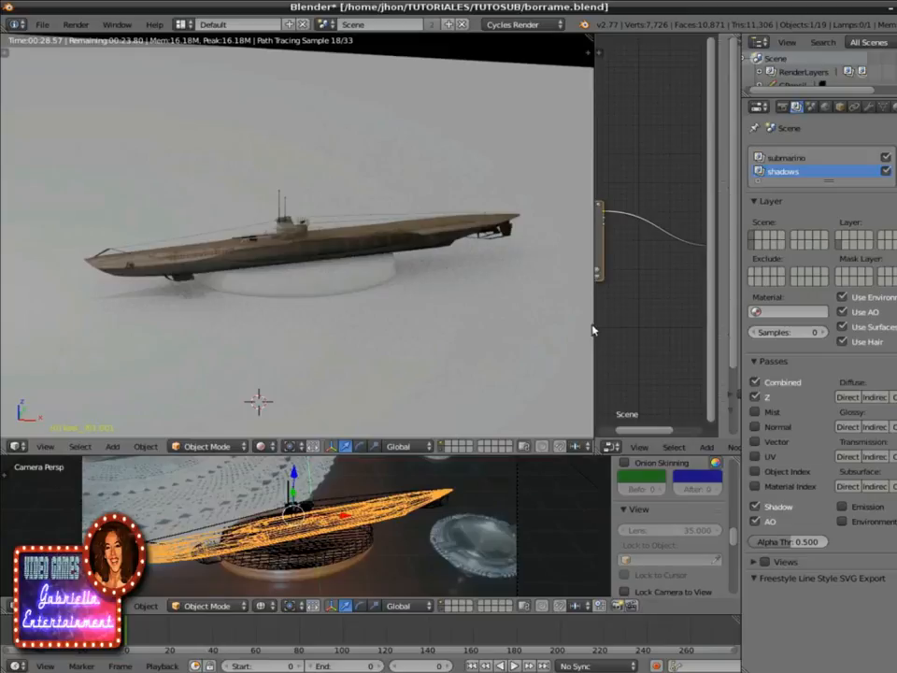
drag(594, 326, 433, 338)
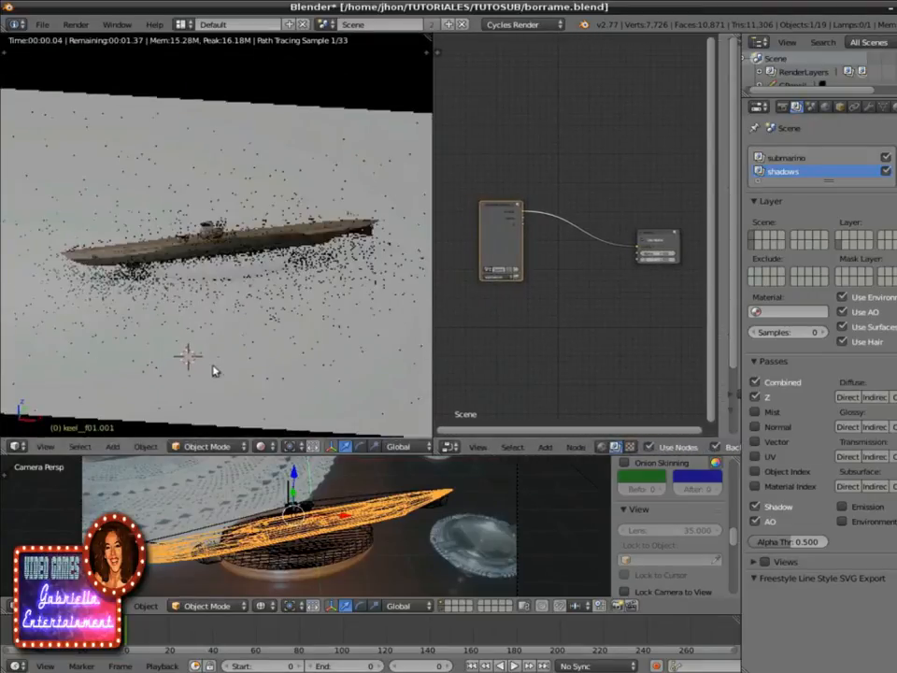
Step: Widen the node editor and move the Render Layers and Viewer nodes upward to free space below them
click(503, 212)
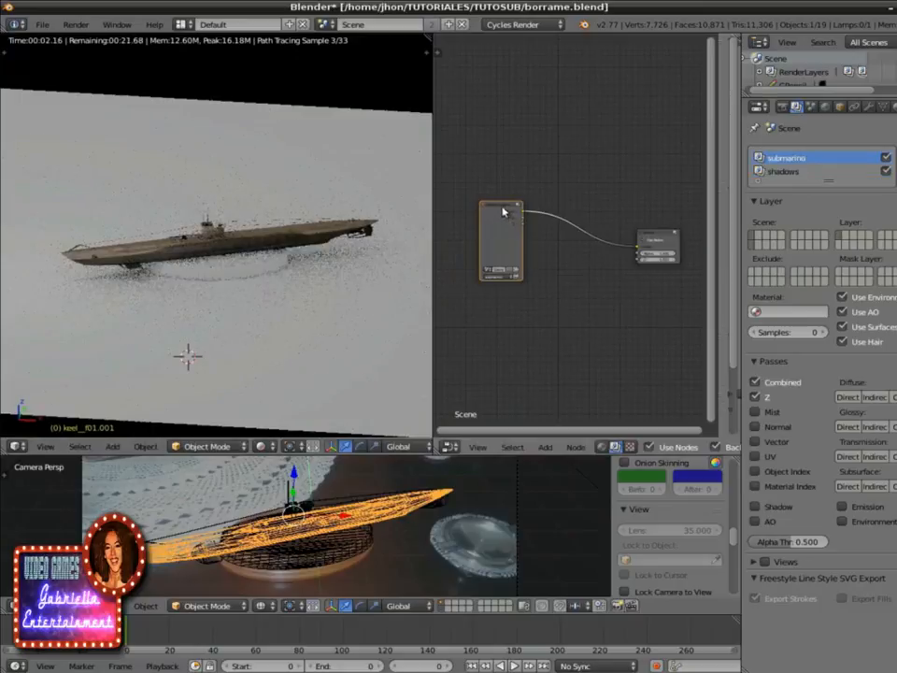
drag(502, 212, 501, 151)
drag(433, 200, 331, 204)
scroll(439, 201, up, 3)
drag(649, 243, 631, 183)
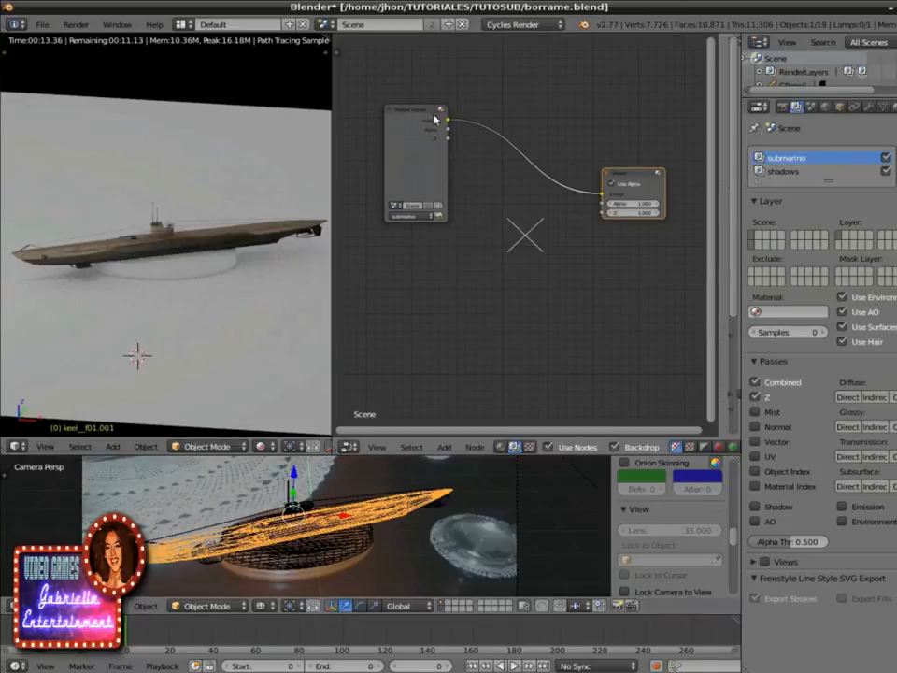
Step: Add a second Render Layers node beneath the first one and set it to the shadows layer
drag(421, 113, 423, 86)
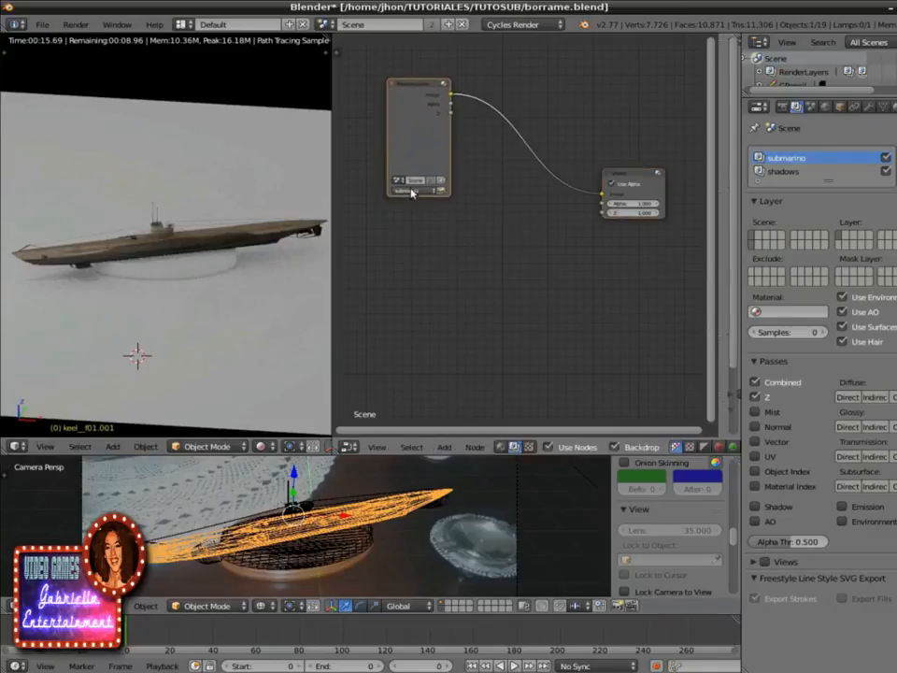
click(444, 447)
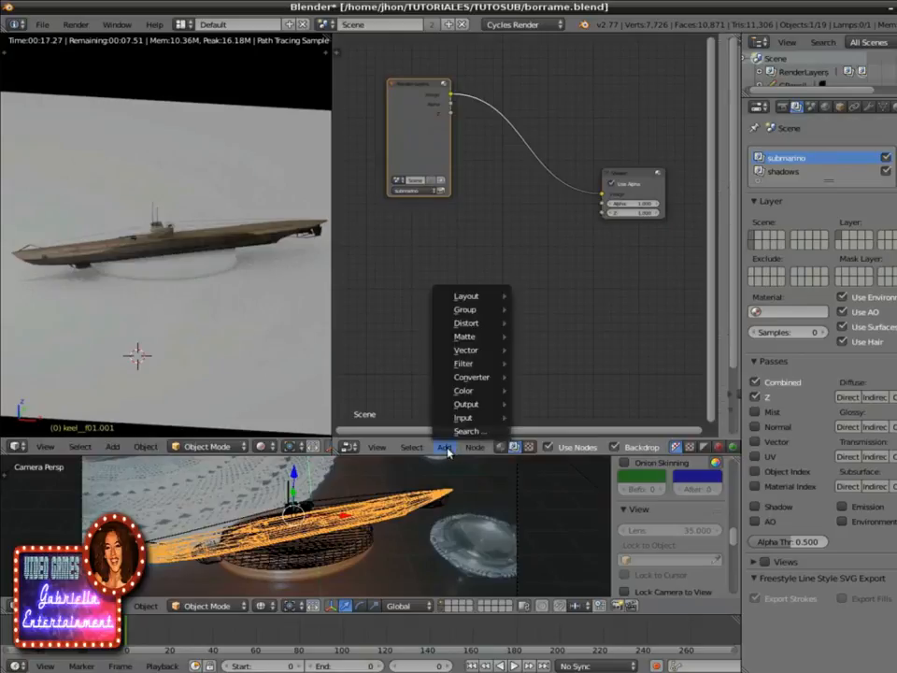
mouse_move(459, 419)
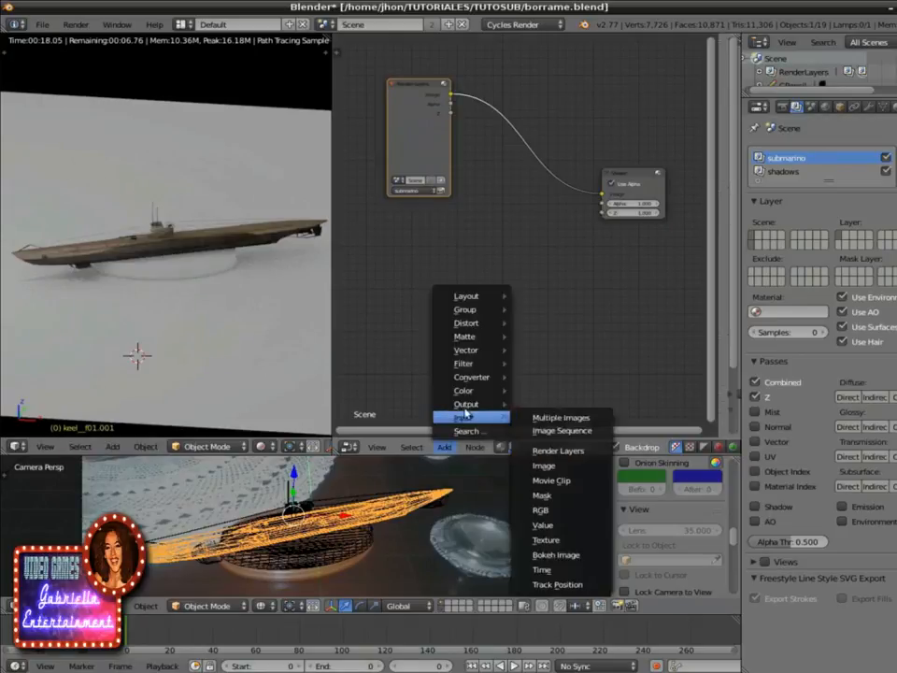
click(547, 450)
click(403, 245)
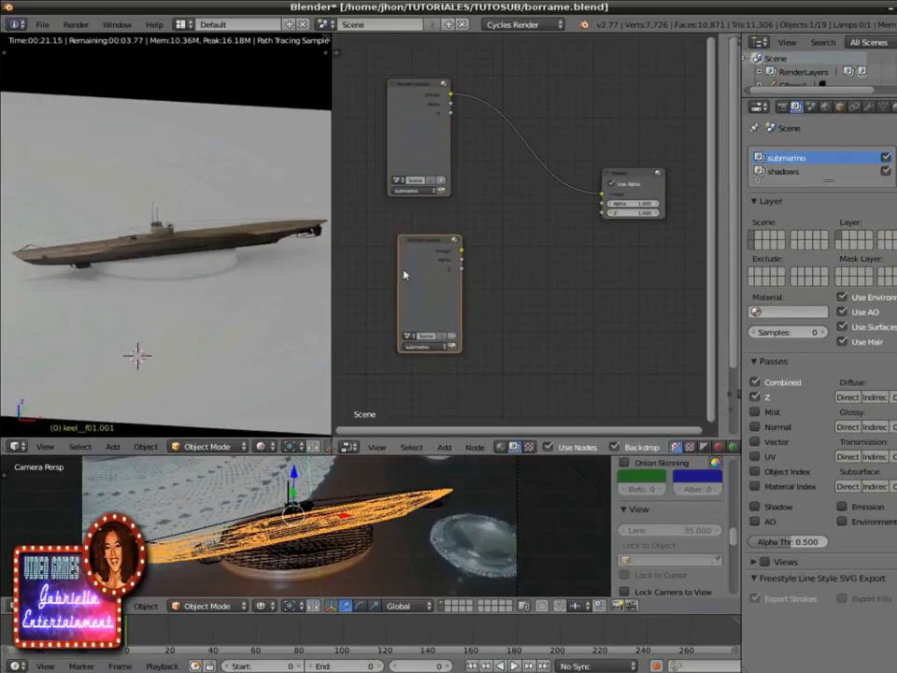
click(415, 349)
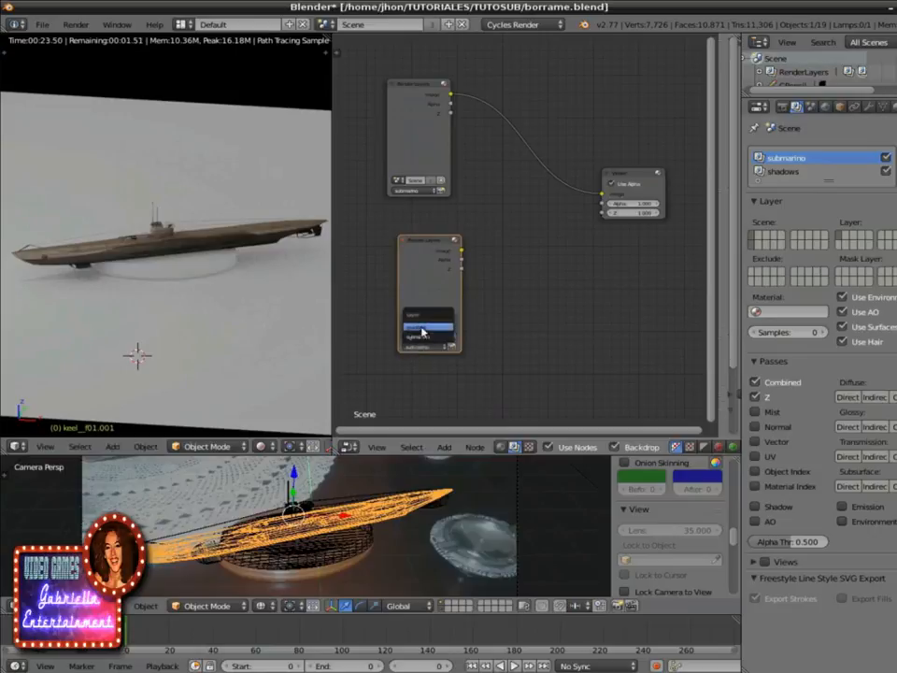
click(421, 331)
drag(419, 242, 395, 233)
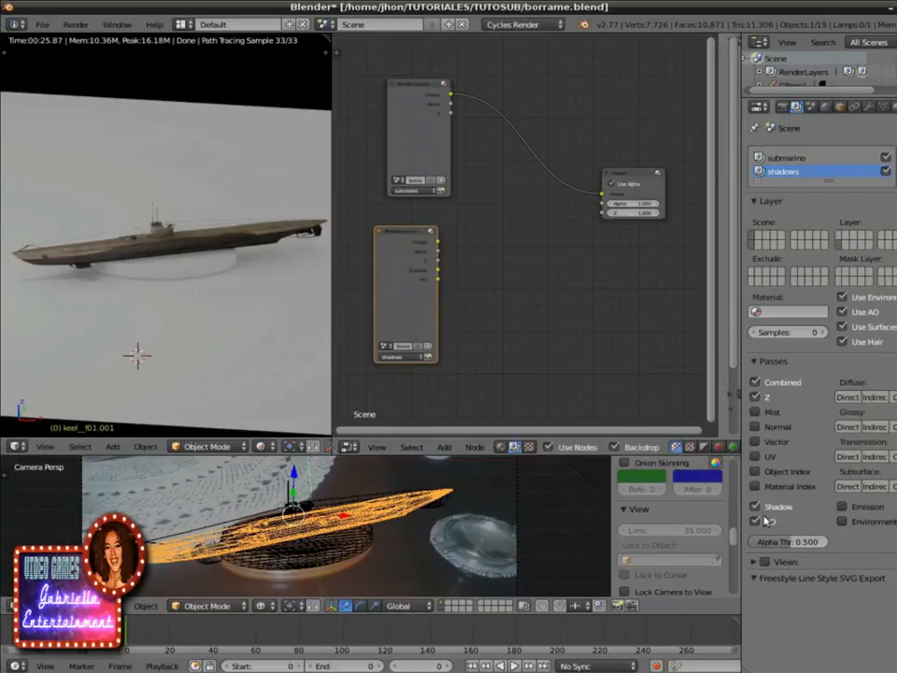
Step: Switch to the Compositing screen layout and display the scene's compositing nodes instead of the material nodes
click(181, 24)
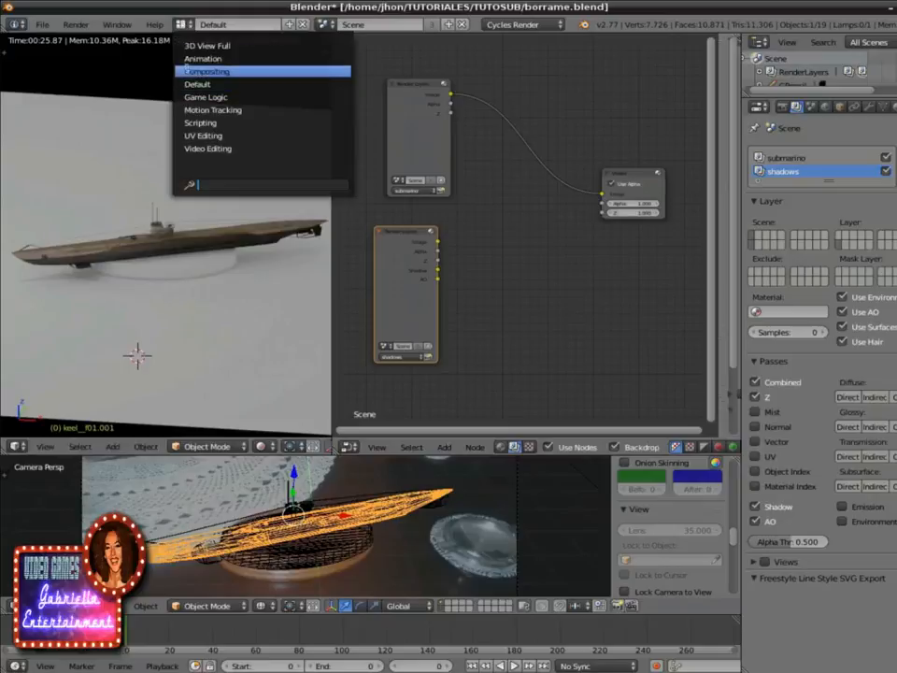
click(192, 72)
middle_drag(306, 160, 348, 122)
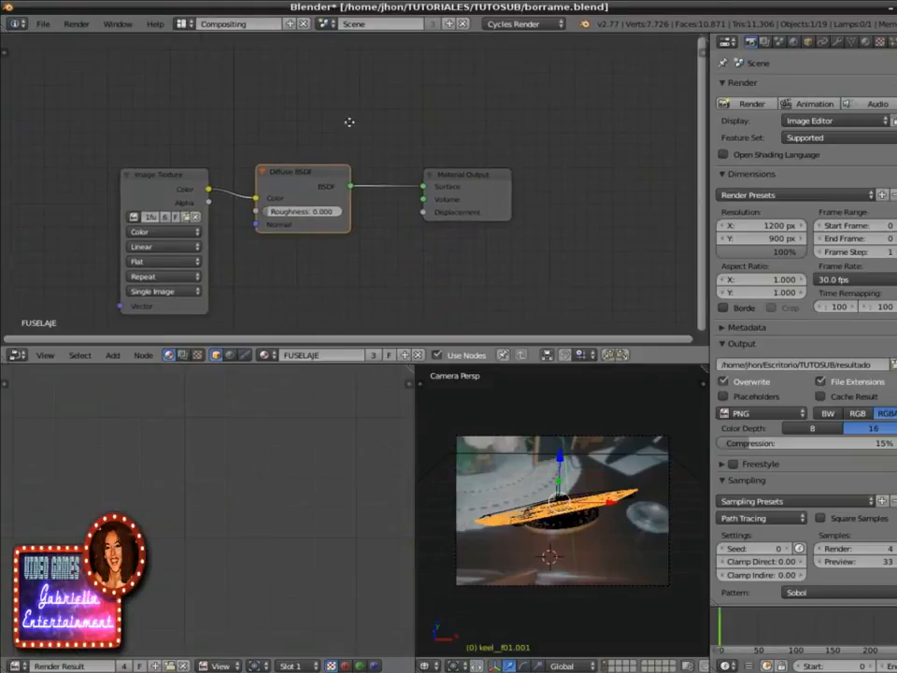
click(185, 357)
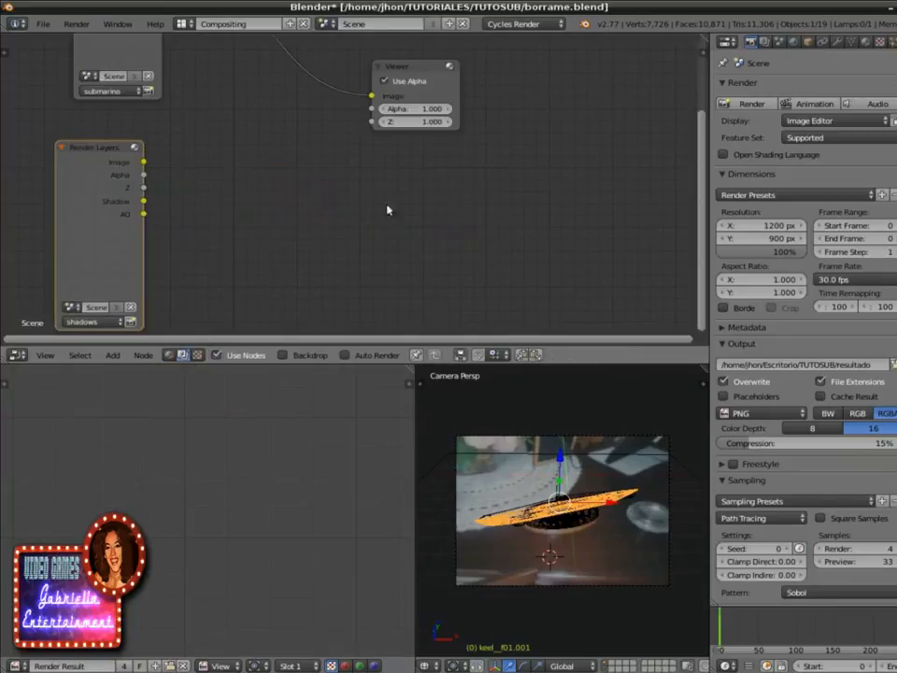
Step: Go back to the Default screen layout and return to the Compositing layout
click(183, 23)
click(193, 83)
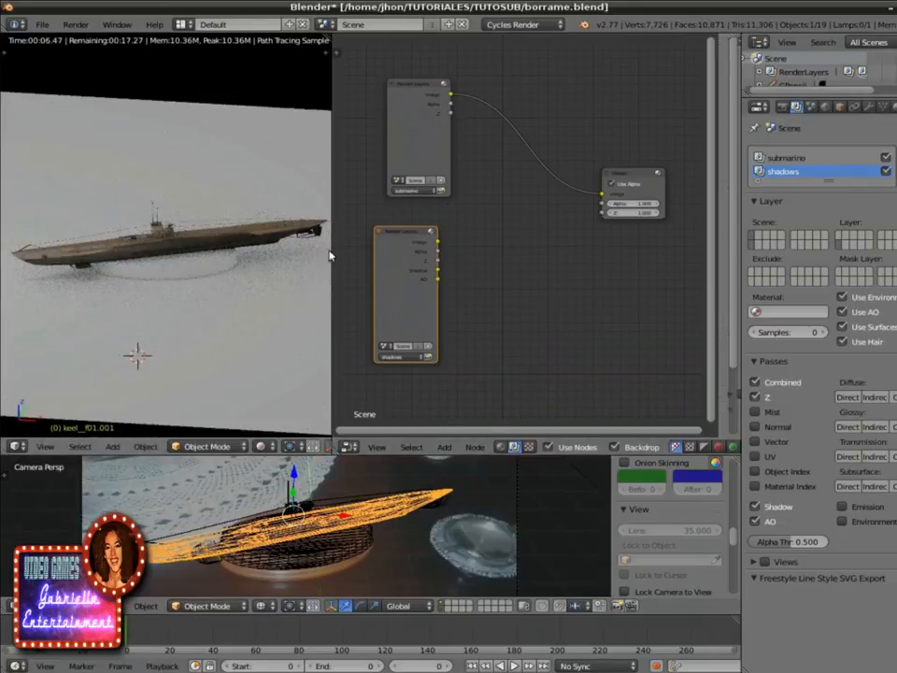
click(182, 23)
click(187, 72)
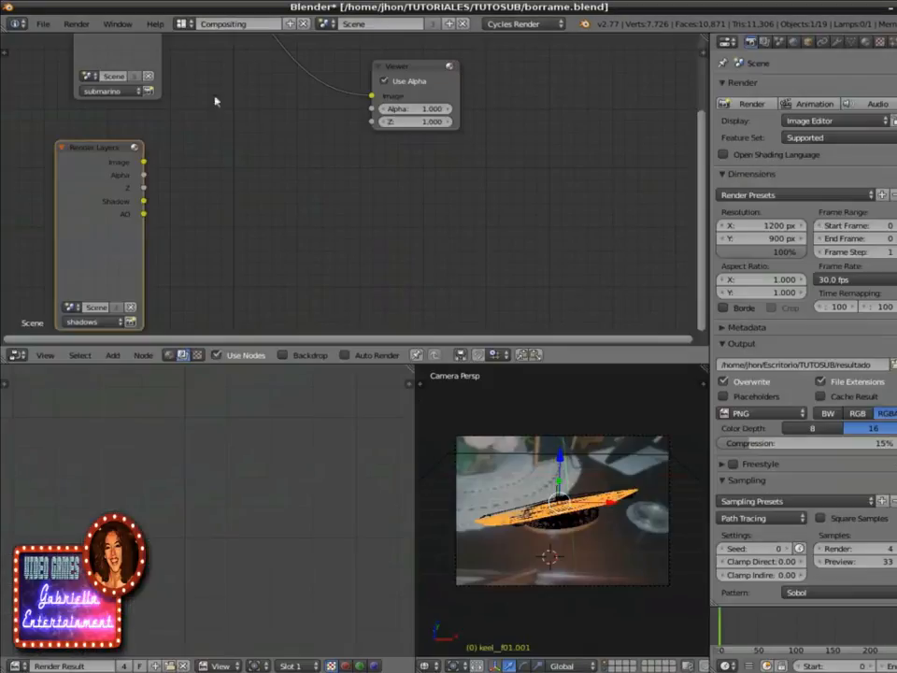
Step: Make the node editor taller so that both Render Layers nodes and the Viewer node fit in it
scroll(270, 177, down, 3)
middle_drag(297, 174, 313, 202)
scroll(314, 204, up, 1)
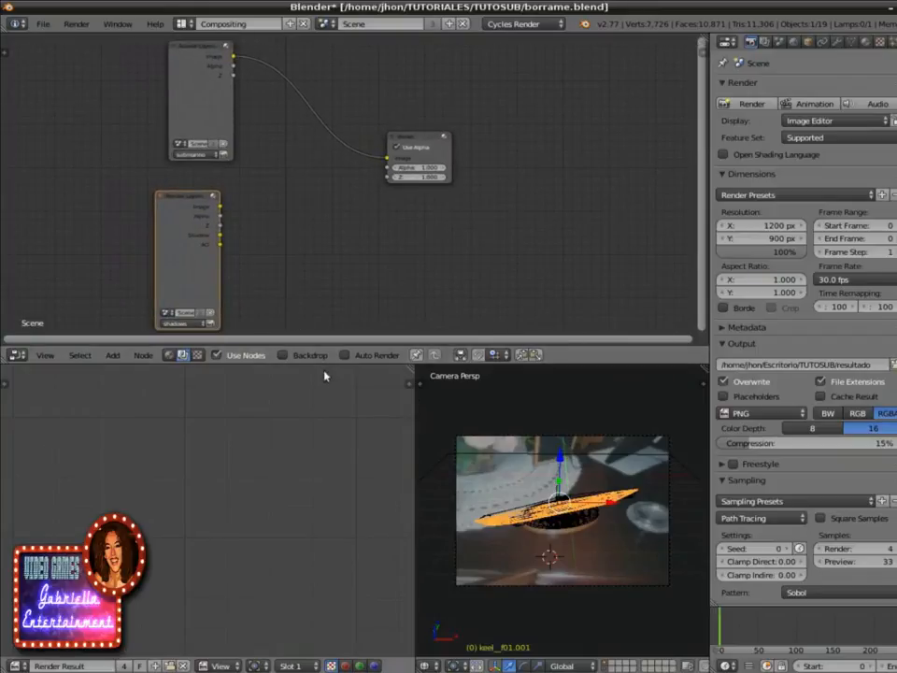
drag(325, 363, 373, 487)
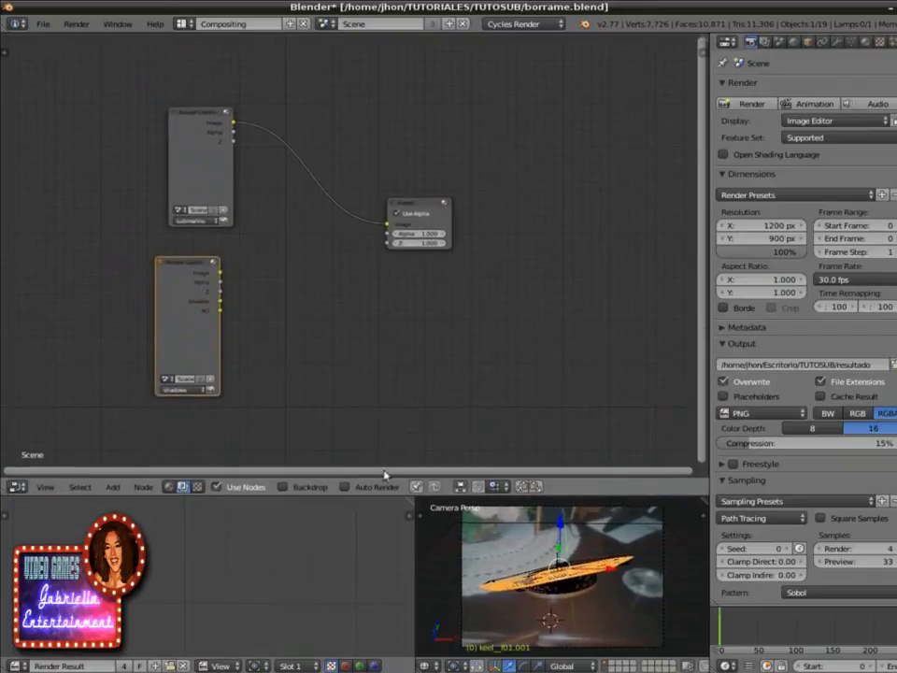
middle_drag(326, 350, 363, 330)
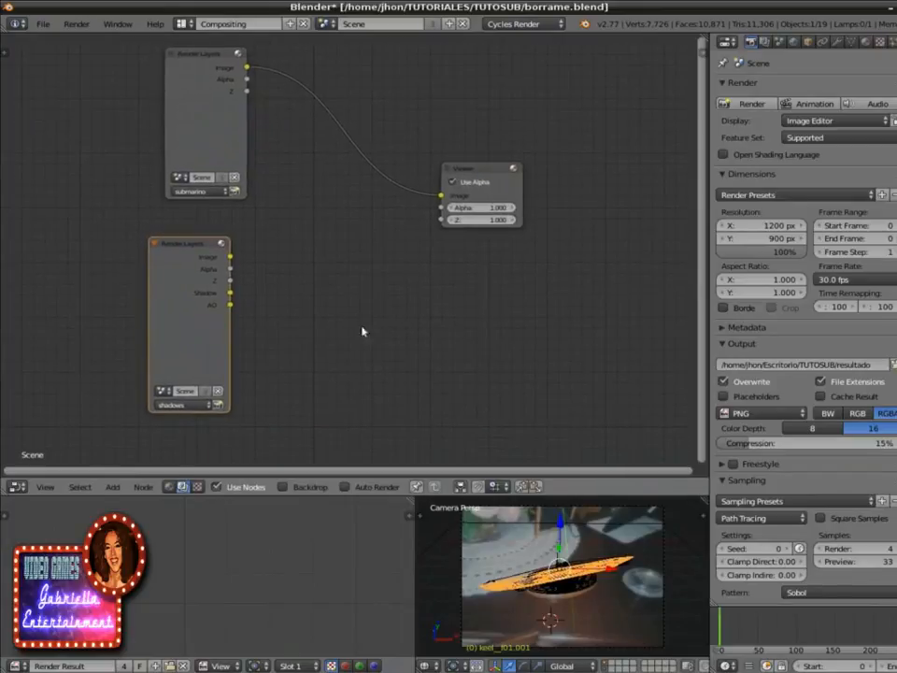
Step: Line up the two Render Layers nodes in a column and move the Viewer node farther away from them
mouse_move(196, 250)
mouse_down()
mouse_move(206, 261)
mouse_move(206, 241)
mouse_move(187, 250)
mouse_up()
drag(191, 62, 174, 57)
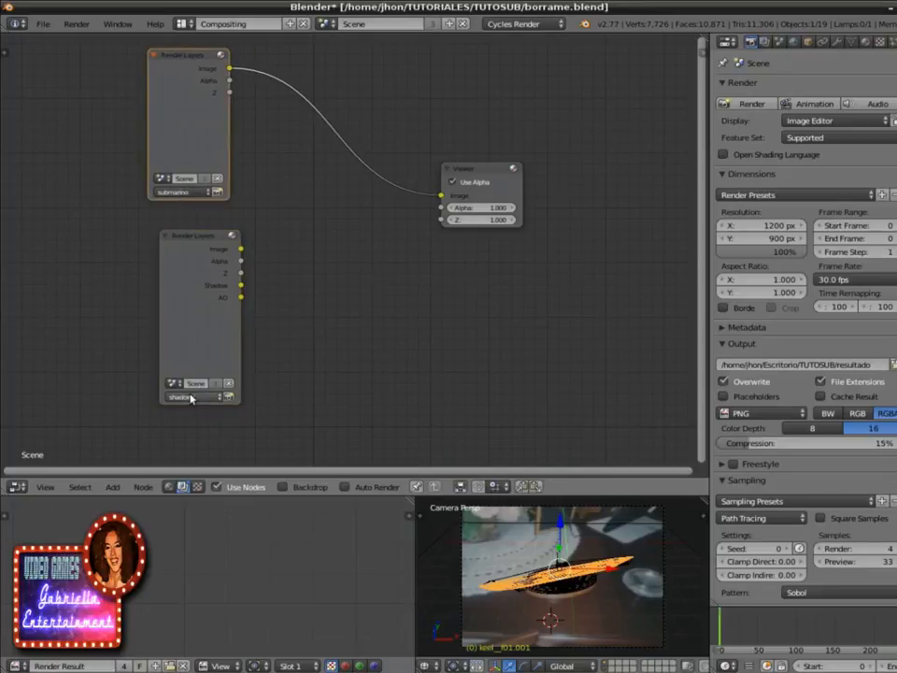
drag(196, 227, 184, 230)
drag(184, 56, 174, 57)
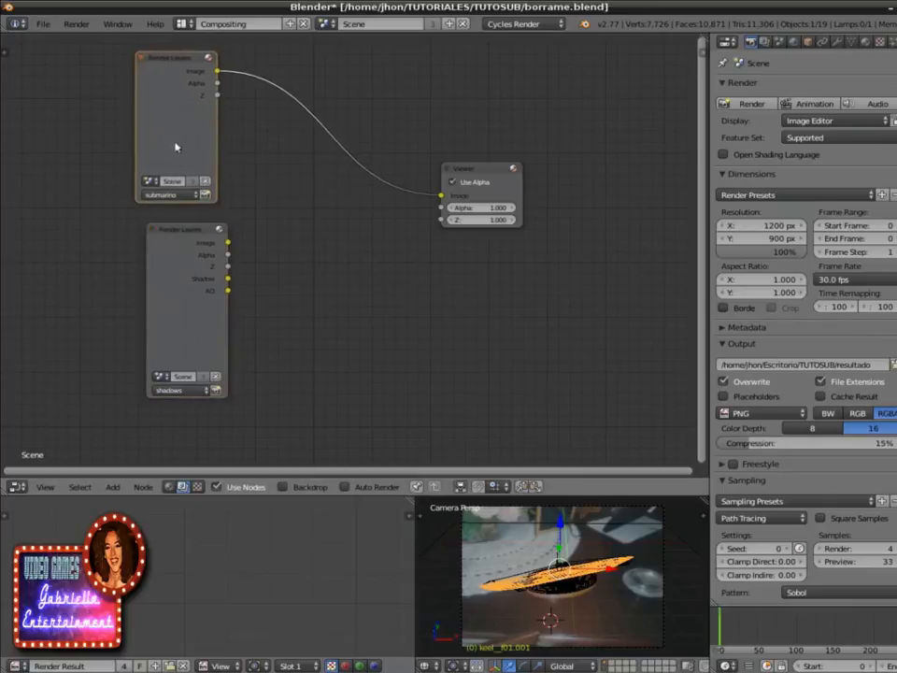
click(176, 228)
drag(176, 227, 167, 229)
drag(472, 178, 574, 142)
Step: Add a Composite output node directly below the Viewer node
click(112, 487)
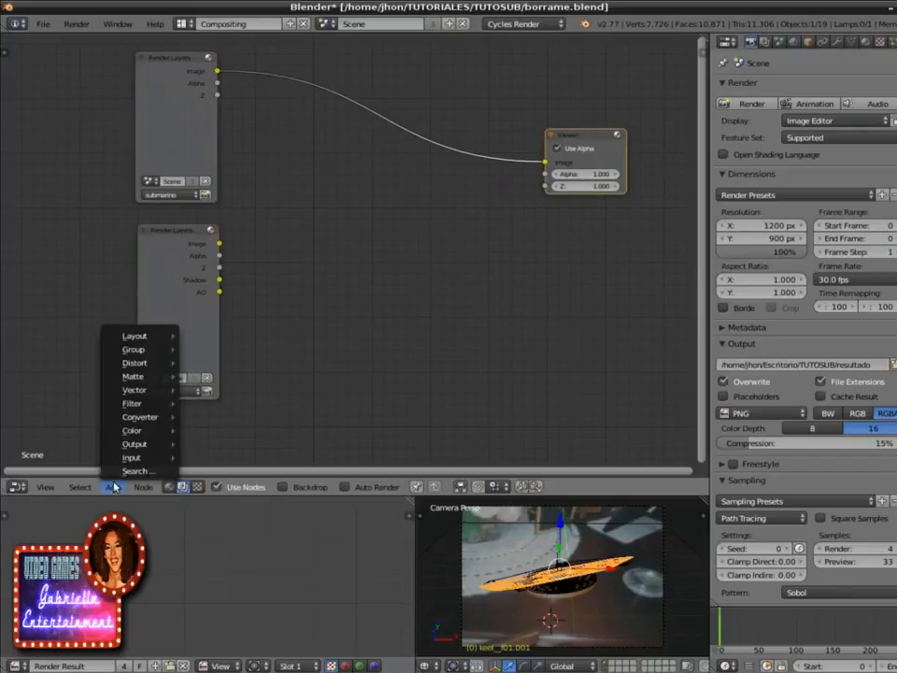
mouse_move(150, 443)
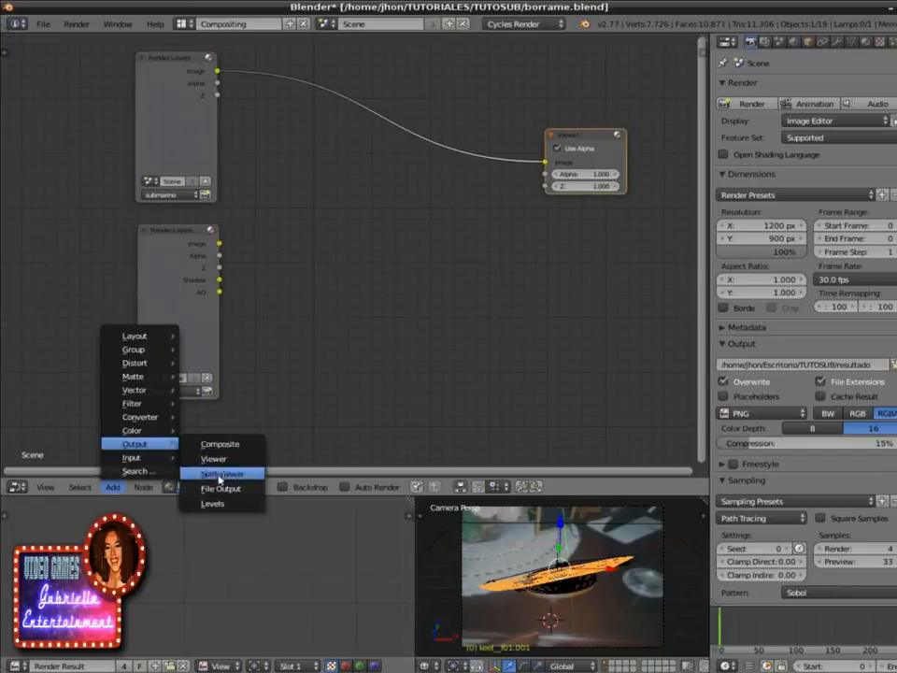
click(221, 445)
click(555, 227)
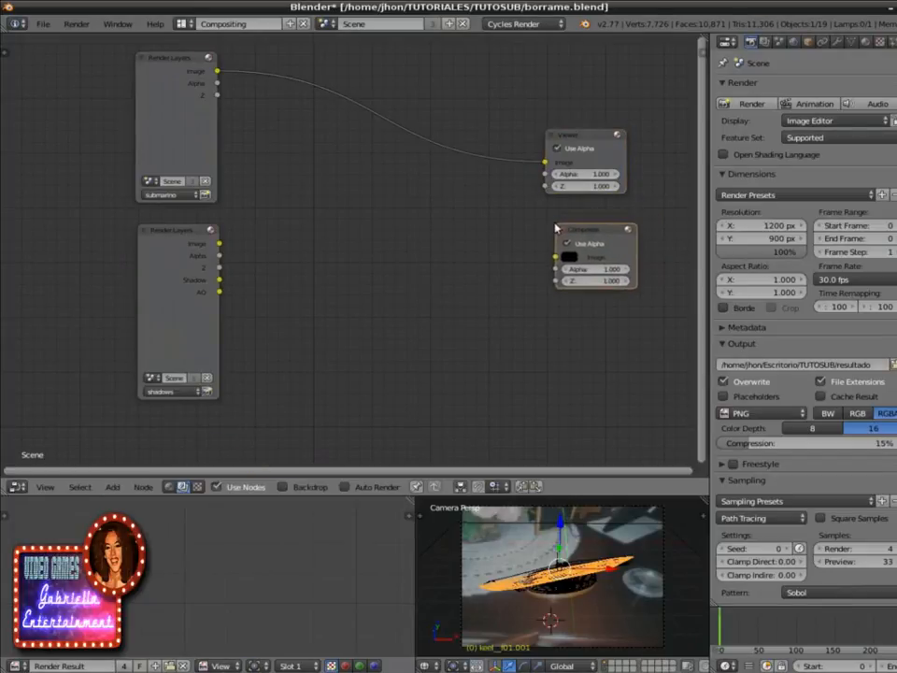
Step: Link the shadows layer's Image output to the Composite node and tuck the shadows node up in a shortened node editor
drag(218, 71, 556, 256)
drag(218, 244, 554, 264)
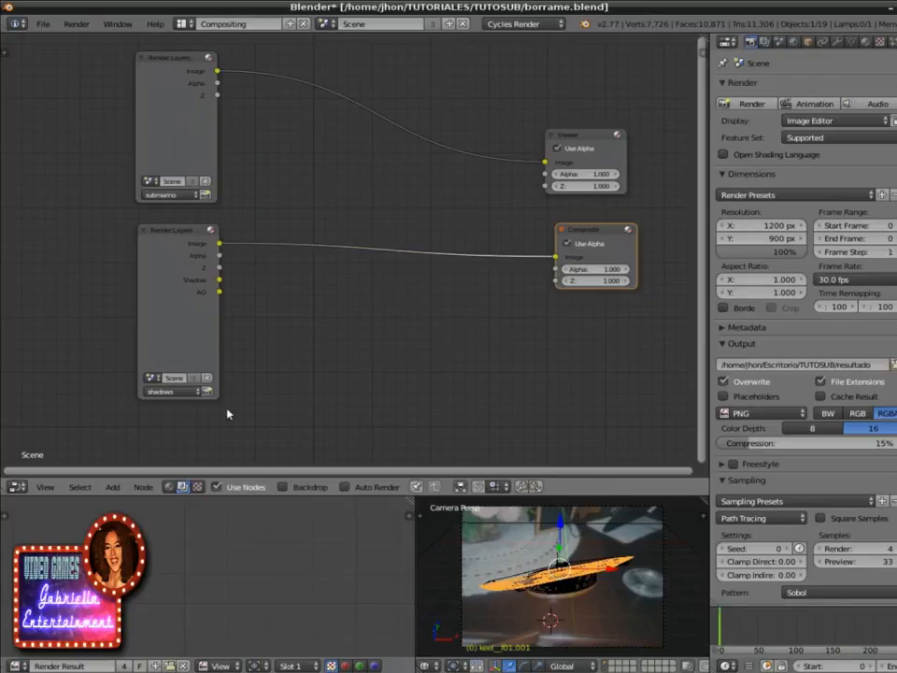
drag(377, 496, 378, 367)
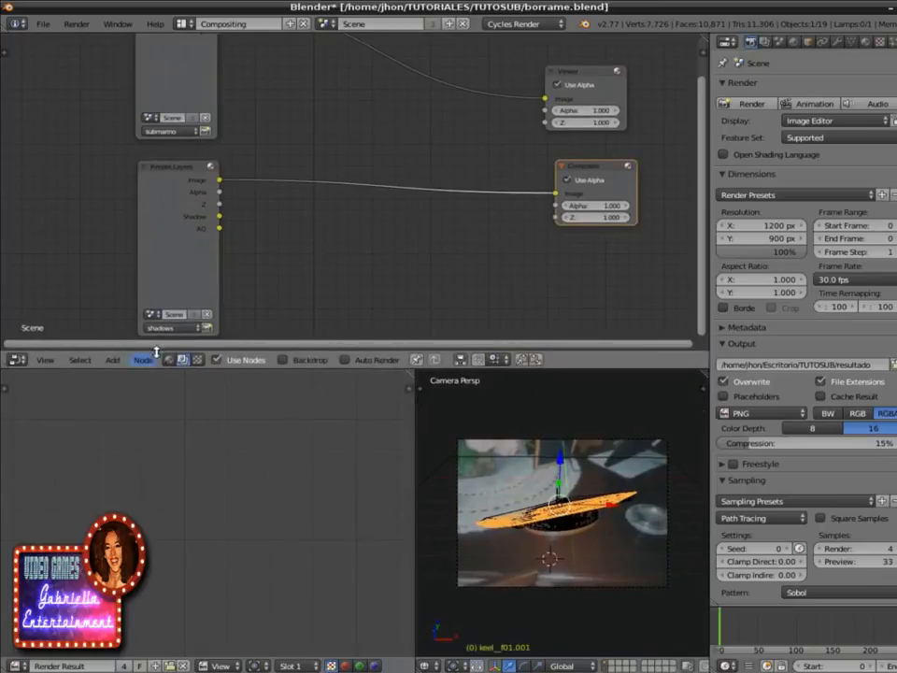
drag(170, 170, 171, 156)
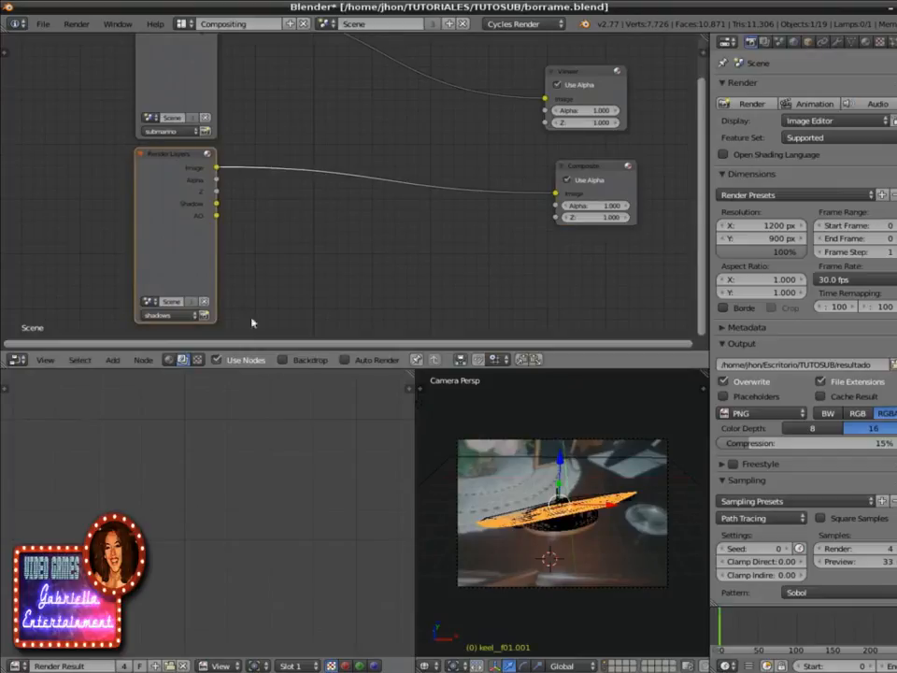
Step: Display the FUSELAJE material nodes and spread out the Image Texture, Diffuse BSDF and Material Output nodes in a row
click(168, 361)
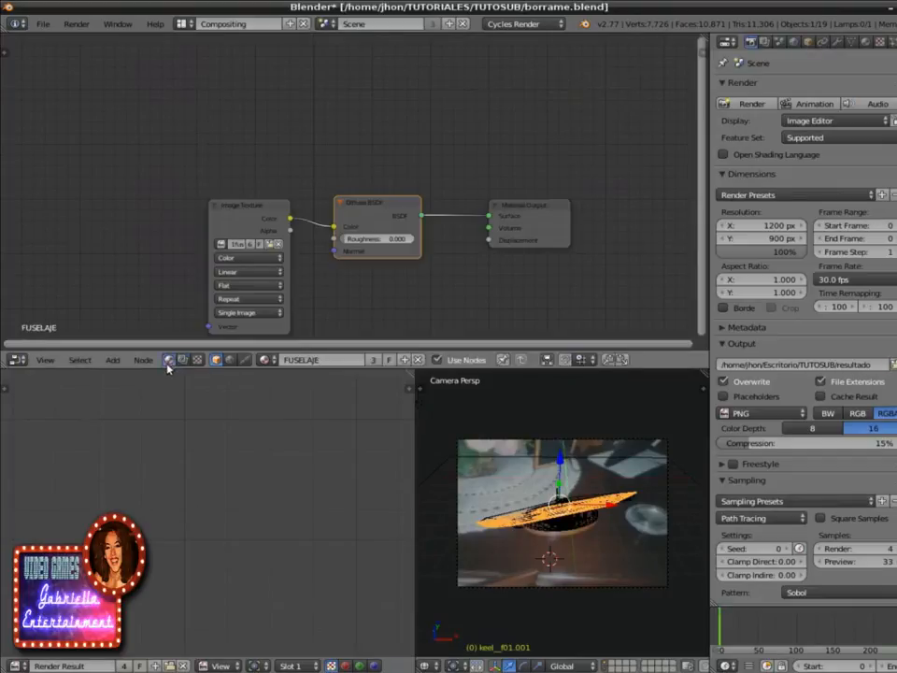
drag(252, 206, 179, 147)
drag(368, 211, 349, 155)
drag(540, 204, 564, 138)
drag(351, 146, 373, 123)
drag(181, 149, 190, 123)
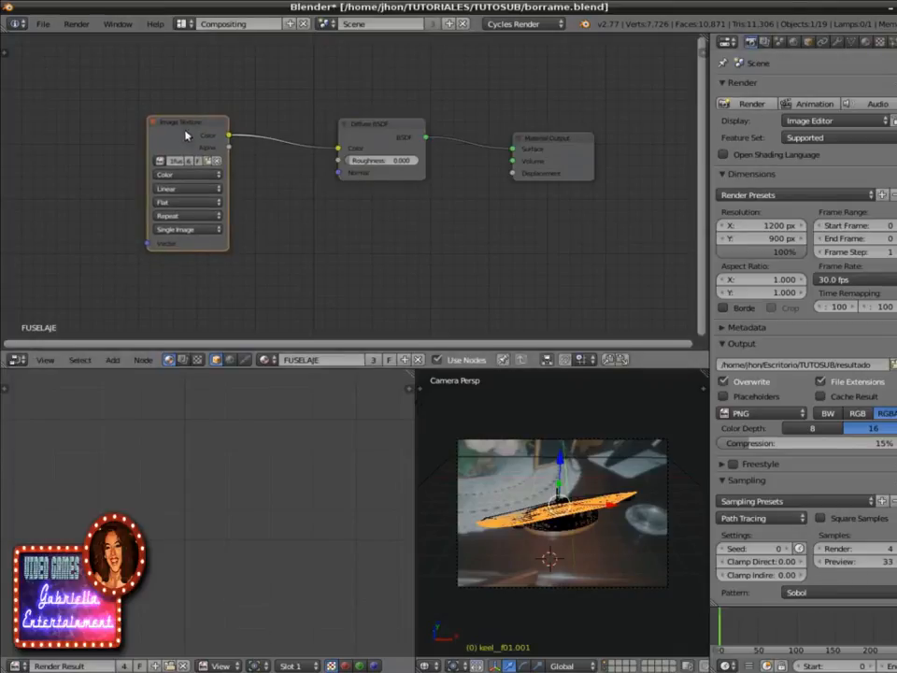
drag(391, 169, 406, 158)
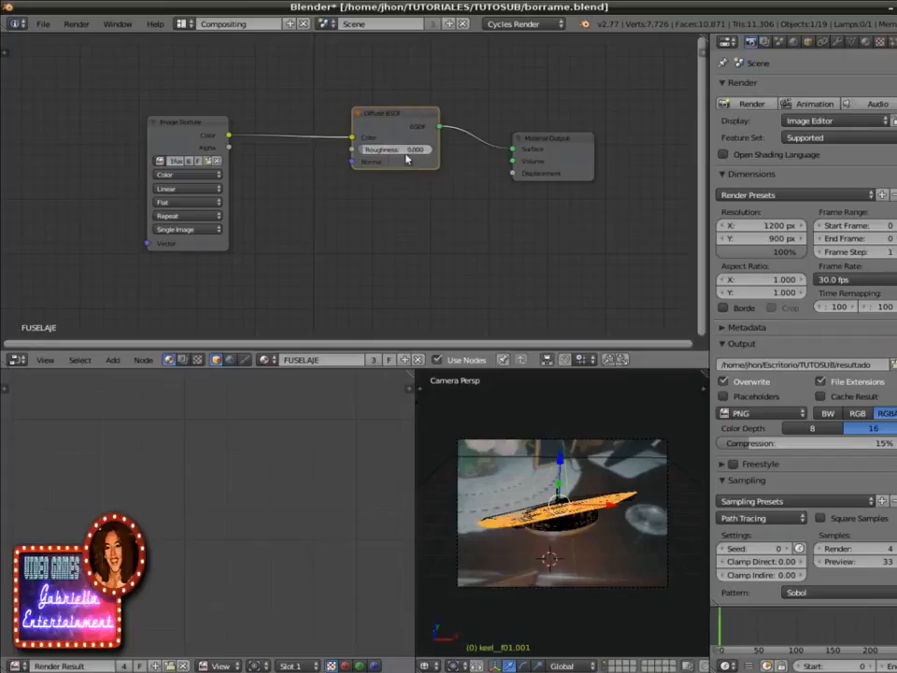
drag(572, 139, 607, 136)
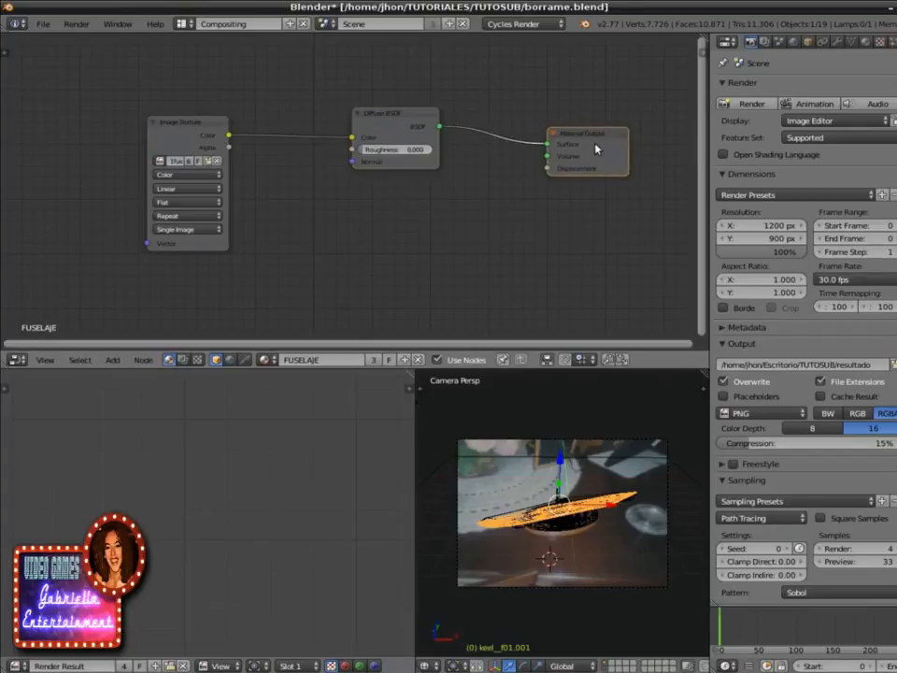
click(394, 119)
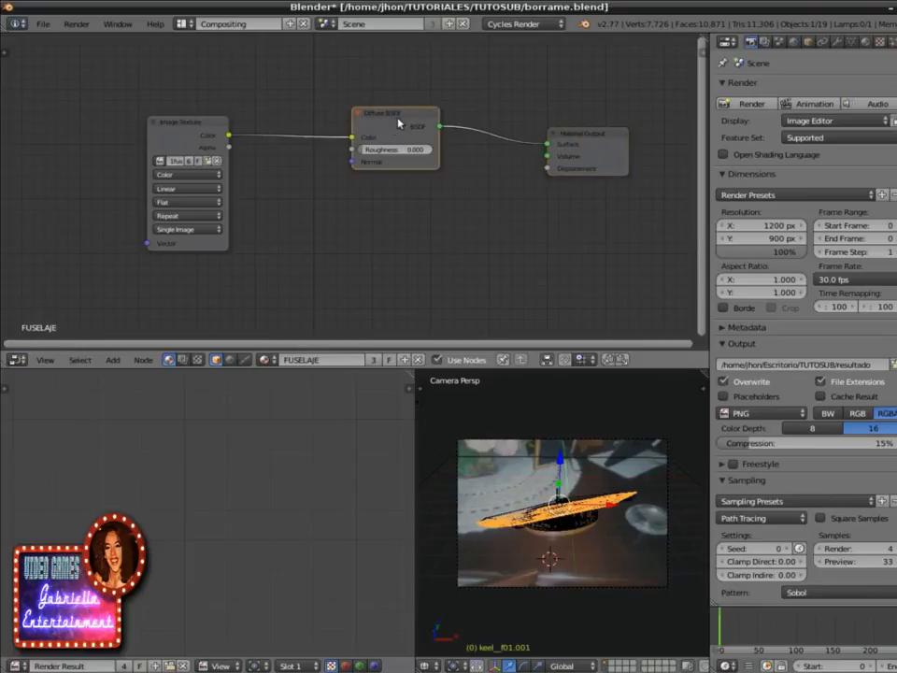
drag(582, 133, 603, 136)
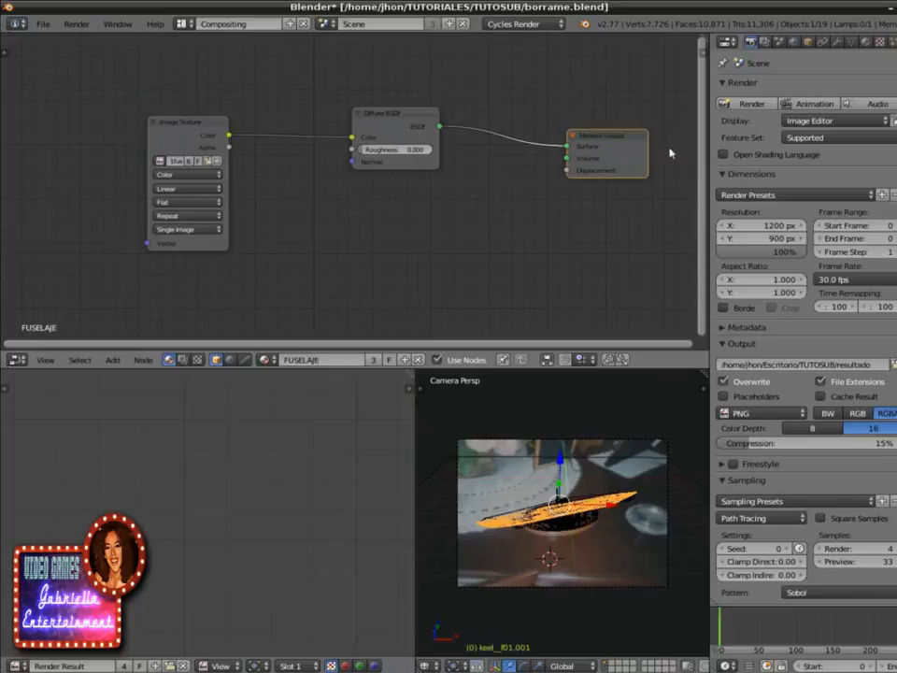
click(392, 117)
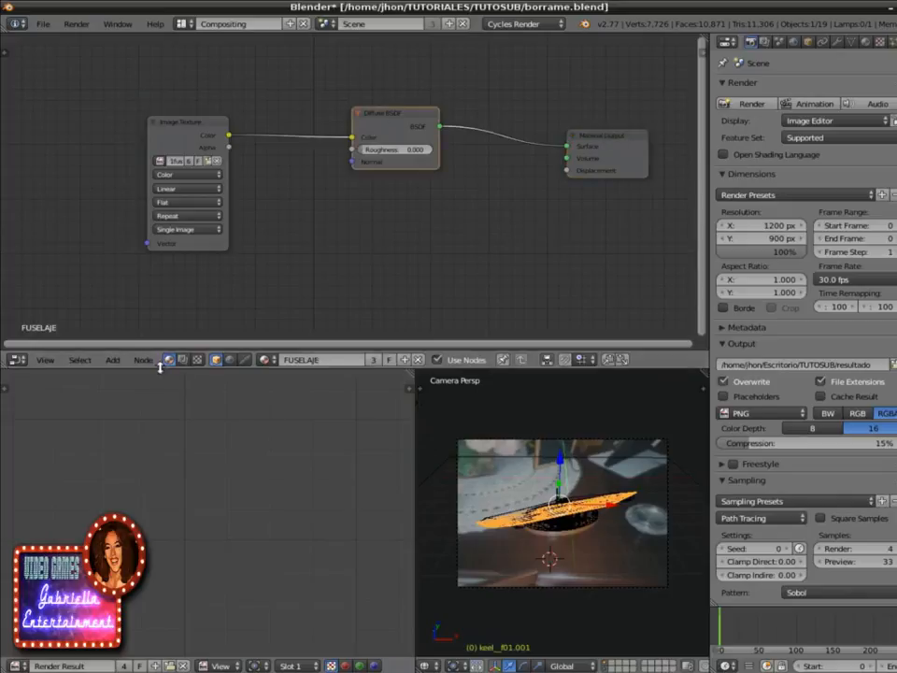
click(113, 360)
mouse_move(135, 331)
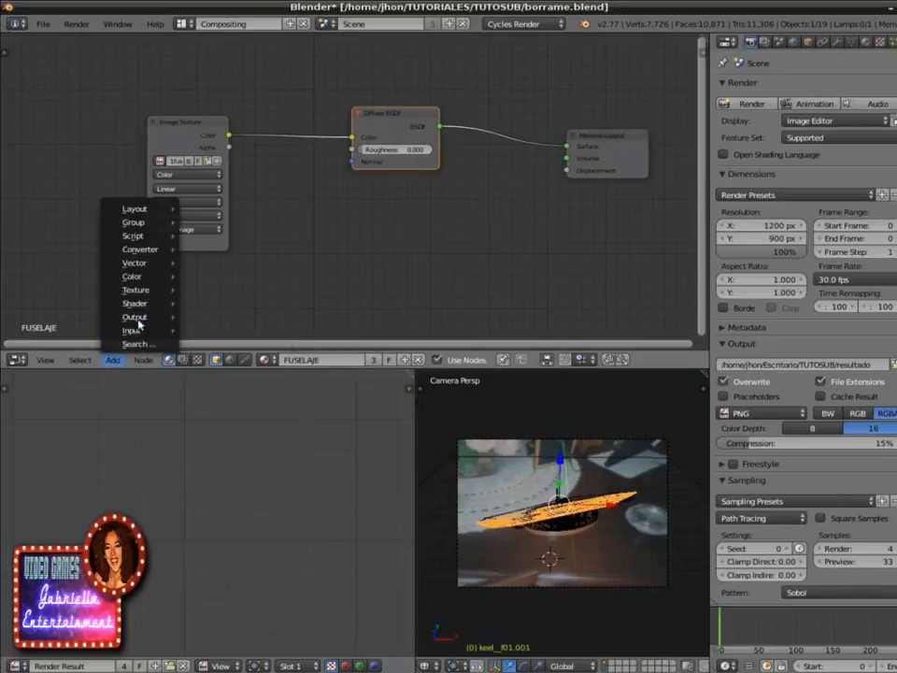
mouse_move(140, 301)
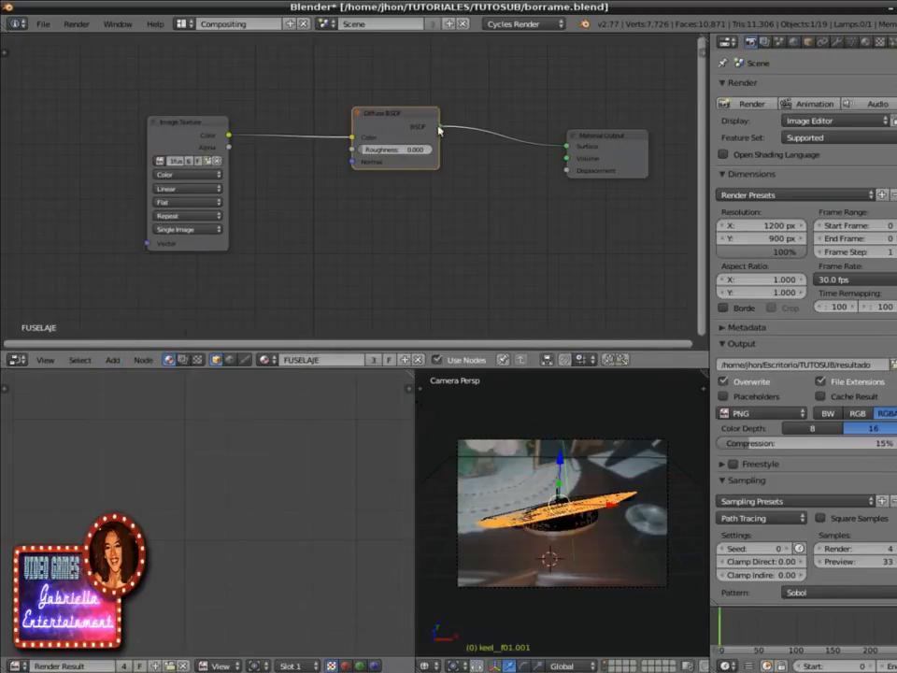
Step: Link the Image Texture's Color straight to the Material Output's Surface and set the disconnected Diffuse BSDF node aside
drag(361, 137, 337, 184)
drag(229, 136, 567, 147)
drag(396, 117, 417, 69)
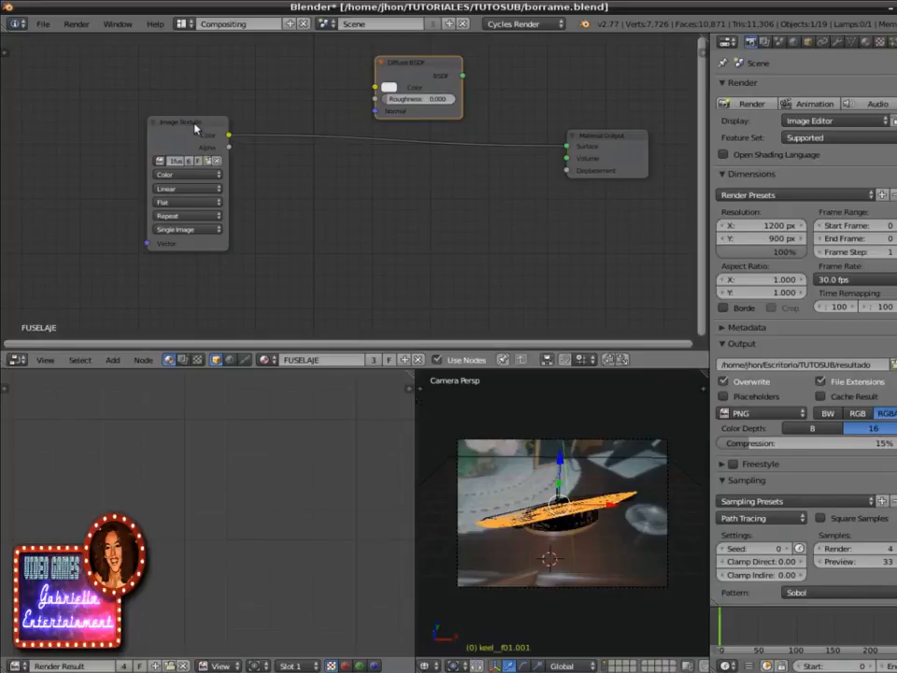
drag(195, 124, 184, 100)
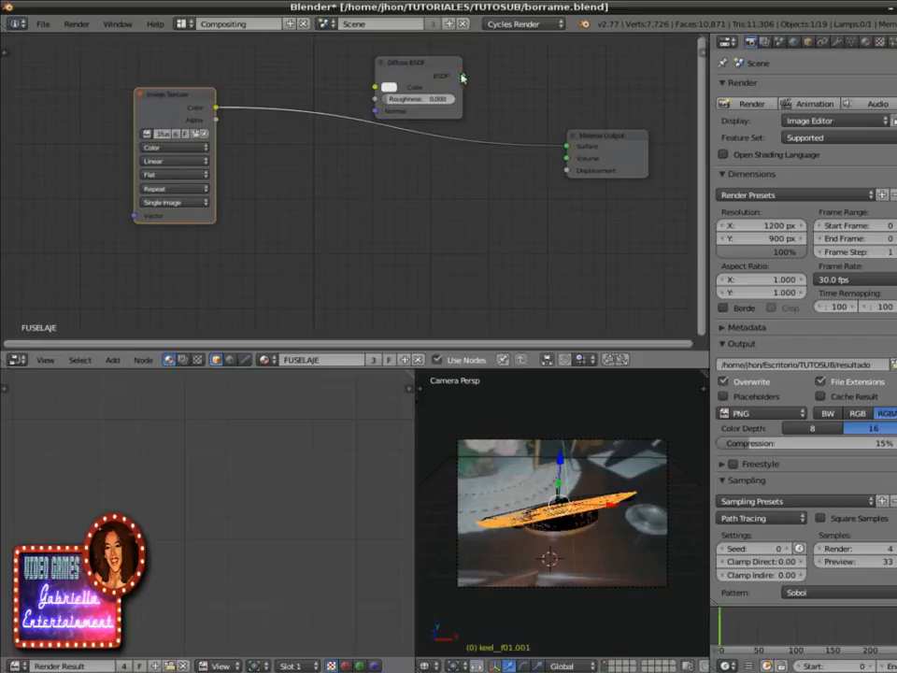
drag(603, 135, 592, 151)
Step: Reconnect the Diffuse BSDF node between the Image Texture's Color output and the Material Output's Surface input
scroll(554, 199, up, 1)
scroll(554, 199, up, 1)
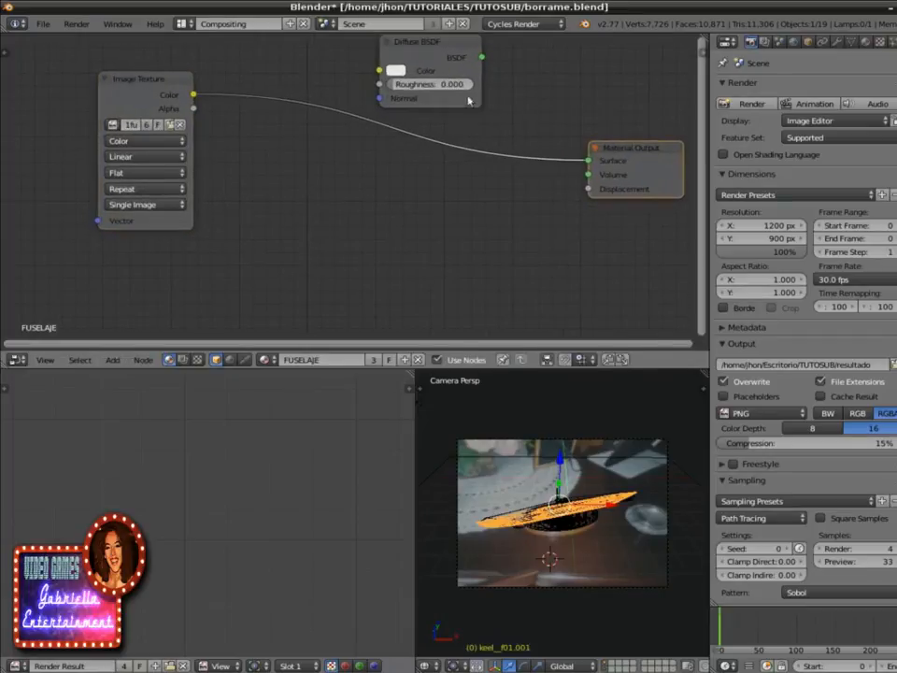
drag(457, 50, 588, 160)
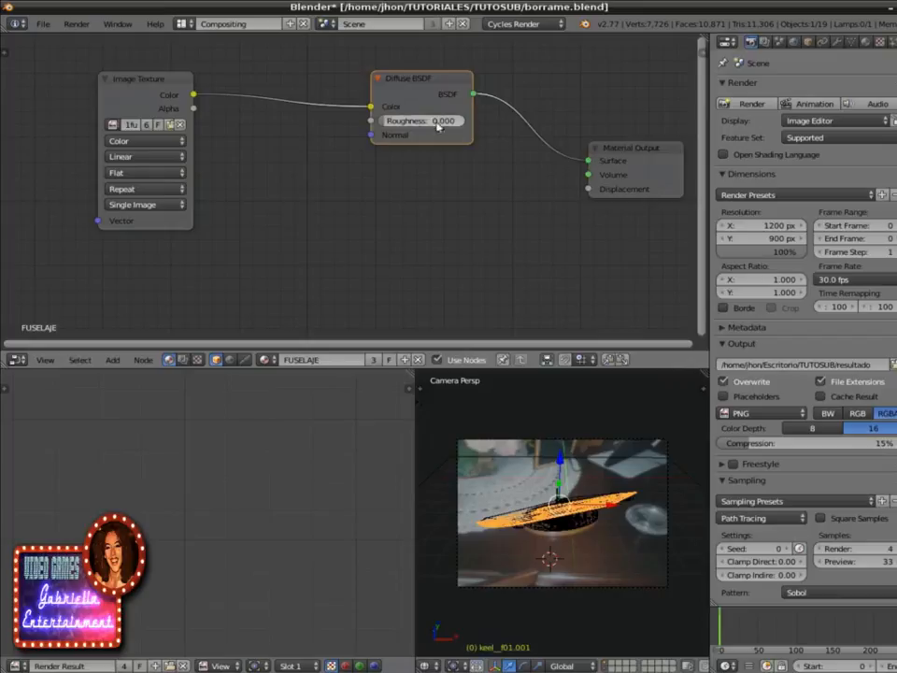
Step: Move the Diffuse BSDF node of the FUSELAJE material slightly closer to the Material Output node
mouse_move(371, 107)
mouse_down()
mouse_move(321, 137)
mouse_move(371, 111)
mouse_up()
mouse_move(371, 107)
mouse_down()
mouse_move(349, 126)
mouse_move(371, 107)
mouse_up()
drag(419, 80, 439, 92)
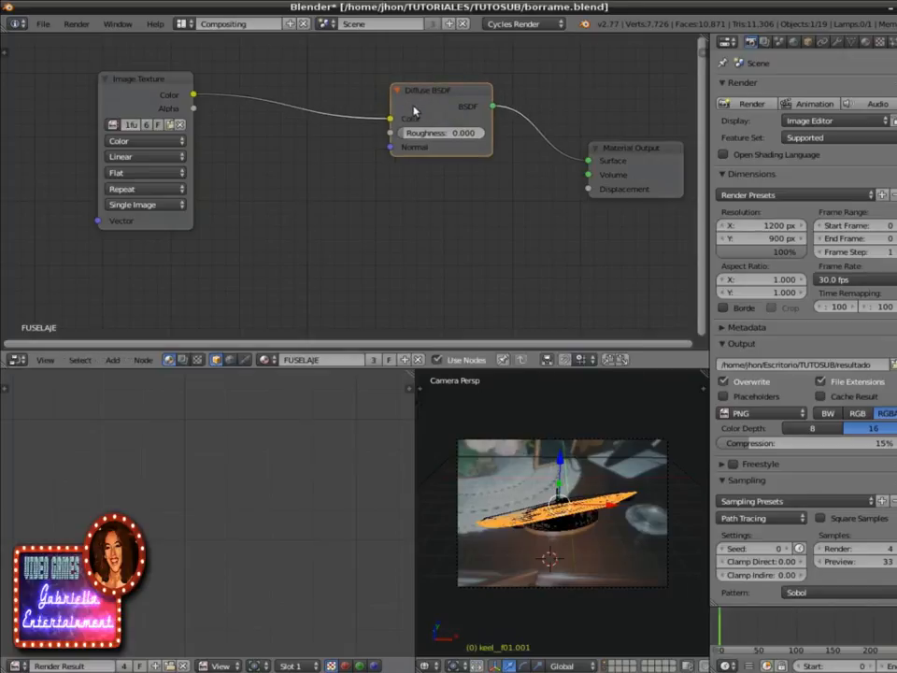
Step: Show the shadows render layer's settings and inspect the ground plane and submarine hull in the camera view
click(764, 41)
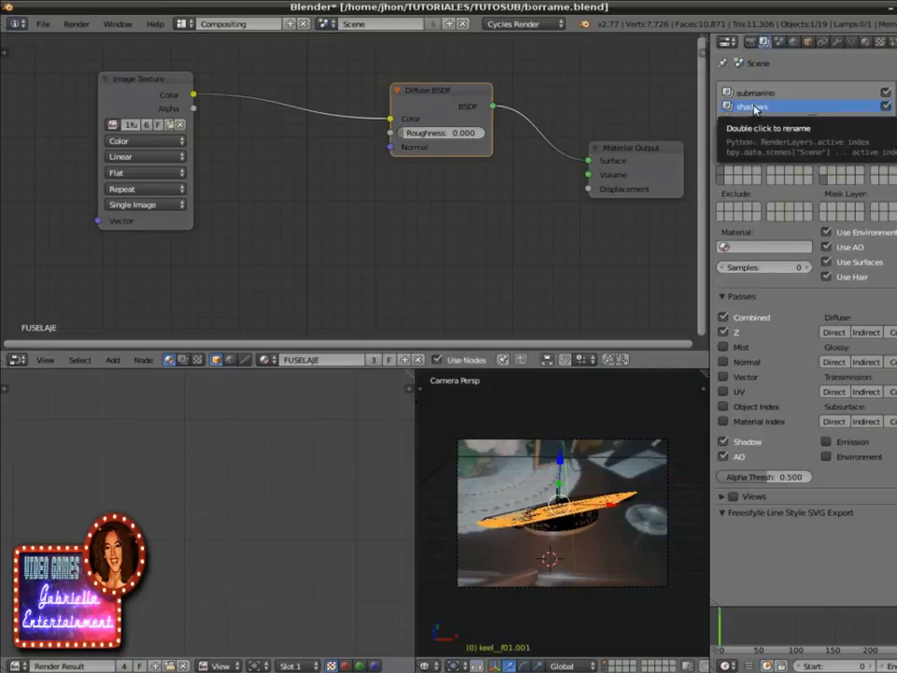
right_click(566, 529)
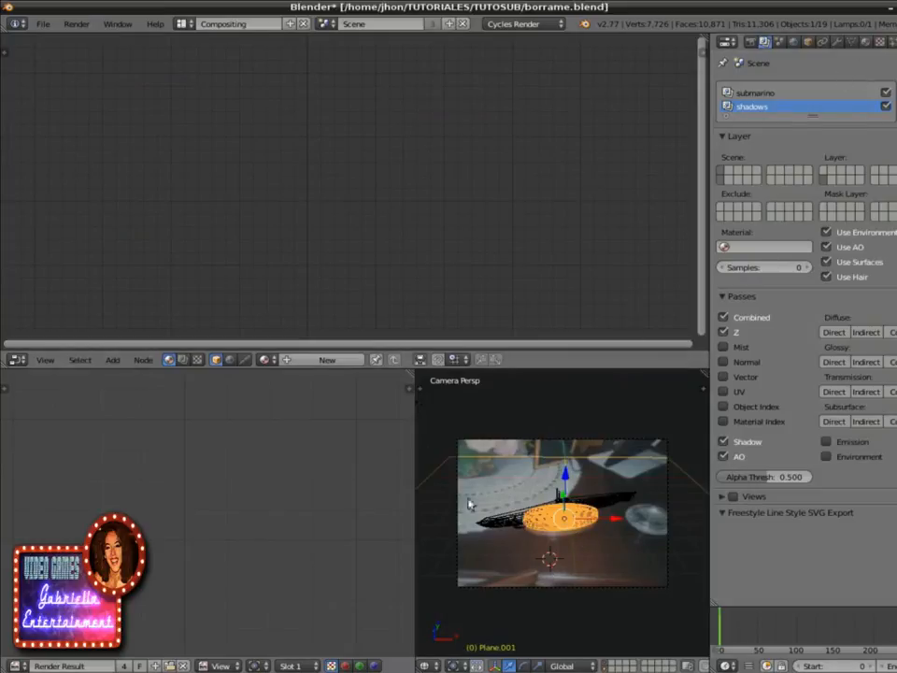
right_click(519, 542)
scroll(509, 534, up, 3)
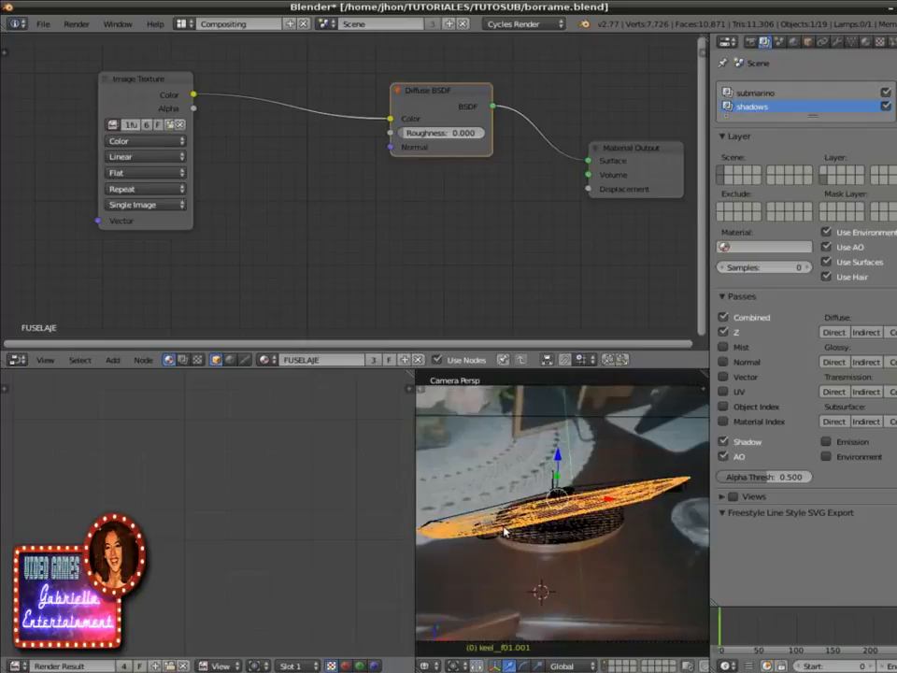
scroll(502, 531, down, 3)
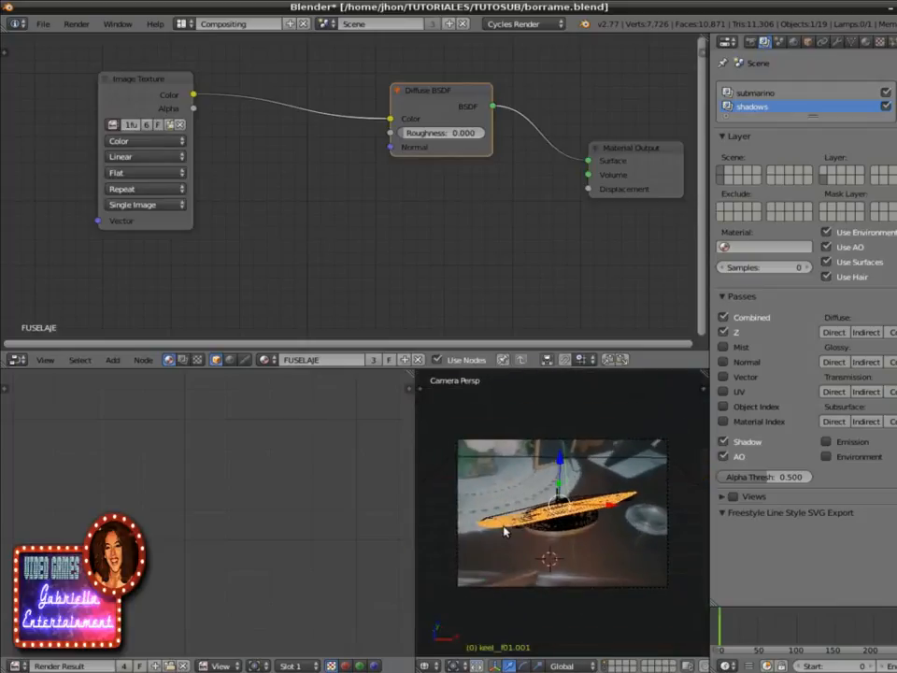
scroll(502, 530, up, 1)
scroll(503, 530, down, 2)
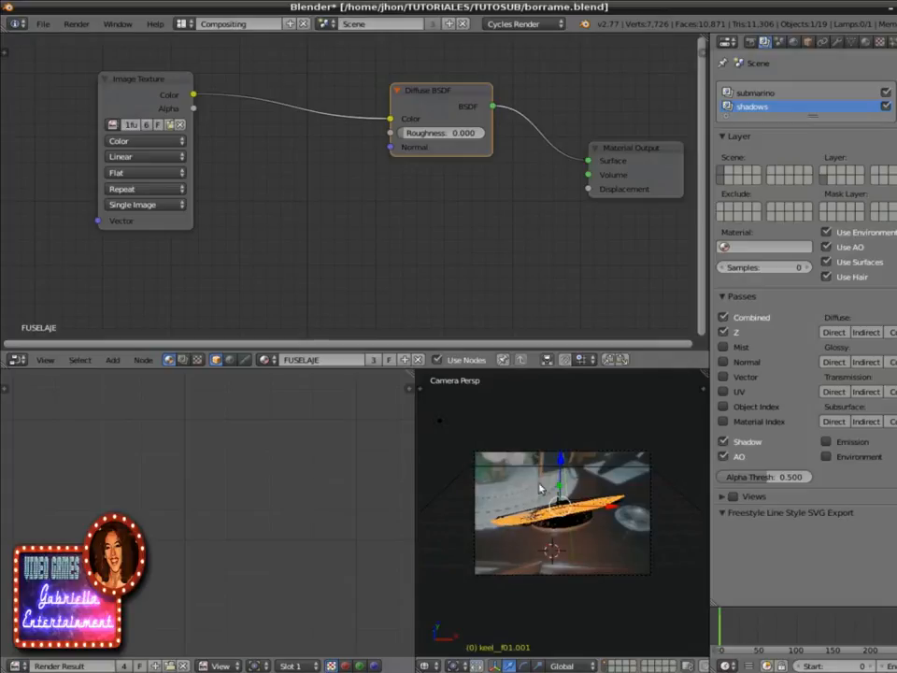
Step: Give the ground plane a new material and line up its Diffuse BSDF and Material Output nodes
right_click(568, 526)
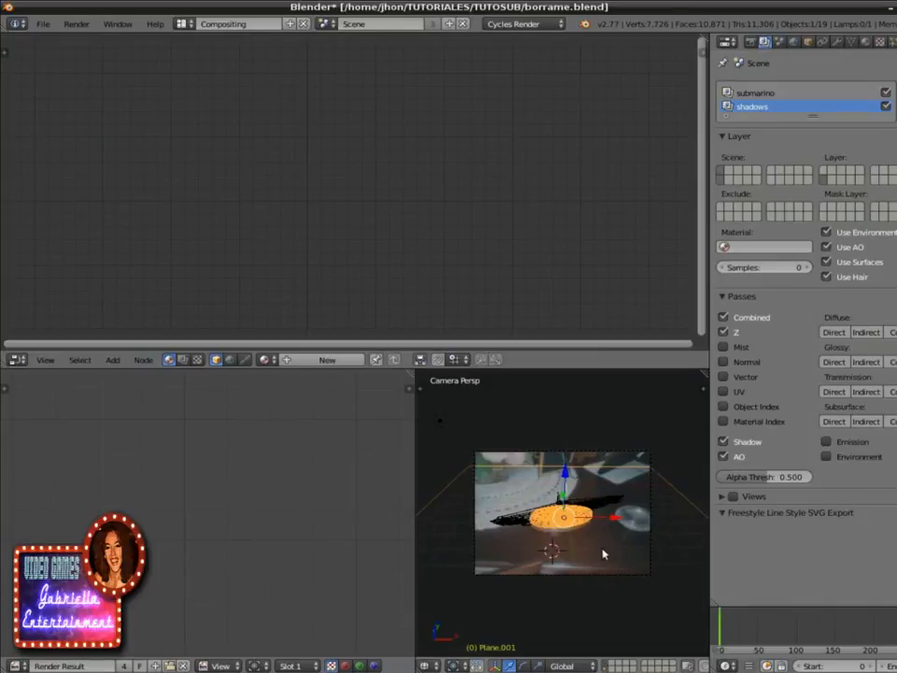
click(865, 41)
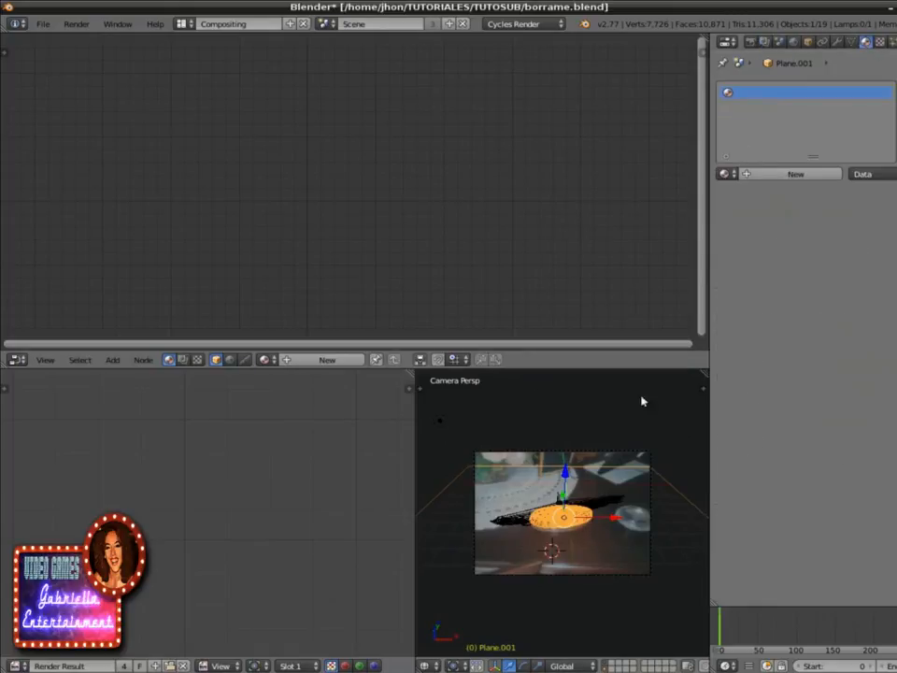
click(767, 175)
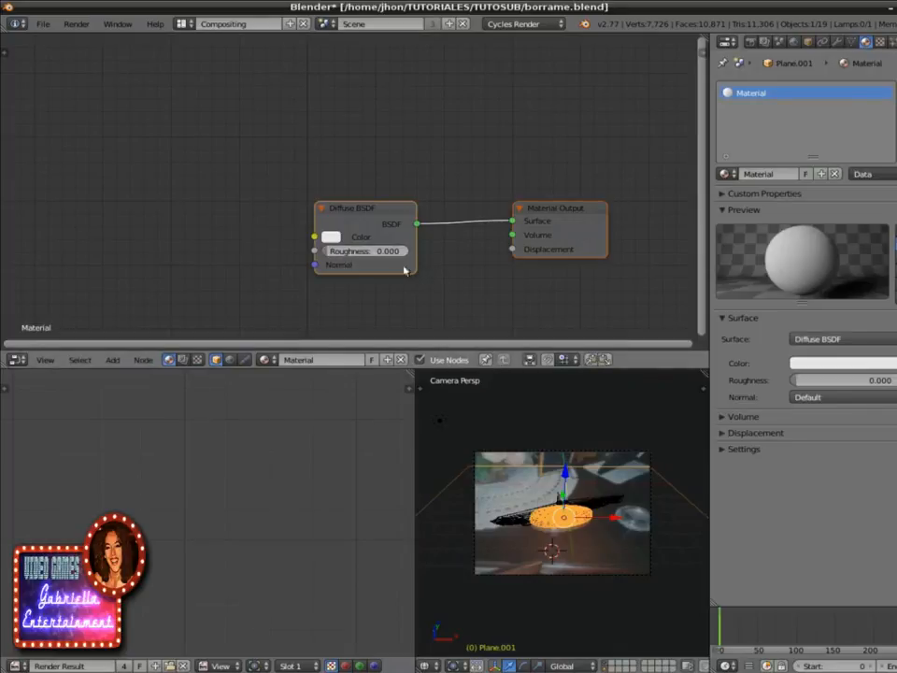
drag(360, 212, 344, 109)
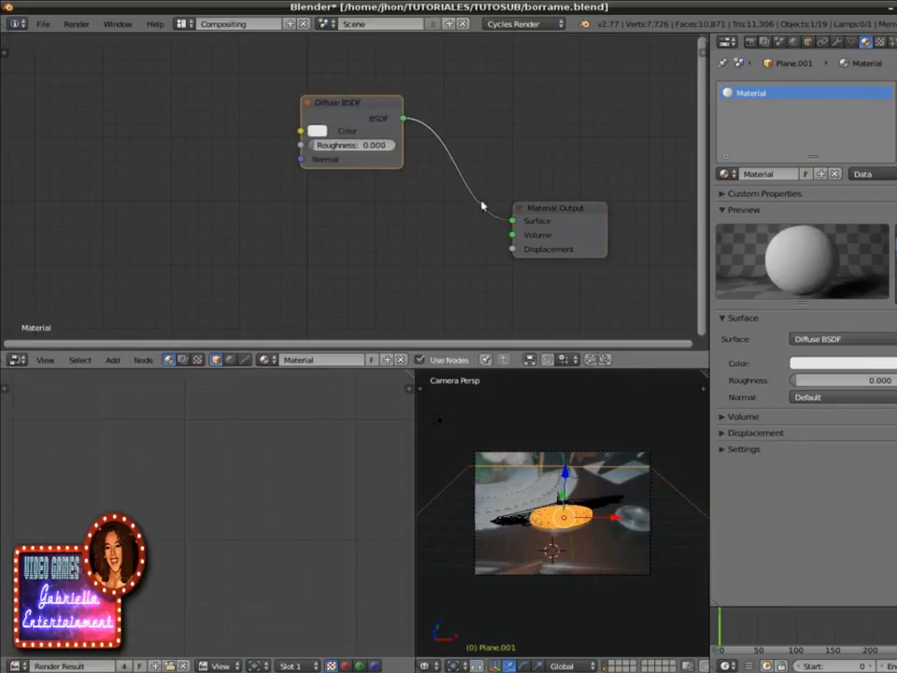
drag(546, 208, 590, 125)
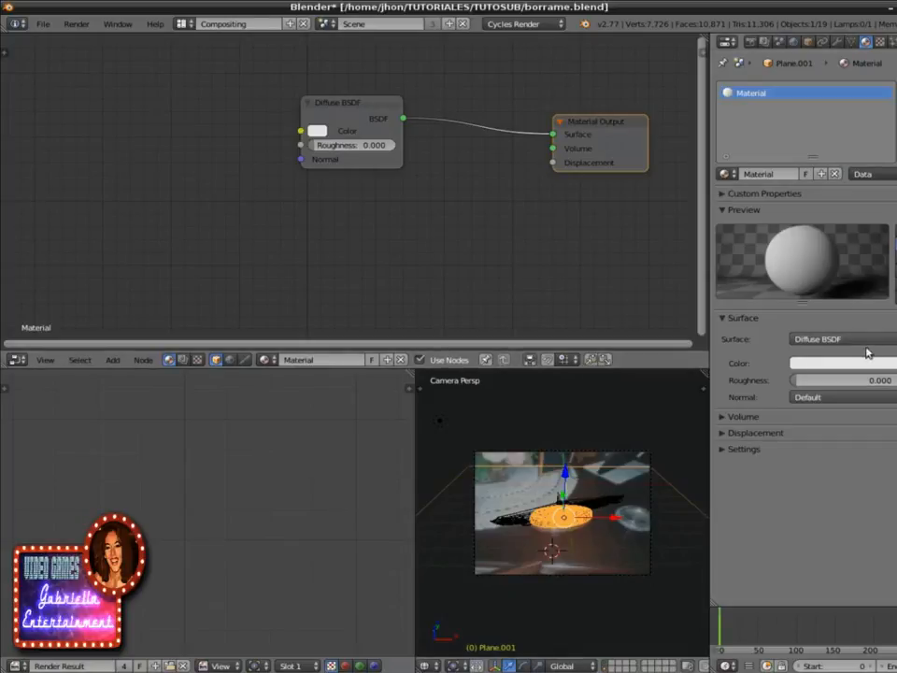
click(360, 113)
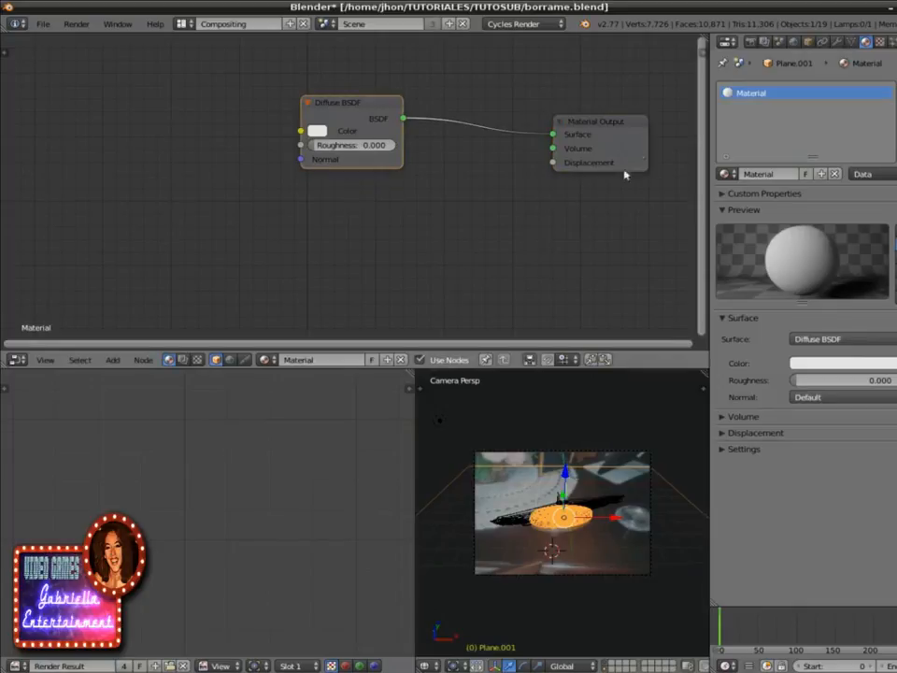
Step: Set the shadows render layer's material override to diffuse
click(764, 41)
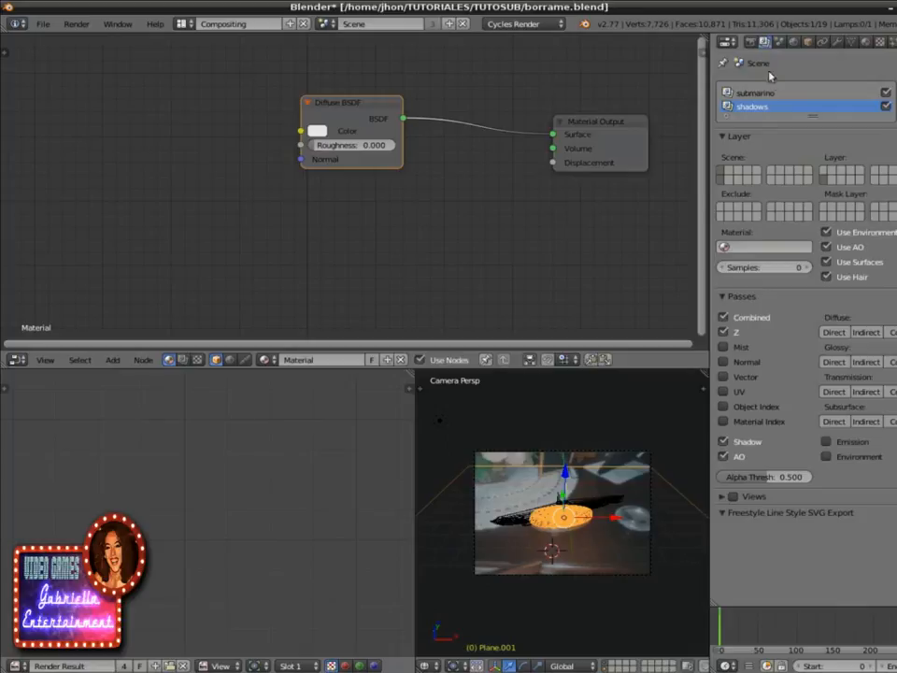
click(724, 246)
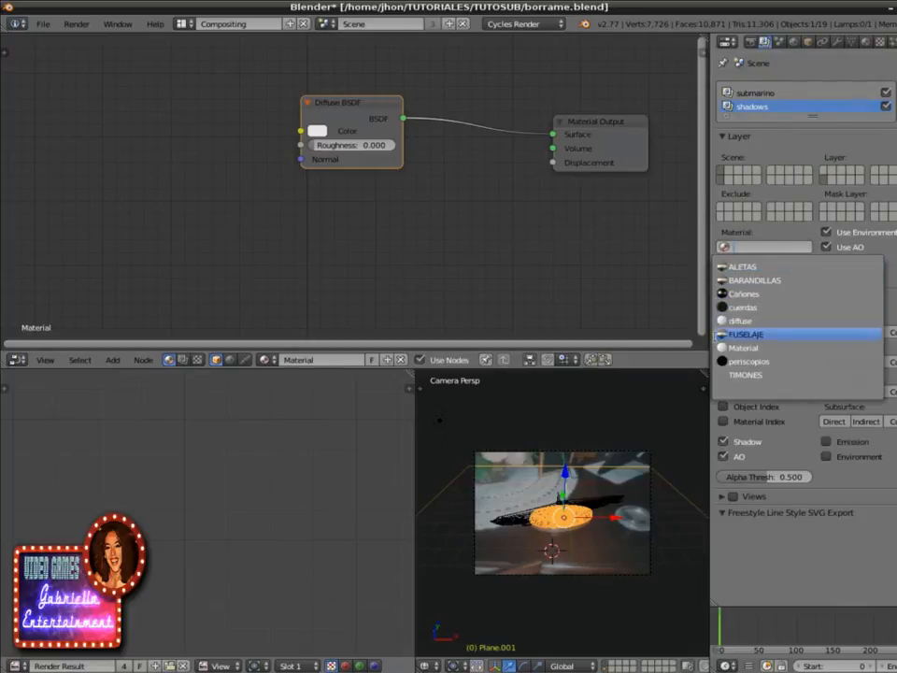
click(726, 321)
click(722, 331)
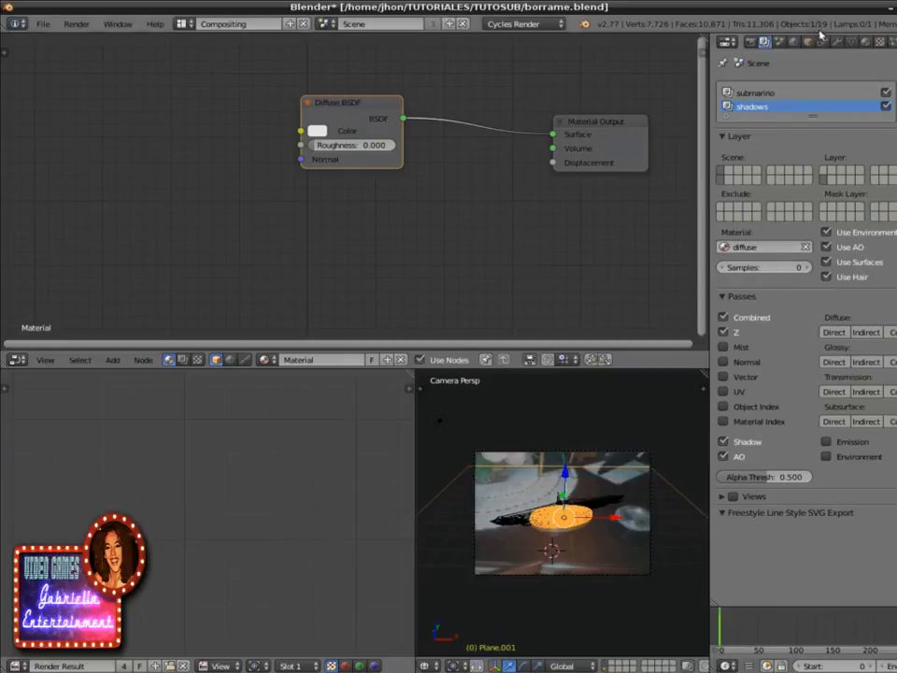
Step: Rename the ground plane's material to diffuse
click(863, 42)
click(783, 174)
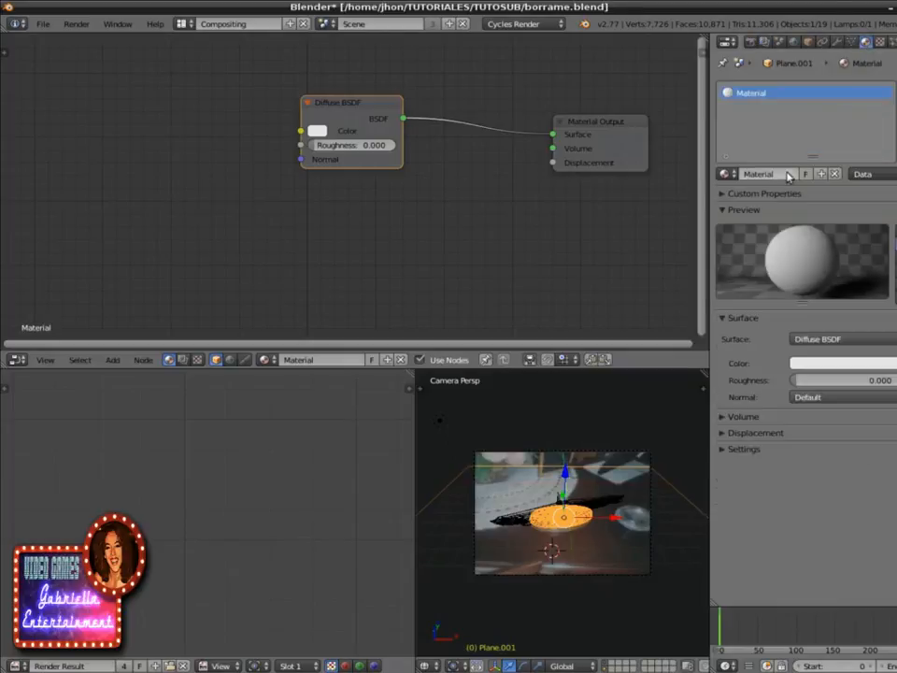
text(g)
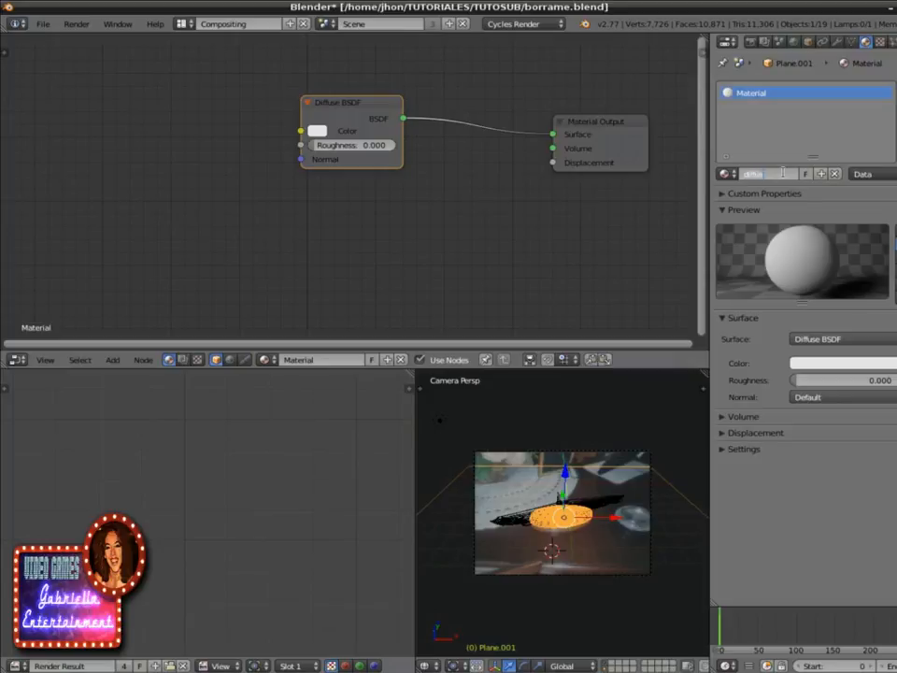
key(Return)
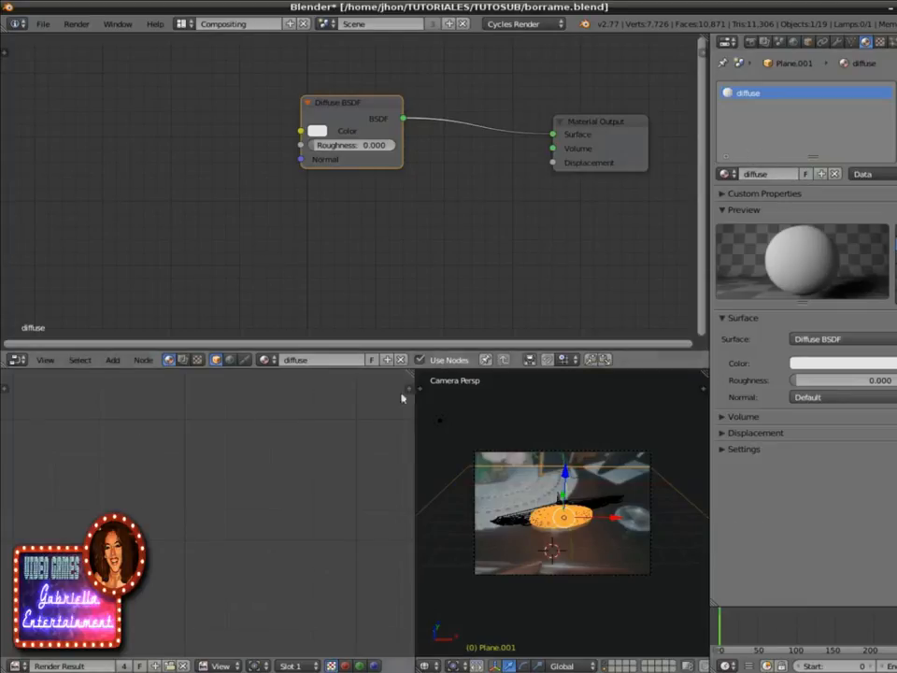
Step: In the compositing nodes, move the shadows layer's Image link from the Composite node to the Viewer node
click(182, 358)
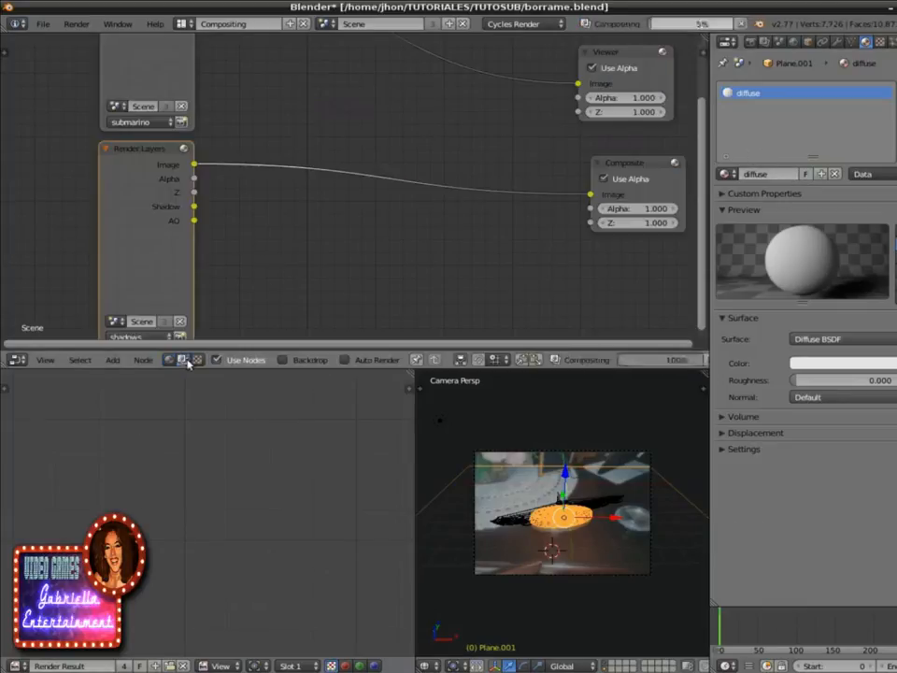
scroll(377, 225, down, 1)
scroll(380, 225, down, 3)
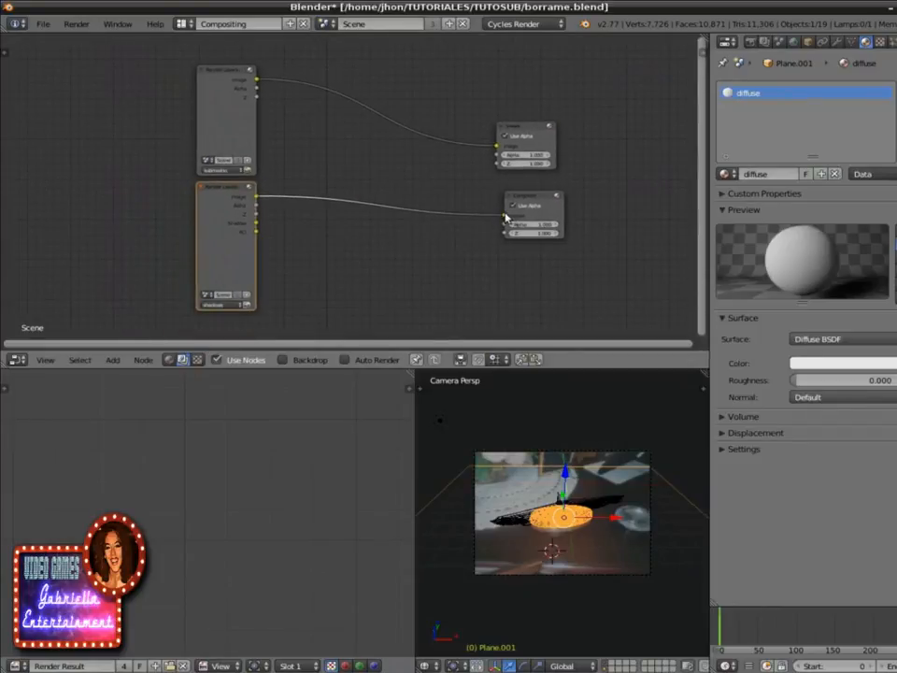
drag(505, 216, 496, 147)
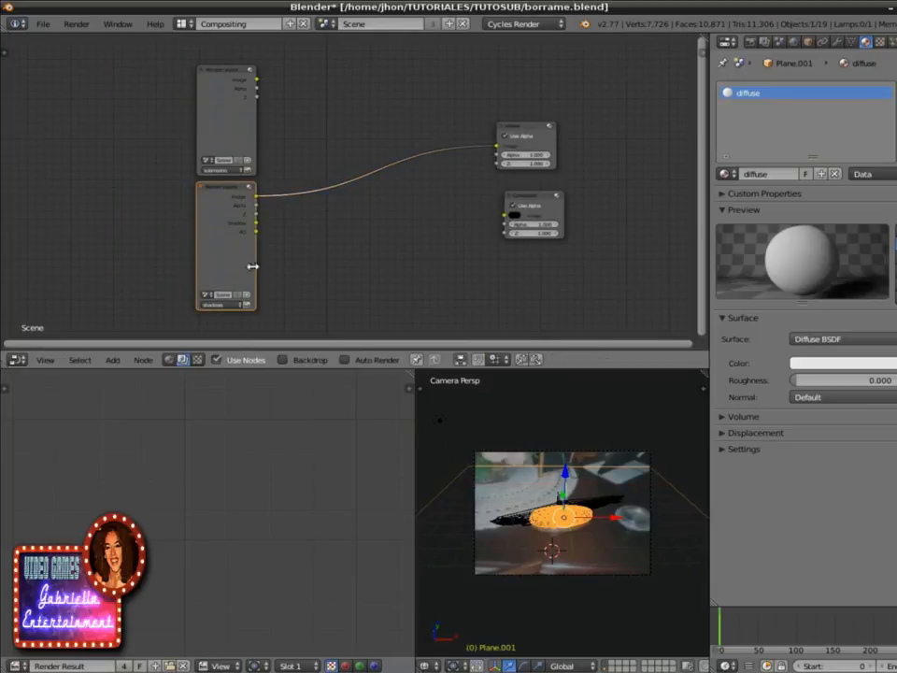
Step: Render the scene with Backdrop and Auto Render enabled, and shift both Render Layers nodes away from the output nodes
click(298, 359)
key(F12)
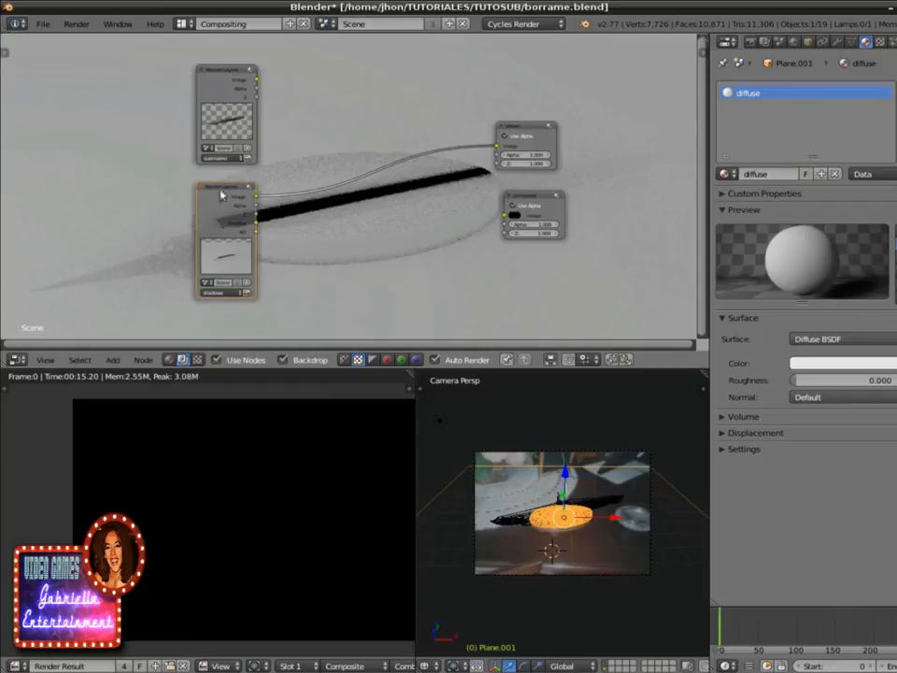
drag(224, 74, 206, 73)
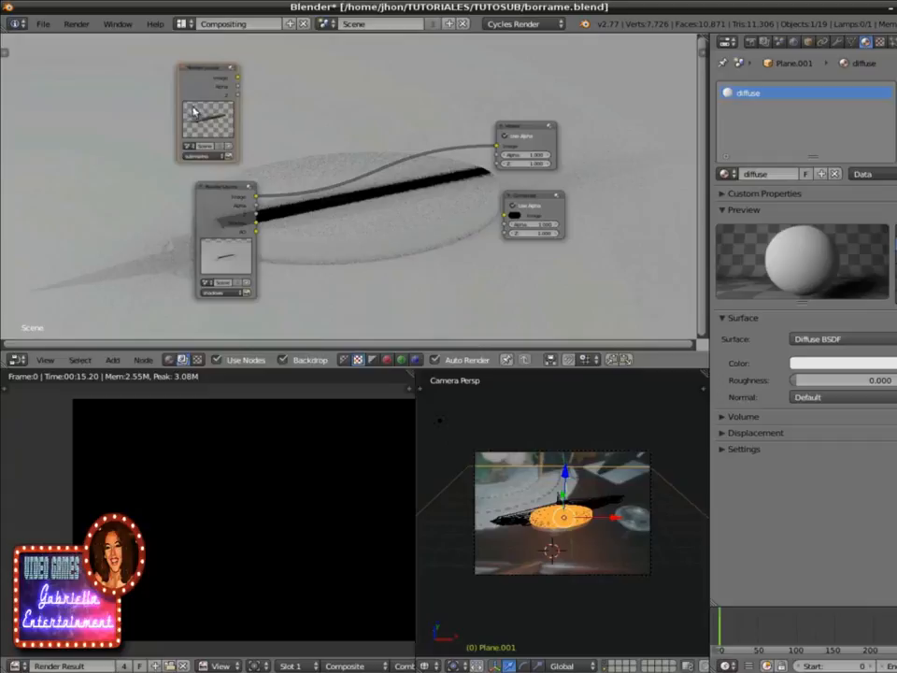
drag(213, 186, 191, 184)
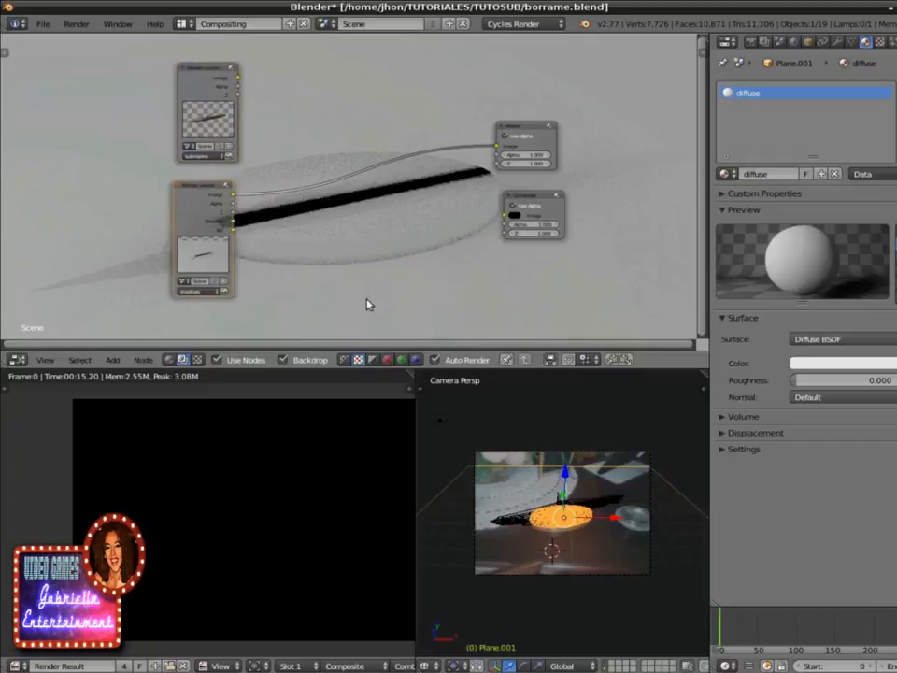
middle_drag(381, 220, 319, 234)
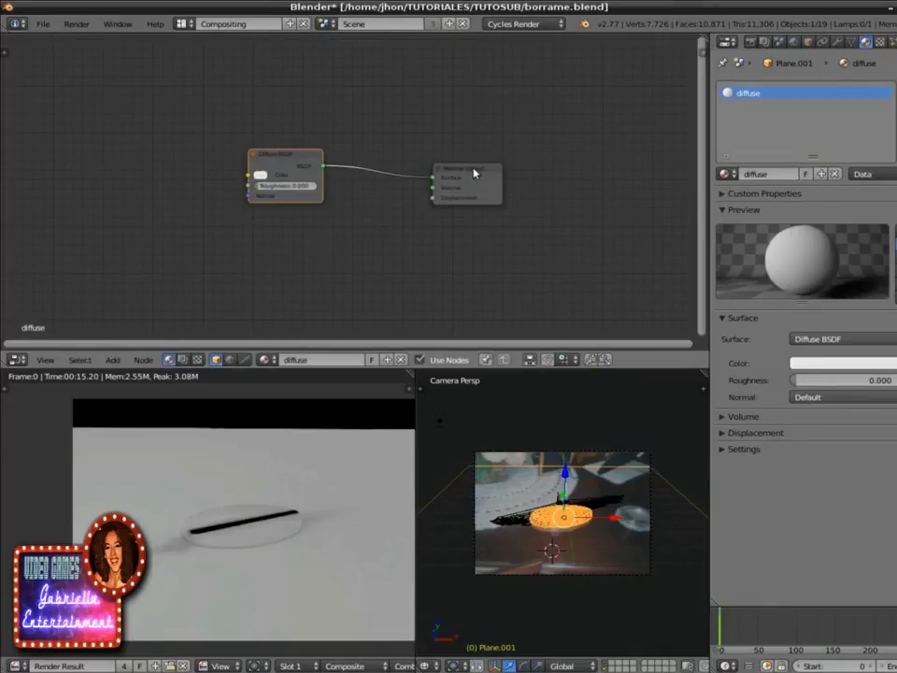
Step: Move the diffuse material's Material Output node farther out and add a Transparent BSDF node below the Diffuse BSDF
drag(473, 172, 518, 156)
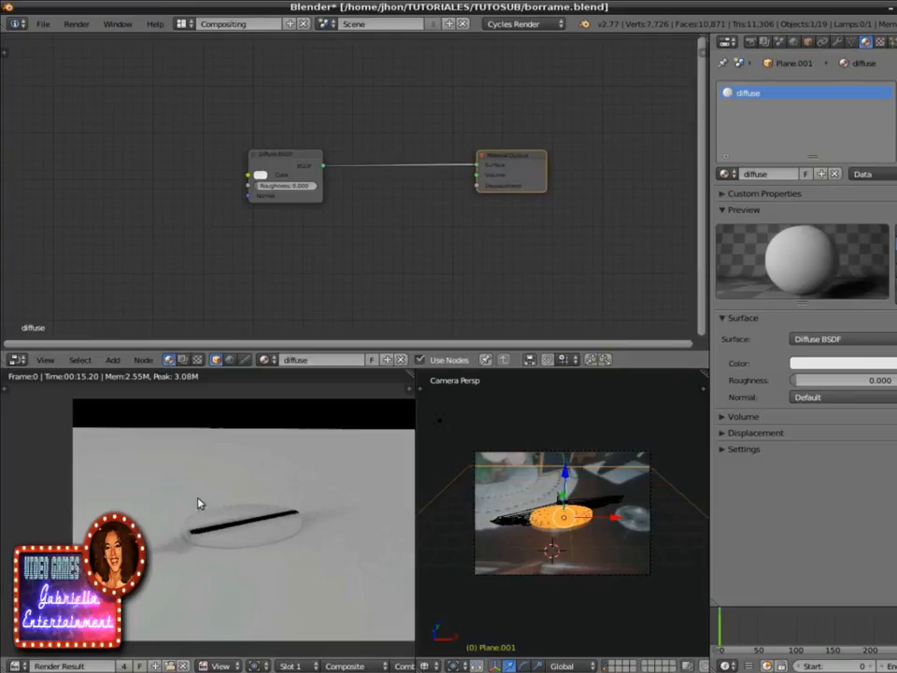
click(112, 360)
mouse_move(131, 331)
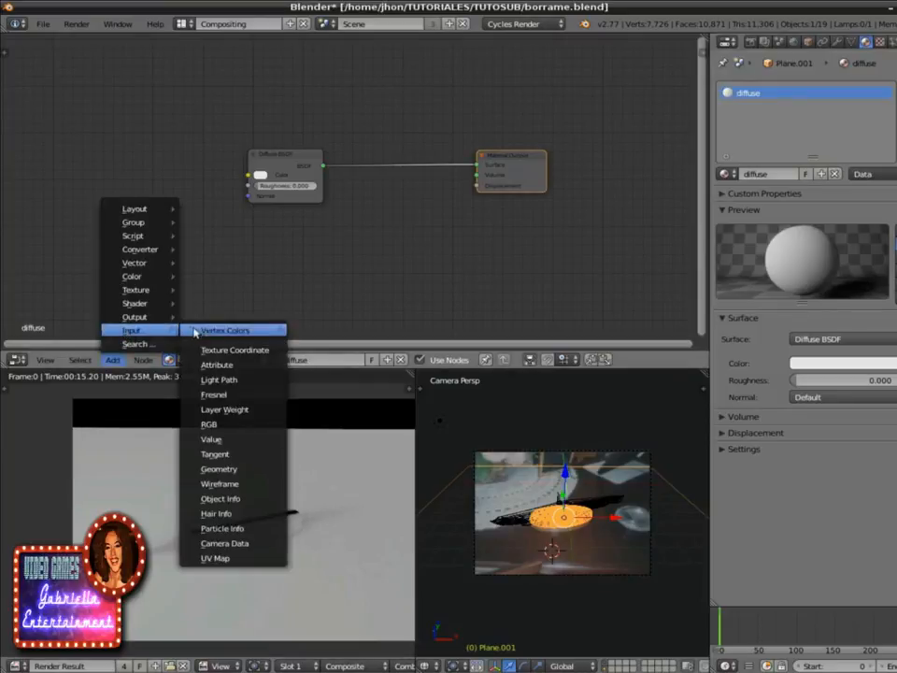
mouse_move(176, 304)
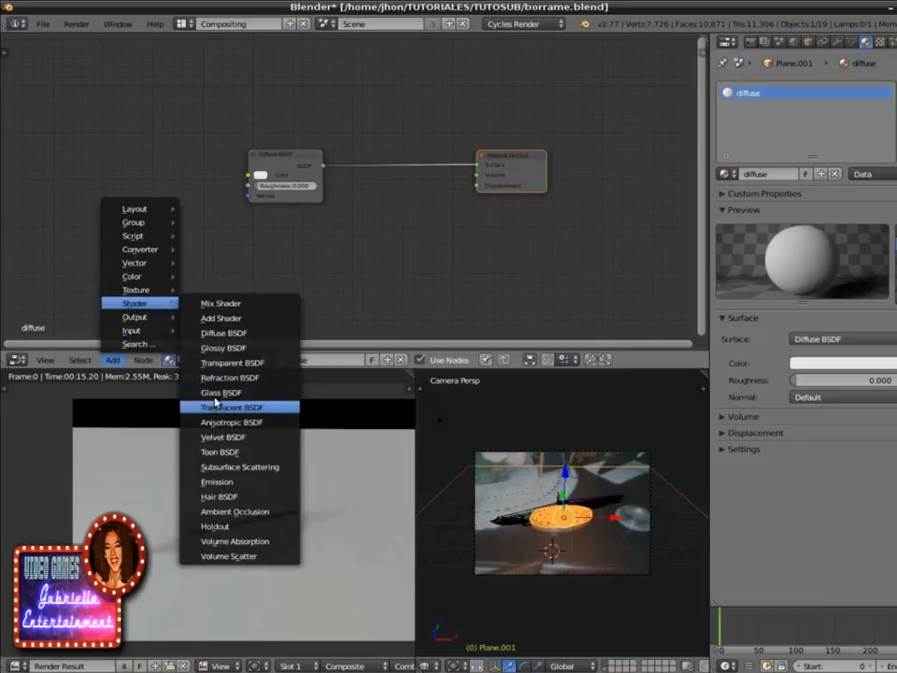
click(201, 362)
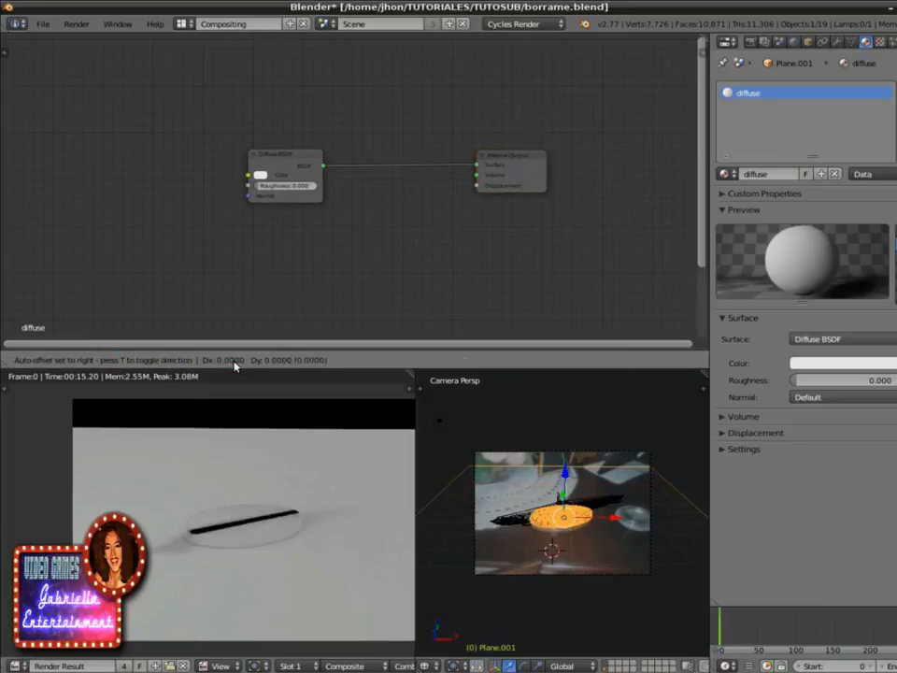
click(250, 235)
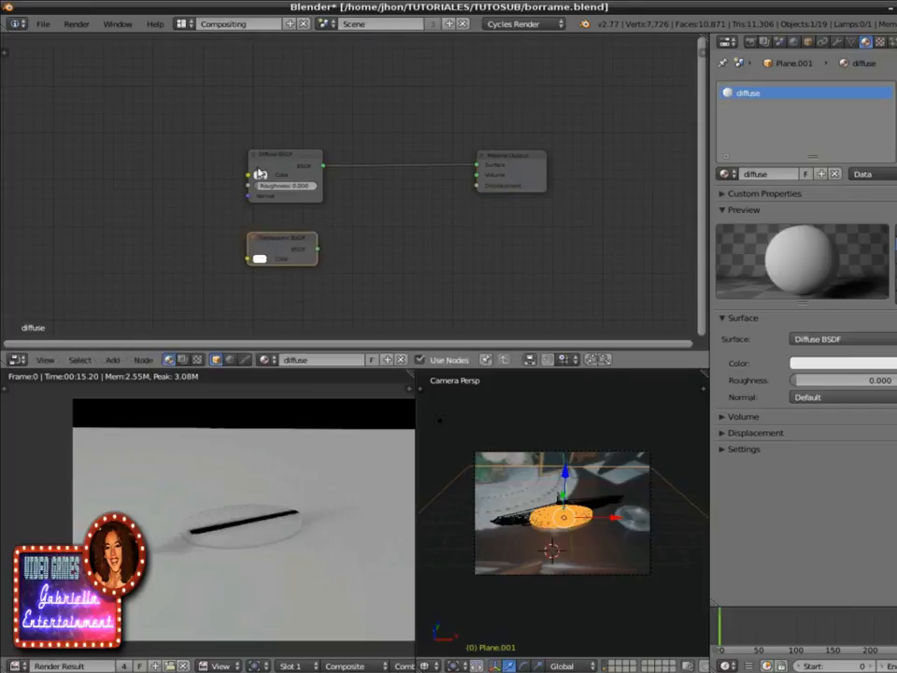
Step: Disconnect and space out the diffuse material's nodes, and place a Mix Shader node between the BSDFs and the Material Output
drag(291, 156, 278, 137)
drag(283, 231, 448, 213)
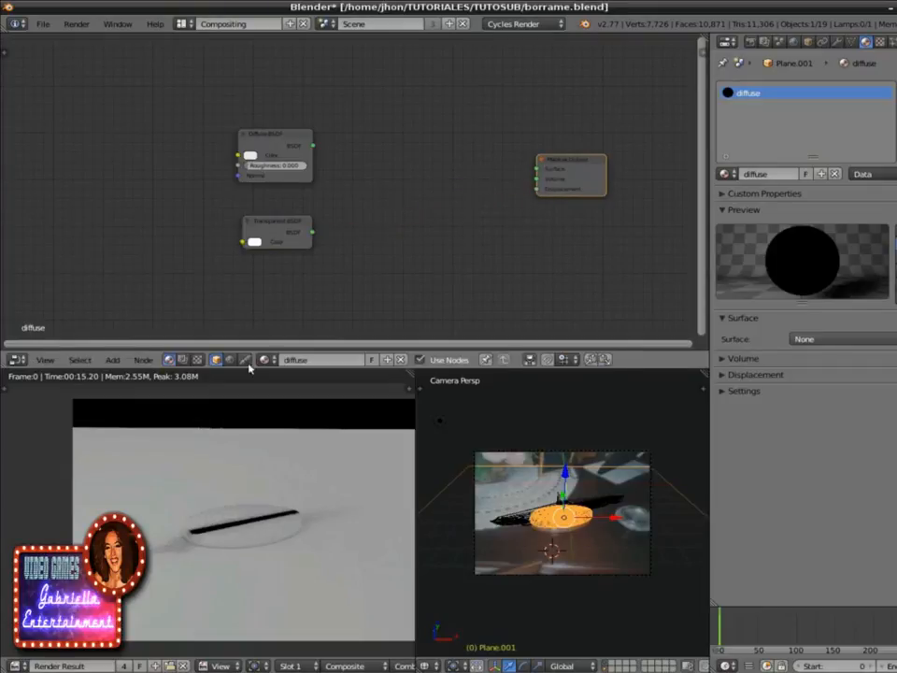
click(113, 360)
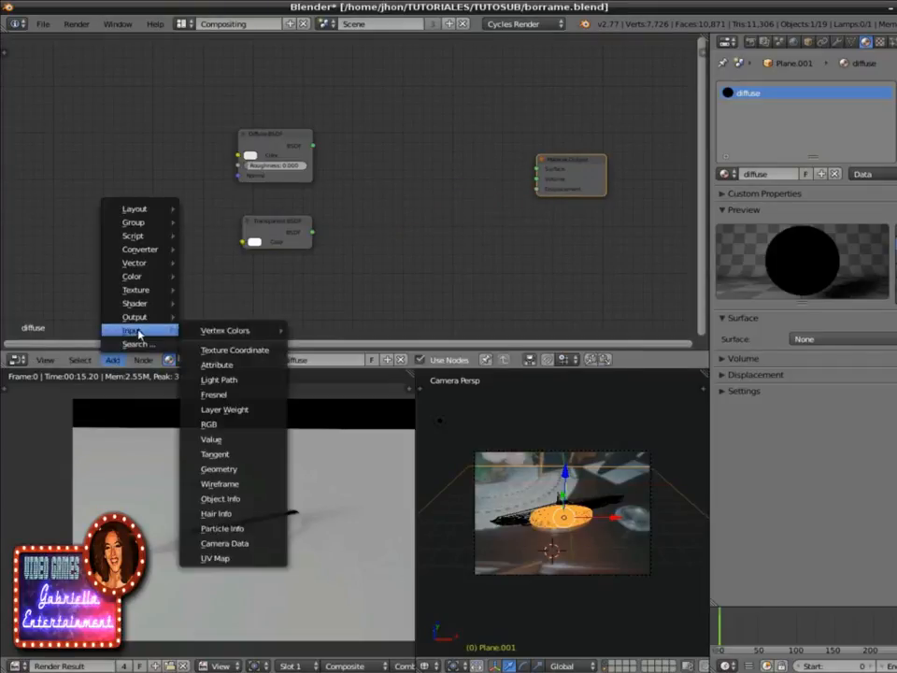
mouse_move(155, 320)
mouse_move(178, 305)
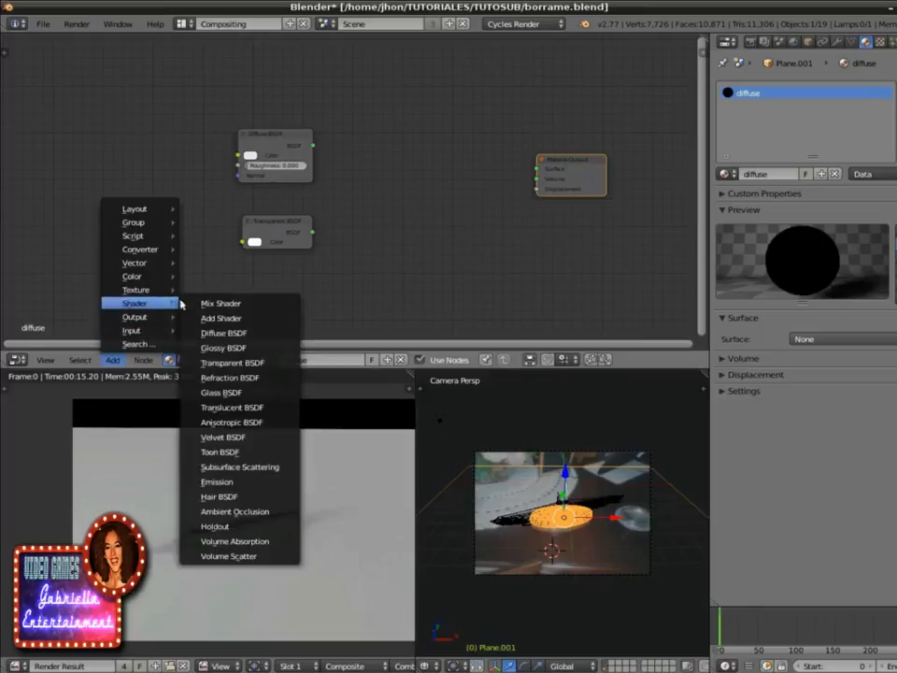
click(219, 304)
click(379, 159)
Step: Link the Diffuse and Transparent BSDFs to the Mix Shader's first and second Shader inputs, and its output to Surface
drag(447, 173, 539, 170)
drag(313, 146, 378, 192)
drag(312, 234, 377, 203)
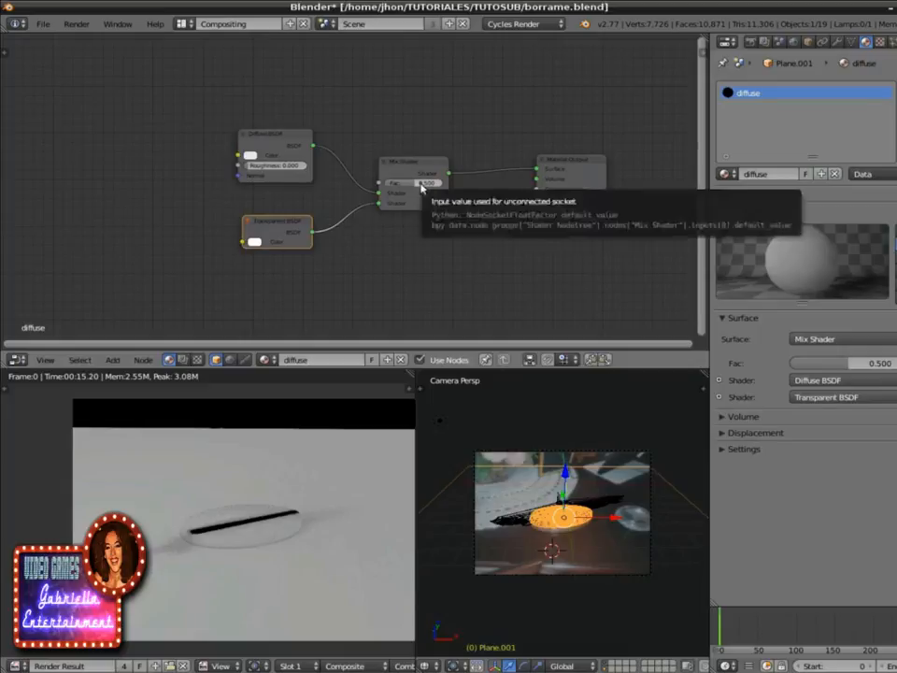
Step: Try the Mix Shader's Fac at 0.000 and 1.000 to compare the diffuse and transparent extremes
scroll(434, 209, up, 4)
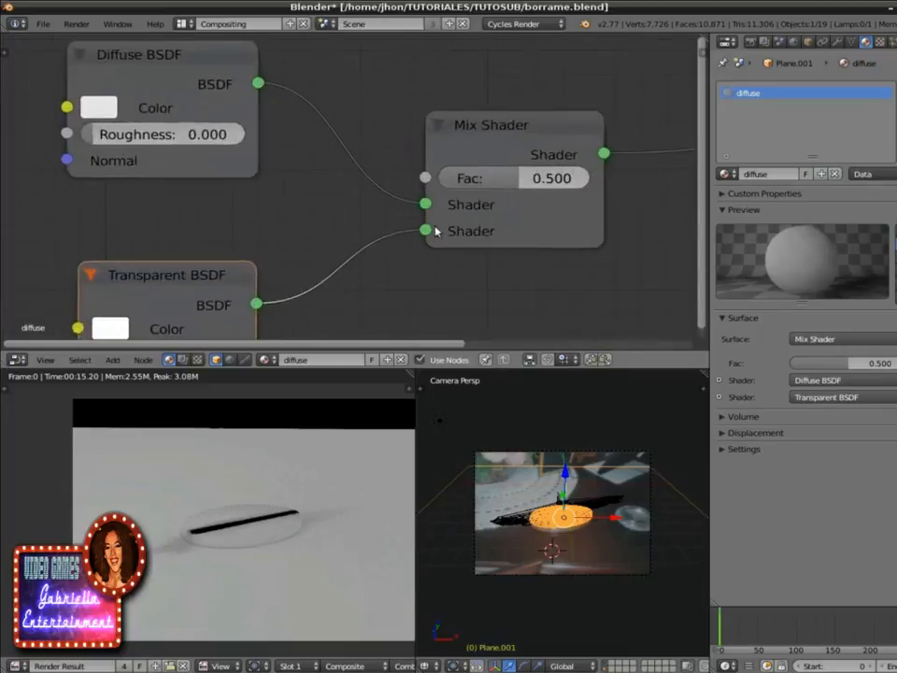
middle_drag(546, 216, 445, 232)
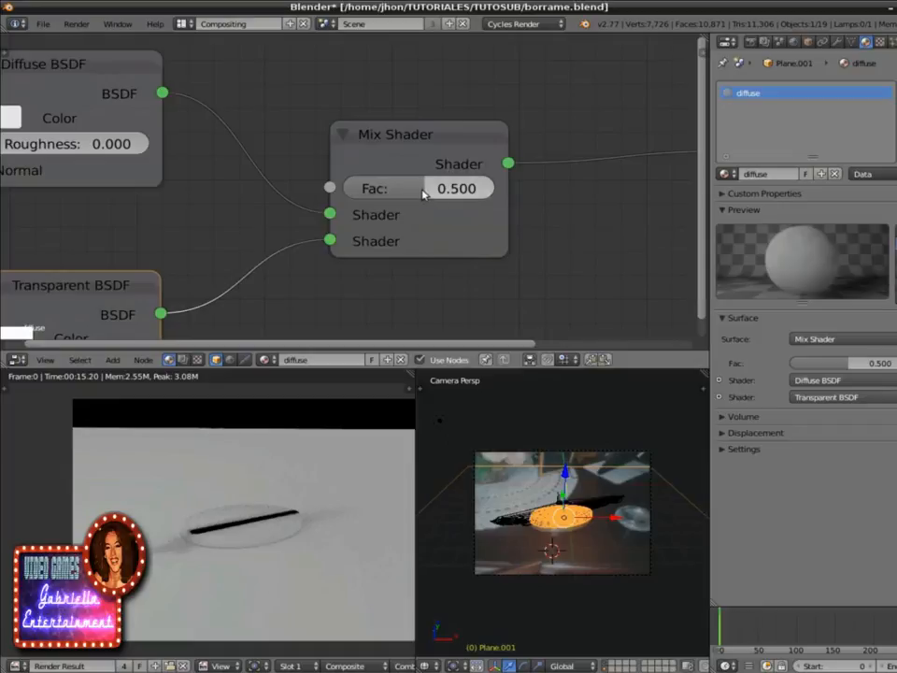
drag(356, 187, 280, 190)
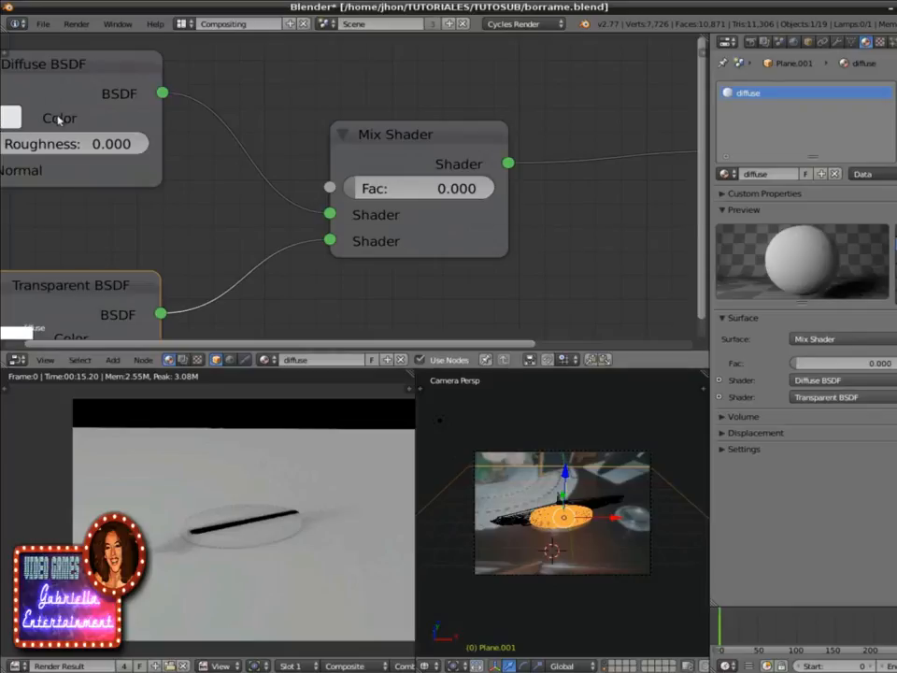
scroll(58, 121, down, 1)
drag(359, 188, 482, 188)
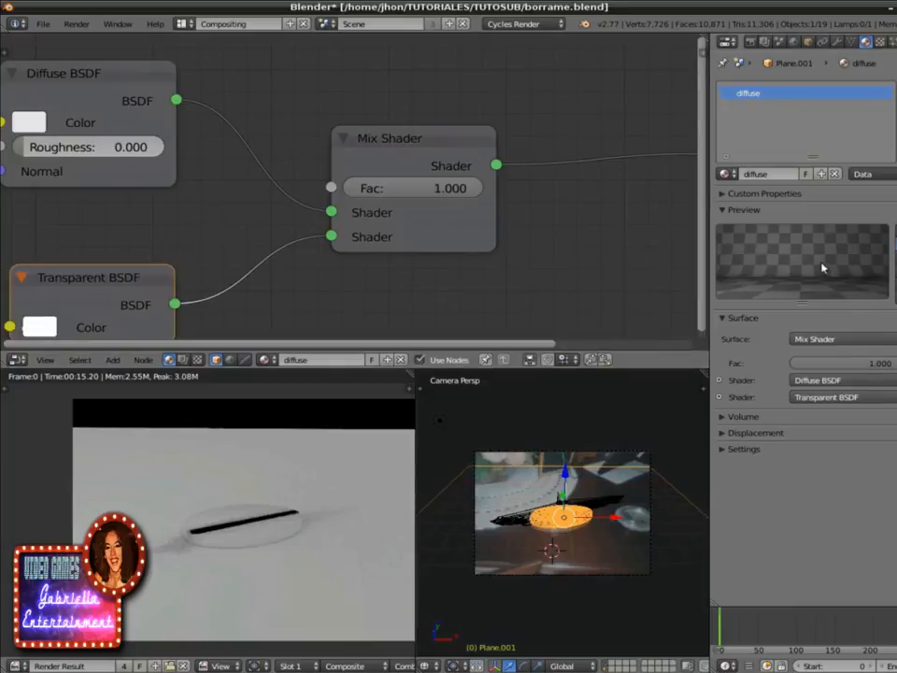
Step: Enter a new decimal value for the Mix Shader's Fac
click(428, 187)
text(0.)
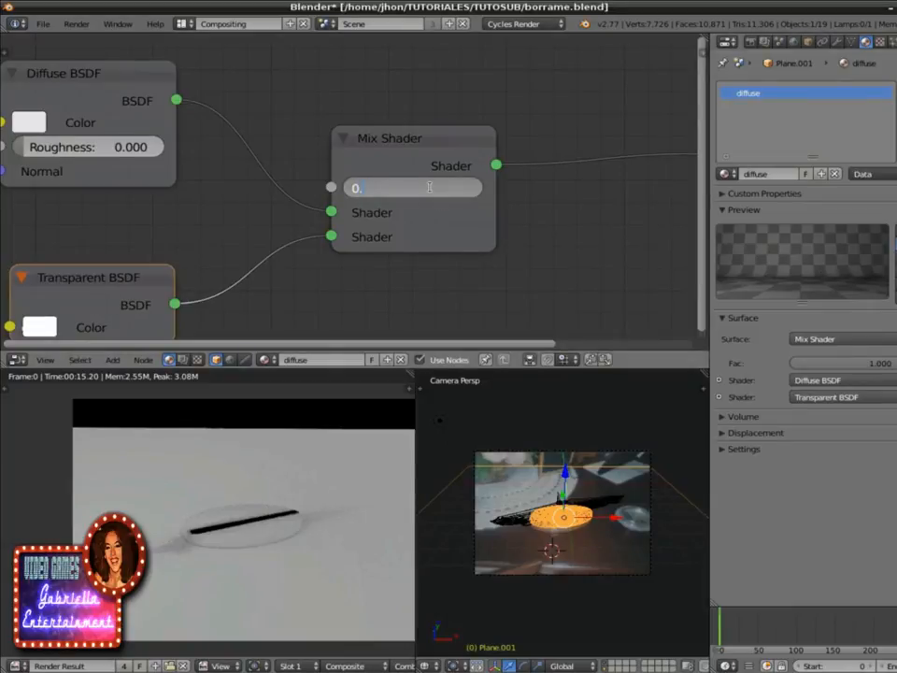
Step: Set the Mix Shader's factor to 0.5
text(5)
key(Return)
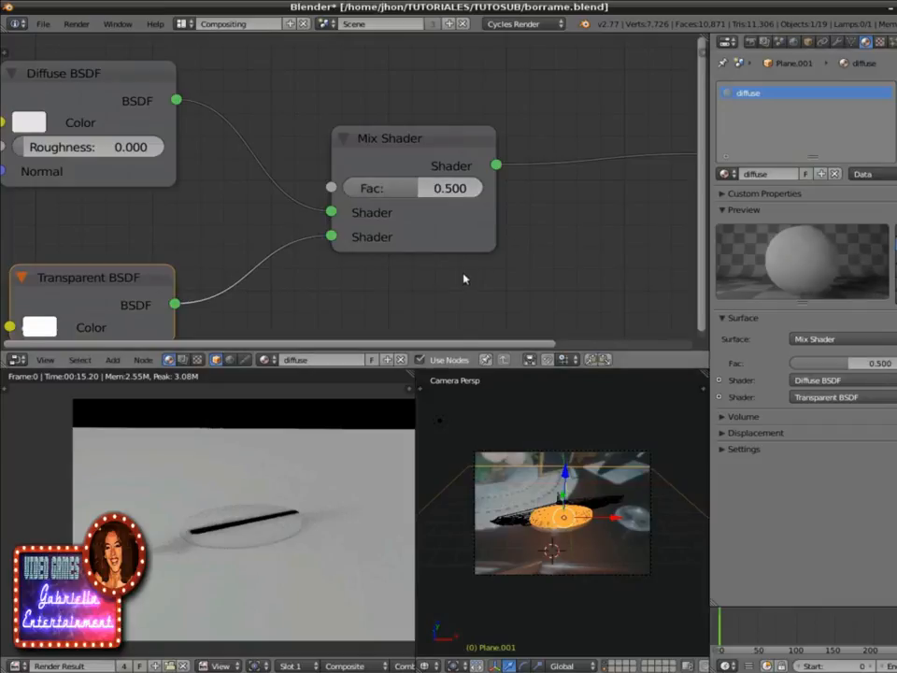
Step: Add a Light Path input node to the diffuse material and place it above the Diffuse BSDF node
scroll(465, 274, down, 2)
scroll(481, 248, down, 1)
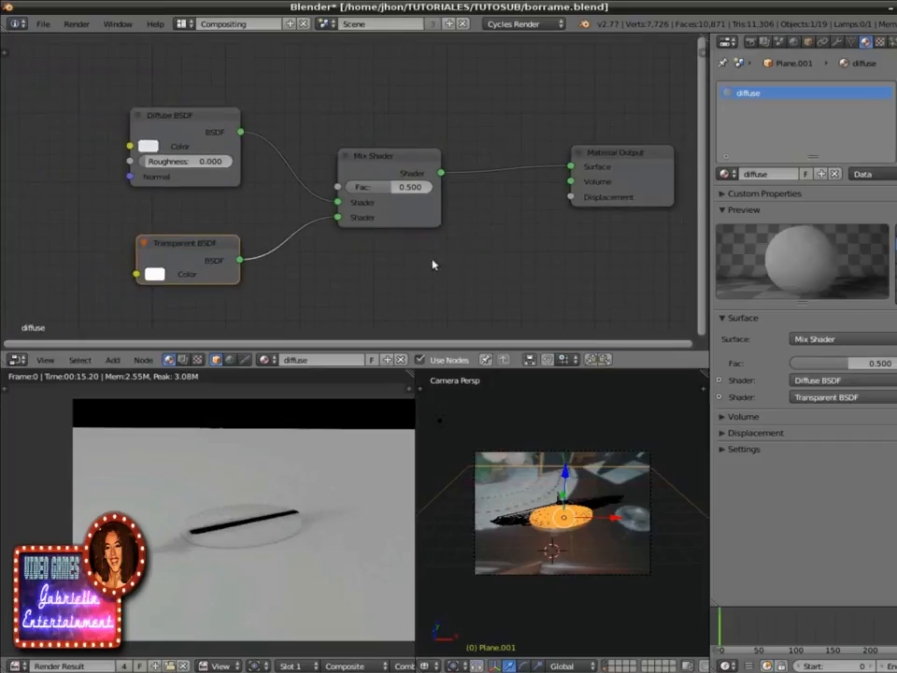
middle_drag(461, 131, 494, 202)
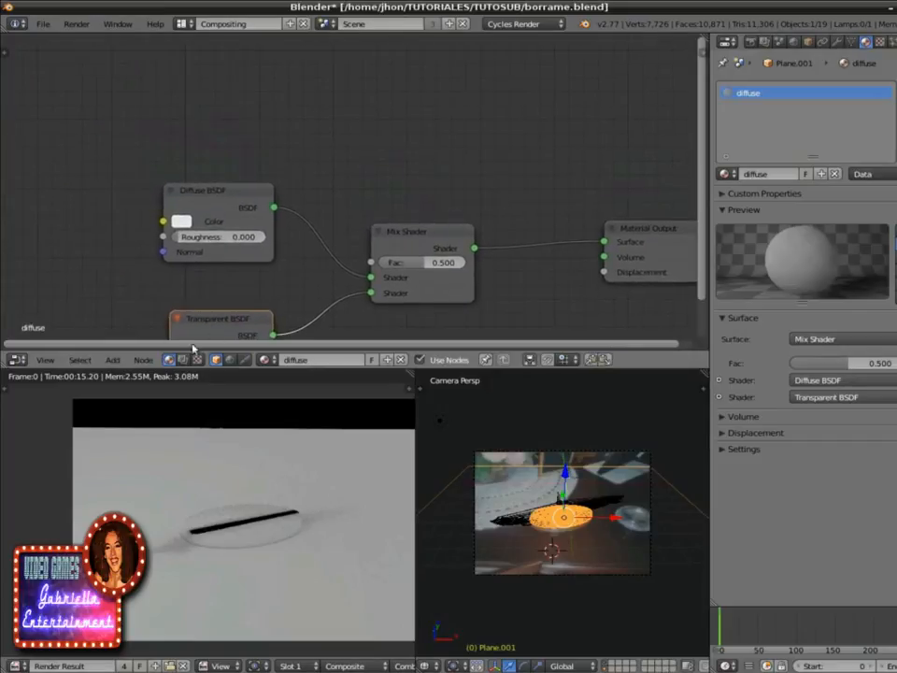
click(113, 359)
mouse_move(136, 332)
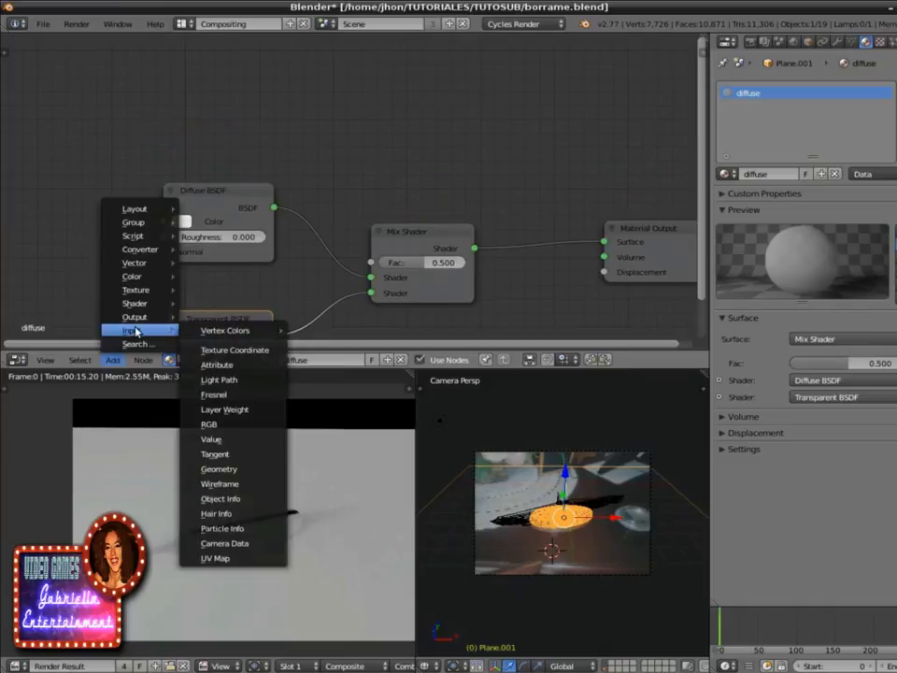
click(224, 379)
click(300, 60)
middle_drag(404, 123, 459, 195)
drag(437, 148, 309, 65)
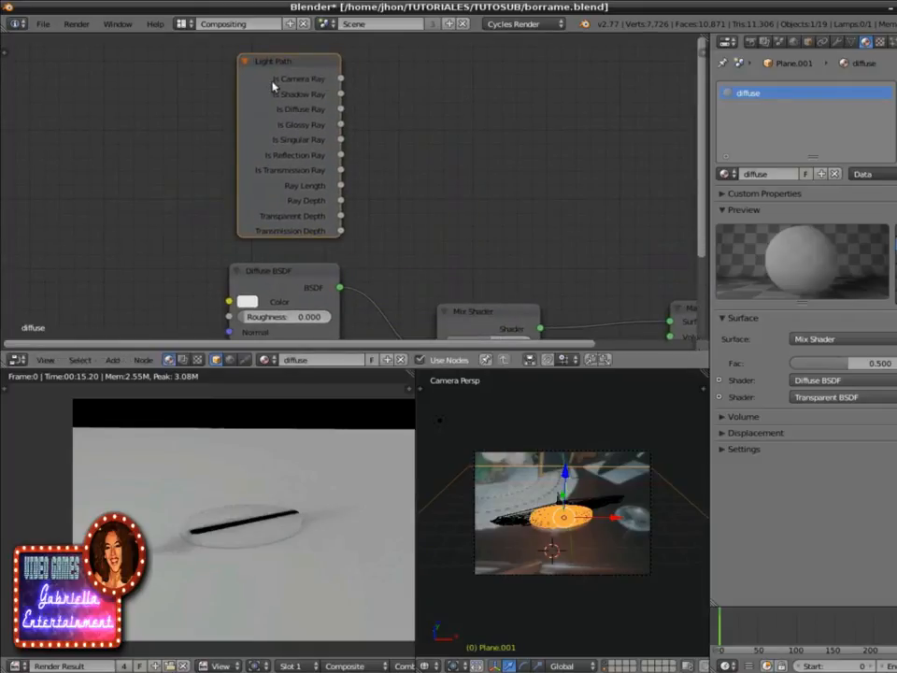
Step: Reposition the Mix Shader and connect the Light Path's Is Camera Ray output to its Fac input
drag(338, 79, 494, 260)
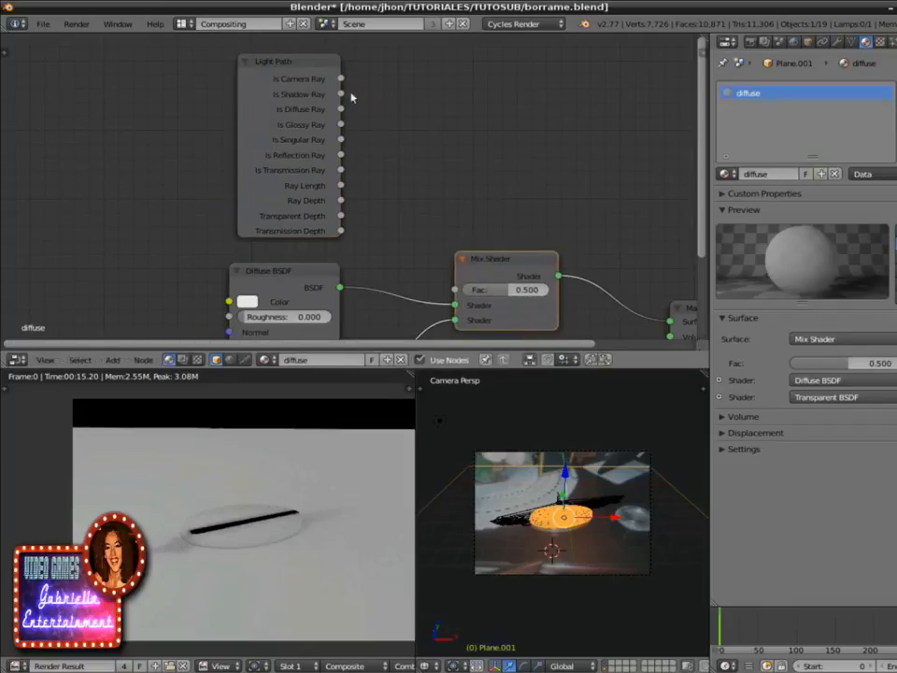
drag(339, 80, 453, 293)
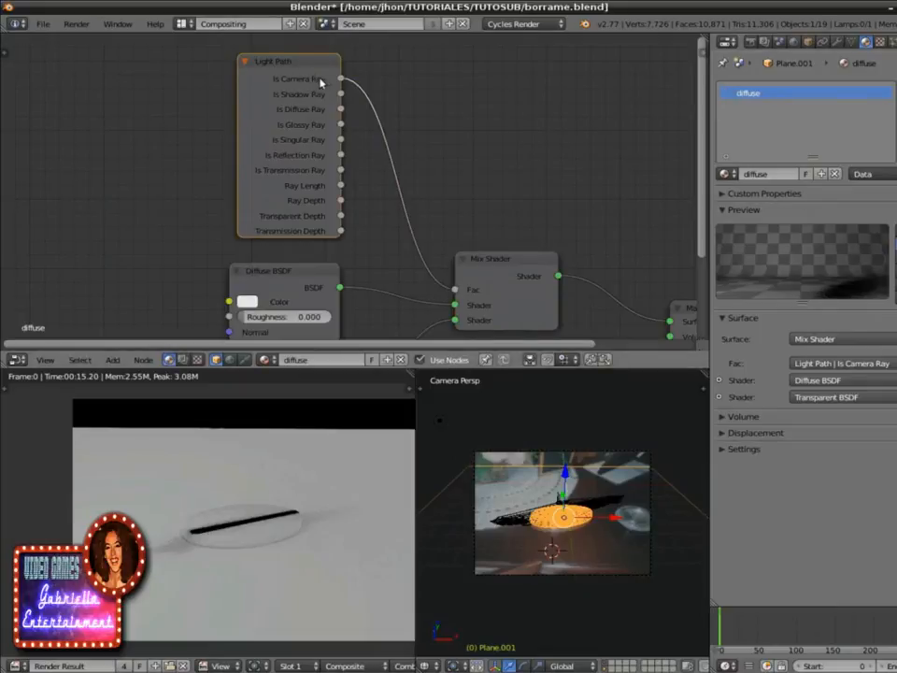
Step: Try Is Shadow Ray and Is Diffuse Ray as the Mix Shader's Fac source, and reconnect Is Camera Ray
drag(341, 93, 456, 289)
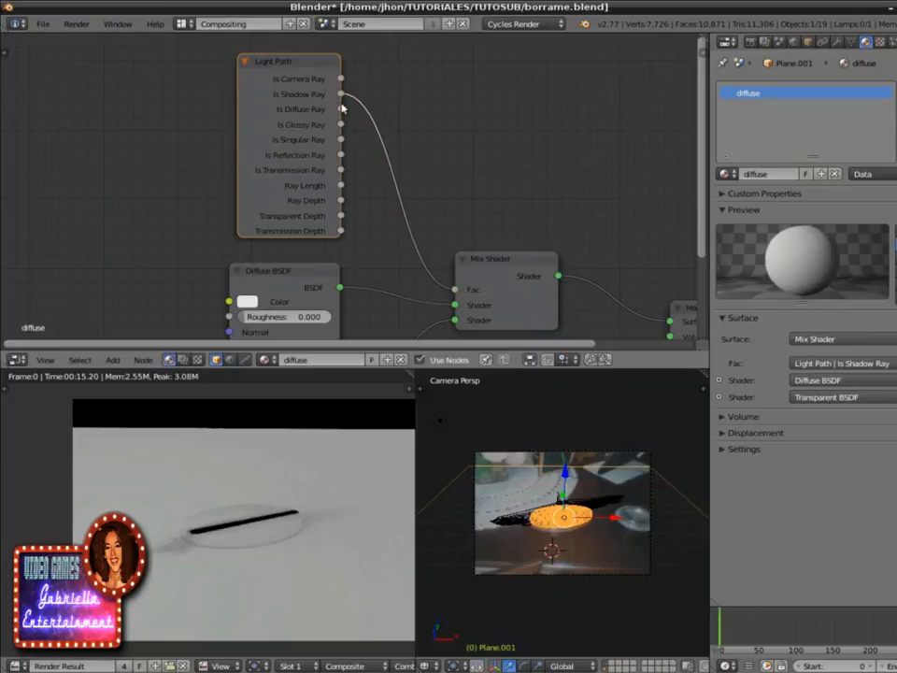
drag(341, 110, 455, 290)
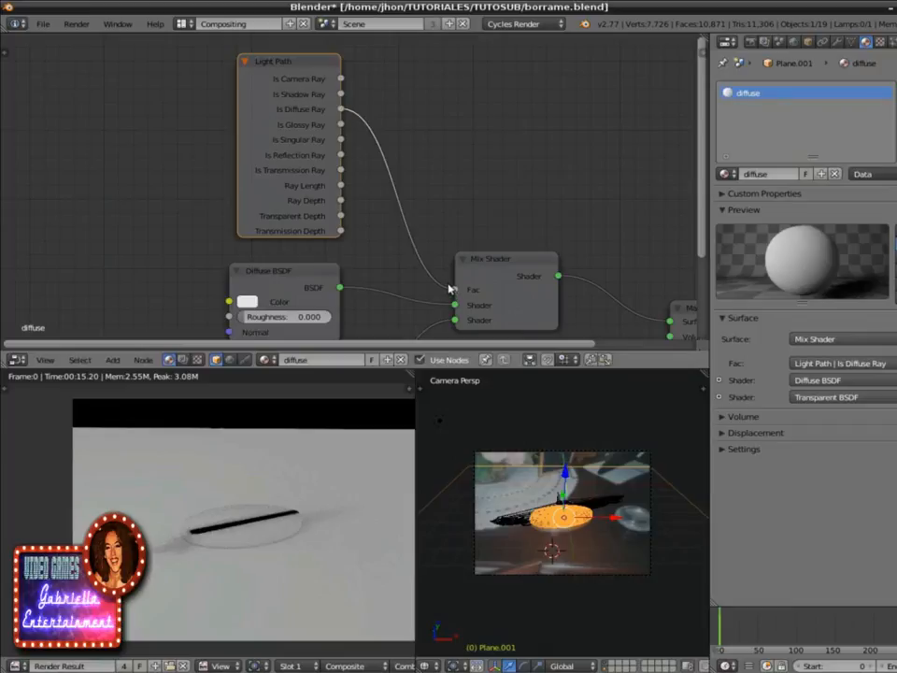
drag(341, 80, 455, 289)
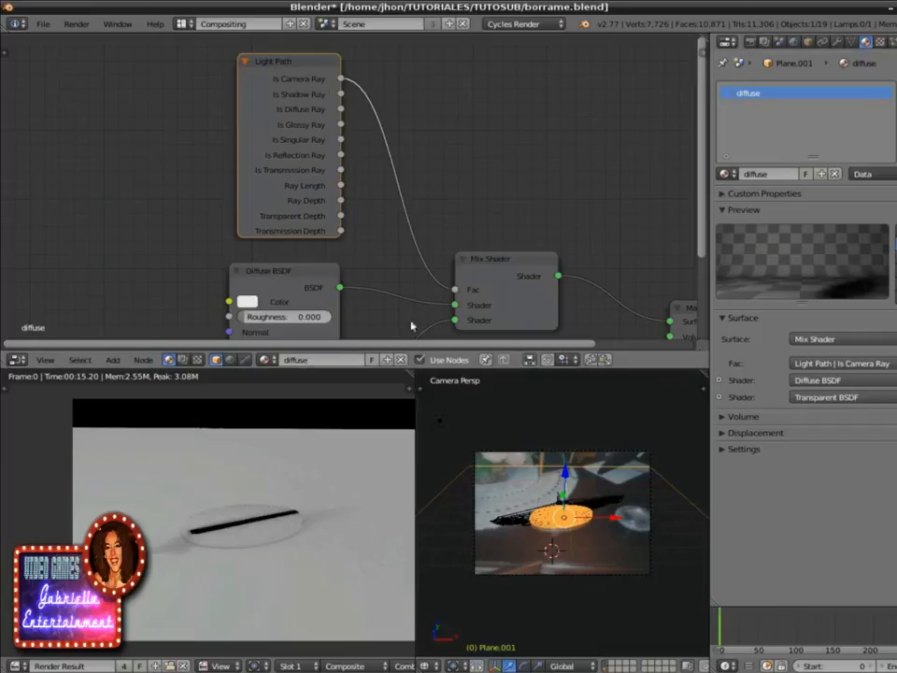
Step: Rearrange the Diffuse BSDF, Mix Shader and Transparent BSDF nodes so the material's node layout is tidier
drag(284, 276, 251, 262)
drag(510, 265, 512, 238)
scroll(417, 290, down, 3)
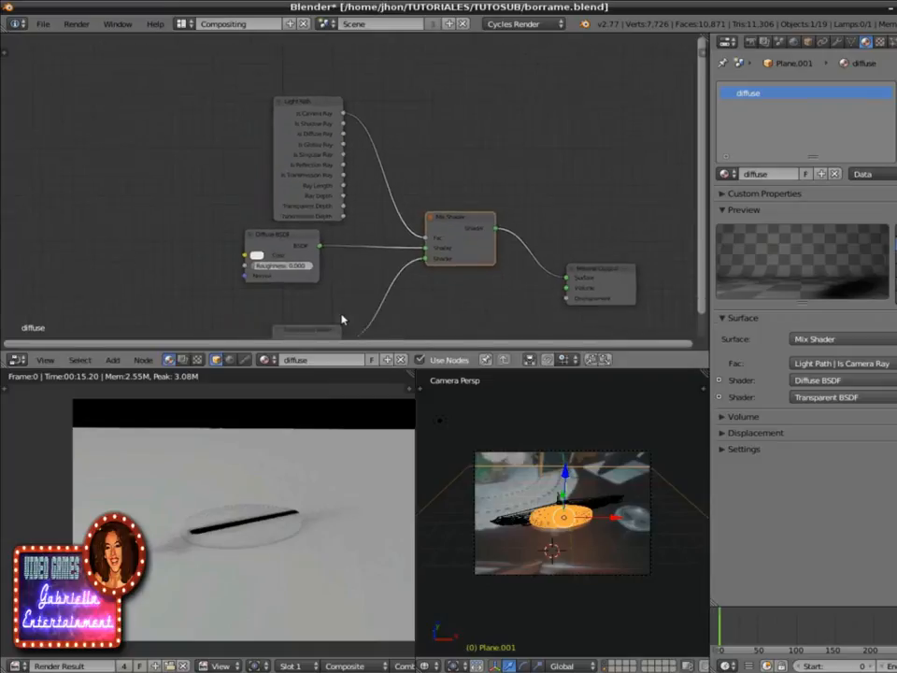
drag(321, 324, 286, 322)
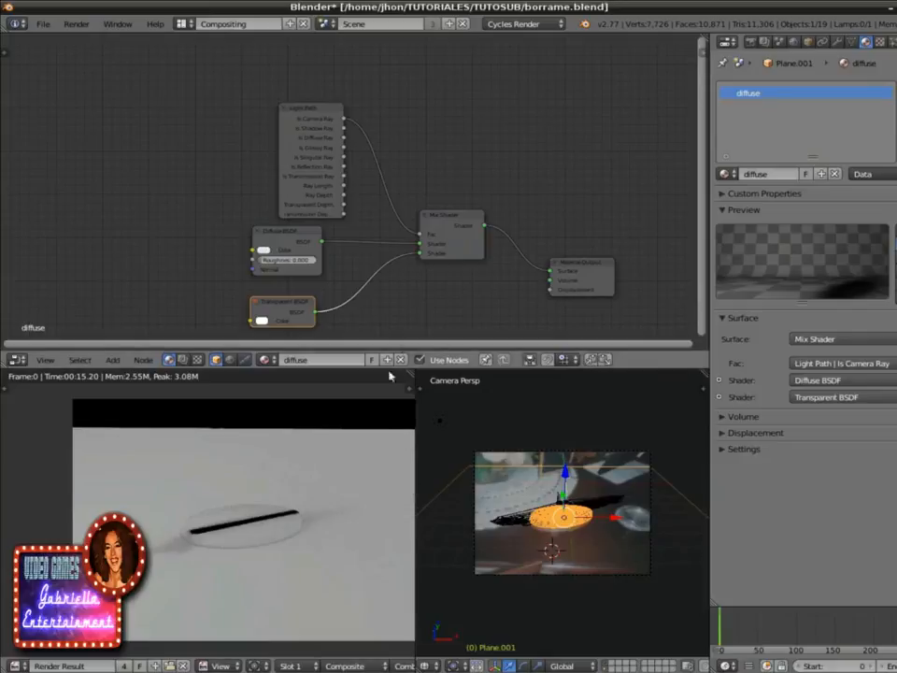
Step: Render the scene and switch the node editor from the material nodes to the compositing nodes
key(F12)
click(183, 358)
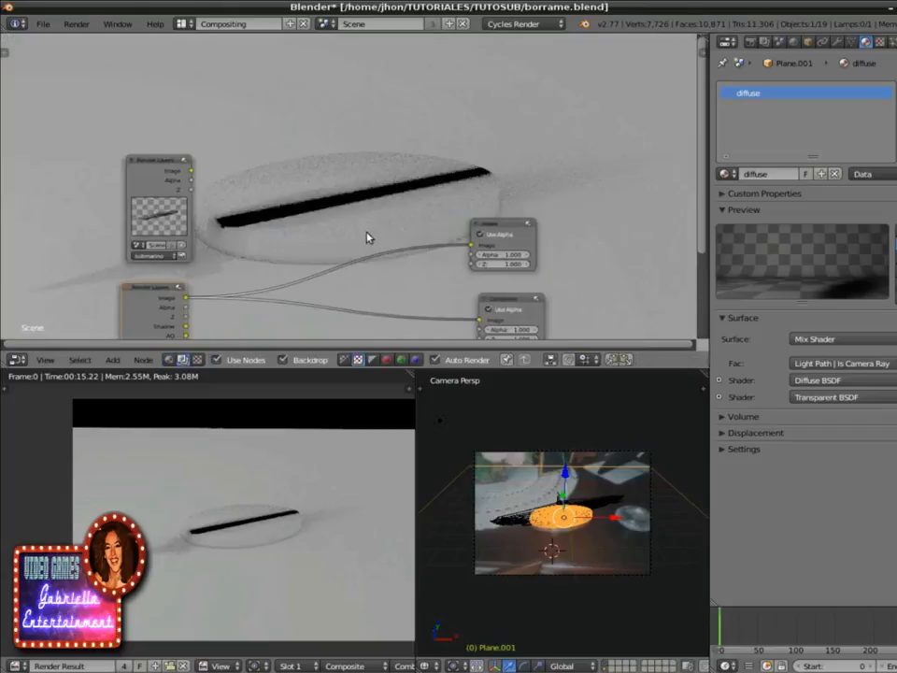
Step: Align the submarino and shadows Render Layers nodes in one column, with submarino above shadows
scroll(367, 237, down, 4)
middle_drag(361, 249, 408, 178)
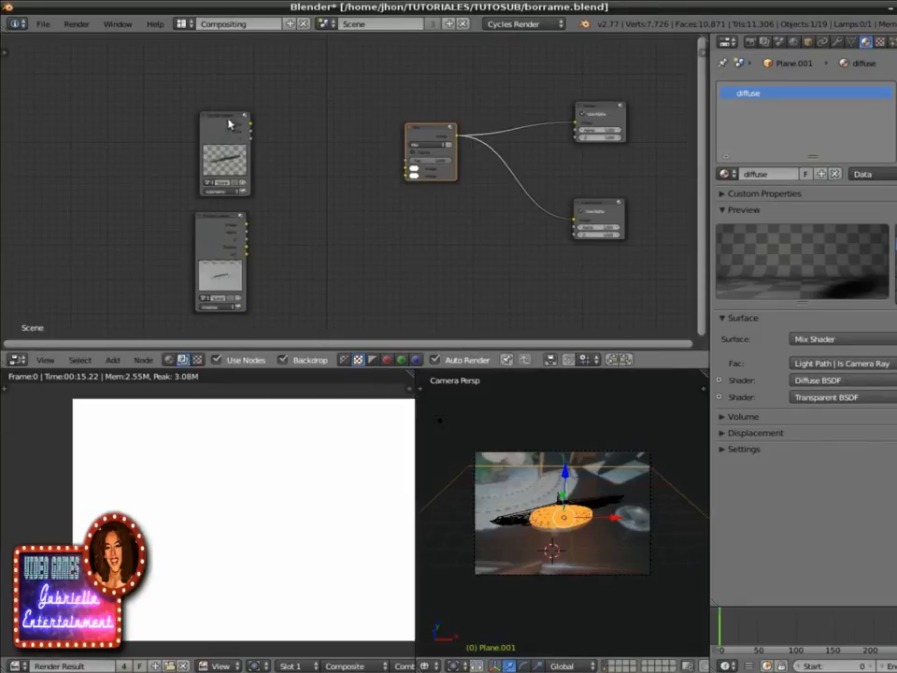
scroll(378, 289, up, 1)
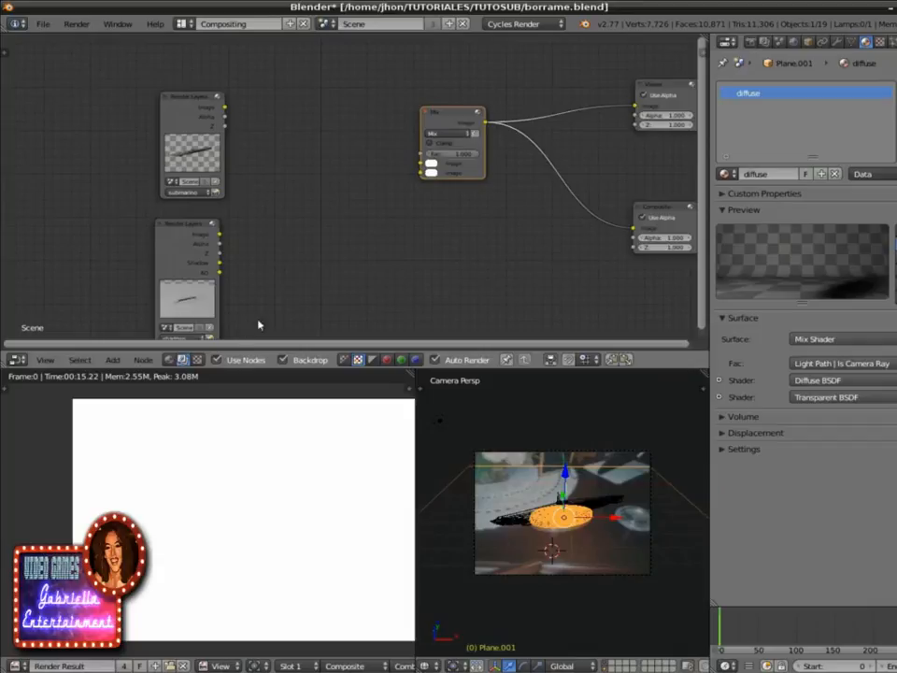
drag(193, 105, 182, 89)
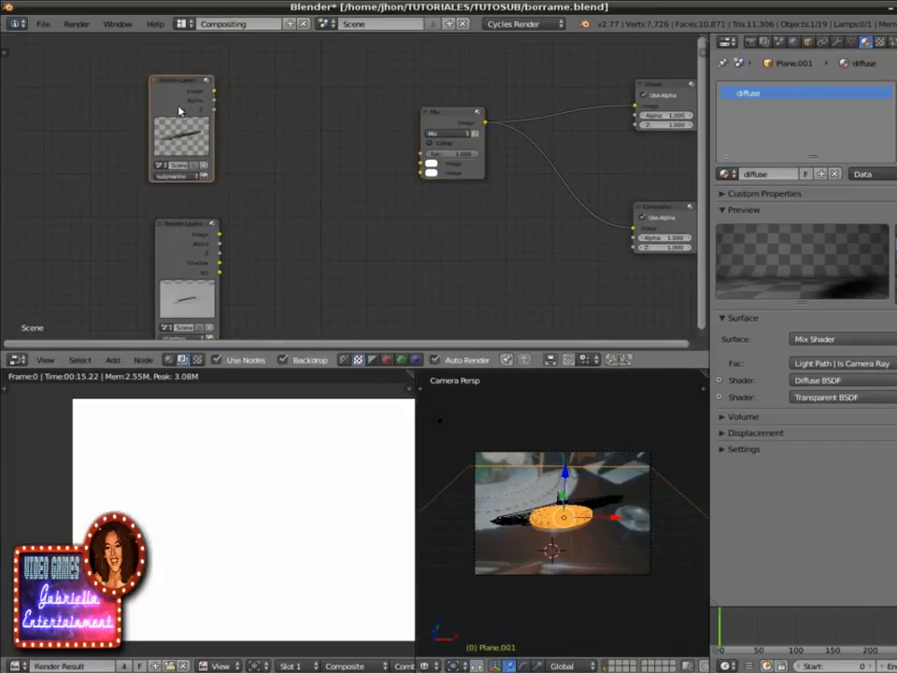
drag(184, 228, 178, 203)
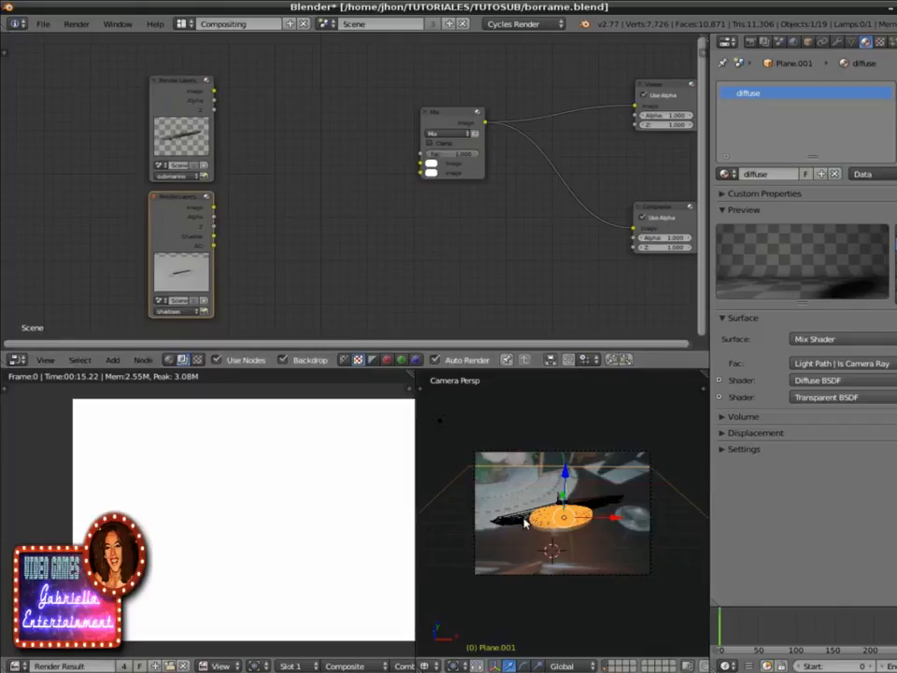
scroll(525, 523, up, 1)
scroll(524, 523, up, 1)
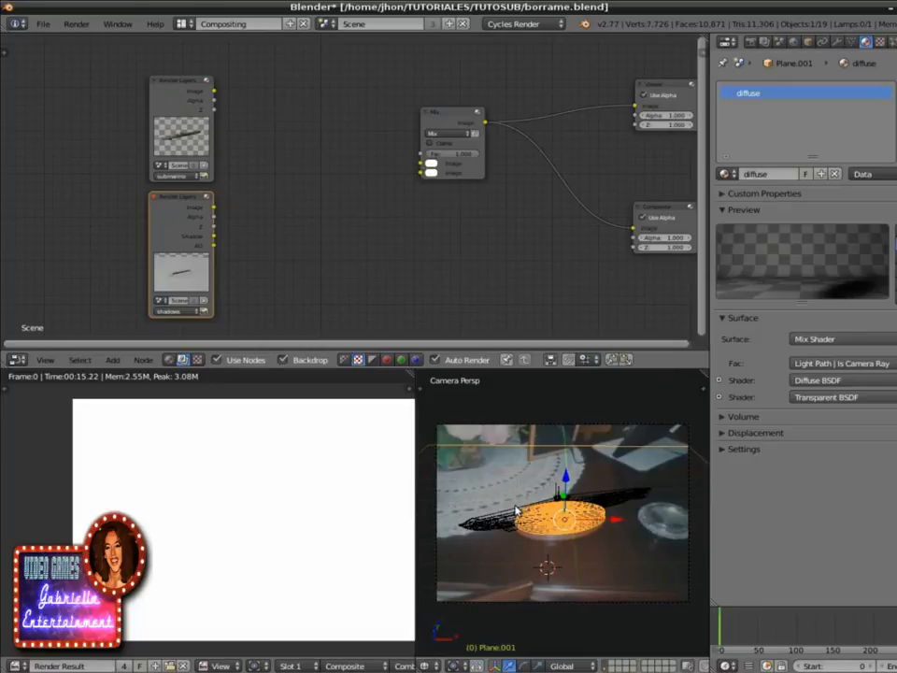
scroll(520, 509, down, 1)
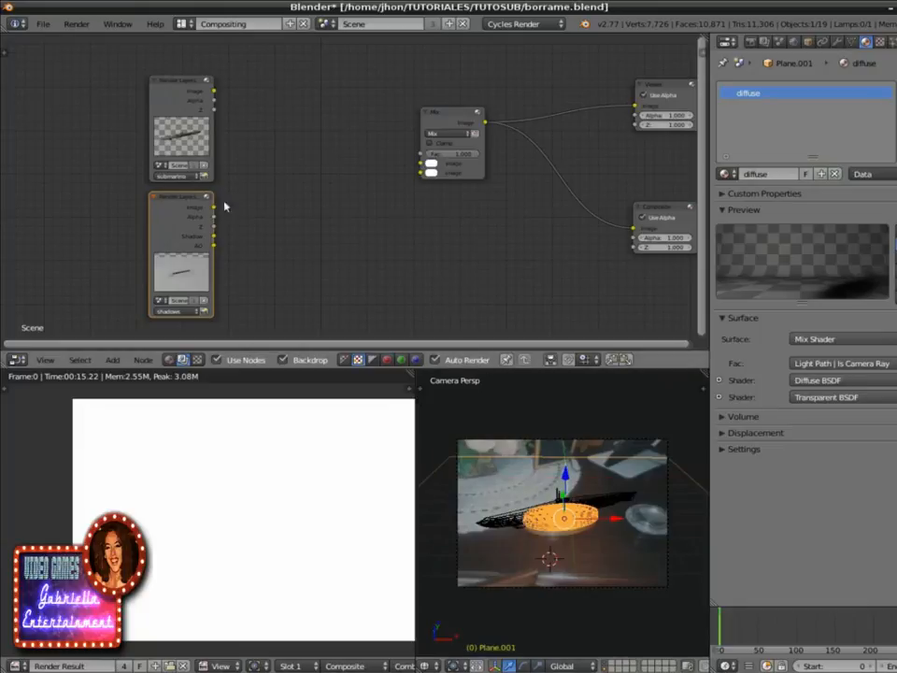
right_click(181, 85)
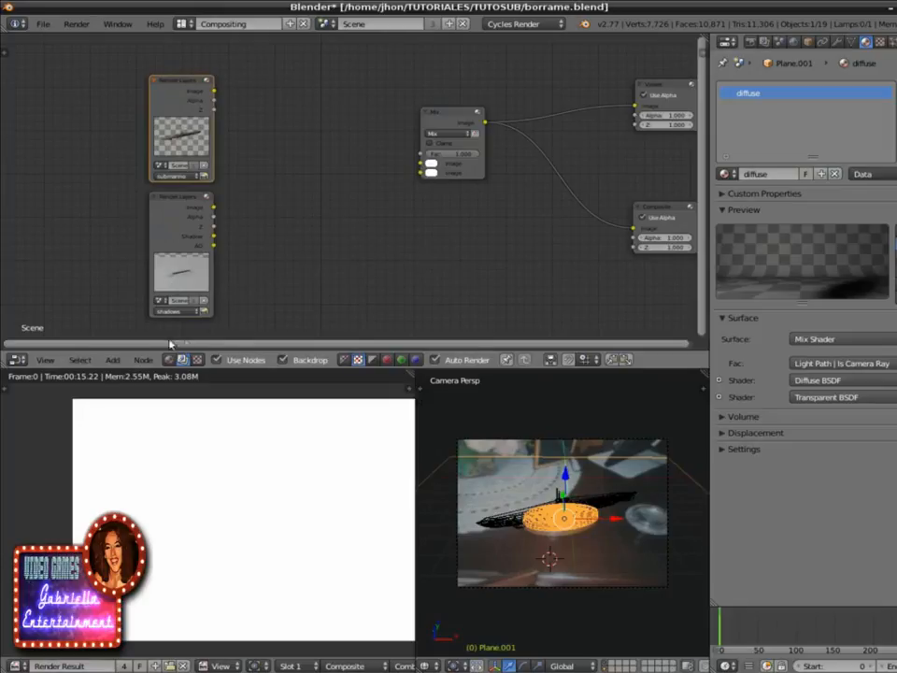
Step: Add an Image input node to the compositing tree and load background.jpg into it
click(112, 363)
mouse_move(132, 330)
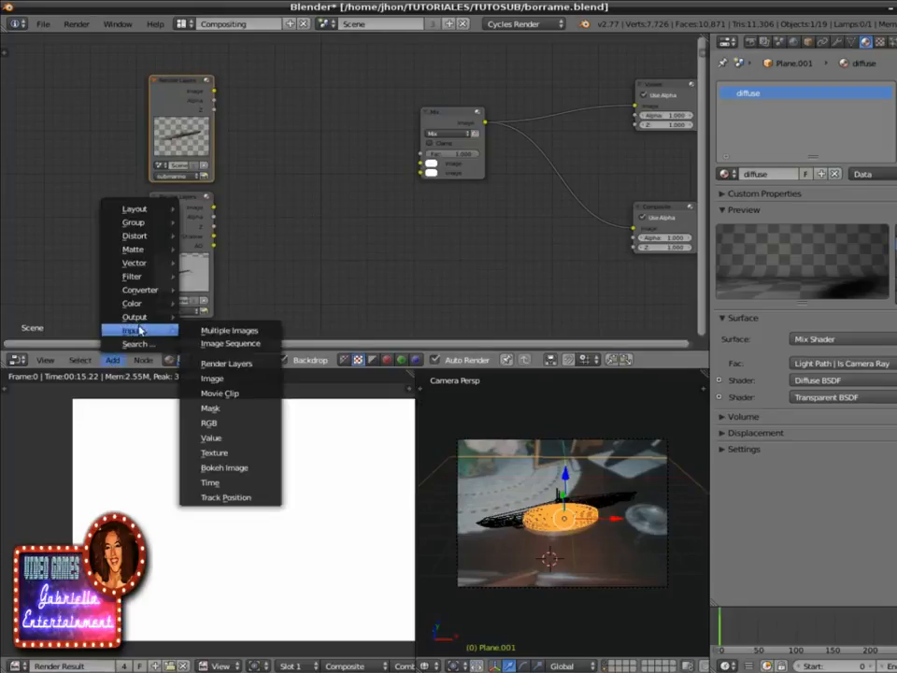
click(224, 379)
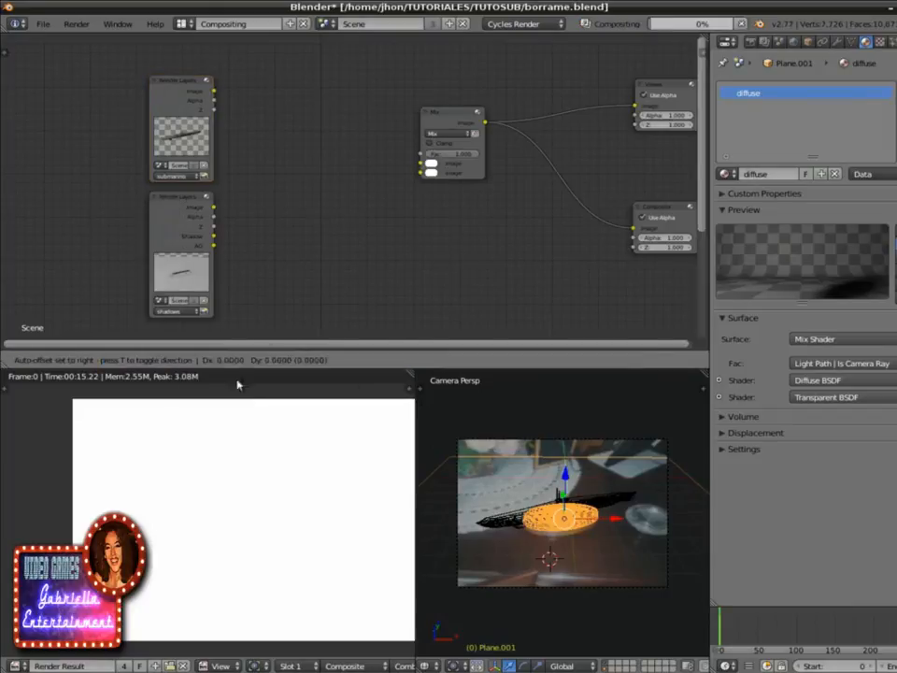
click(312, 195)
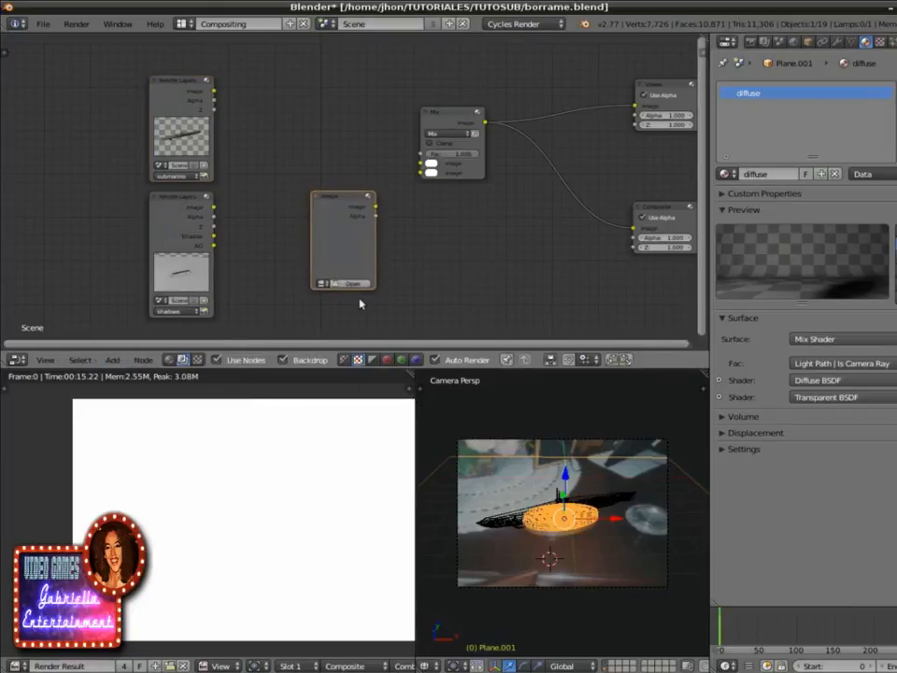
click(363, 286)
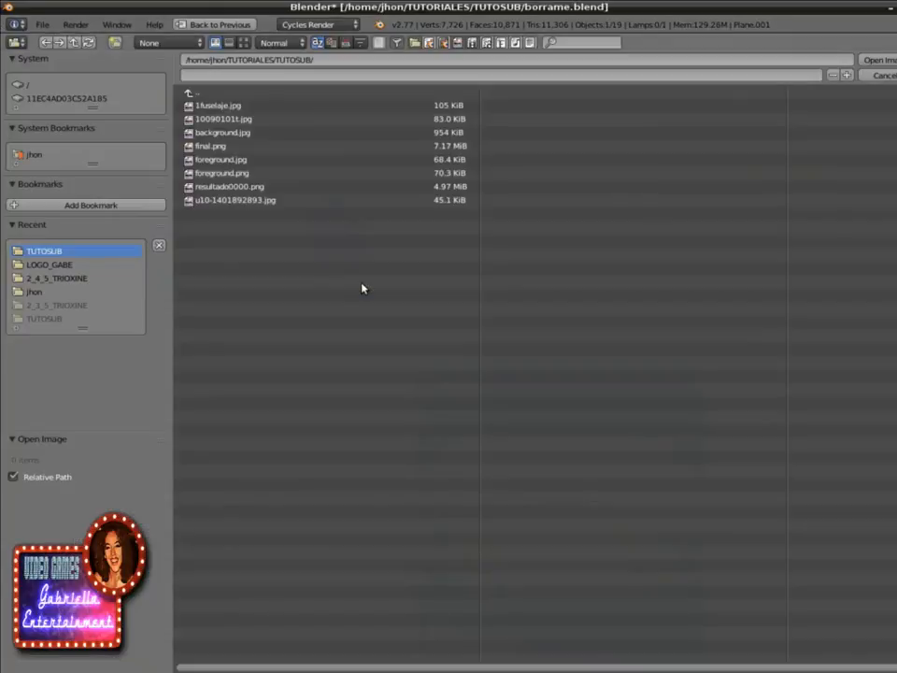
click(241, 132)
double_click(241, 132)
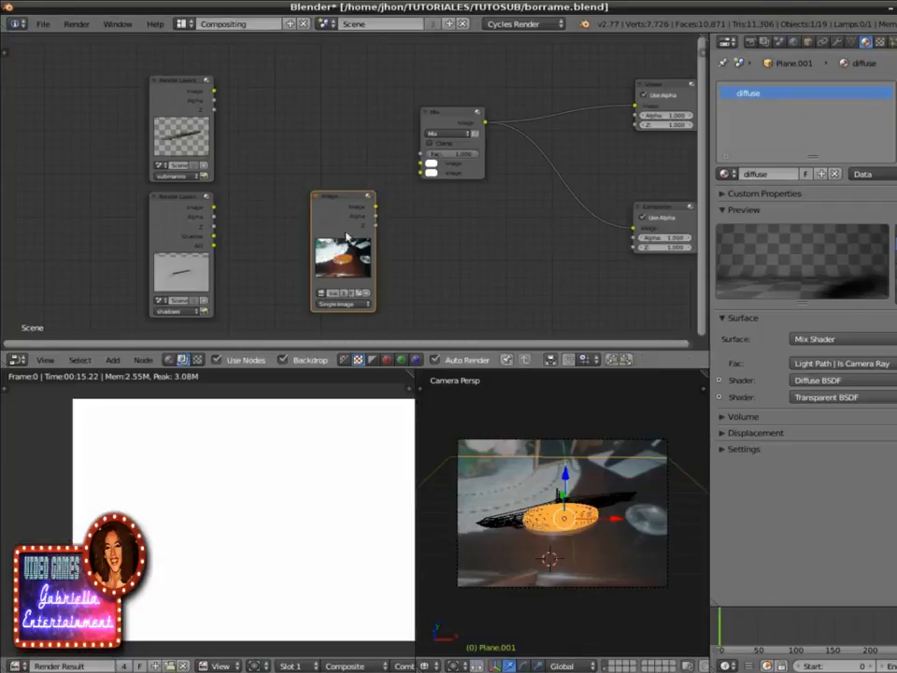
Step: Move the background Image node above the submarino Render Layers node, aligned with the same column
drag(348, 204, 296, 86)
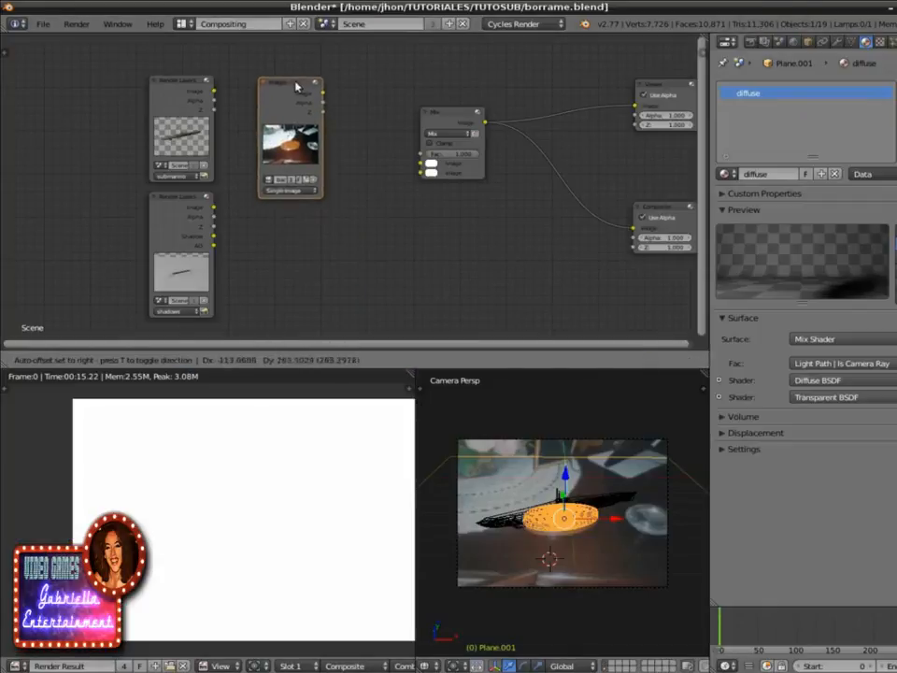
middle_drag(326, 190, 367, 244)
drag(364, 205, 254, 82)
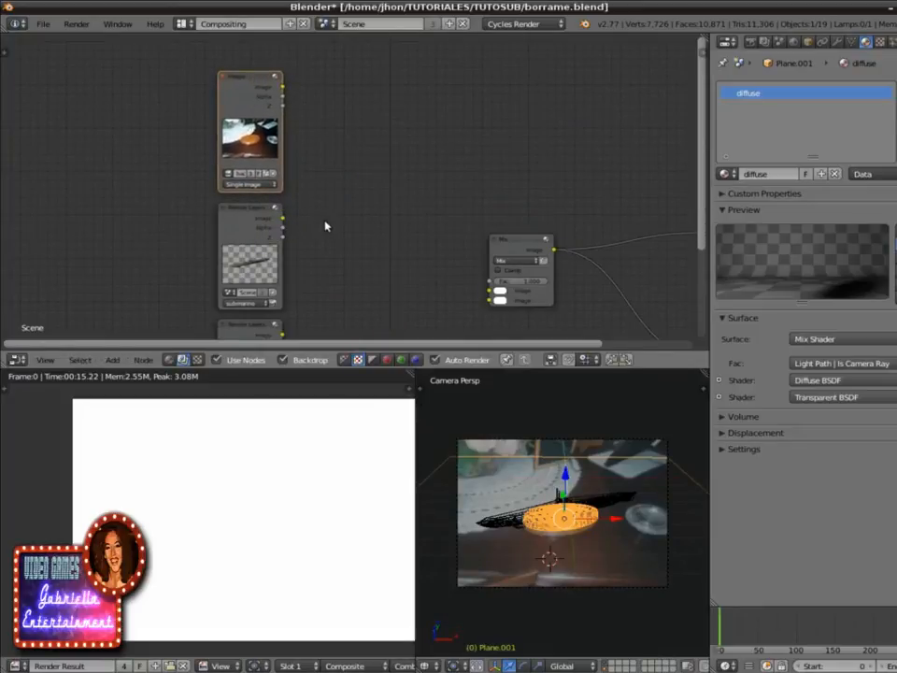
middle_drag(371, 251, 331, 217)
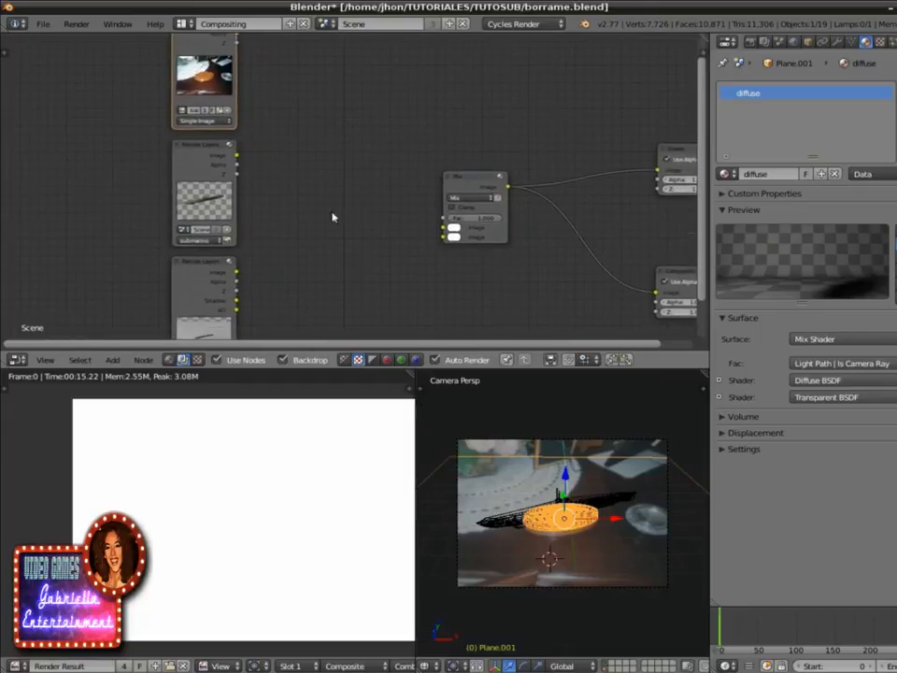
Step: Add a second Mix color node and place it above the existing Mix node
click(112, 360)
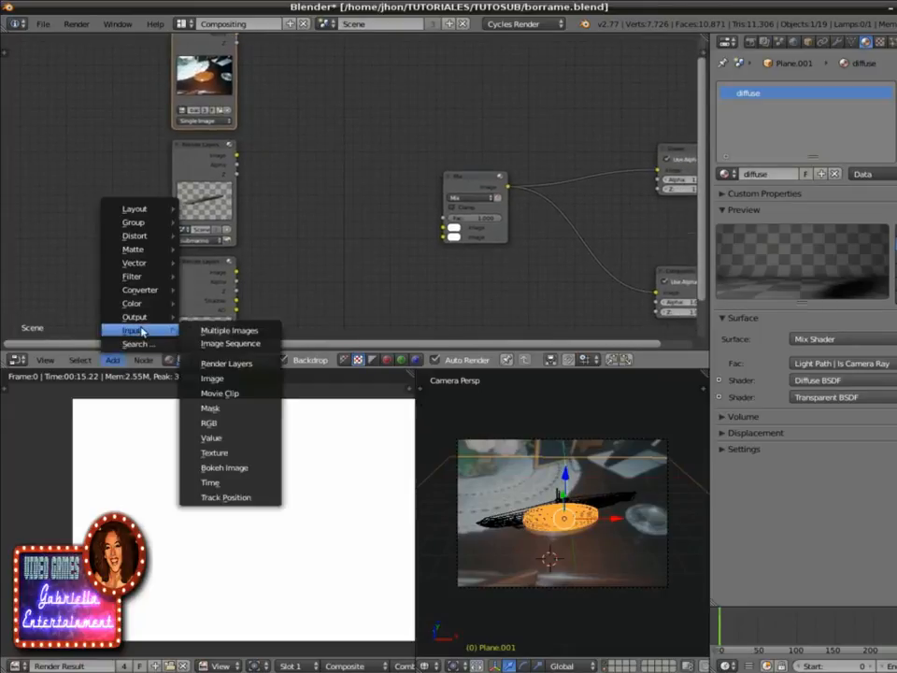
mouse_move(151, 315)
click(214, 300)
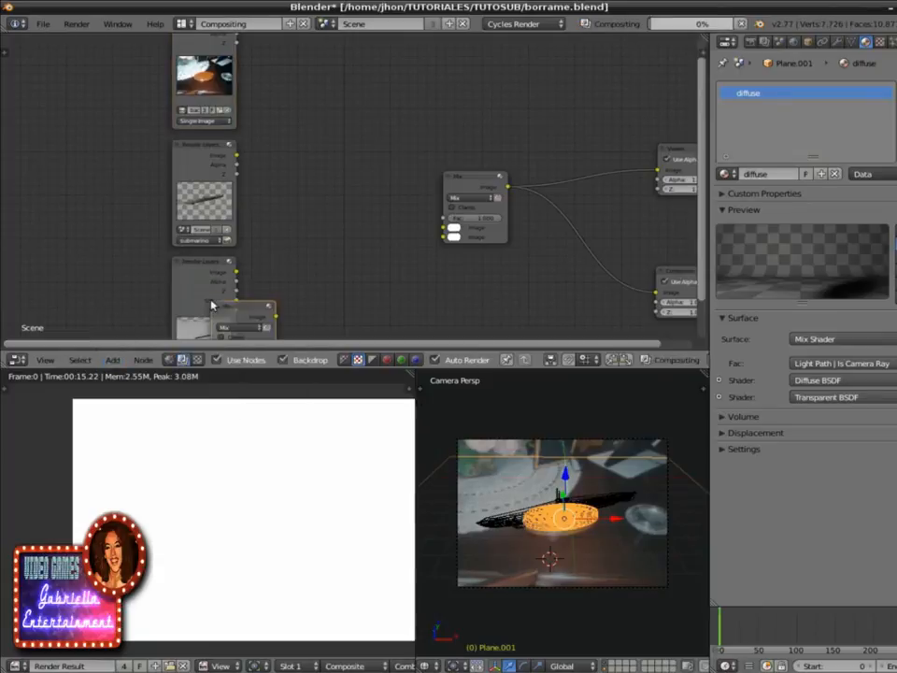
click(357, 66)
Step: Connect the background Image output to the new Mix node's first image input and that Mix node's output to the Viewer
middle_drag(340, 124, 358, 183)
drag(253, 81, 377, 179)
drag(442, 140, 676, 226)
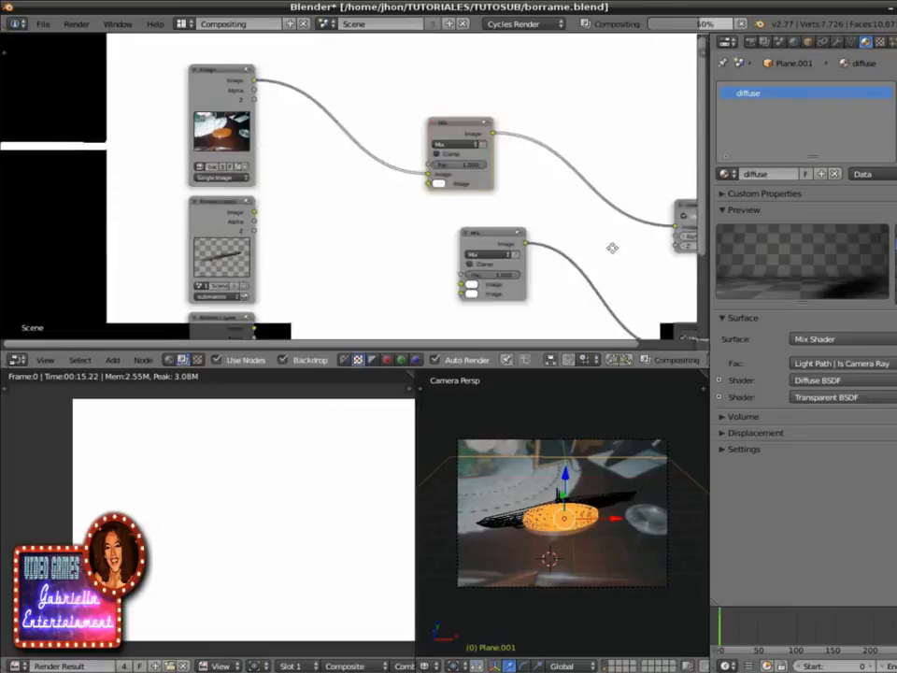
Step: Disconnect the lower Mix node from the Composite node
middle_drag(590, 236, 526, 168)
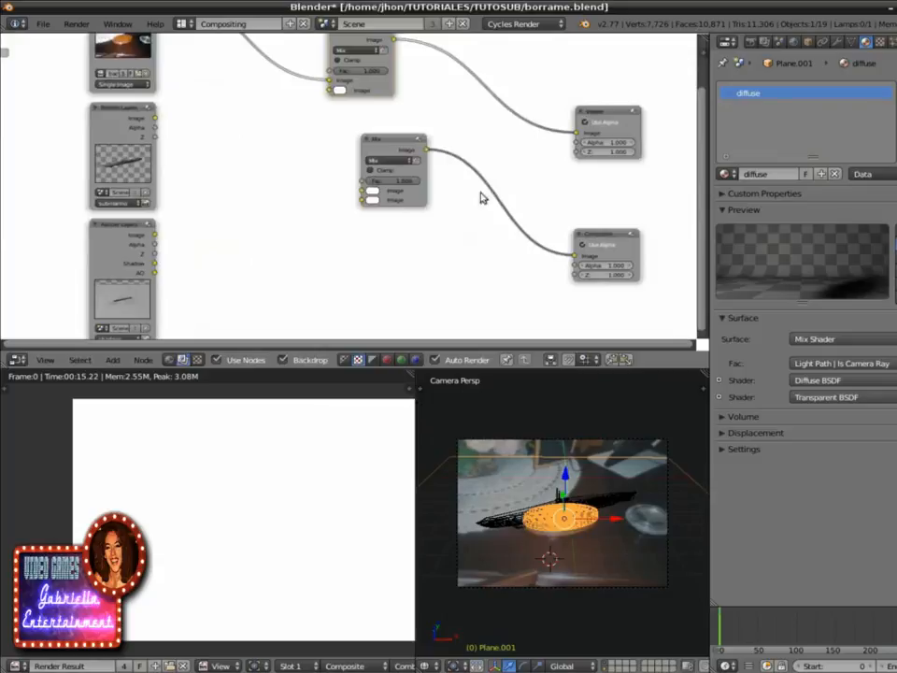
click(387, 148)
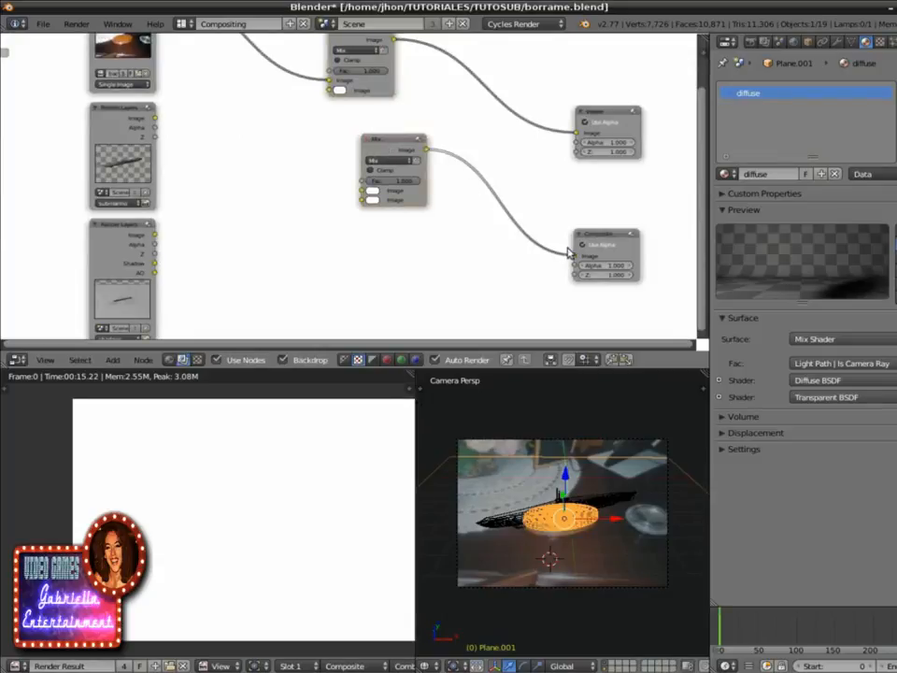
drag(577, 256, 546, 263)
Step: Connect the submarino Render Layers image output to the upper Mix node's second image input
middle_drag(461, 208, 528, 284)
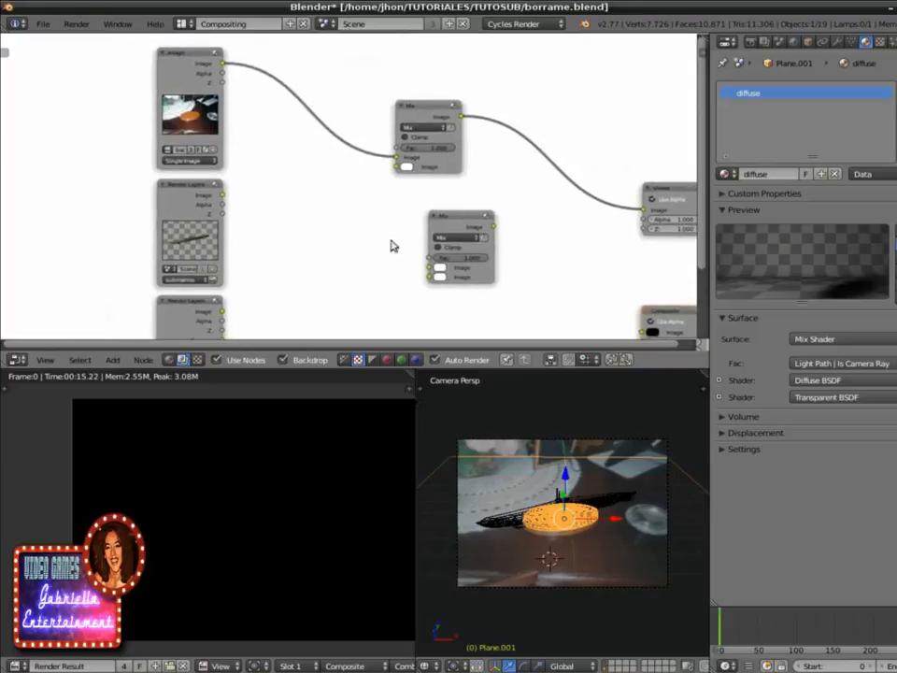
drag(221, 196, 395, 176)
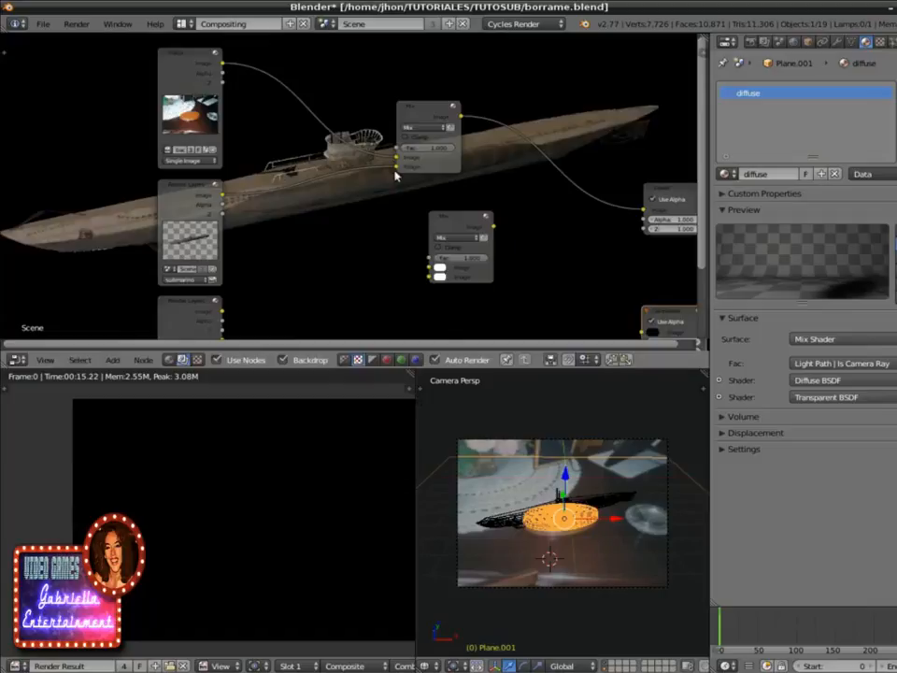
Step: Connect the submarino Render Layers alpha output to the upper Mix node's factor input
drag(393, 167, 396, 156)
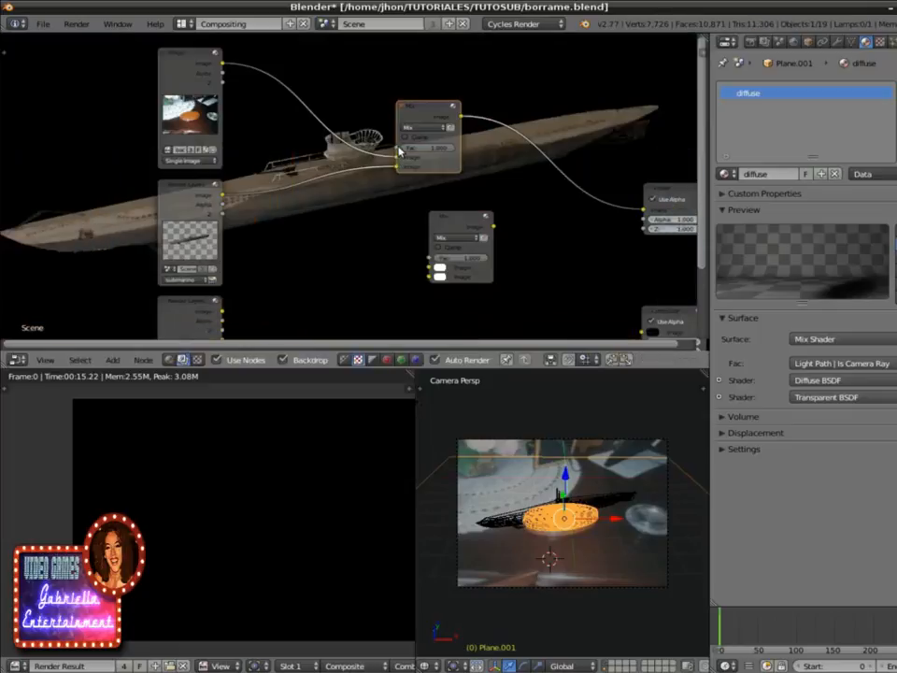
drag(222, 195, 396, 166)
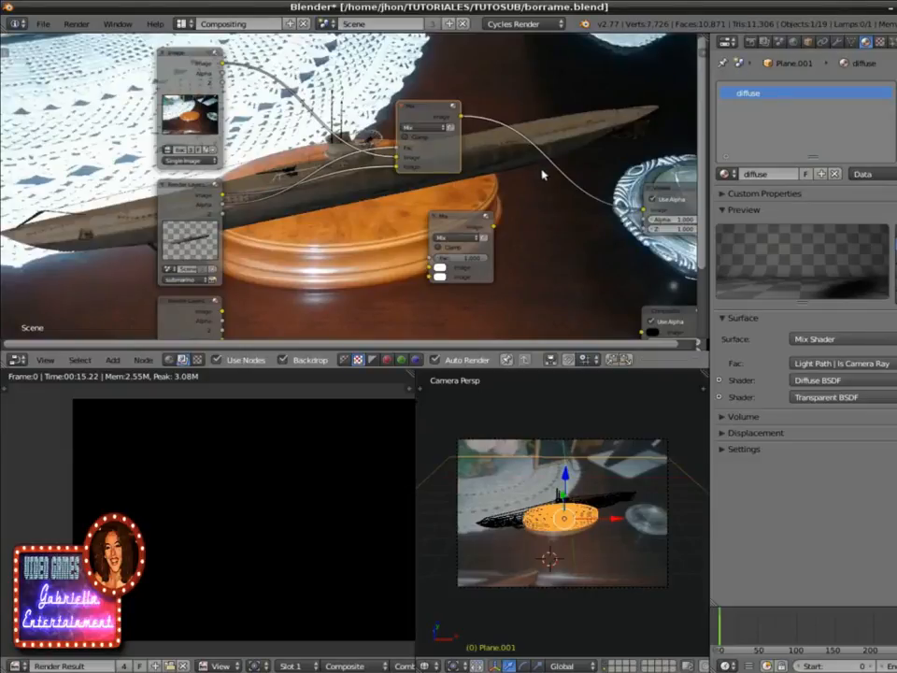
Step: Move the upper Mix node toward the Viewer and place the other Mix node between it and the submarino Render Layers node
drag(437, 124, 592, 102)
drag(468, 212, 490, 209)
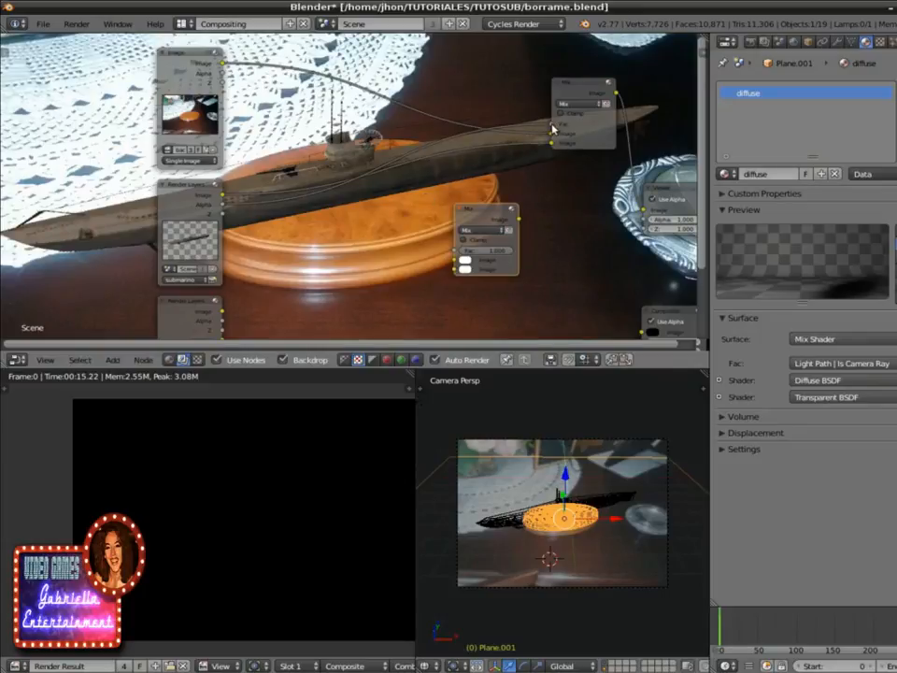
drag(465, 208, 384, 183)
Step: Reroute the submarino layer's image and alpha links to the lower Mix node's first image and factor inputs
drag(553, 144, 379, 235)
drag(221, 204, 378, 228)
key(Home)
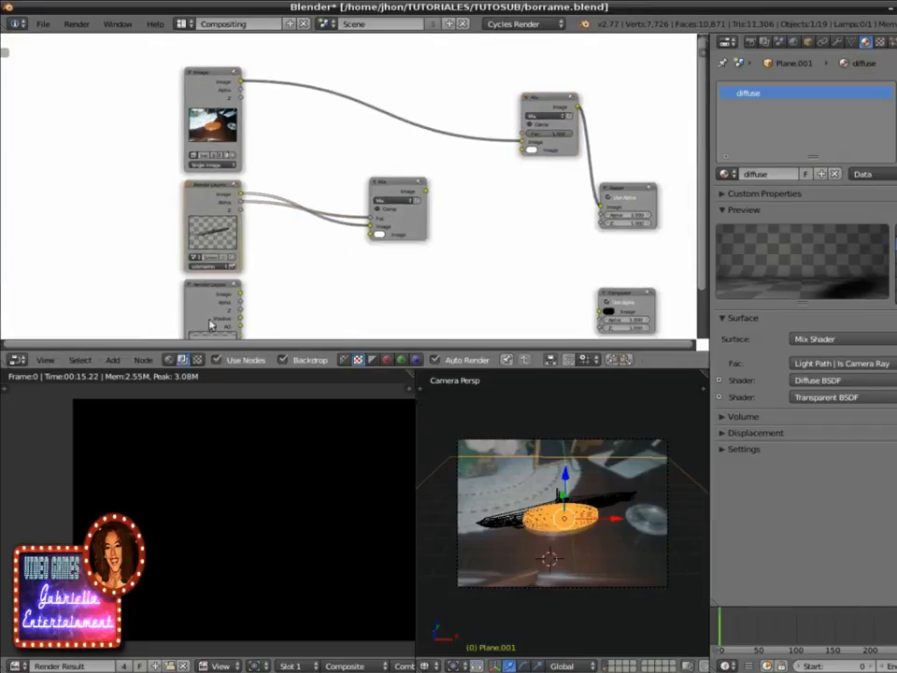
Step: Connect the shadow layer's Shadow output to the lower Mix node's second image input and that node's output to the upper Mix node's second image input
middle_drag(262, 301, 227, 249)
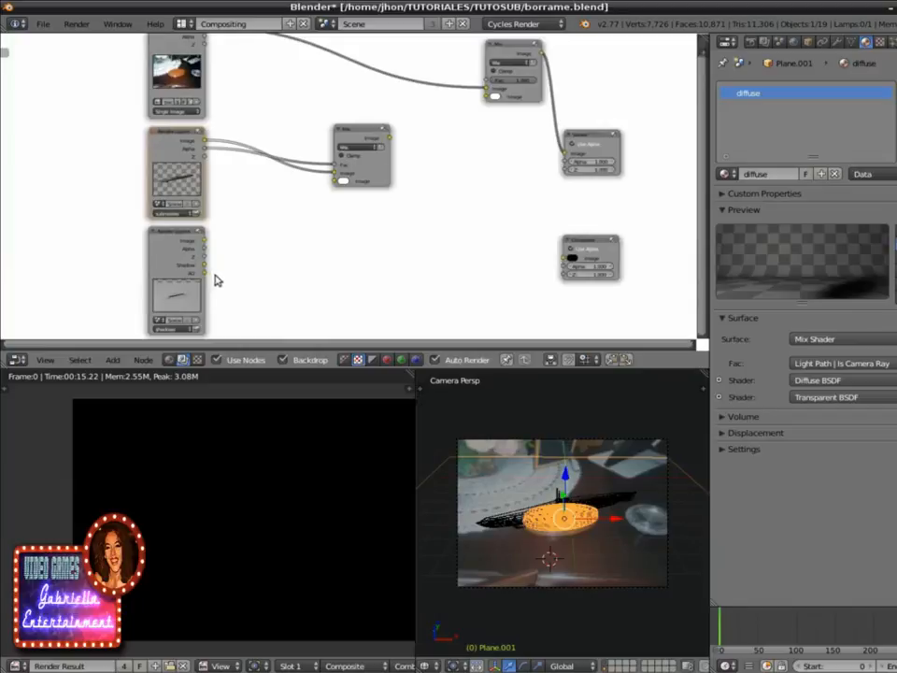
drag(204, 265, 339, 184)
middle_drag(405, 221, 338, 290)
drag(327, 208, 424, 160)
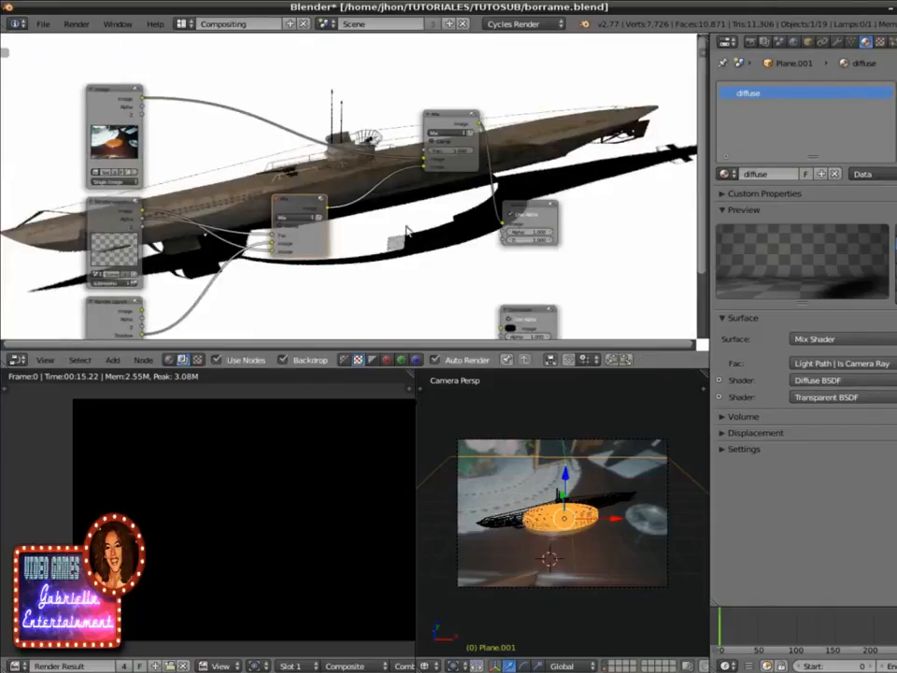
middle_drag(388, 228, 407, 207)
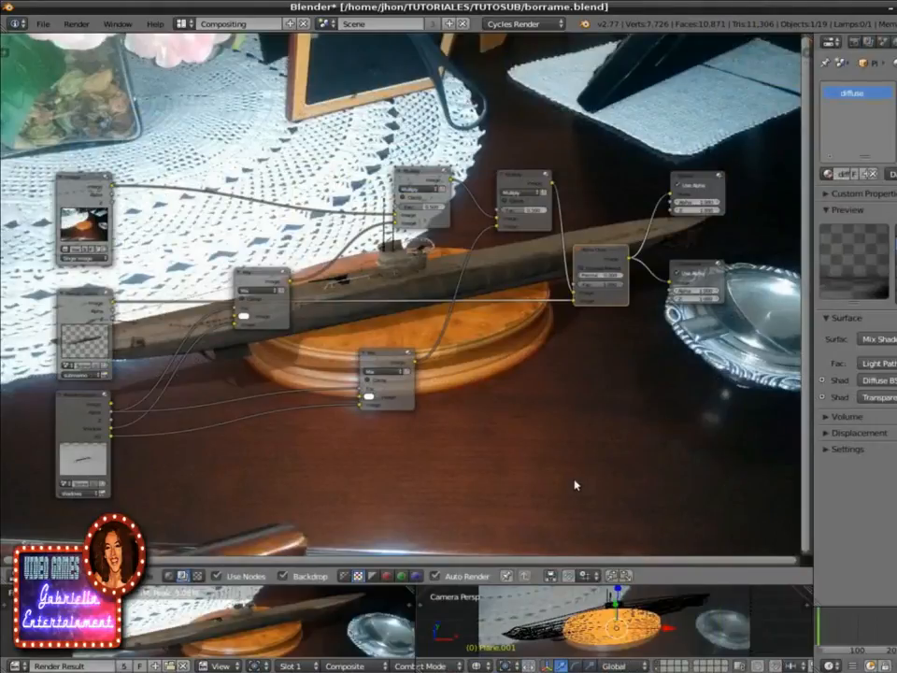
Step: Rearrange the background Image, submarino Render Layers and first Multiply nodes to space out the upper part of the node tree
middle_drag(562, 476, 577, 448)
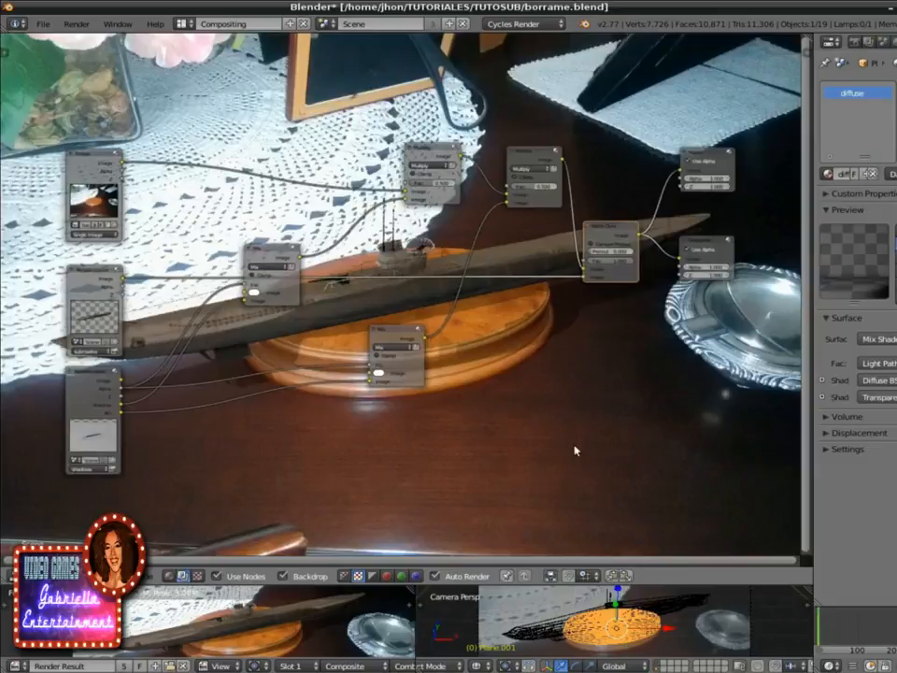
scroll(570, 447, up, 1)
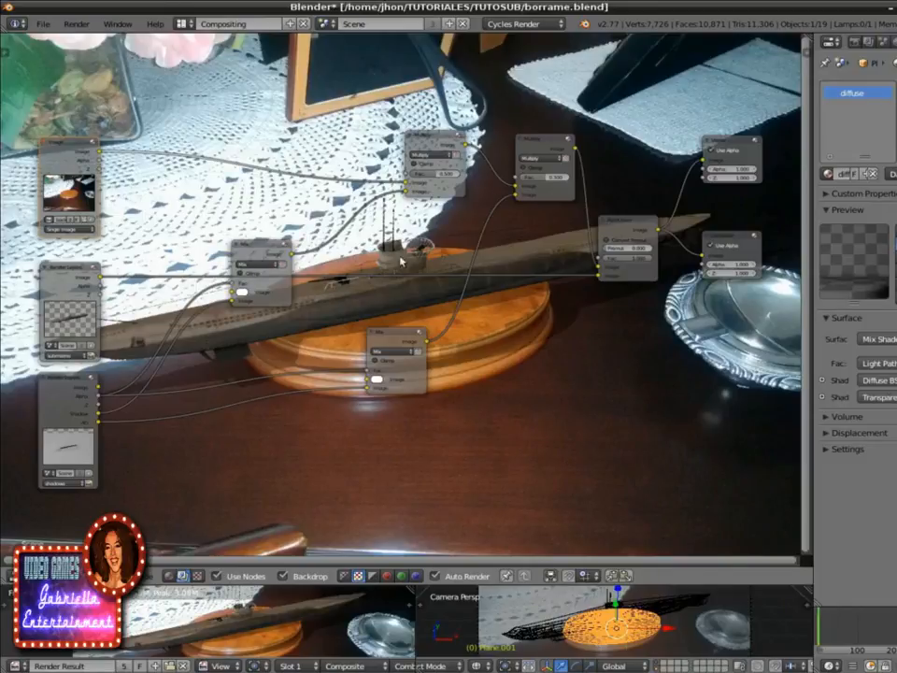
drag(56, 144, 133, 94)
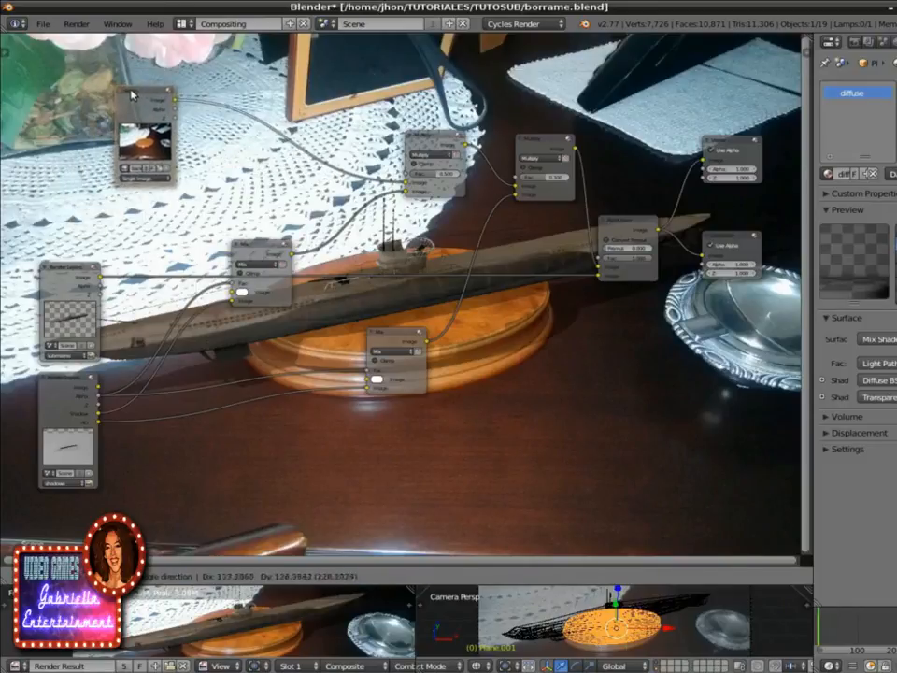
drag(53, 291, 81, 286)
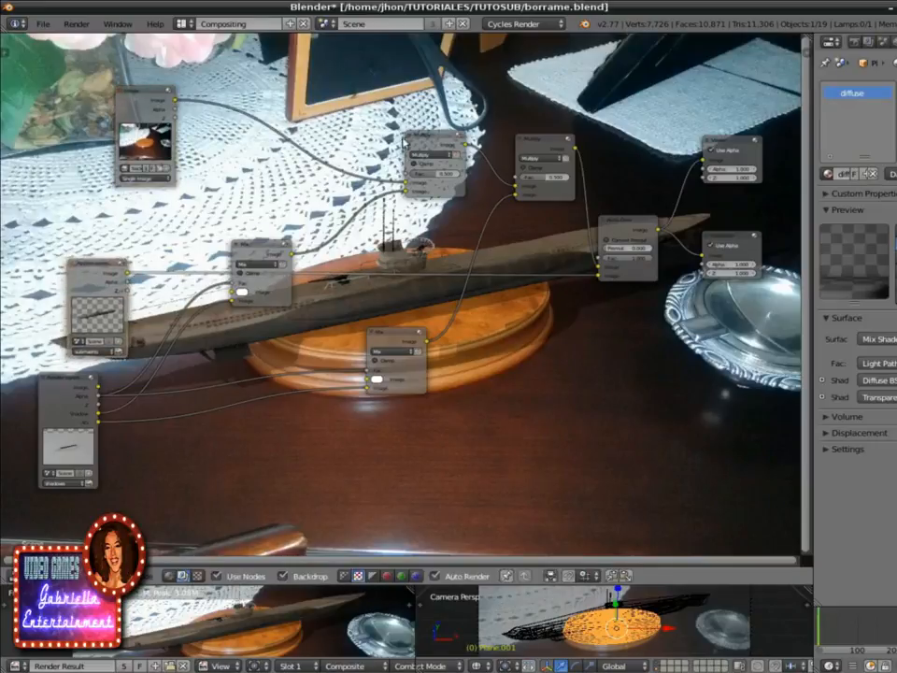
drag(434, 138, 355, 110)
Step: Try the Mix and Subtract blend modes on the first Multiply node and return it to Multiply
click(354, 124)
click(349, 128)
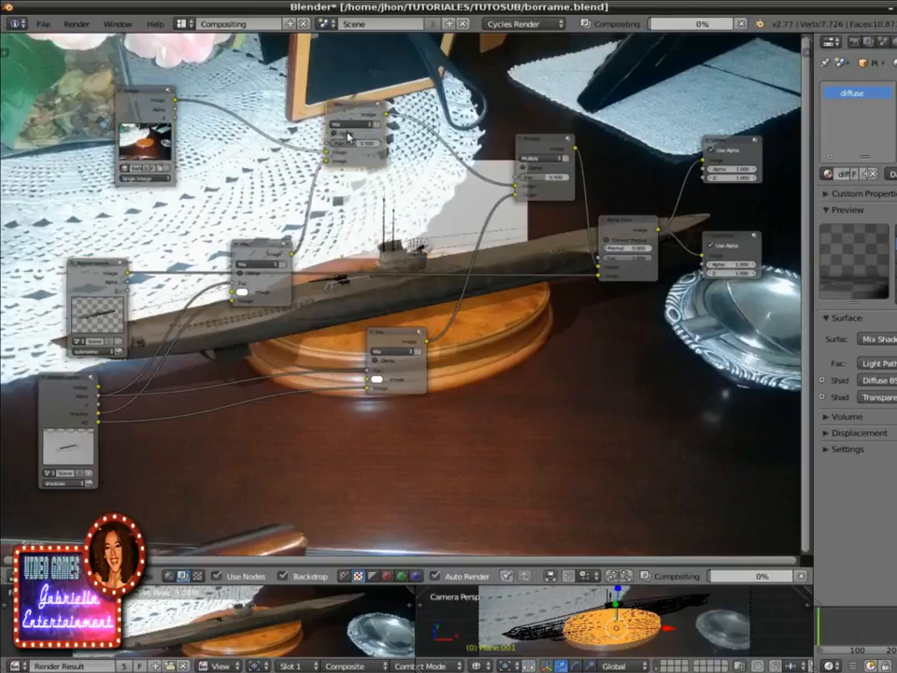
click(353, 124)
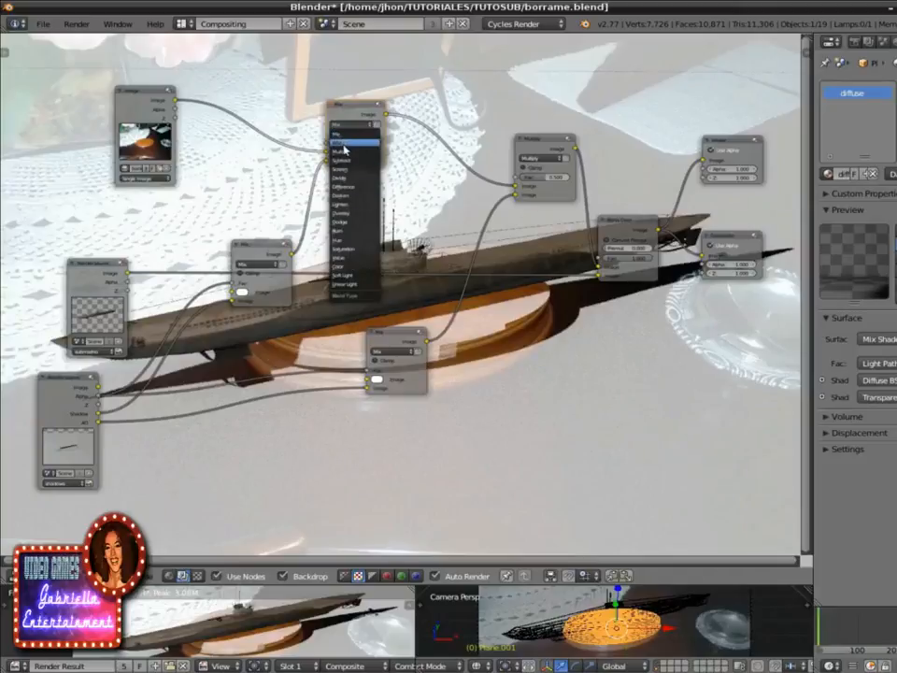
click(344, 150)
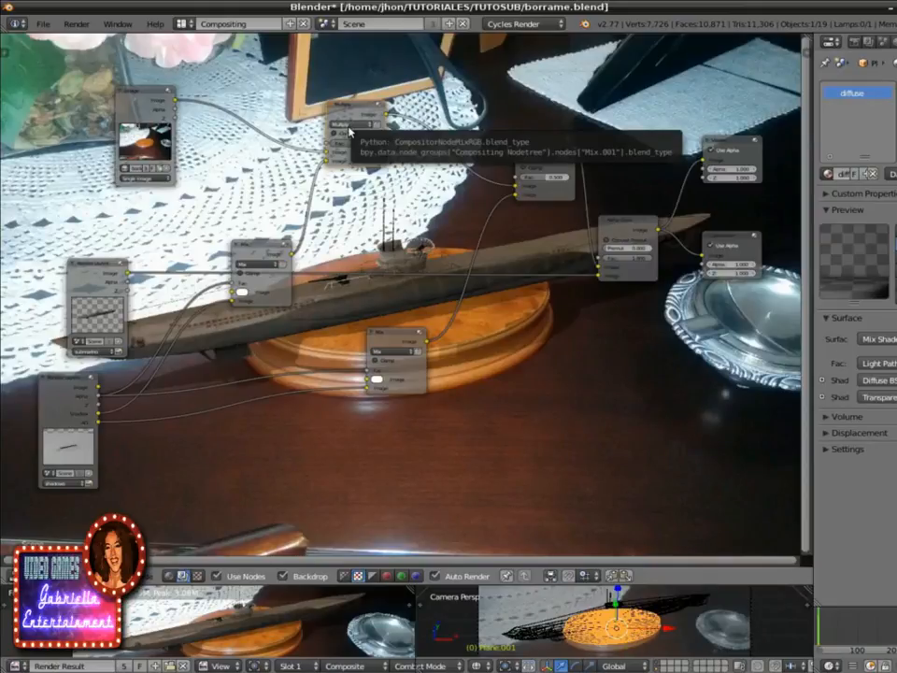
click(350, 131)
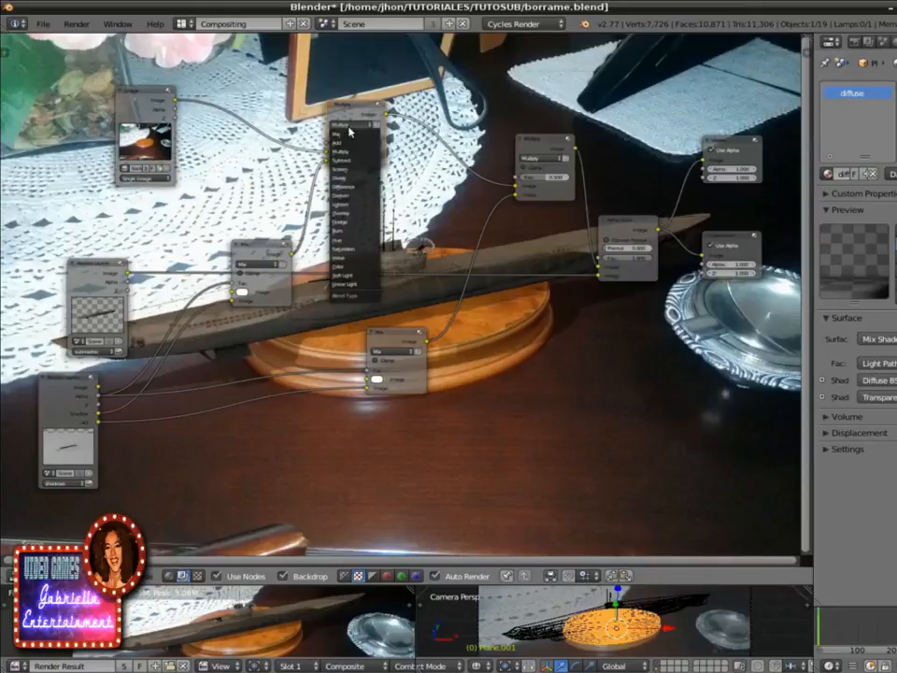
click(353, 159)
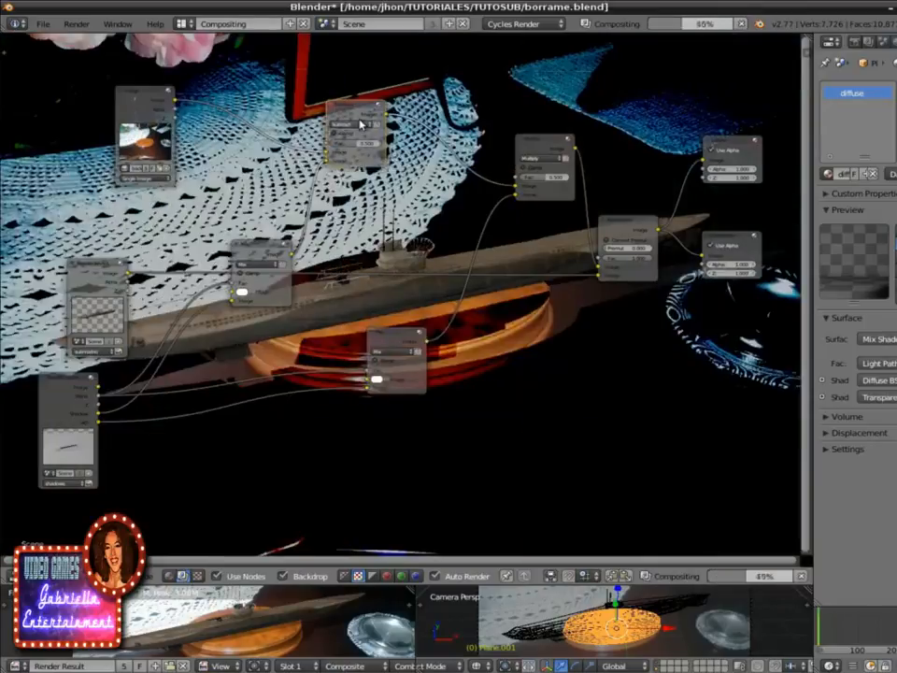
click(355, 126)
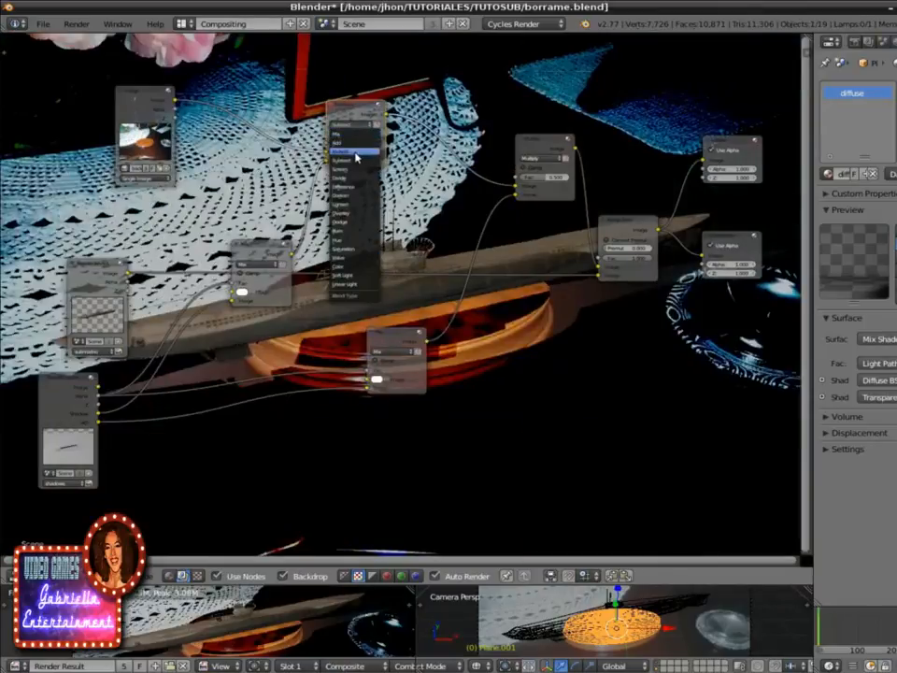
click(356, 155)
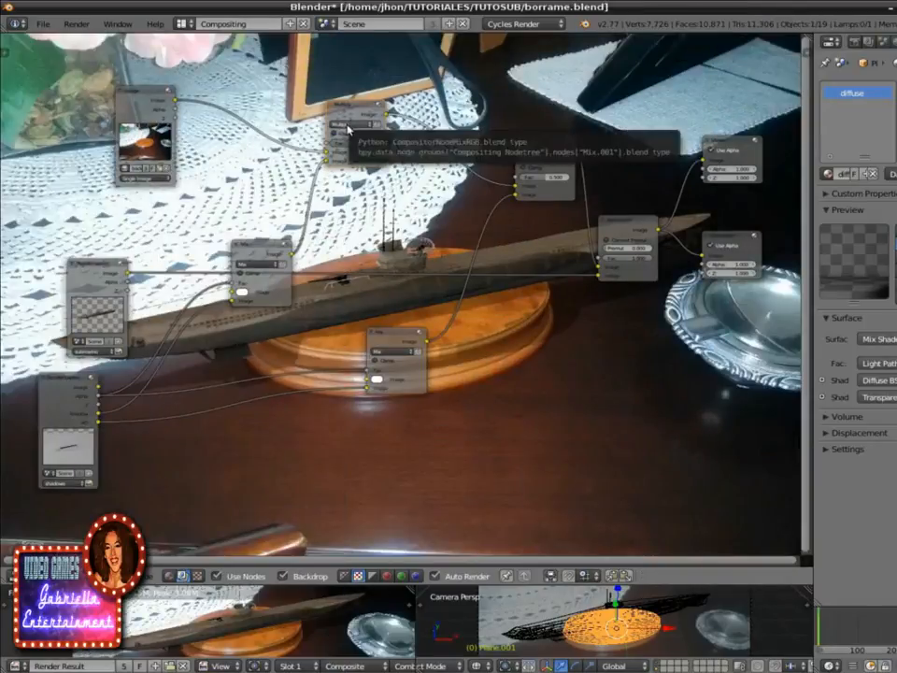
Step: Raise the first Multiply node's factor to 1.000 and switch its blend mode to Mix
drag(370, 145, 333, 146)
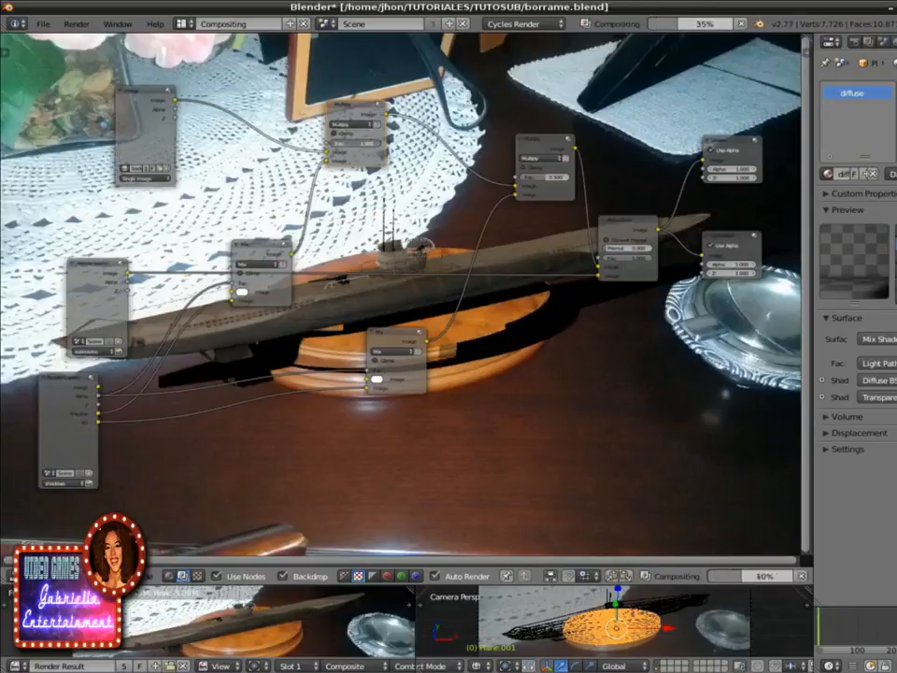
drag(378, 147, 334, 146)
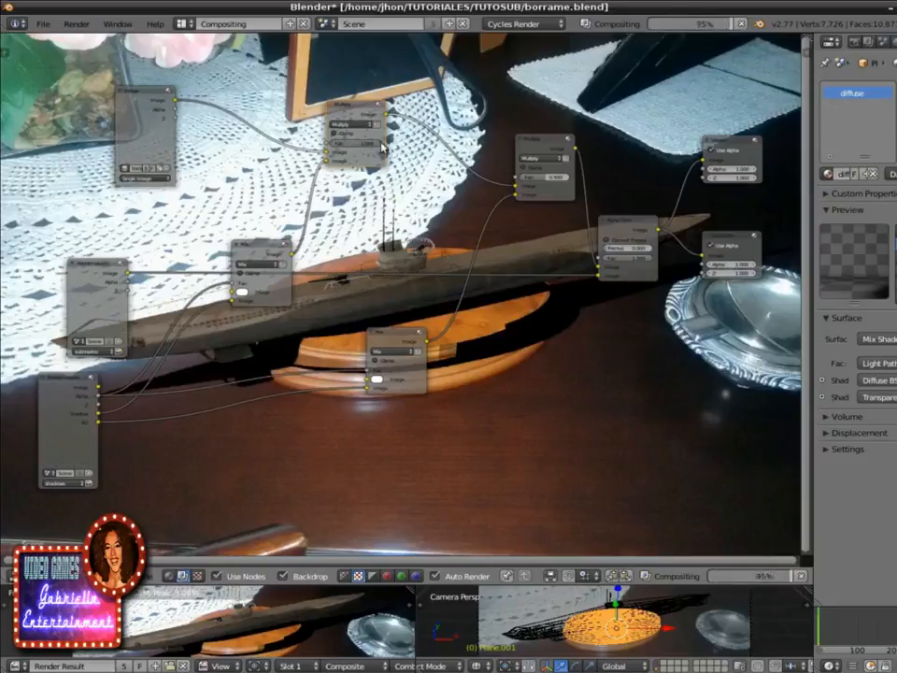
click(357, 123)
click(350, 143)
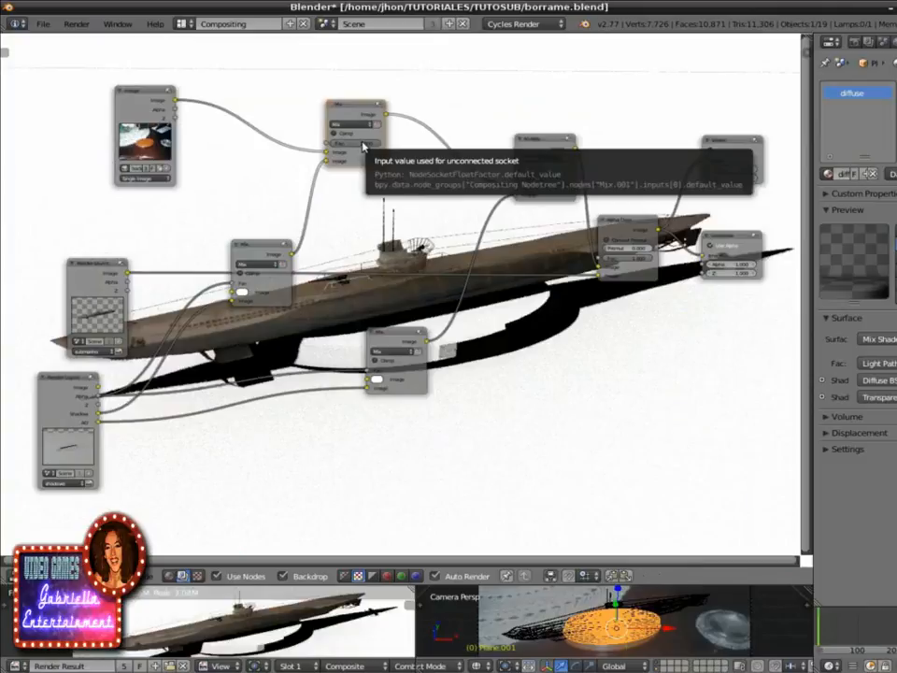
Step: Set that node's factor to 0.5 and its blend mode back to Multiply
mouse_move(365, 143)
mouse_down()
mouse_move(332, 144)
mouse_move(381, 147)
mouse_up()
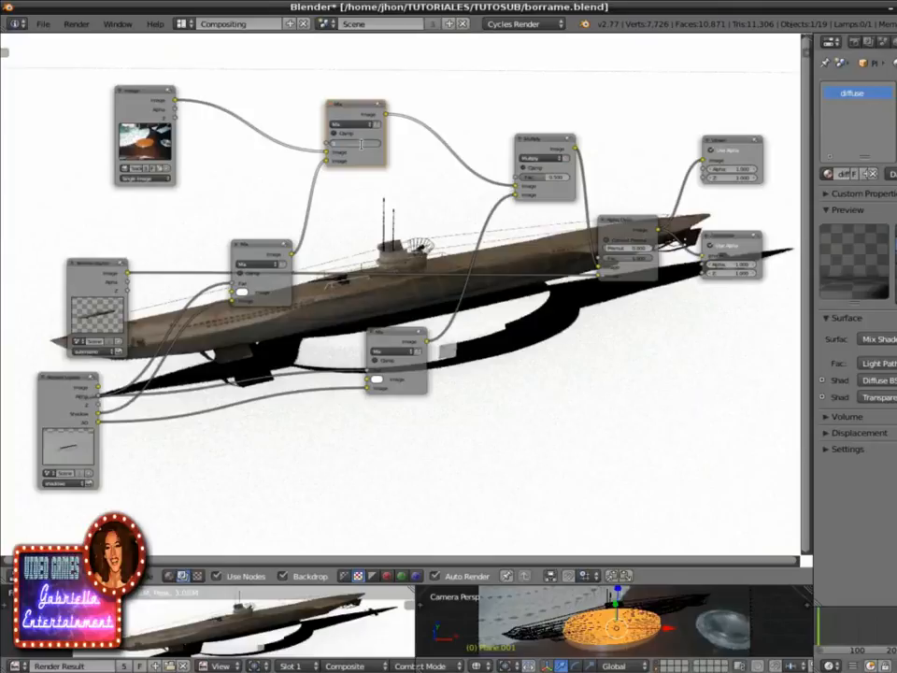
key(Return)
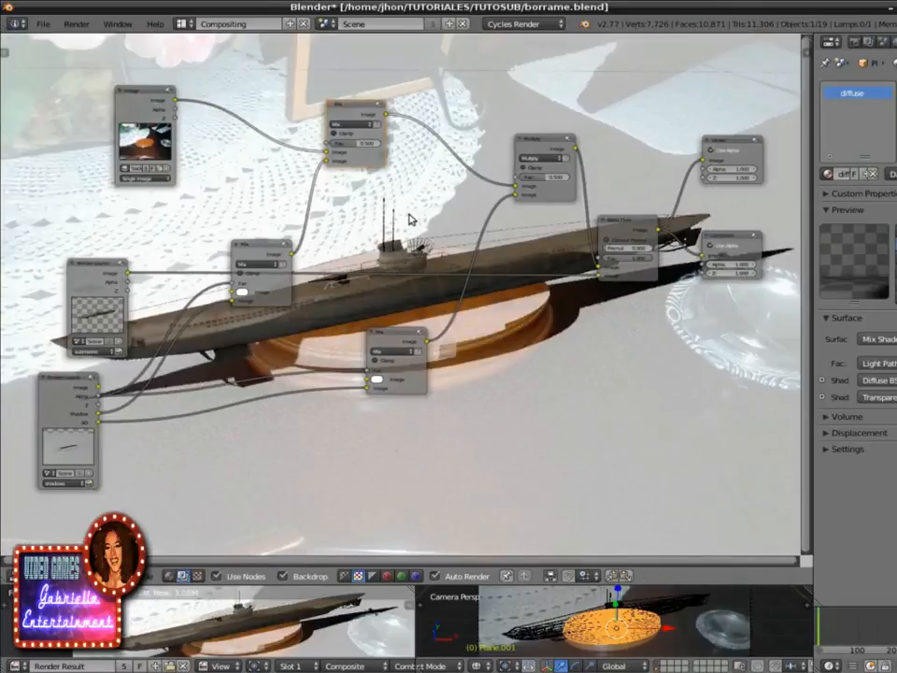
click(353, 126)
click(355, 152)
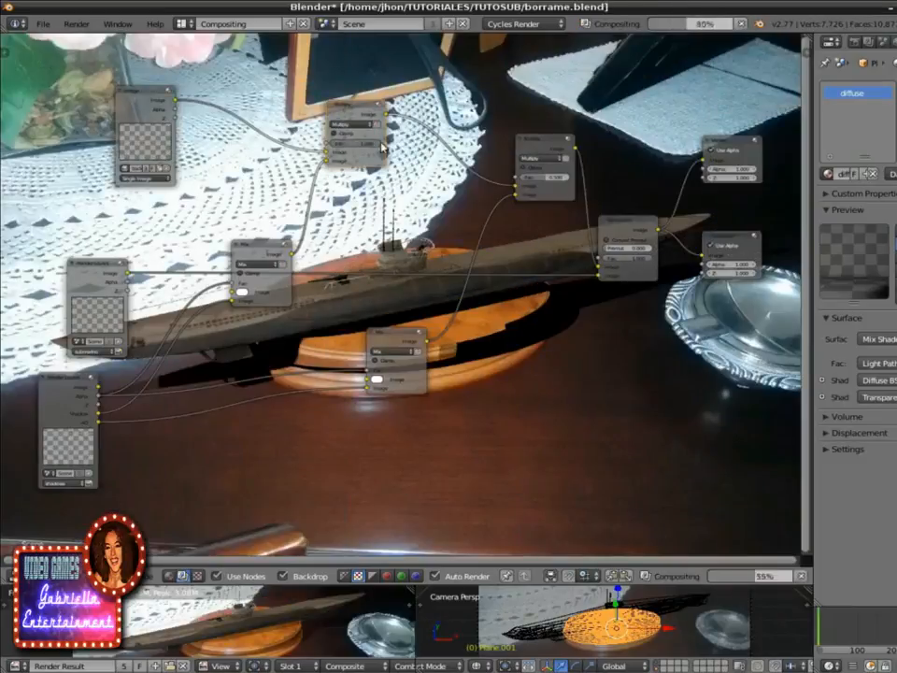
Step: Try the first Multiply node's factor at 1.000 and 0.000, and set it to 0.5
drag(374, 145, 339, 150)
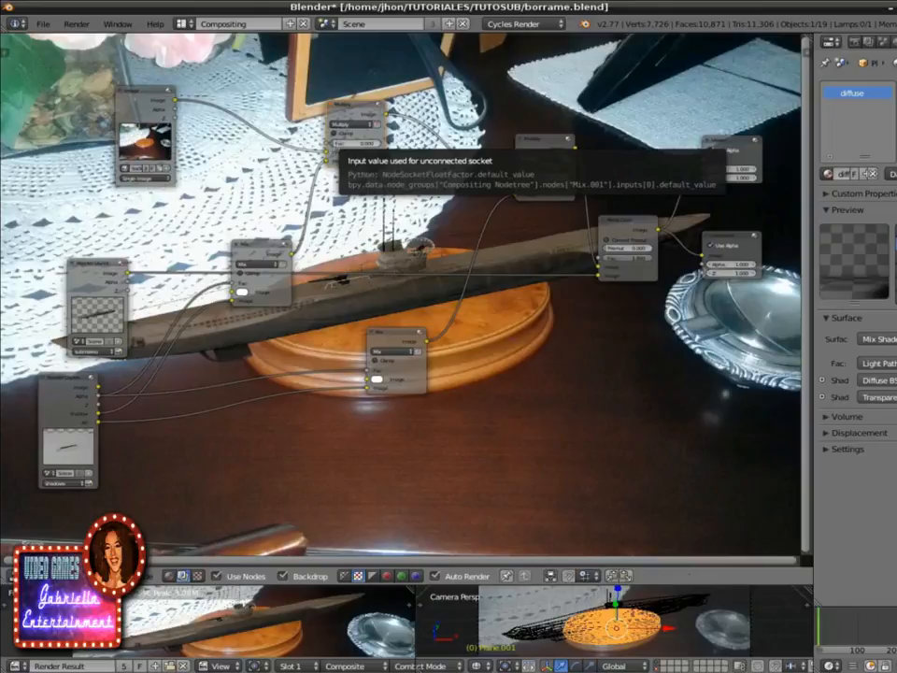
click(335, 143)
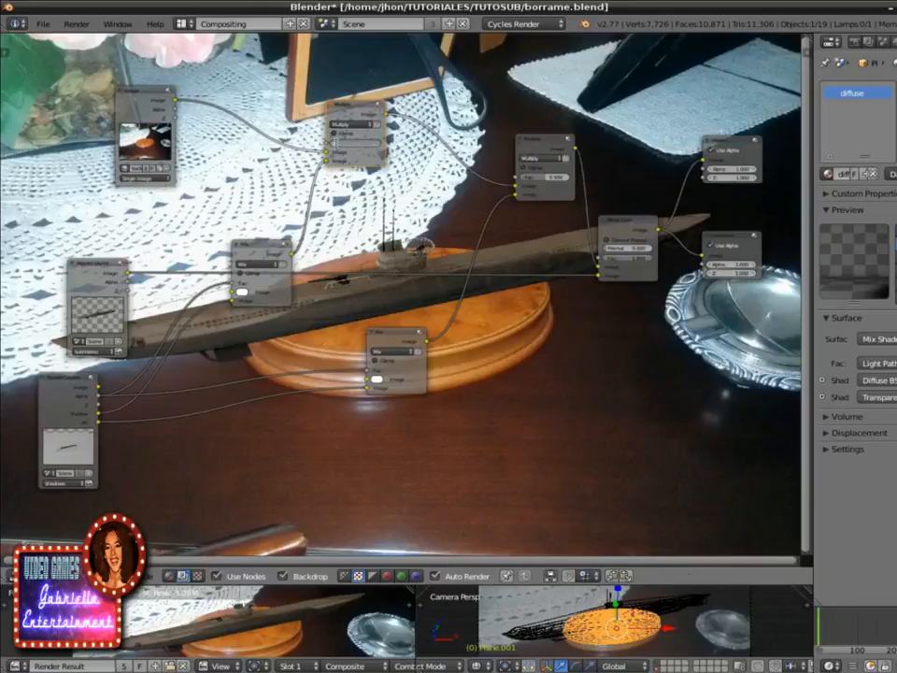
text(0.5)
key(Return)
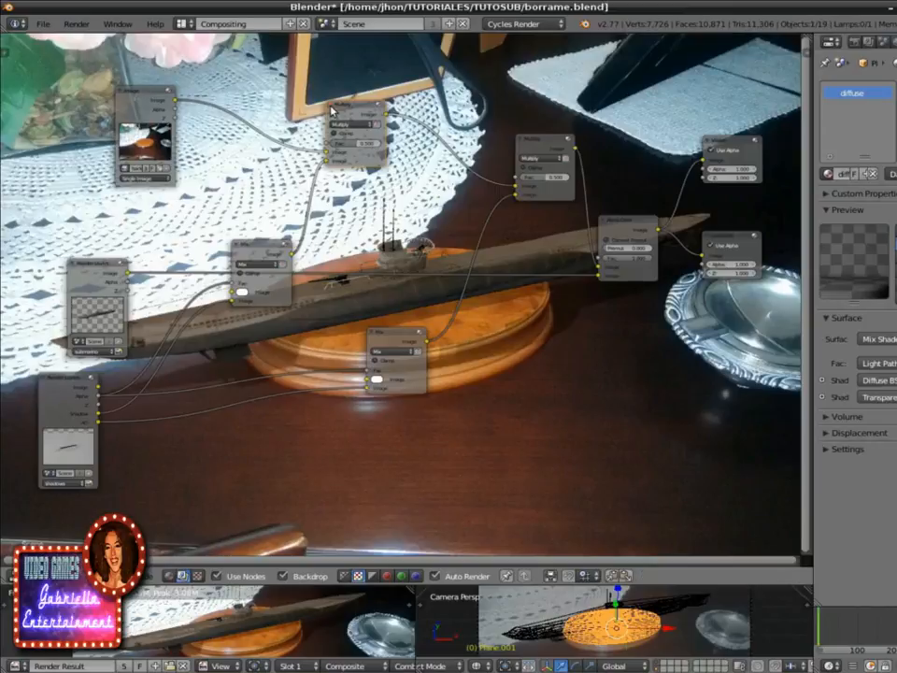
Step: Collapse the first Multiply node, and move the second Multiply node closer to it with its factor lowered to about 0.17
click(331, 106)
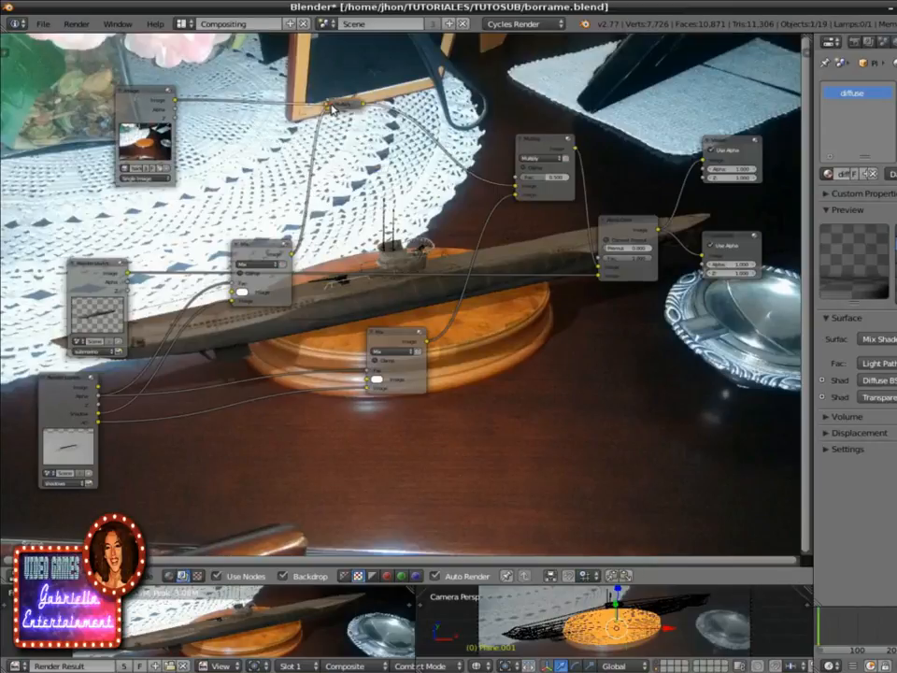
mouse_move(544, 141)
mouse_down()
mouse_move(513, 118)
mouse_move(497, 154)
mouse_move(530, 152)
mouse_move(497, 152)
mouse_up()
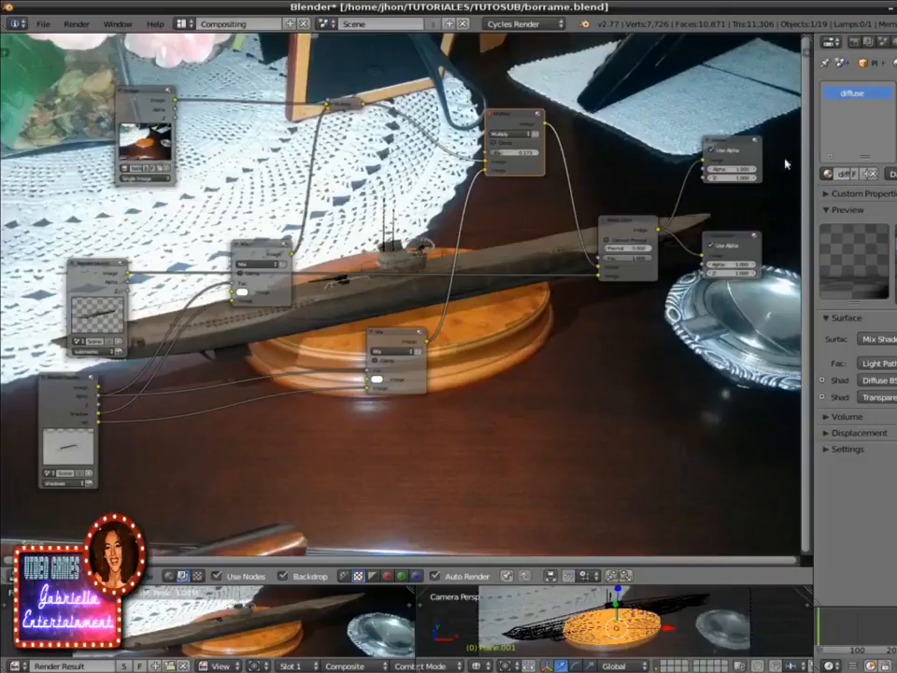
Step: Set the Ambient Occlusion factor in the World settings to 0.4 and collapse the Ambient Occlusion section
drag(811, 174, 702, 174)
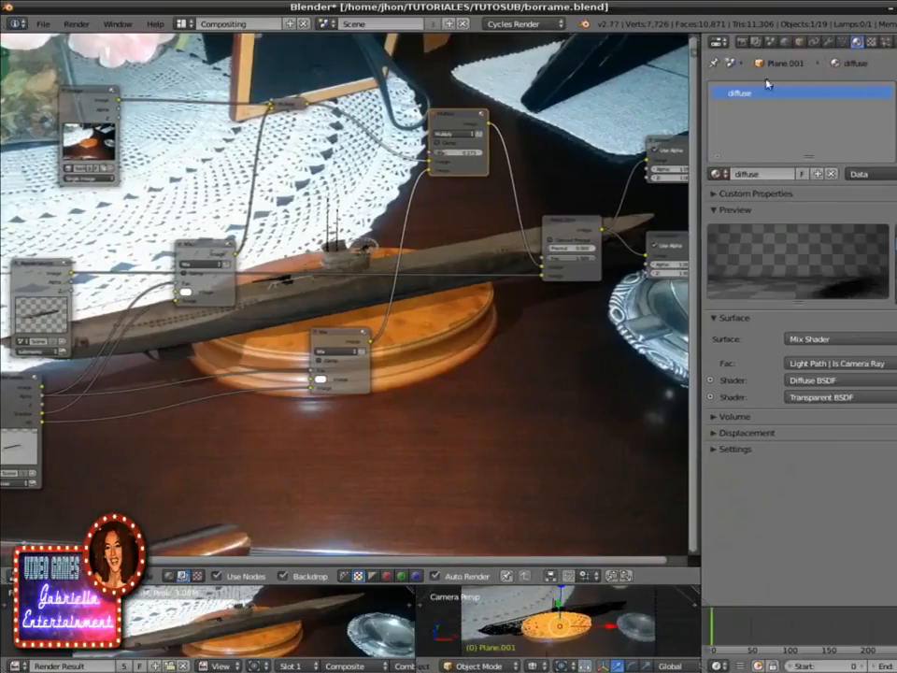
click(771, 44)
click(784, 43)
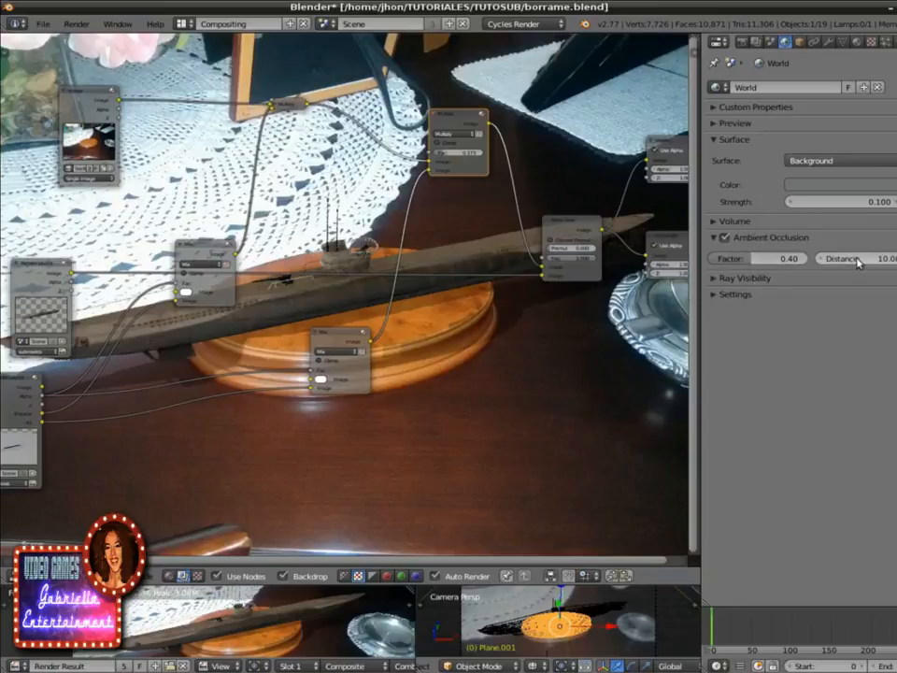
click(787, 261)
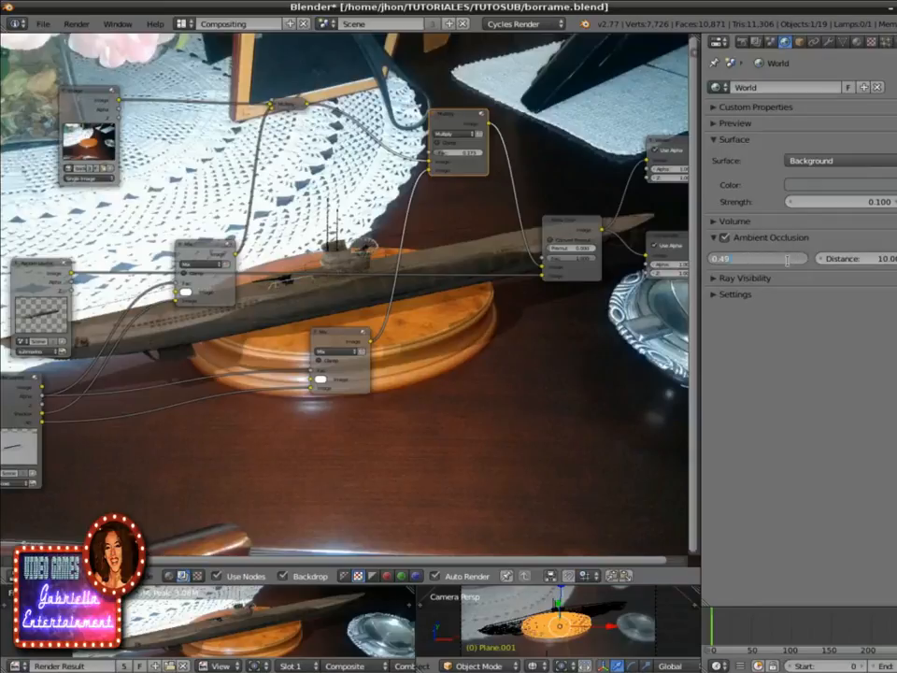
text(0.4)
key(Return)
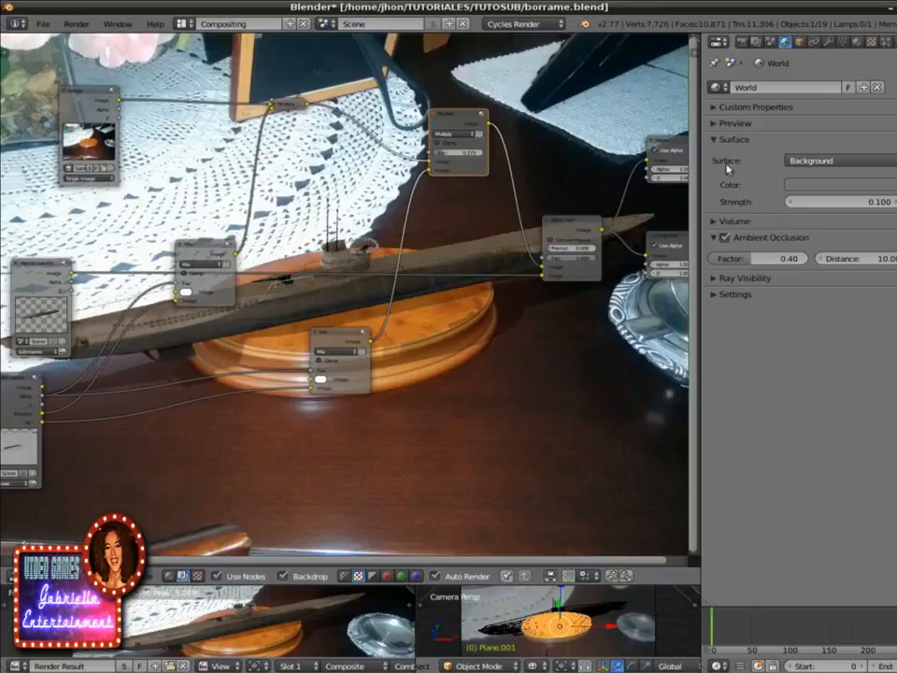
click(717, 238)
drag(702, 244, 811, 252)
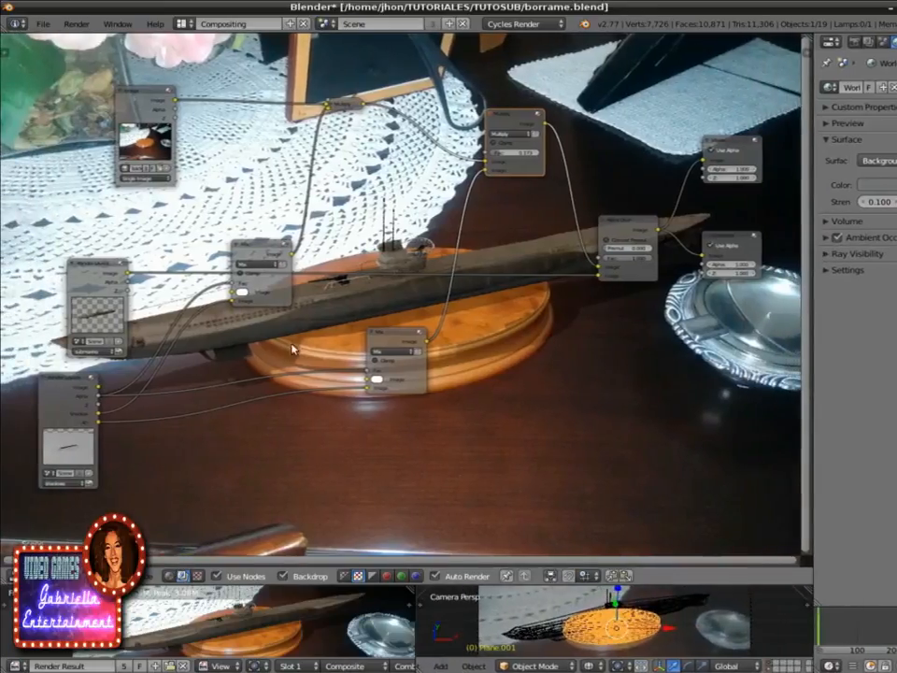
Step: Set the second Multiply node's factor to 1.000
drag(501, 156, 538, 158)
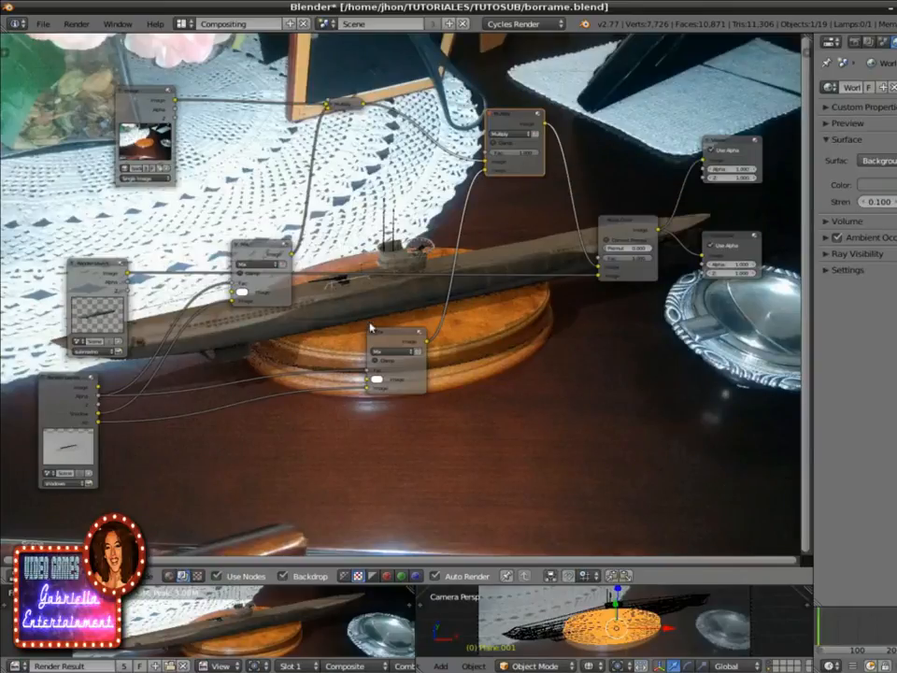
Step: Move the Alpha Over node up closer to the Viewer node, and collapse the second Multiply node
drag(534, 151, 512, 151)
drag(629, 226, 633, 186)
click(490, 115)
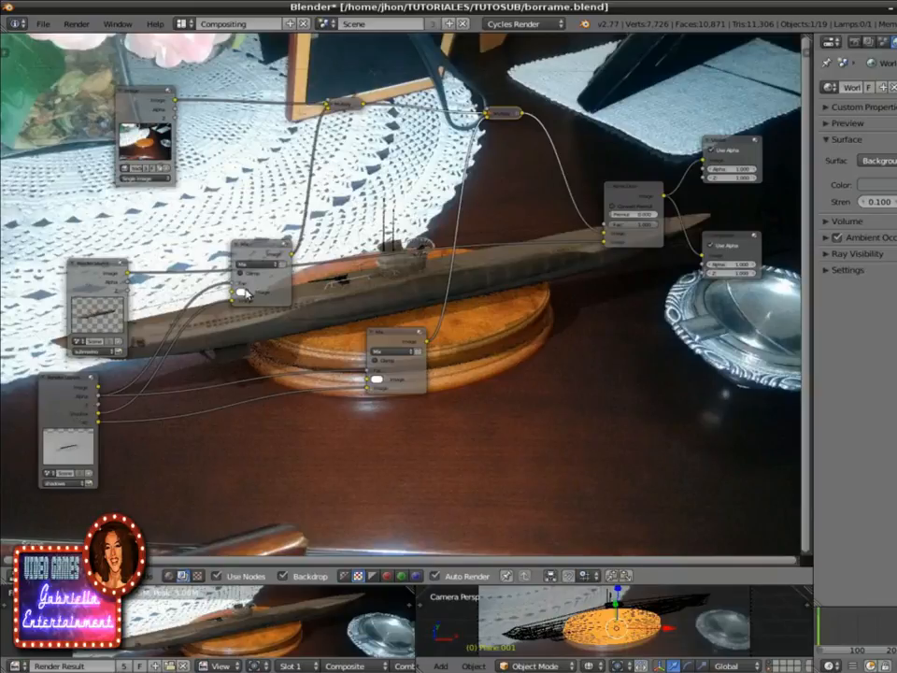
click(491, 116)
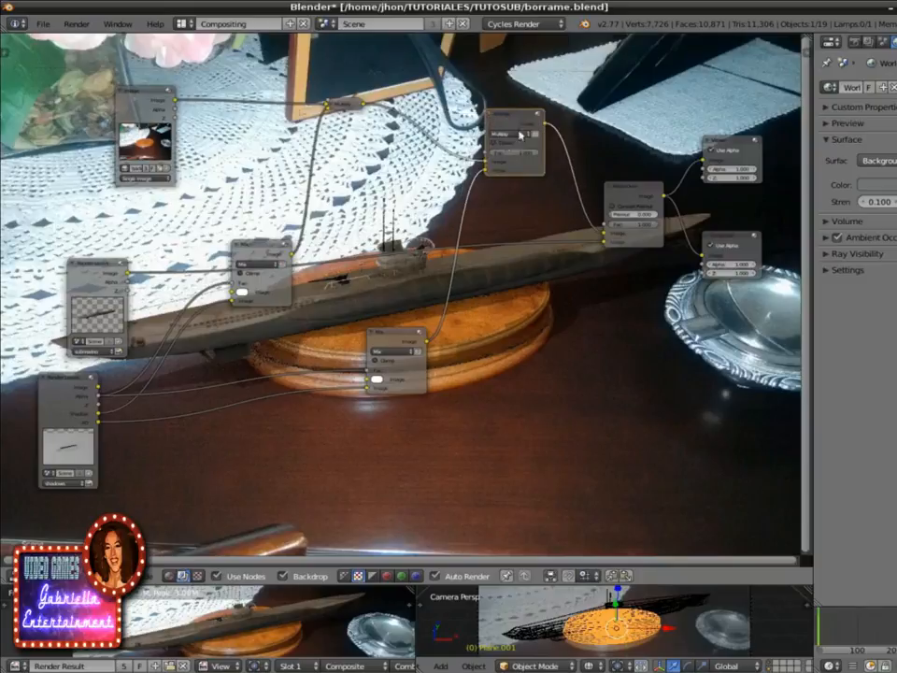
click(490, 116)
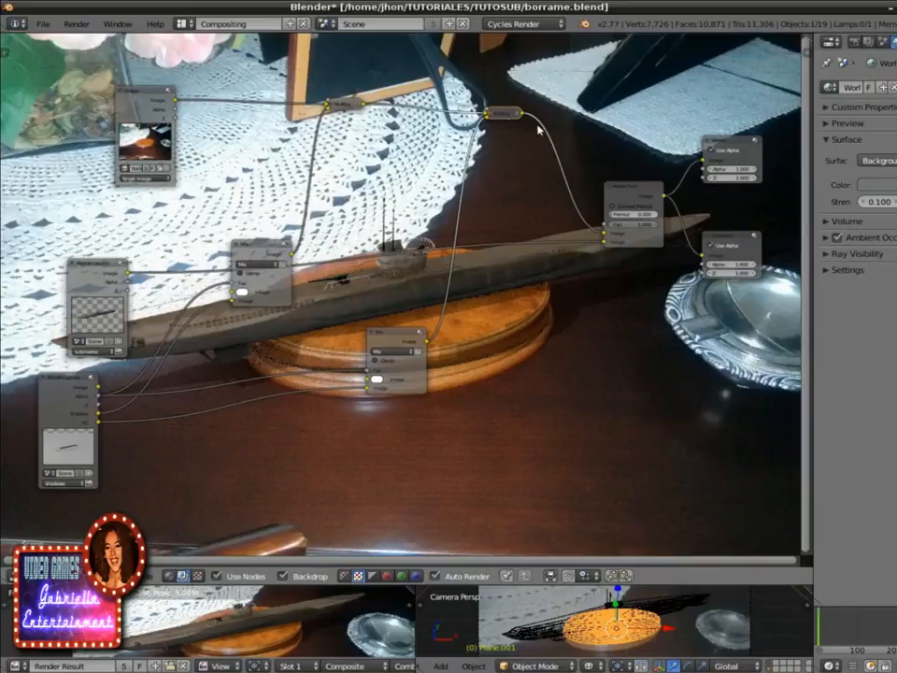
Step: Collapse the Alpha Over node, and move the shadow and ambient occlusion Mix nodes up closer to their Multiply nodes
click(608, 190)
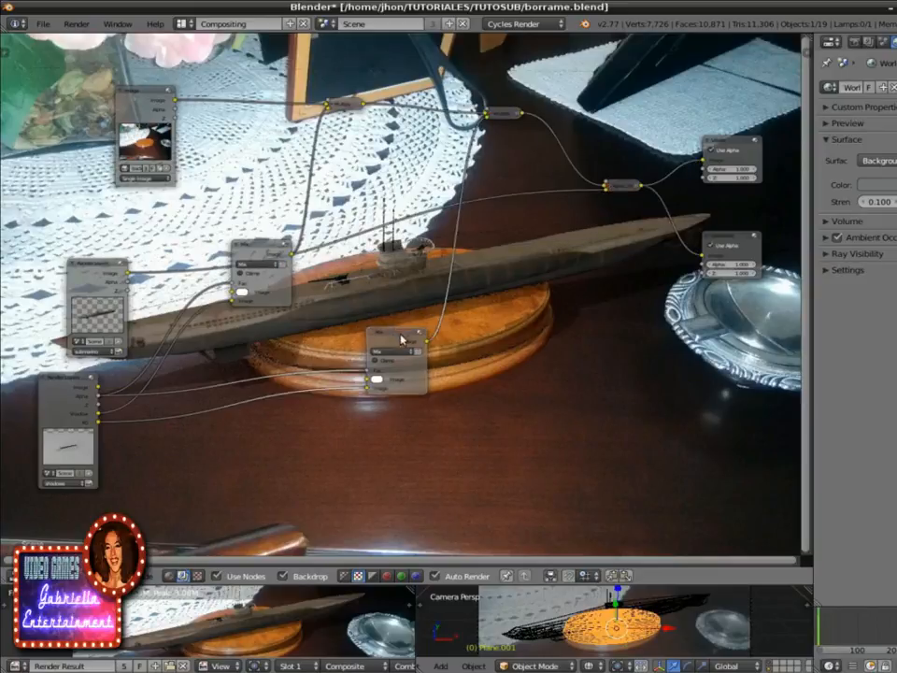
drag(400, 334, 421, 316)
drag(257, 242, 282, 193)
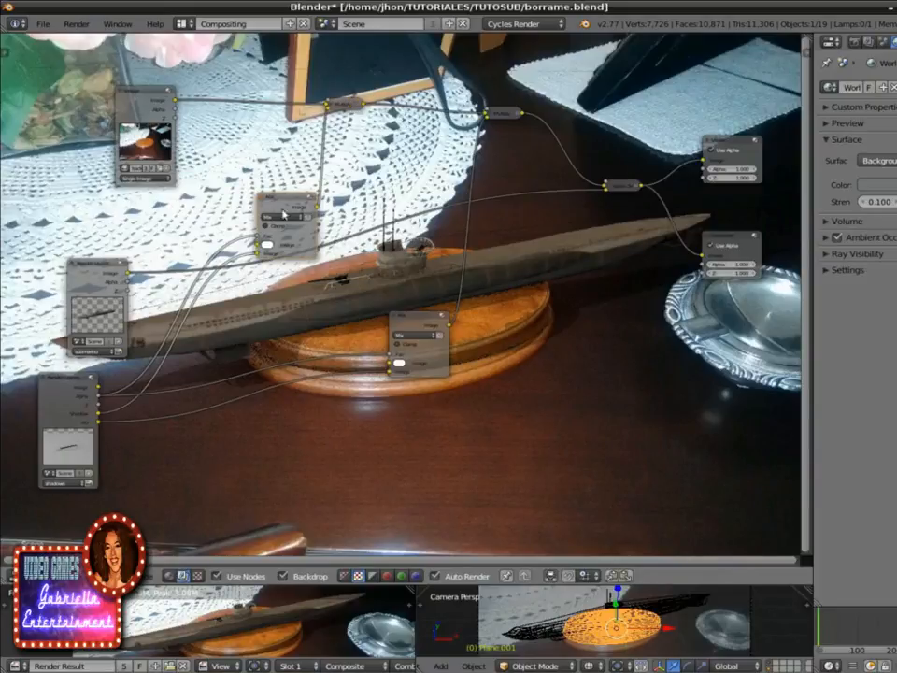
Step: Try the Add, Subtract and Darken blend types on the shadow Mix node, and set it back to Mix
click(283, 215)
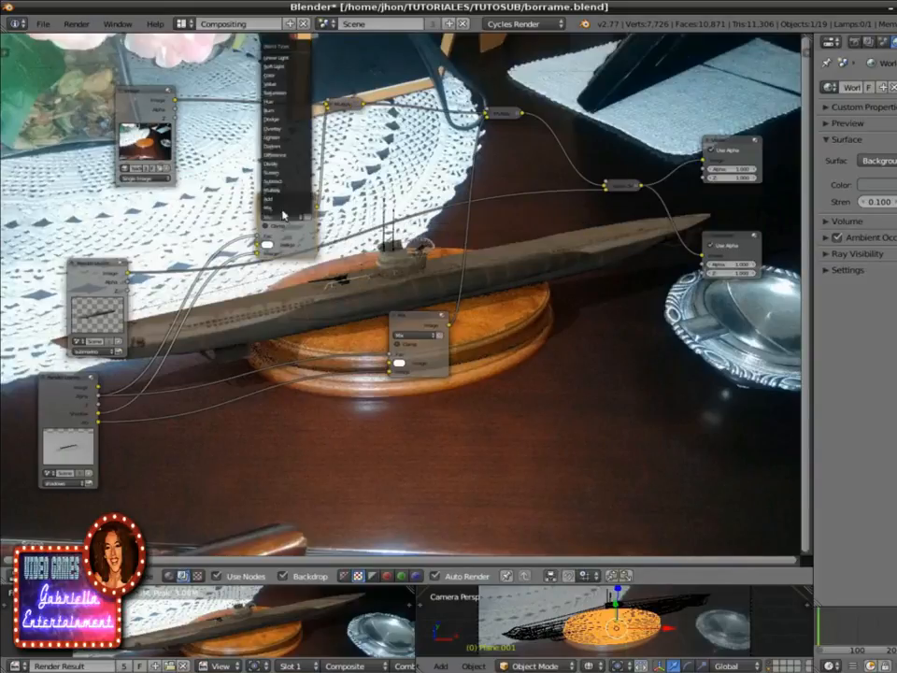
click(279, 200)
click(278, 215)
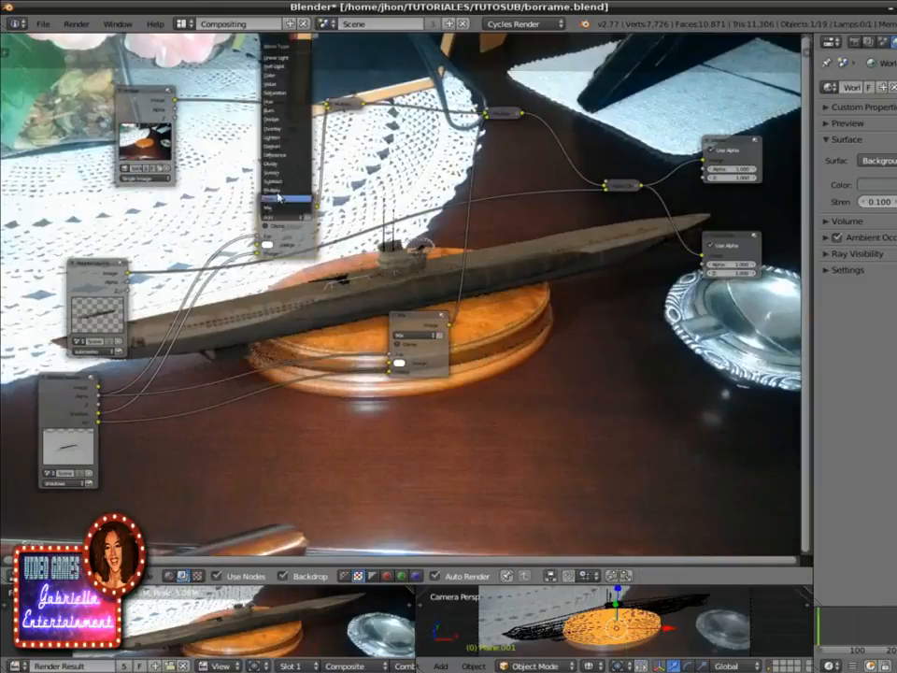
click(279, 198)
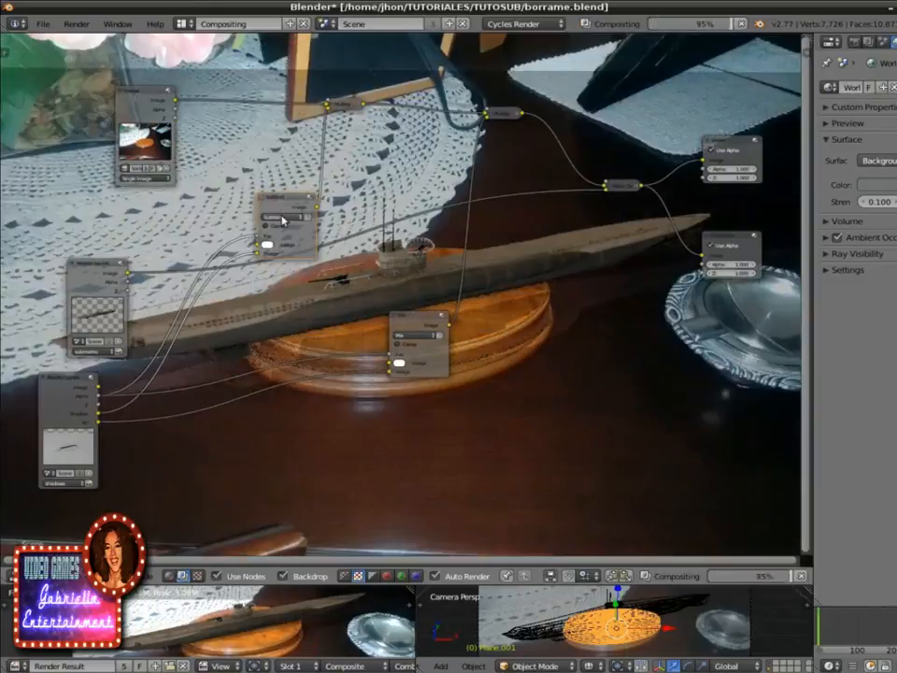
click(283, 218)
click(280, 150)
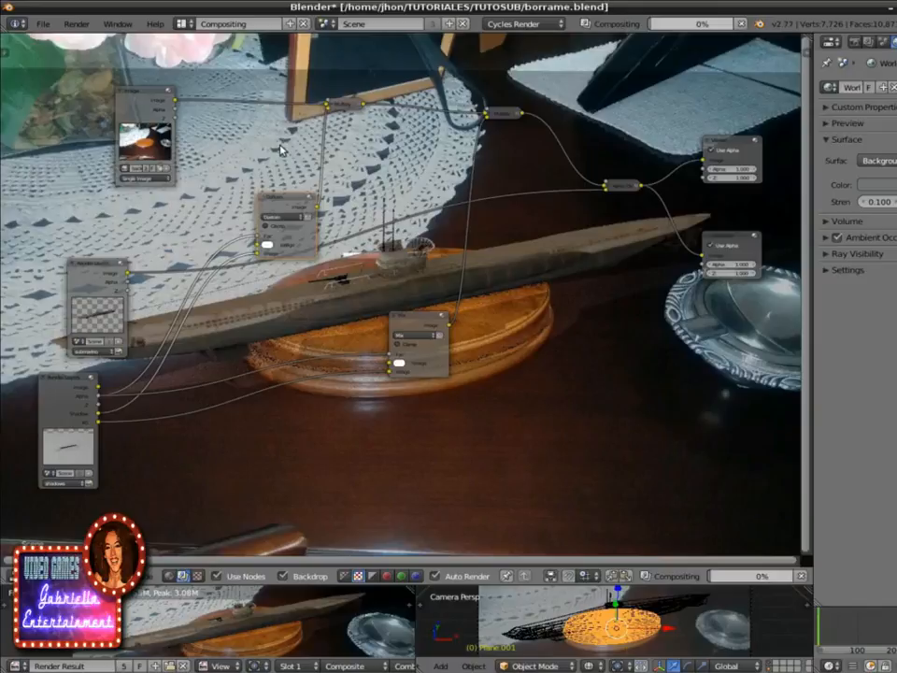
click(275, 217)
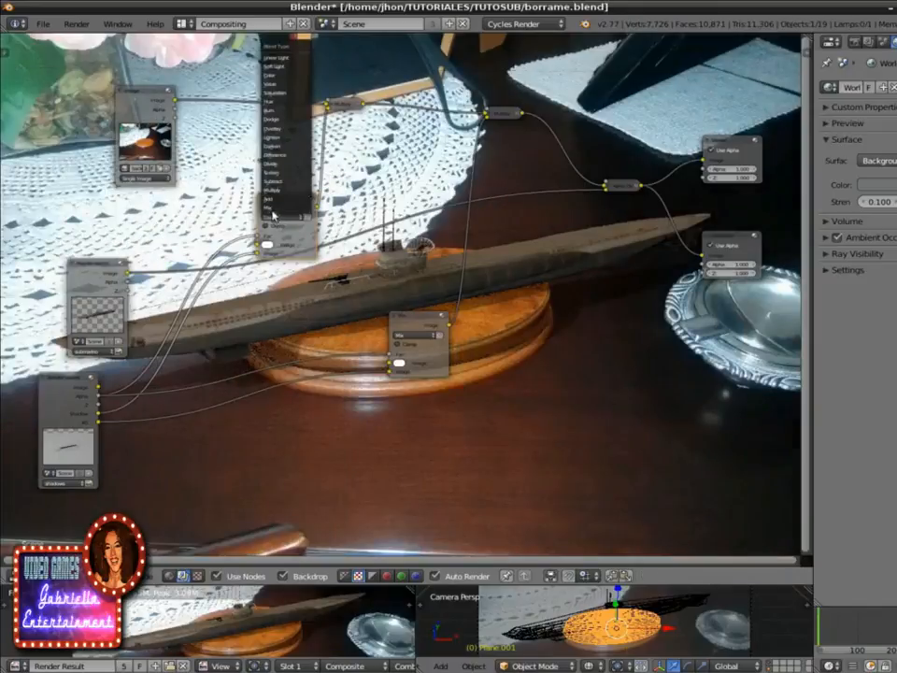
click(274, 209)
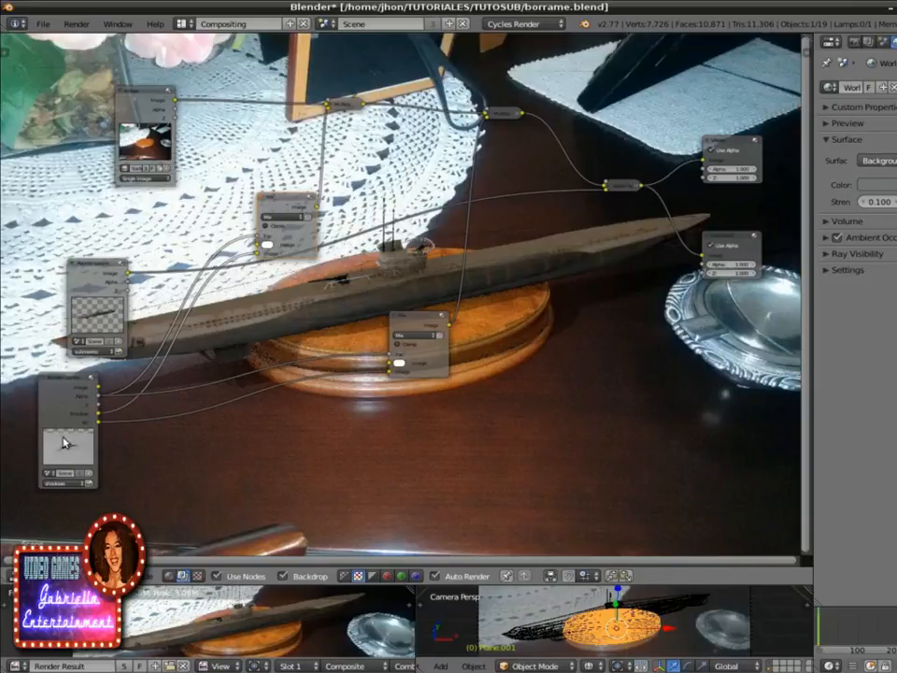
Step: Expand the first Multiply node and move it away from the shadow Mix node, placing that Mix node between it and the Render Layers nodes
drag(293, 199, 288, 198)
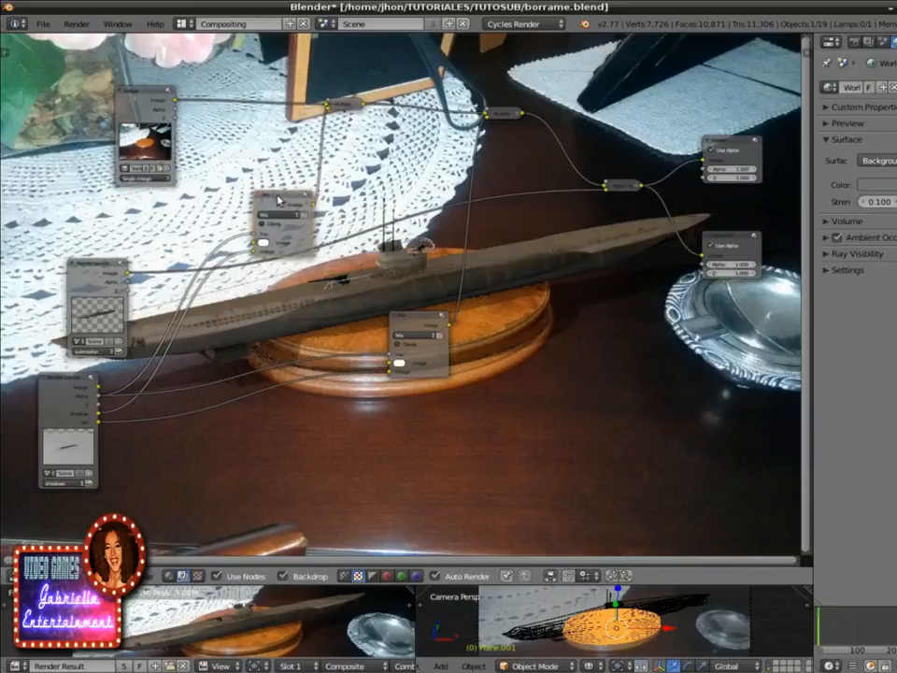
drag(277, 200, 276, 198)
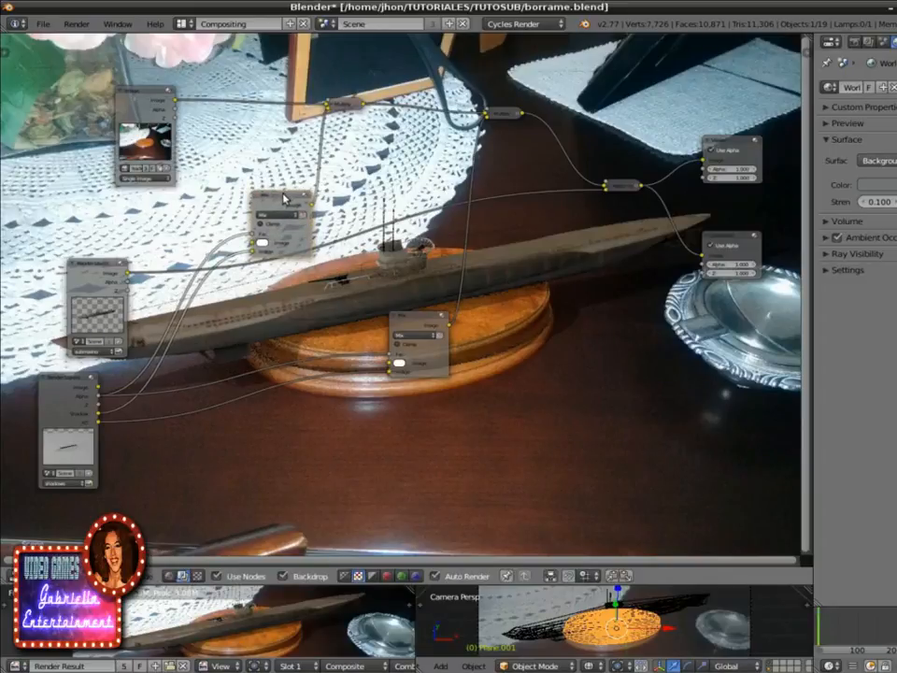
drag(280, 200, 289, 196)
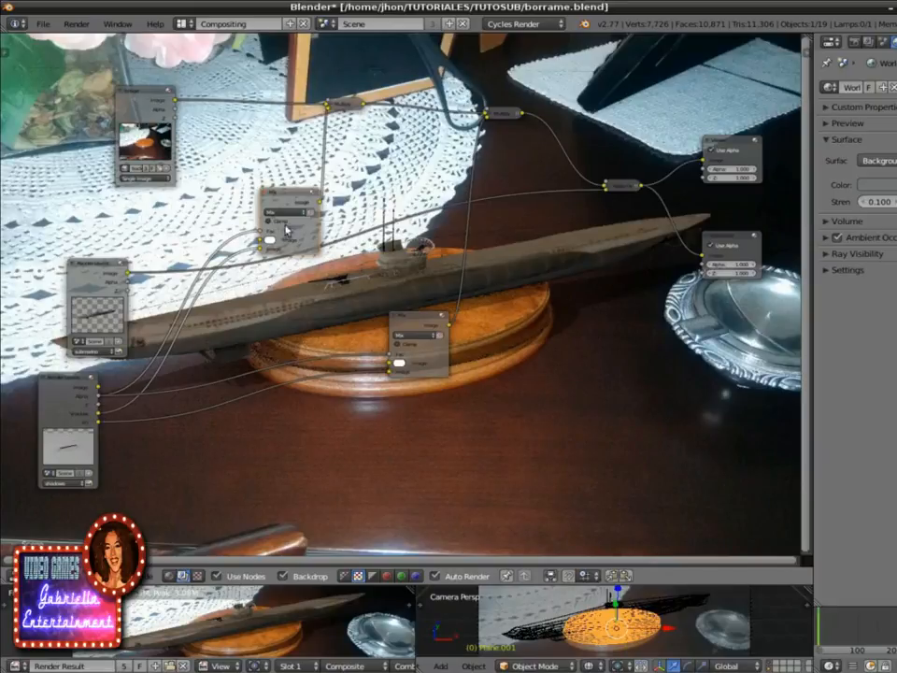
click(332, 105)
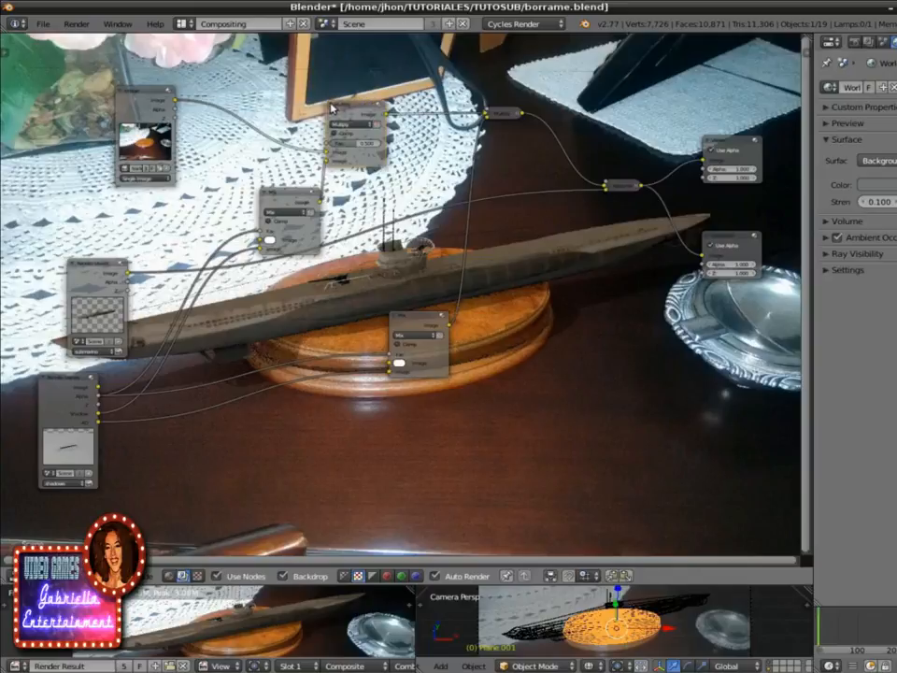
drag(298, 188, 268, 167)
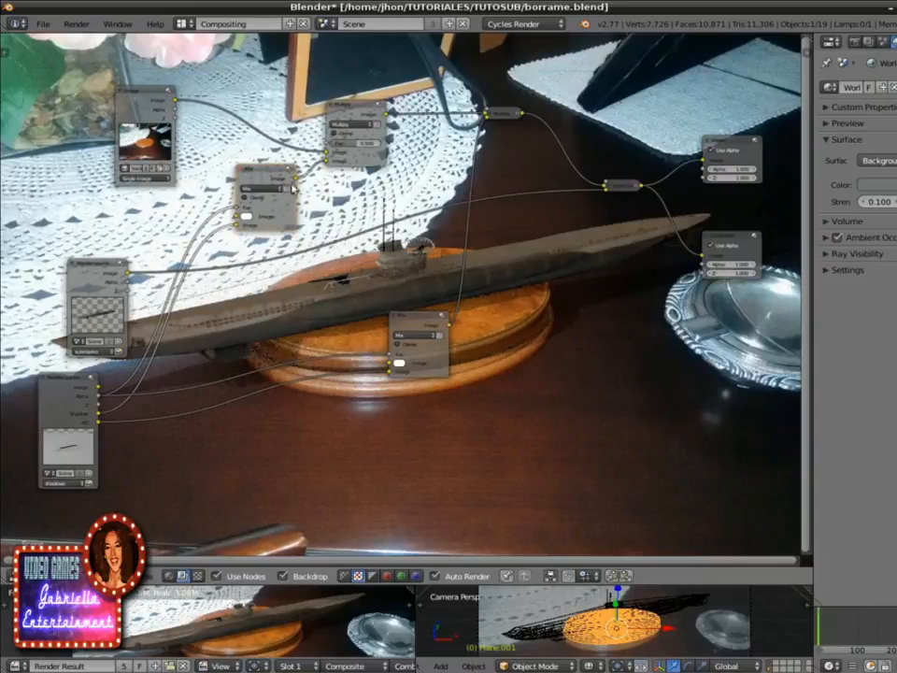
drag(271, 173, 284, 190)
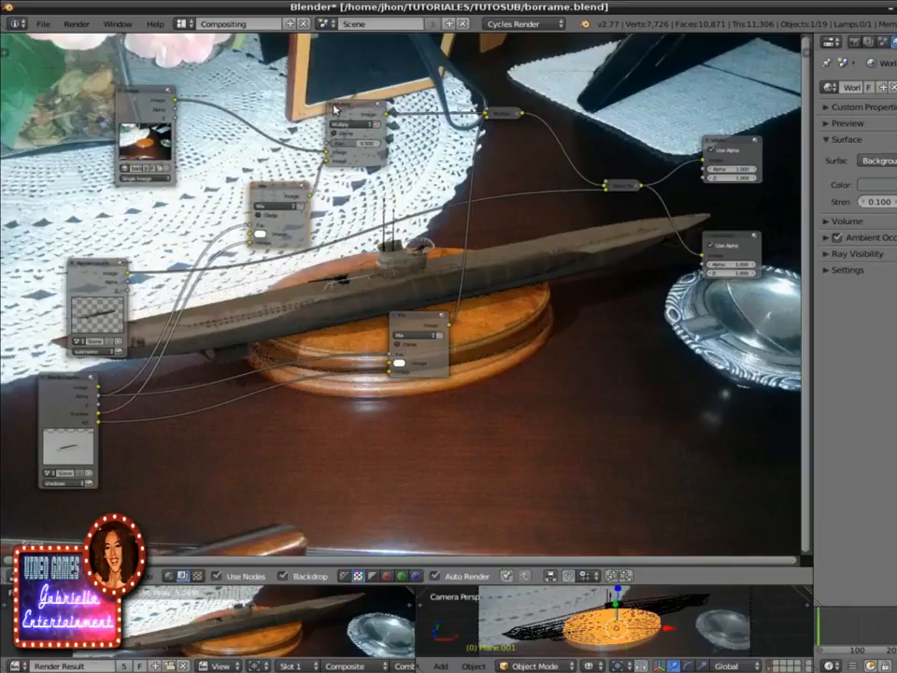
drag(337, 108, 364, 102)
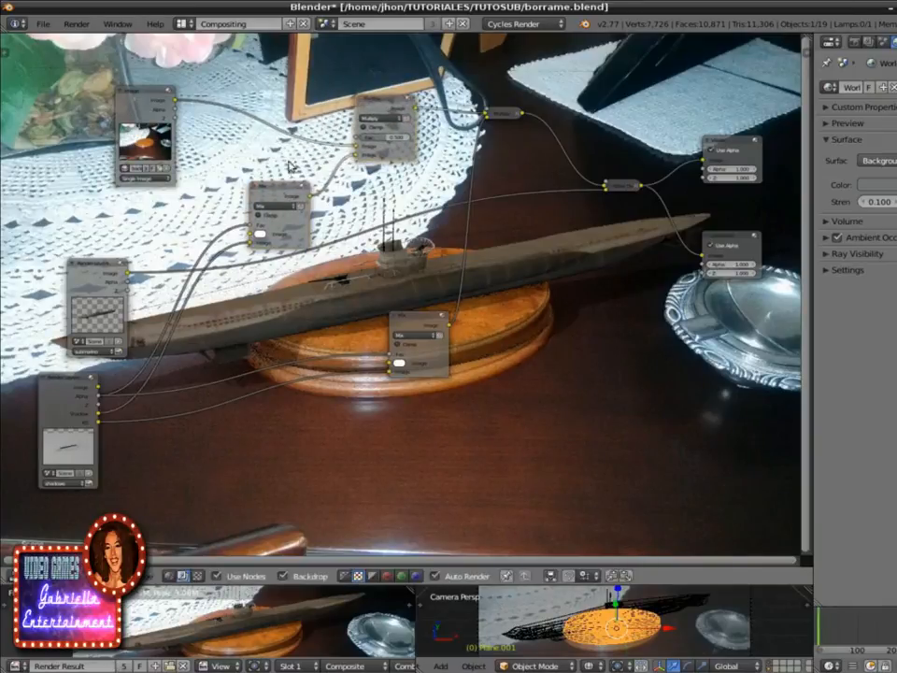
drag(280, 191, 276, 180)
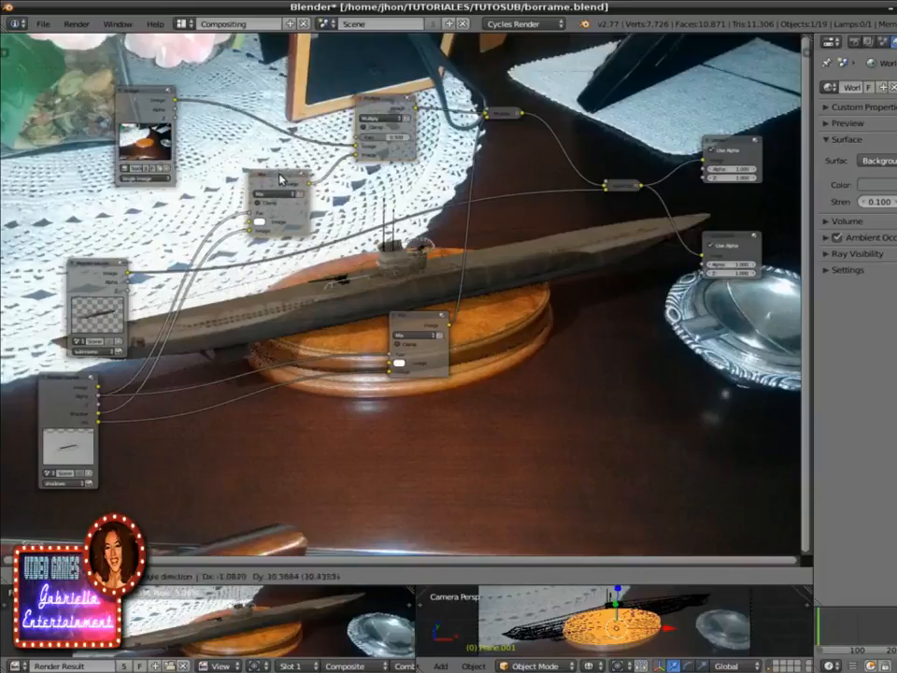
Step: Spread the submarine and shadows Render Layers nodes further apart, and lower the shadow Mix node between them and the first Multiply node
drag(96, 264, 64, 244)
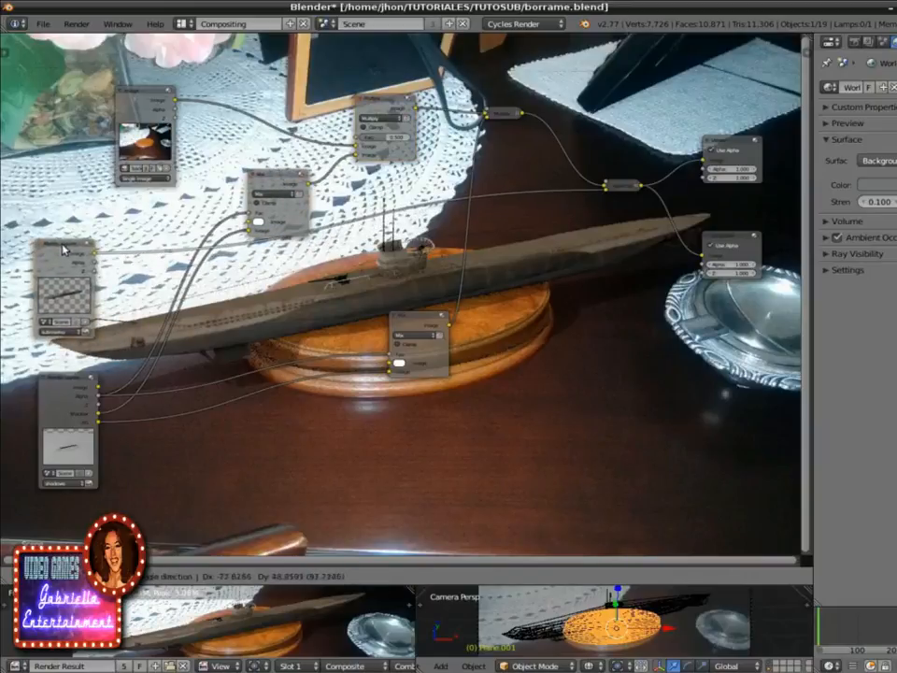
drag(68, 381, 61, 405)
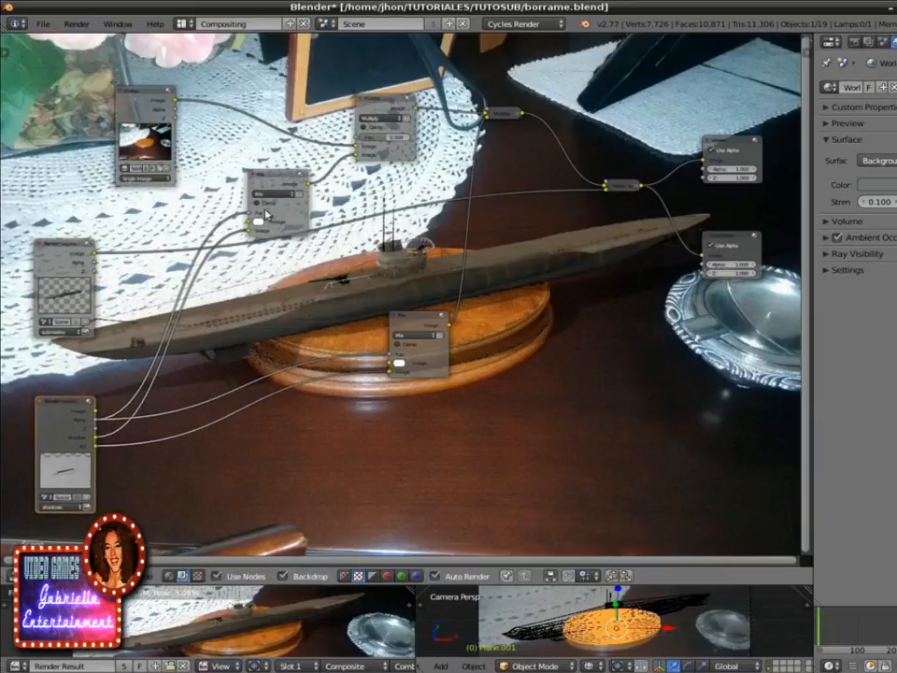
drag(269, 177, 265, 224)
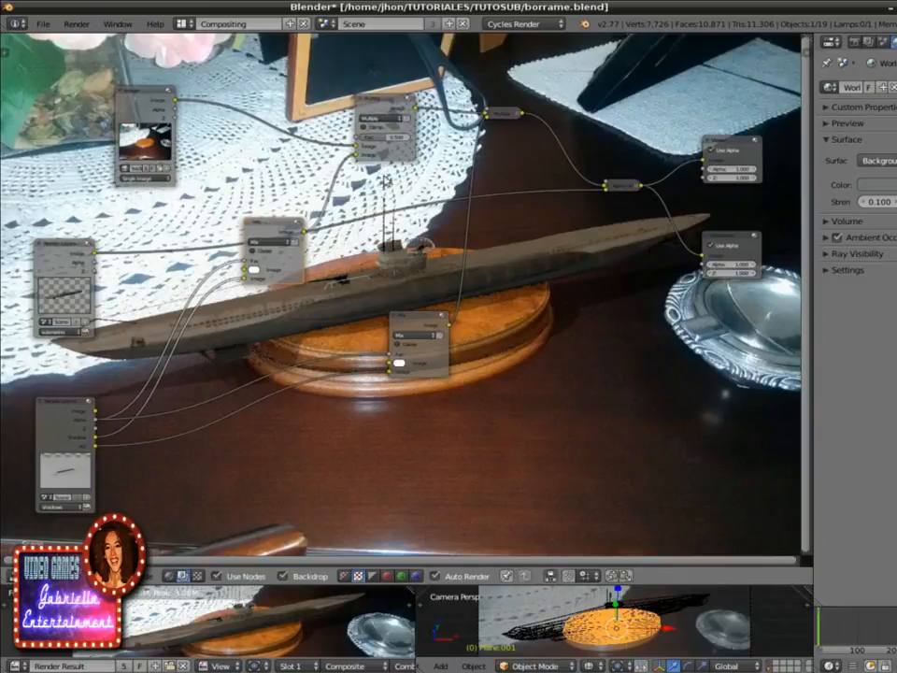
Step: Expand the second Multiply and Alpha Over nodes, and move the shadow Mix node back up towards the first Multiply node
click(493, 113)
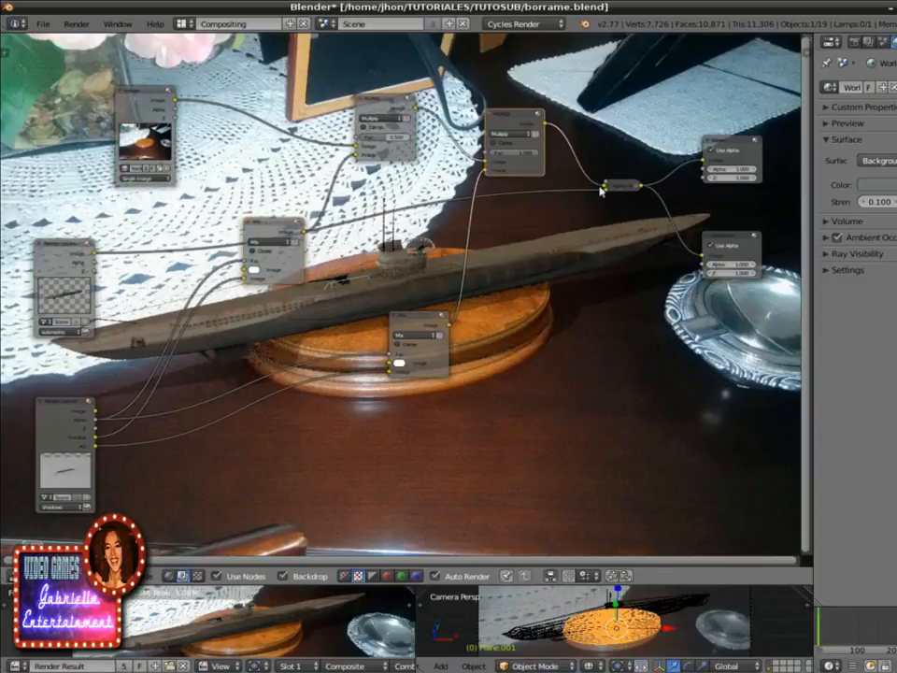
click(609, 186)
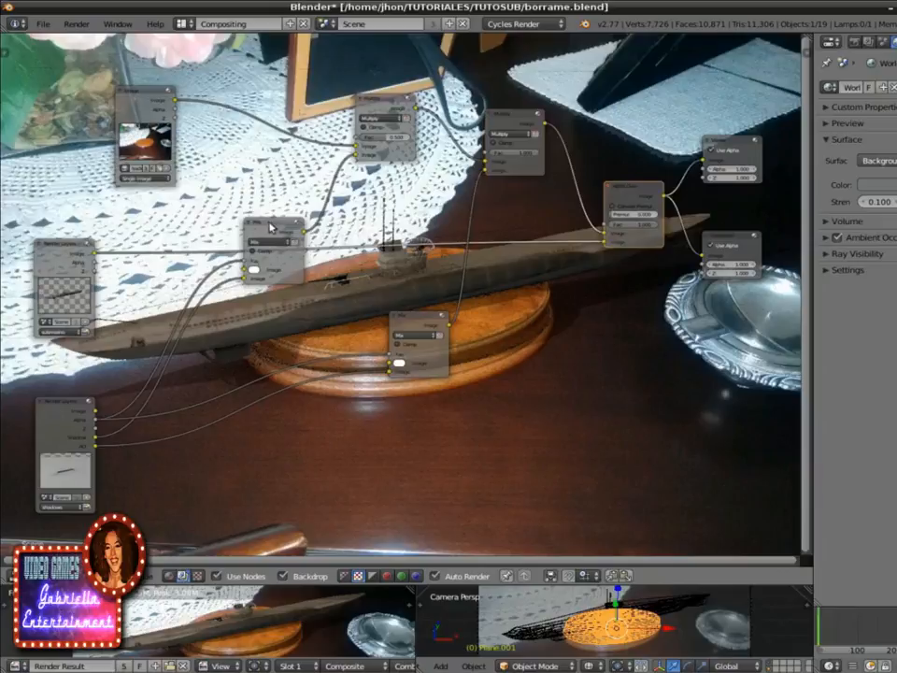
drag(270, 226, 269, 198)
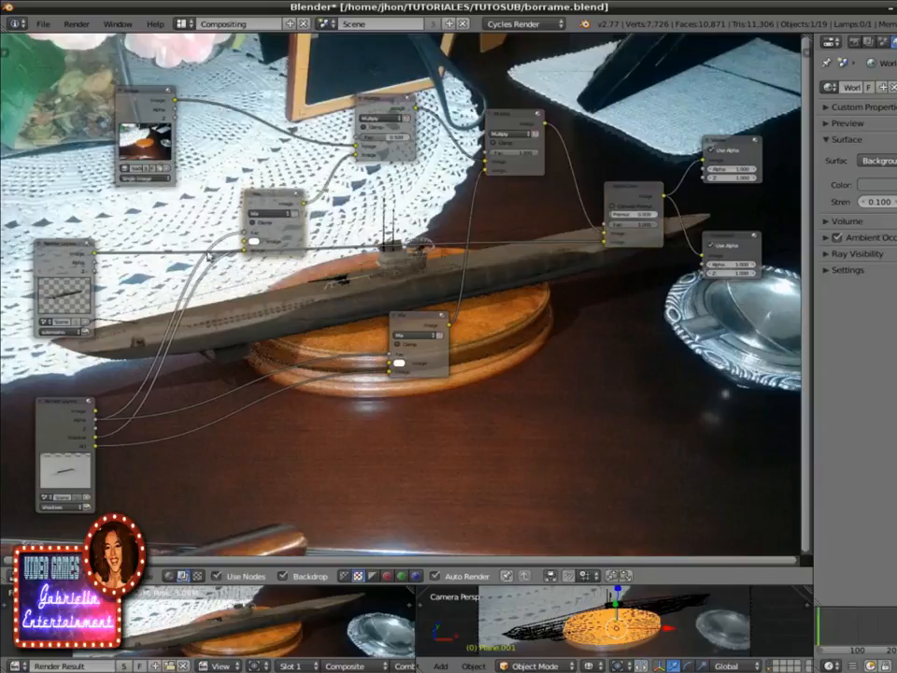
Step: Collapse the submarine Render Layers and Alpha Over nodes, and move the Render Layers node down towards the shadows Render Layers node
click(40, 245)
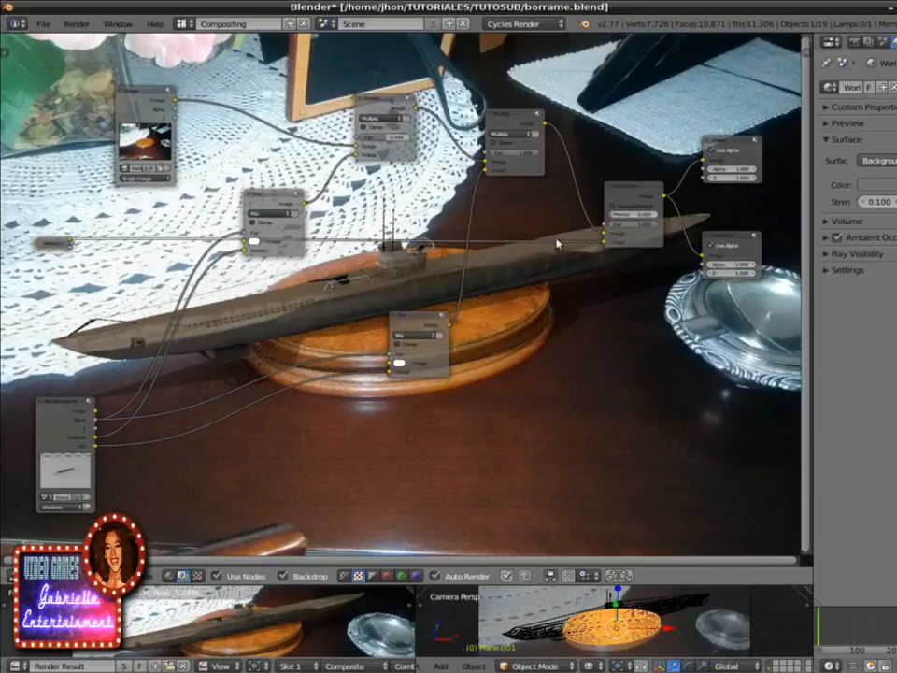
click(609, 190)
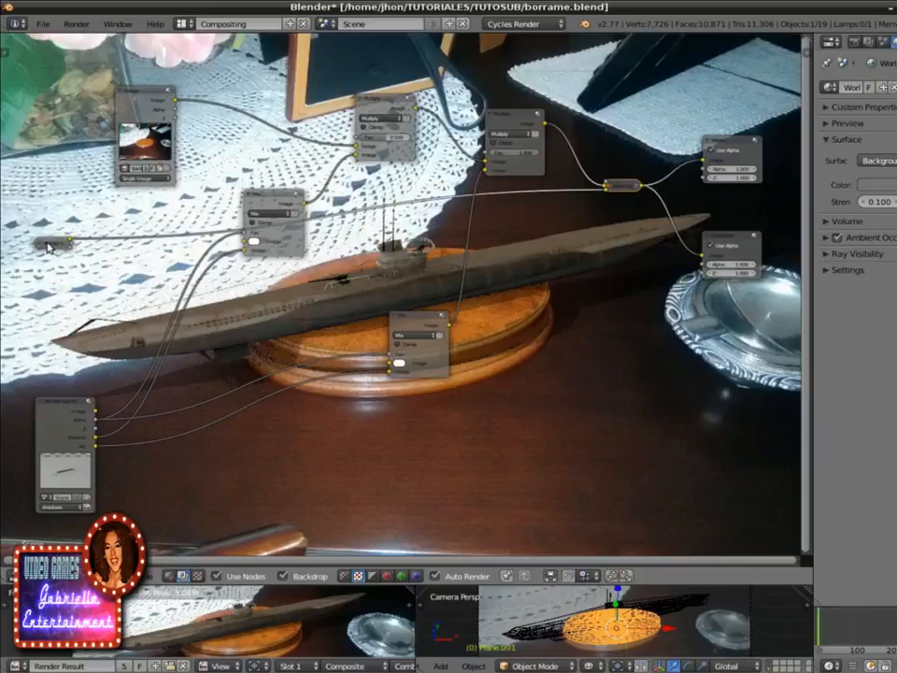
drag(47, 247, 48, 320)
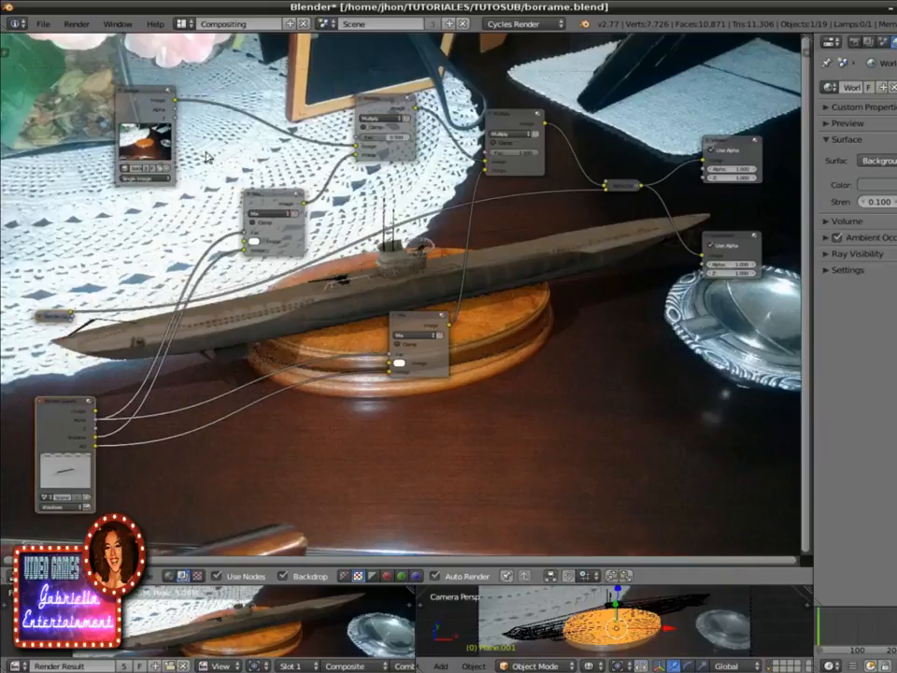
click(60, 404)
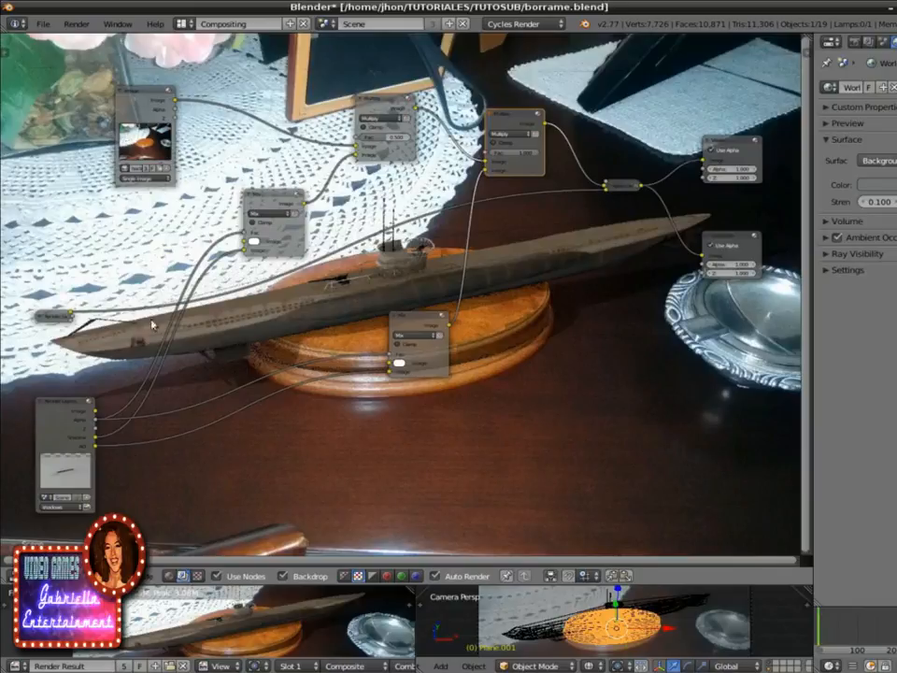
Step: Expand the submarine Render Layers node and move it up, and align the shadows Render Layers node with the ambient occlusion Mix node
click(39, 316)
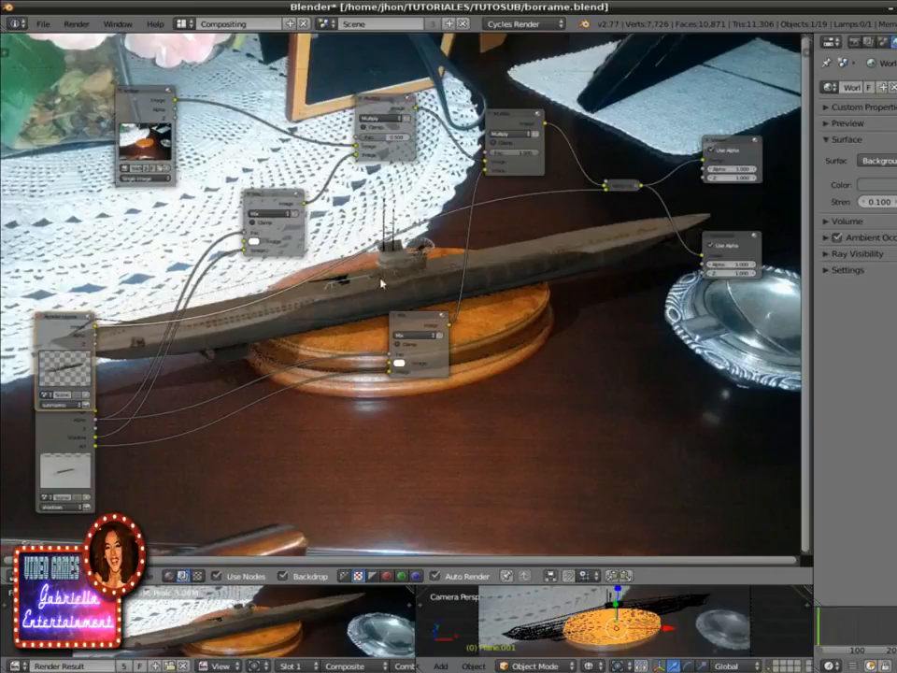
drag(51, 315, 53, 231)
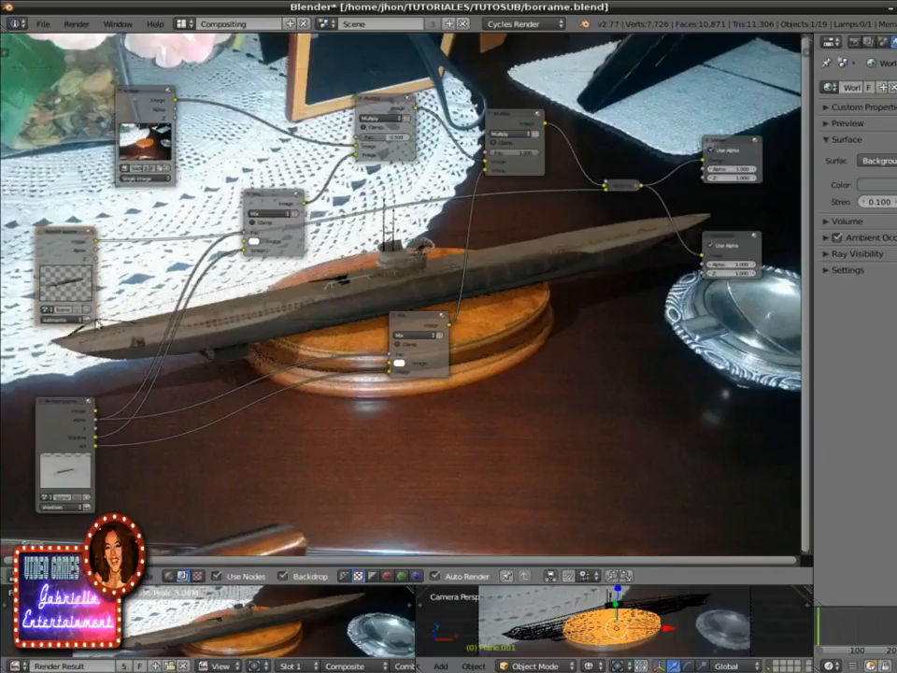
drag(68, 403, 57, 365)
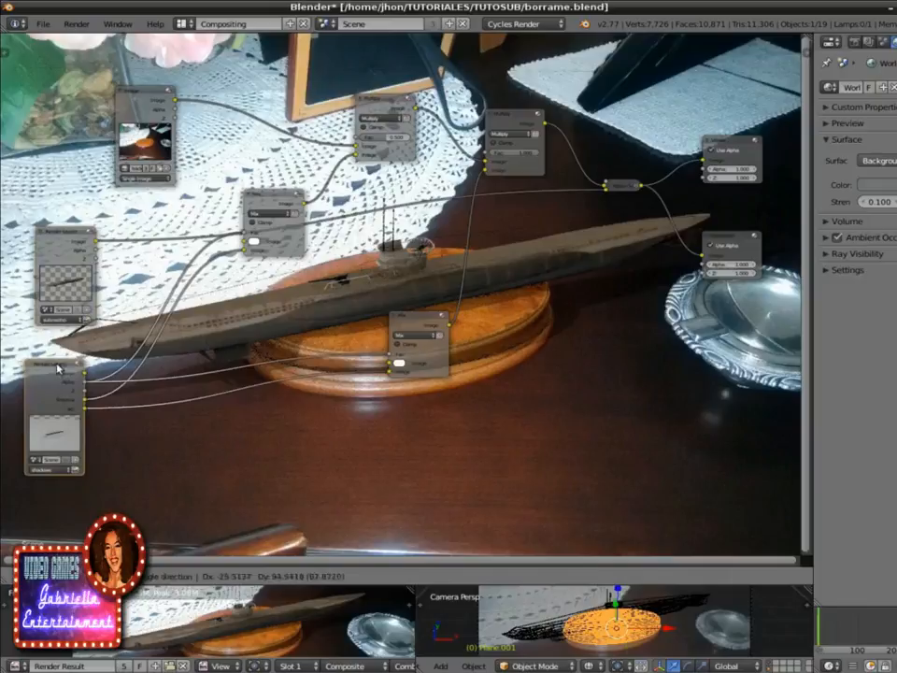
drag(423, 320, 409, 351)
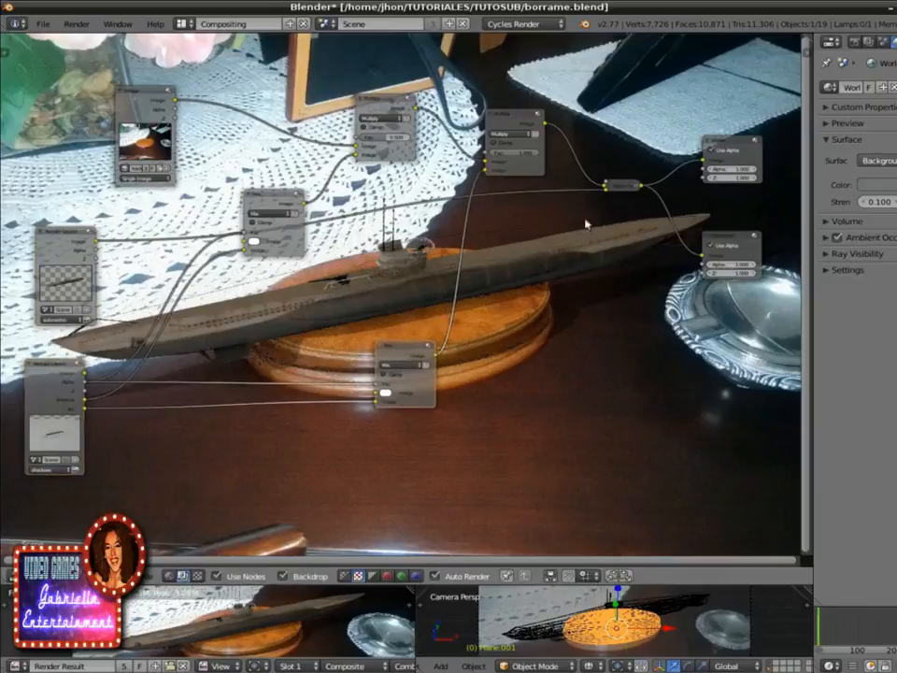
Step: Expand the Alpha Over node and move it down, below the second Multiply node and before the two output nodes
click(612, 187)
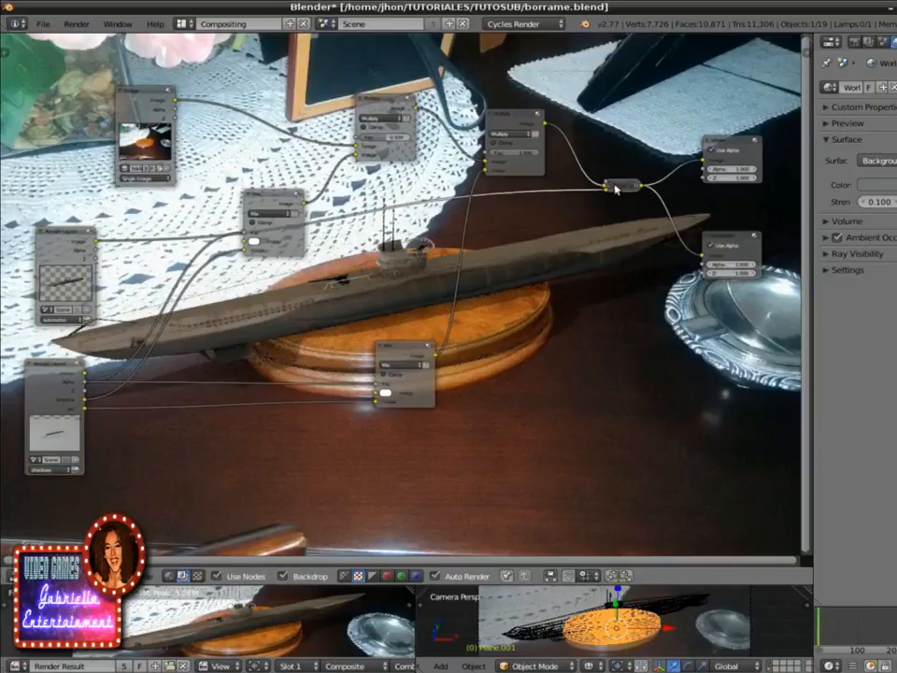
key(h)
drag(622, 192, 595, 221)
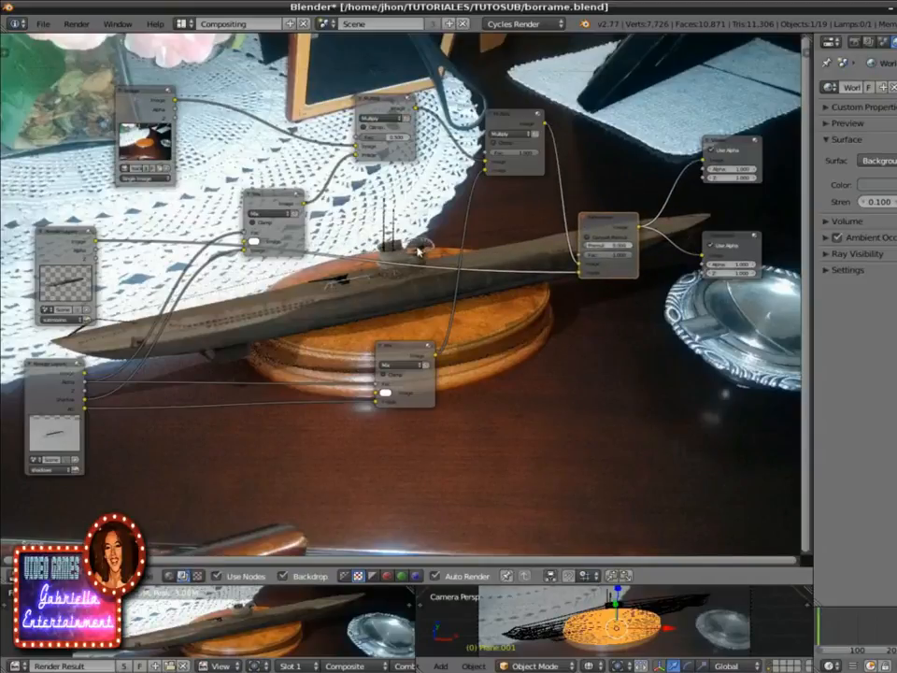
Step: Move the submarine Render Layers and shadow Mix nodes up, and lower the Alpha Over node to the ambient occlusion Mix node's level
drag(67, 236, 64, 228)
drag(274, 196, 264, 179)
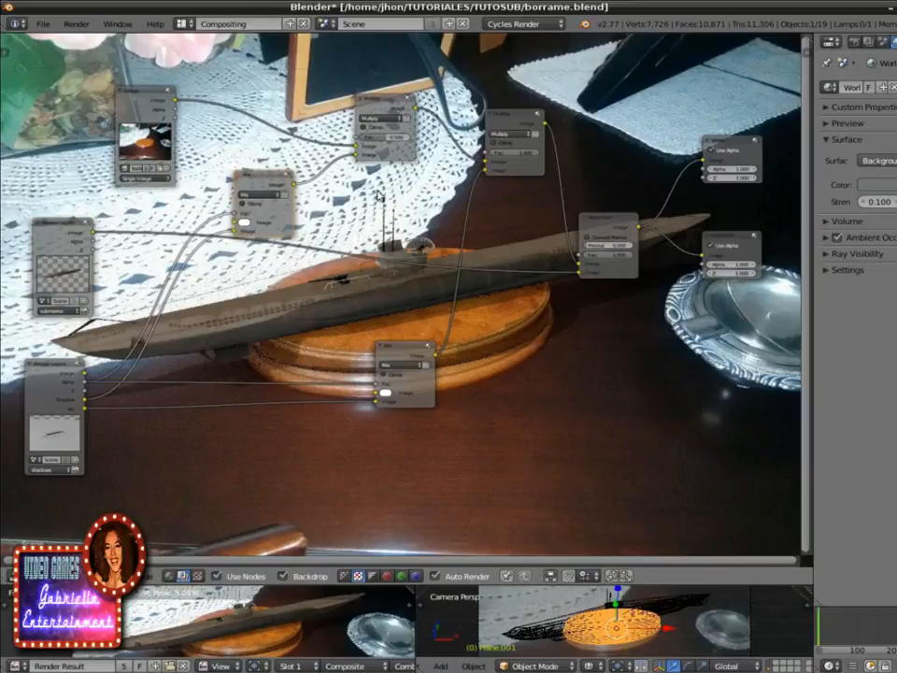
drag(608, 224, 579, 265)
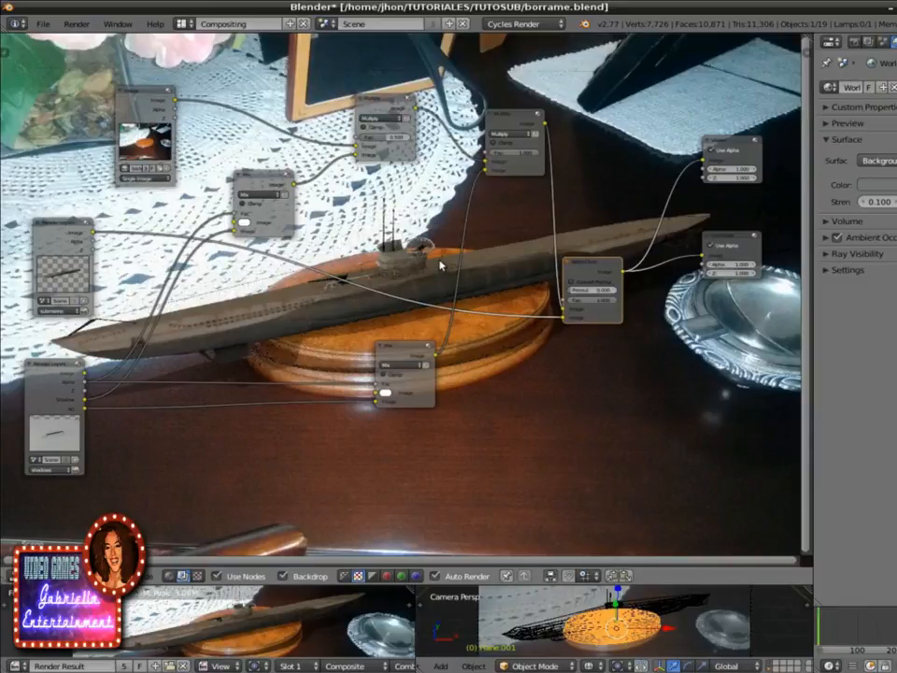
drag(590, 262, 594, 333)
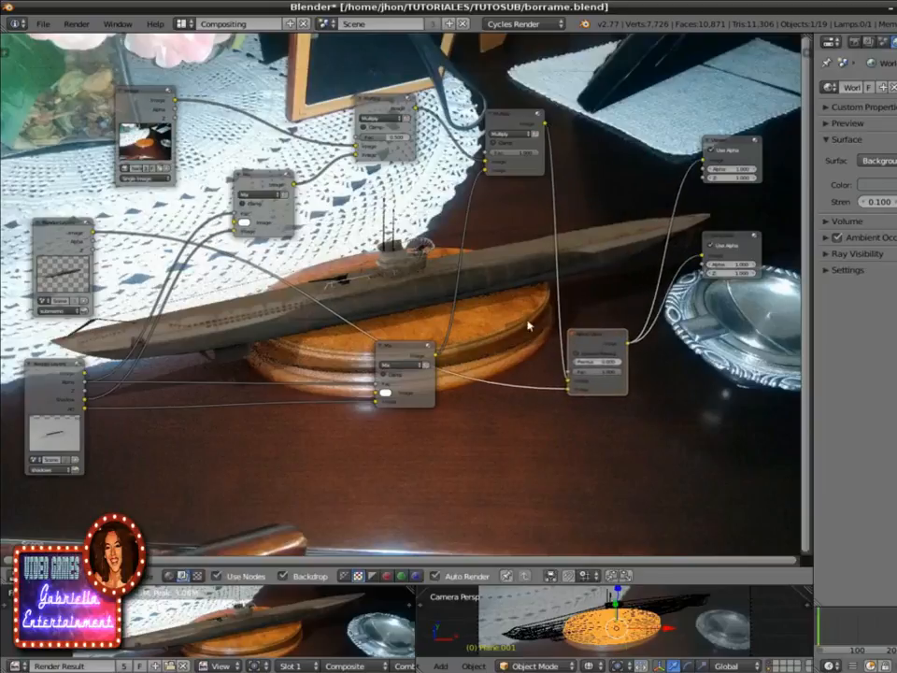
drag(61, 222, 44, 208)
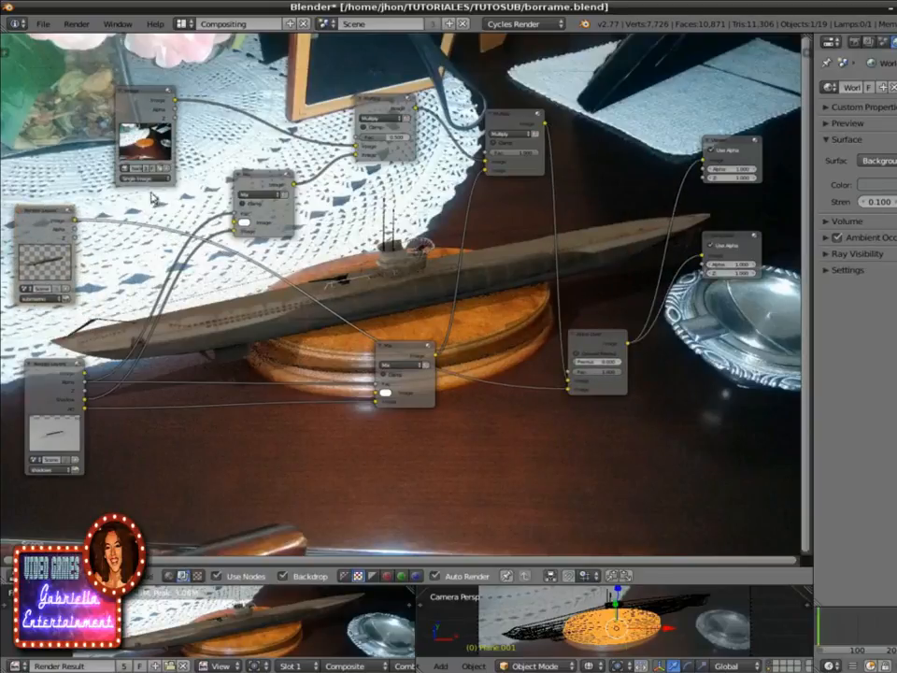
Step: Try different Fac values on the first Multiply node to vary the shadow's strength, ending at 1.000
drag(379, 137, 363, 139)
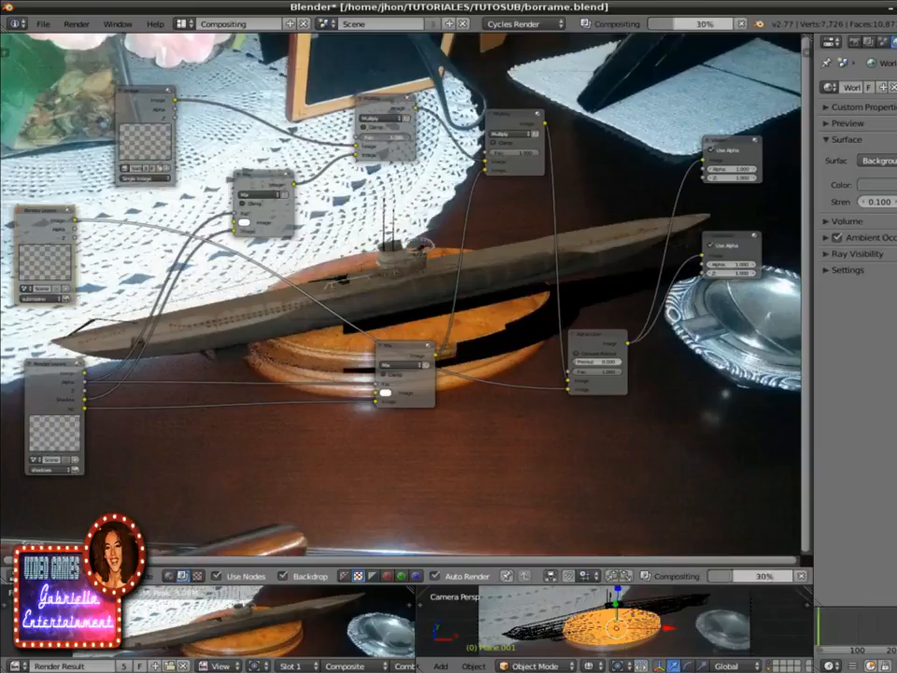
drag(406, 141, 358, 141)
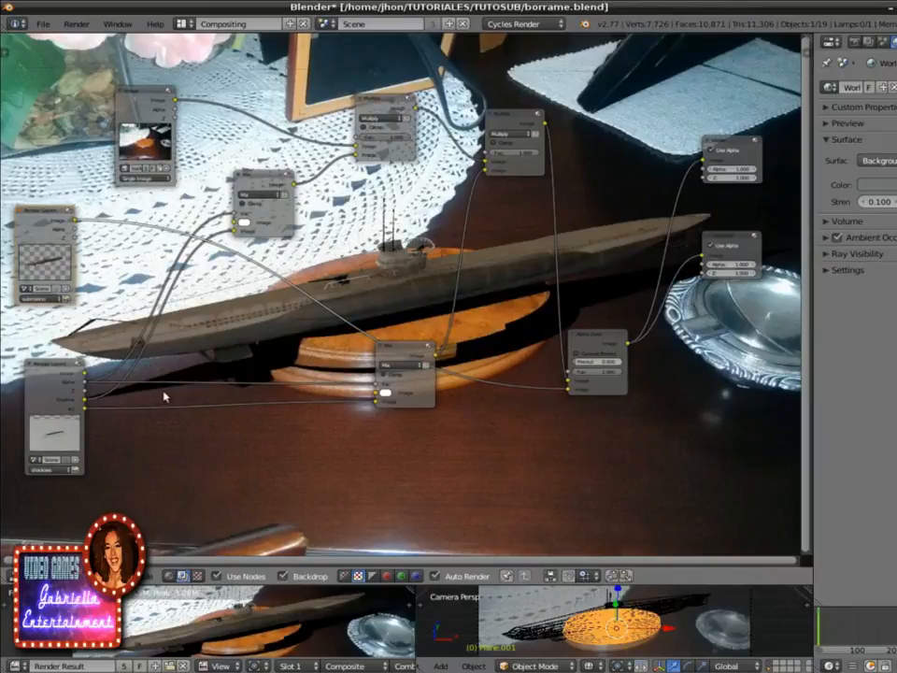
drag(401, 137, 375, 137)
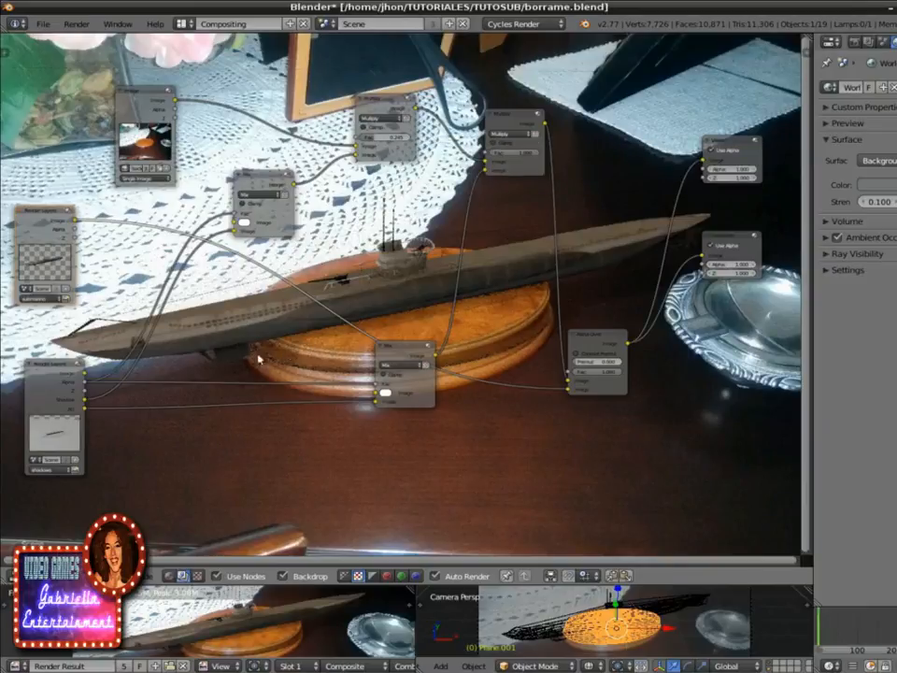
drag(380, 139, 417, 138)
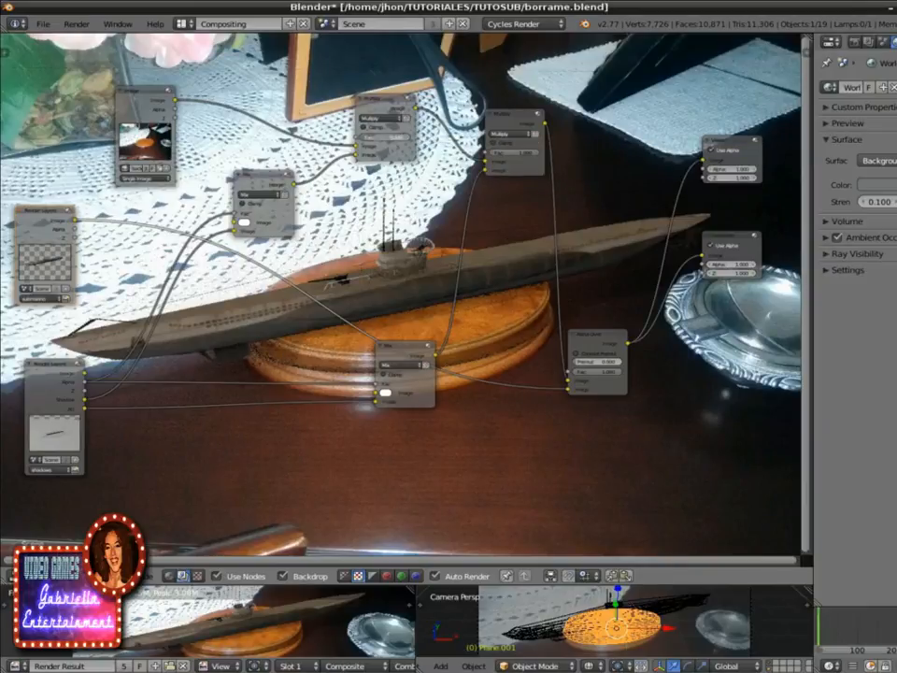
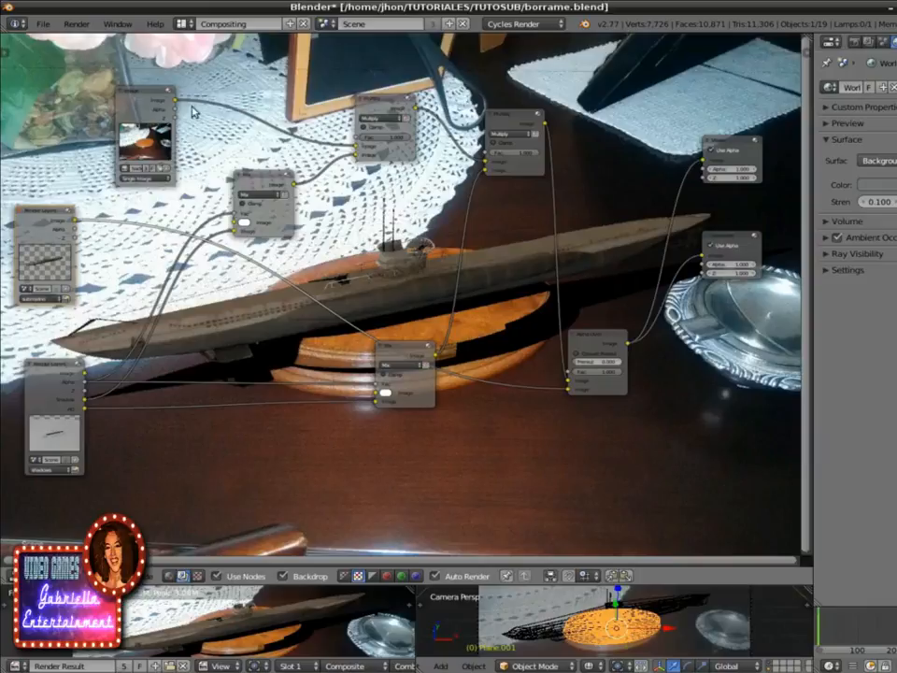
Step: Spread the shadow Mix and first Multiply nodes apart and insert a Blur filter node on the link between them
drag(374, 104, 385, 87)
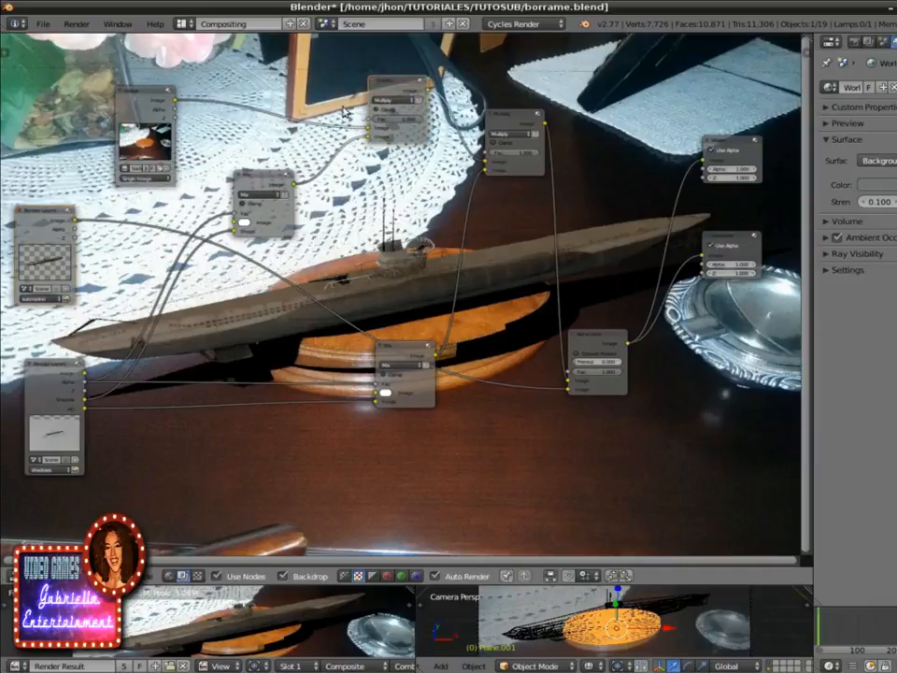
drag(266, 178, 222, 200)
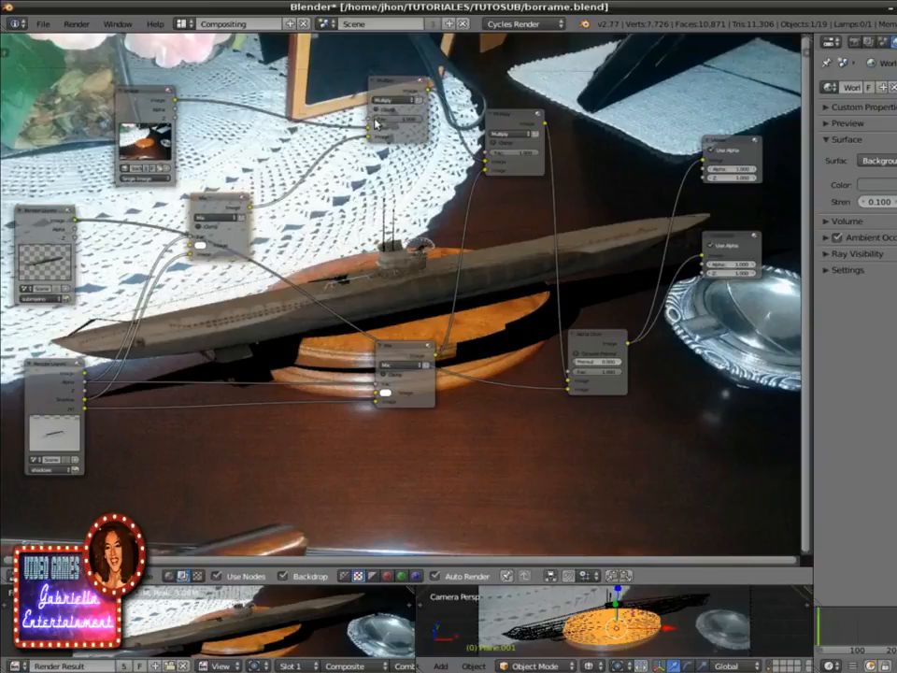
key(shift+a)
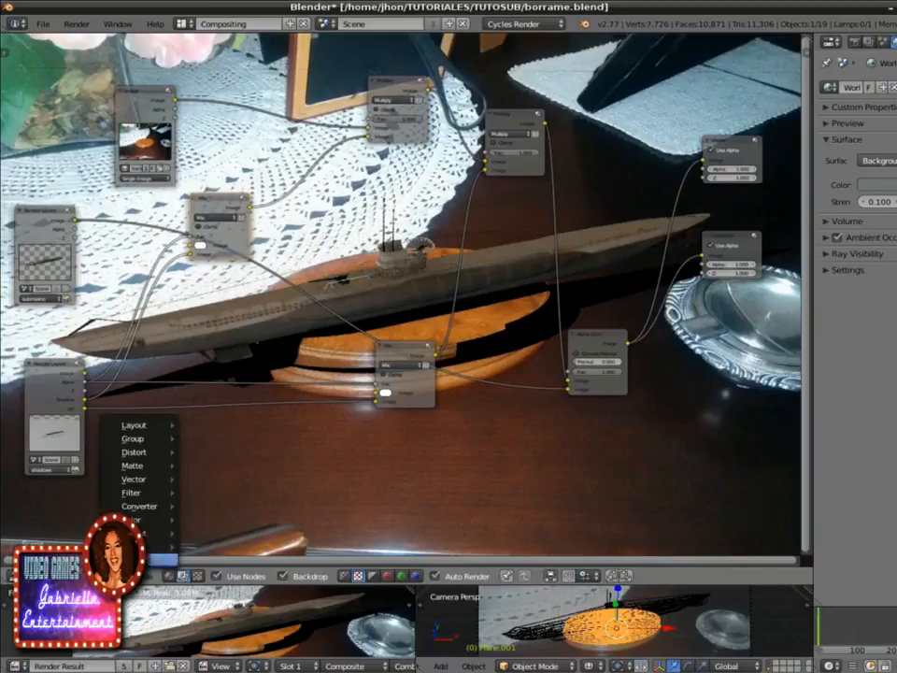
mouse_move(161, 546)
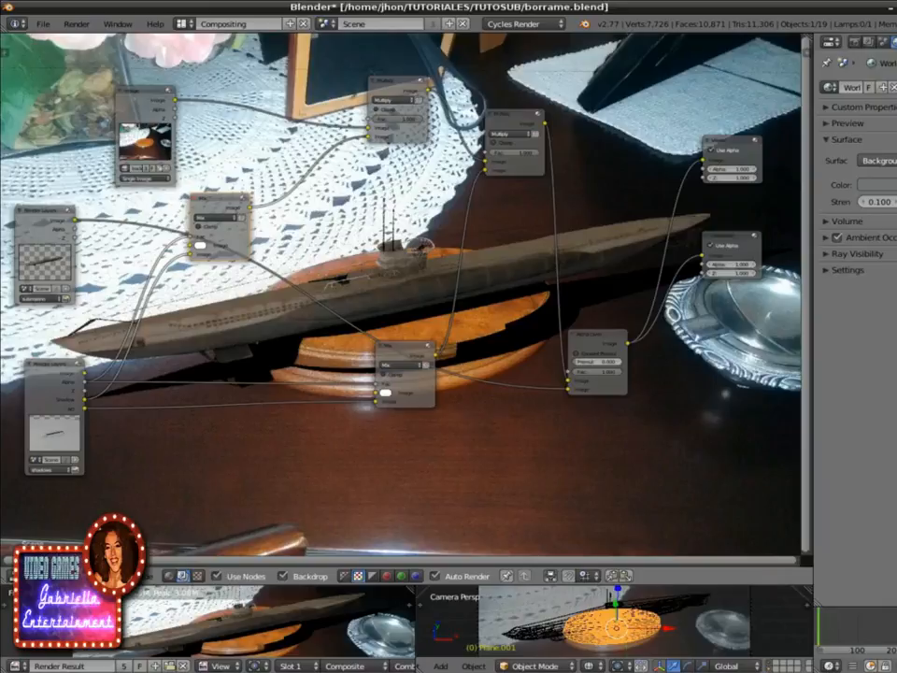
key(shift+a)
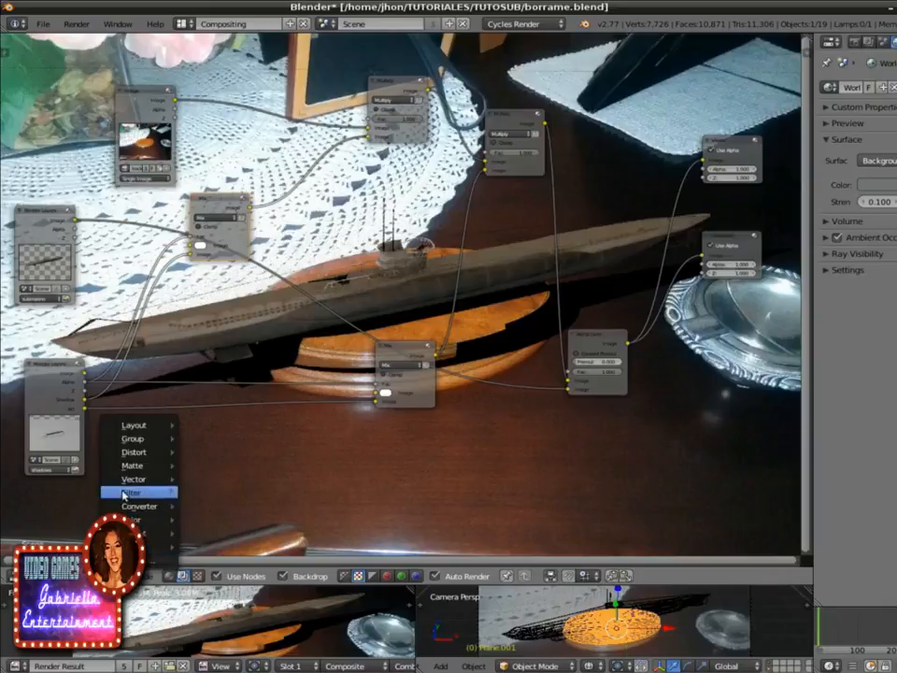
mouse_move(127, 495)
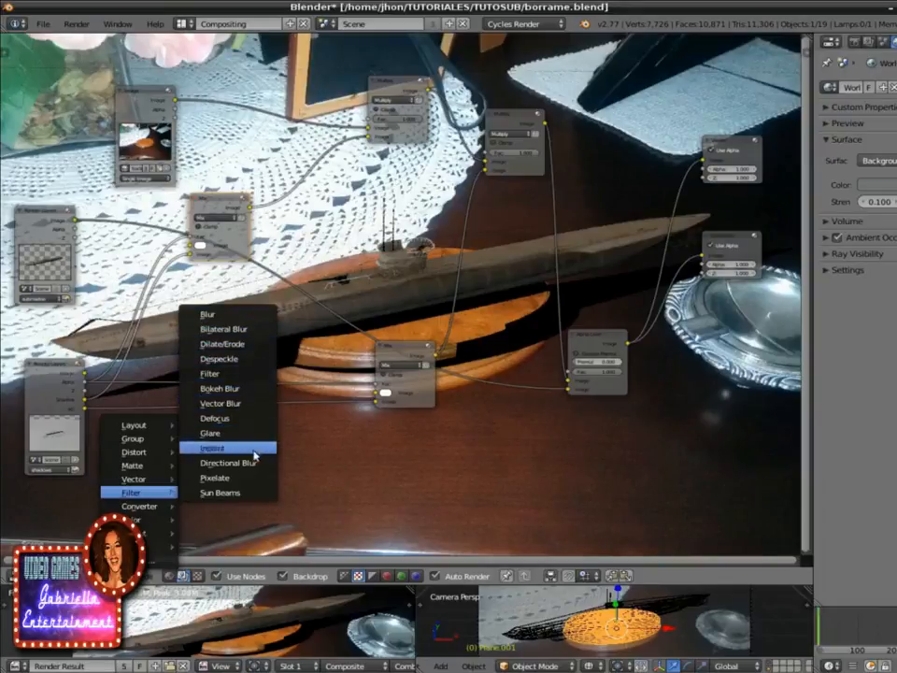
click(222, 315)
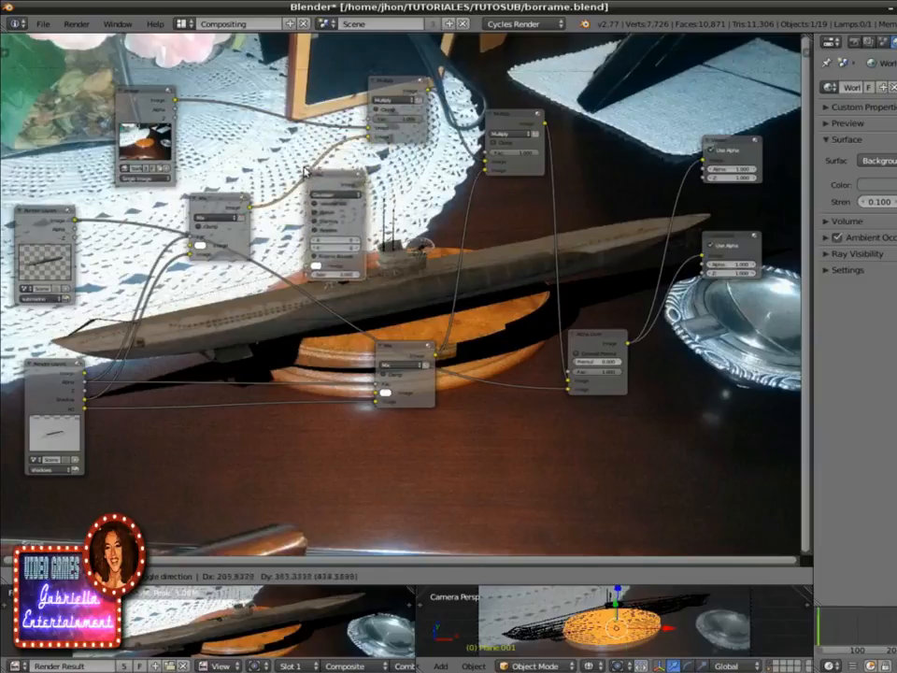
click(305, 172)
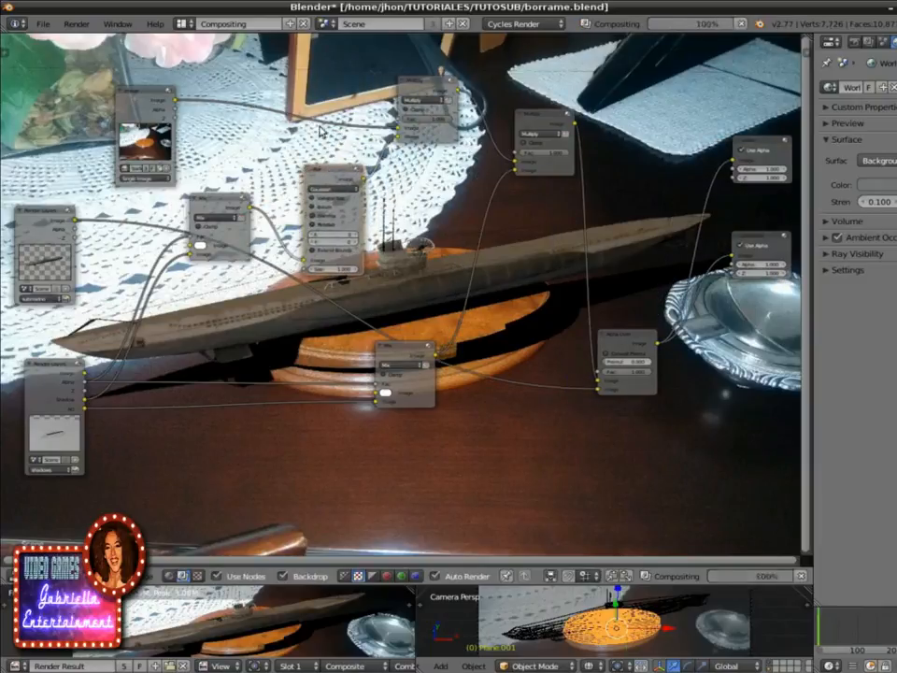
Step: Move the new Blur node up so it sits clear between the shadow Mix and first Multiply nodes
drag(321, 172, 311, 131)
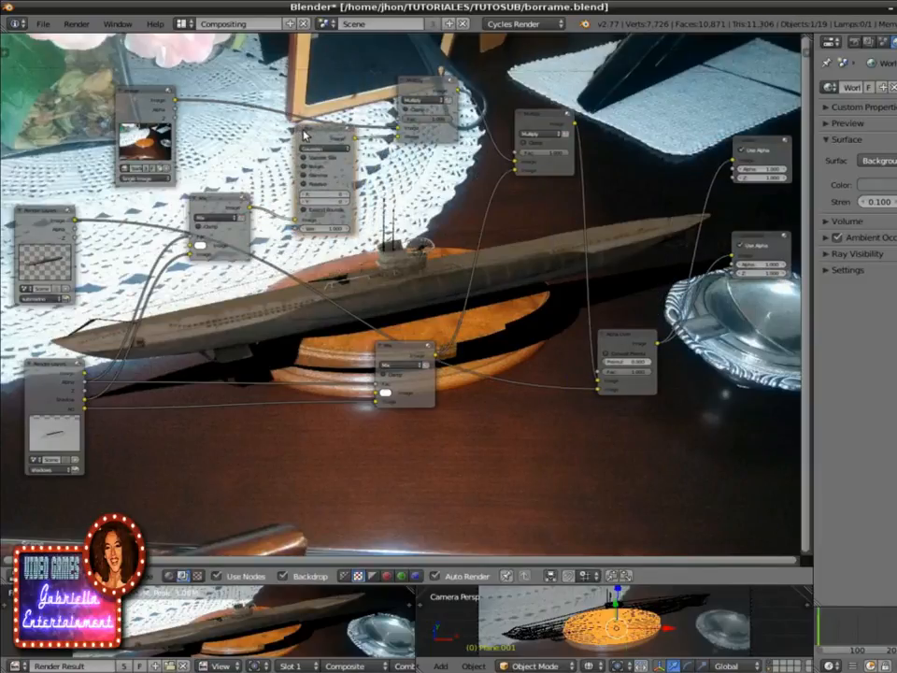
scroll(239, 149, up, 3)
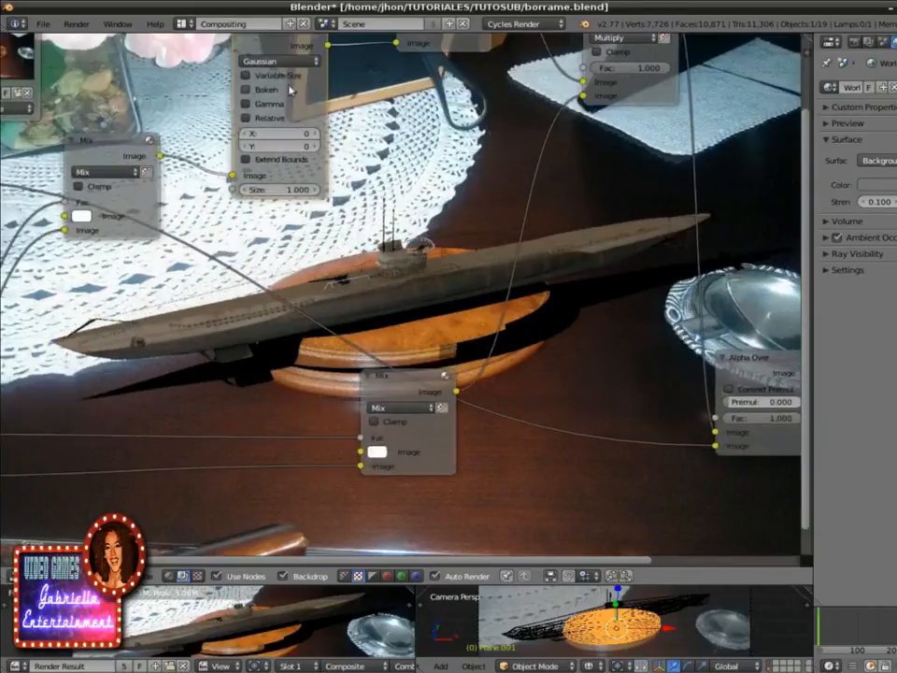
middle_drag(355, 167, 342, 261)
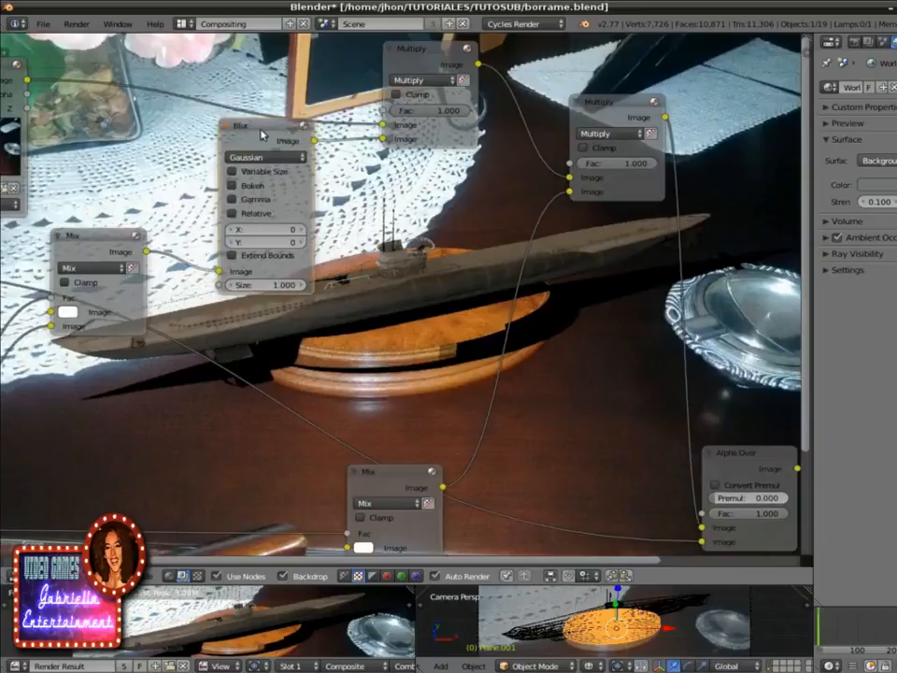
drag(259, 126, 235, 93)
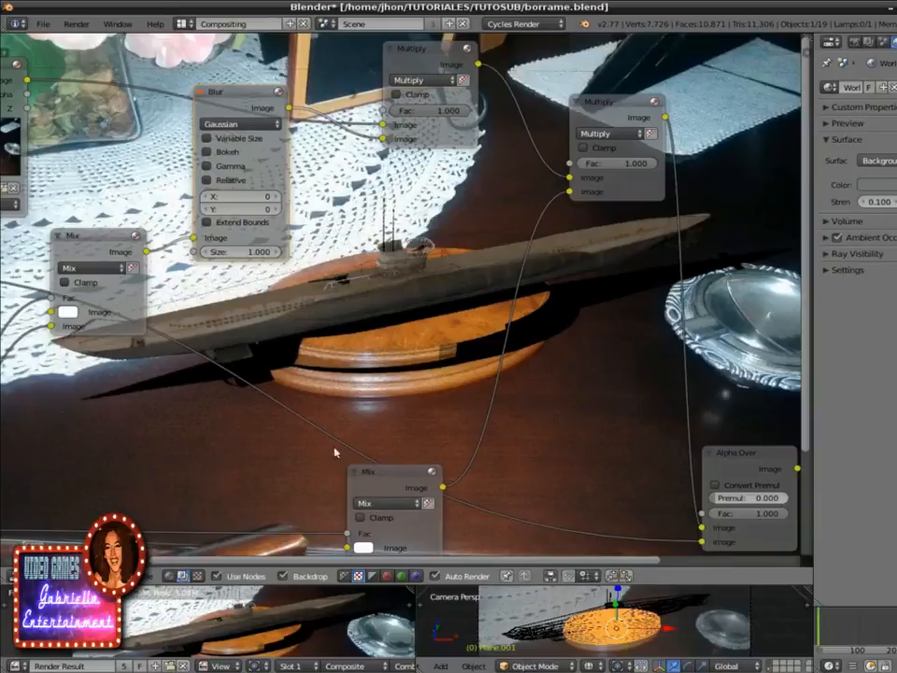
Step: Set the shadow Blur node's X and Y to 40, keeping the Gaussian filter type
click(233, 124)
click(248, 195)
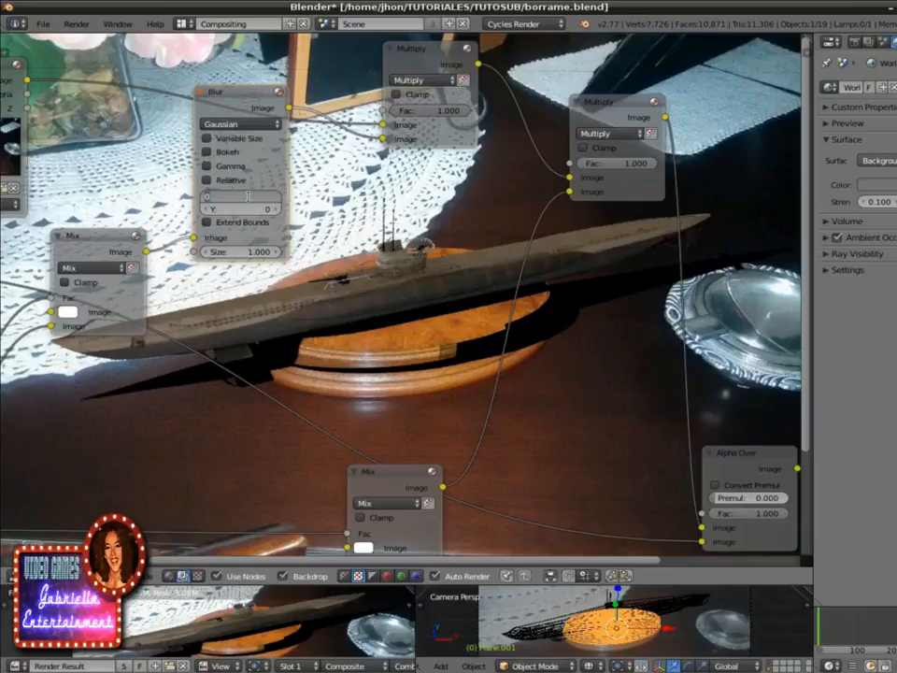
text(40)
key(Return)
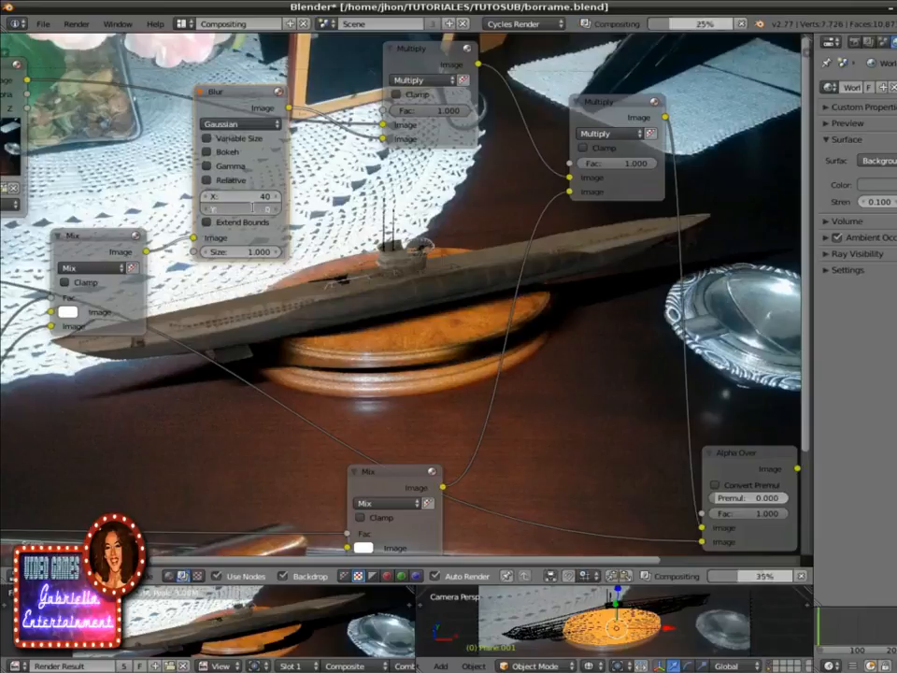
key(Return)
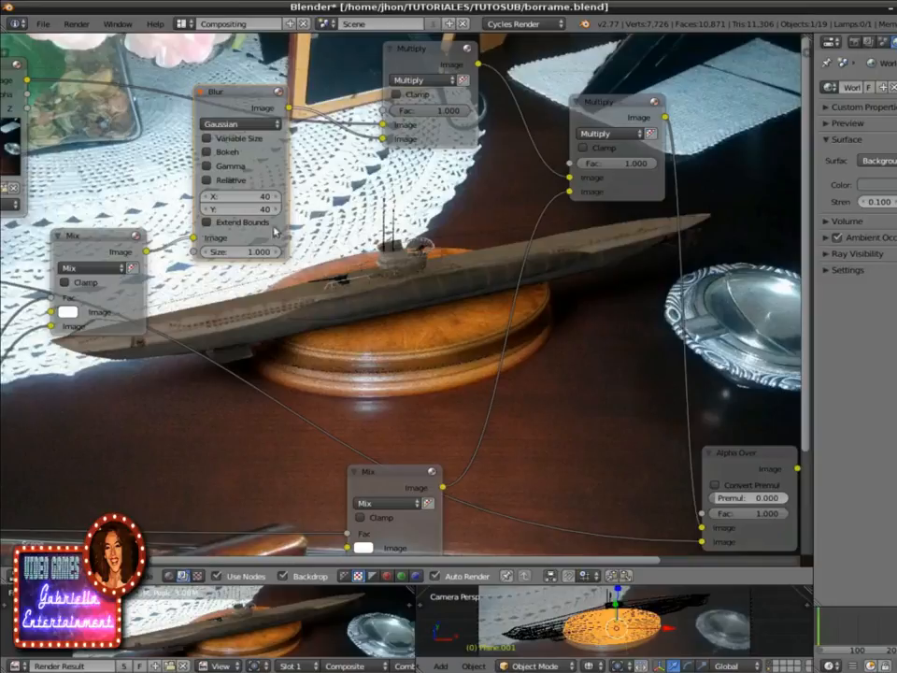
Step: Set the shadow Blur node's X and Y to 30
click(241, 196)
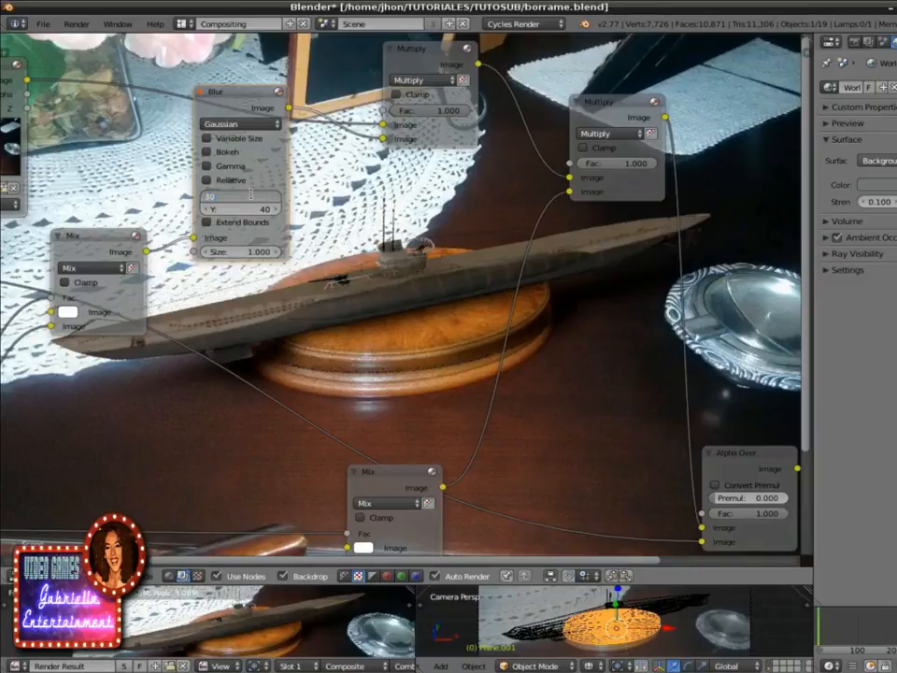
text(30)
key(Tab)
text(30)
key(Return)
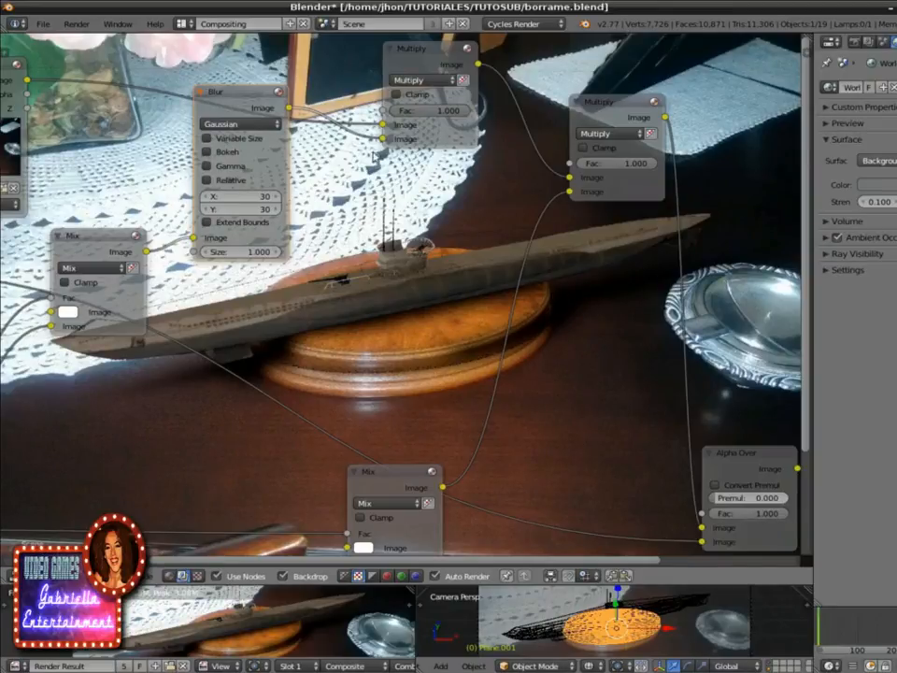
Step: Lower the Fac of the first Multiply node to 0.646 to lighten the blurred shadow
mouse_move(450, 108)
mouse_down()
mouse_move(411, 112)
mouse_move(454, 113)
mouse_up()
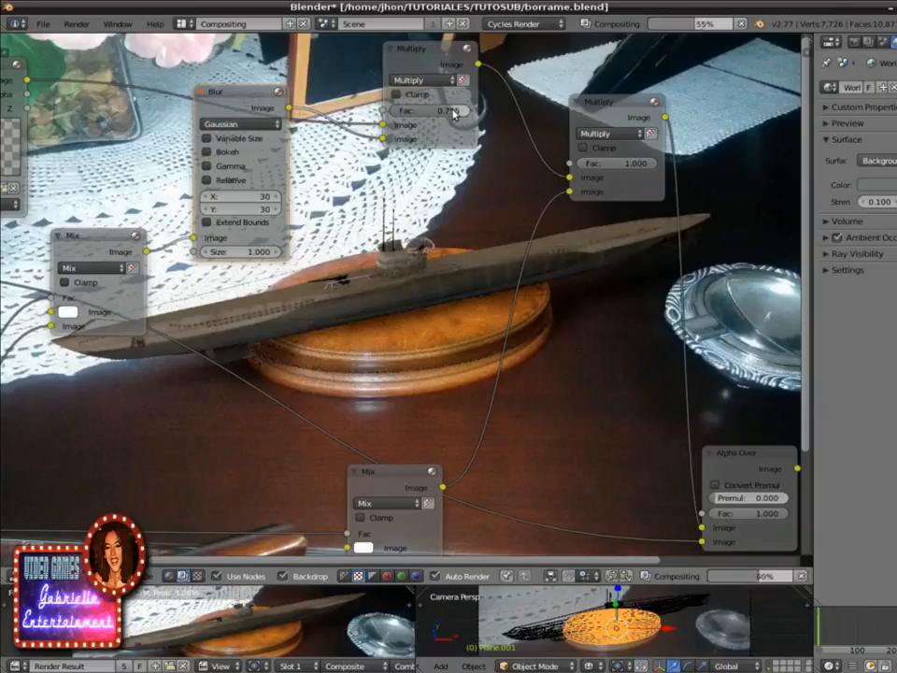
click(440, 110)
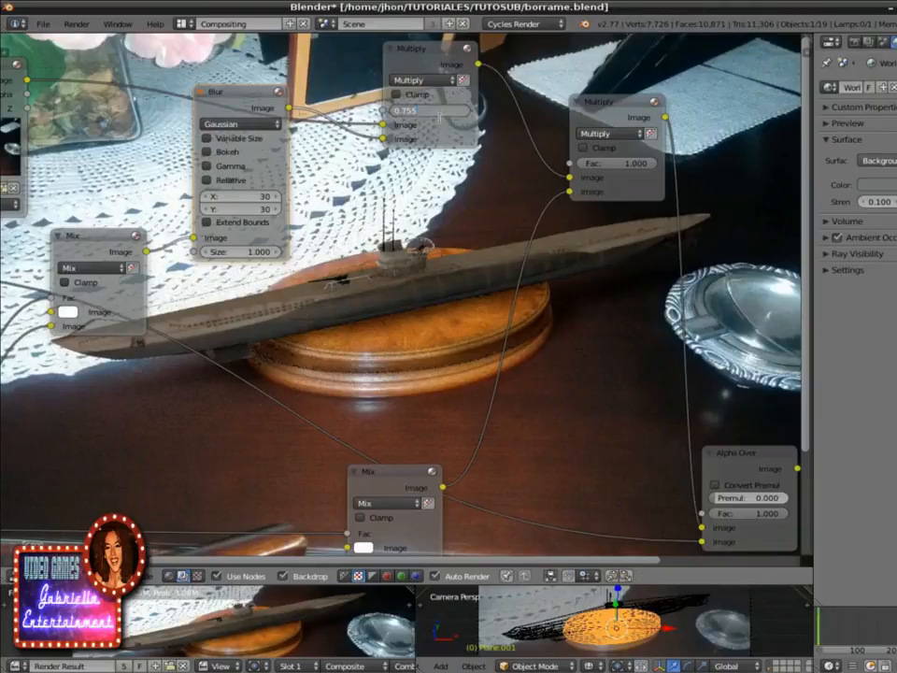
text(0.748)
key(Return)
drag(452, 110, 443, 111)
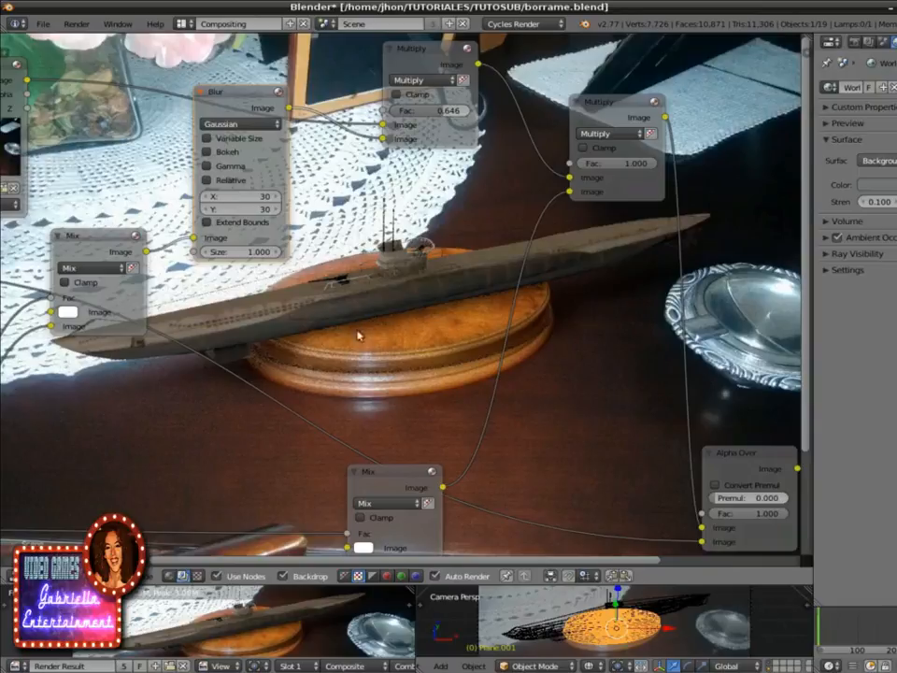
Step: Insert a second Blur filter node on the link between the ambient occlusion Mix node and the second Multiply node
middle_drag(417, 396, 428, 276)
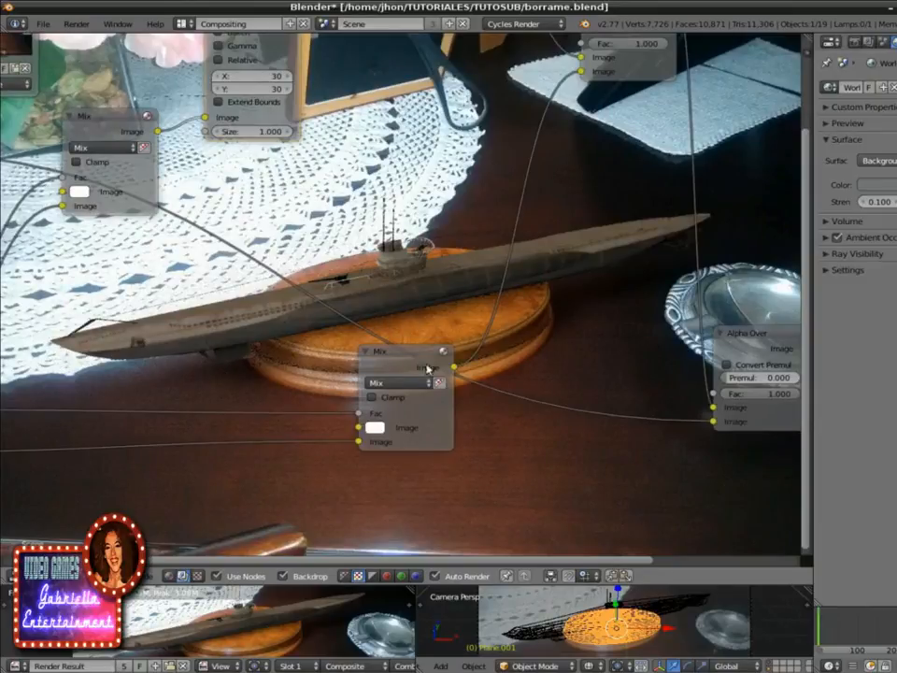
scroll(212, 285, down, 3)
middle_drag(379, 434, 424, 446)
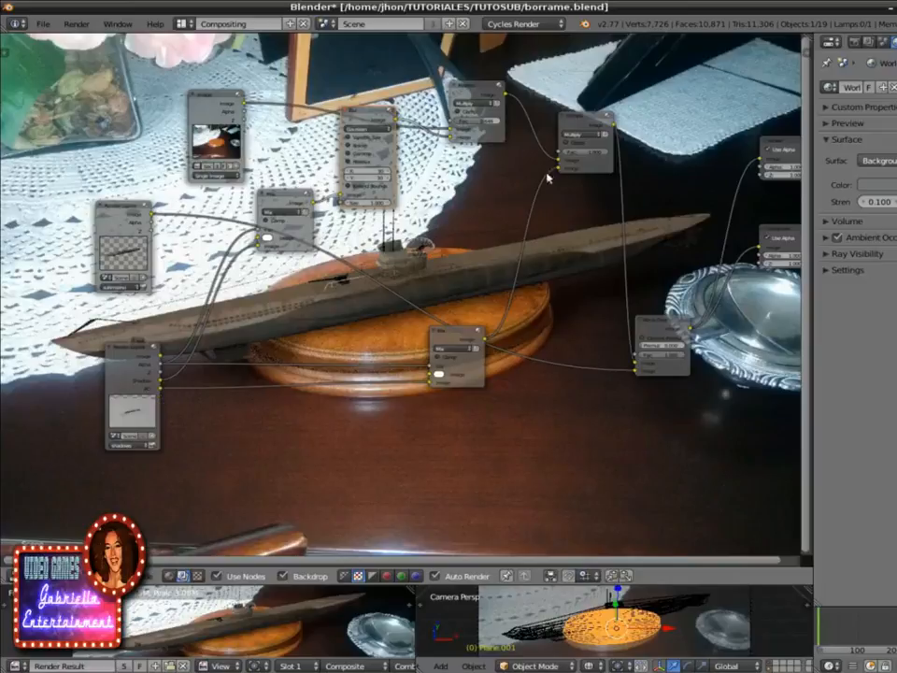
mouse_move(166, 546)
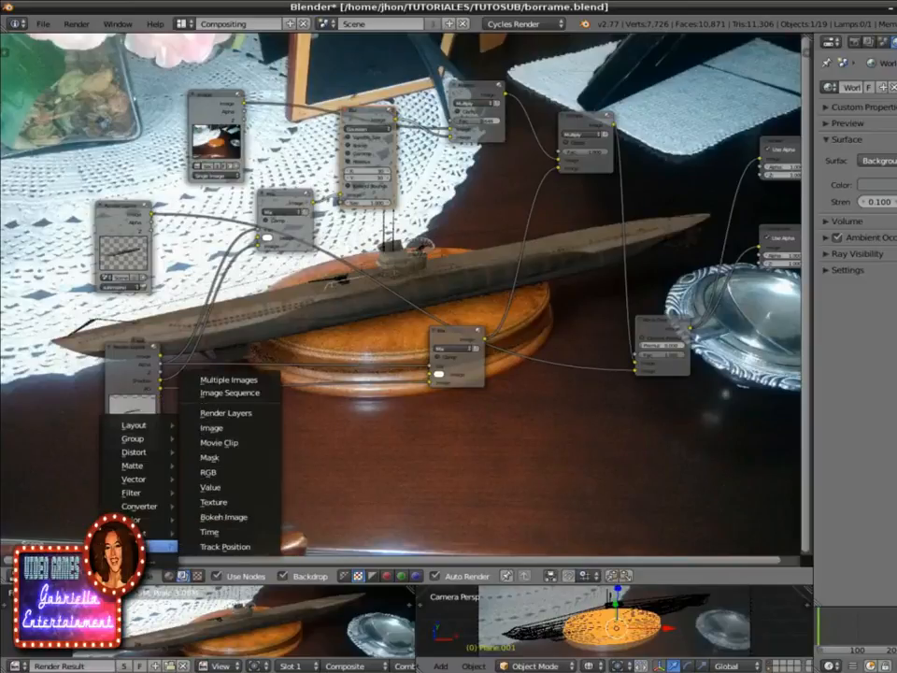
mouse_move(166, 493)
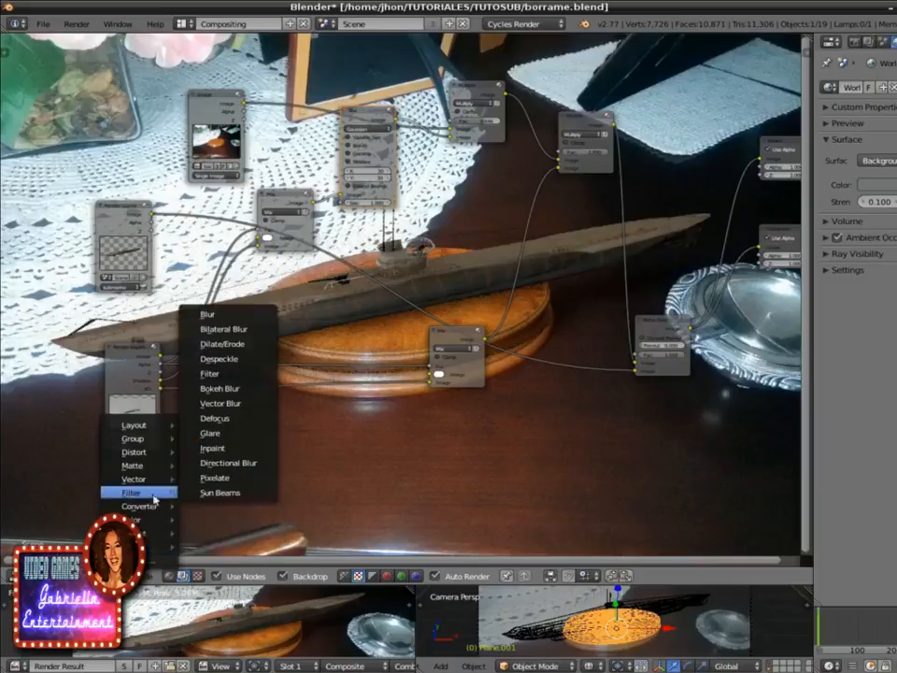
click(209, 317)
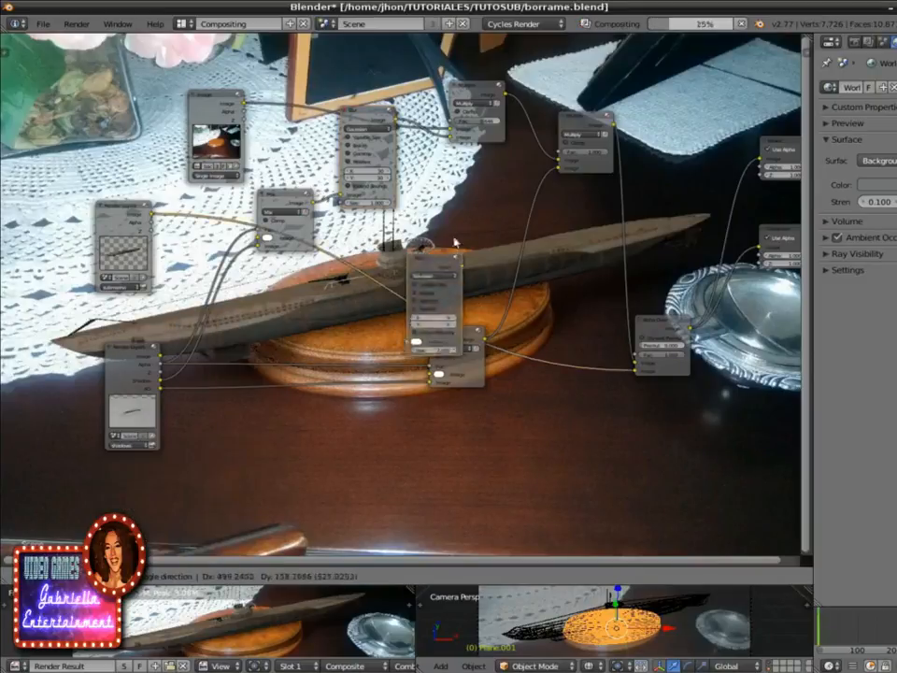
click(477, 211)
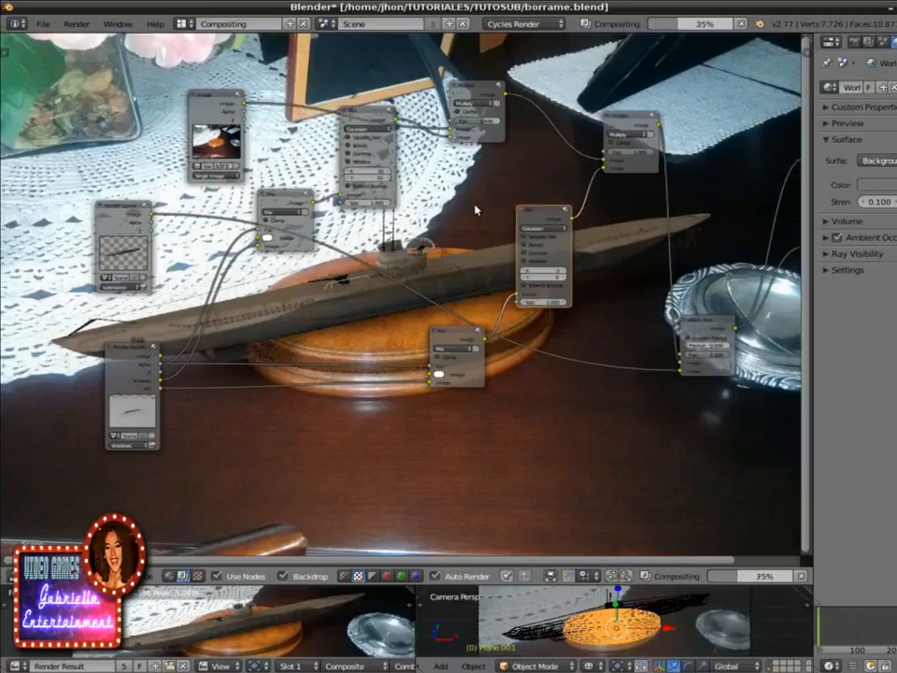
Step: Set the ambient occlusion Blur node's X and Y to 20, keeping the Gaussian filter type
middle_drag(520, 374, 412, 433)
scroll(385, 320, up, 3)
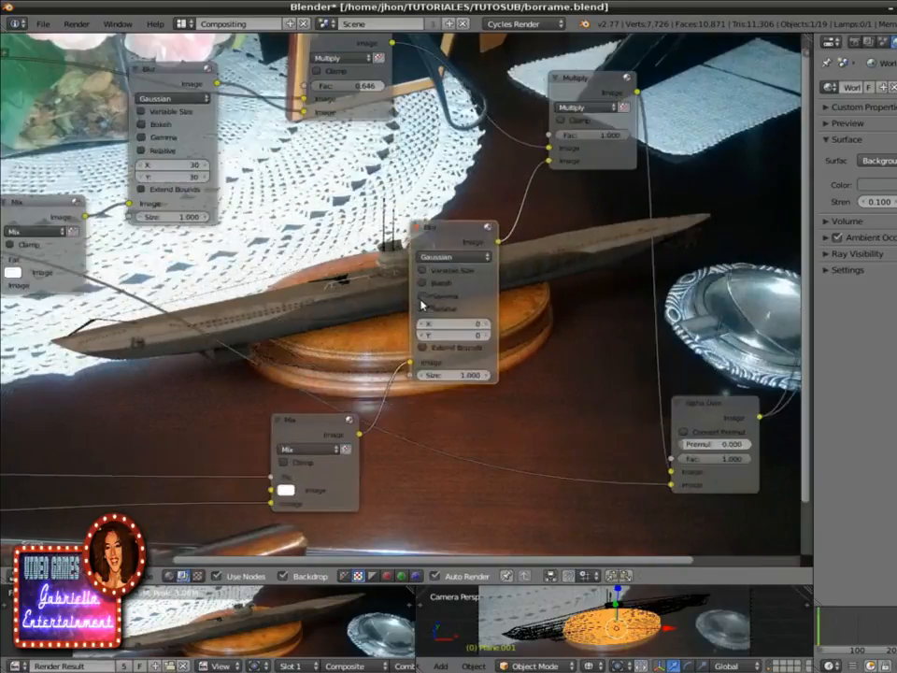
click(465, 323)
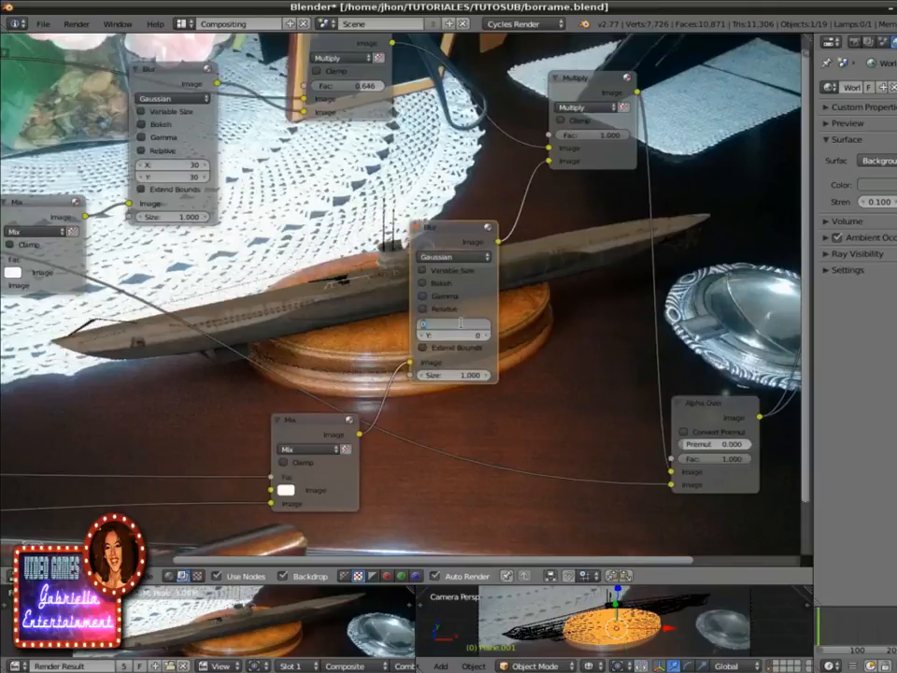
key(Return)
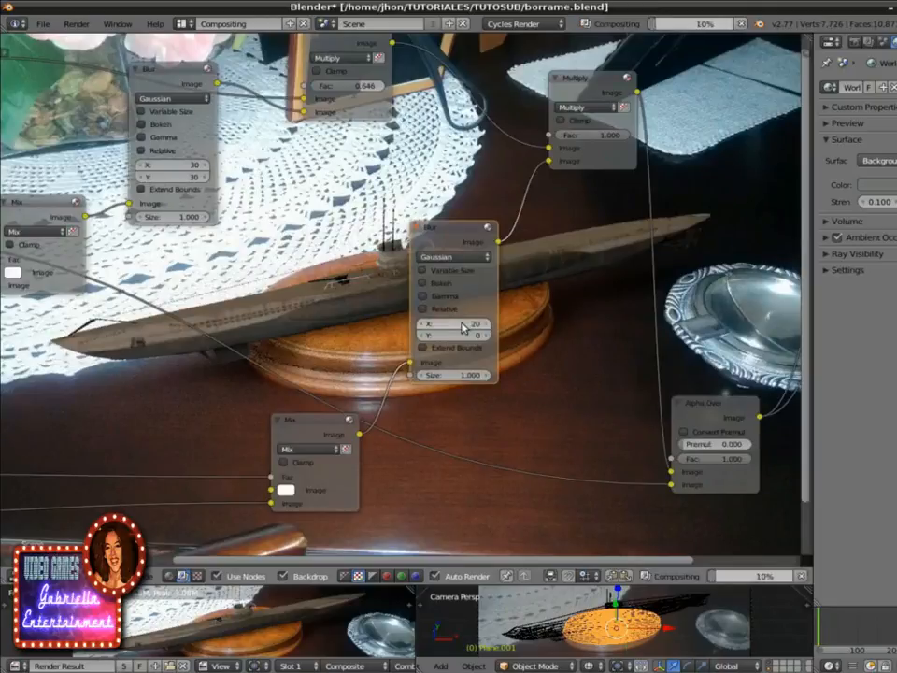
click(458, 338)
text(2)
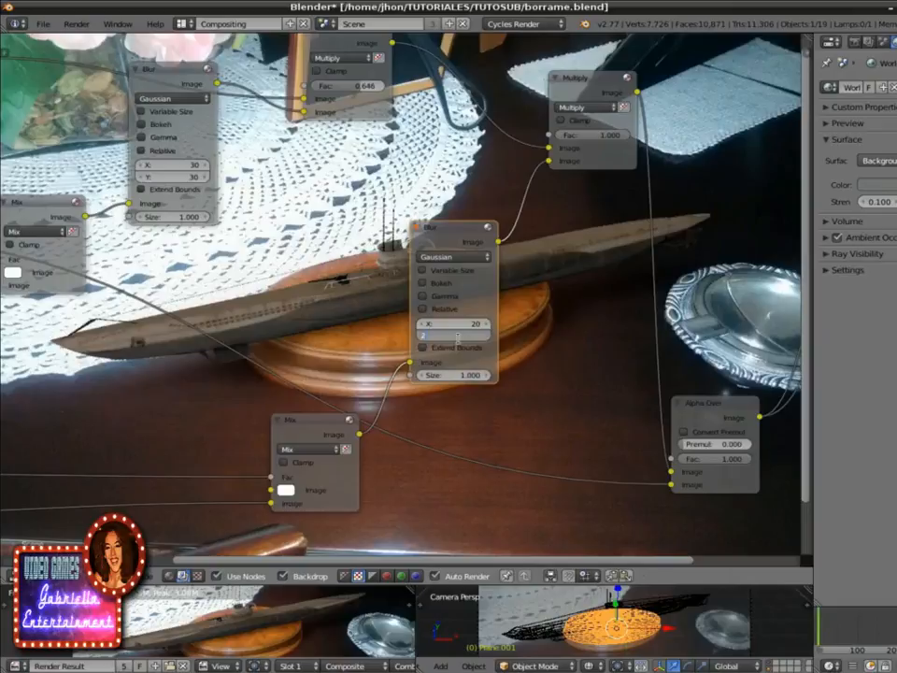
text(0)
key(Return)
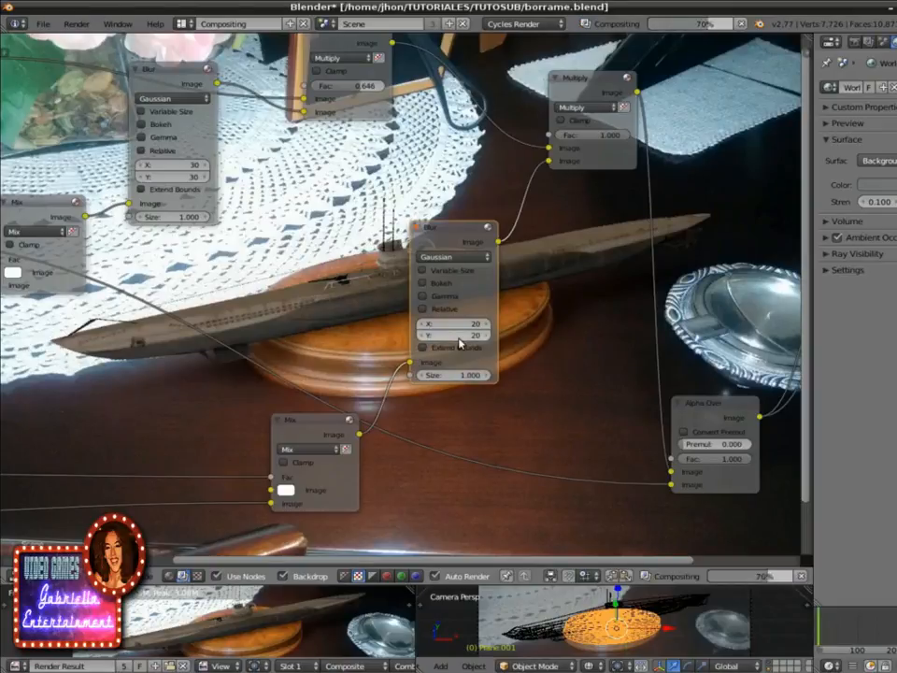
Step: Set the ambient occlusion Blur node's X and Y to 10
click(461, 322)
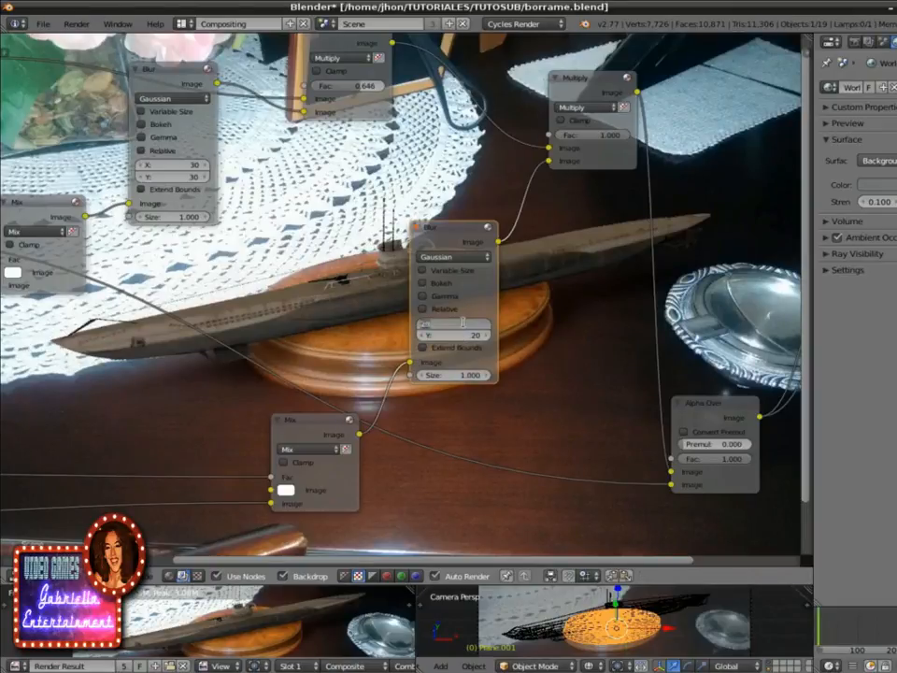
key(Tab)
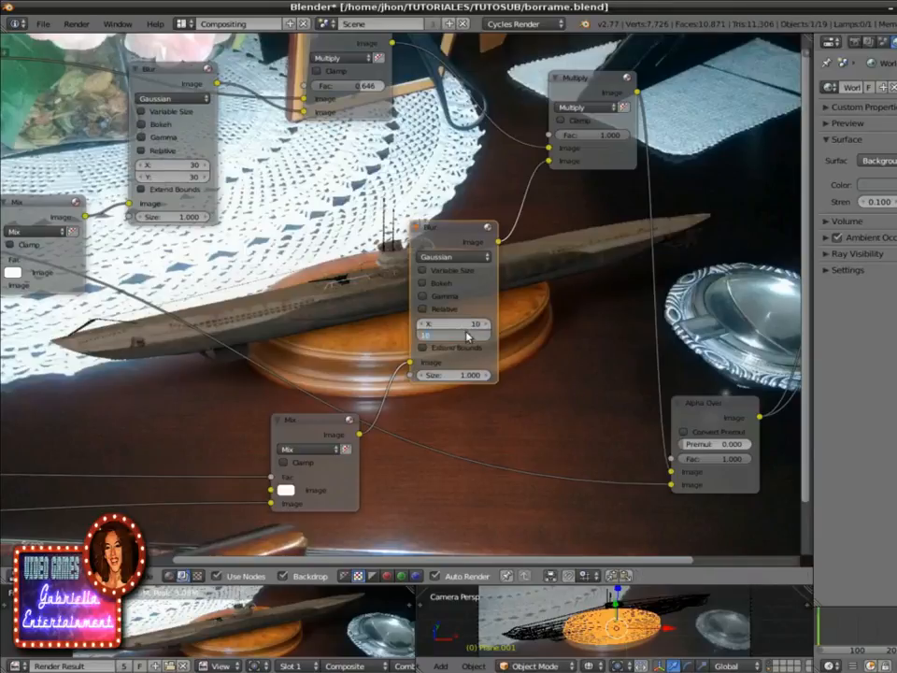
key(Return)
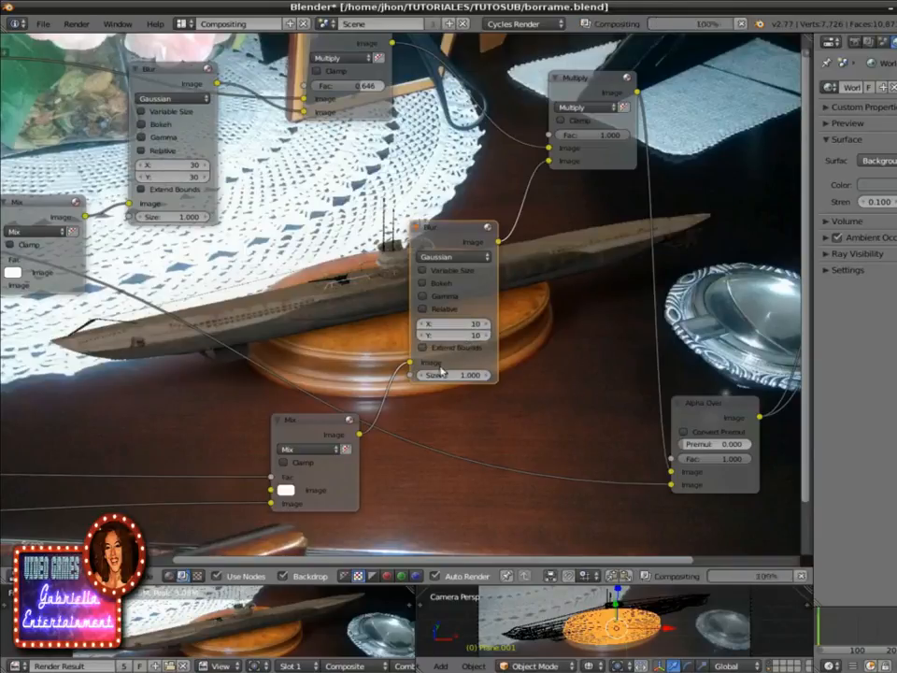
Step: Set the ambient occlusion Blur node's X and Y to 2
click(457, 325)
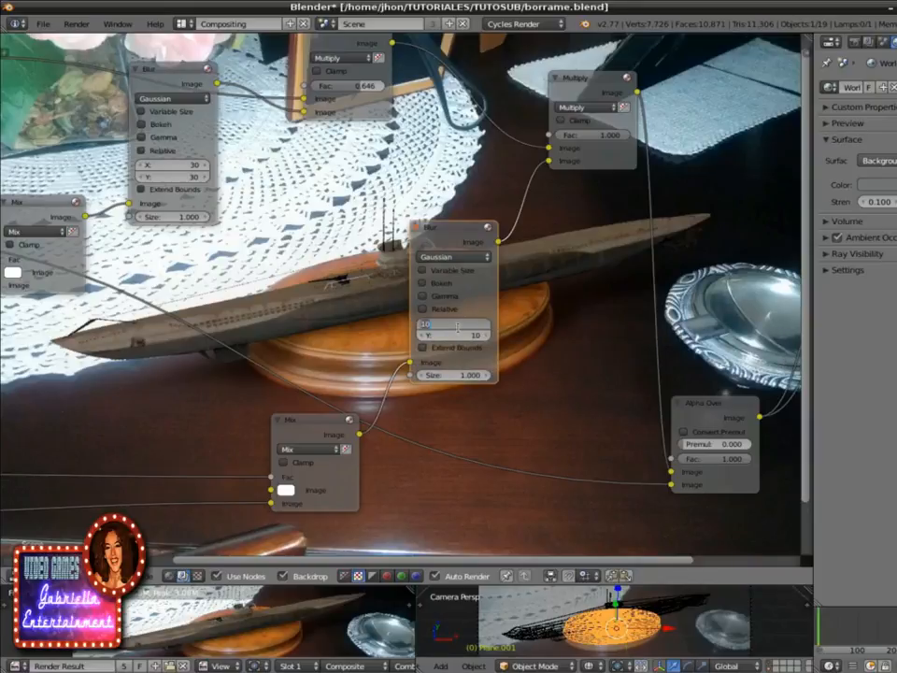
key(Tab)
text(2)
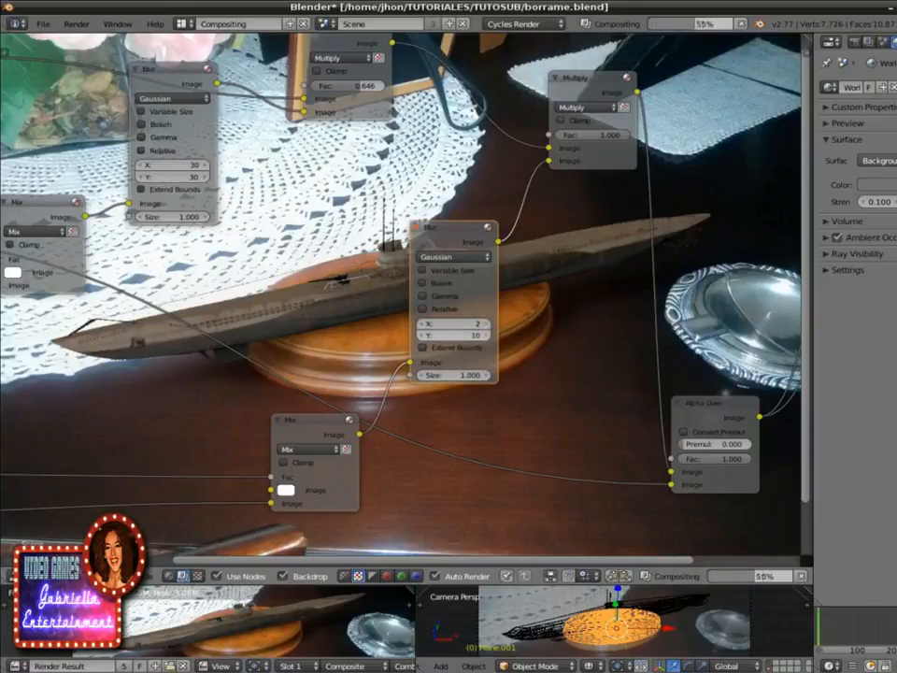
key(Return)
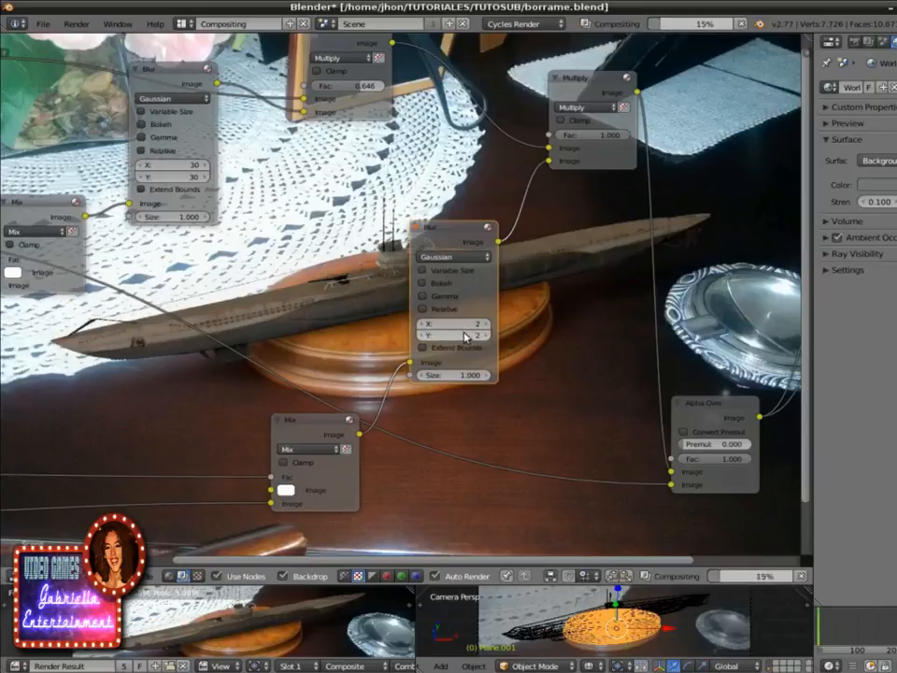
Step: Lower the Fac of the second Multiply node to 0.5 to weaken the ambient occlusion
drag(575, 135, 593, 139)
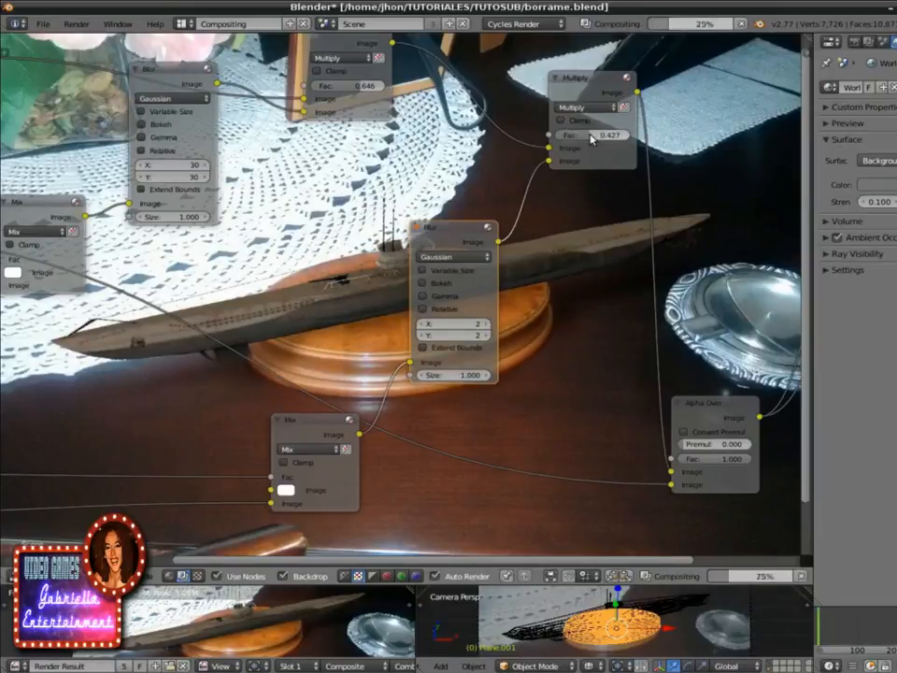
click(592, 136)
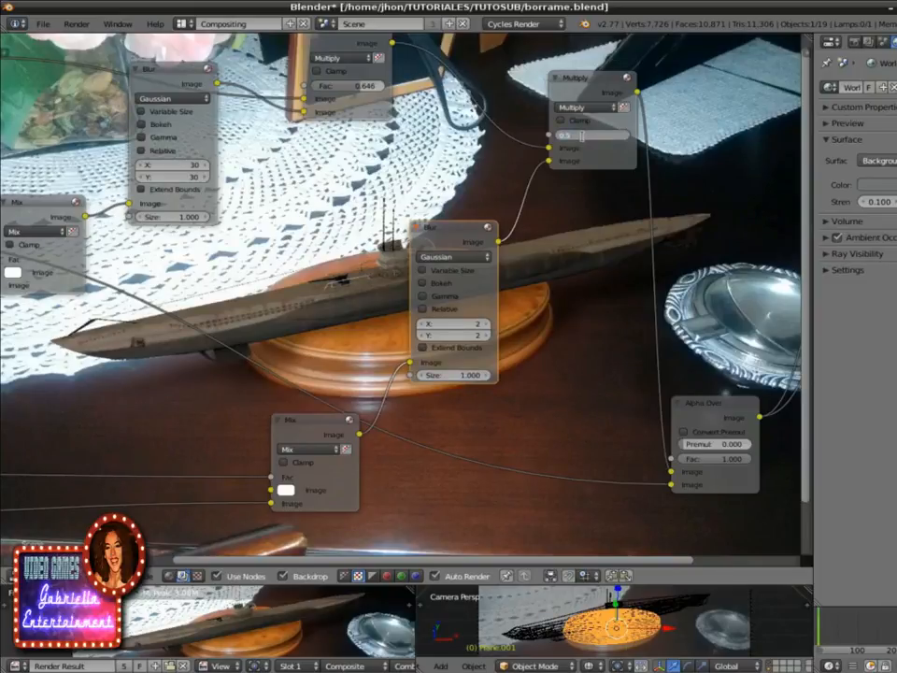
key(Return)
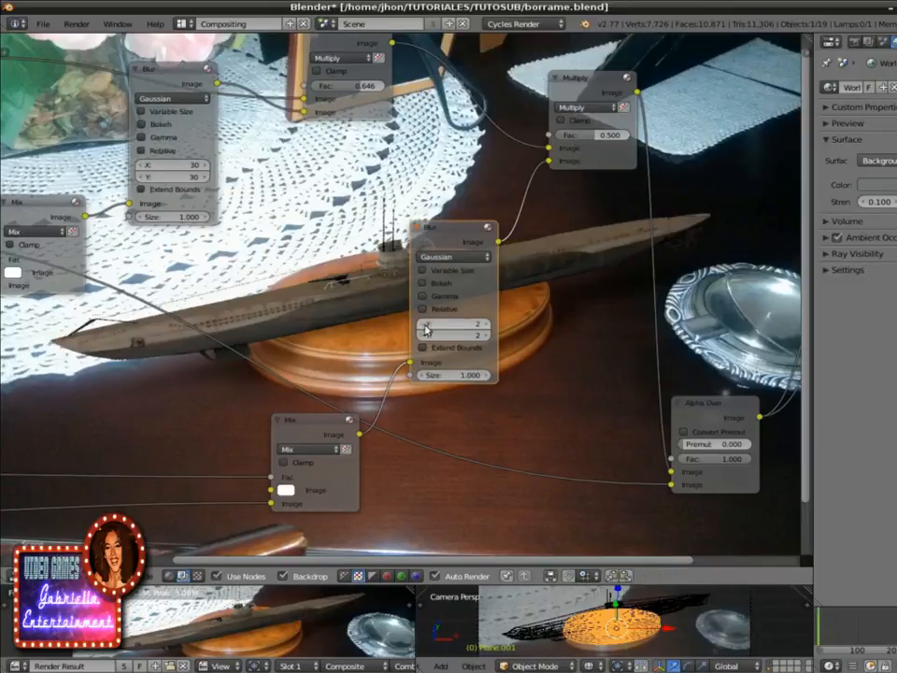
Step: Set the ambient occlusion Blur node's X and Y to 1
click(467, 324)
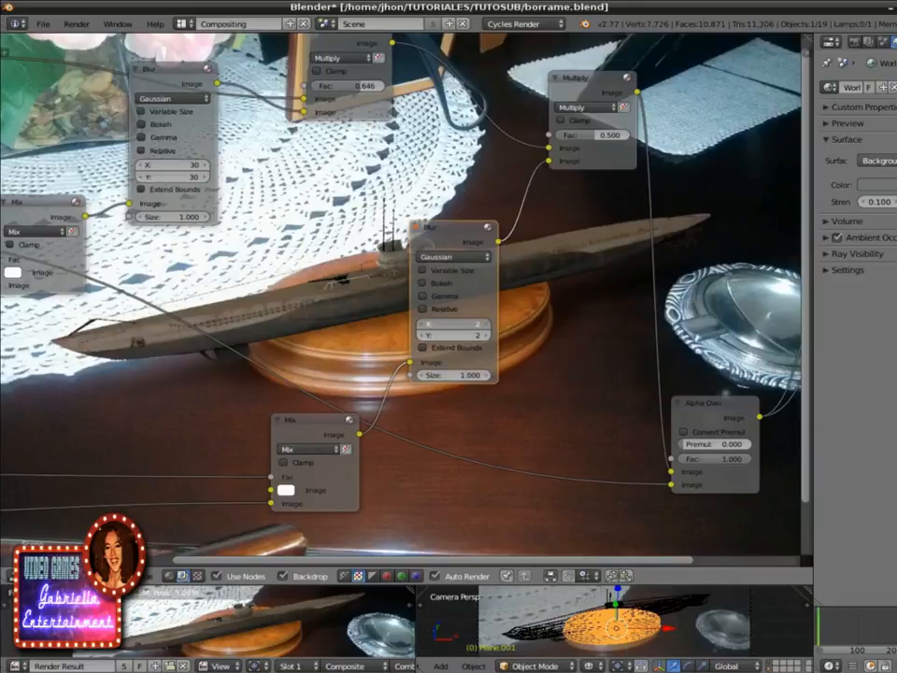
drag(466, 325, 466, 329)
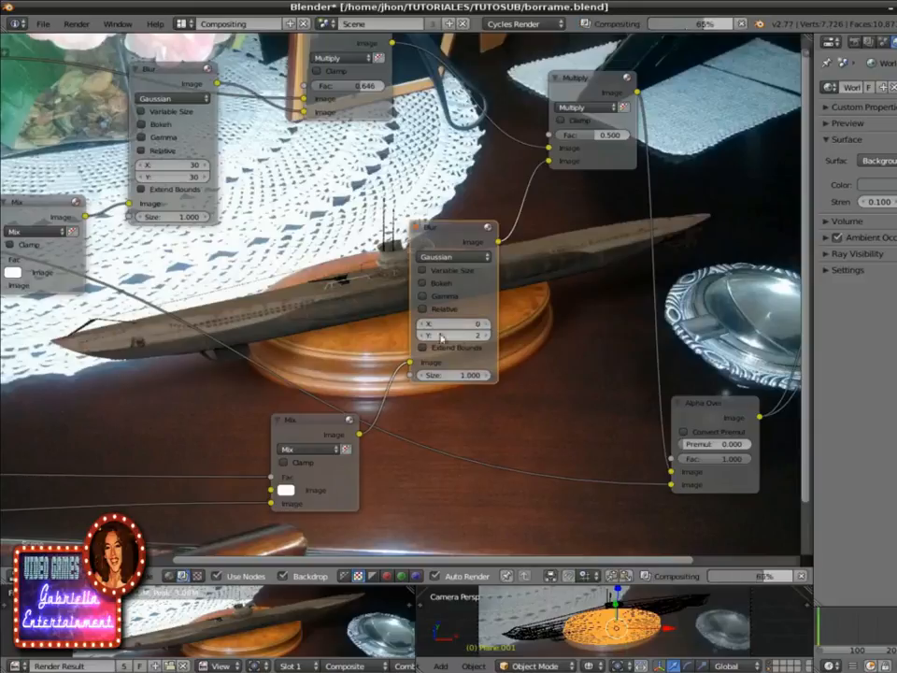
click(475, 324)
click(421, 336)
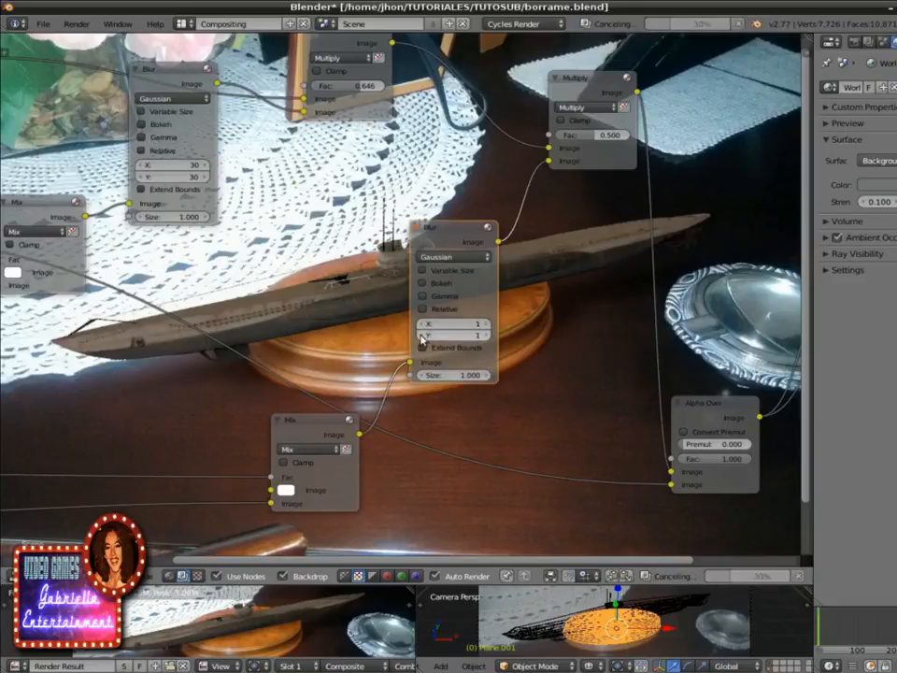
Step: Raise the second Multiply node's Fac to 0.718 and set the ambient occlusion Blur node's X and Y to 5
drag(589, 135, 609, 137)
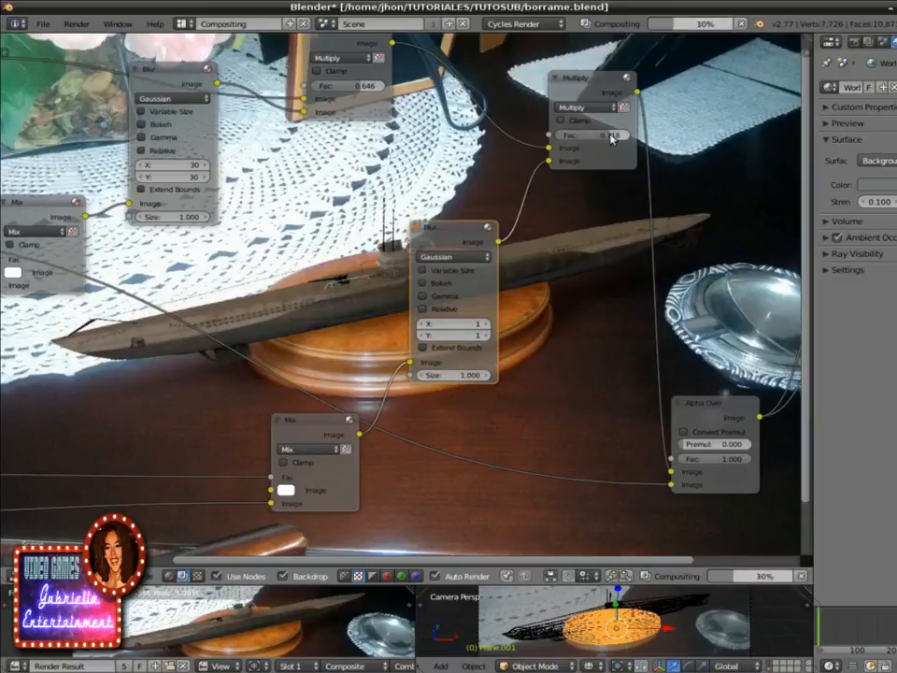
key(Return)
click(472, 334)
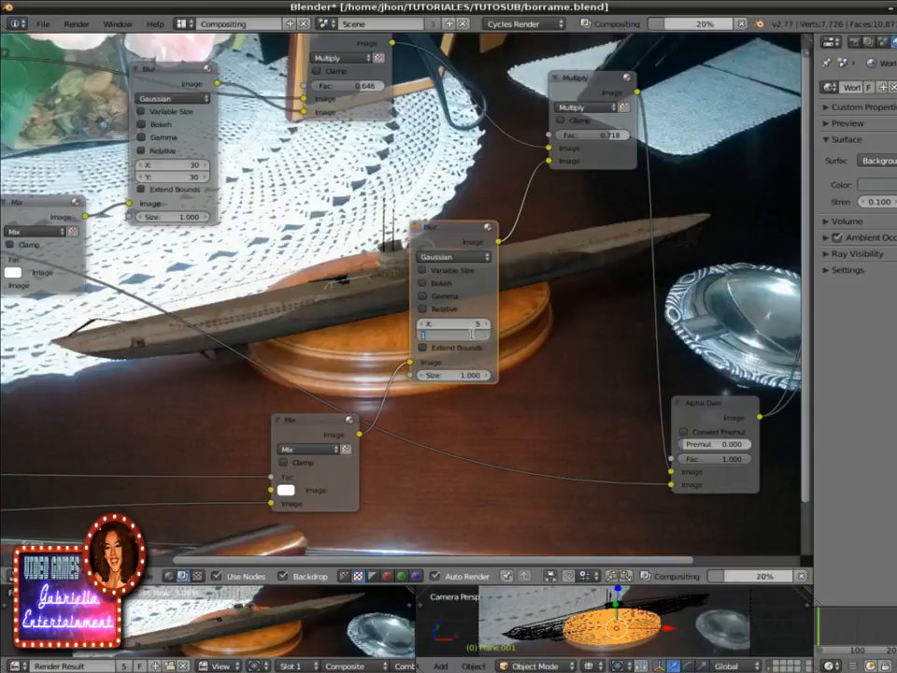
text(5)
key(Return)
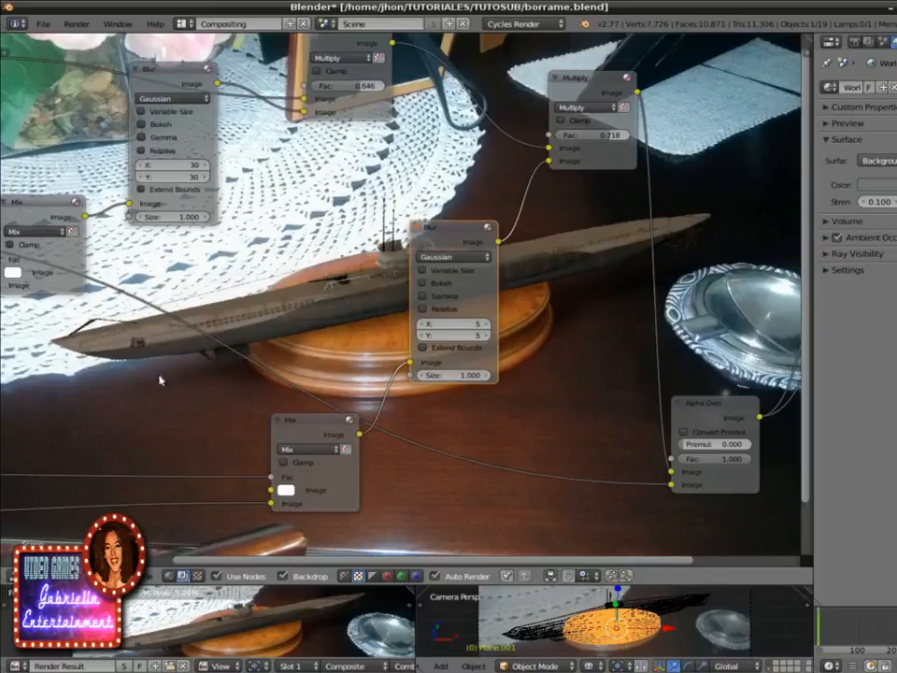
Step: Set the Fac of the second Multiply node to 1.000 for full ambient occlusion strength
scroll(581, 311, down, 3)
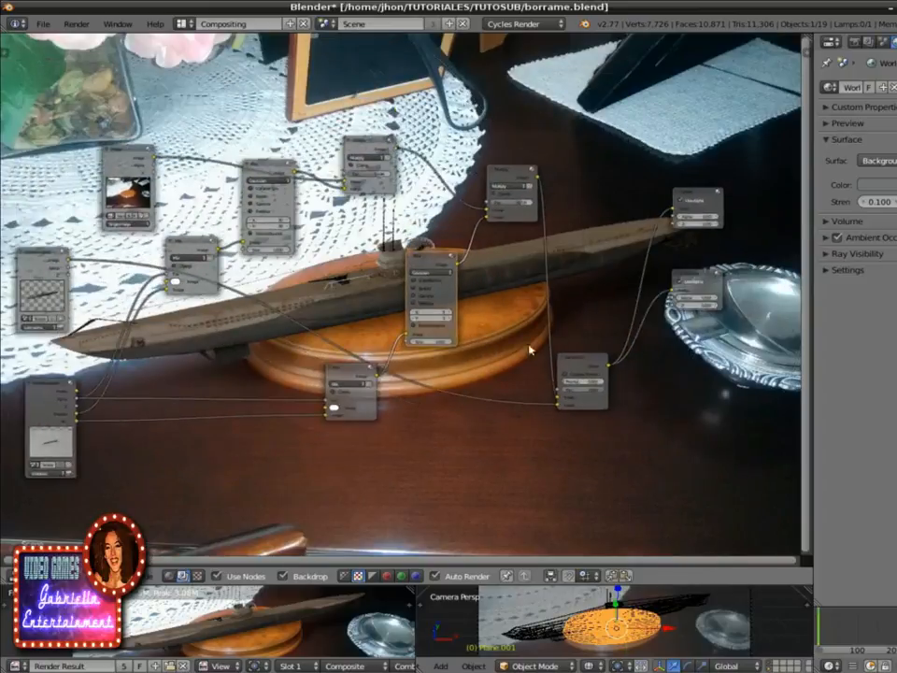
middle_drag(485, 412, 529, 402)
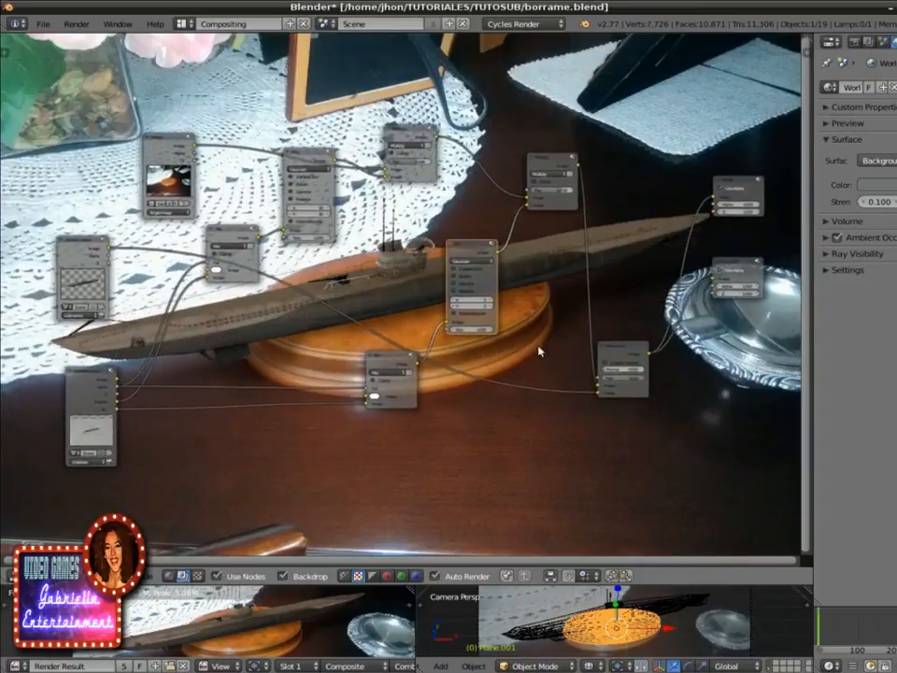
scroll(539, 351, down, 1)
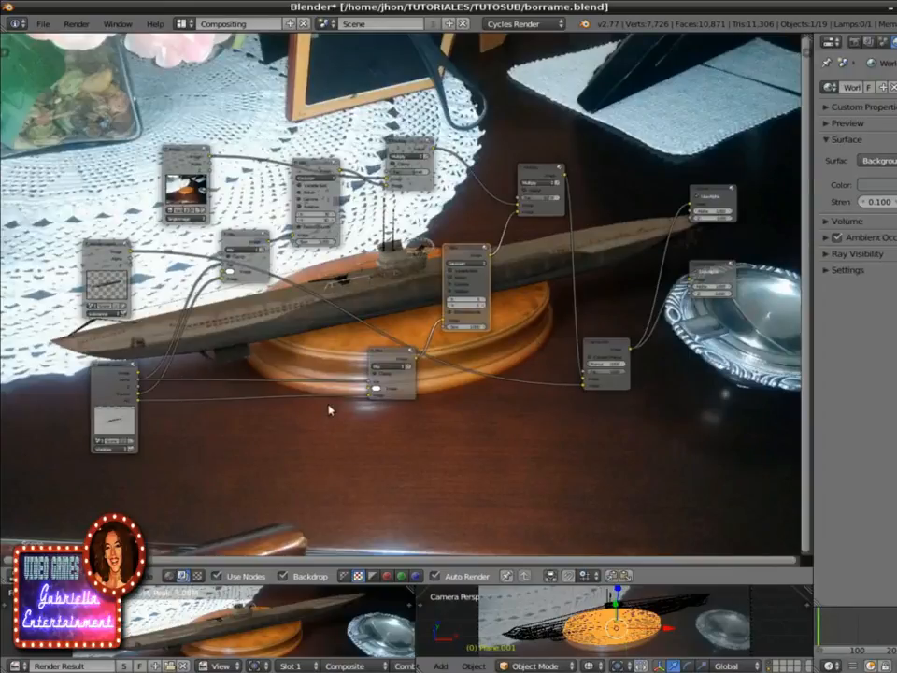
scroll(329, 409, up, 1)
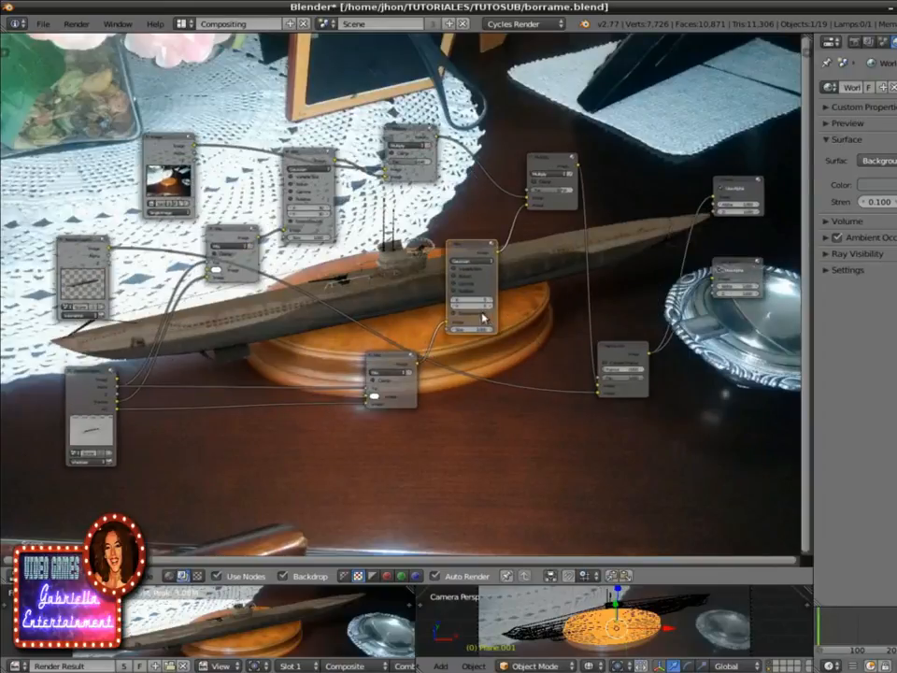
drag(563, 192, 553, 192)
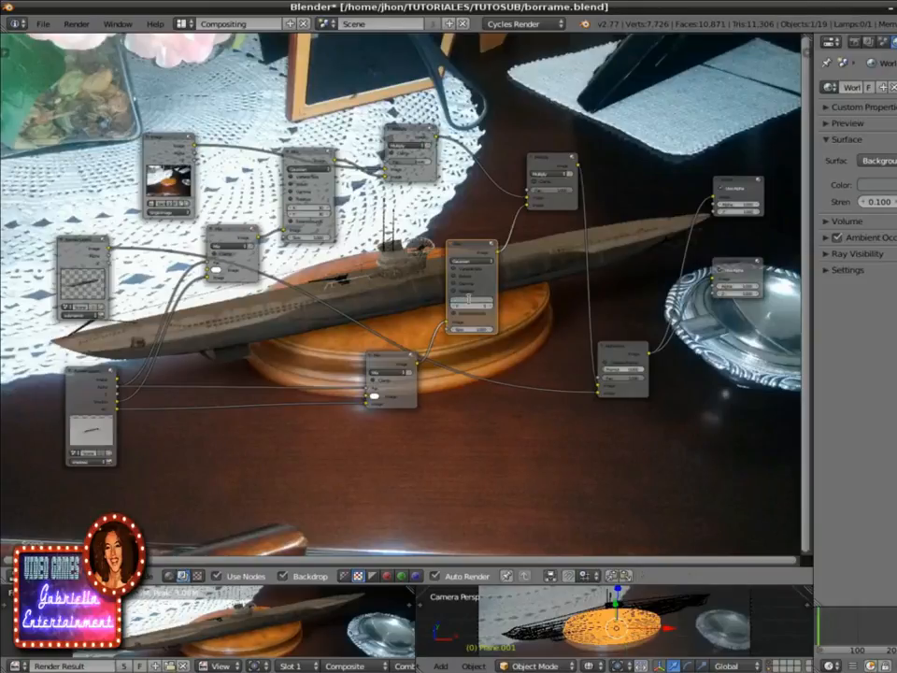
Step: Reduce the ambient occlusion softening by setting the second Blur node's Y to 2
click(473, 304)
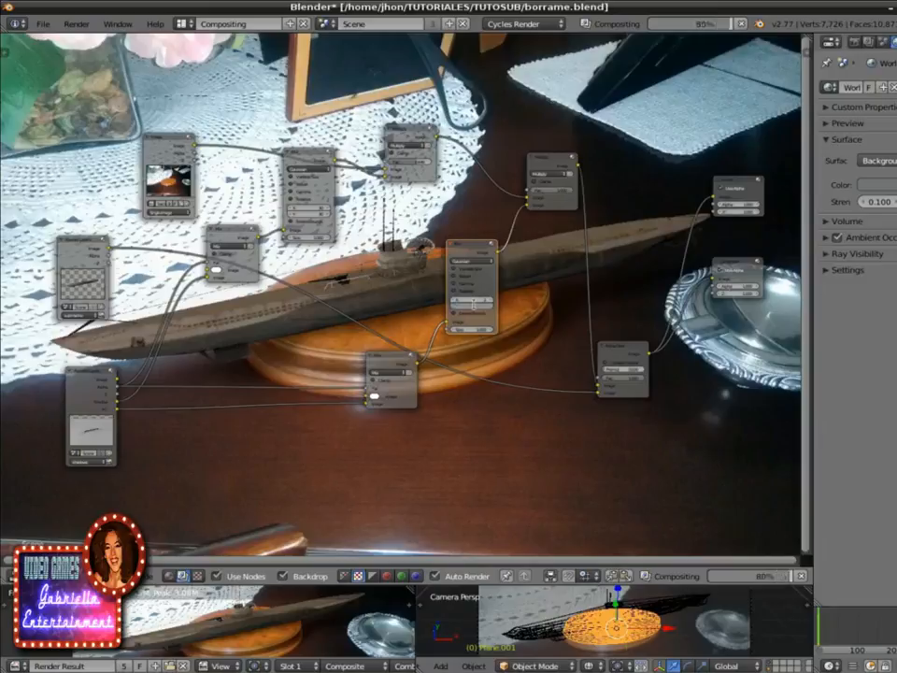
text(2)
key(Return)
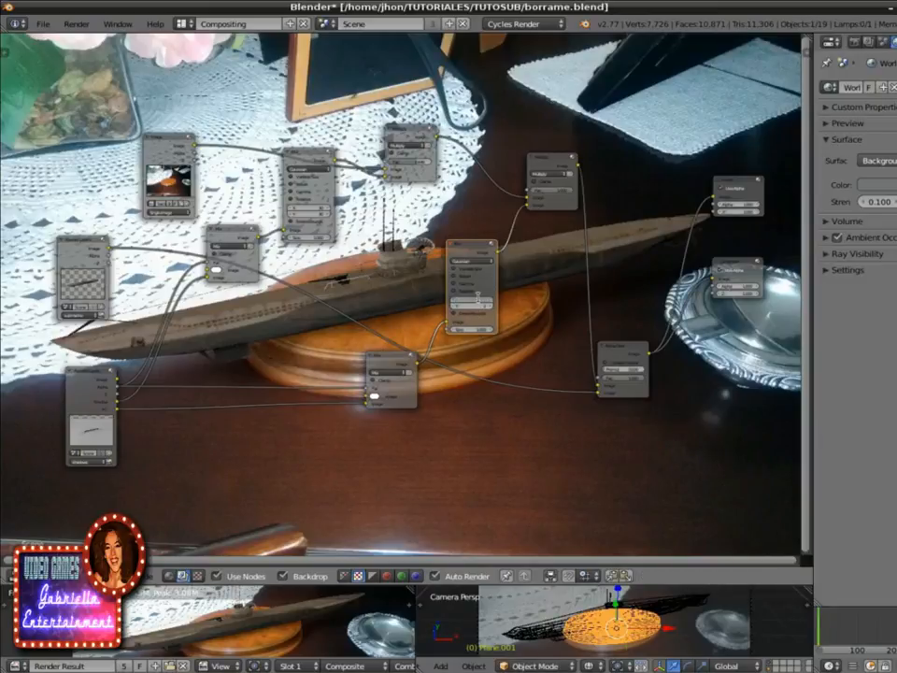
Step: Set the ambient occlusion Blur node's X and Y to 3
text(3)
key(Return)
click(481, 305)
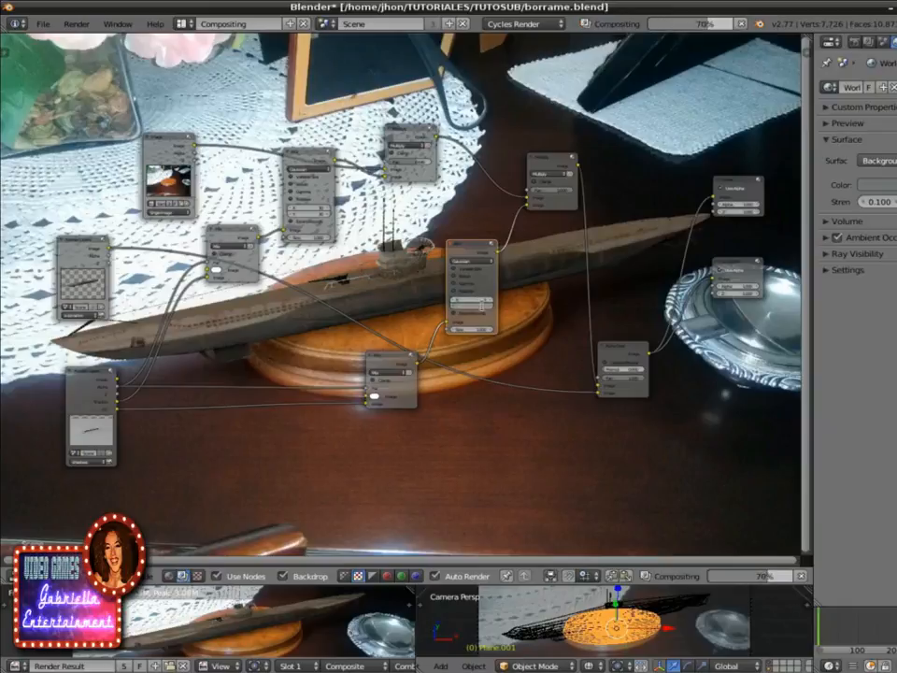
text(3)
key(Return)
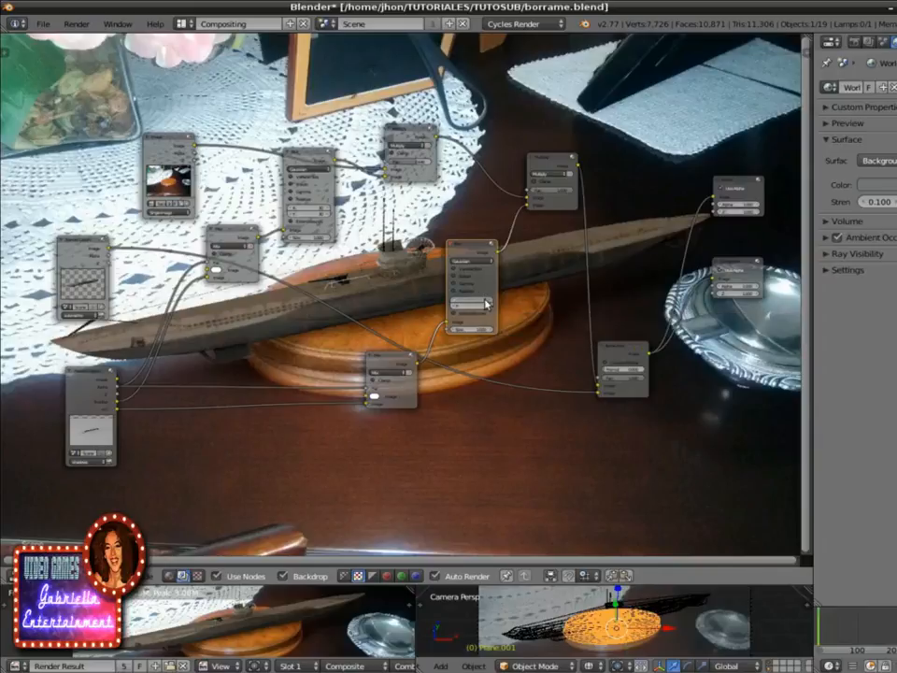
Step: Increase the ambient occlusion Blur node's X and Y to 4
click(486, 303)
click(484, 307)
scroll(474, 380, up, 1)
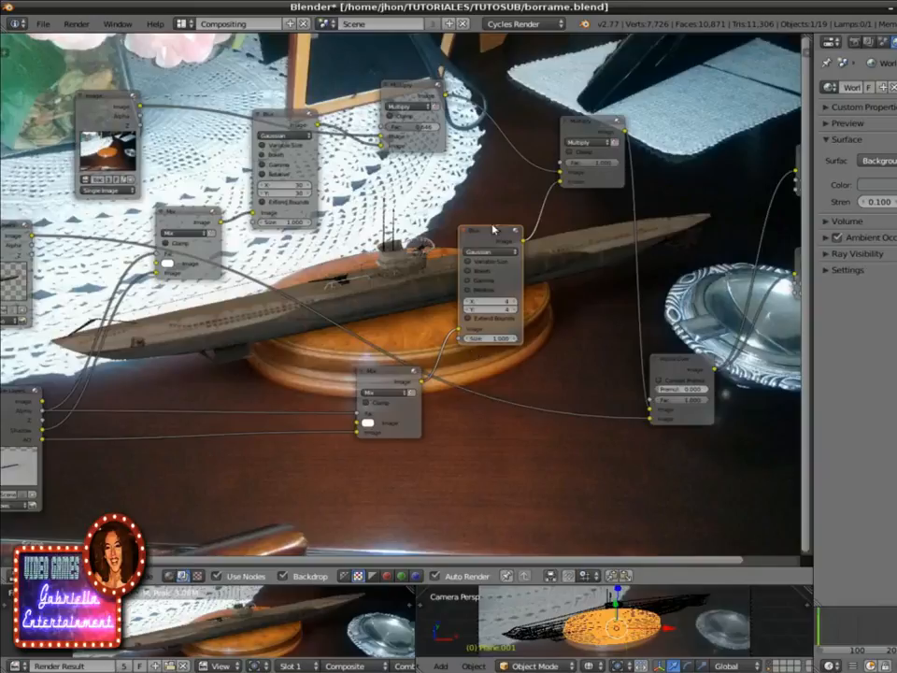
Step: Save the composited scene to the existing file borrame.blend
scroll(253, 350, down, 1)
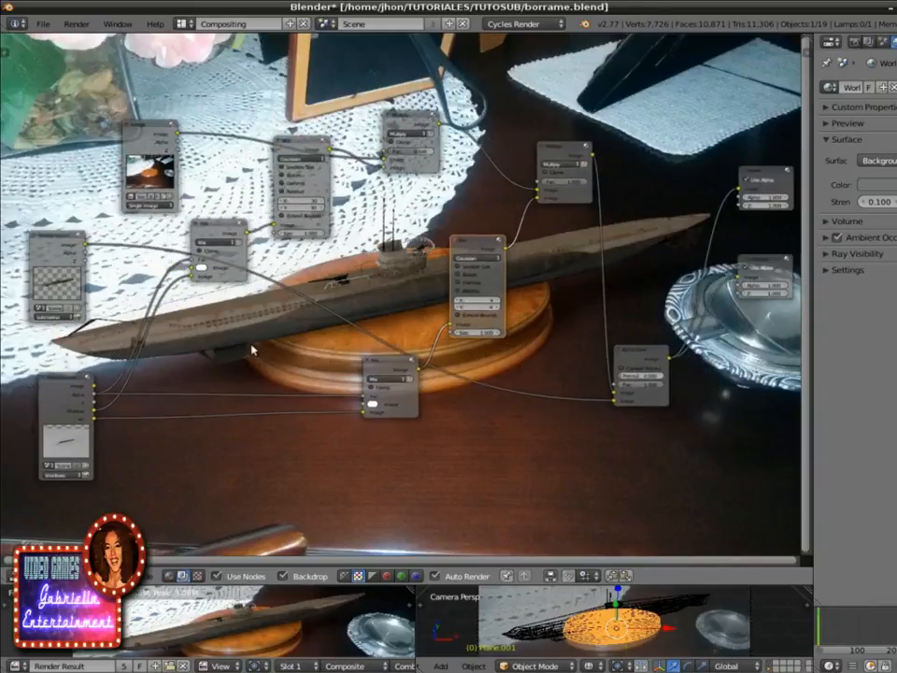
scroll(193, 348, down, 1)
scroll(194, 348, up, 1)
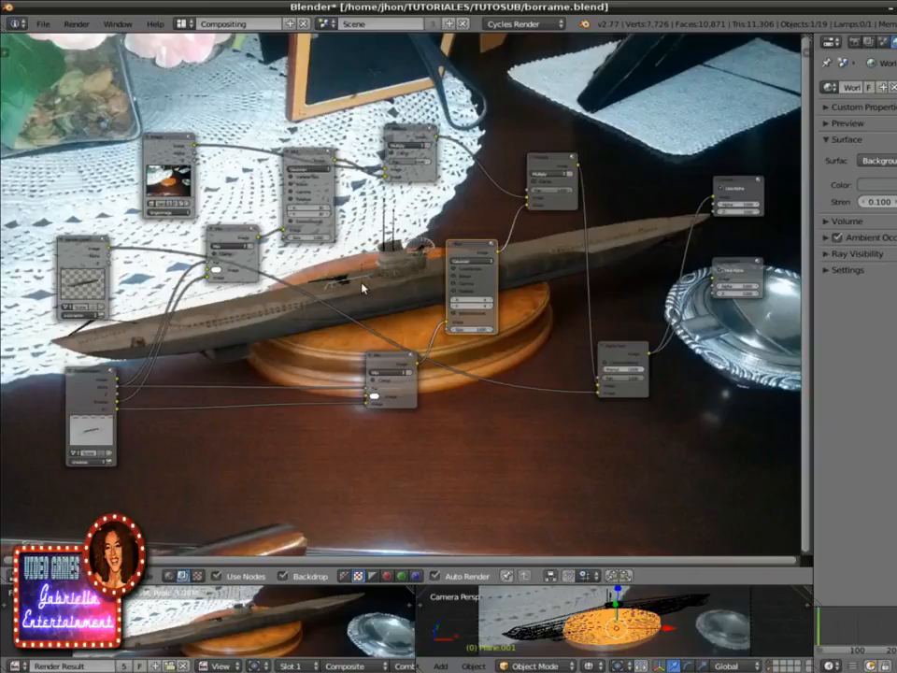
scroll(346, 301, down, 1)
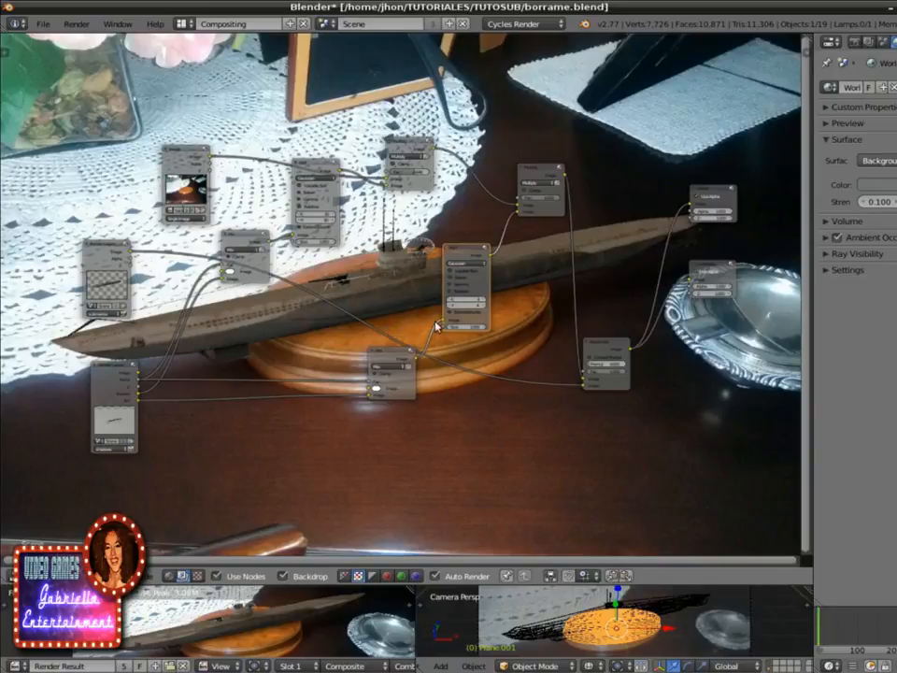
key(ctrl+s)
scroll(481, 482, down, 3)
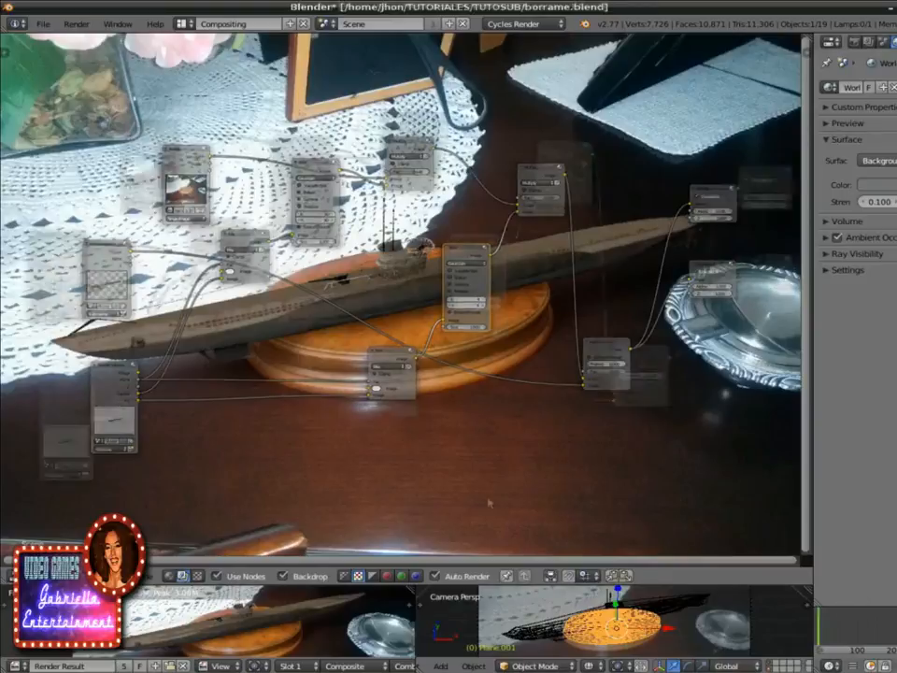
scroll(481, 481, up, 1)
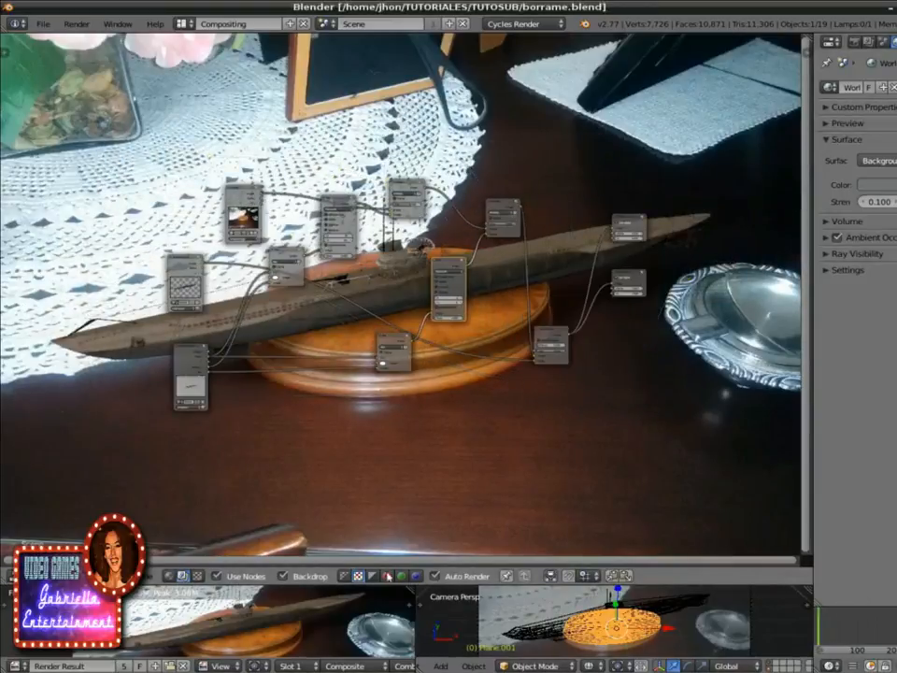
Step: Enlarge the render result view and inspect the submarine's edges and its shadow on the wooden base up close
drag(397, 581, 402, 257)
drag(416, 366, 625, 389)
scroll(390, 490, up, 5)
scroll(391, 490, up, 2)
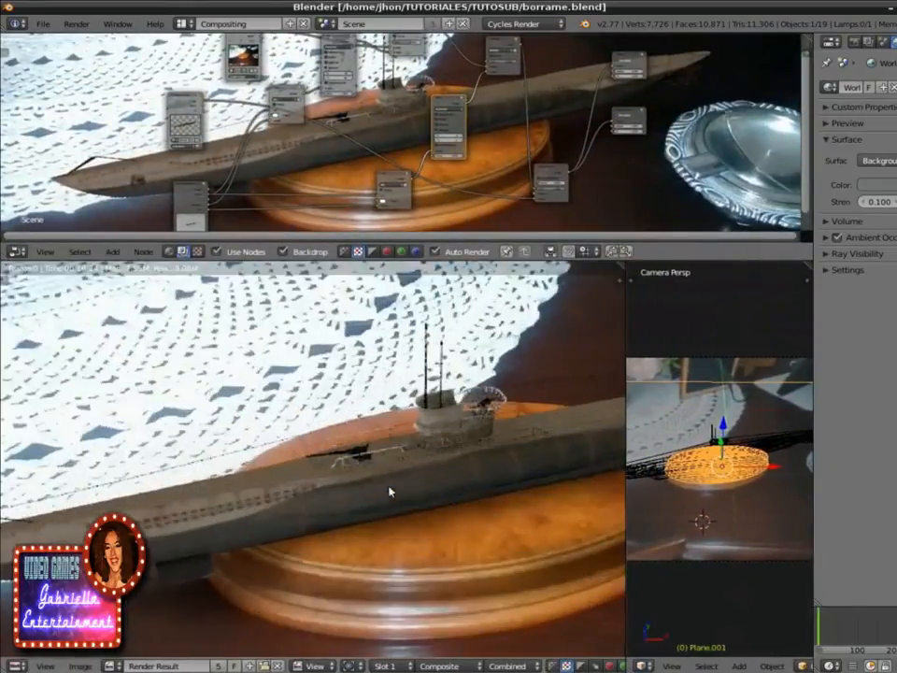
middle_drag(380, 491, 454, 415)
scroll(422, 442, down, 3)
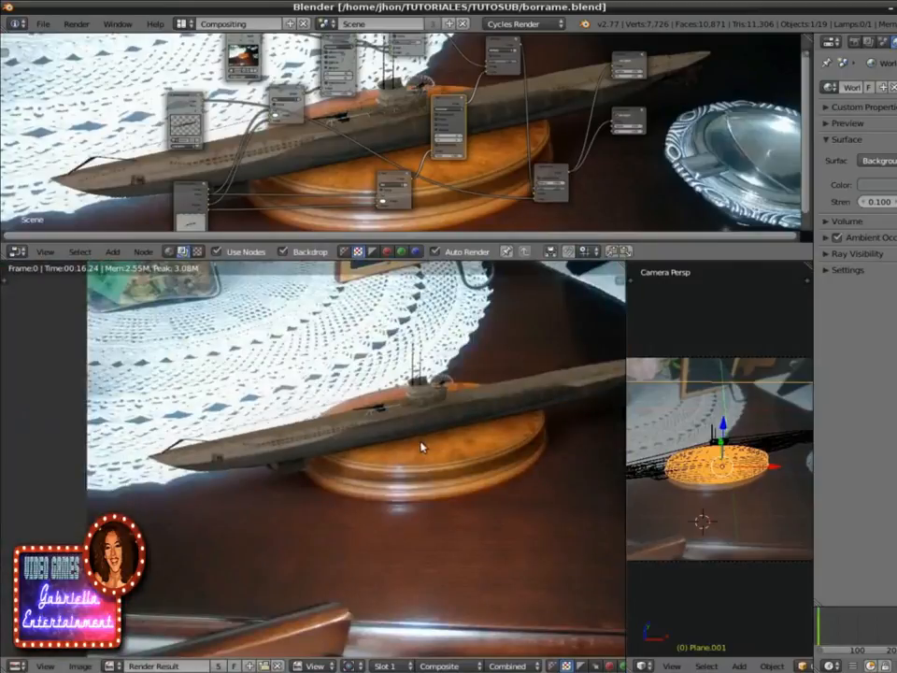
scroll(336, 438, up, 4)
scroll(345, 406, down, 2)
scroll(345, 406, down, 6)
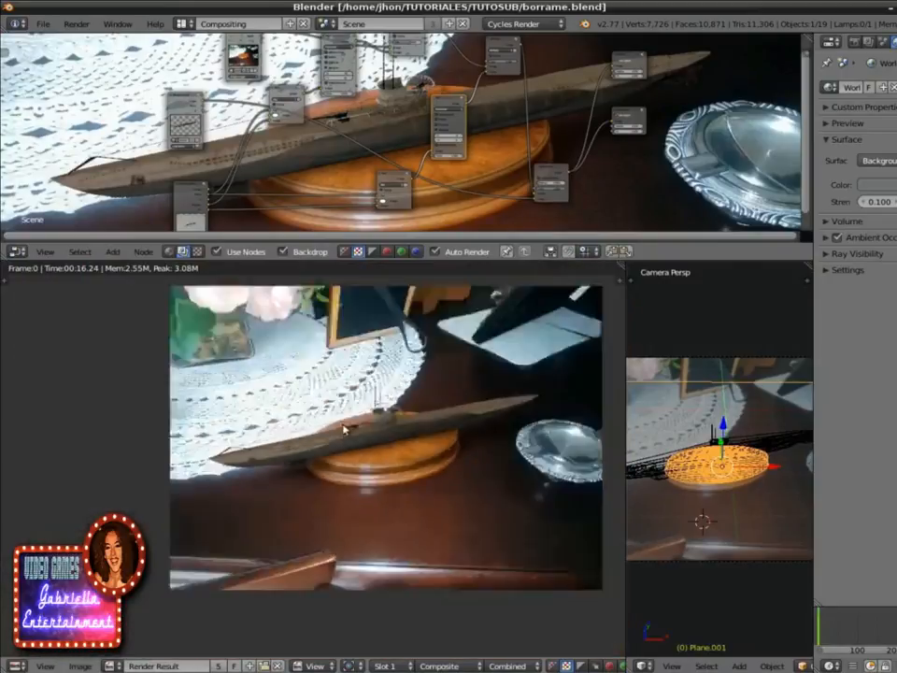
scroll(350, 348, up, 3)
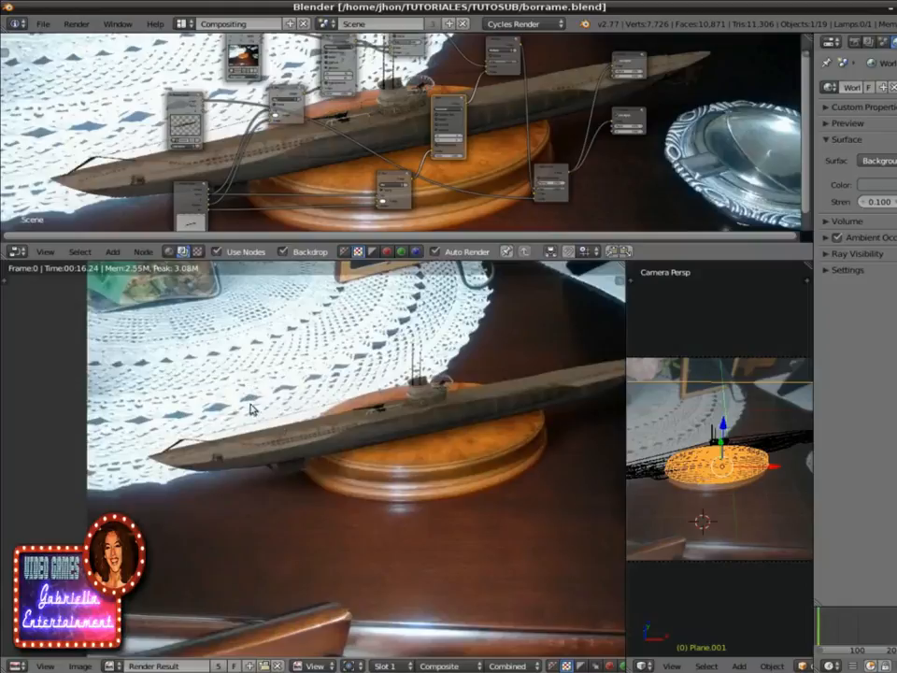
scroll(299, 431, up, 2)
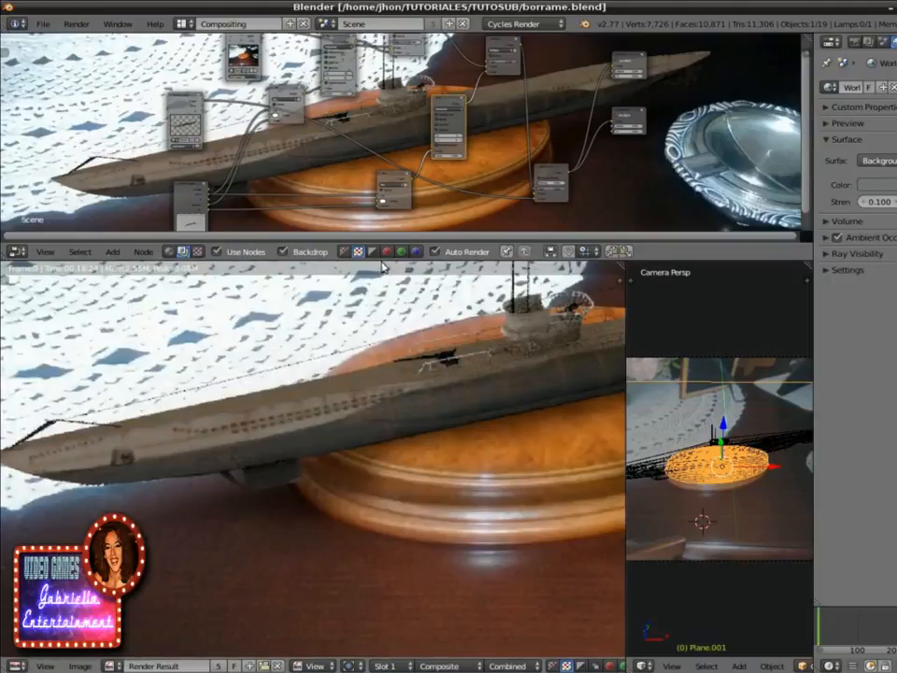
Step: Insert a Blur node on the link between the submarine's Render Layers node and the Alpha Over node
drag(385, 261, 410, 501)
scroll(282, 380, up, 2)
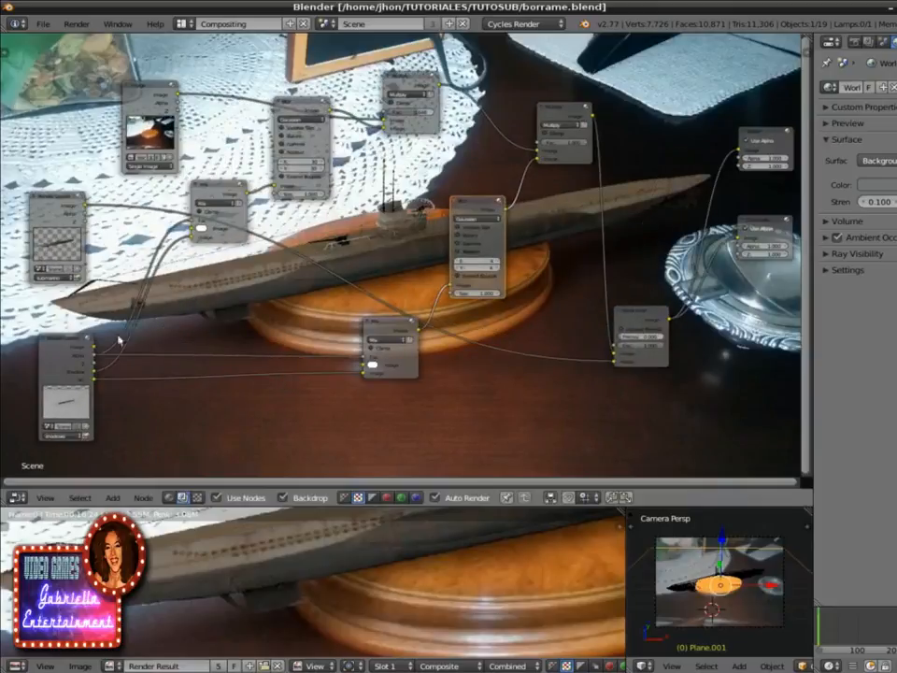
click(113, 497)
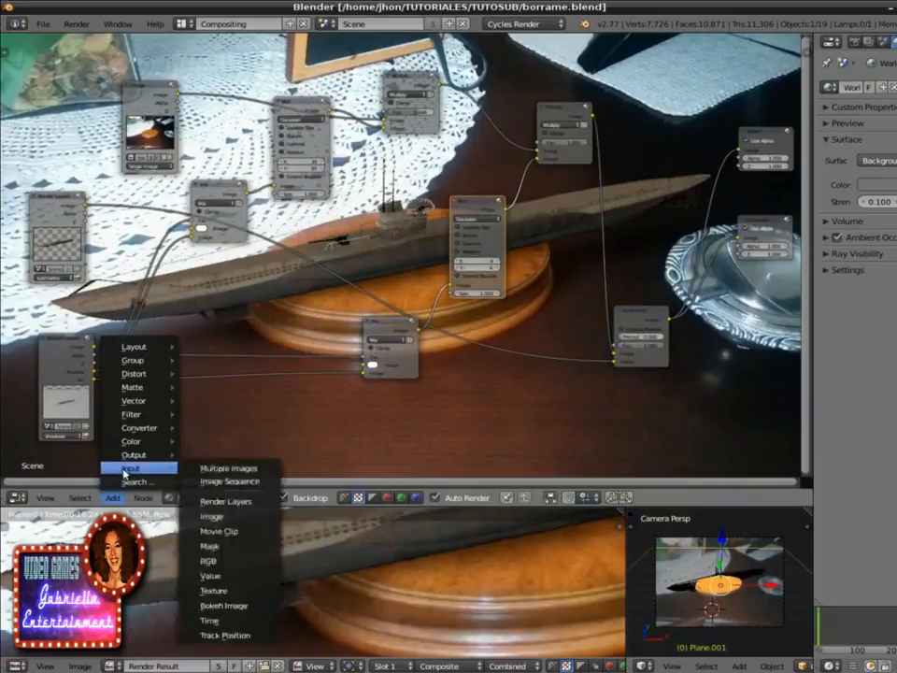
mouse_move(142, 442)
mouse_move(140, 414)
click(211, 413)
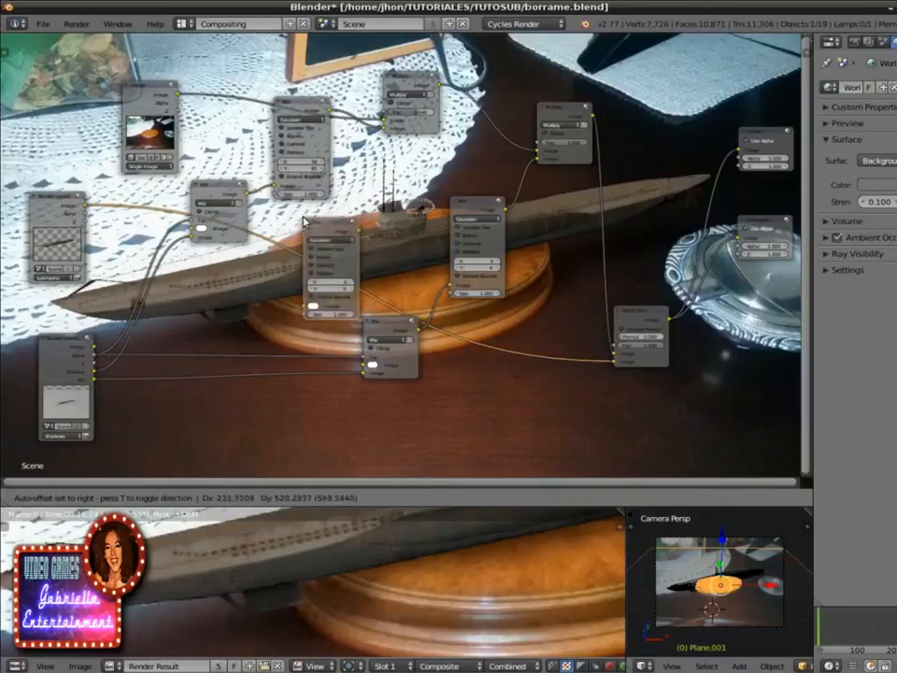
click(553, 285)
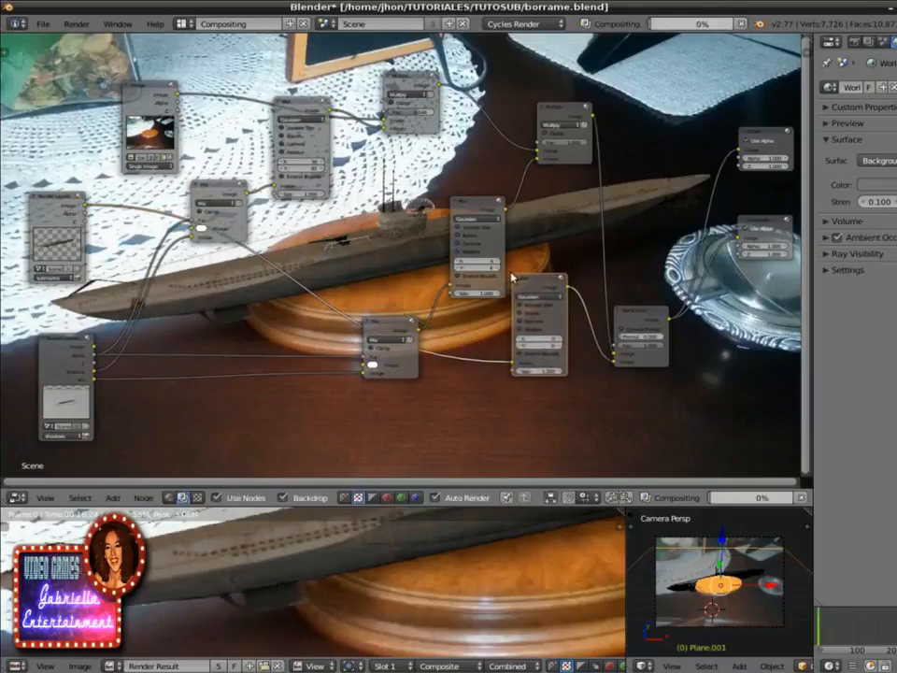
drag(532, 281, 528, 321)
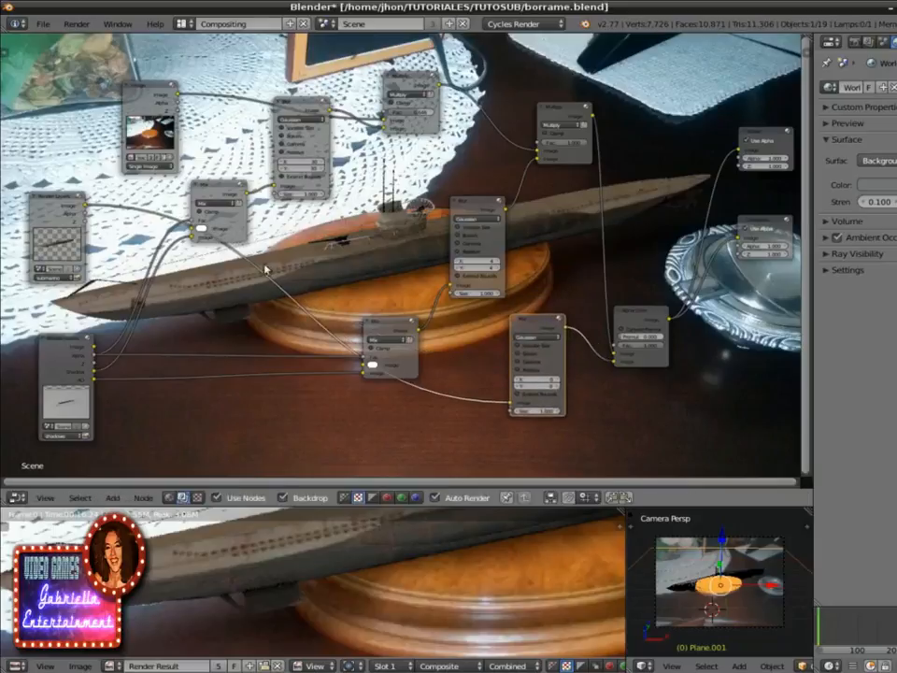
Step: Set the submarine Blur node's X and Y to 2
click(548, 379)
click(548, 379)
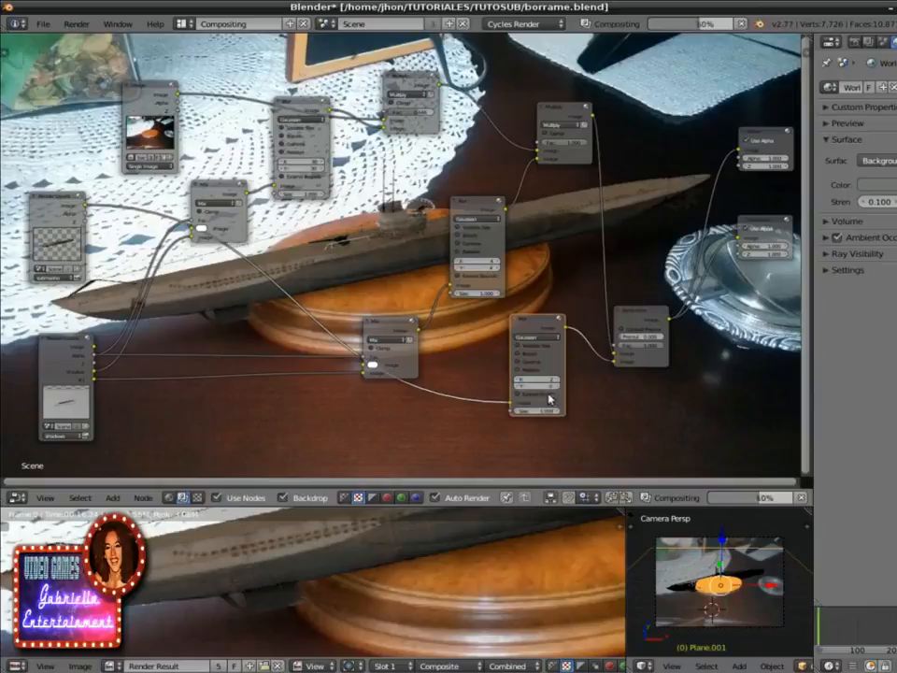
click(545, 389)
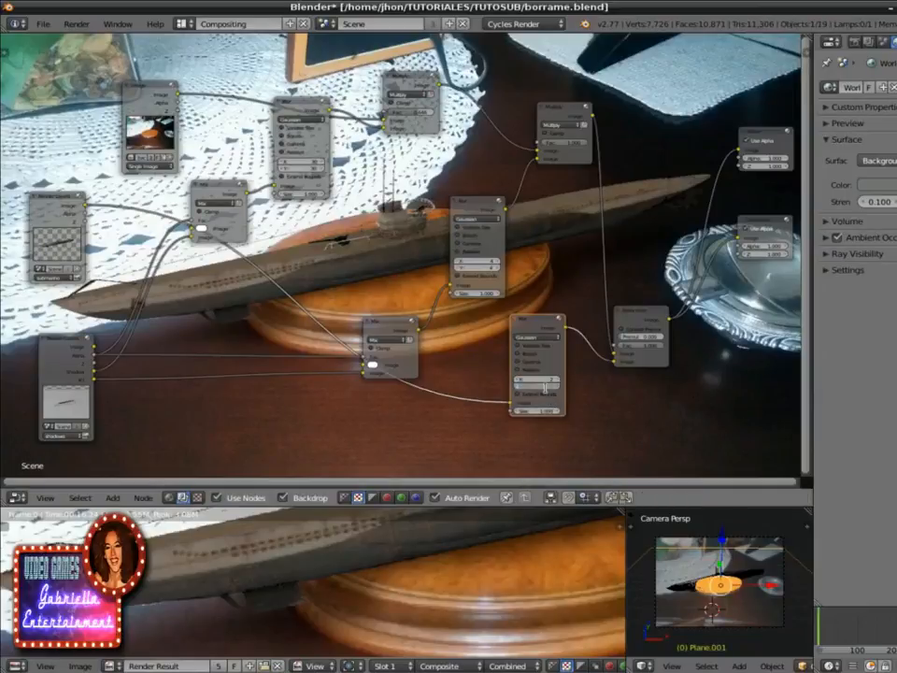
text(2)
key(Return)
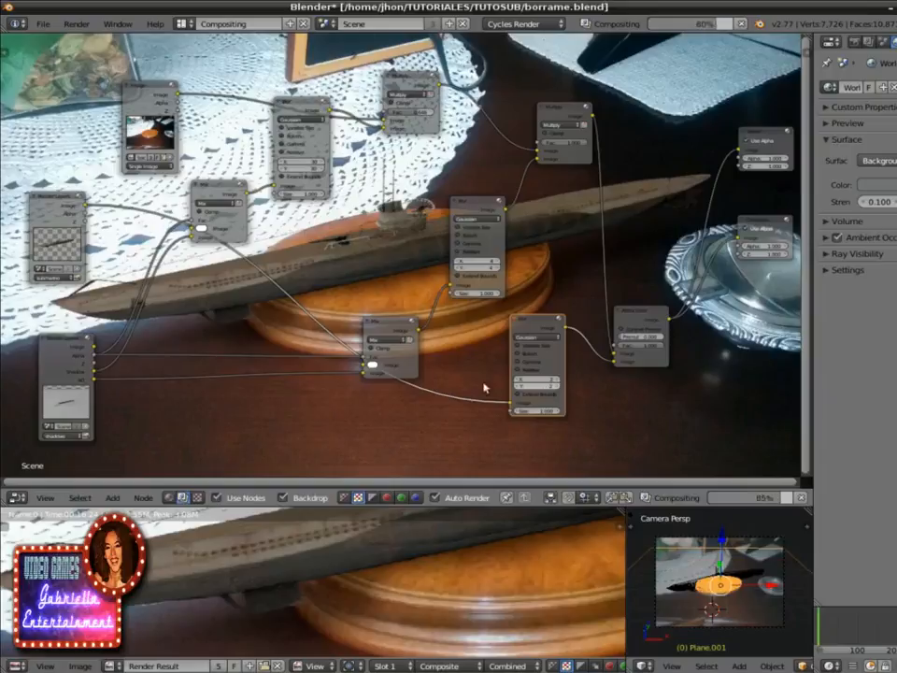
Step: Try an X blur of 10 on the submarine's Blur node, and set it back to 2
scroll(250, 274, up, 2)
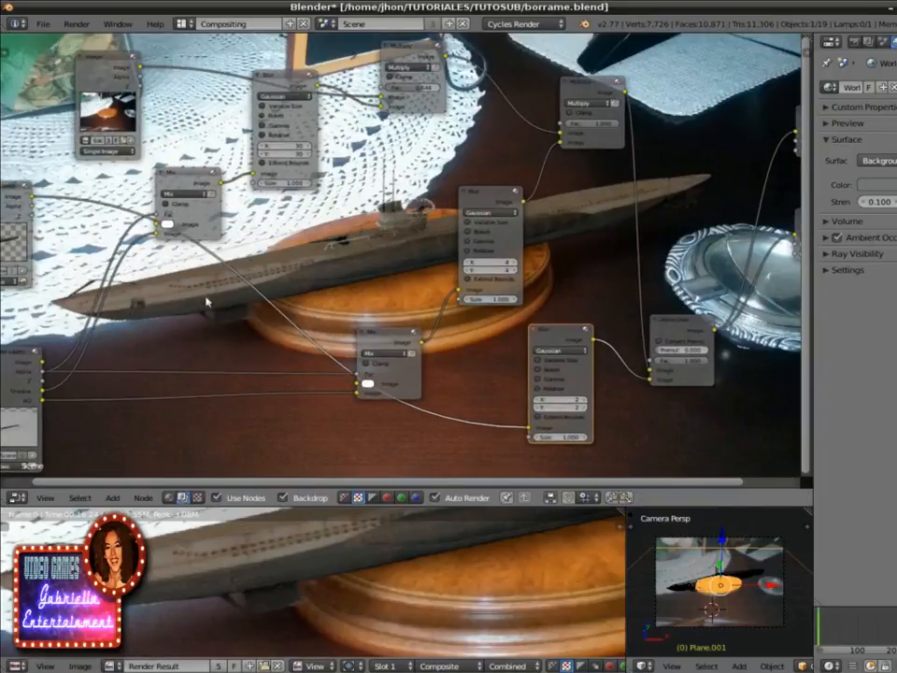
click(561, 399)
text(10)
key(Return)
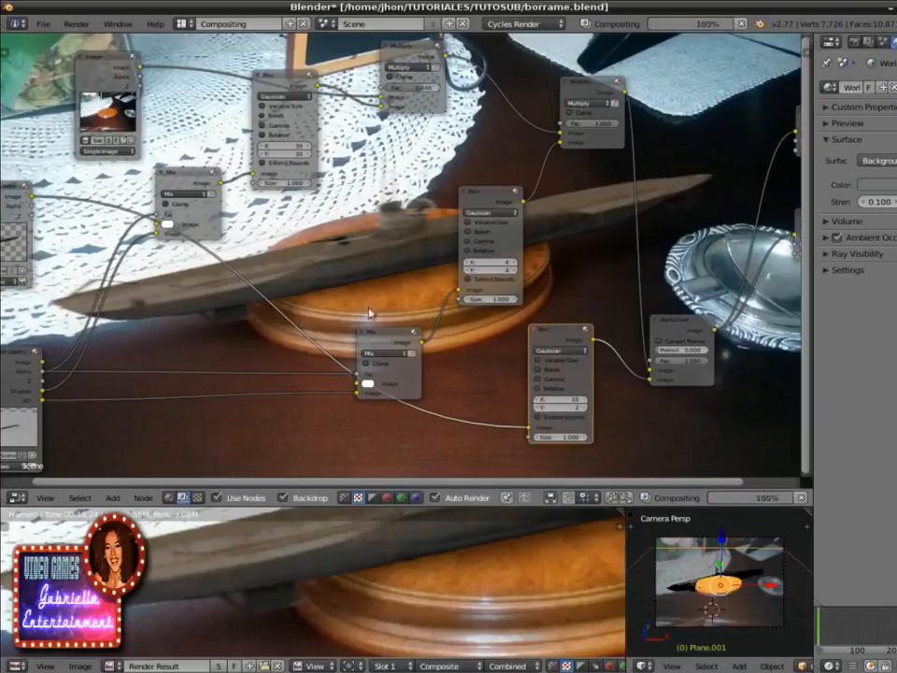
click(573, 399)
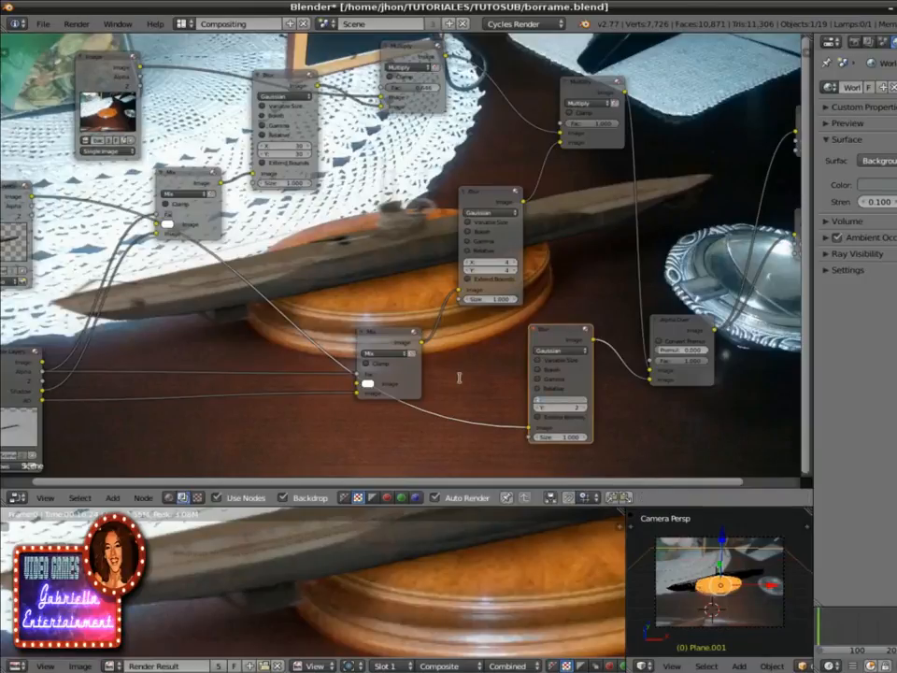
text(2)
key(Return)
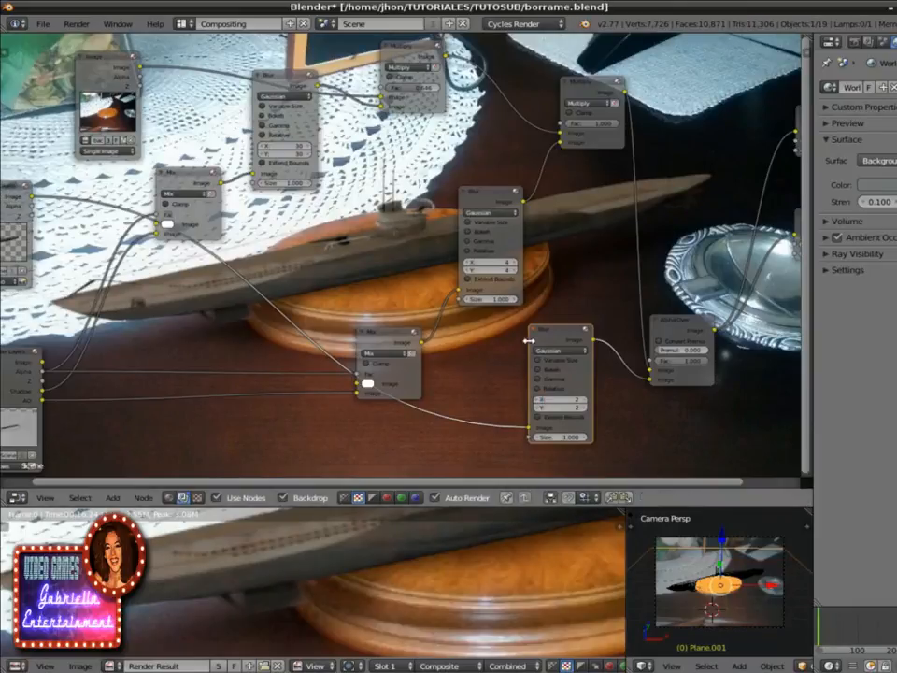
Step: Collapse the submarine's Blur node, the shadow's Mix, Blur and Multiply nodes, and the background Image node
drag(560, 332, 530, 344)
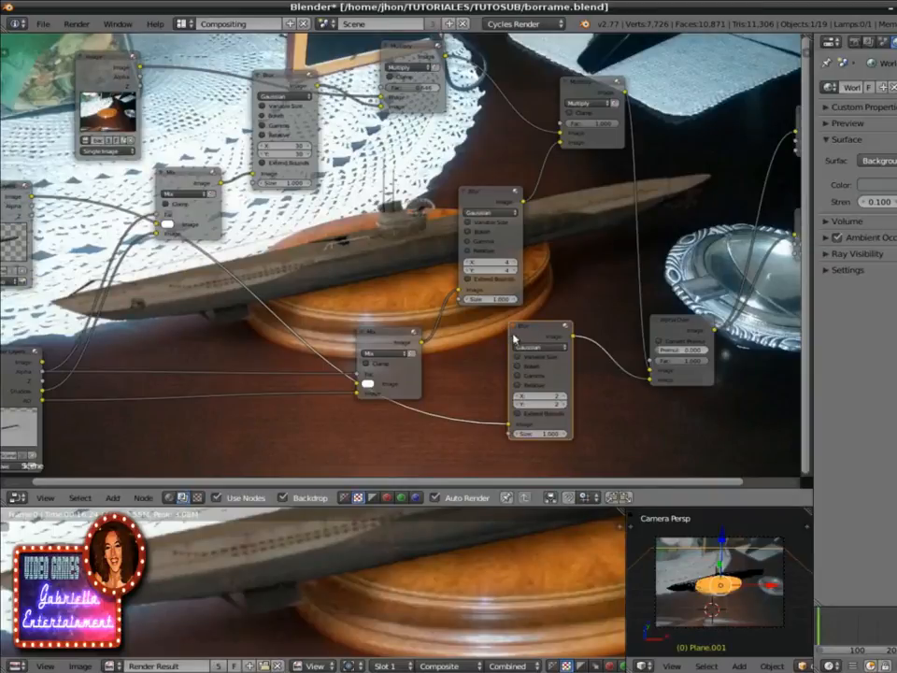
key(h)
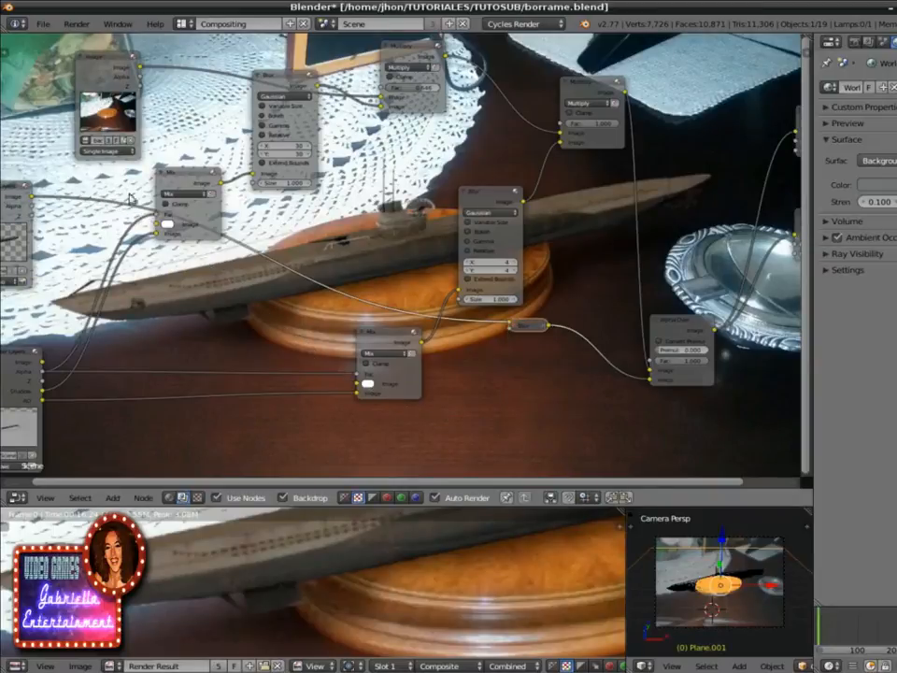
click(160, 172)
key(h)
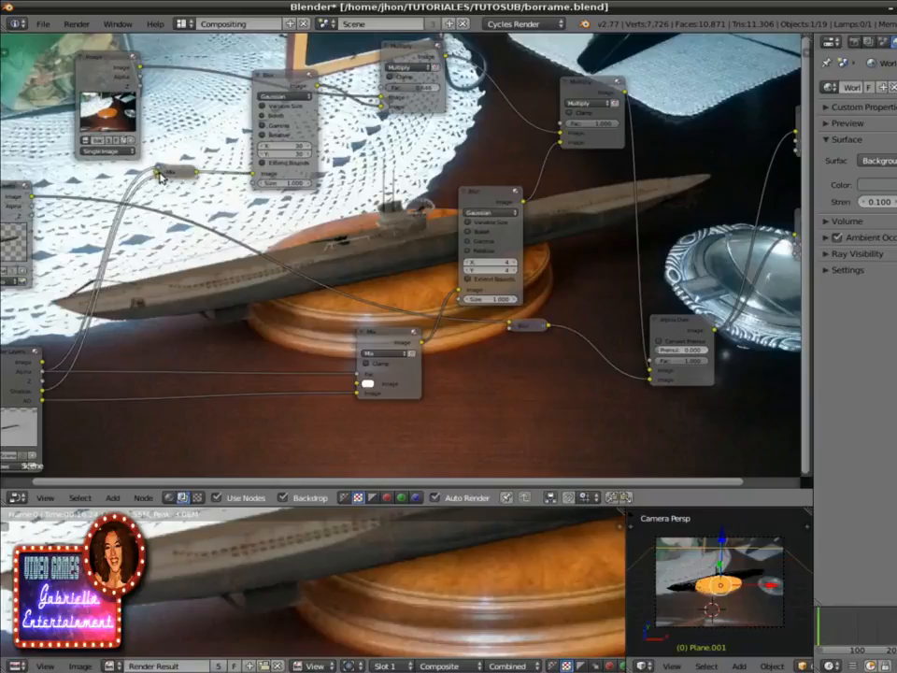
click(83, 59)
key(h)
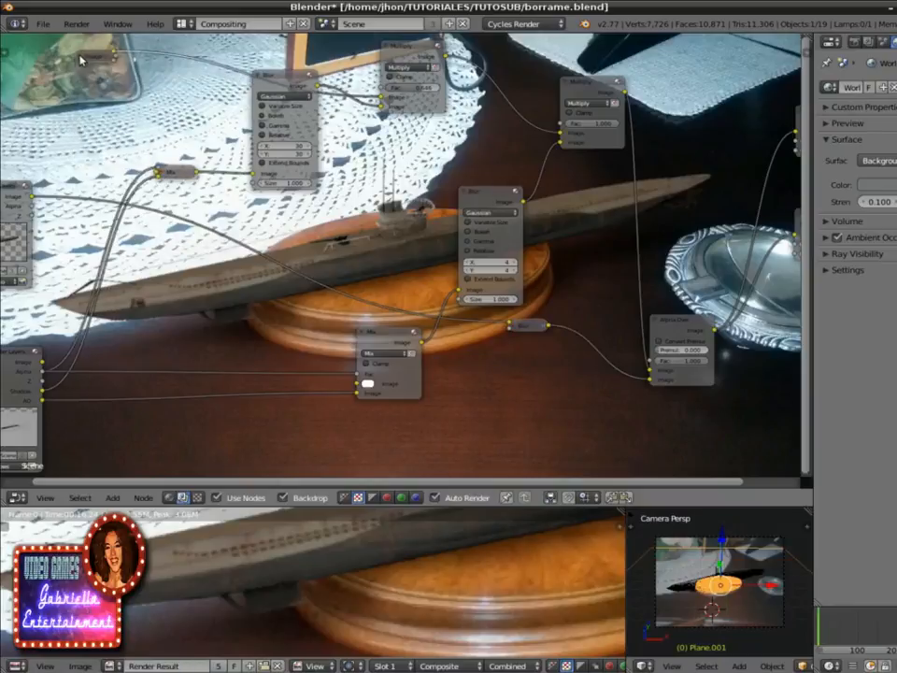
click(260, 81)
key(h)
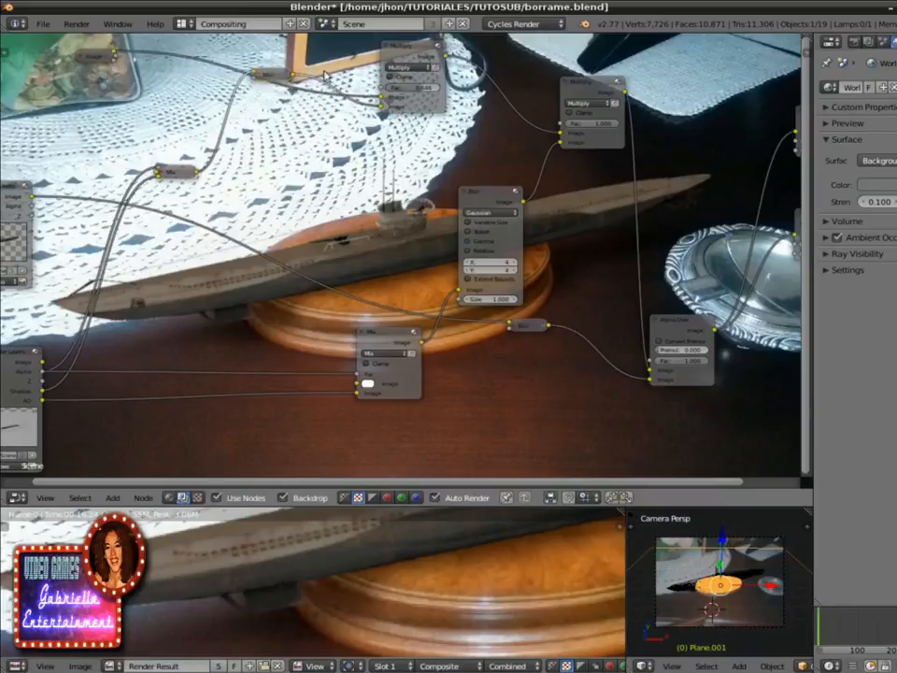
click(390, 49)
key(h)
Step: Collapse both Render Layers nodes and reposition the shadow's Blur node and the shadows Render Layers node to tidy the graph
drag(266, 74, 295, 110)
middle_drag(91, 199, 202, 180)
click(83, 176)
key(h)
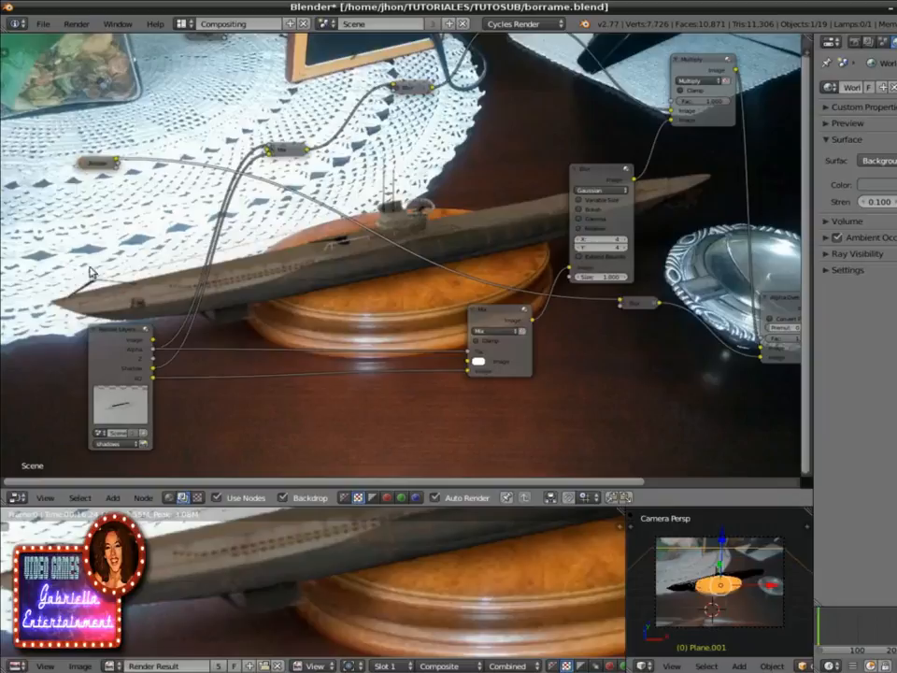
click(94, 332)
key(h)
drag(107, 331, 140, 406)
scroll(390, 278, down, 1)
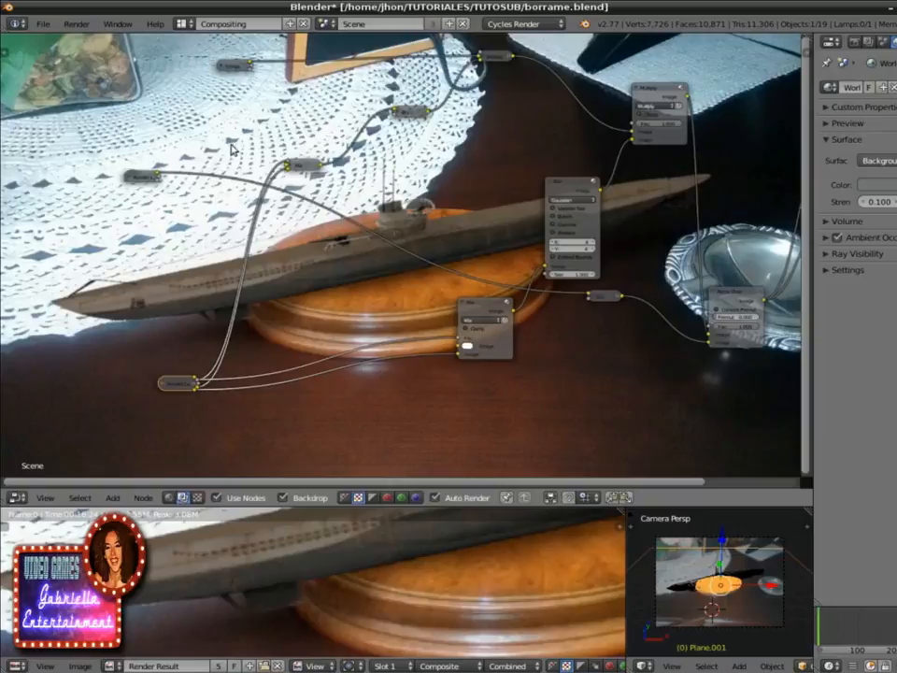
scroll(201, 265, down, 1)
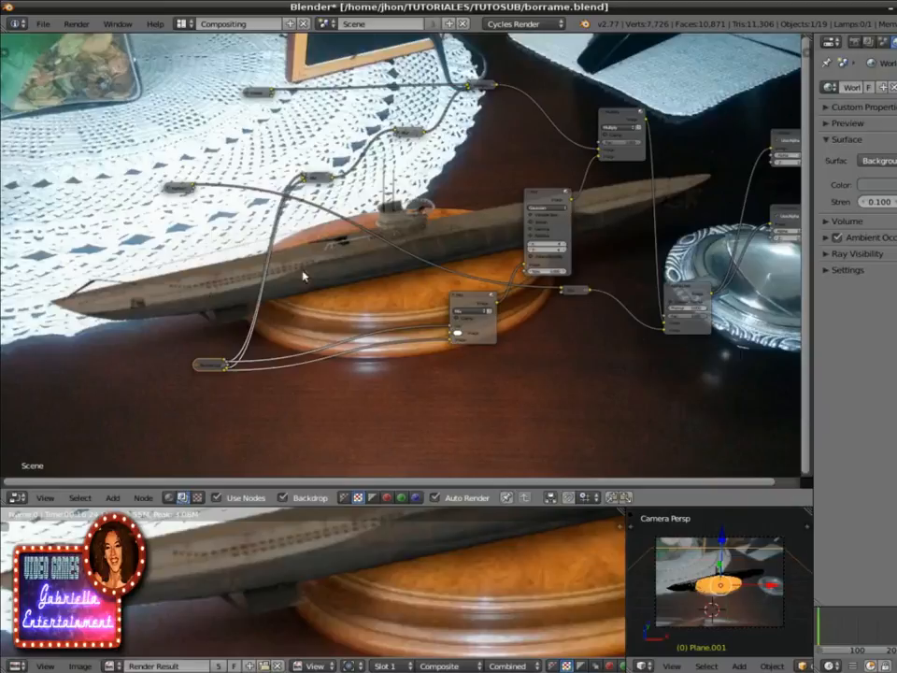
Step: Move the Viewer and Composite nodes farther from the Alpha Over node to free space before the outputs
middle_drag(503, 403, 264, 425)
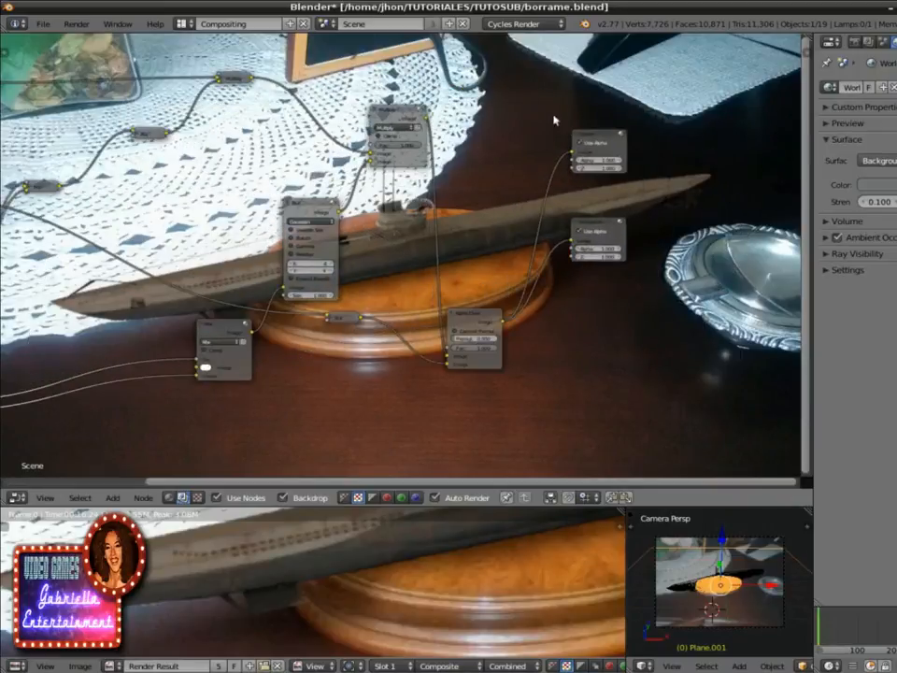
drag(596, 142, 692, 139)
drag(604, 227, 739, 249)
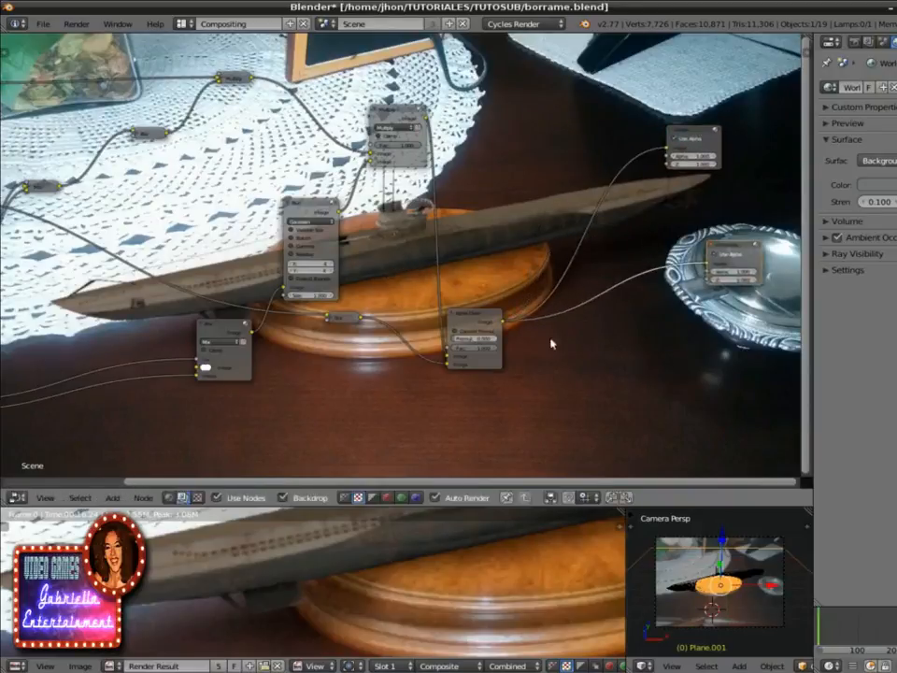
Step: Add an Image node between the Alpha Over and Viewer nodes and load foreground.png from the TUTOSUB folder into it
click(112, 497)
mouse_move(140, 467)
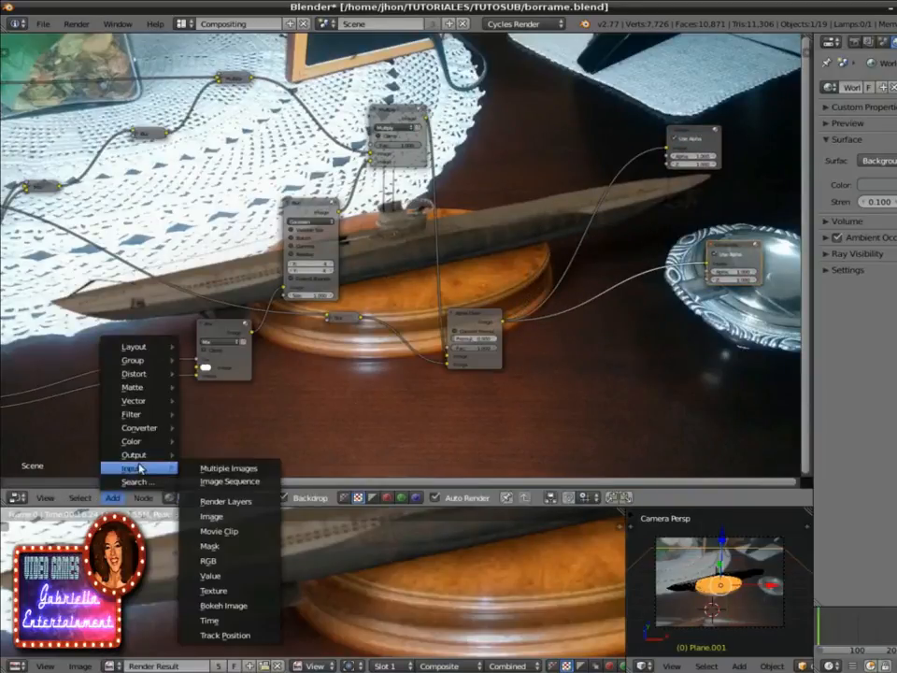
click(211, 516)
click(519, 117)
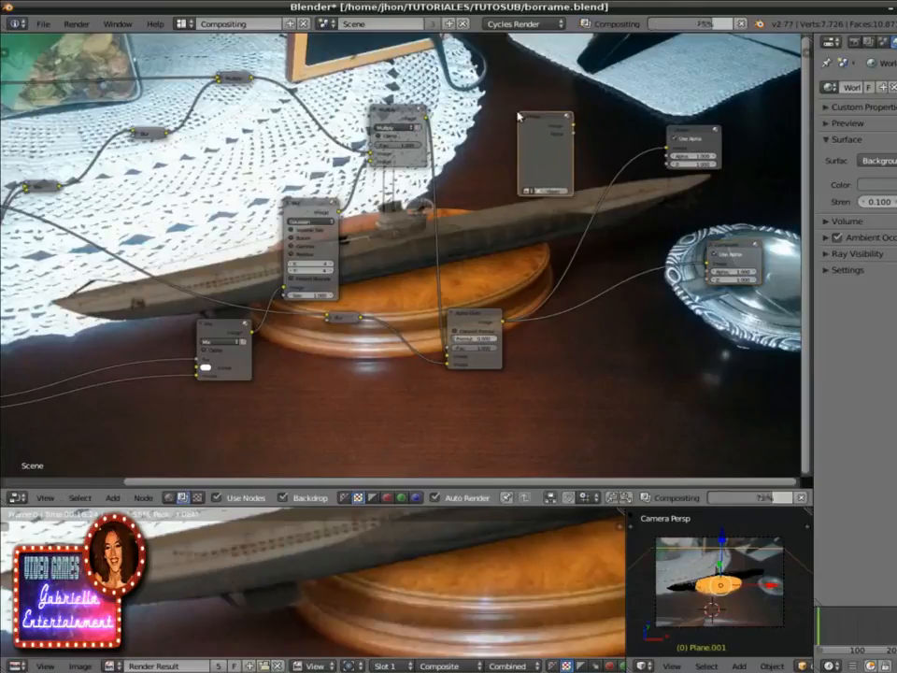
click(540, 194)
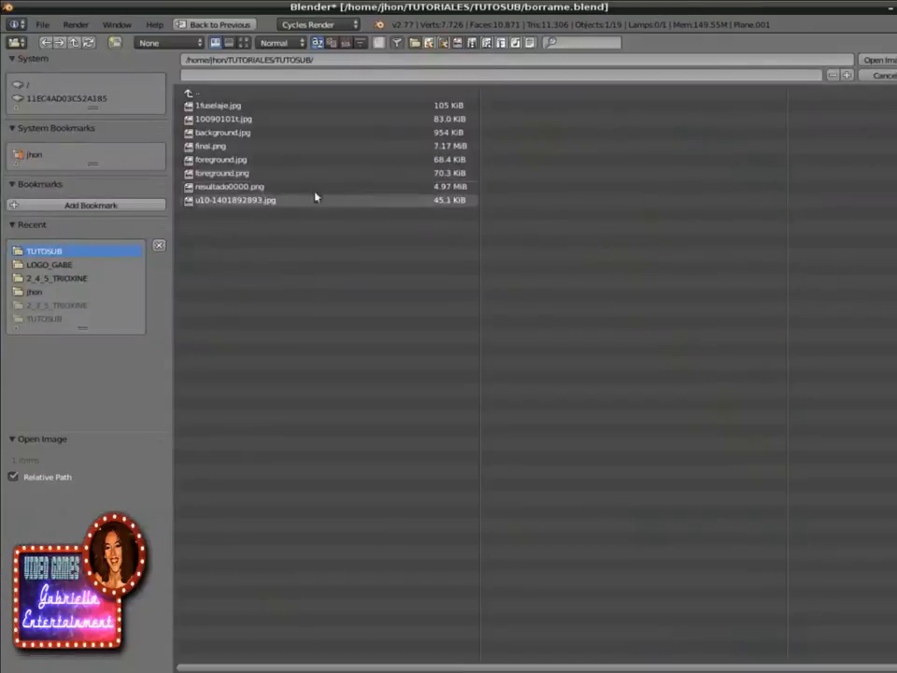
double_click(263, 175)
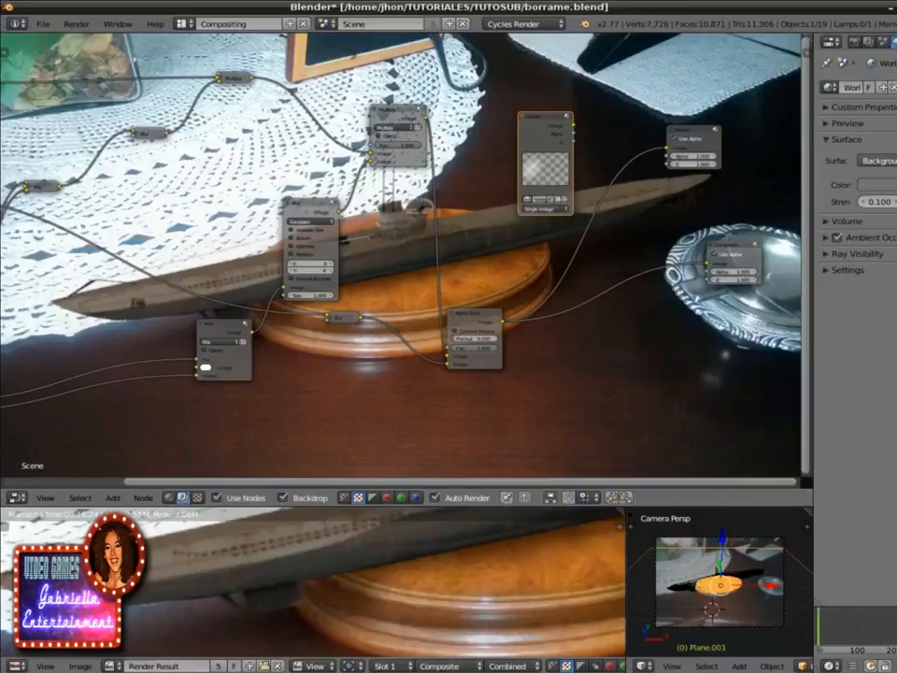
Step: Switch to the file manager, view foreground.jpg from the TUTOSUB folder to examine the light spot, and return to Blender
click(434, 670)
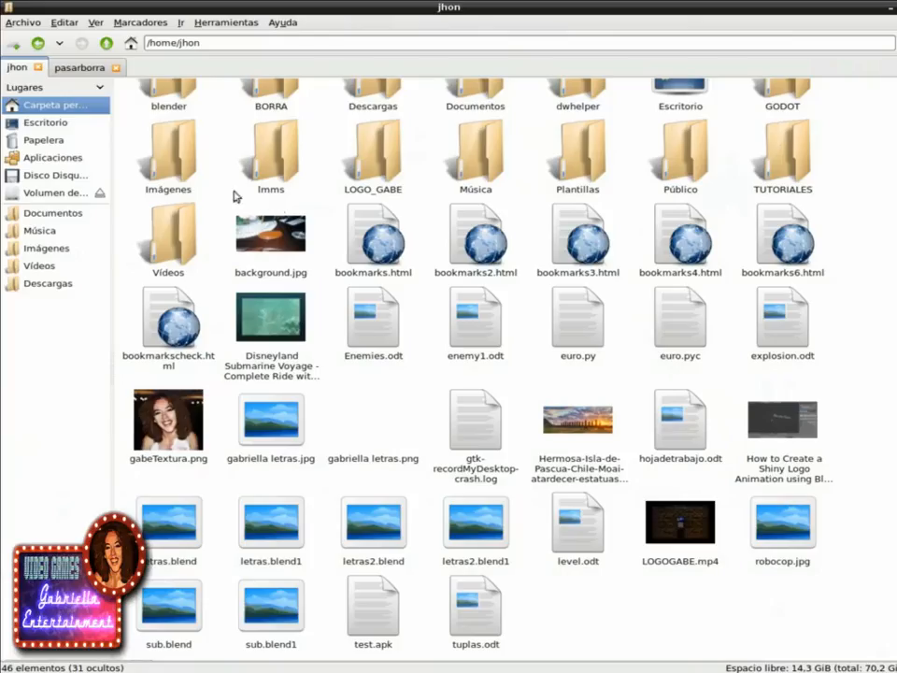
double_click(771, 154)
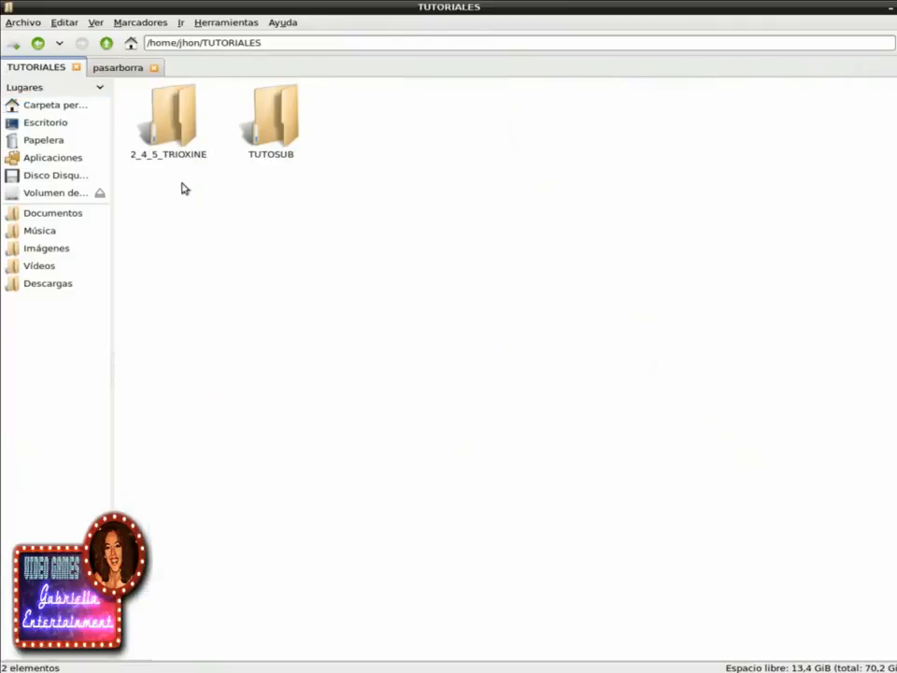
double_click(258, 123)
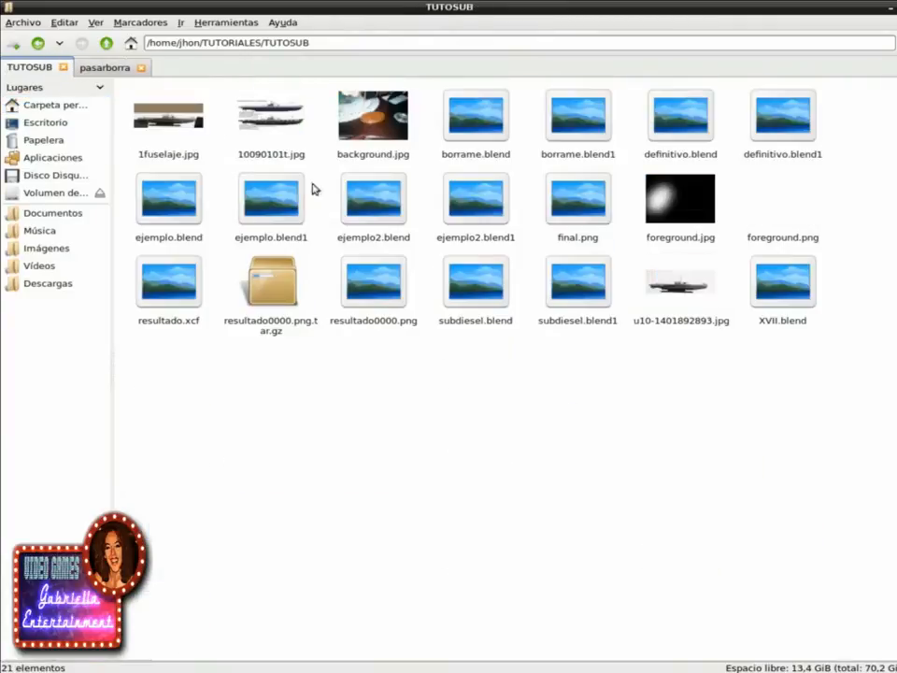
right_click(668, 199)
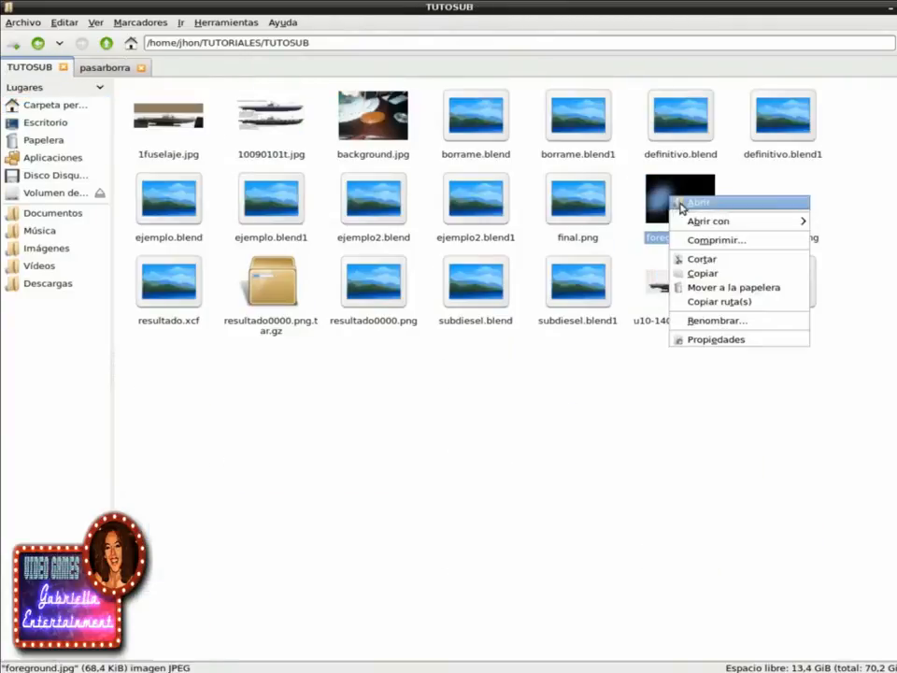
mouse_move(691, 225)
click(580, 237)
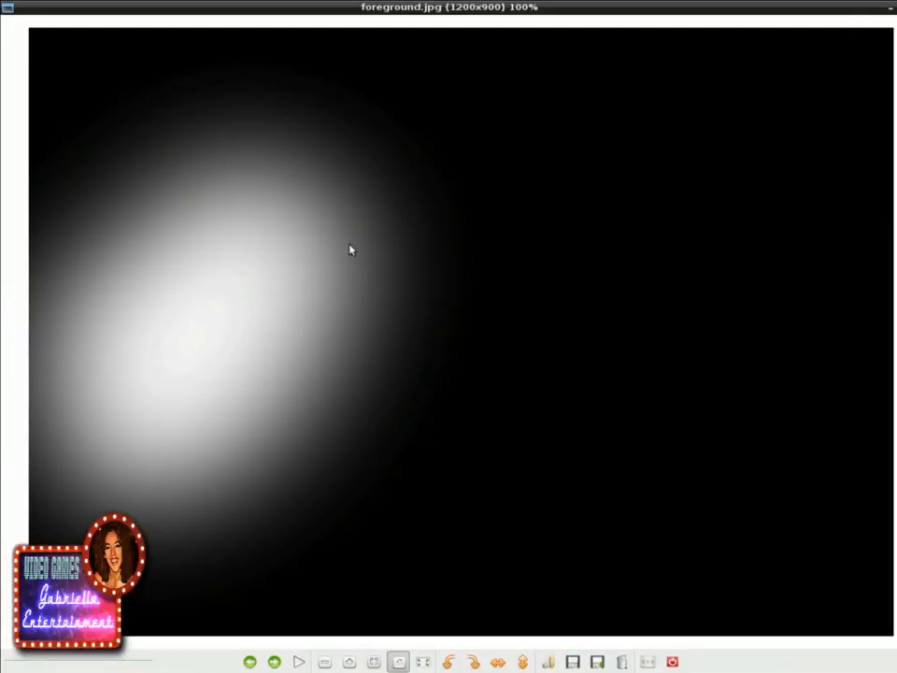
click(890, 7)
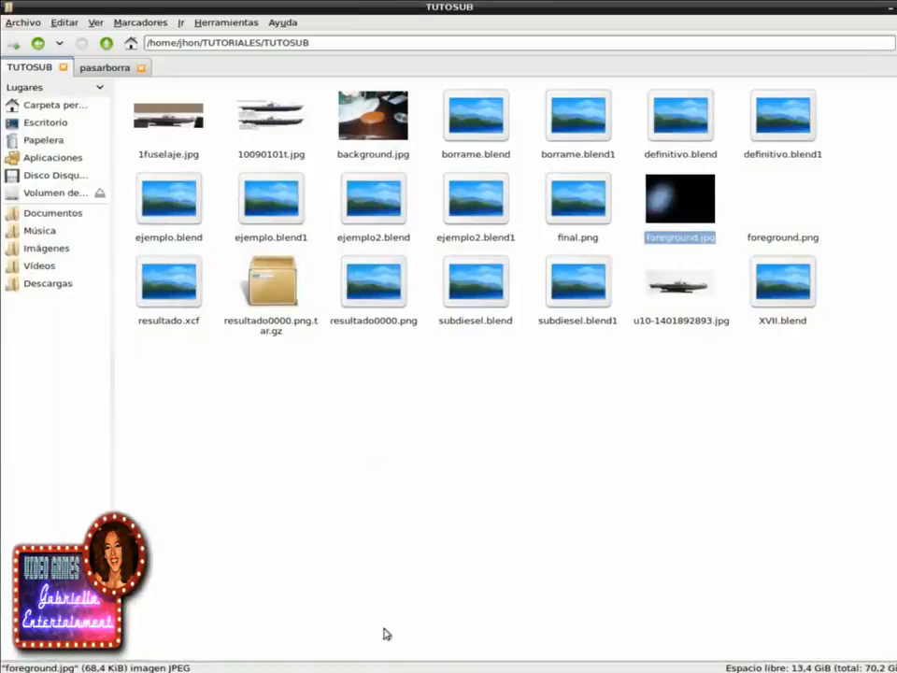
key(alt+Tab)
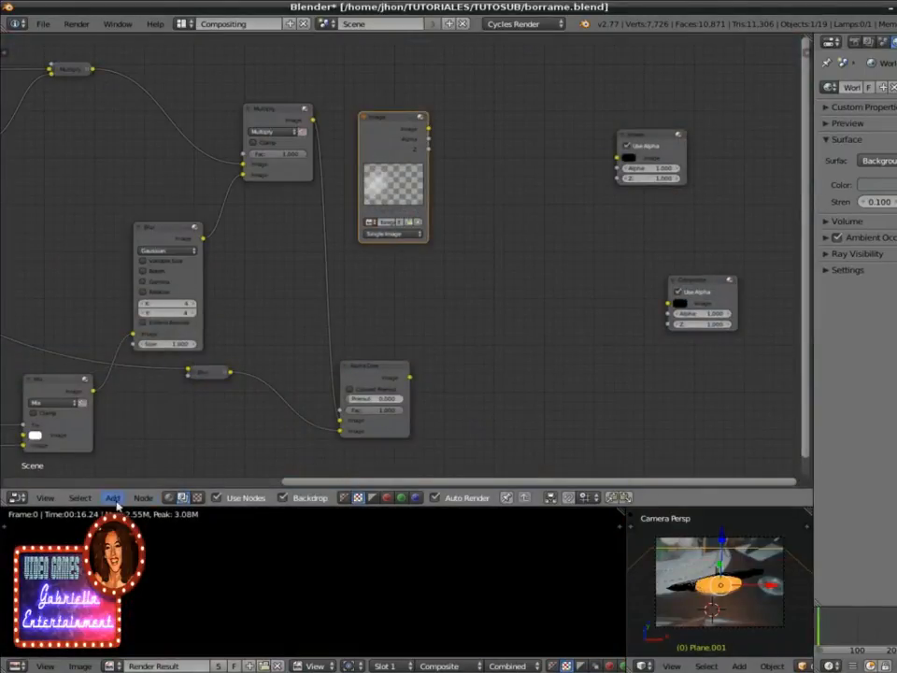
Step: Add an Alpha Over node combining the foreground Image with the existing Alpha Over result, and connect its output to Composite and Viewer
click(116, 500)
mouse_move(172, 443)
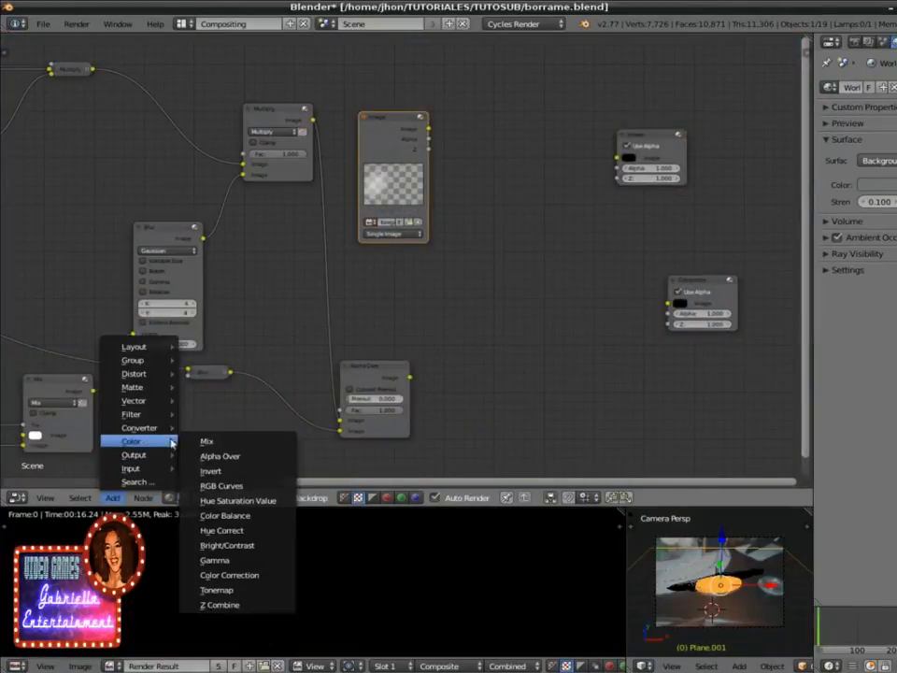
click(221, 456)
click(526, 250)
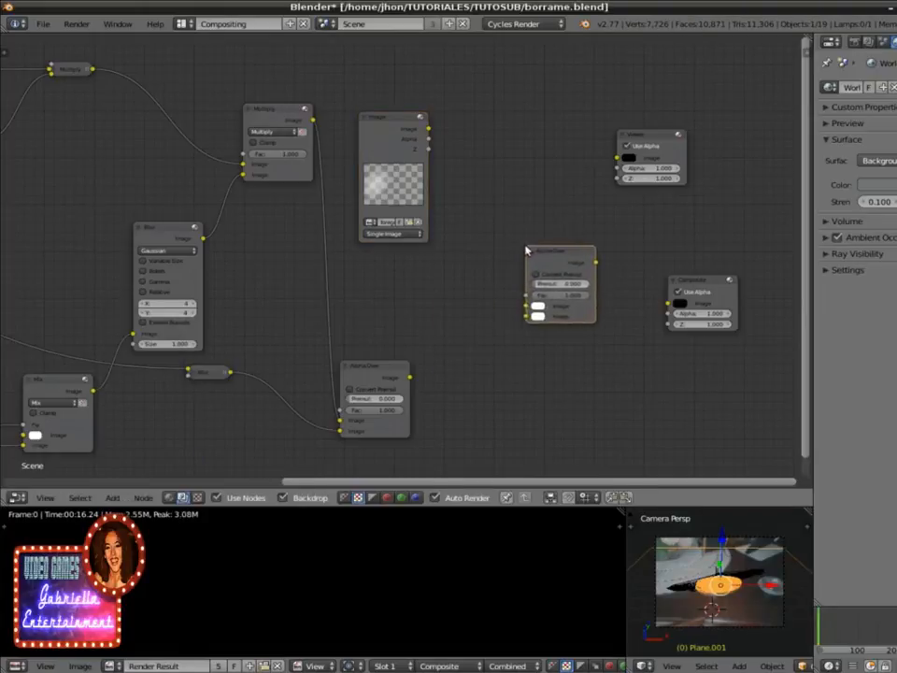
drag(428, 128, 526, 305)
drag(409, 377, 527, 315)
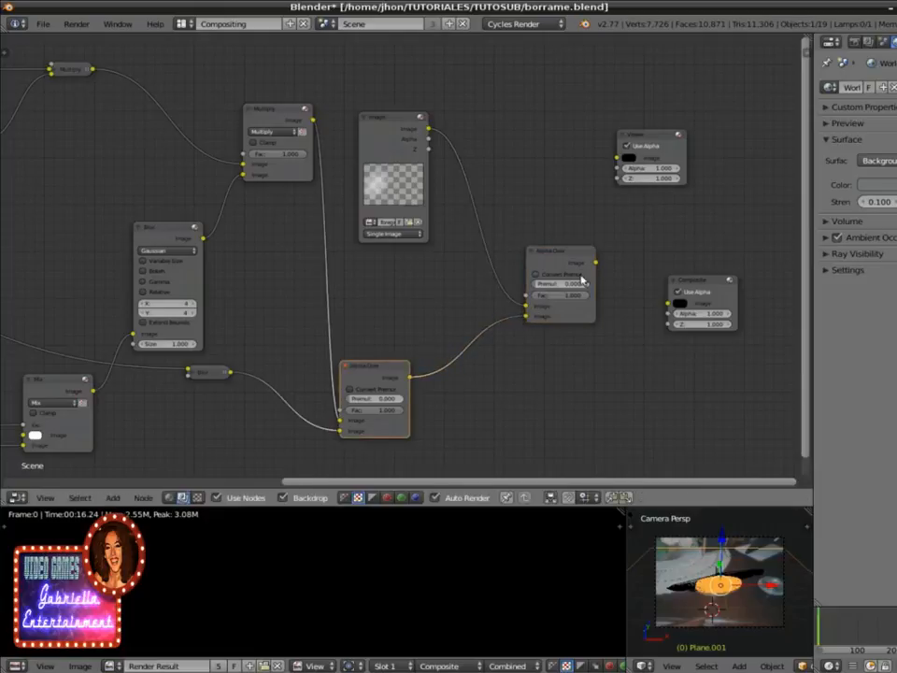
drag(596, 264, 669, 302)
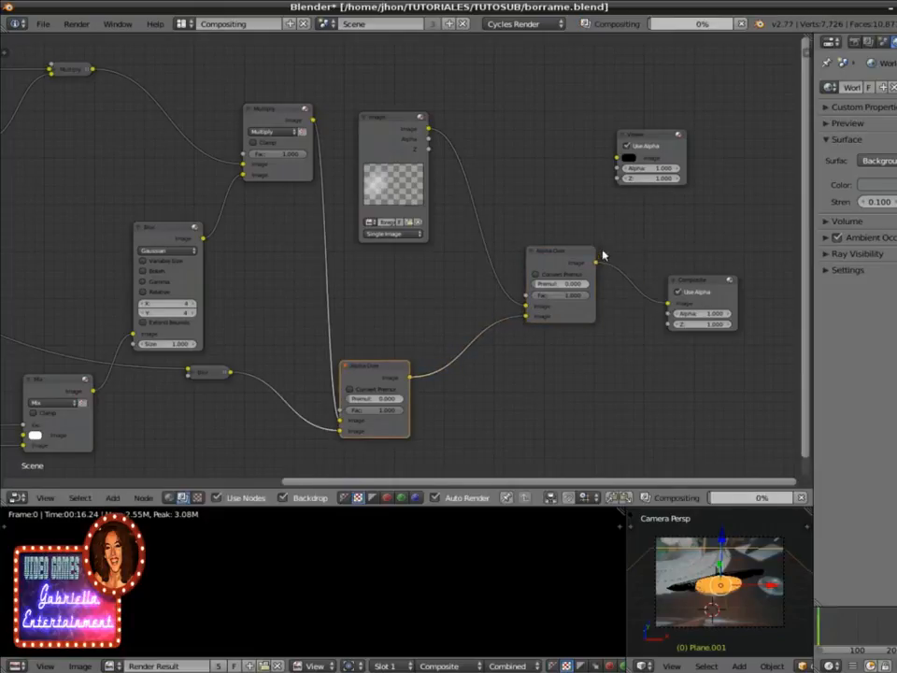
drag(596, 264, 739, 133)
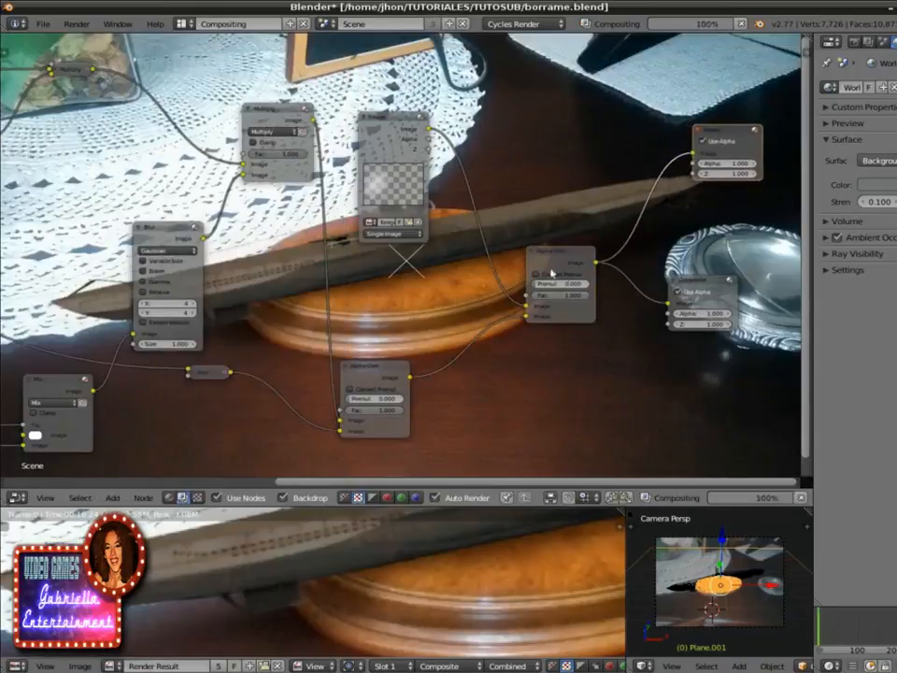
Step: Swap the new Alpha Over node's image inputs and connect the foreground Image's Alpha output to its Fac
drag(525, 317, 525, 308)
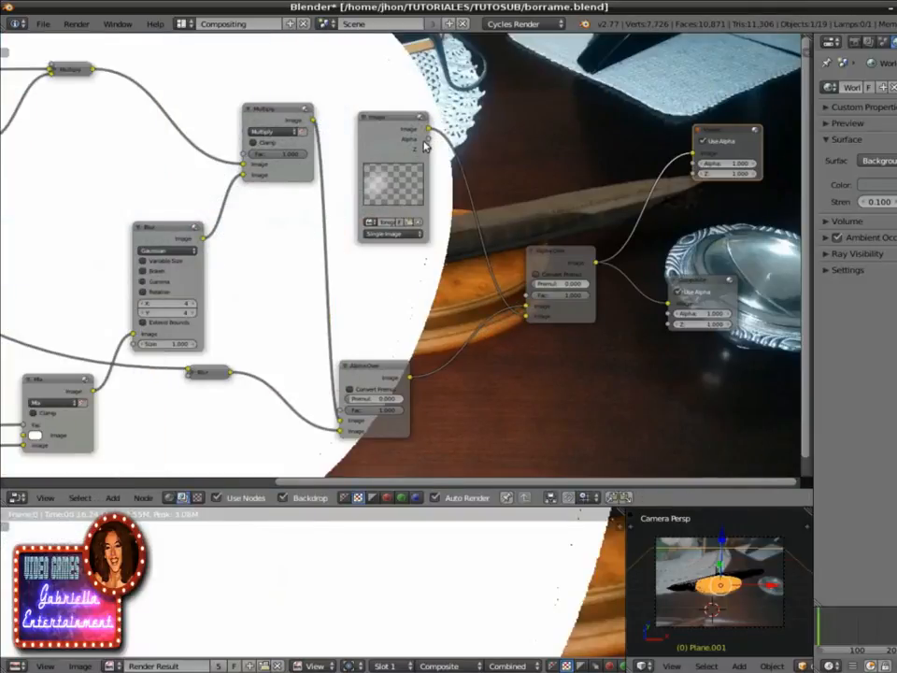
drag(429, 140, 526, 295)
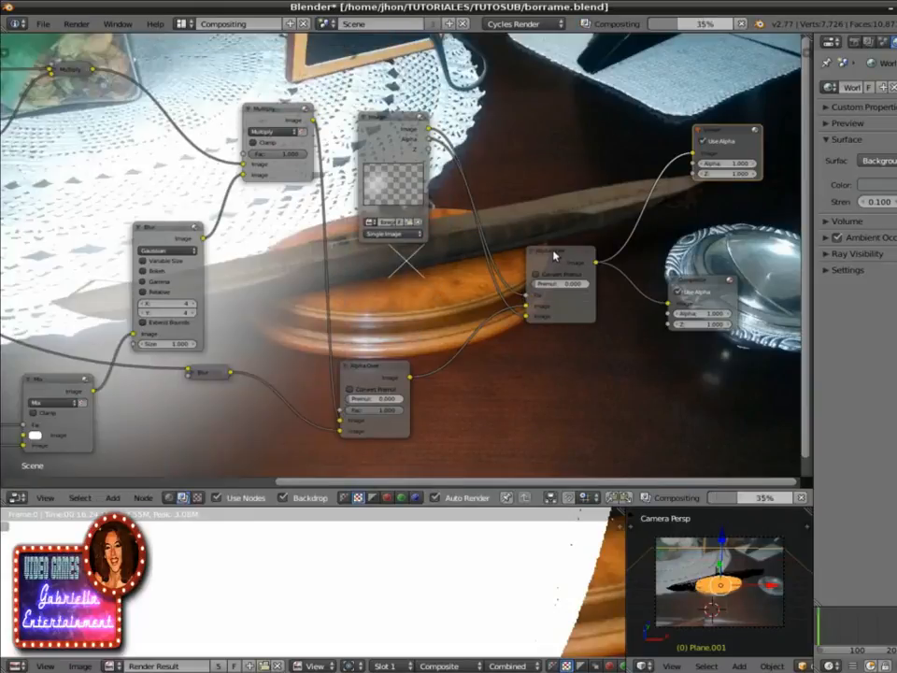
Step: Collapse the ambient occlusion's Blur, Mix and Multiply nodes
click(139, 228)
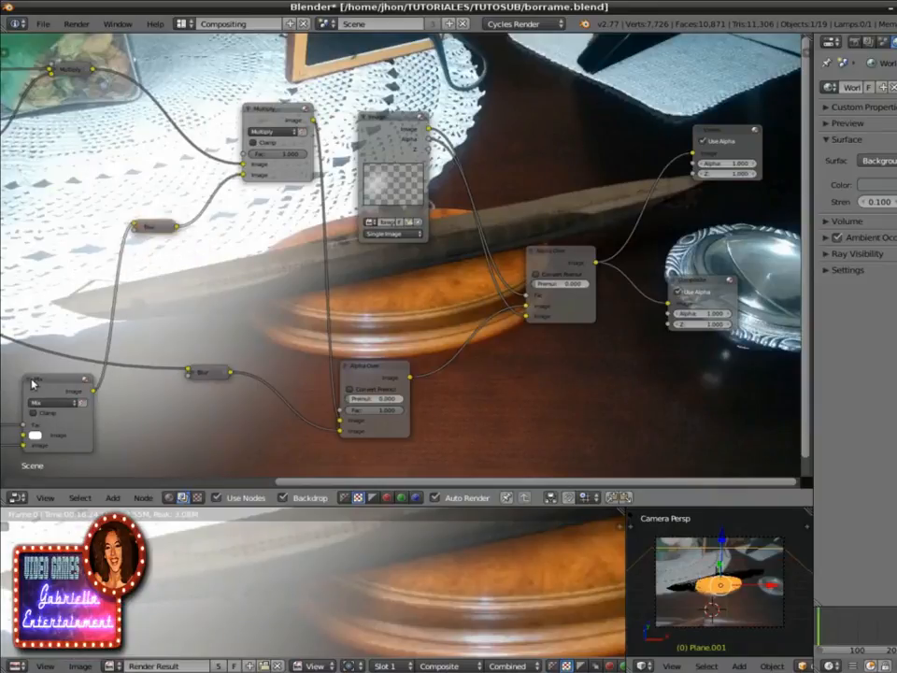
click(31, 381)
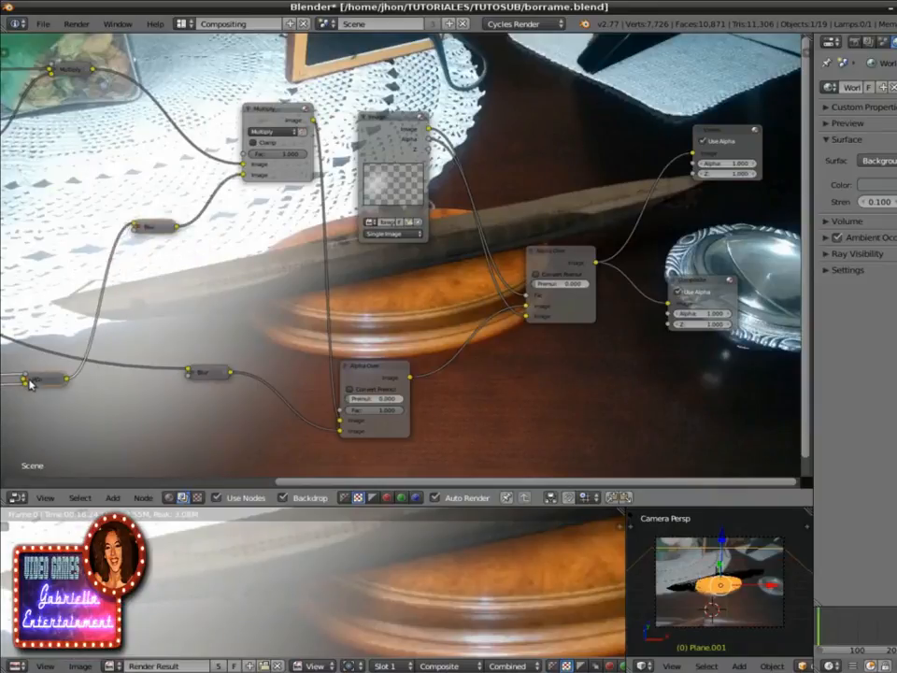
click(247, 108)
Step: Set the foreground Alpha Over node's Premul to 1.000 and space it farther from the foreground Image node
scroll(230, 237, down, 5)
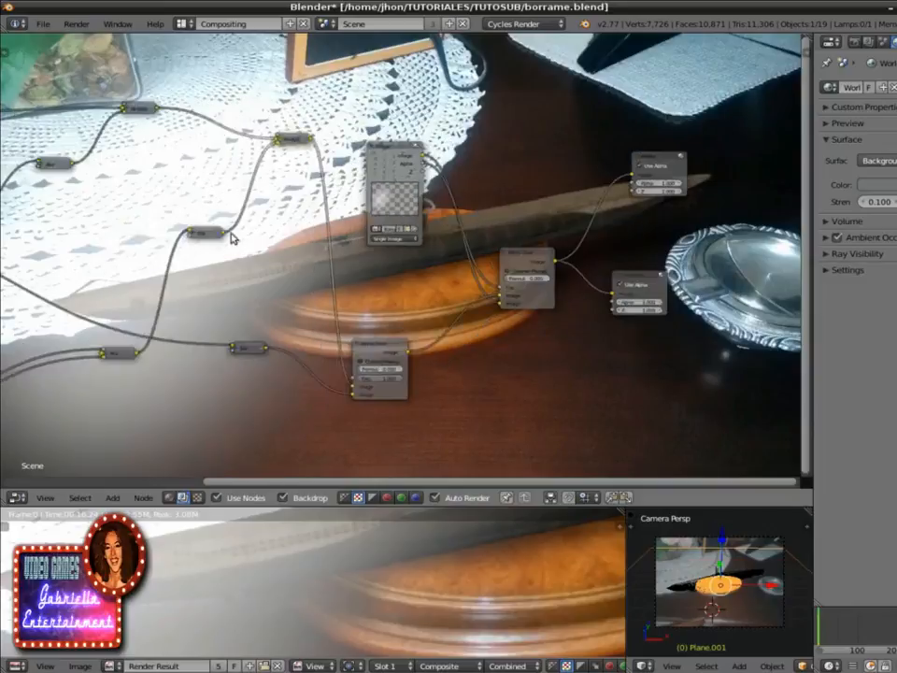
scroll(233, 241, down, 5)
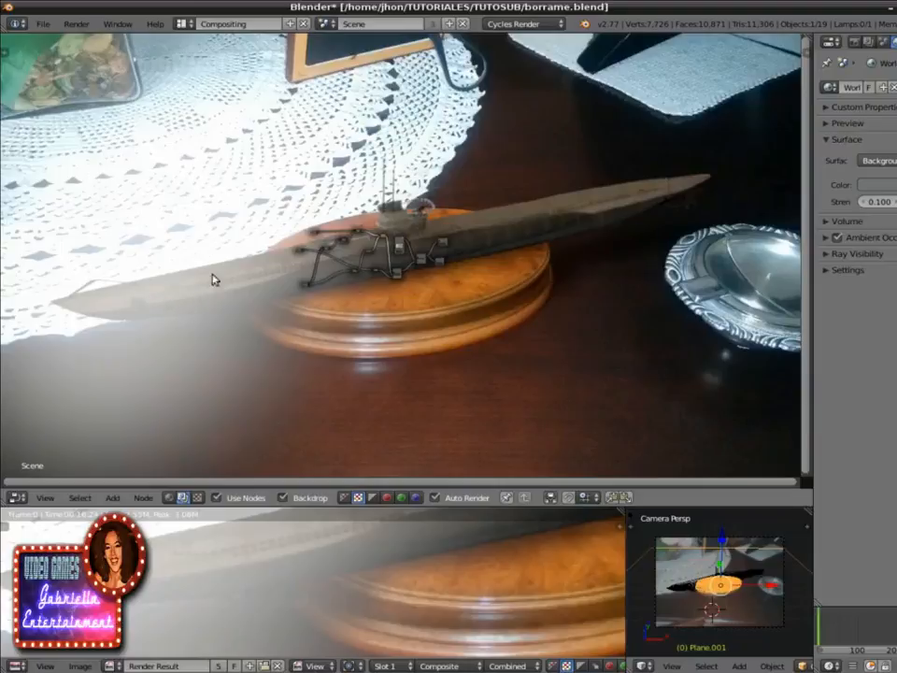
scroll(267, 338, up, 7)
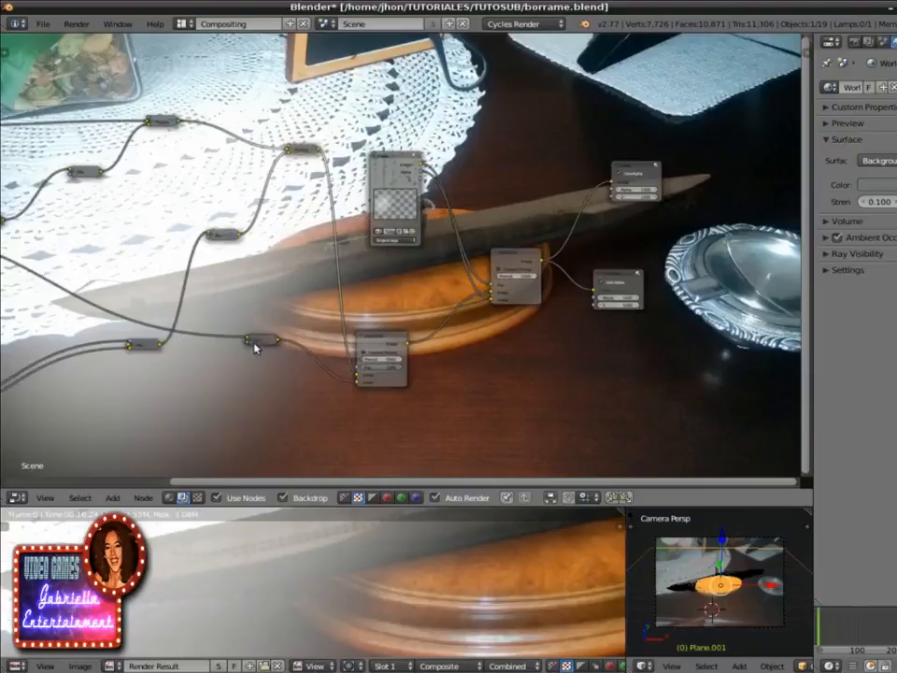
scroll(250, 354, up, 4)
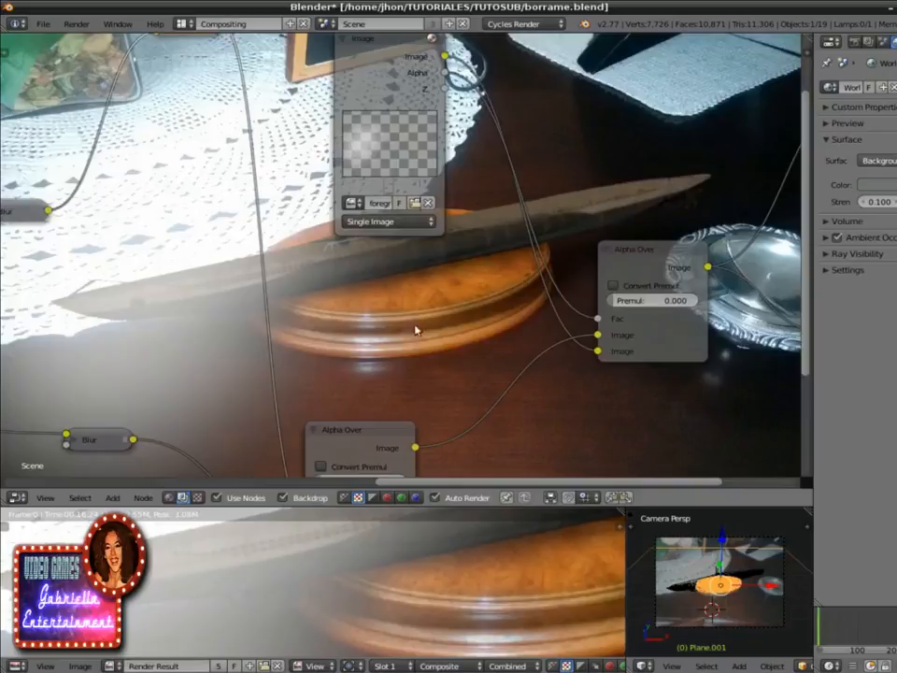
scroll(468, 295, down, 3)
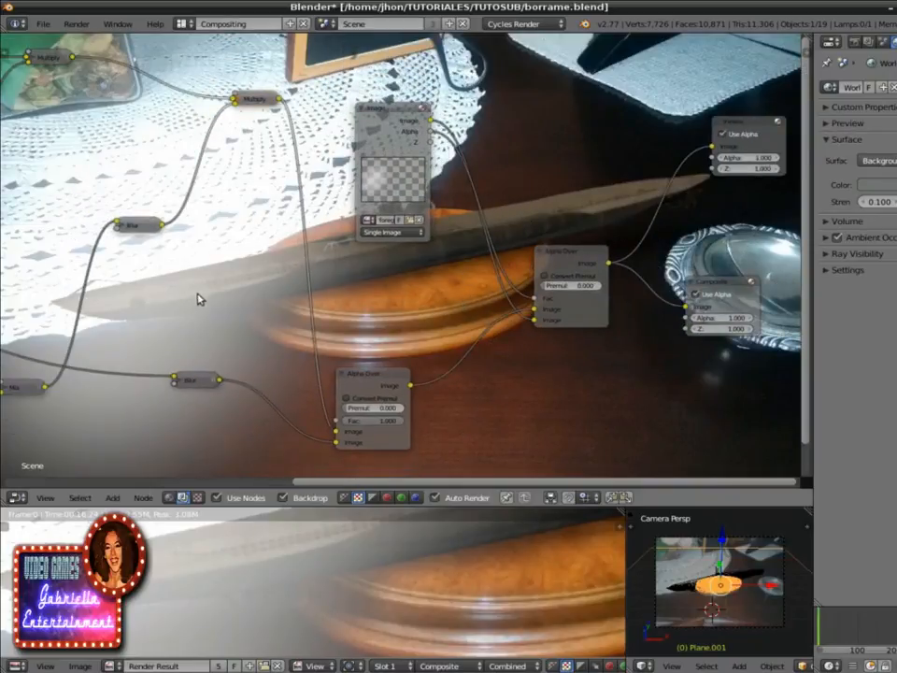
drag(400, 111, 384, 110)
drag(566, 250, 585, 240)
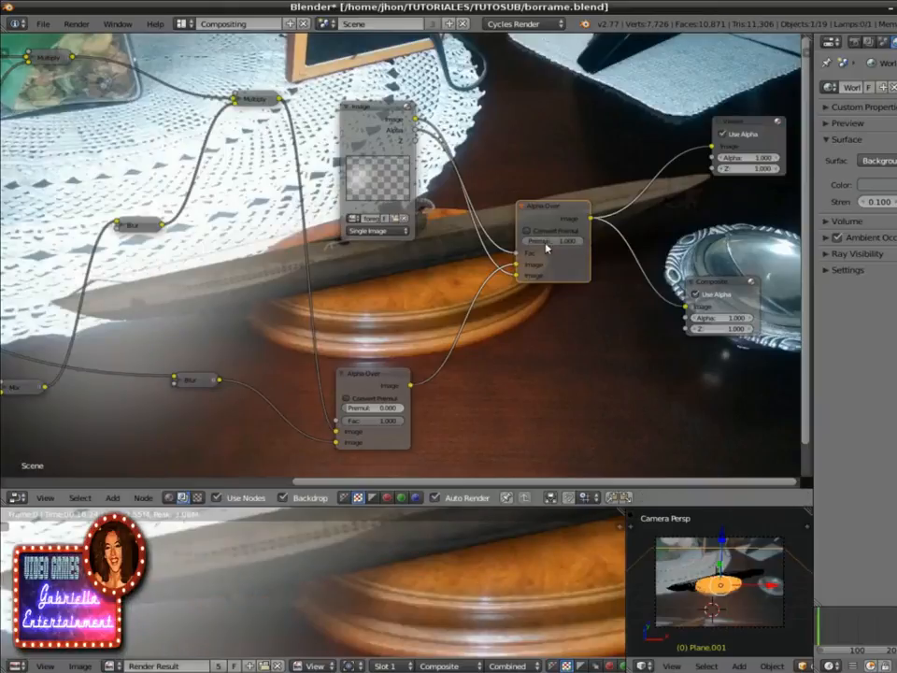
drag(564, 245, 521, 240)
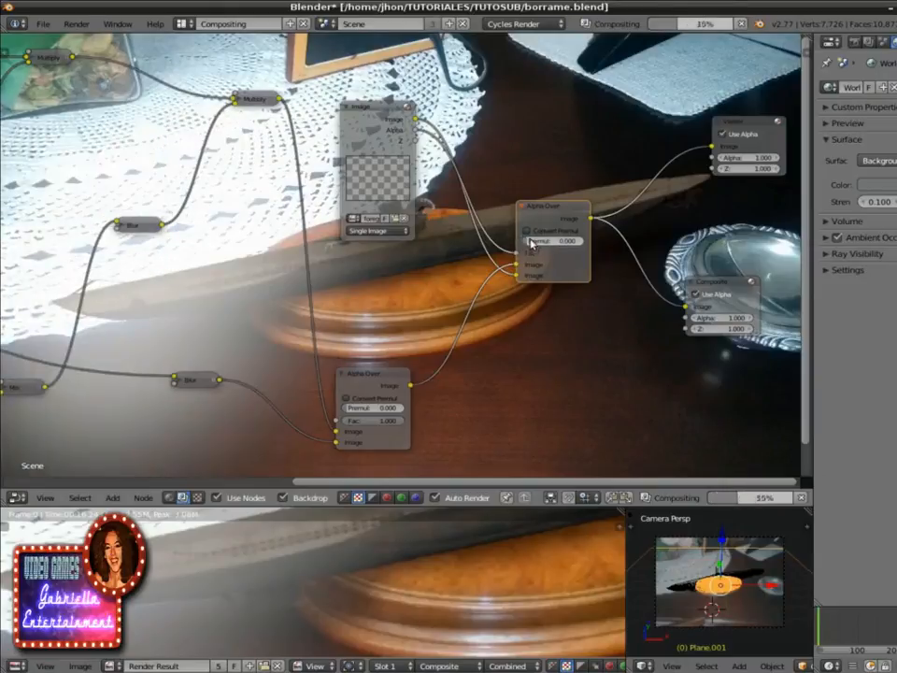
drag(526, 241, 579, 243)
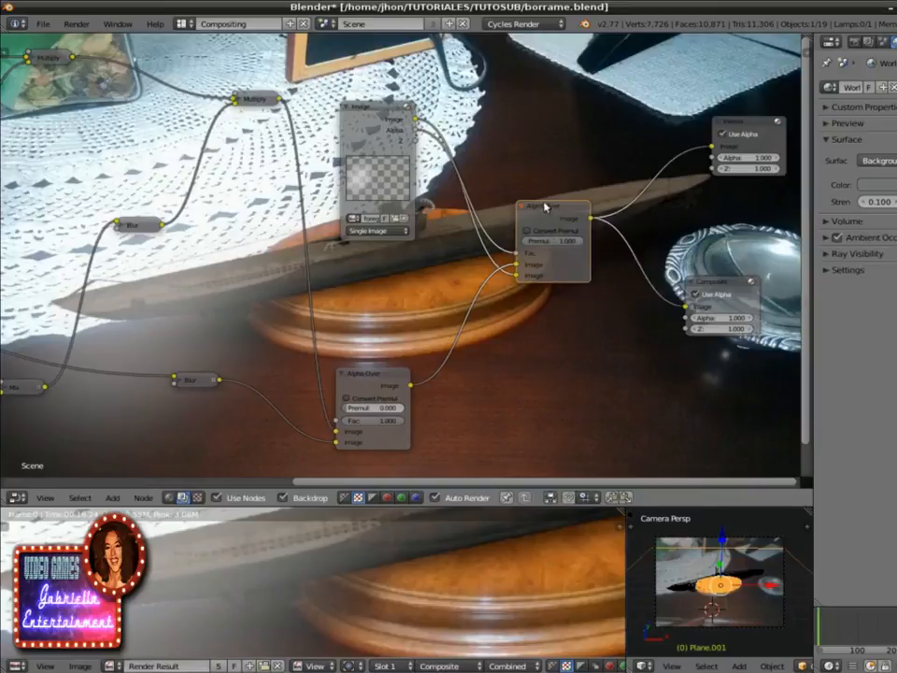
drag(545, 204, 586, 214)
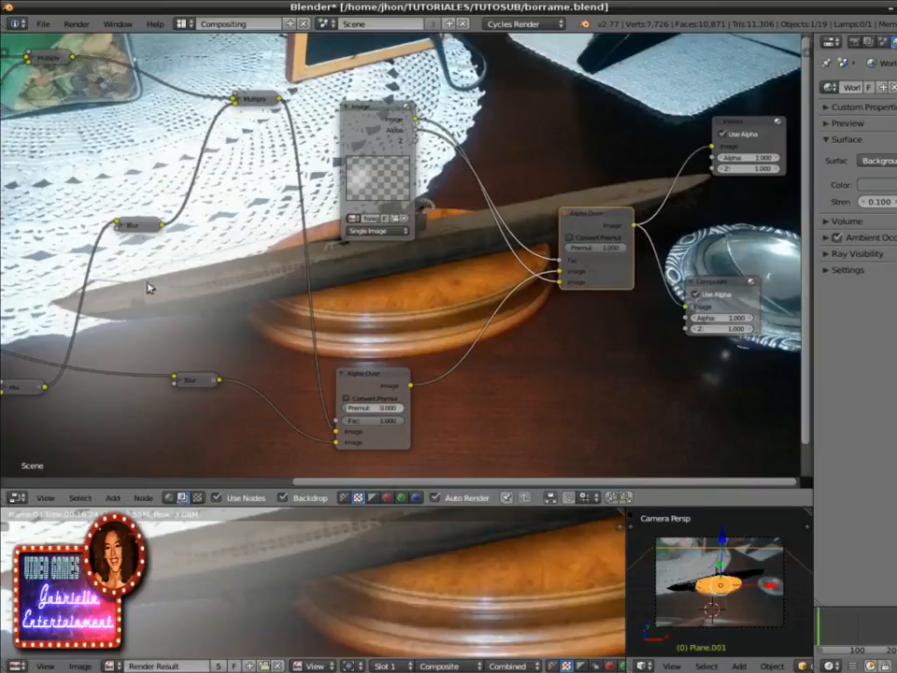
drag(370, 113, 362, 105)
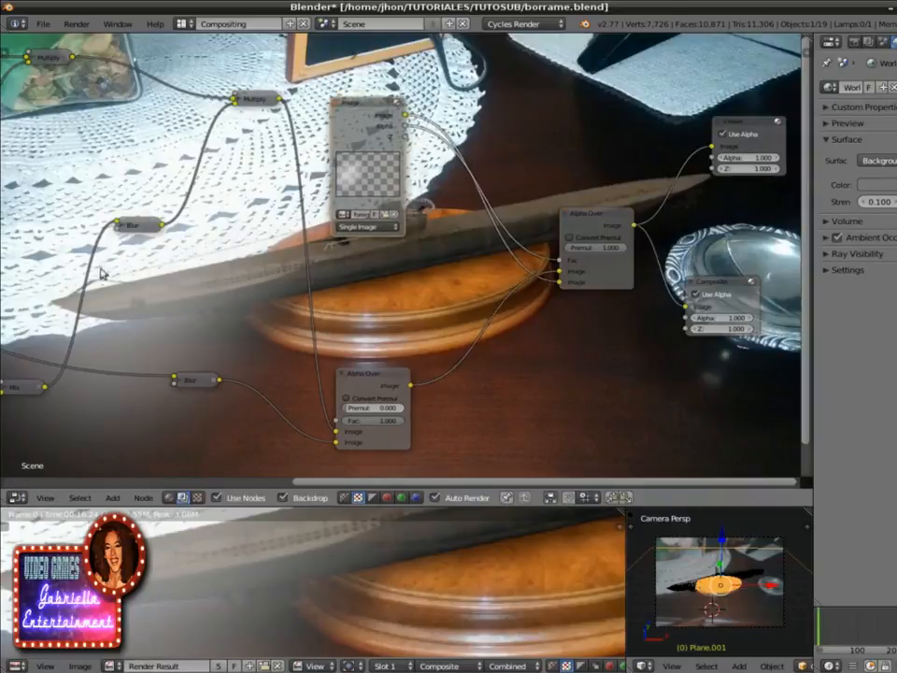
Step: Try to add a Translate distort node for the foreground image
click(112, 497)
mouse_move(130, 464)
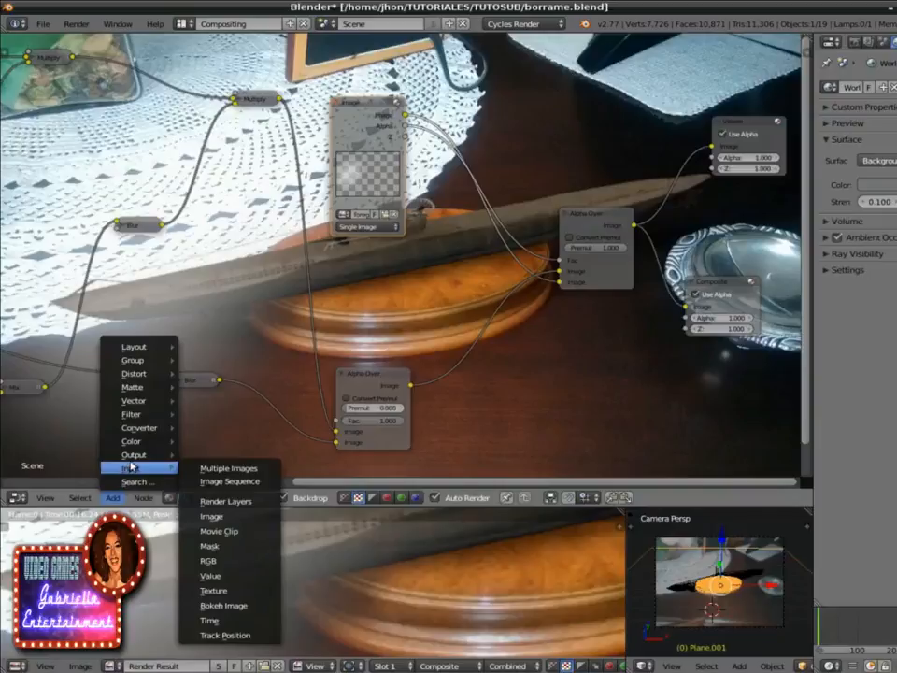
mouse_move(134, 402)
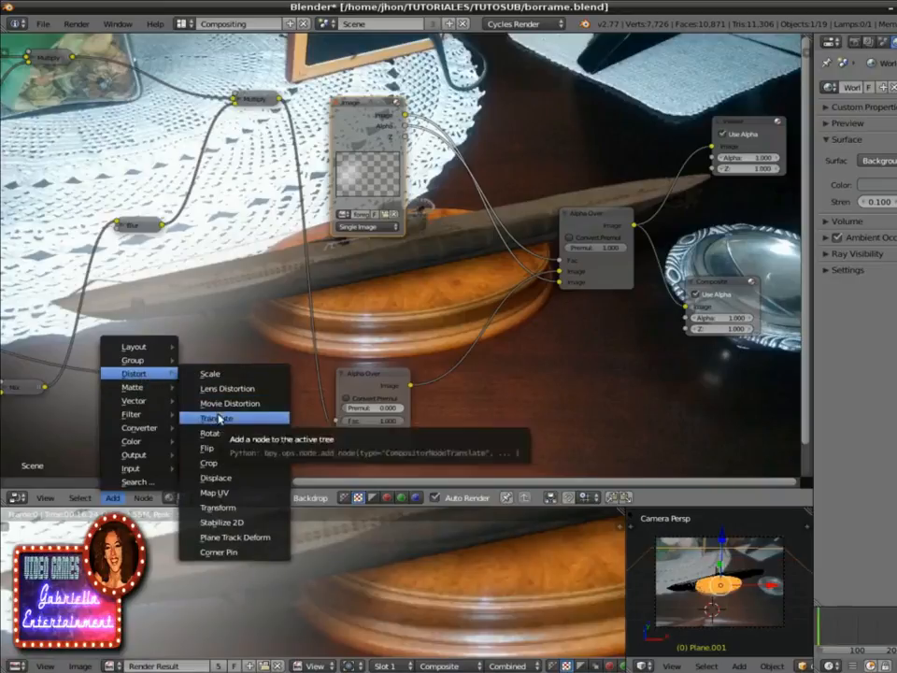
click(219, 419)
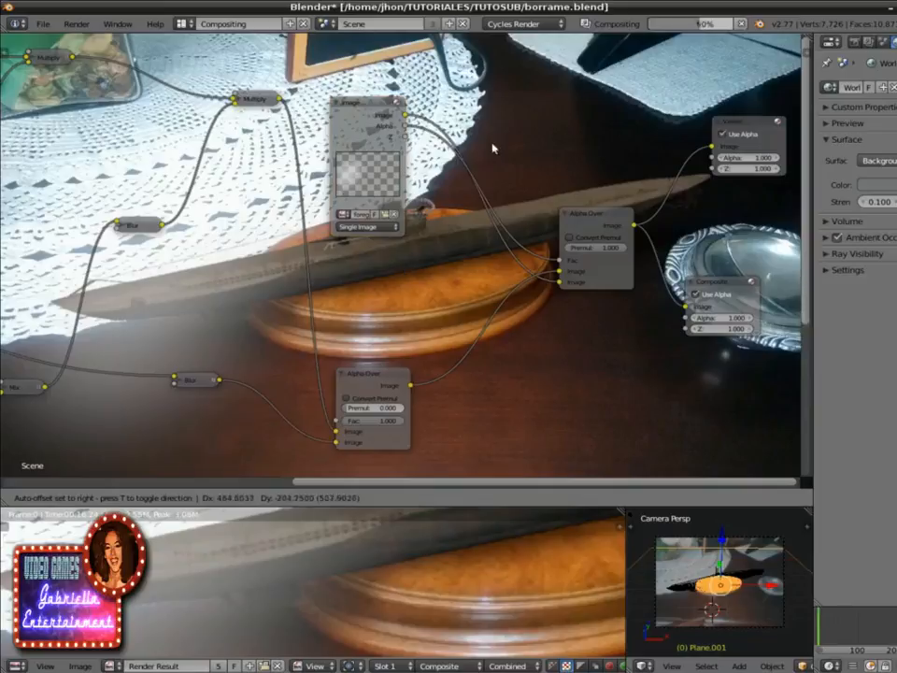
click(480, 376)
scroll(437, 329, down, 1)
scroll(438, 328, down, 2)
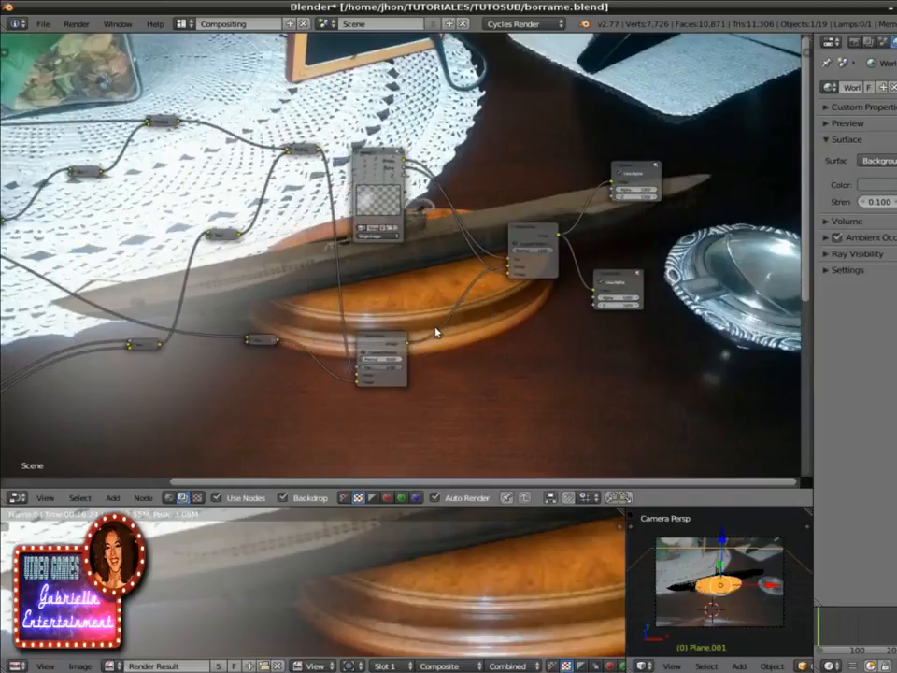
Step: Add a Transform node on the link between the foreground Image's Image output and the new Alpha Over node
click(113, 497)
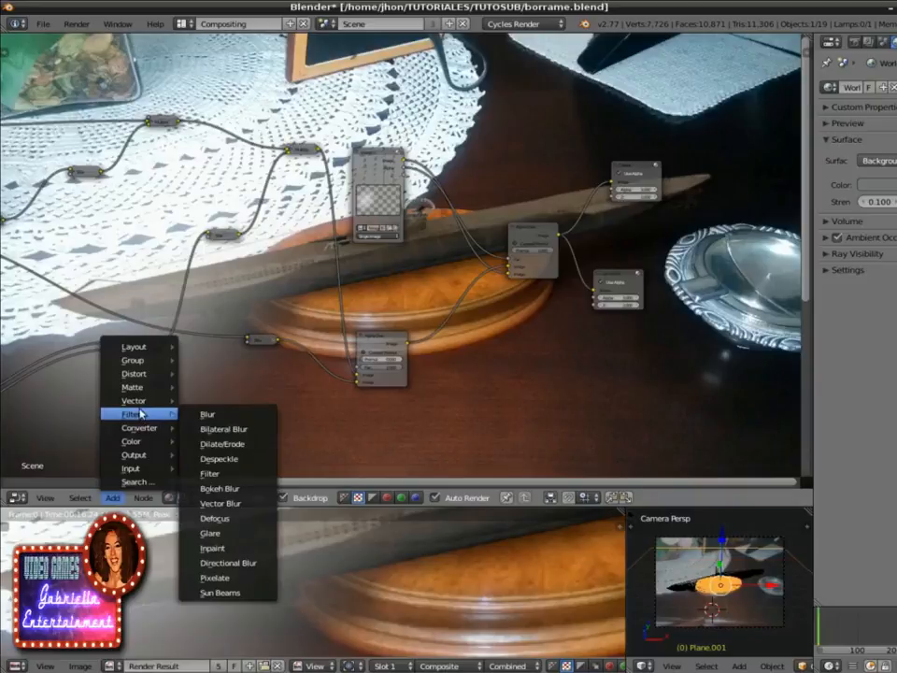
mouse_move(145, 390)
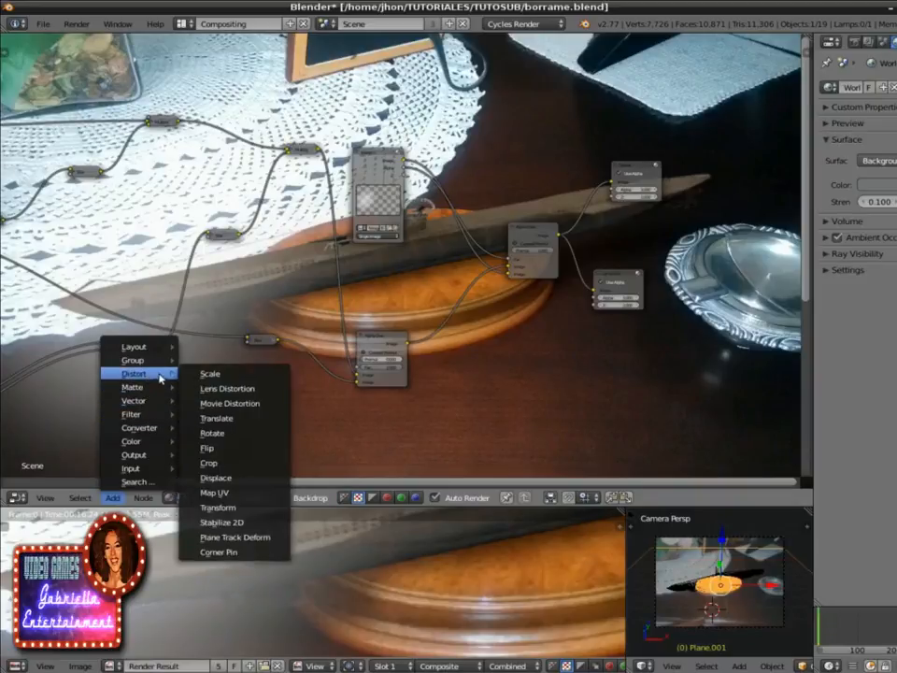
click(218, 507)
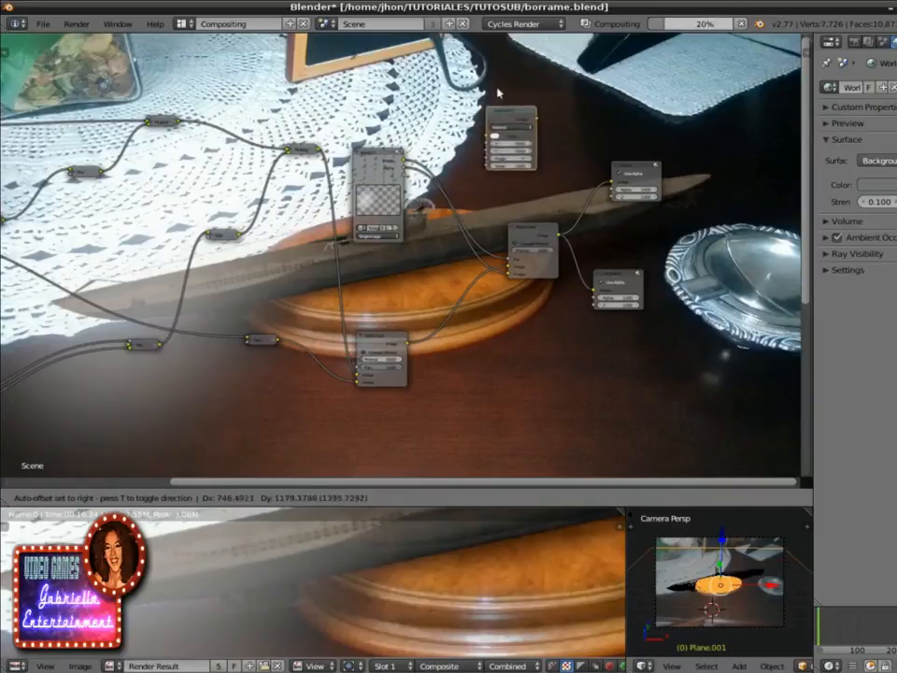
click(459, 141)
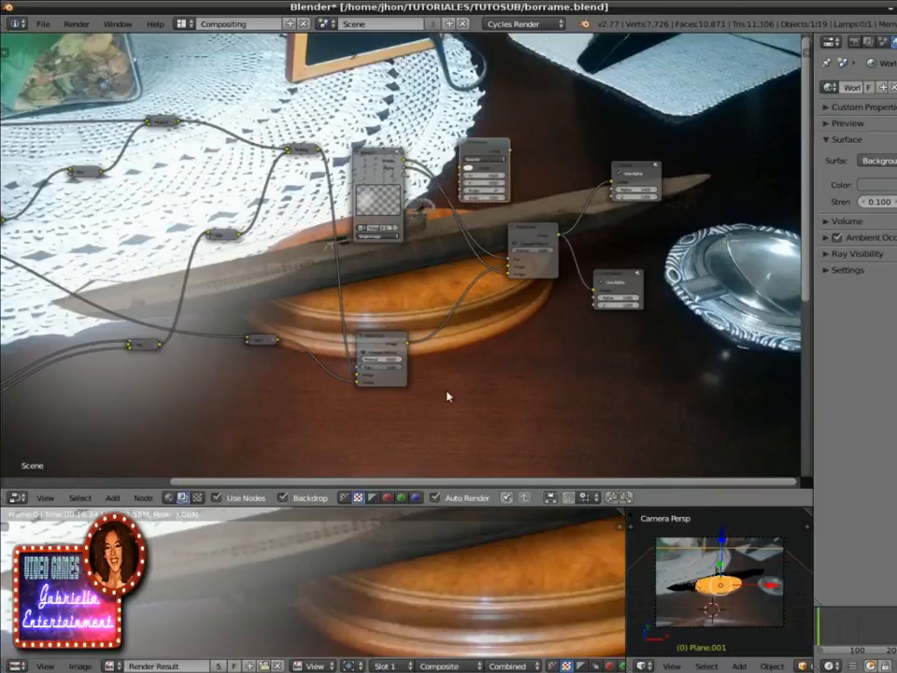
scroll(447, 396, up, 3)
drag(538, 72, 565, 64)
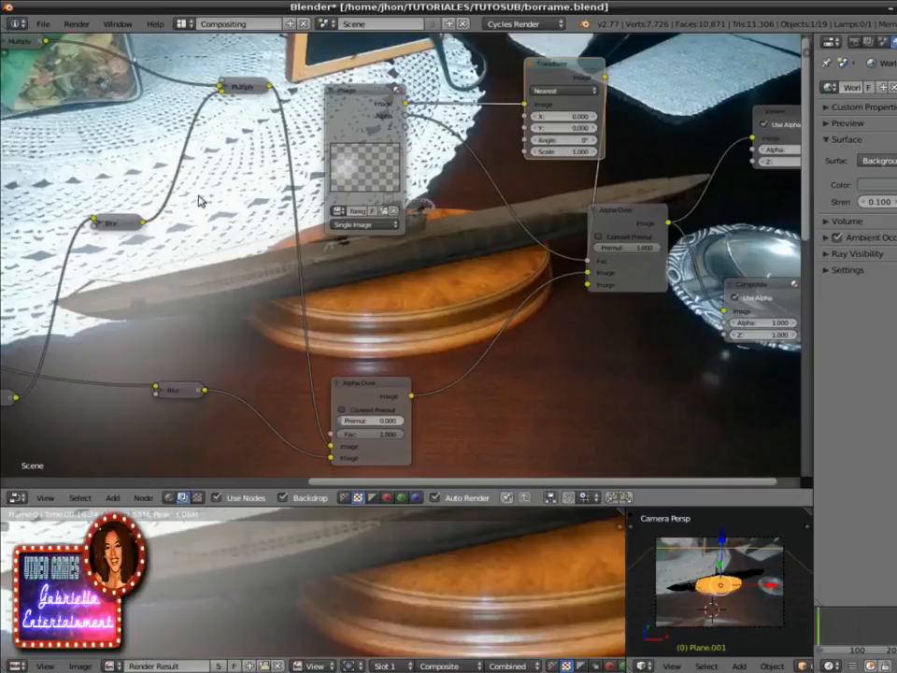
Step: Shift the foreground image vertically by adjusting the Transform node's Y offset to 76.600
drag(570, 127, 598, 127)
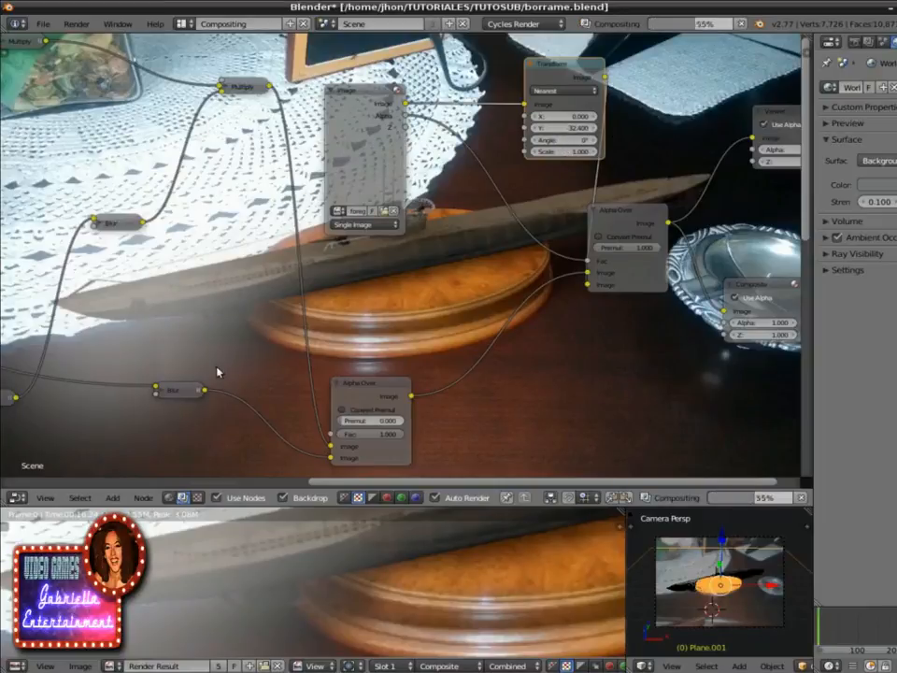
drag(559, 127, 527, 127)
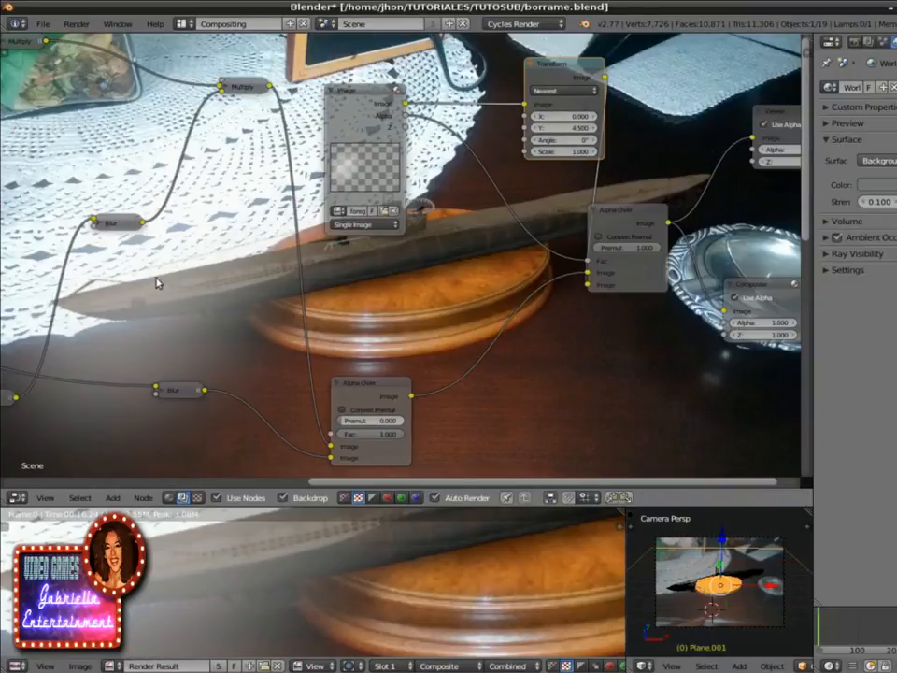
drag(581, 128, 626, 129)
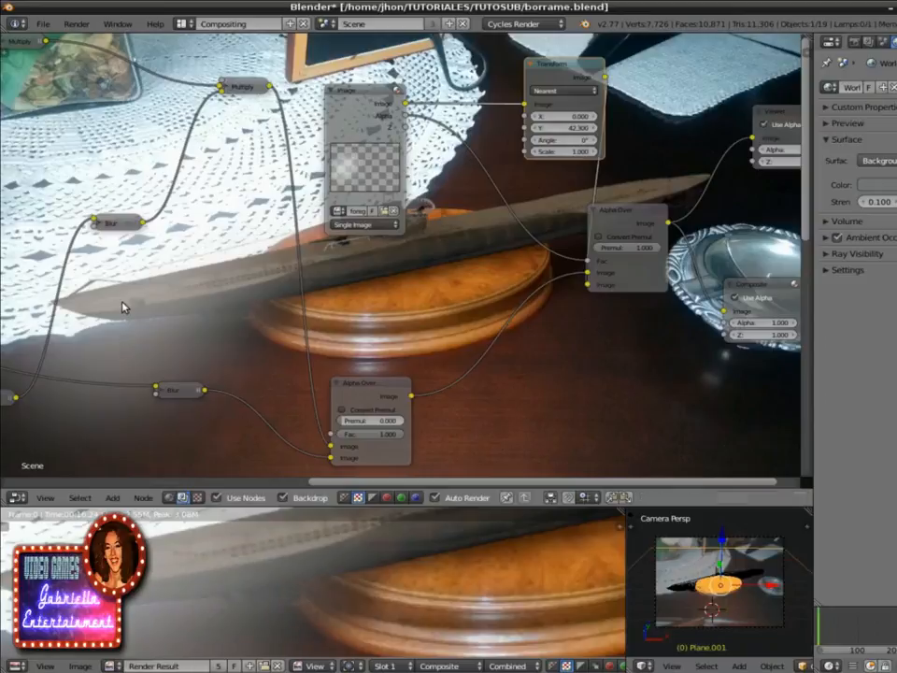
drag(547, 127, 561, 128)
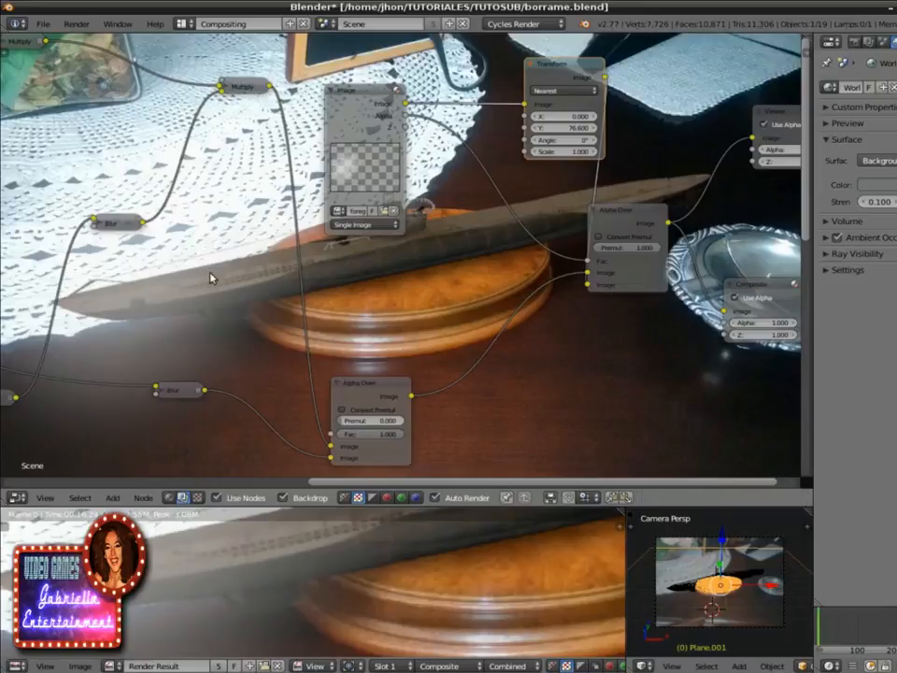
Step: Collapse the Transform node, the foreground Image node and both Alpha Over nodes in the compositing tree
click(530, 63)
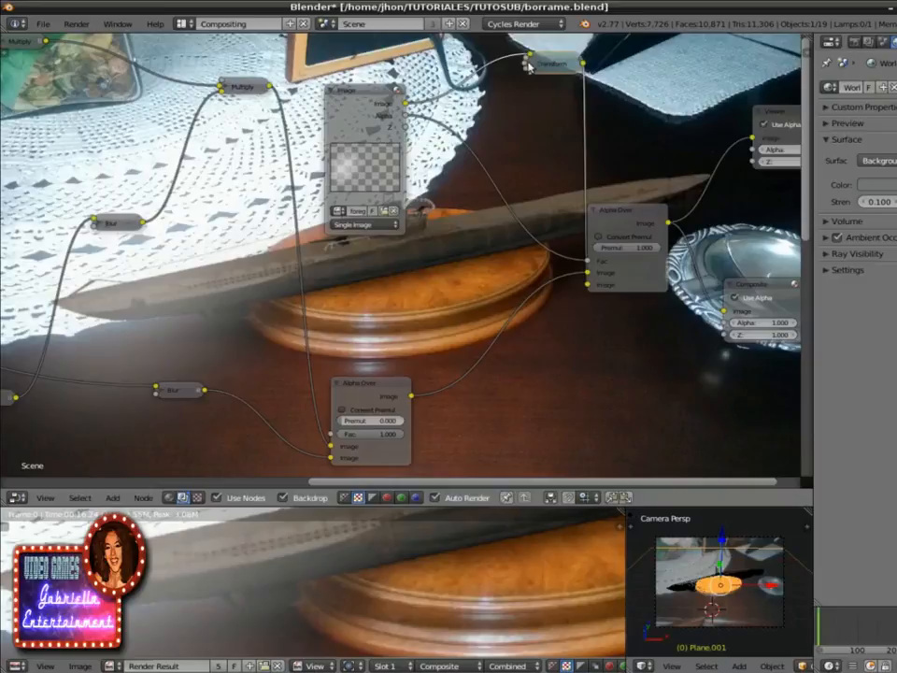
click(594, 210)
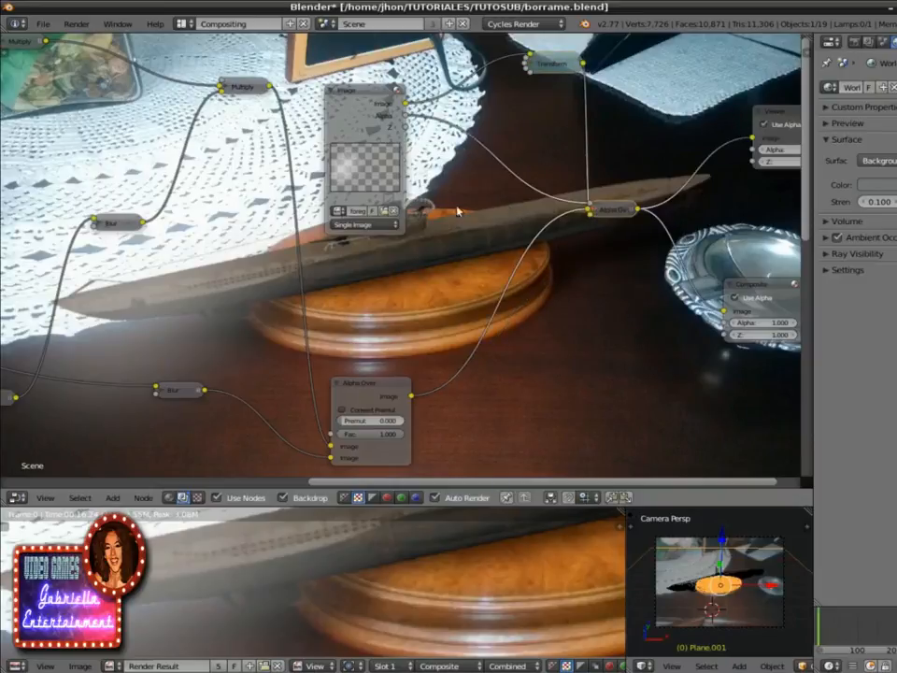
click(331, 91)
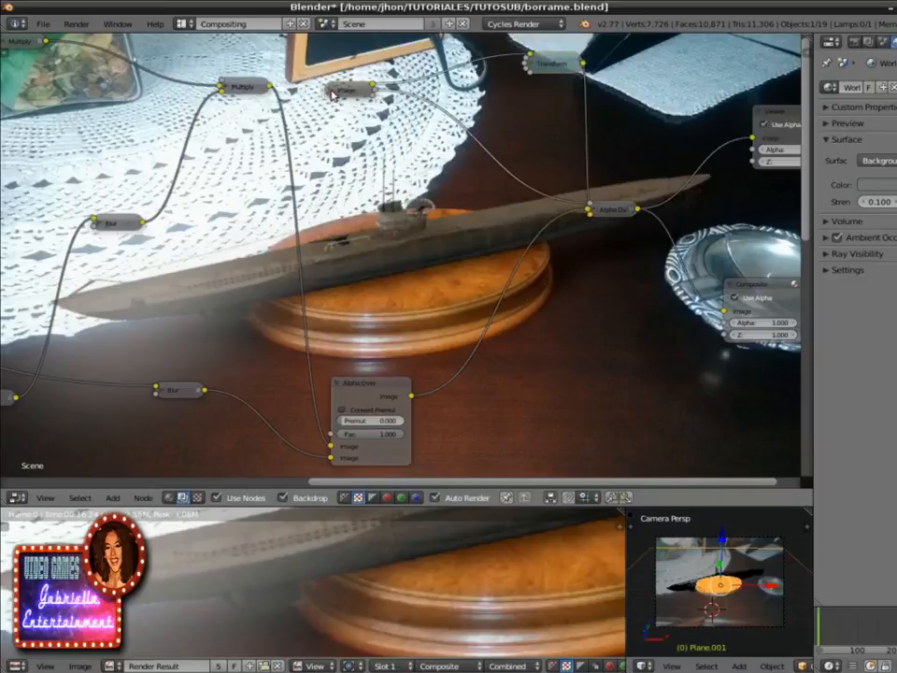
click(338, 383)
scroll(518, 320, down, 10)
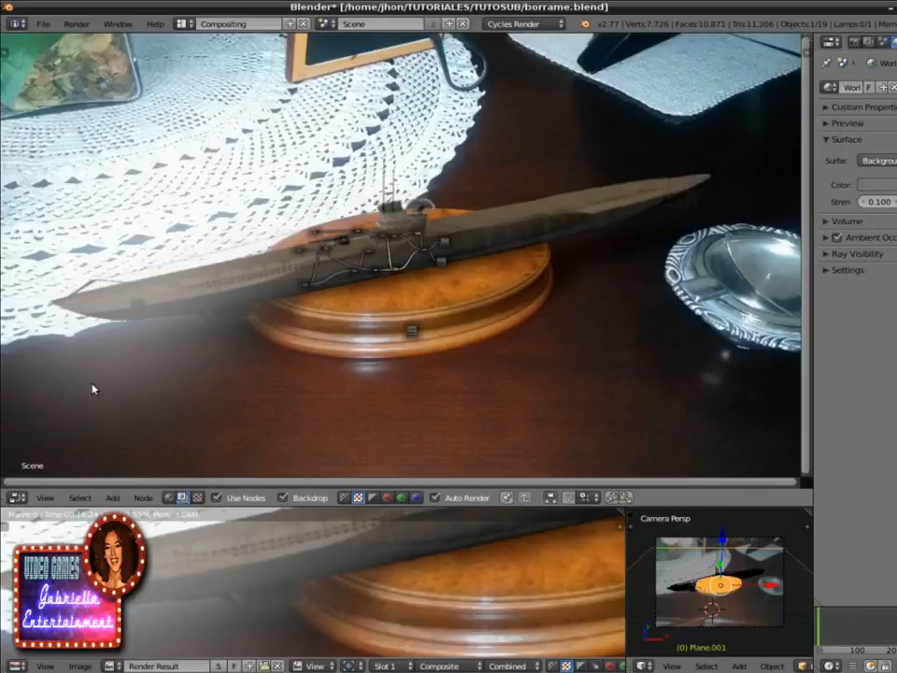
scroll(461, 340, up, 8)
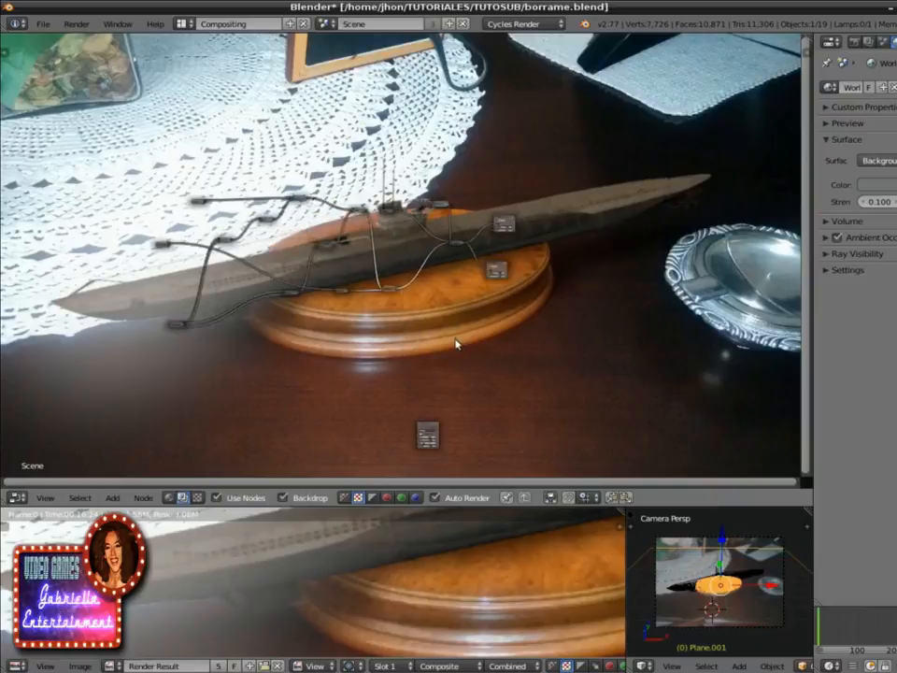
scroll(536, 373, up, 4)
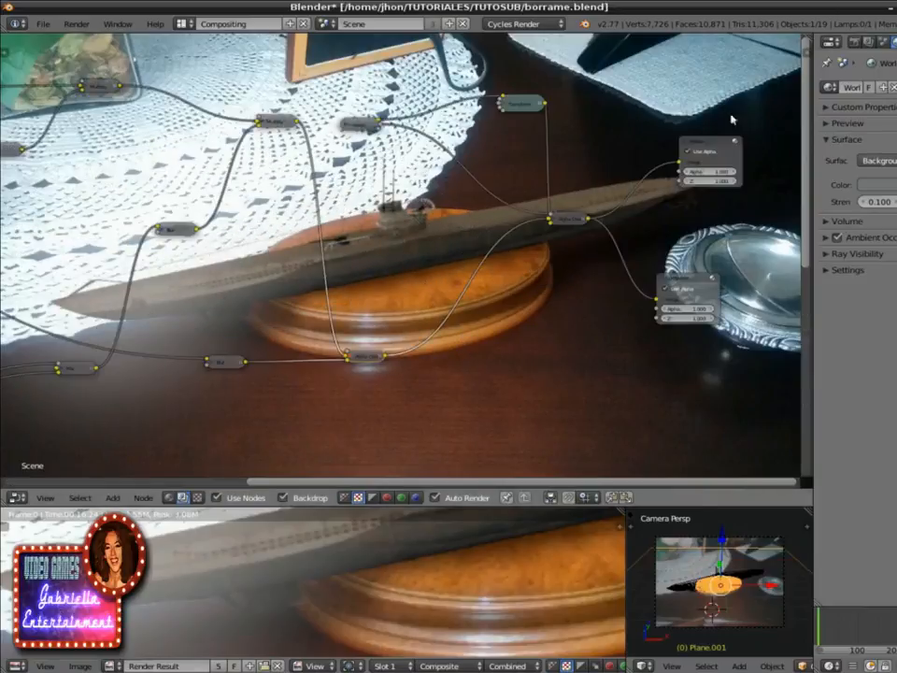
Step: Set the Cycles render samples to 128 in the scene's sampling settings
click(843, 43)
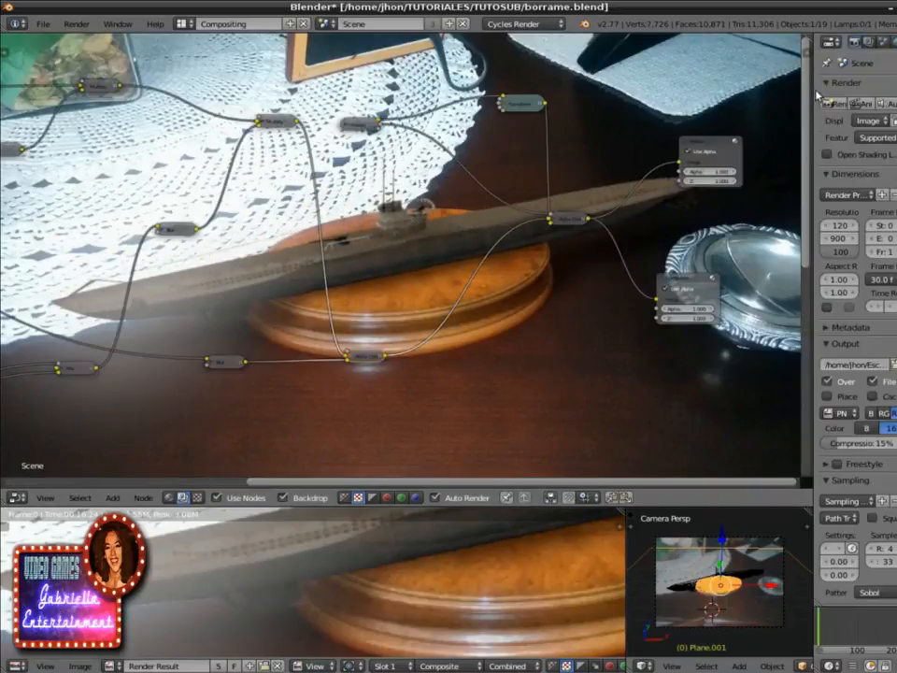
drag(814, 90, 650, 93)
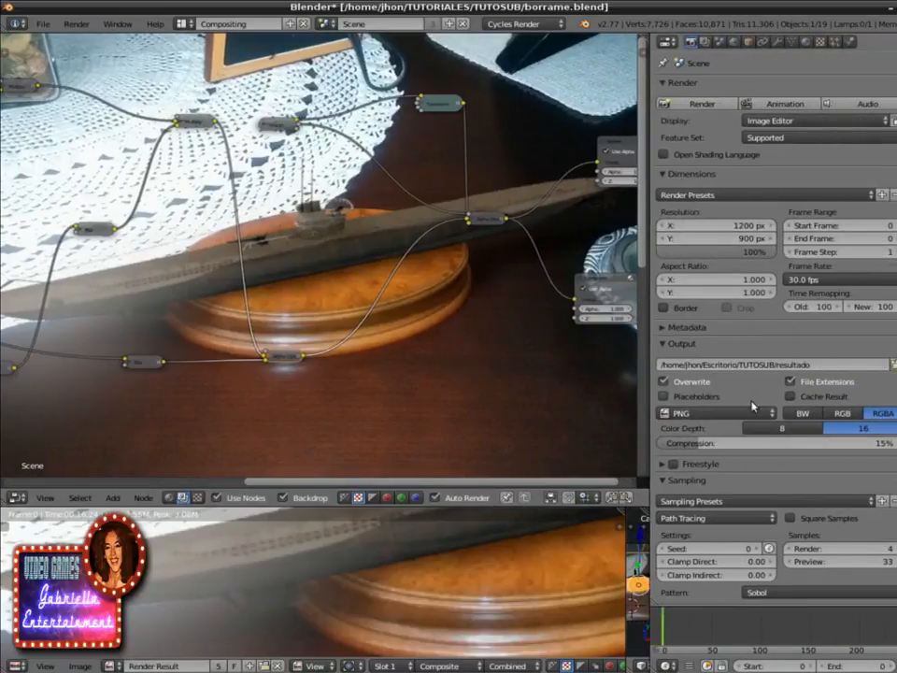
scroll(735, 464, down, 6)
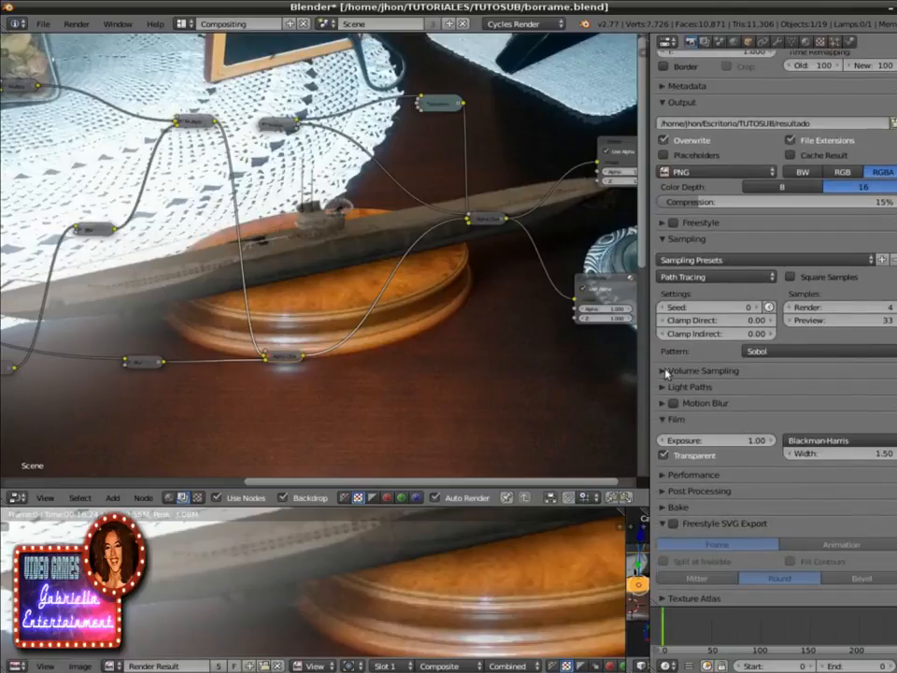
click(879, 307)
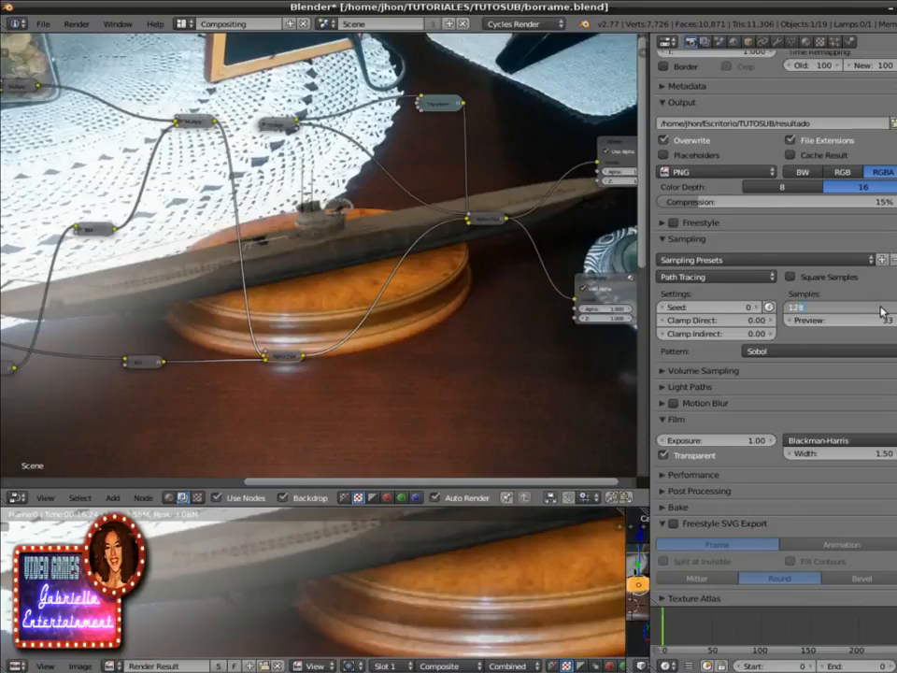
key(Return)
Step: Render the scene and enlarge the image editor and camera view to follow the result
scroll(439, 358, down, 2)
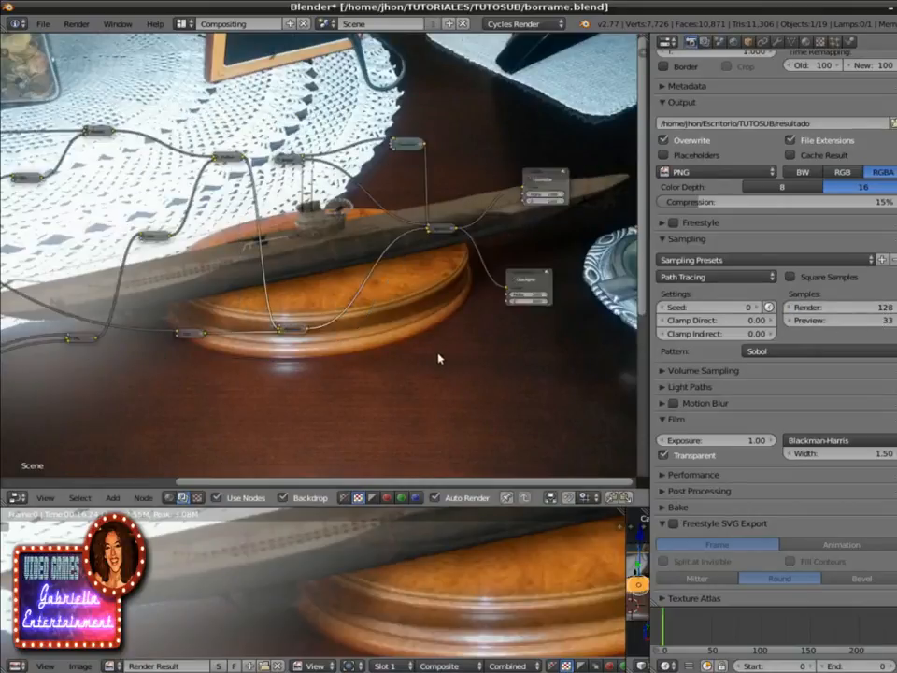
scroll(362, 367, down, 1)
scroll(395, 367, up, 3)
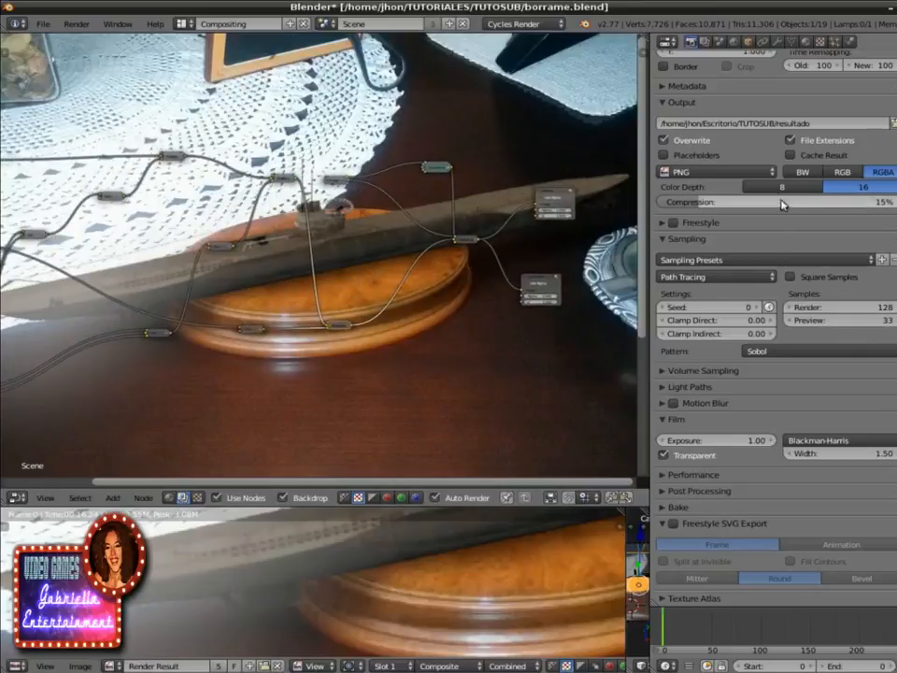
scroll(783, 205, up, 6)
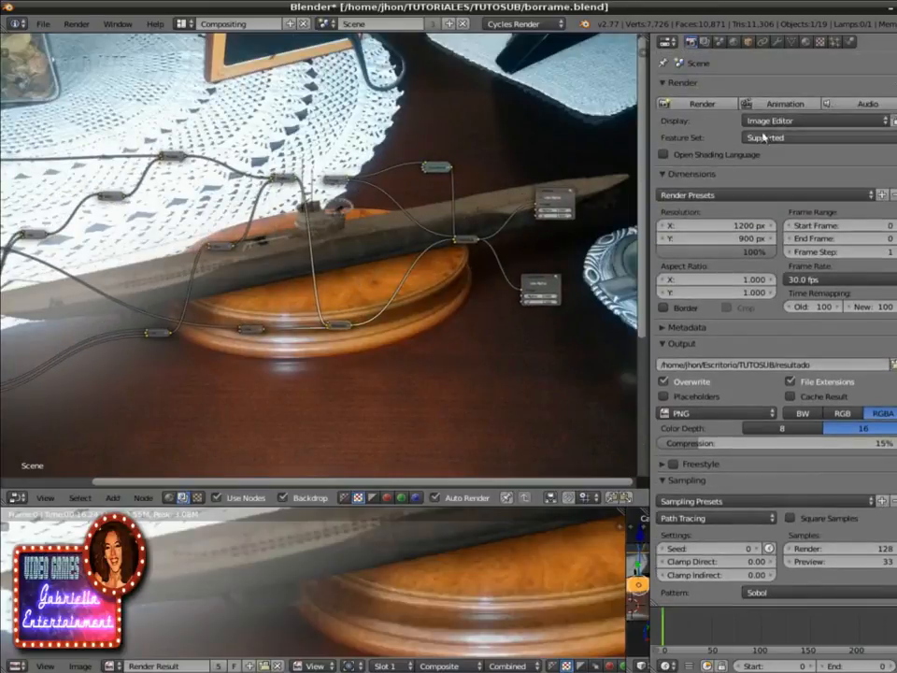
click(705, 110)
drag(451, 496, 452, 270)
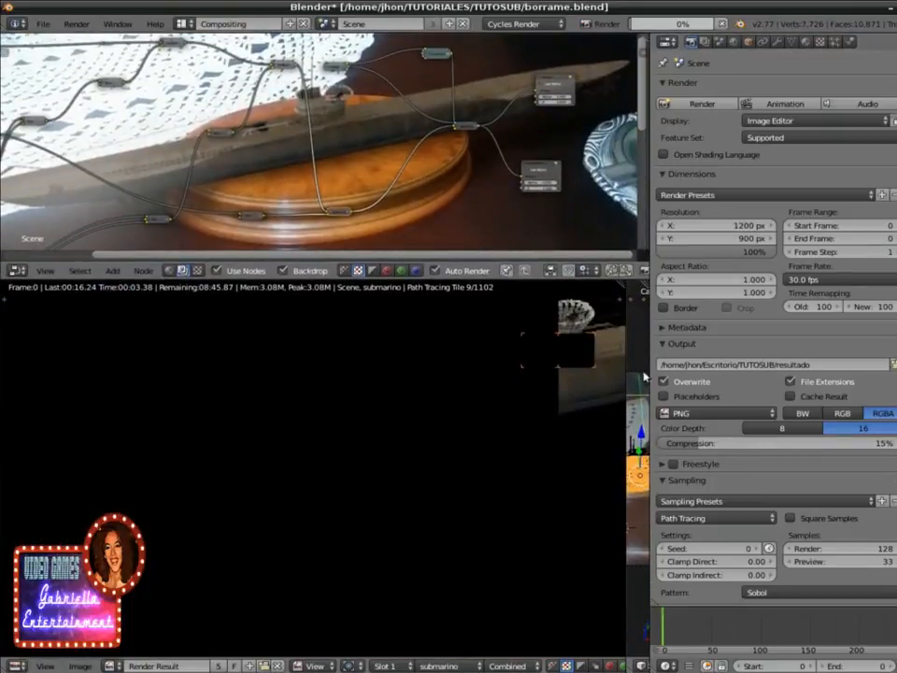
drag(650, 378, 796, 387)
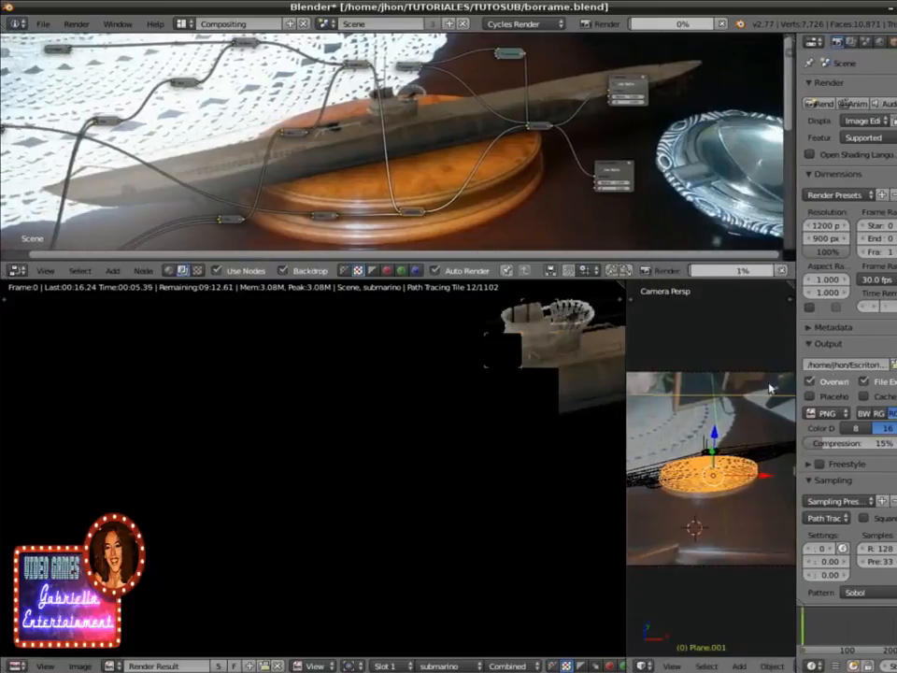
scroll(360, 485, down, 4)
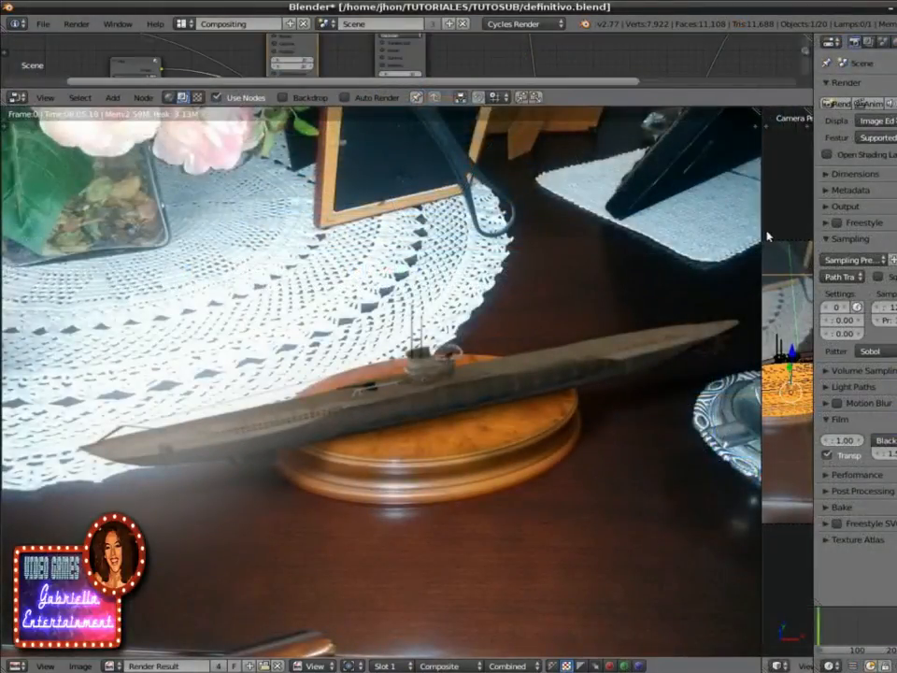
Step: Enlarge the render view in definitivo.blend to examine the final composite, then restore space to the node editor
drag(762, 233, 790, 233)
drag(589, 105, 590, 81)
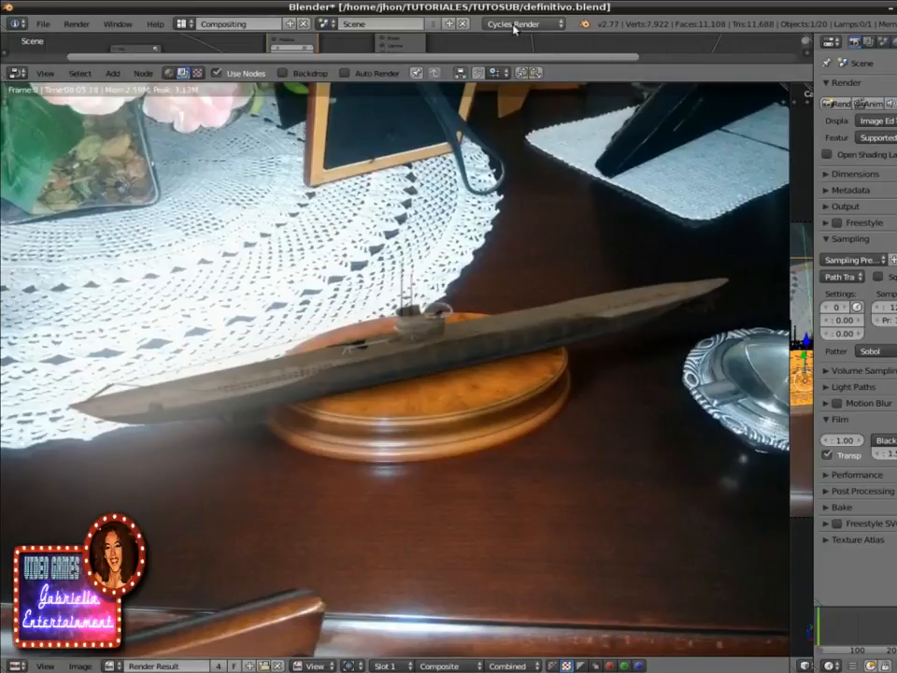
drag(536, 64, 565, 382)
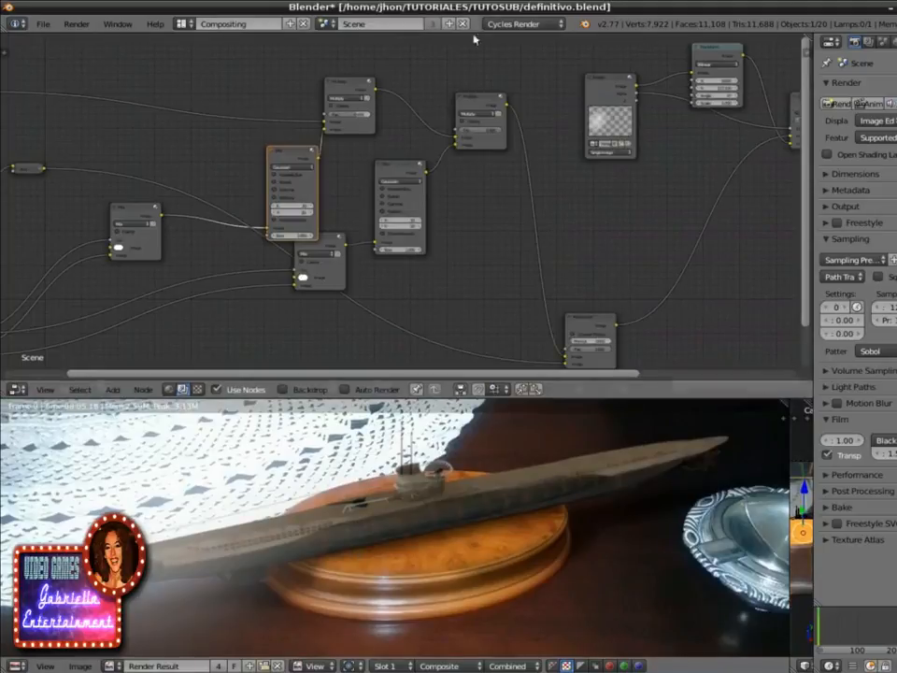
Step: Switch the render engine from Cycles Render to Blender Render
click(512, 24)
click(495, 41)
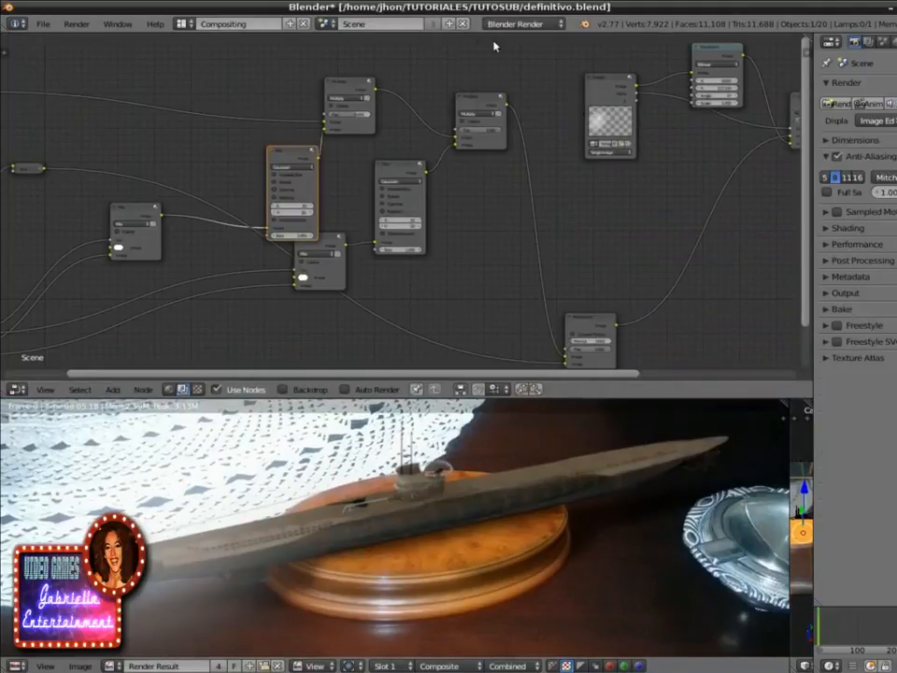
scroll(522, 236, down, 3)
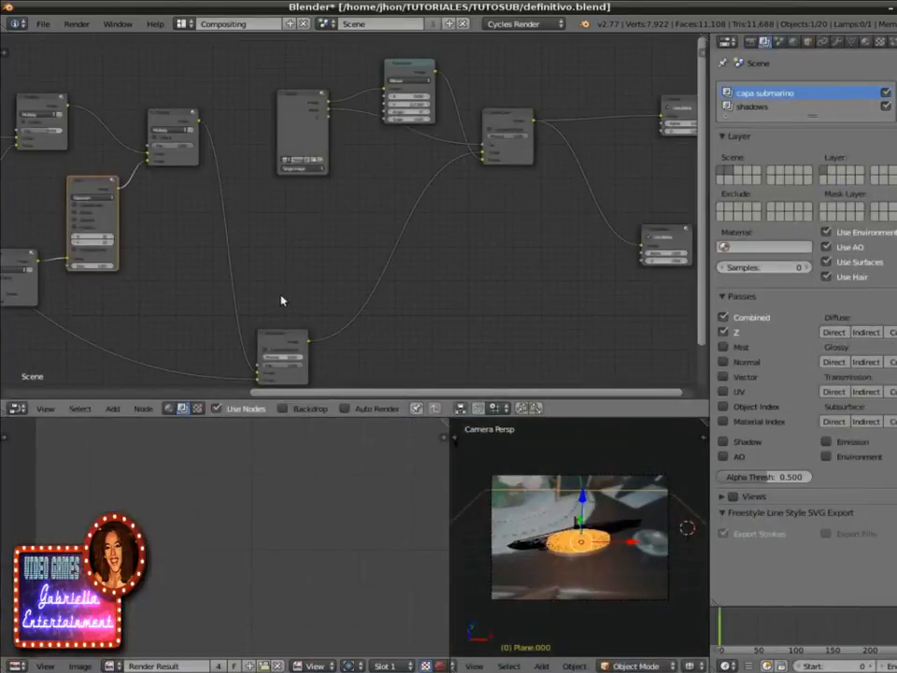
middle_drag(124, 270, 411, 266)
click(509, 23)
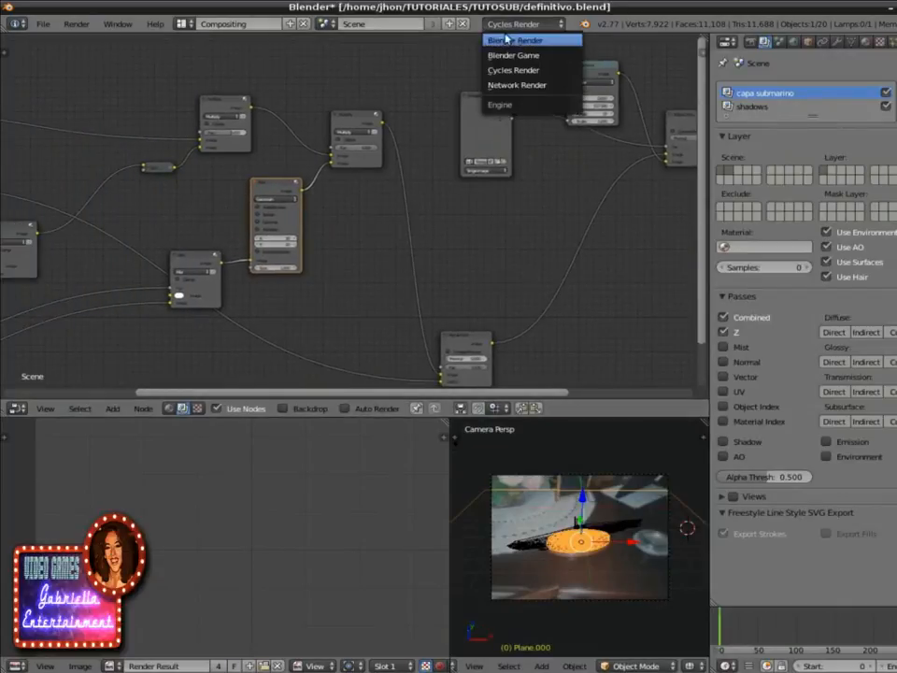
click(508, 42)
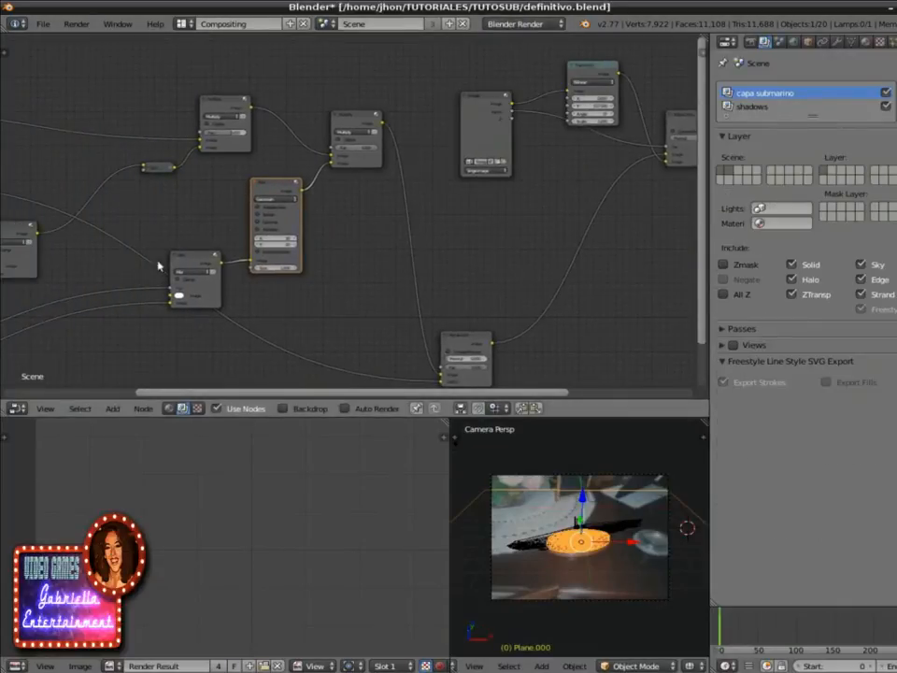
Step: Delete all nodes from the scene's compositing tree
scroll(159, 267, down, 5)
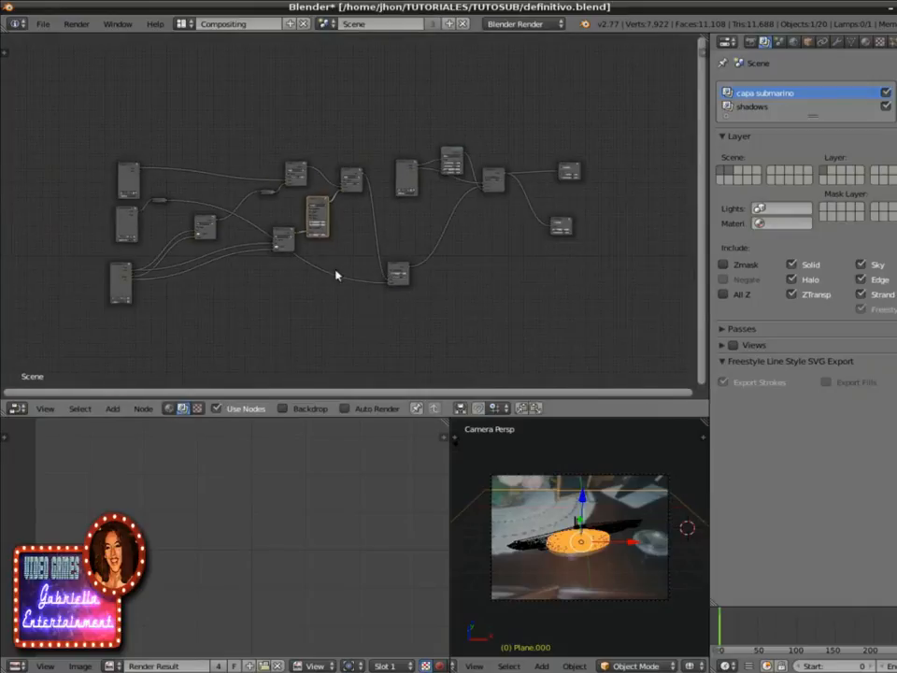
key(a)
key(a)
key(x)
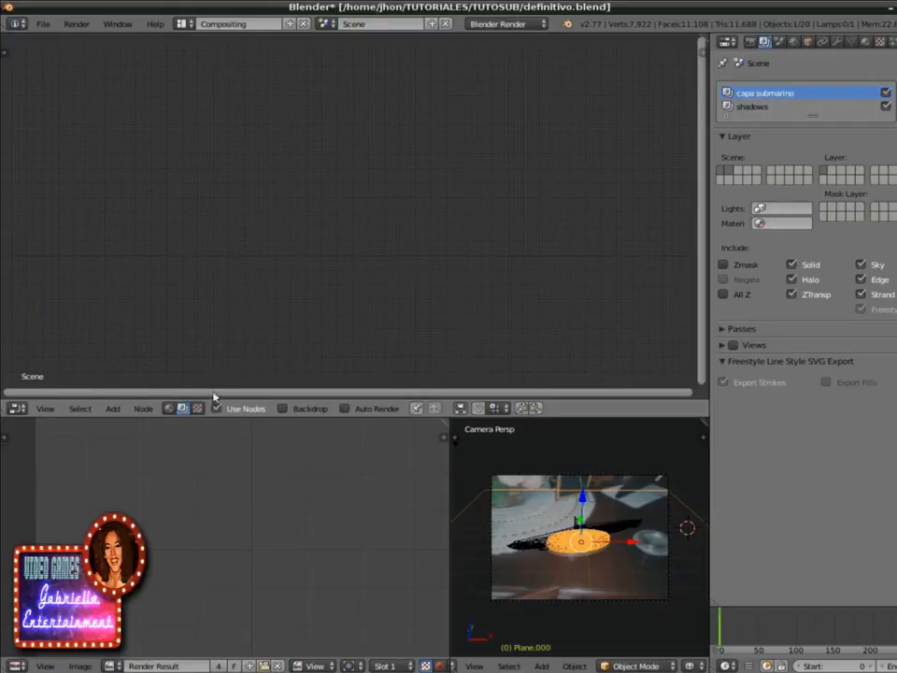
Step: Show the floor material's shader nodes and delete all of them
click(168, 409)
scroll(275, 235, up, 3)
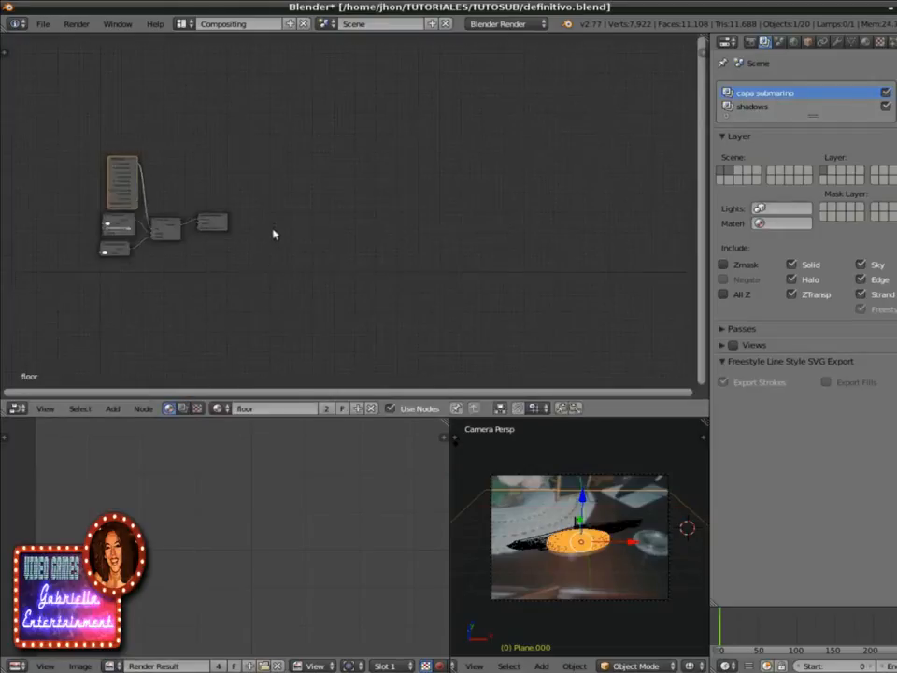
middle_drag(236, 265, 464, 270)
scroll(466, 285, up, 1)
scroll(467, 285, up, 2)
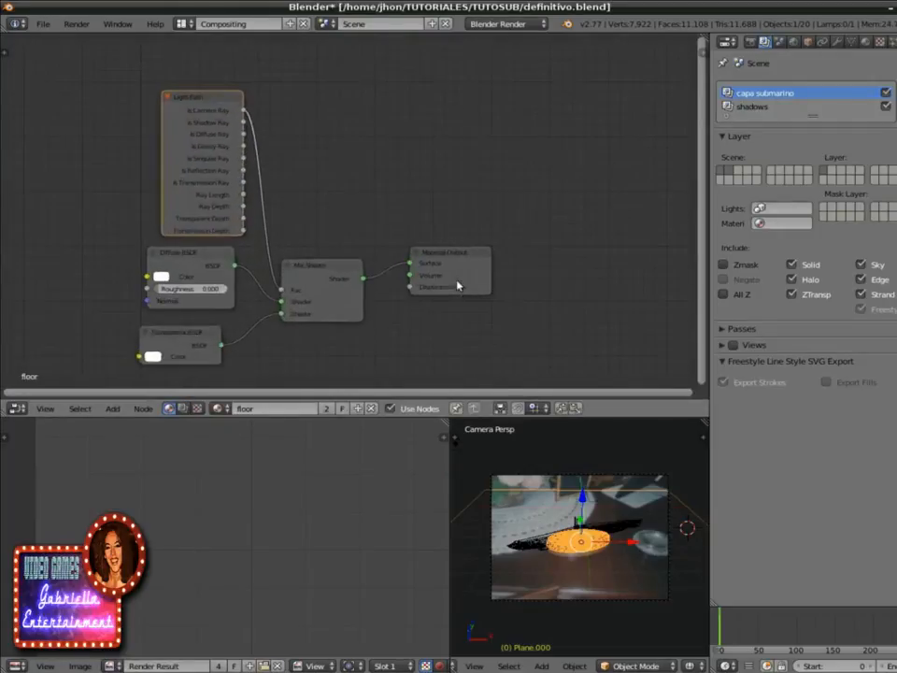
middle_drag(356, 212, 416, 186)
key(a)
key(a)
key(x)
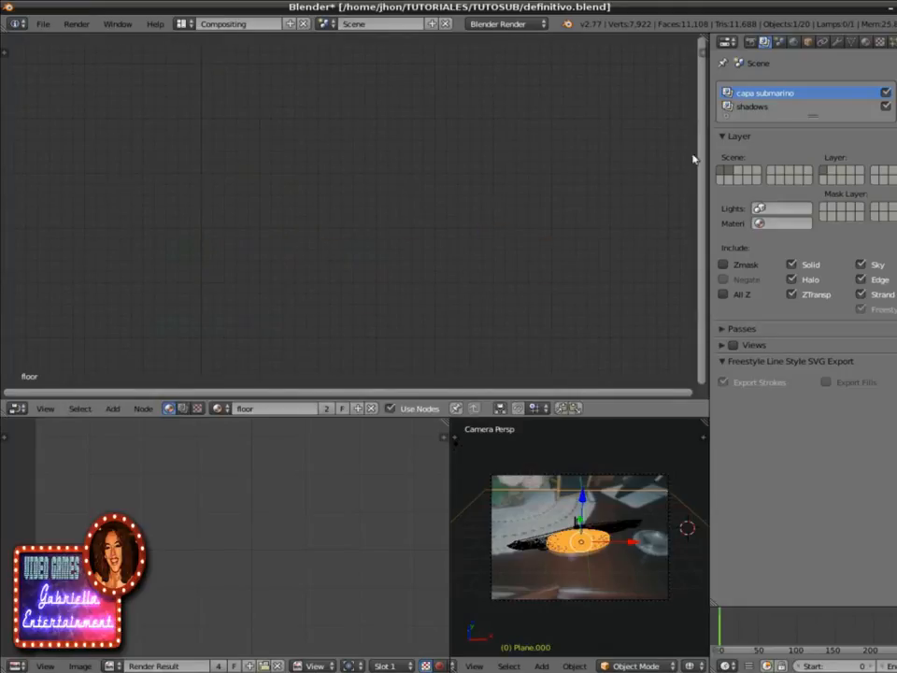
Step: Remove the shadows render layer, then add a new render layer and remove it again
click(755, 107)
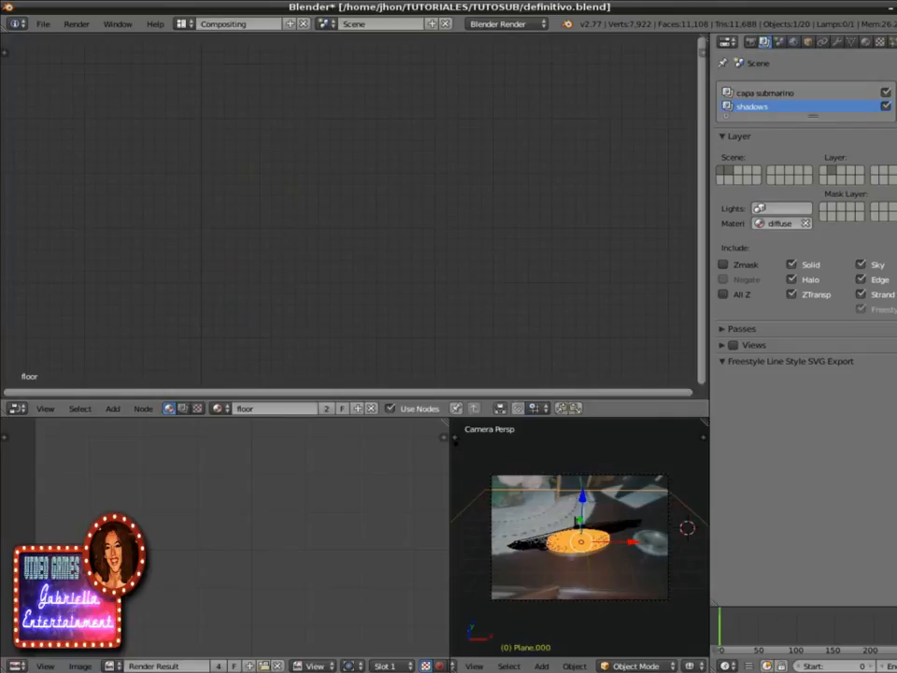
click(894, 106)
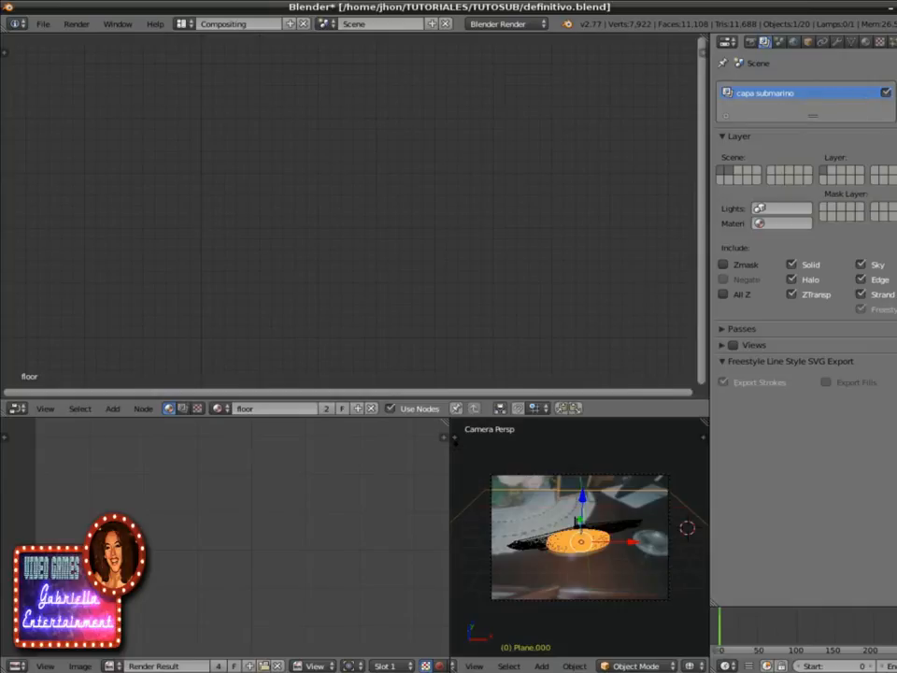
click(895, 92)
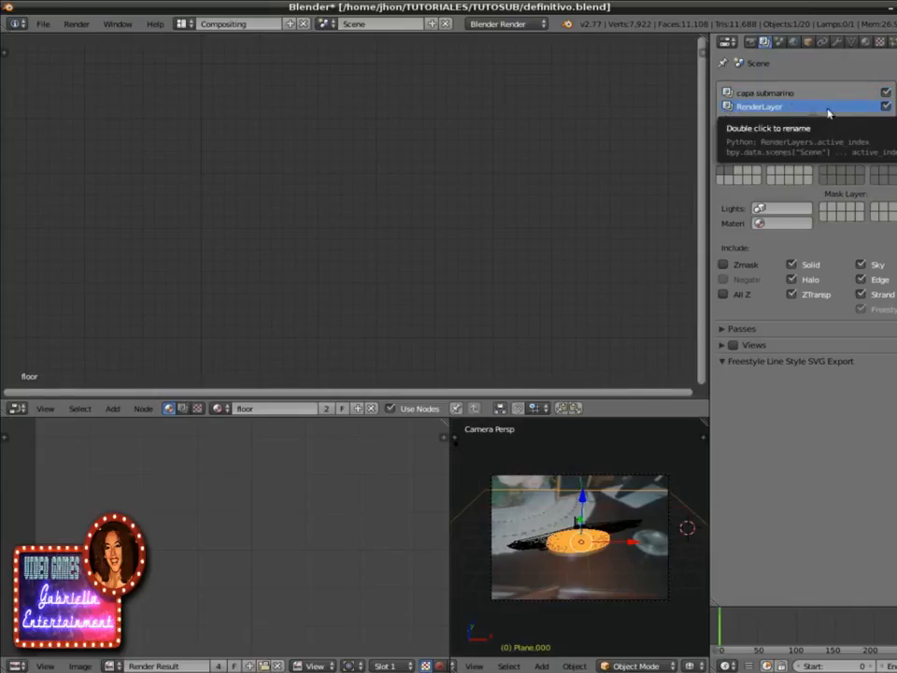
click(895, 105)
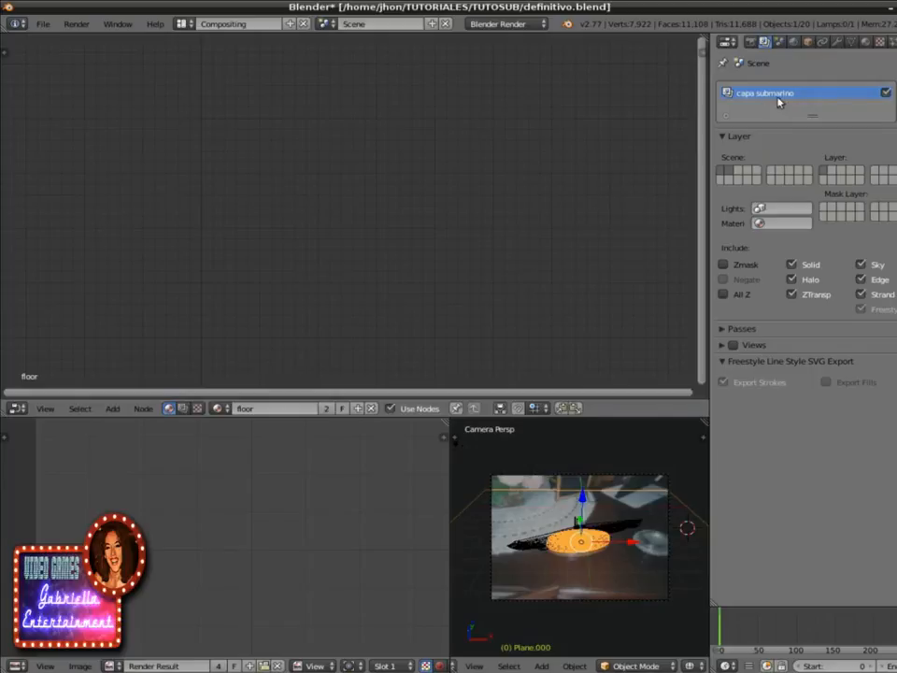
click(781, 43)
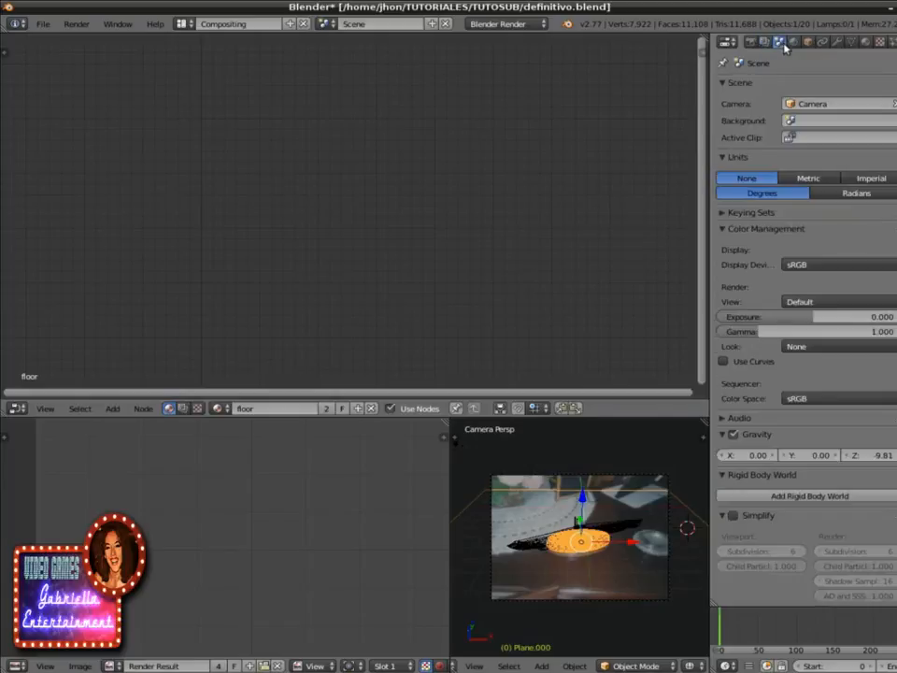
click(792, 42)
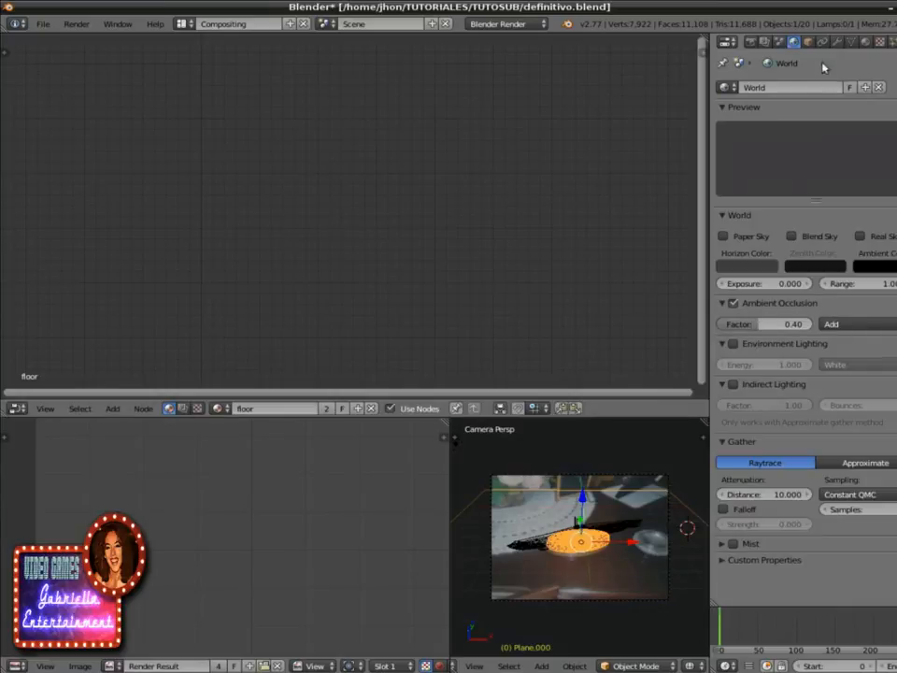
click(752, 43)
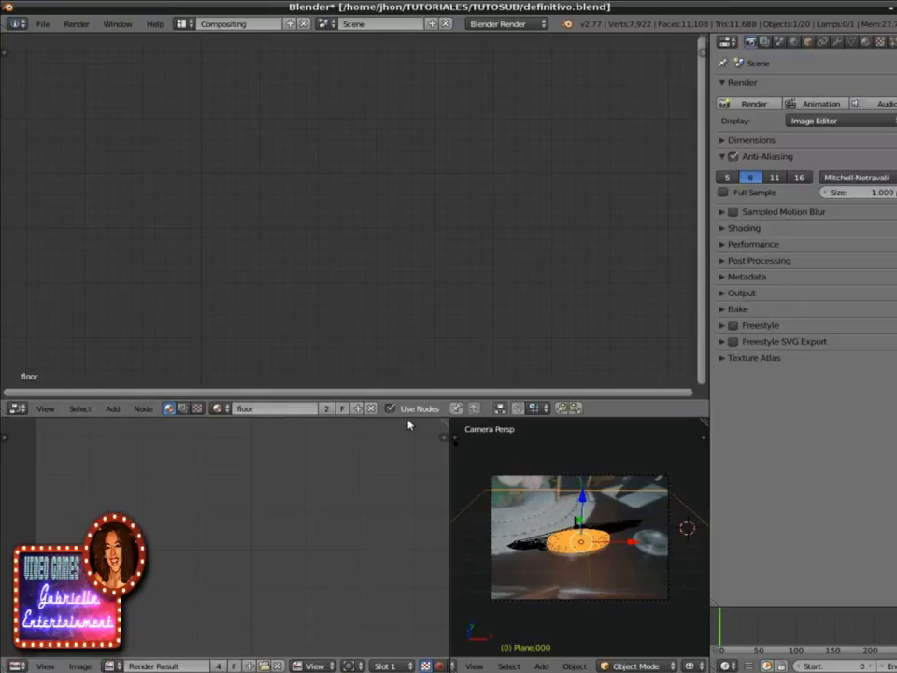
Step: Switch to the Default screen layout and turn the Render Result image editor into a 3D view showing the submarine scene
click(182, 23)
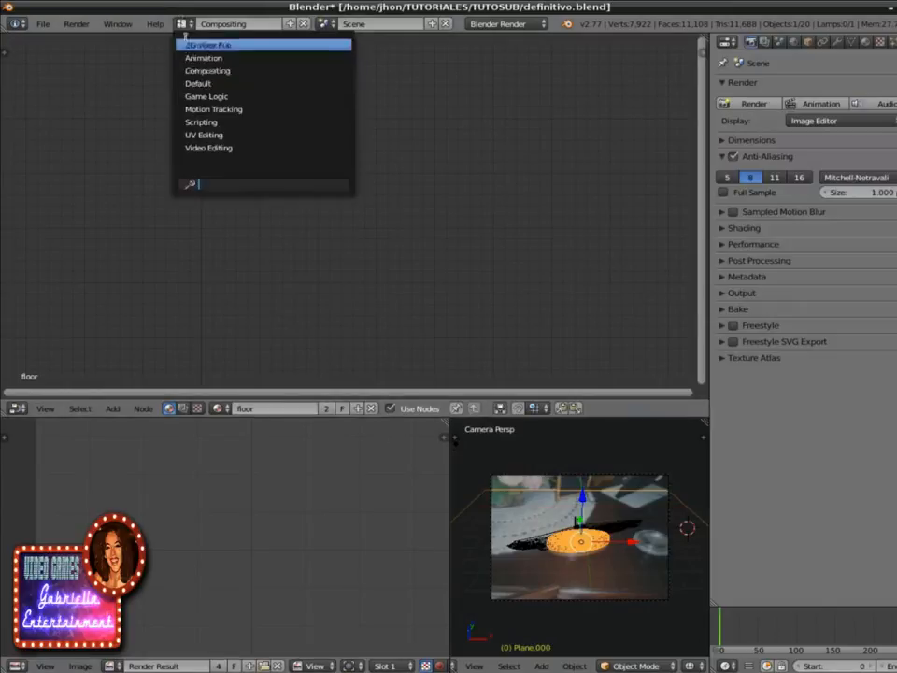
click(198, 84)
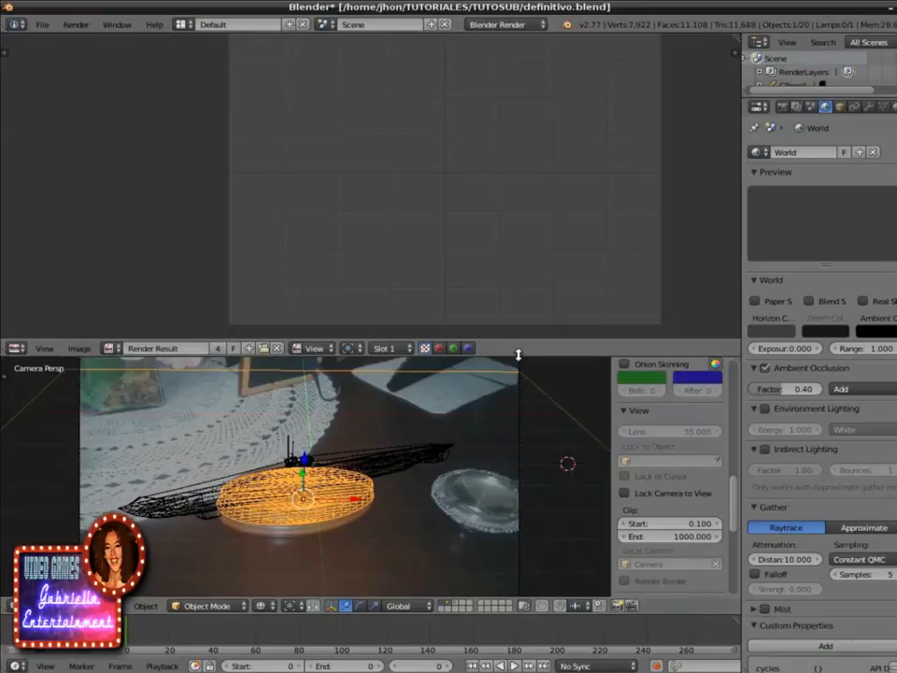
drag(517, 361, 529, 317)
click(16, 311)
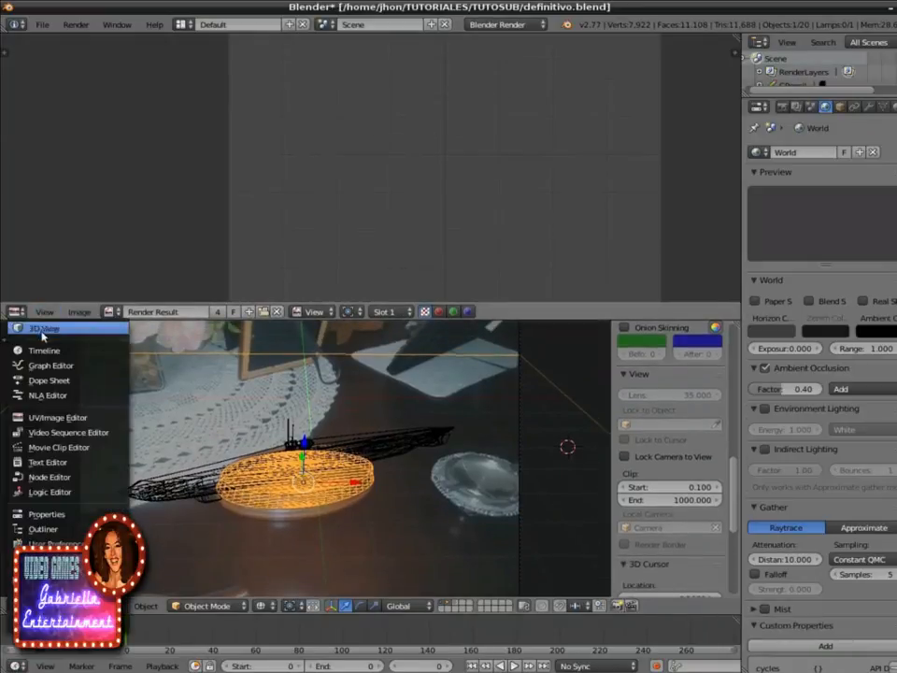
click(50, 330)
middle_drag(485, 253, 458, 195)
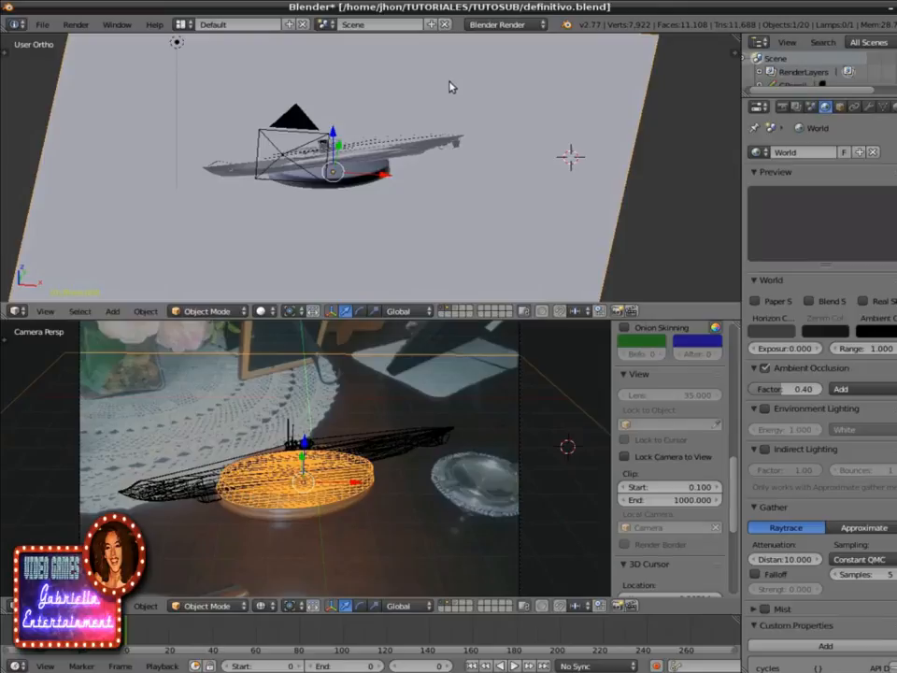
mouse_move(196, 247)
middle_down()
mouse_move(266, 248)
mouse_move(256, 230)
mouse_move(195, 239)
middle_up()
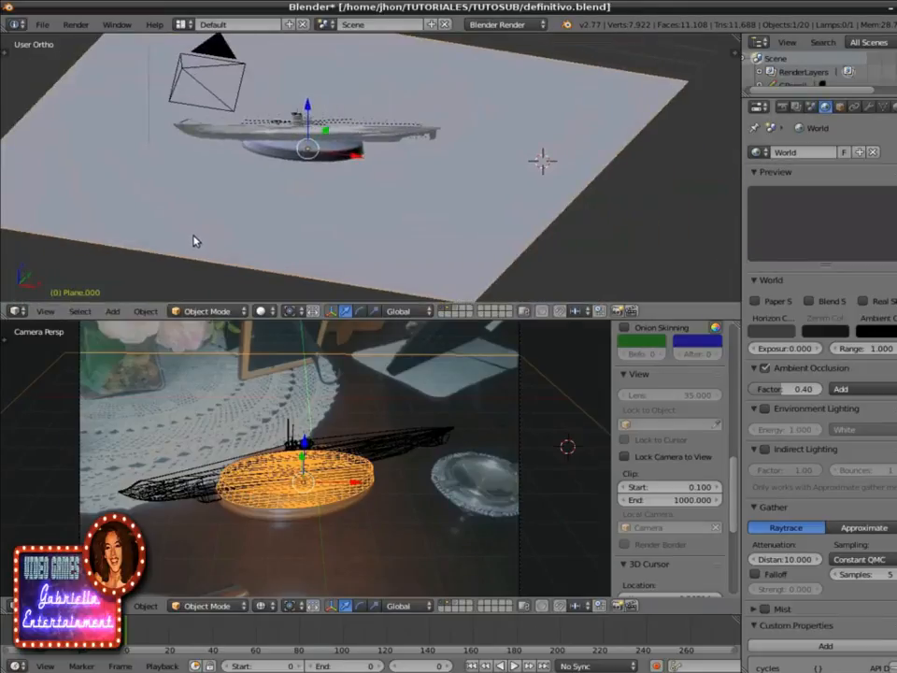
Step: Choose Blender Render as the render engine
click(509, 24)
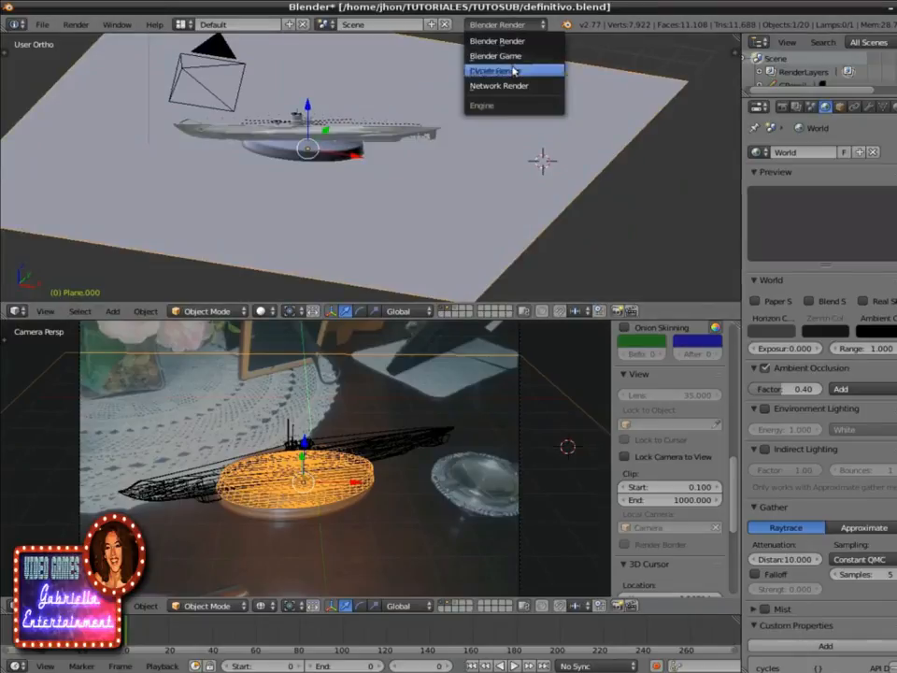
click(510, 41)
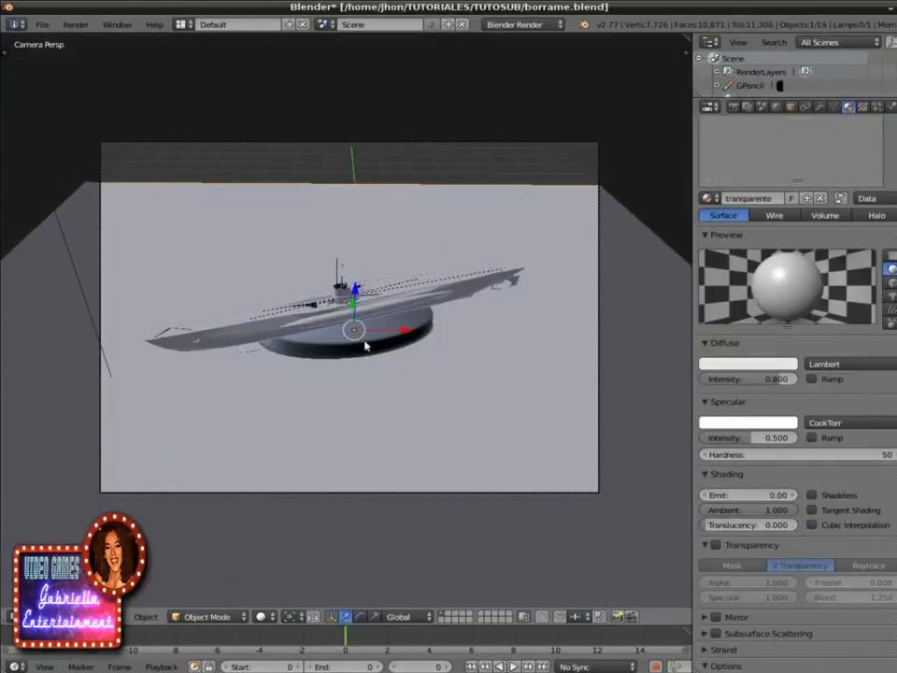
Step: Replace the floor plane's material with a new material named TRANSPARENTE
scroll(884, 181, up, 3)
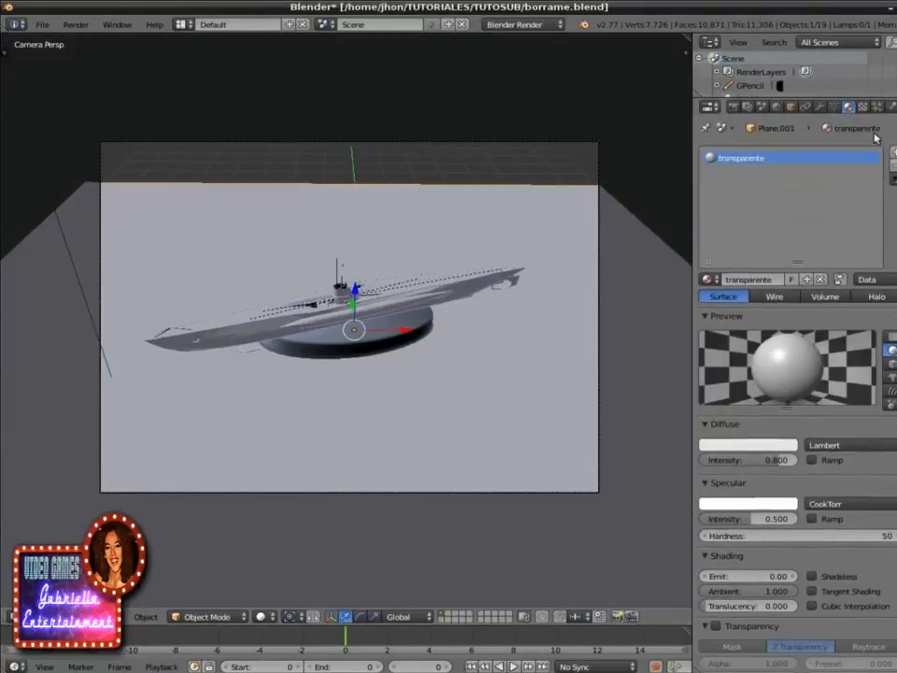
click(862, 107)
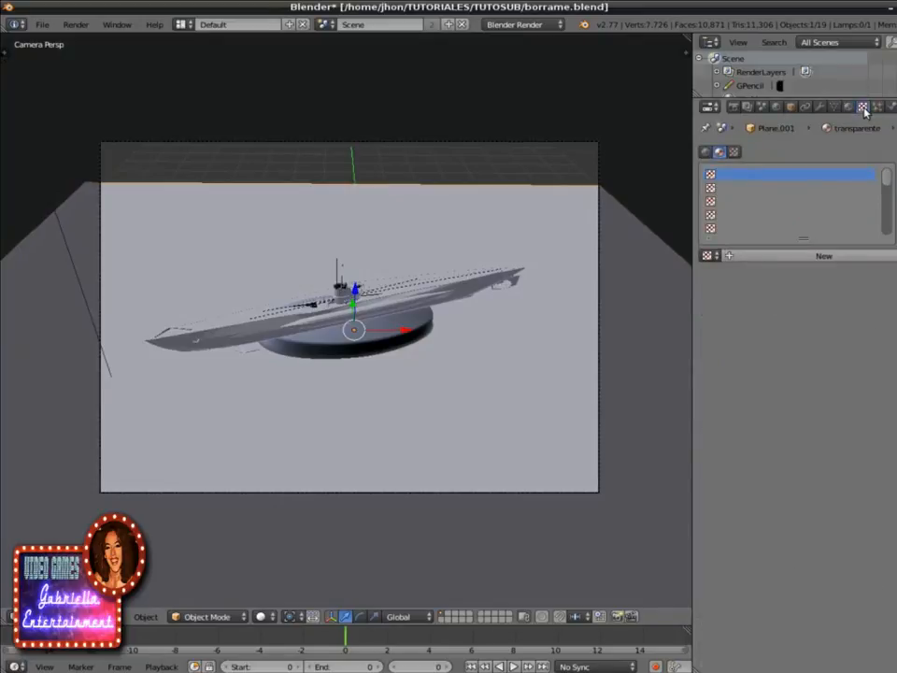
click(847, 107)
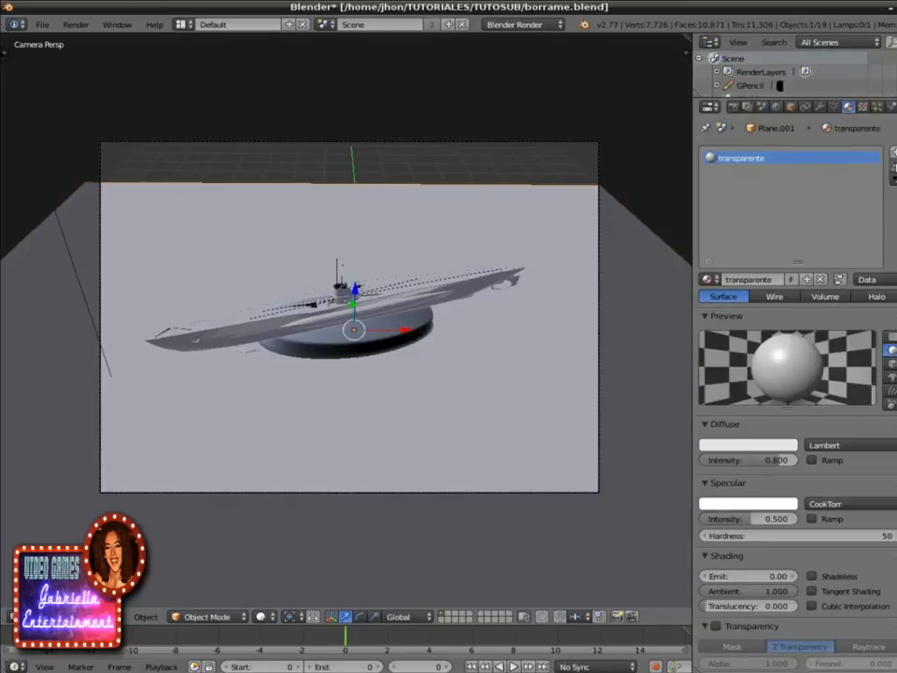
click(819, 280)
click(762, 279)
text(t)
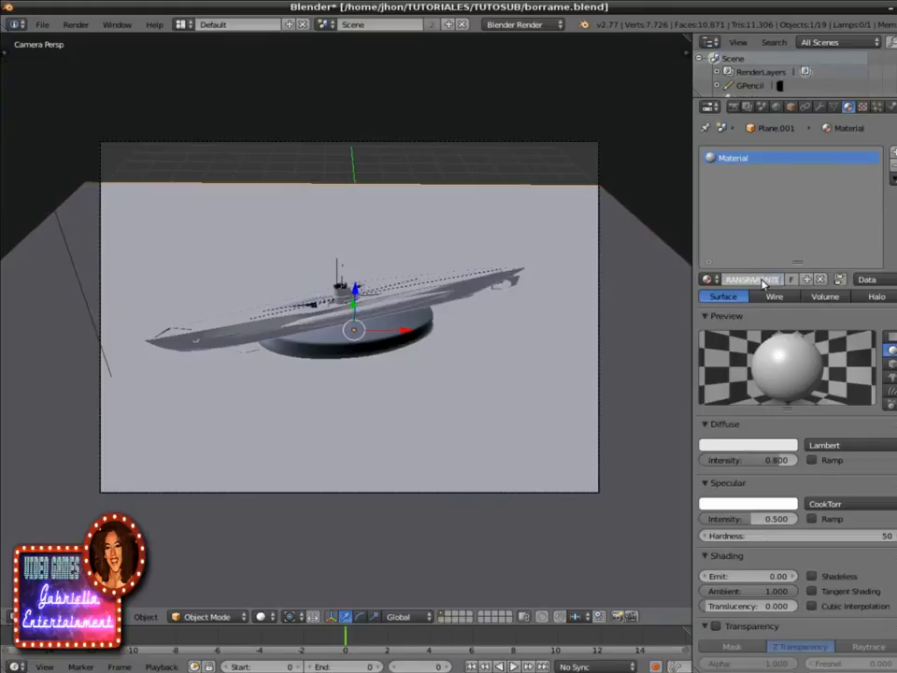
text(RANSPARENTE)
key(Return)
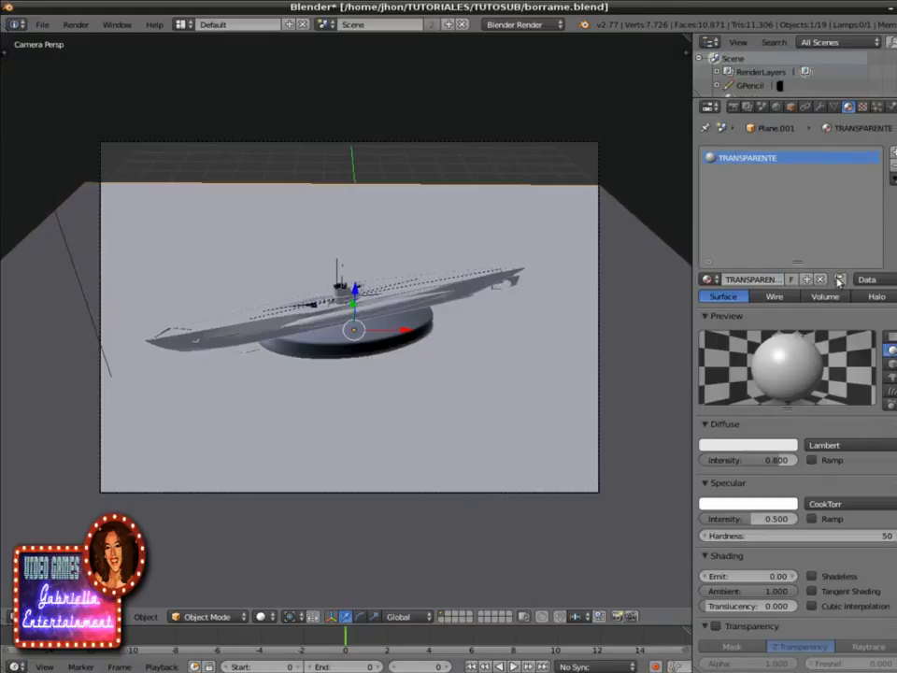
Step: Examine the TRANSPARENTE material's settings from the preview through the transparency and shadow options
scroll(842, 285, down, 5)
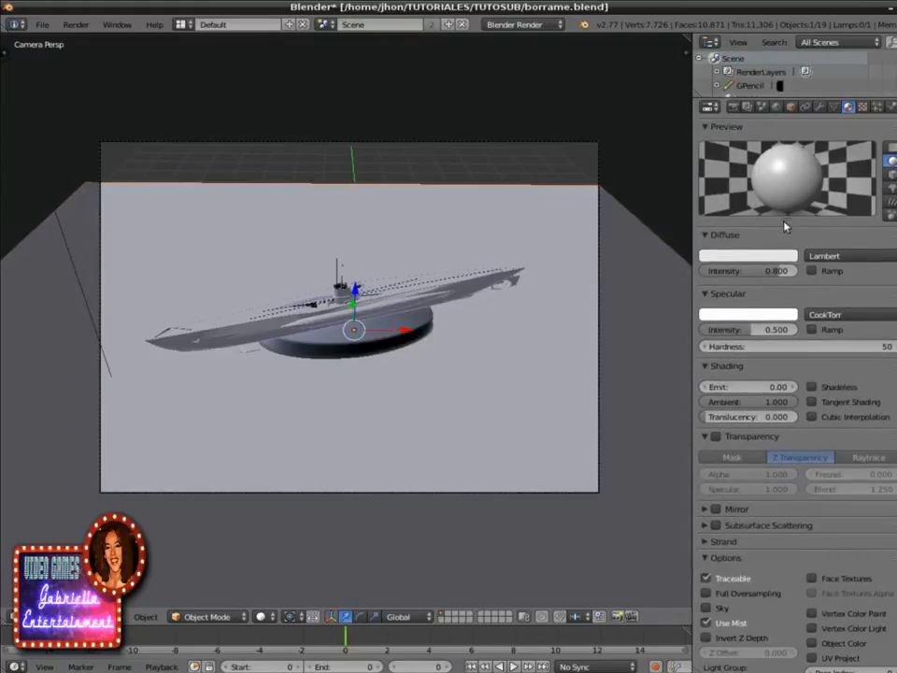
scroll(794, 215, up, 2)
scroll(800, 206, down, 1)
scroll(800, 211, up, 2)
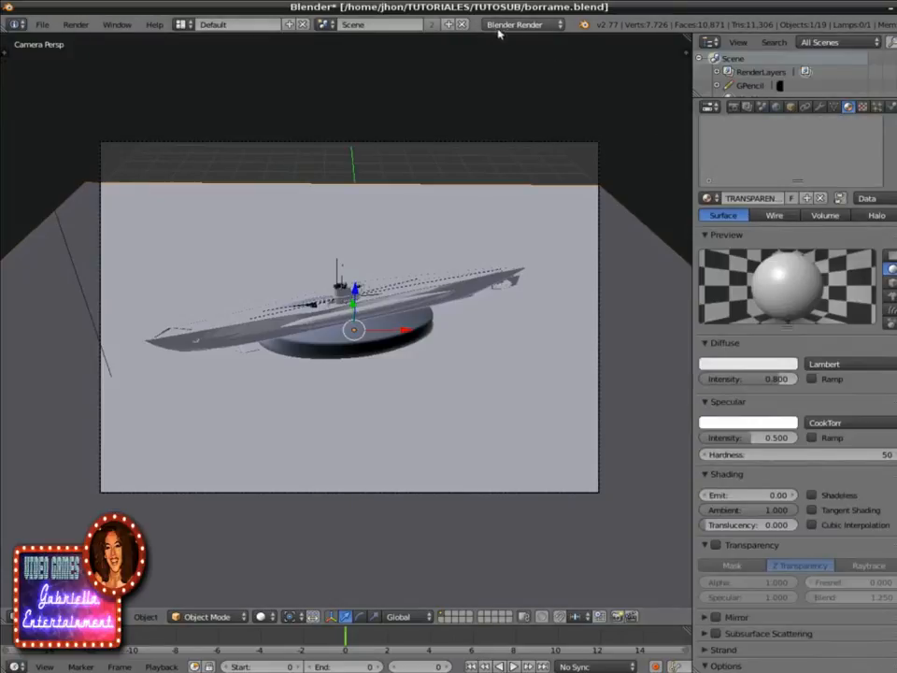
scroll(830, 496, down, 1)
scroll(830, 495, up, 3)
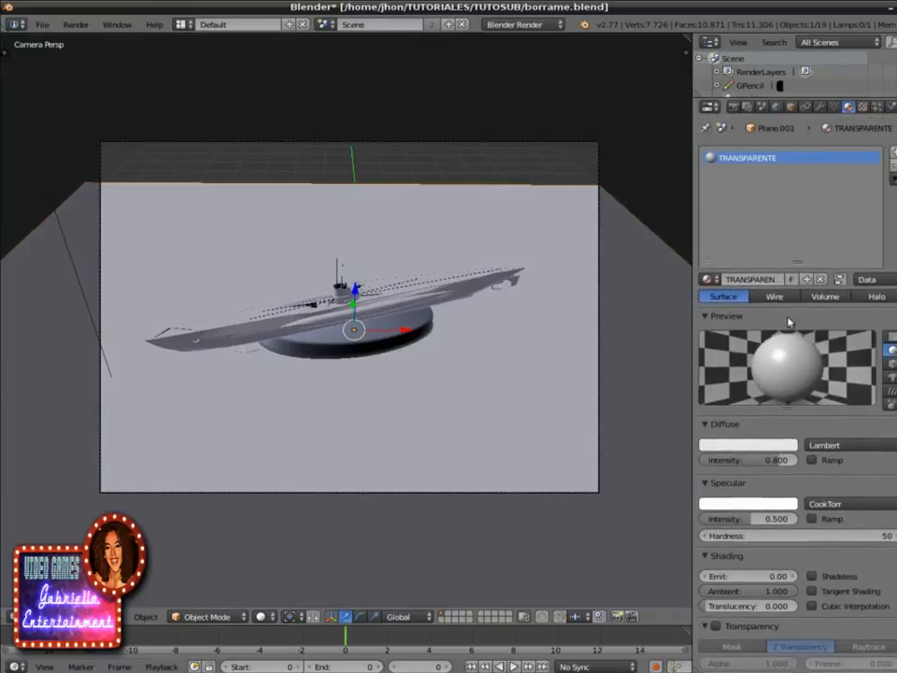
scroll(803, 363, down, 6)
scroll(801, 367, down, 1)
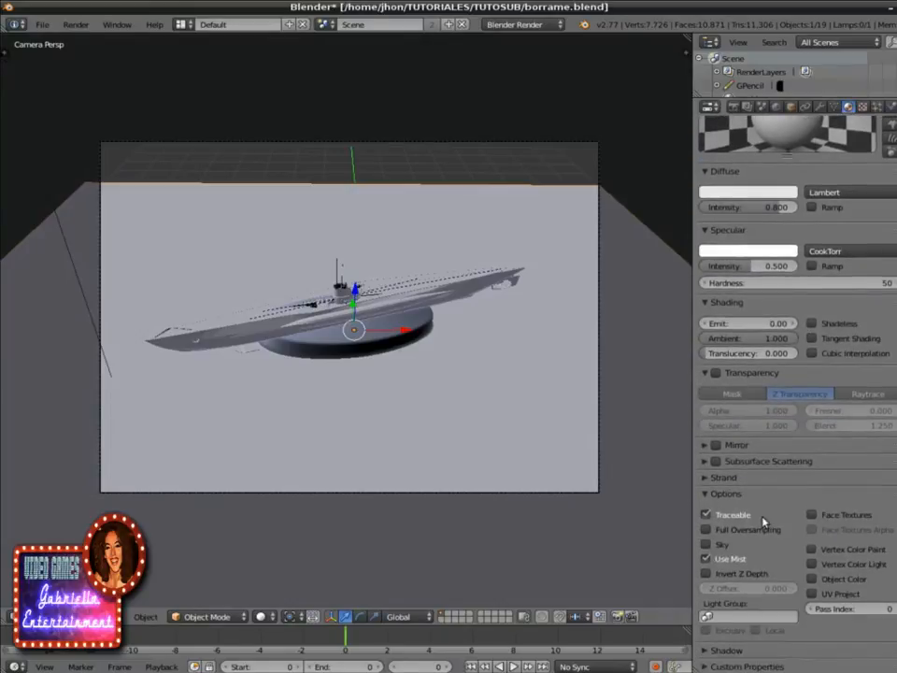
scroll(766, 439, up, 7)
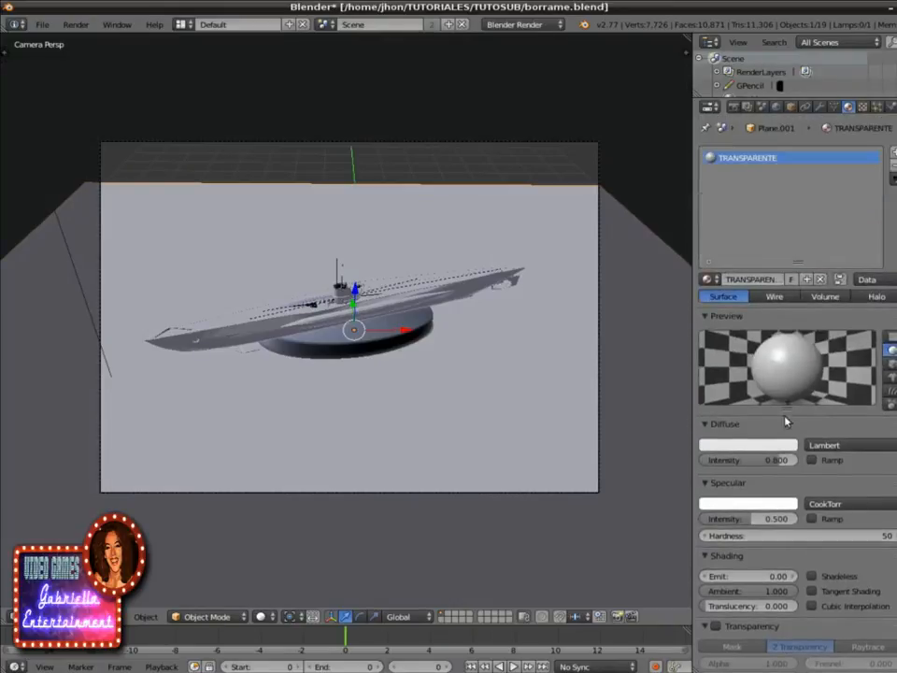
Step: Enable Shadows Only on the TRANSPARENTE material with the Shadow Only method, and render the image
scroll(795, 426, down, 7)
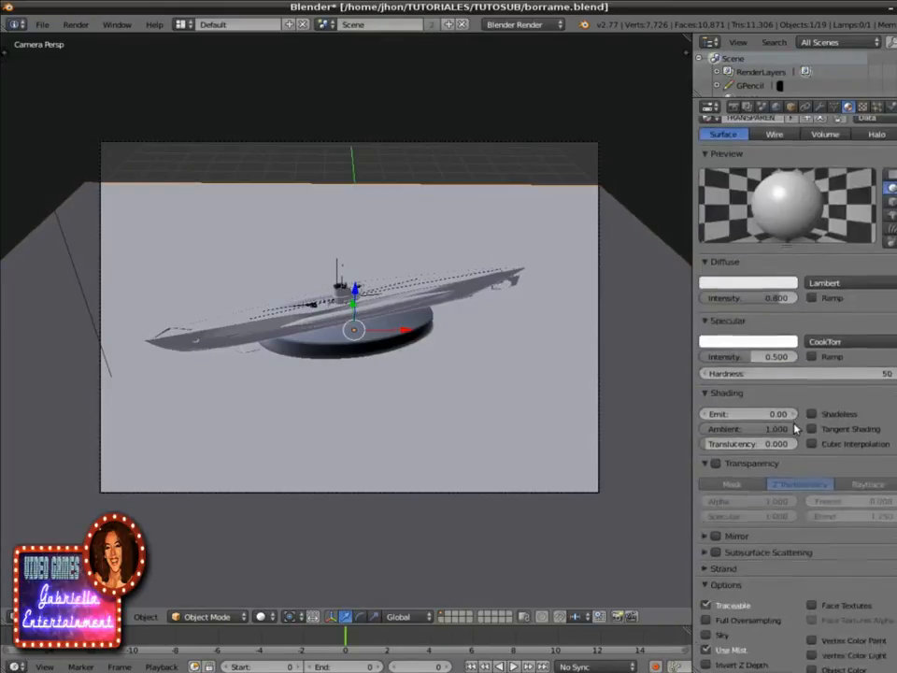
click(703, 651)
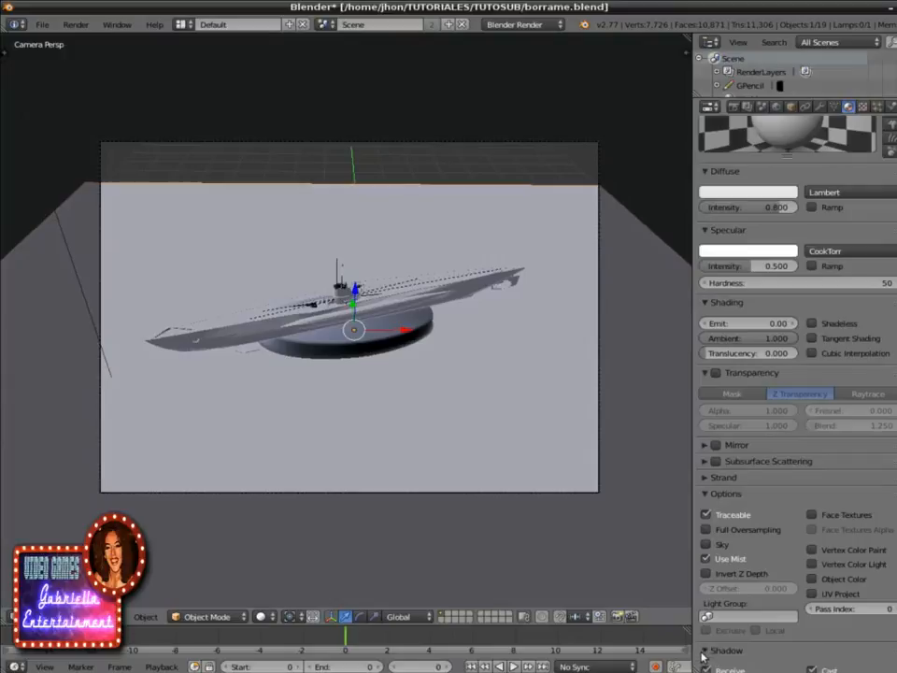
scroll(738, 623, down, 3)
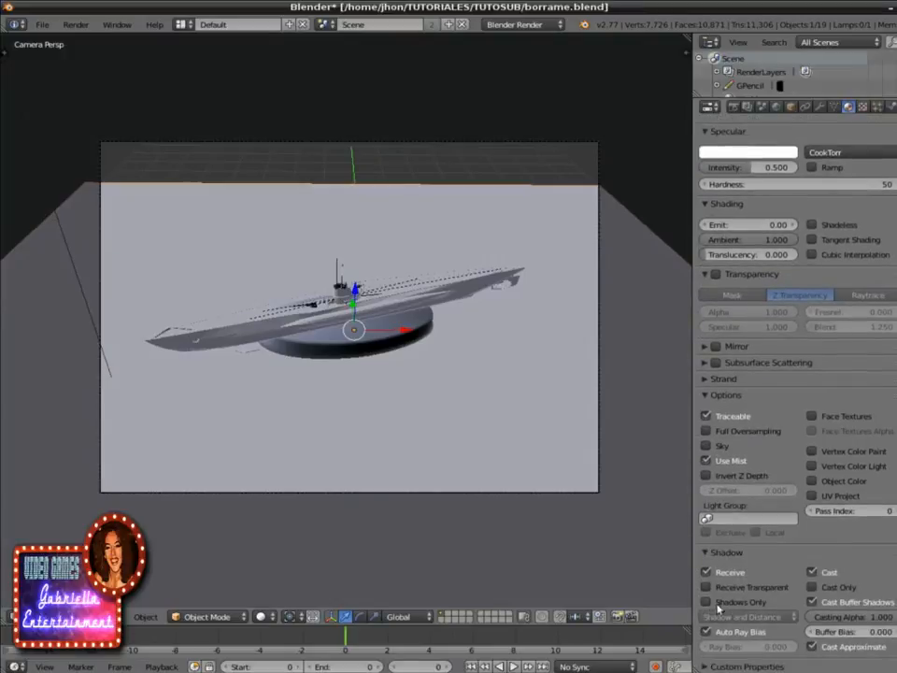
click(705, 601)
click(738, 617)
click(734, 585)
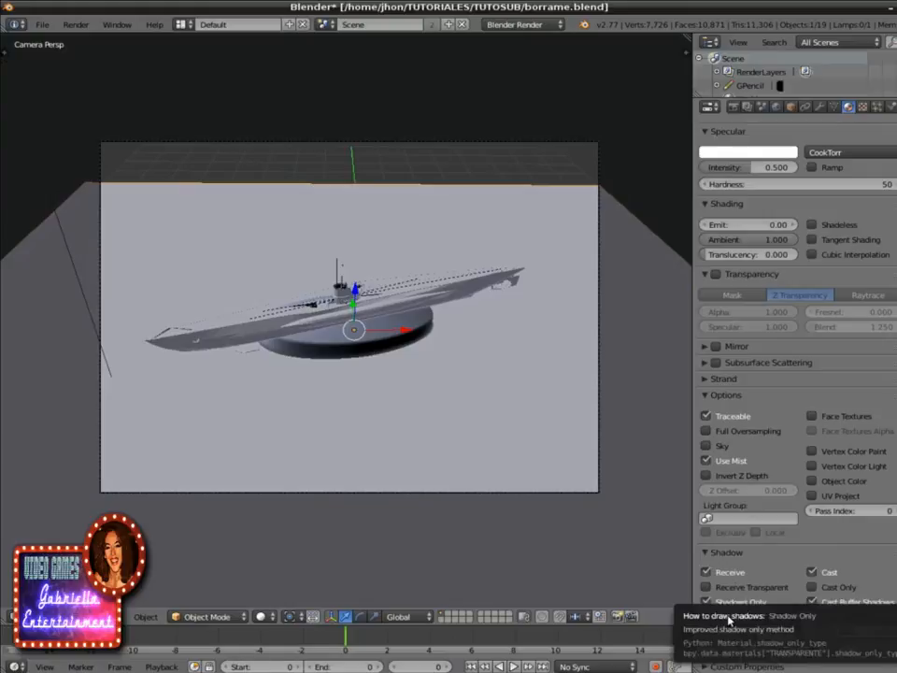
key(F12)
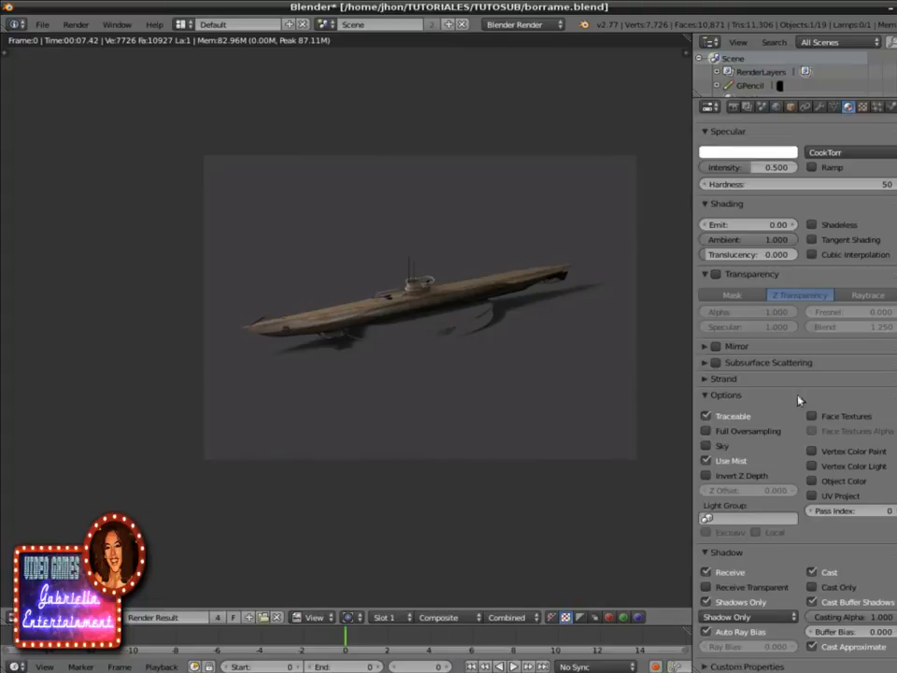
Step: Collapse the Transparency, Options, Shading and Specular settings of the TRANSPARENTE material
scroll(814, 377, up, 10)
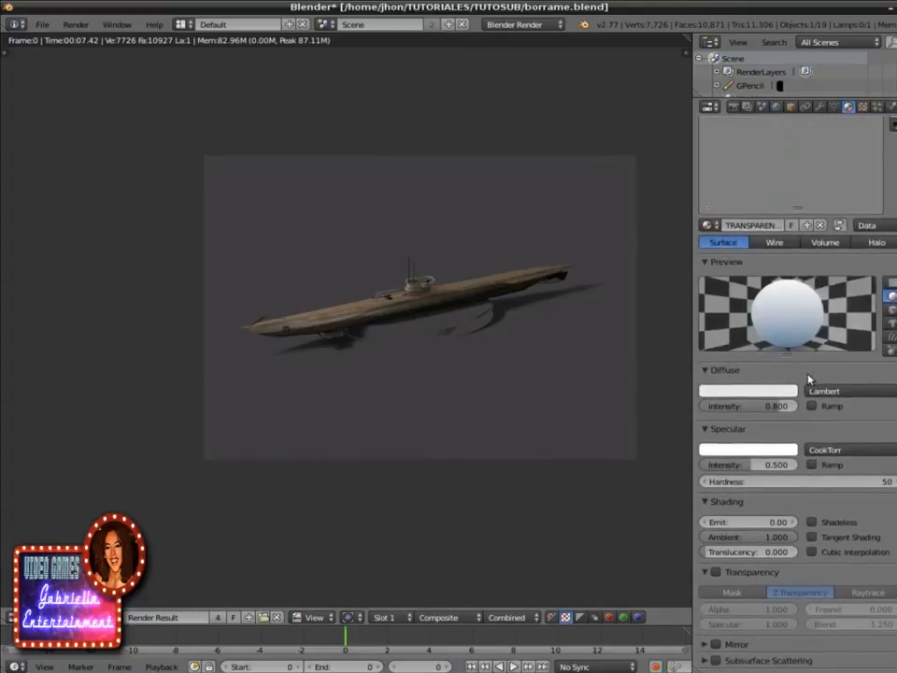
scroll(796, 322, down, 7)
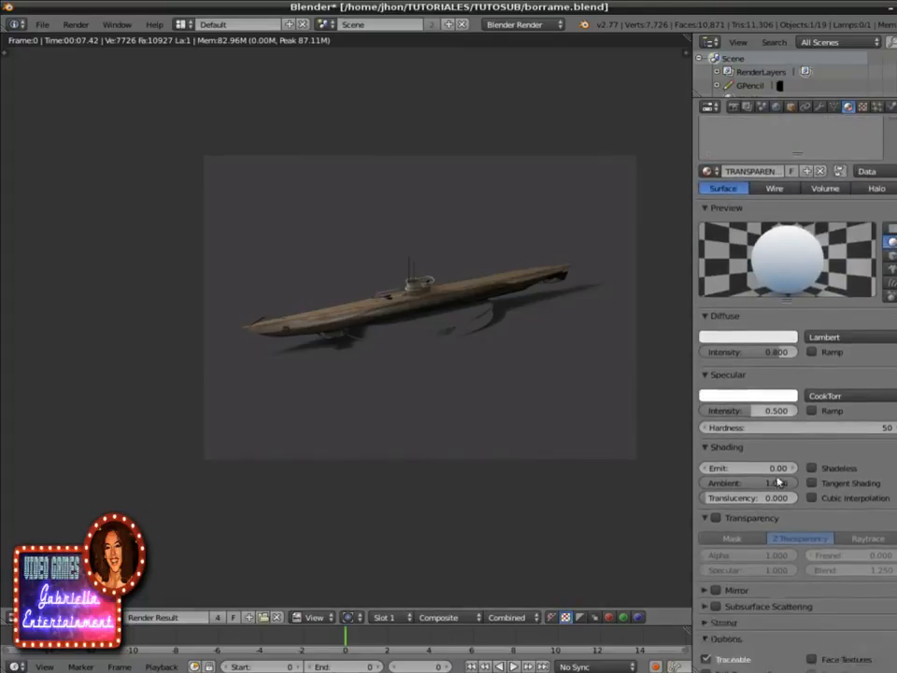
scroll(780, 487, down, 1)
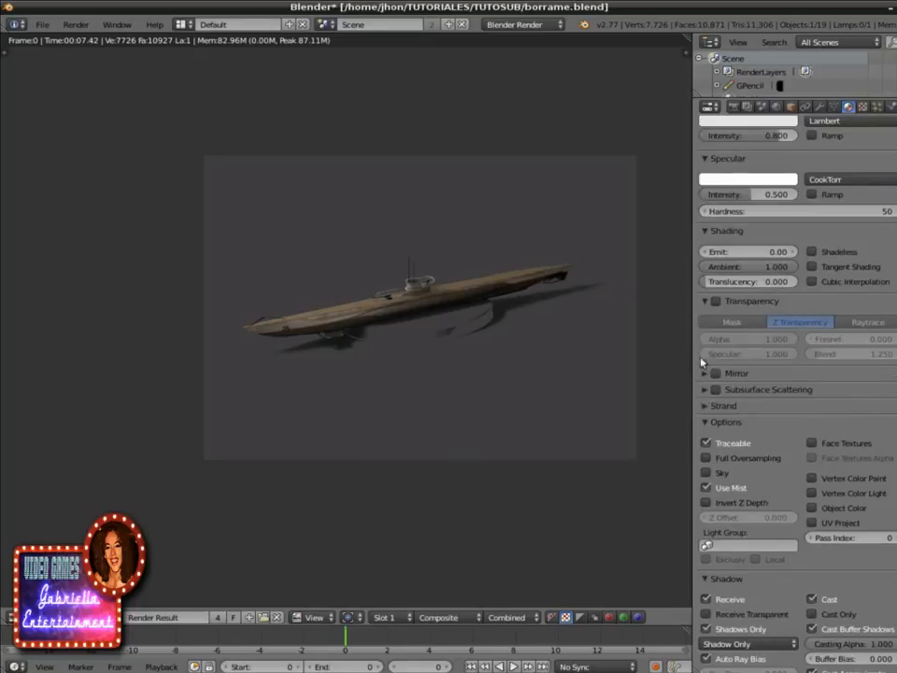
click(705, 300)
click(704, 366)
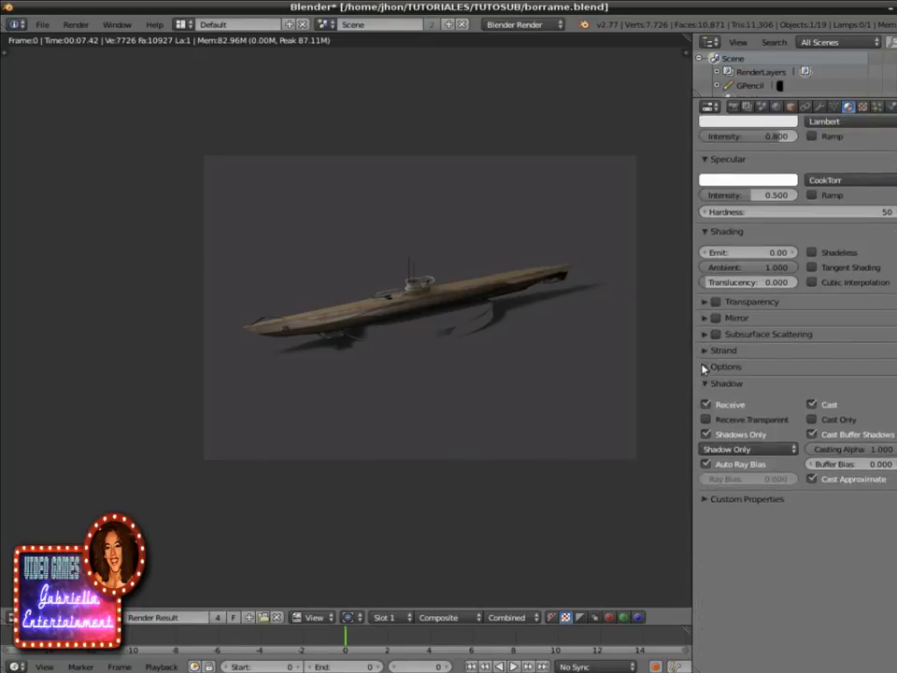
click(704, 230)
click(706, 158)
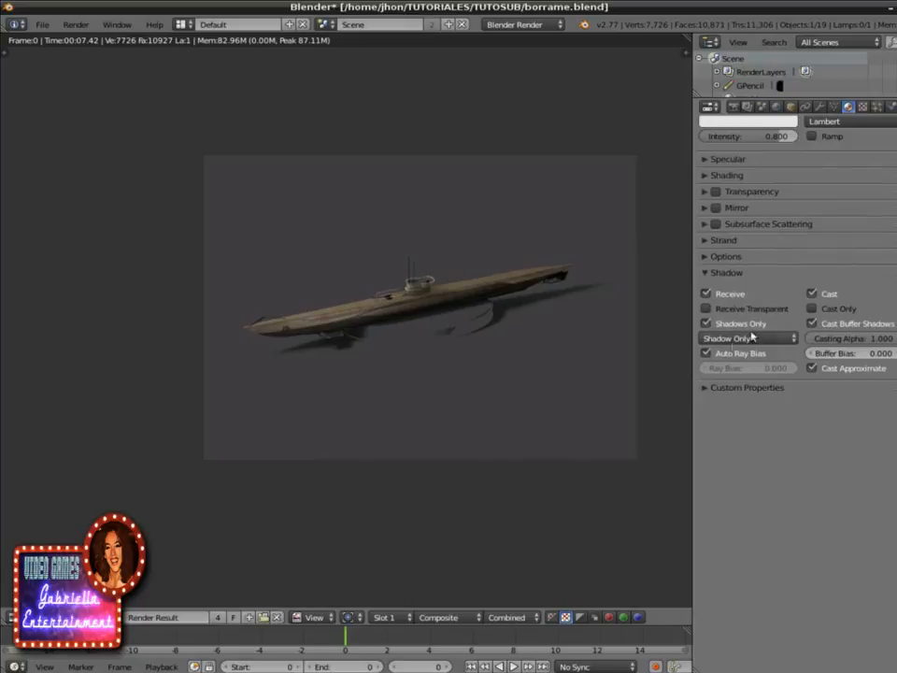
scroll(811, 431, up, 2)
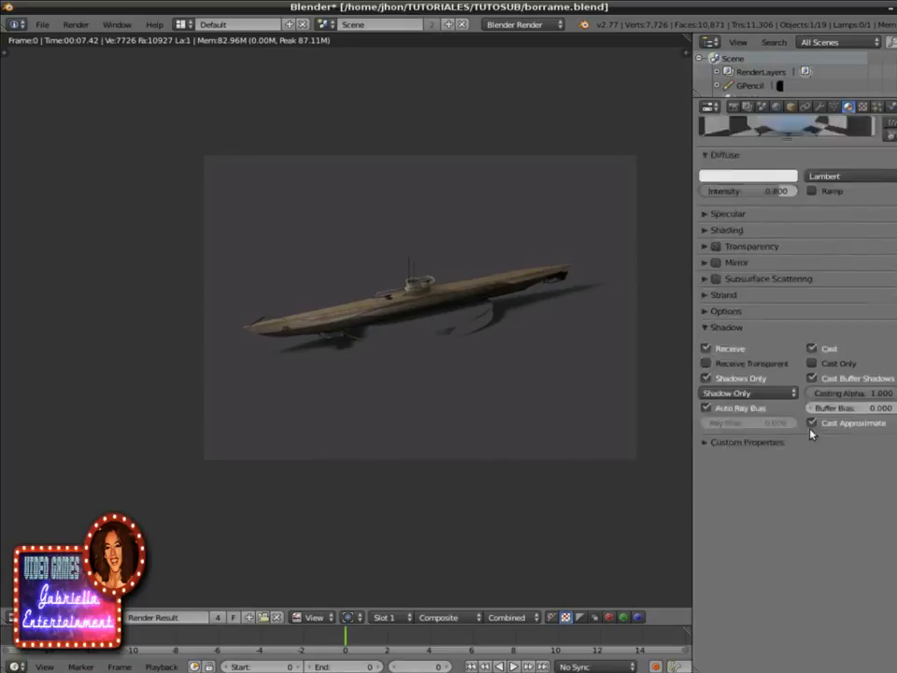
scroll(806, 433, up, 9)
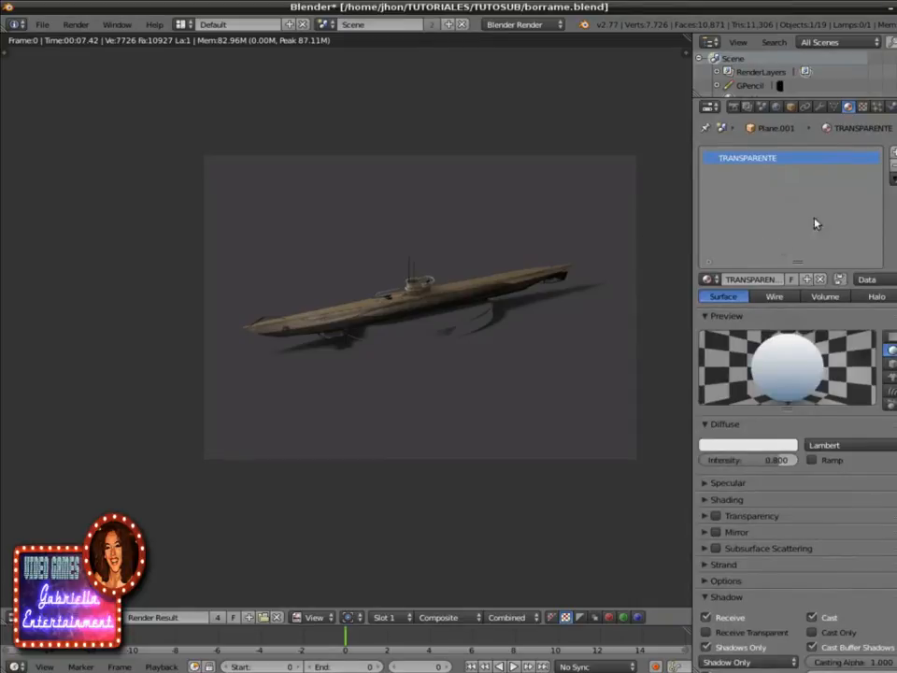
Step: Show the TRANSPARENTE material's texture slots after checking the brush textures
click(860, 108)
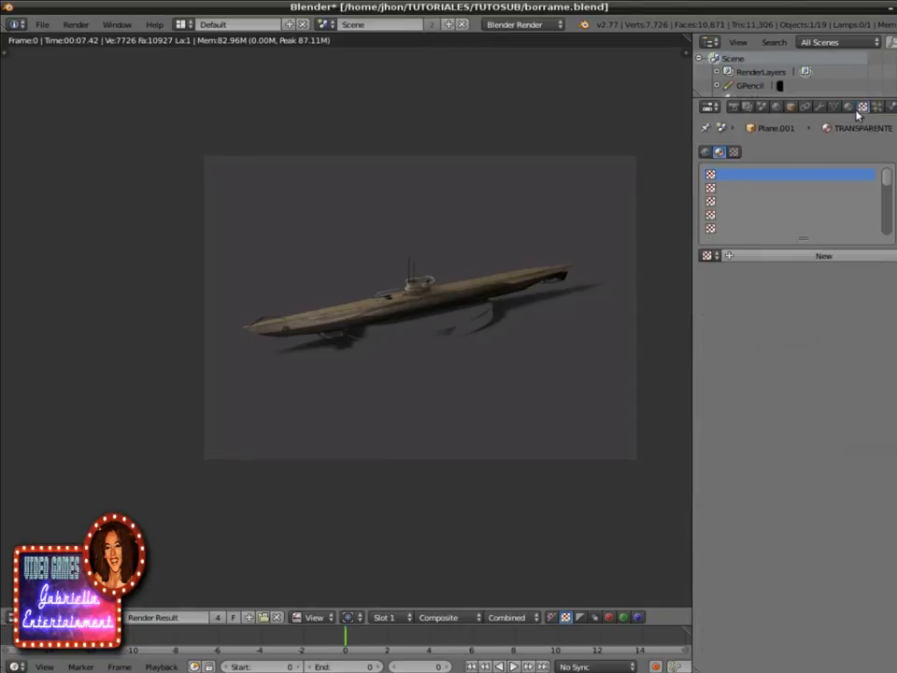
click(735, 152)
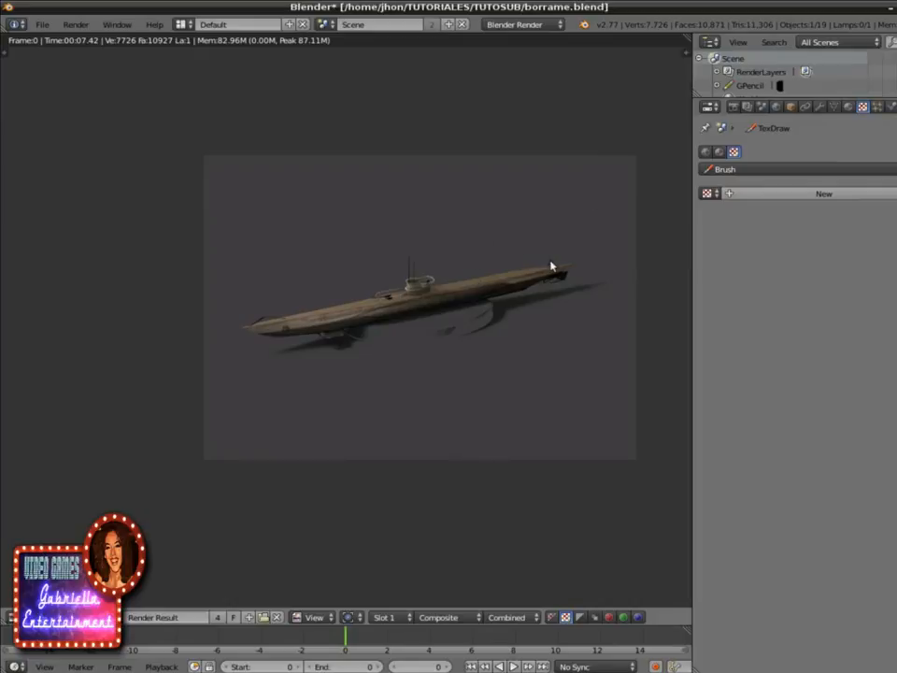
click(718, 153)
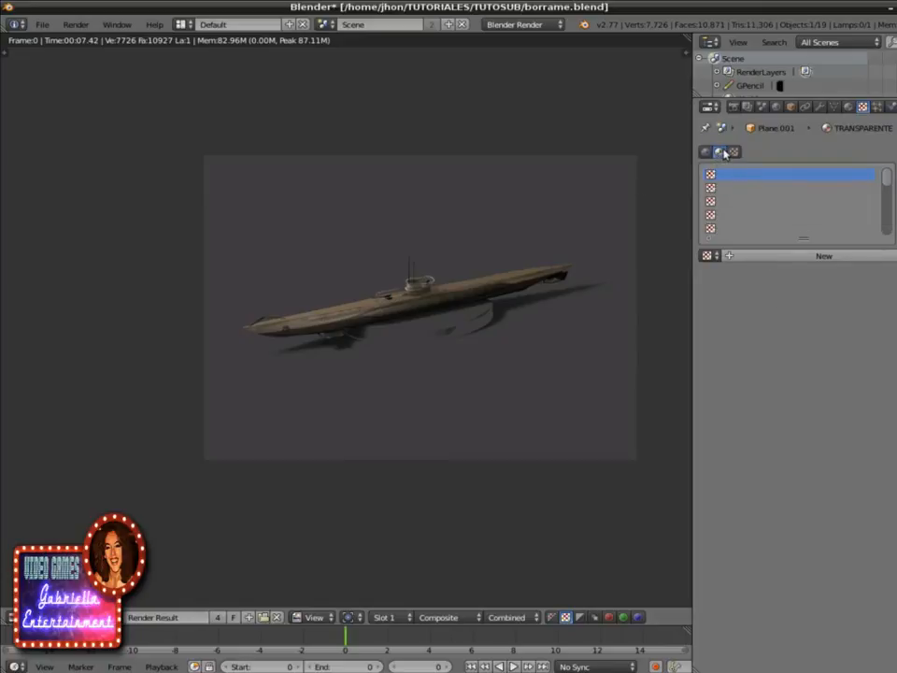
Step: Add a new image texture named fondo to the World and load background.jpg into it
click(847, 107)
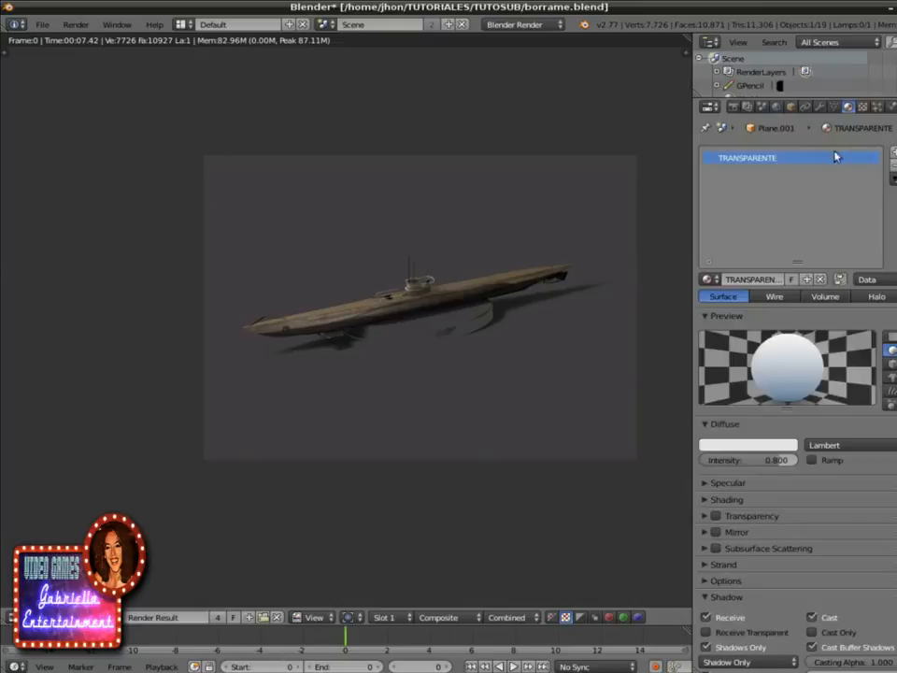
click(862, 107)
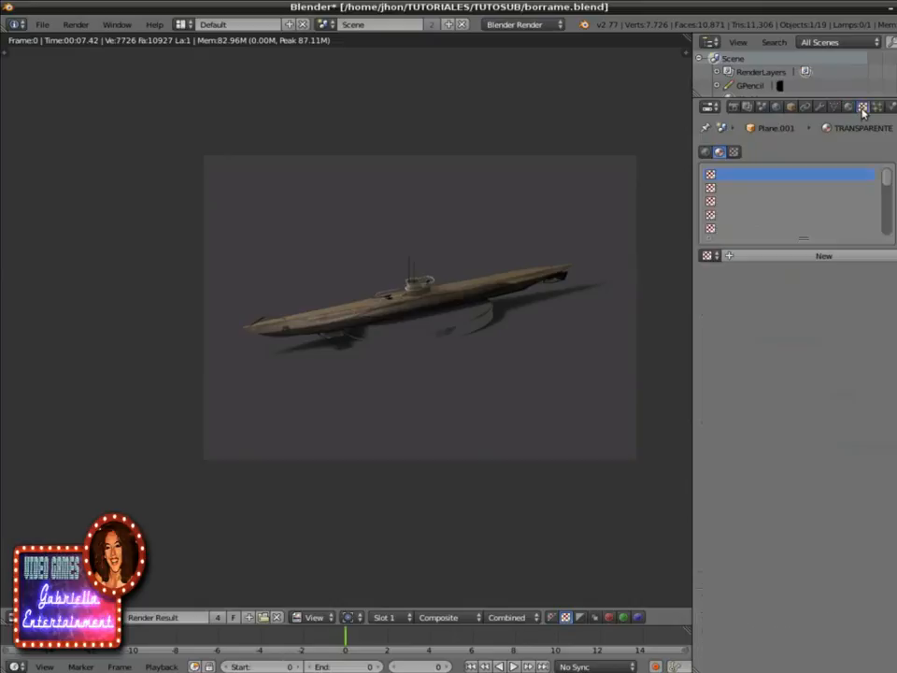
click(705, 154)
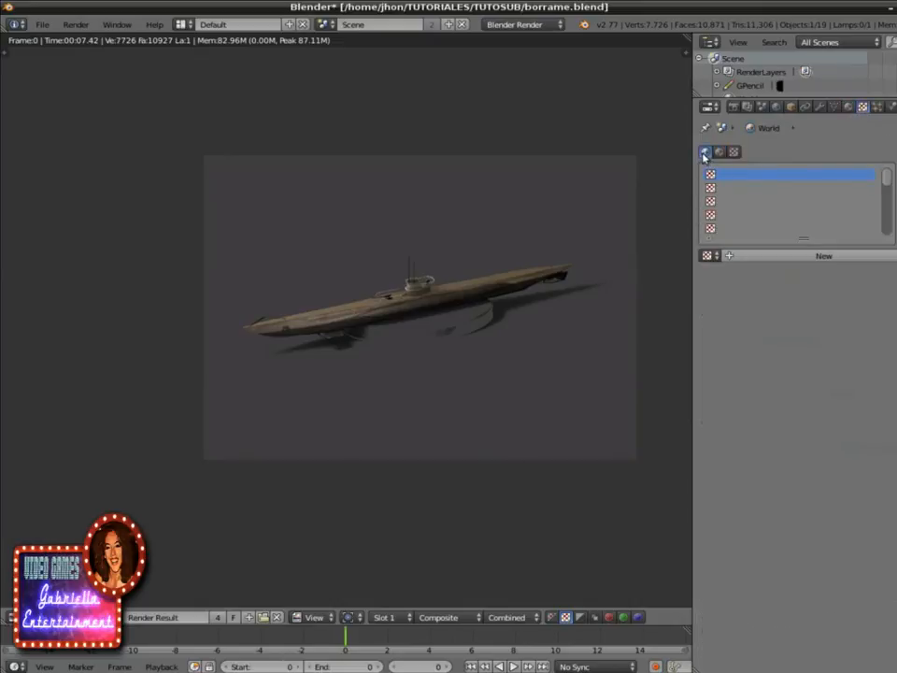
click(777, 106)
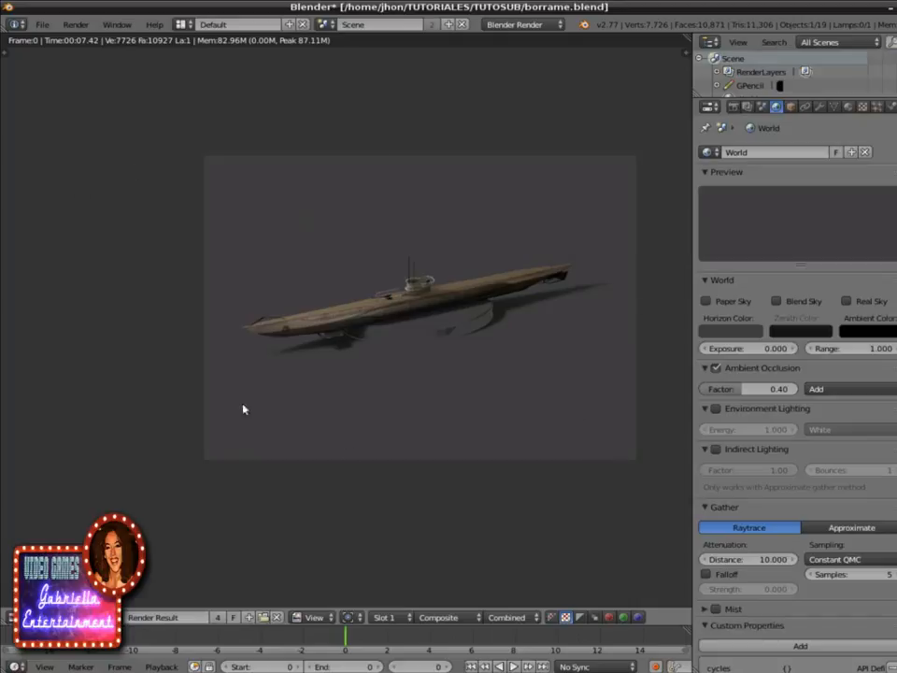
click(861, 107)
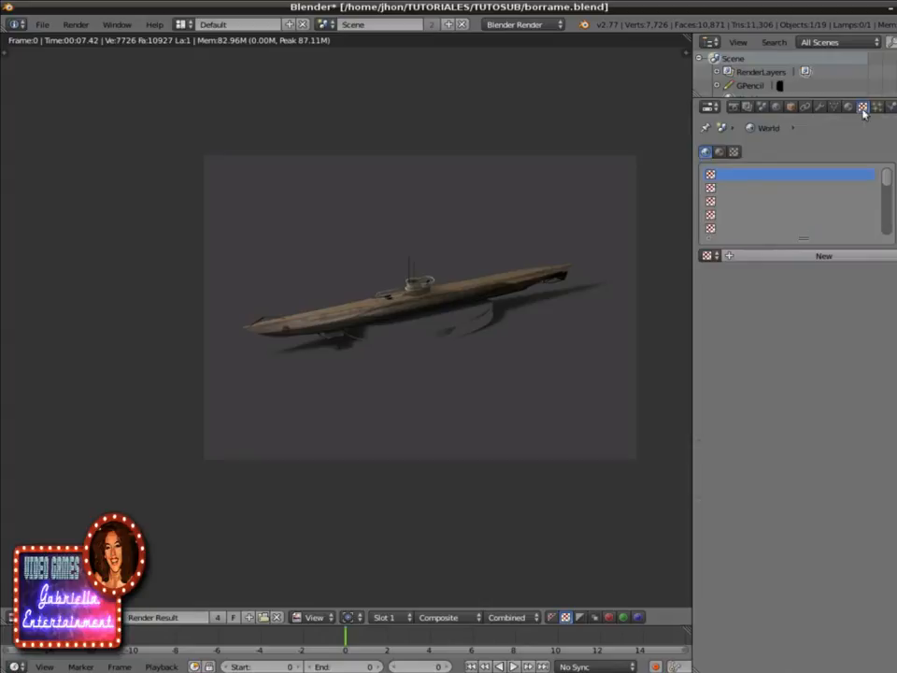
click(758, 256)
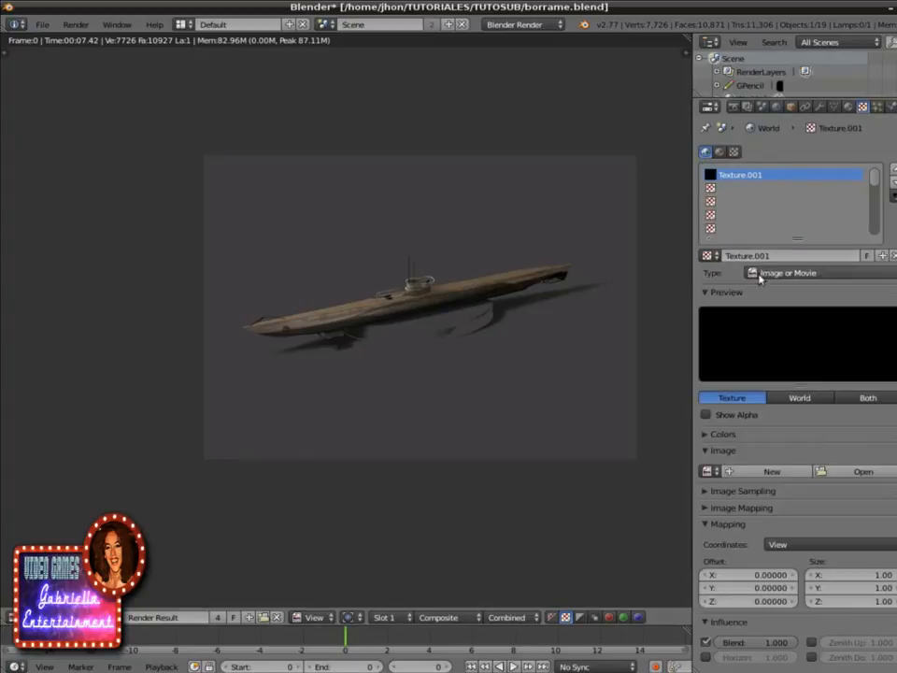
click(783, 256)
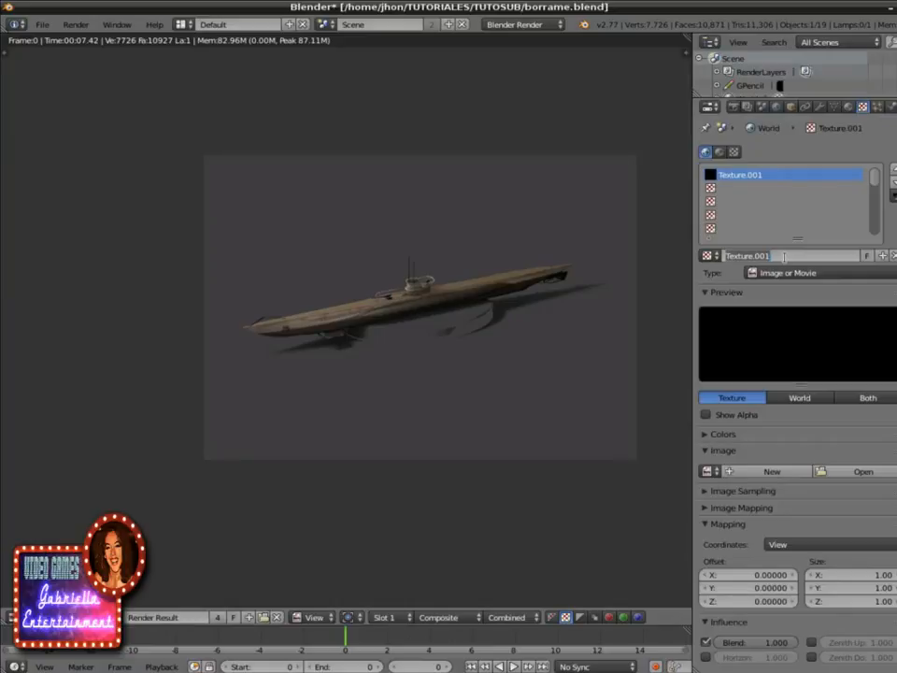
key(BackSpace)
text(fondo)
key(Return)
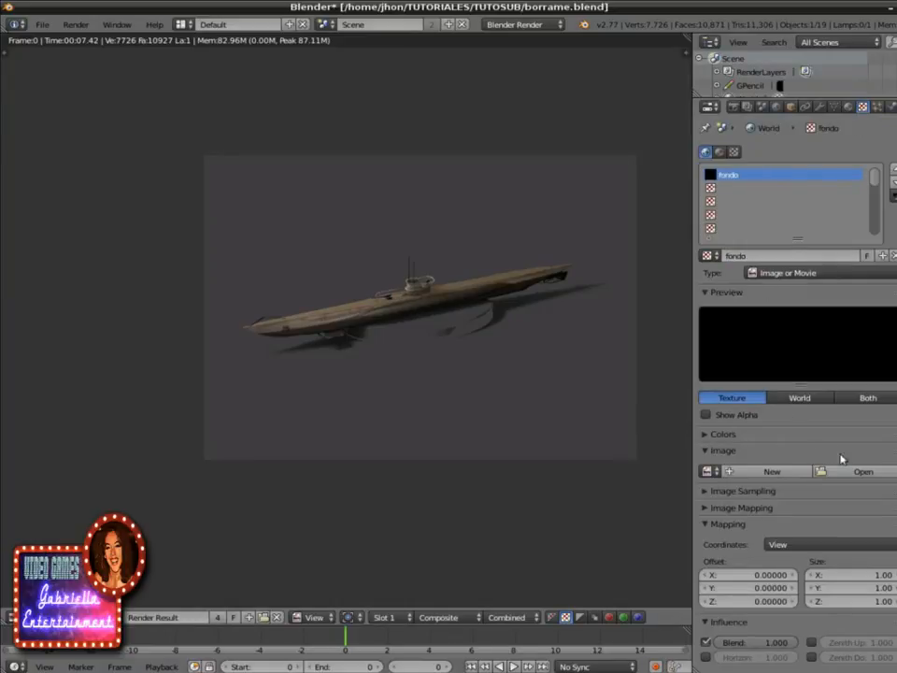
click(861, 475)
double_click(246, 134)
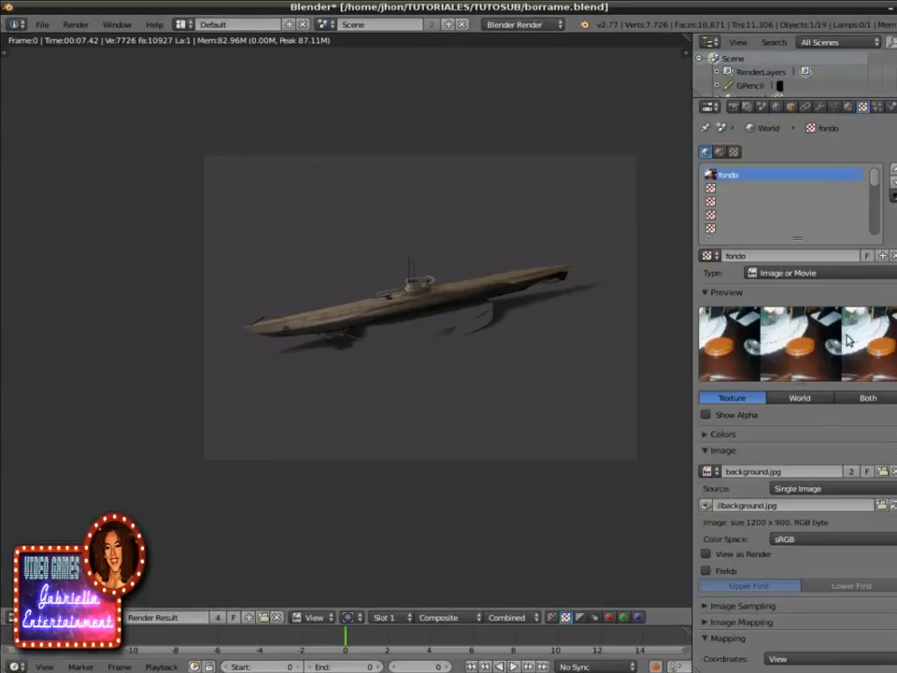
Step: Try the World's Blend Sky and Real Sky options, leave only Paper Sky enabled, and render the image
click(776, 106)
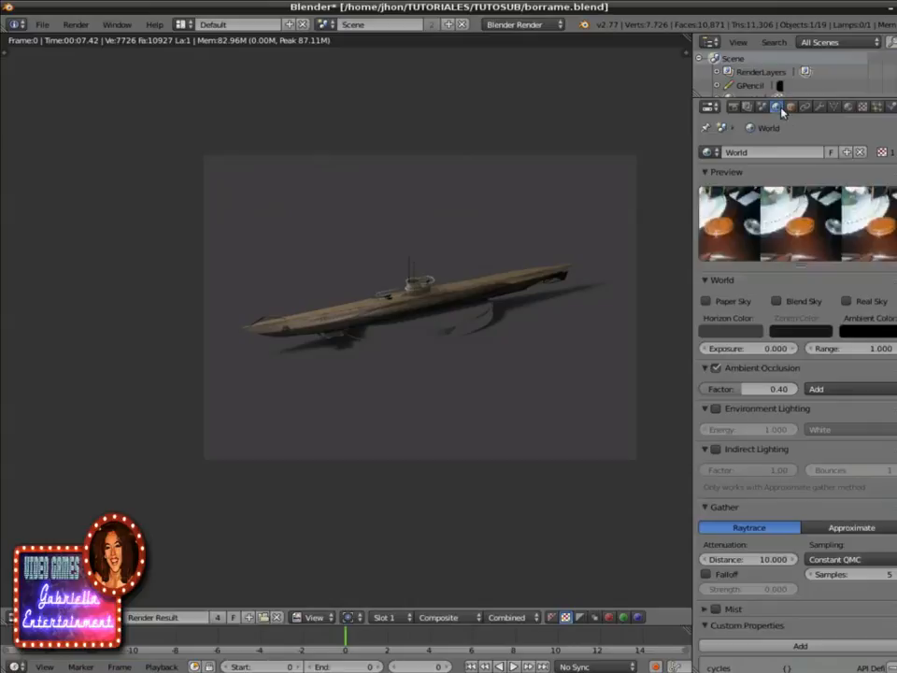
click(706, 302)
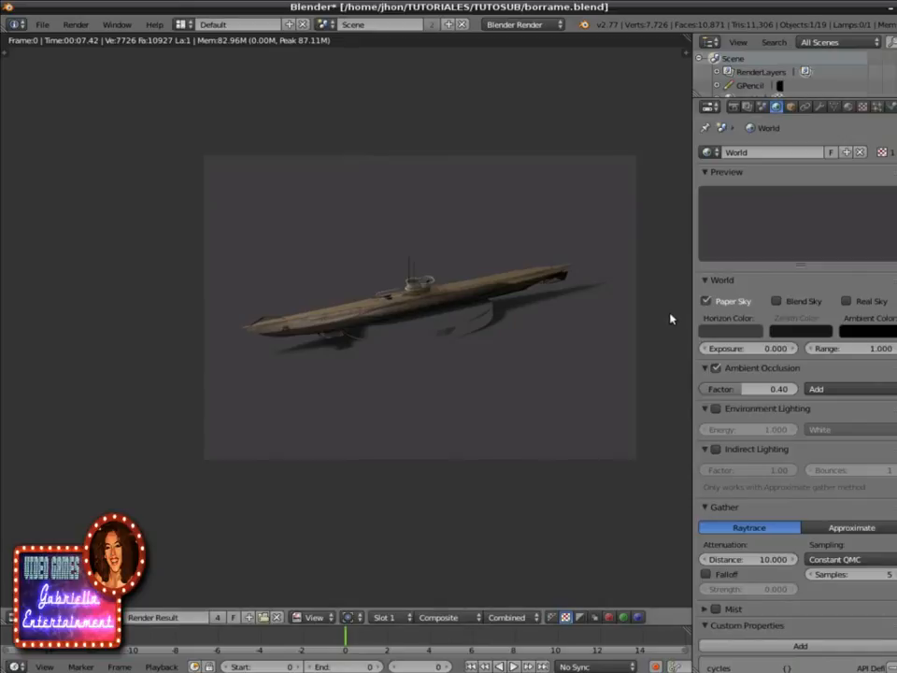
click(707, 302)
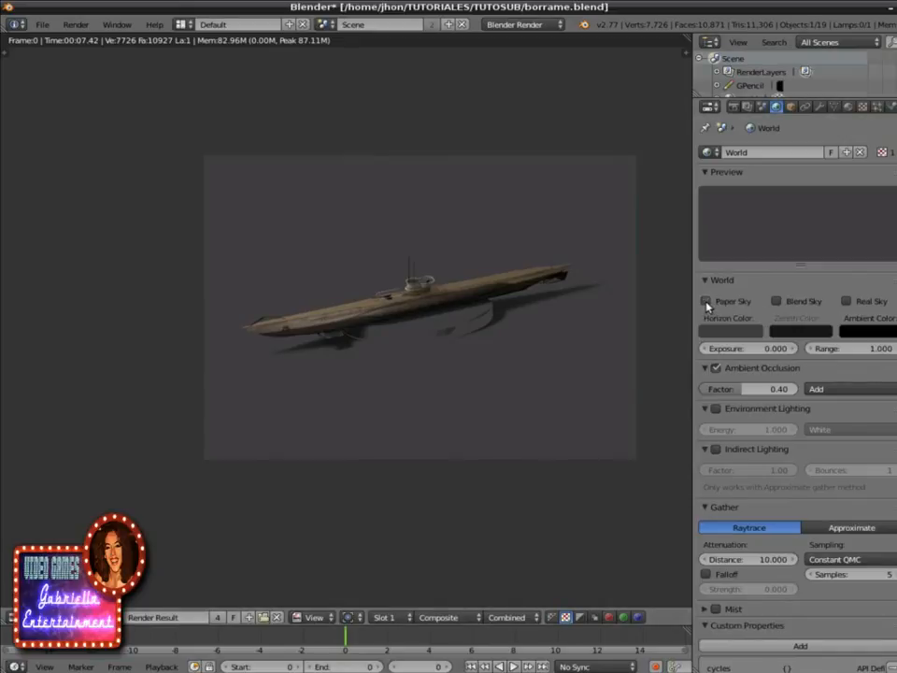
click(776, 300)
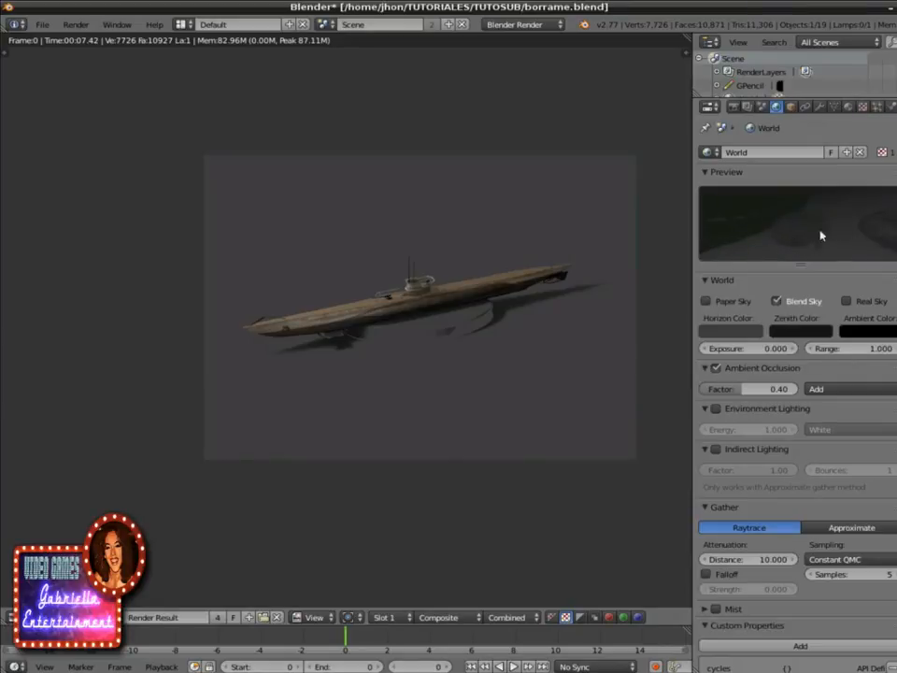
click(775, 301)
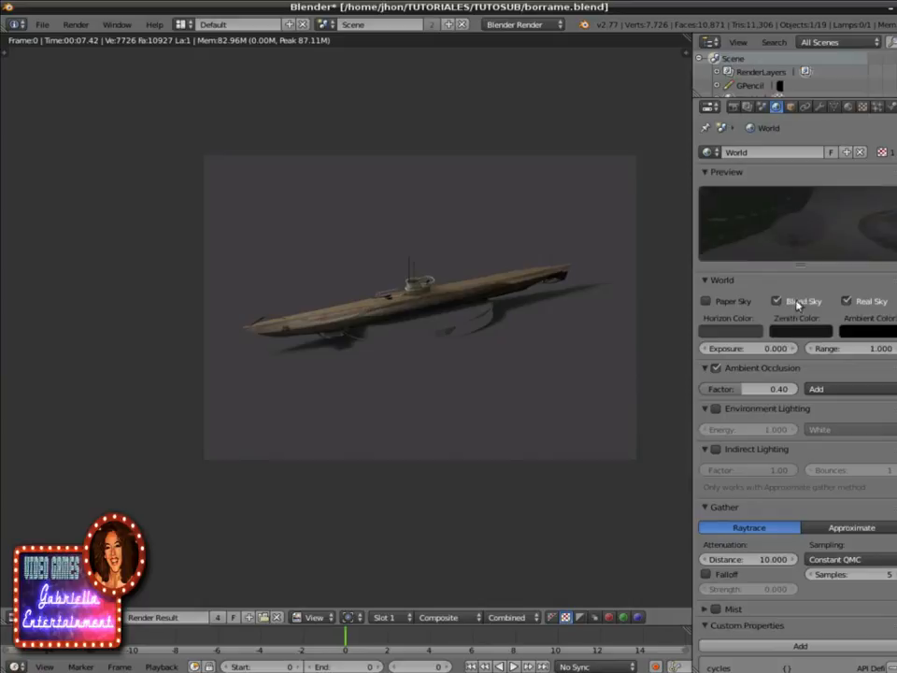
click(847, 301)
click(776, 301)
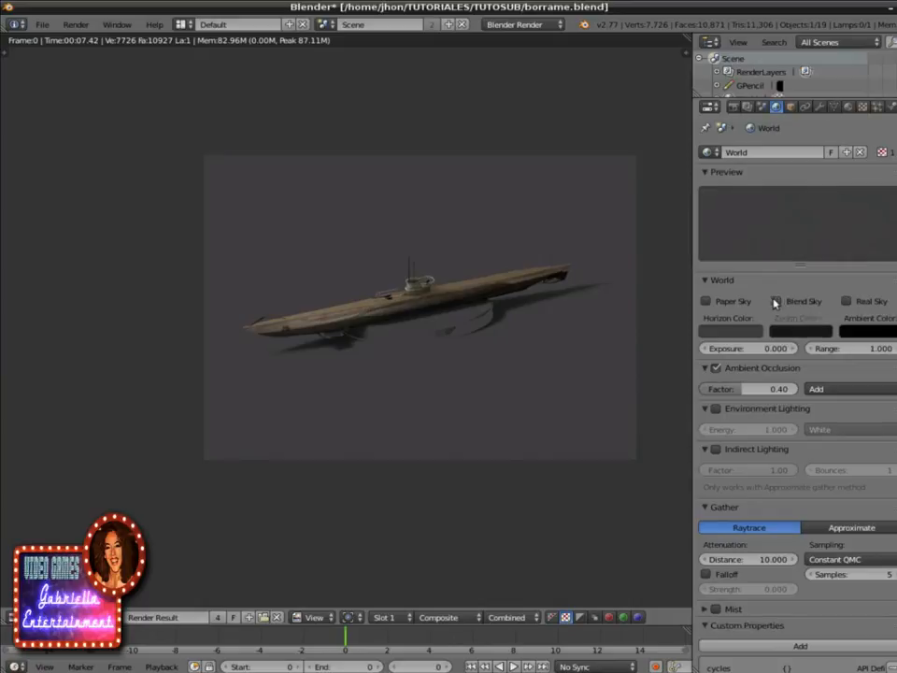
click(707, 300)
key(F12)
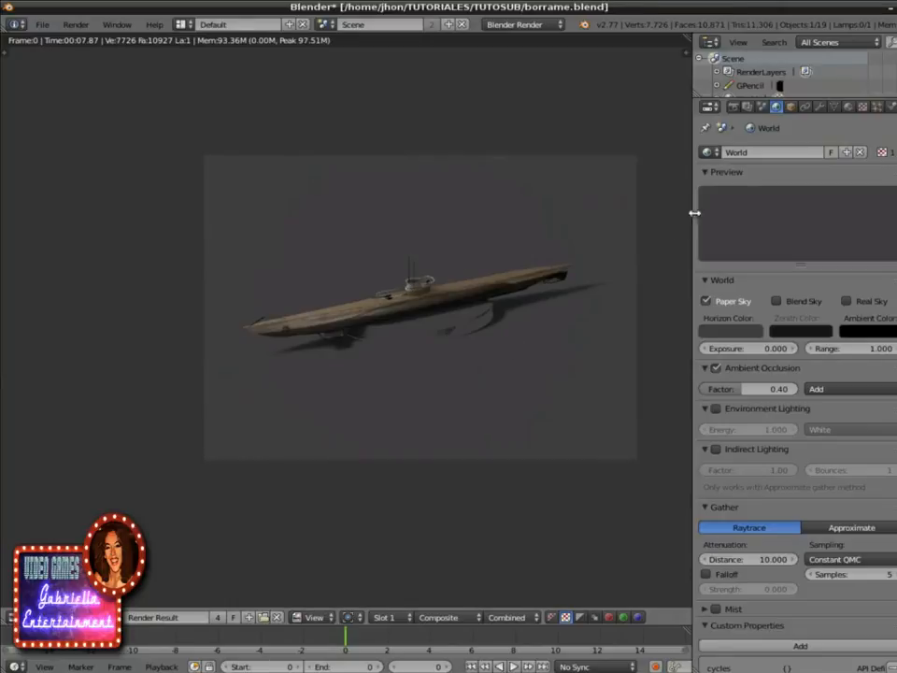
Step: Enable the Horizon influence on the World's fondo texture and render the image
click(848, 106)
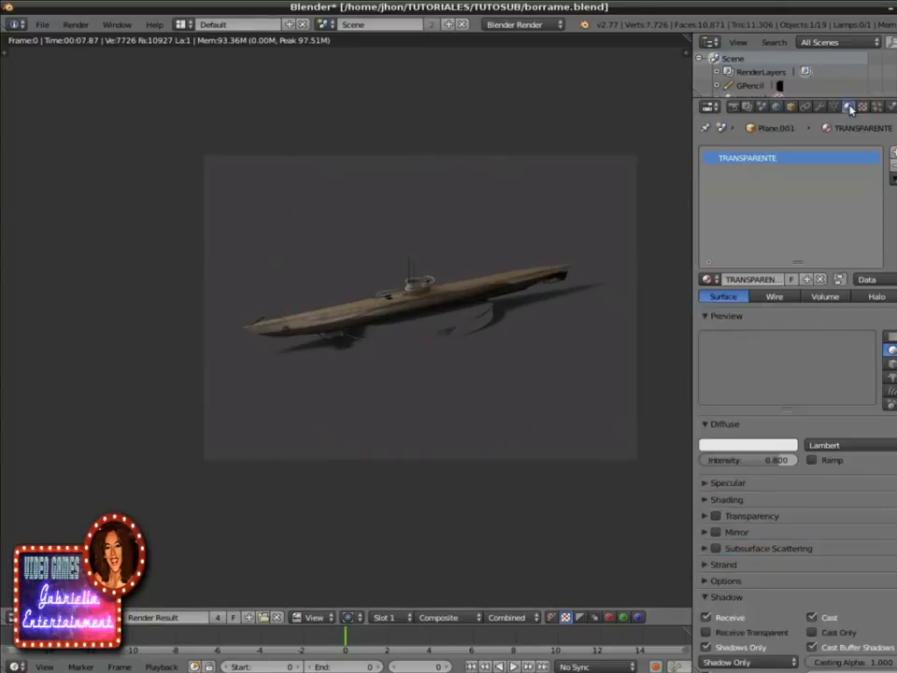
click(862, 106)
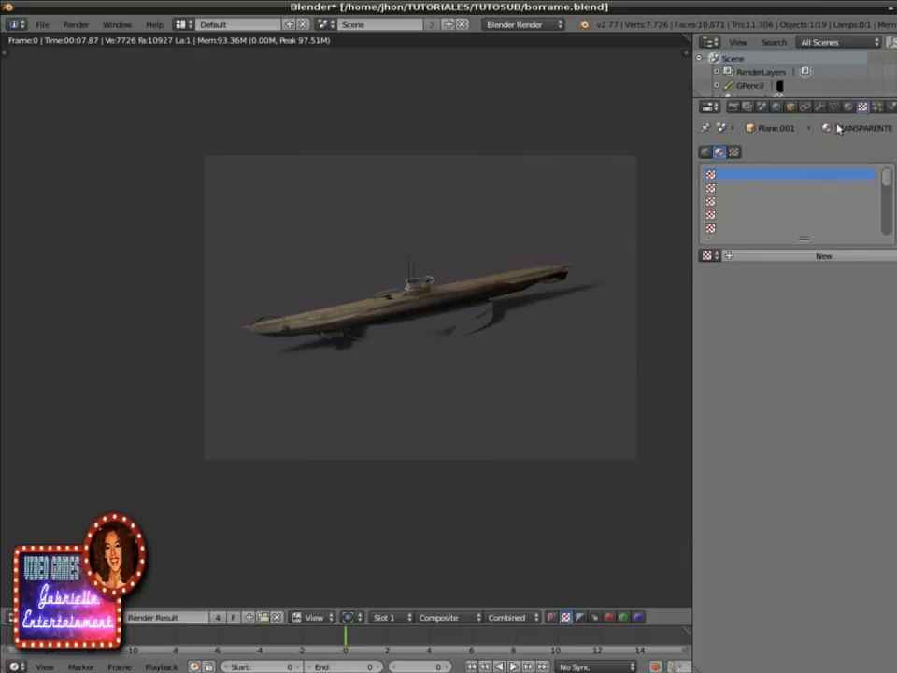
click(707, 152)
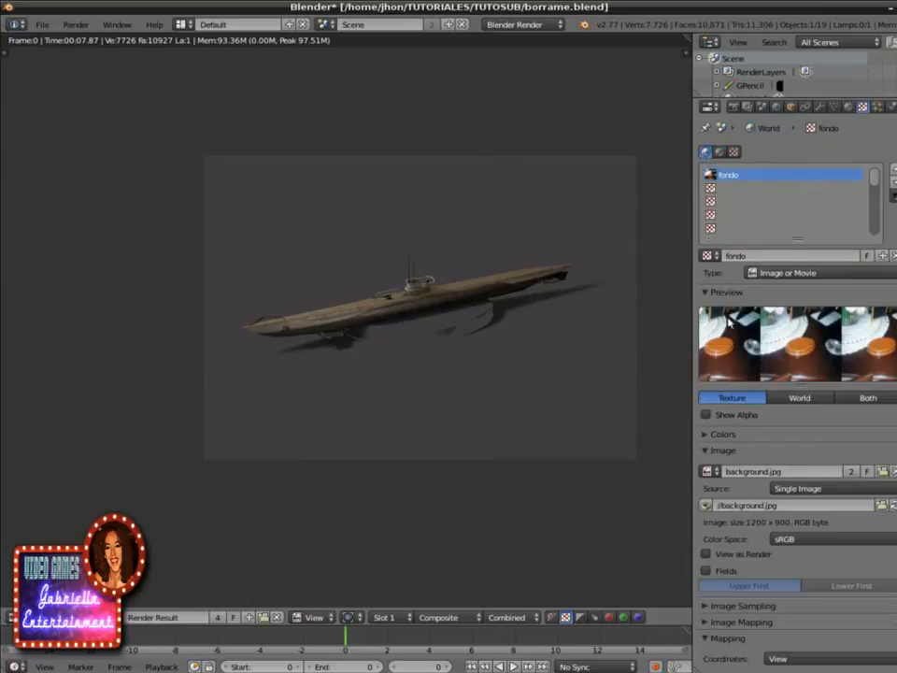
scroll(799, 334, down, 5)
scroll(799, 336, down, 3)
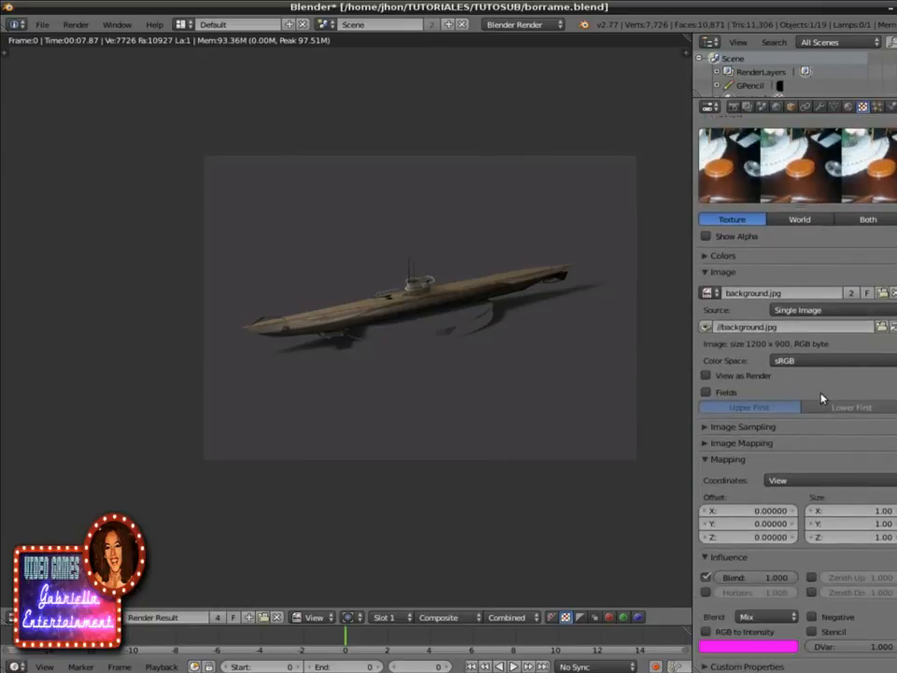
click(707, 592)
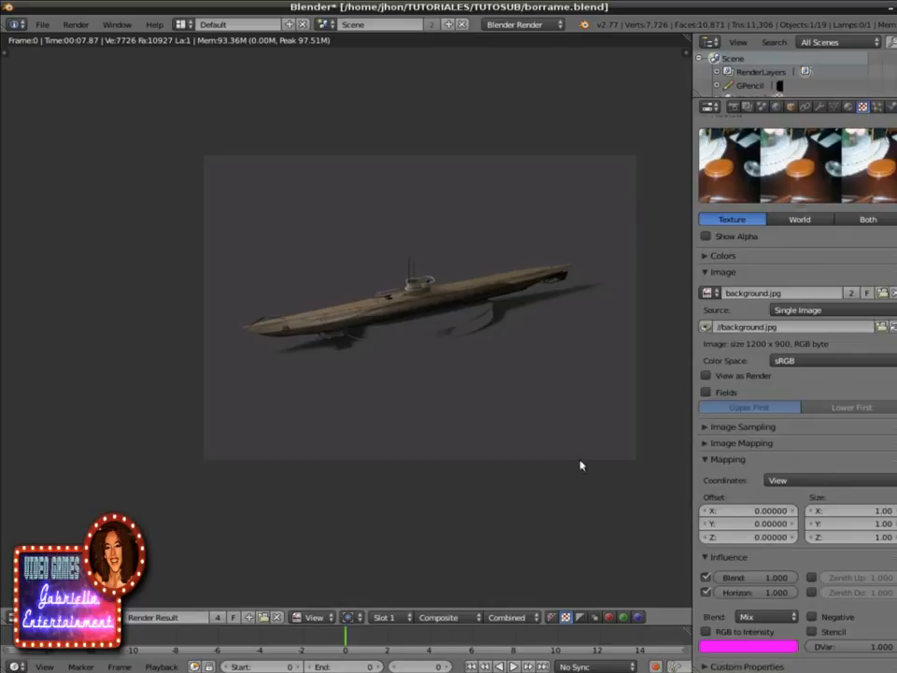
key(F12)
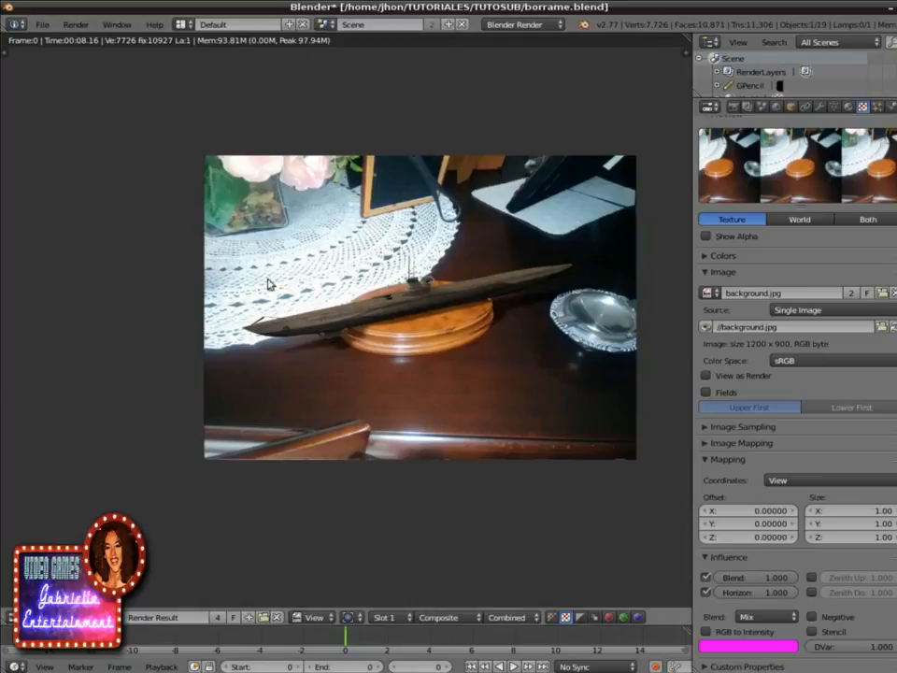
Step: Examine how the submarine and its shadow blend with the background photo in the rendered image
click(188, 28)
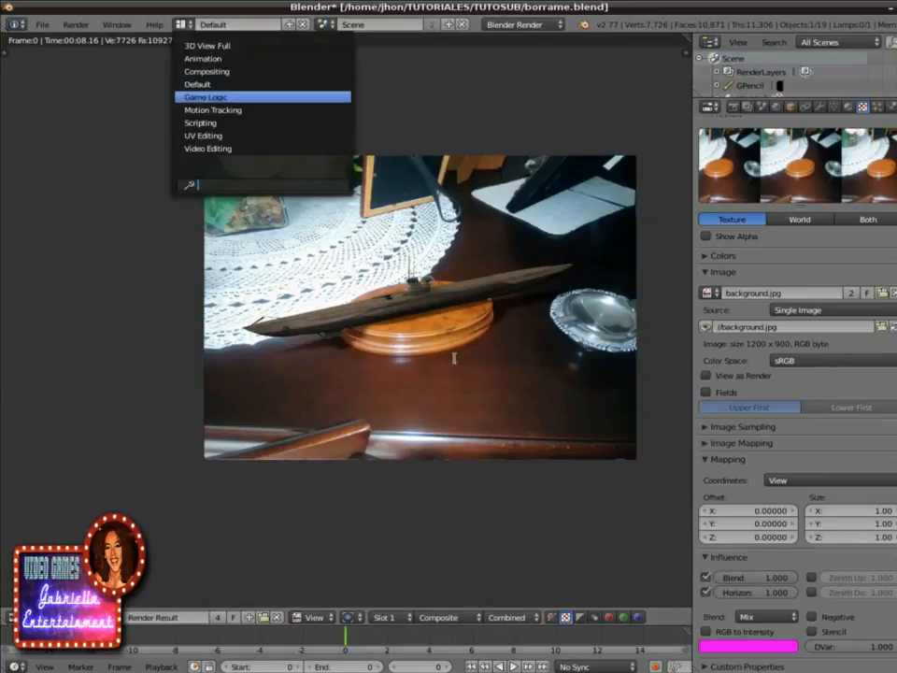
click(333, 346)
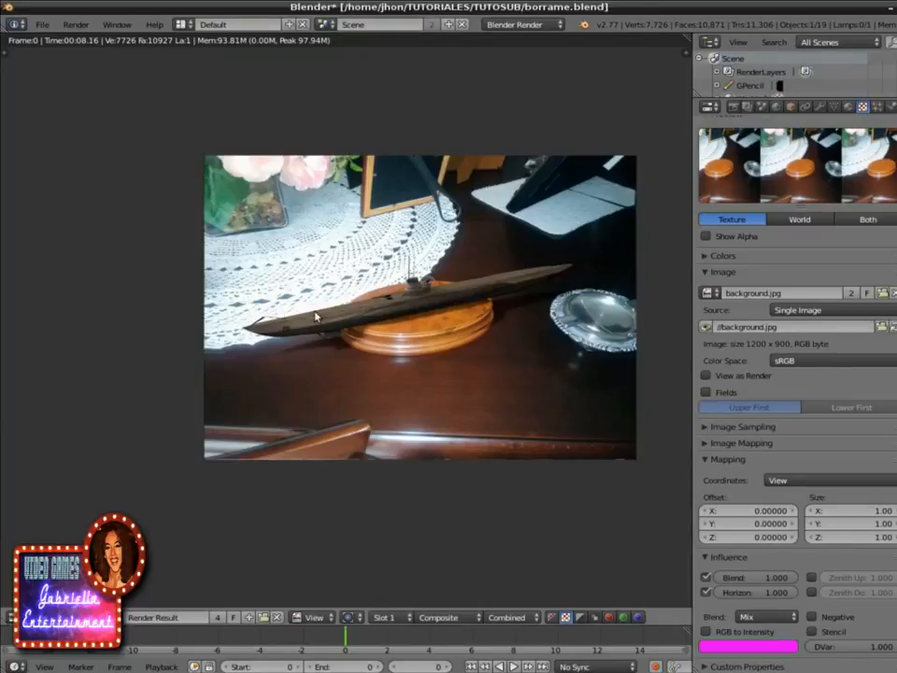
scroll(796, 374, up, 5)
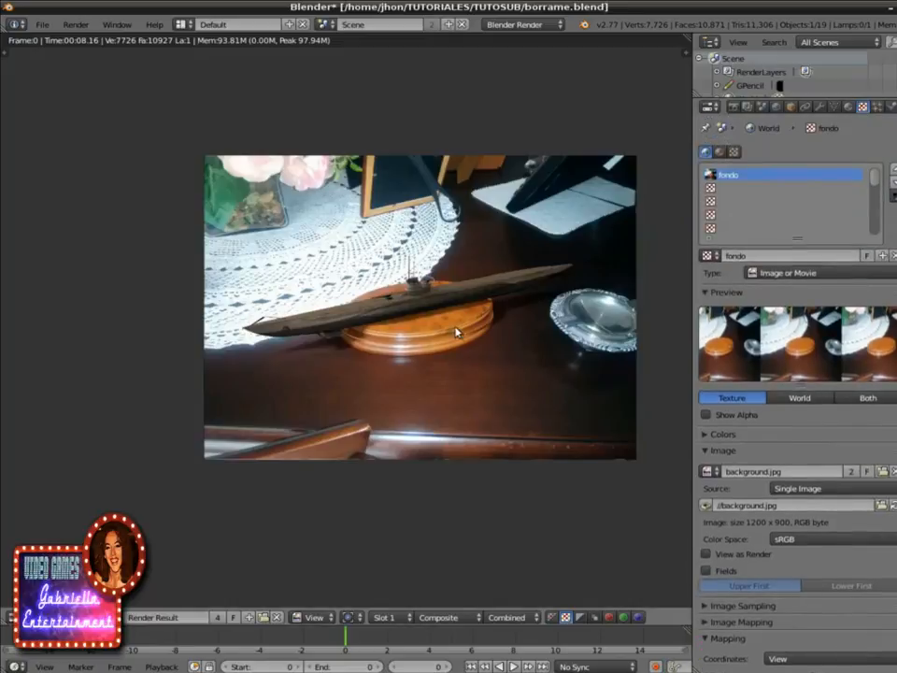
scroll(456, 331, up, 3)
scroll(459, 336, down, 1)
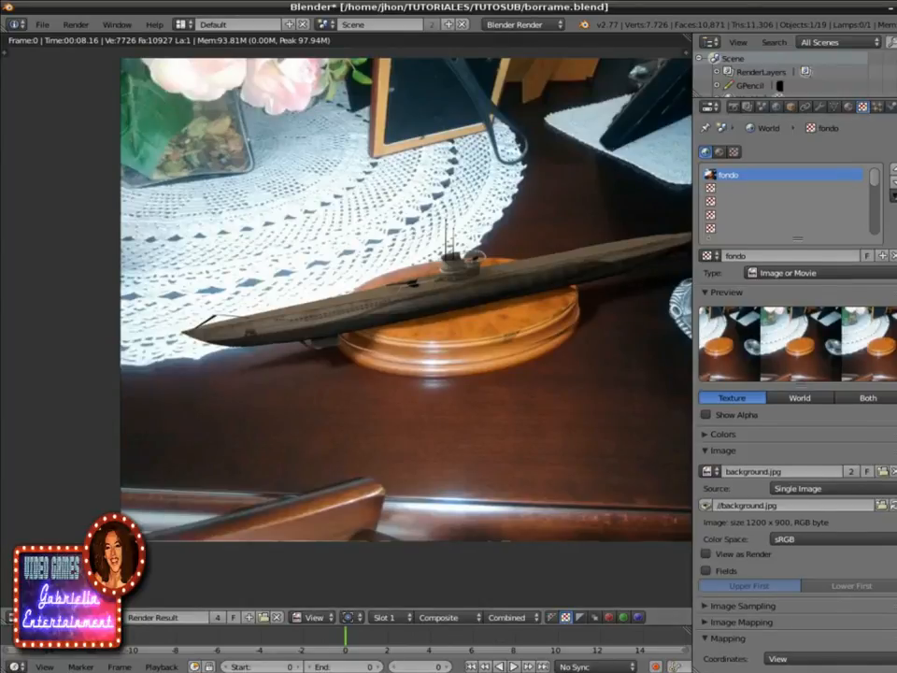
scroll(795, 373, down, 5)
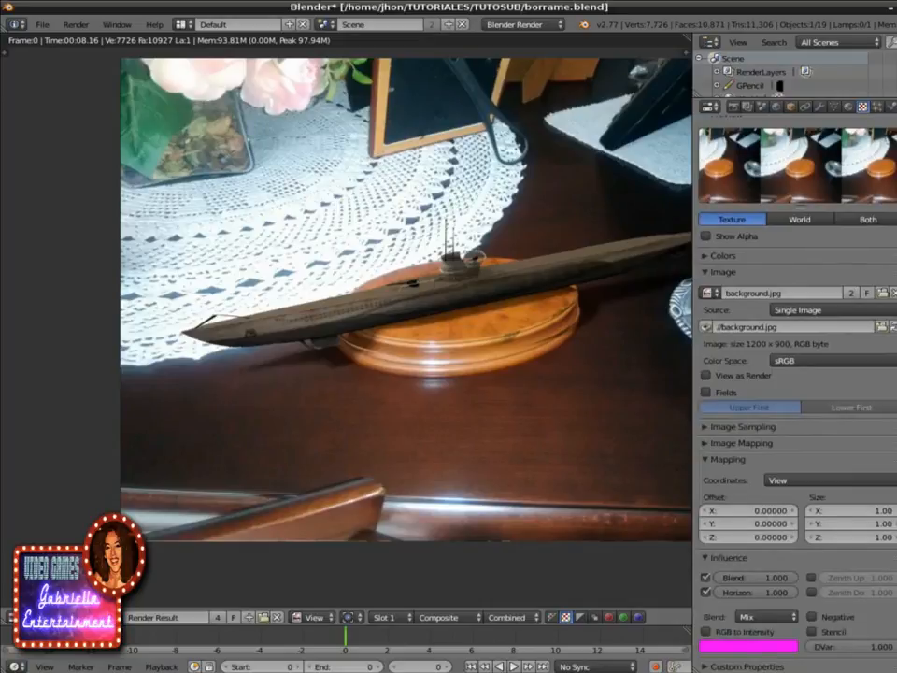
scroll(883, 257, up, 5)
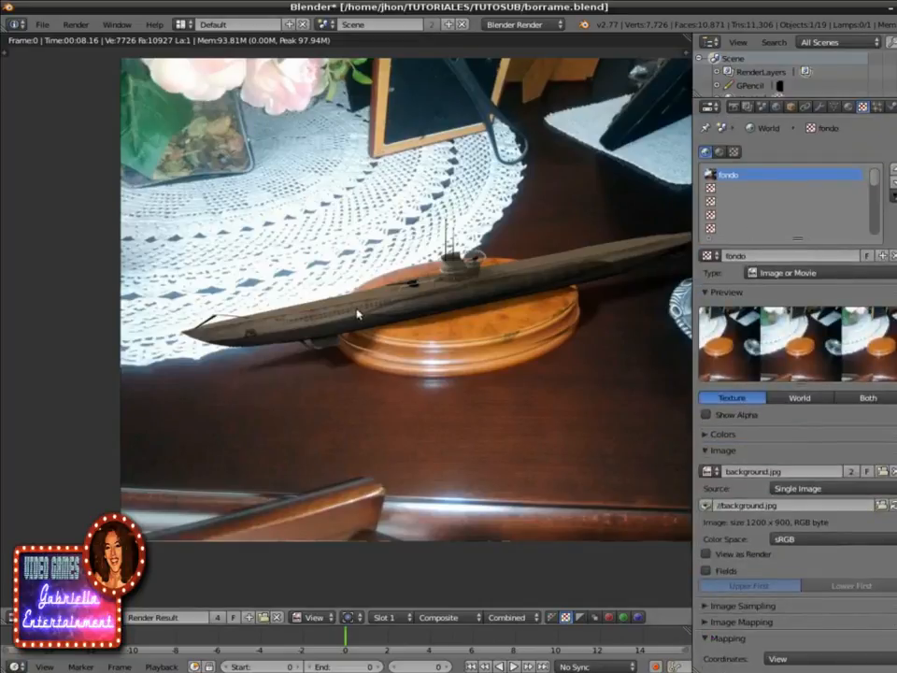
scroll(356, 315, down, 2)
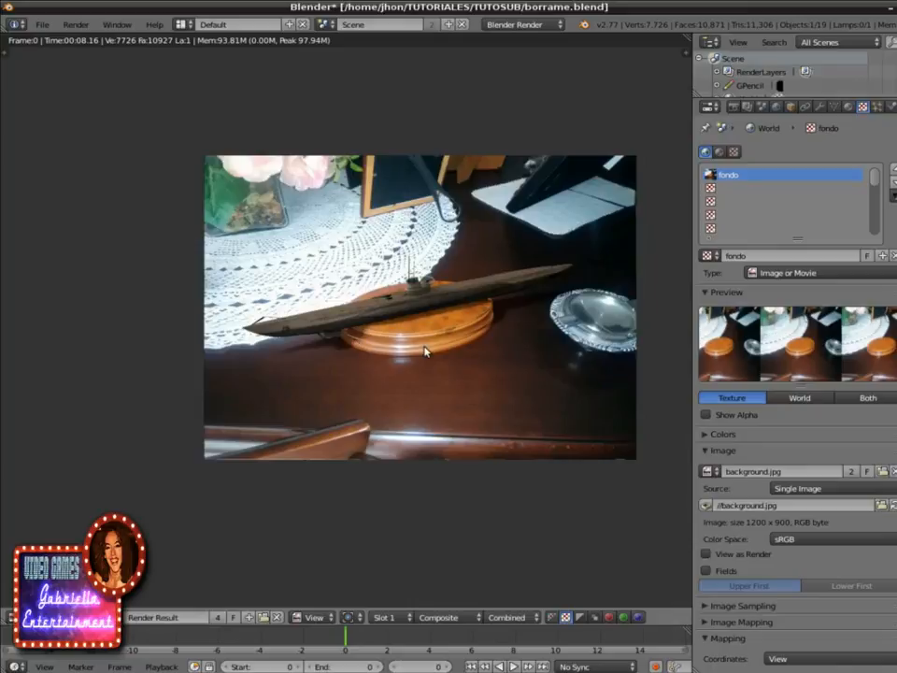
scroll(422, 352, up, 1)
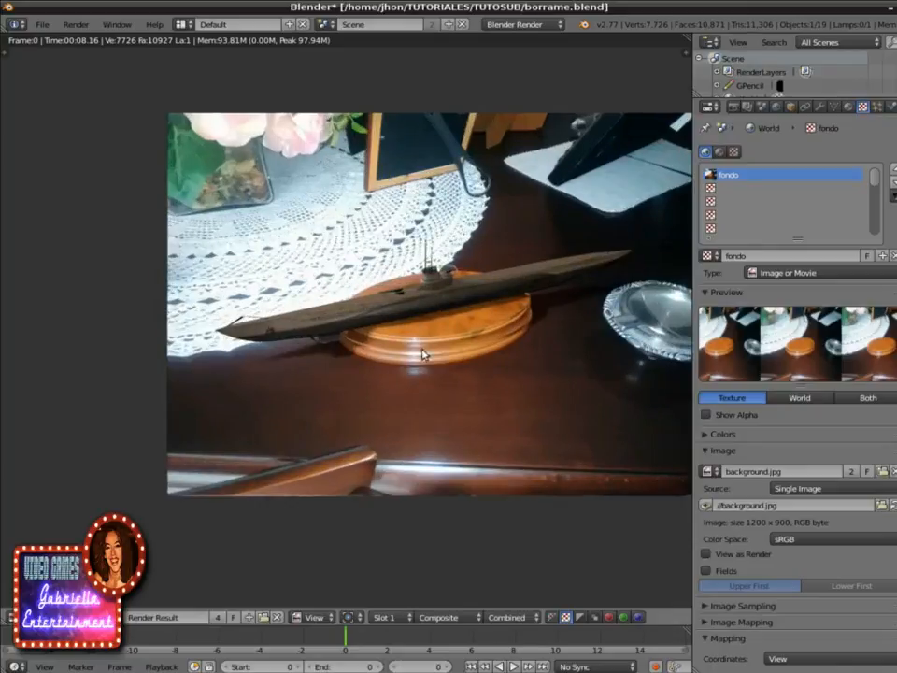
middle_drag(476, 373, 400, 408)
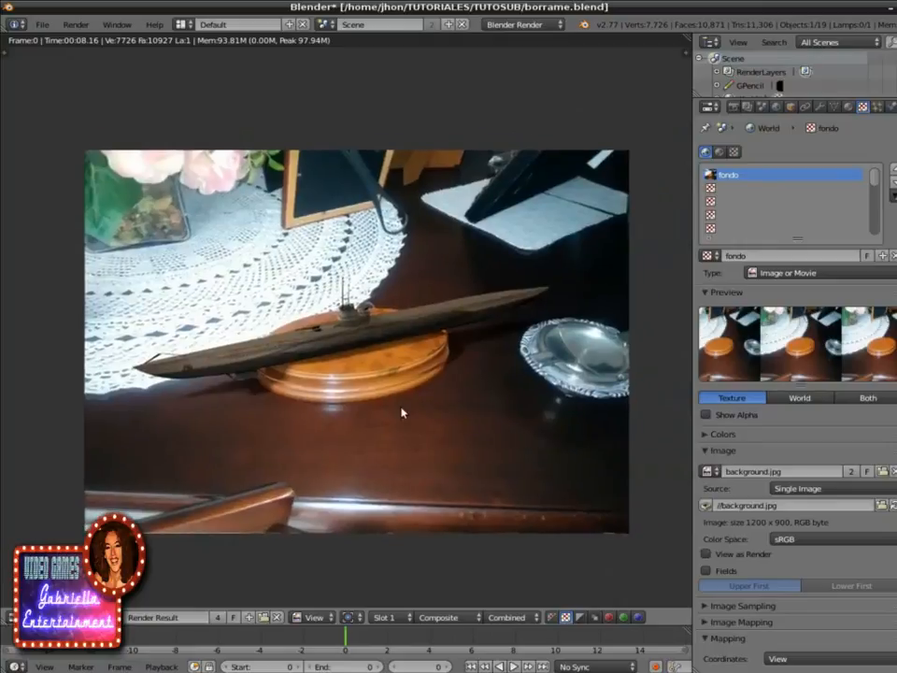
scroll(402, 412, down, 1)
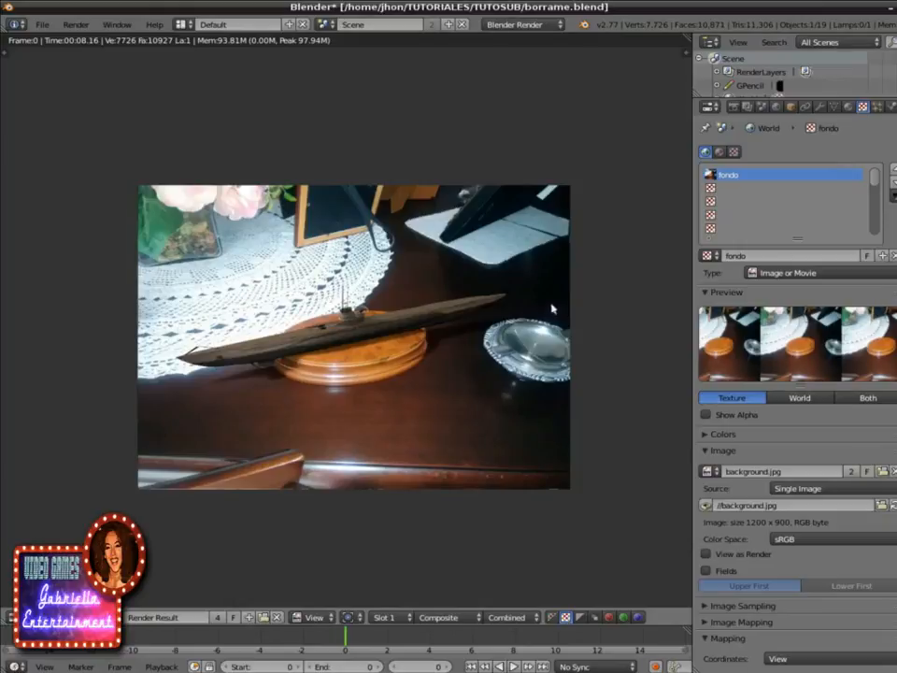
scroll(437, 398, up, 2)
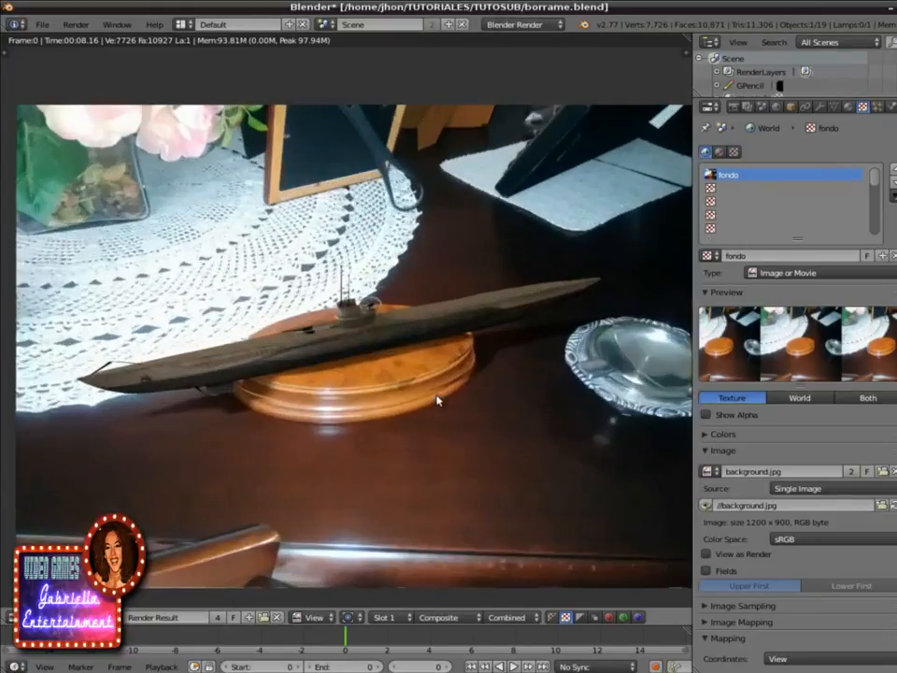
scroll(437, 400, down, 1)
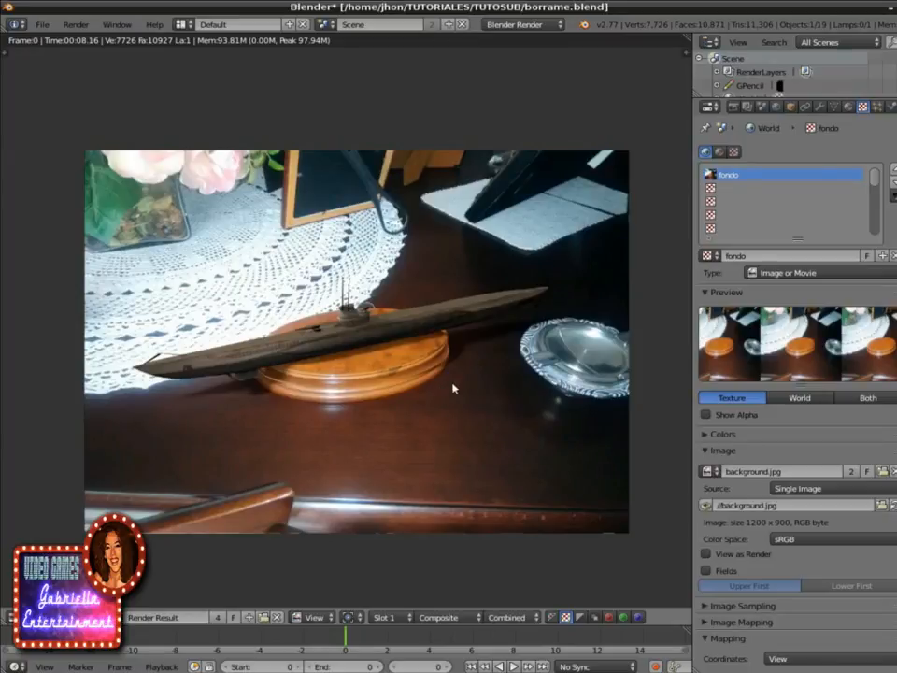
mouse_move(424, 331)
middle_down()
mouse_move(443, 320)
mouse_move(448, 280)
mouse_move(416, 319)
middle_up()
scroll(430, 311, up, 1)
scroll(435, 330, down, 1)
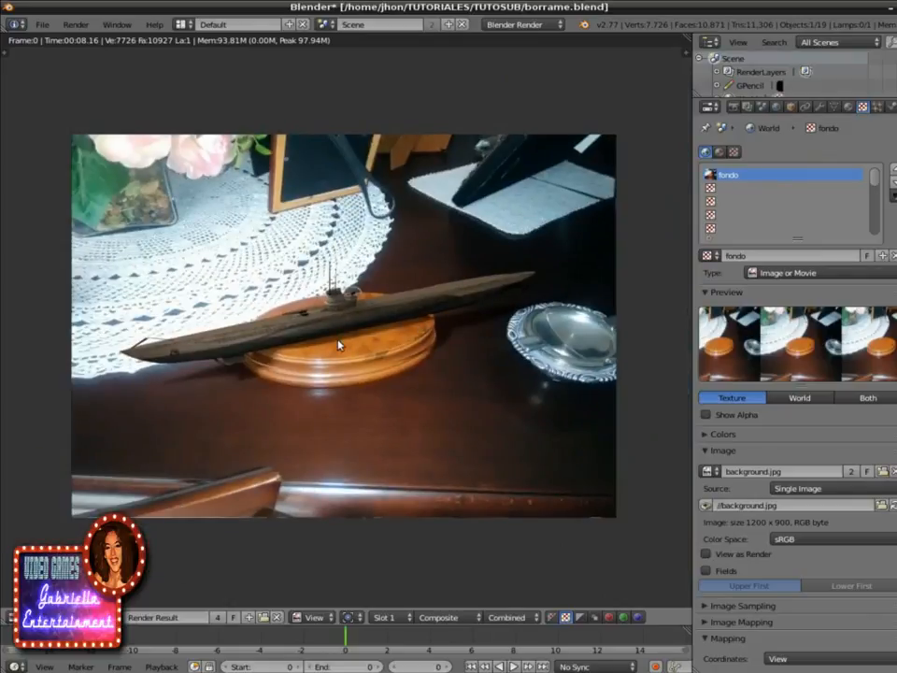
scroll(339, 344, up, 1)
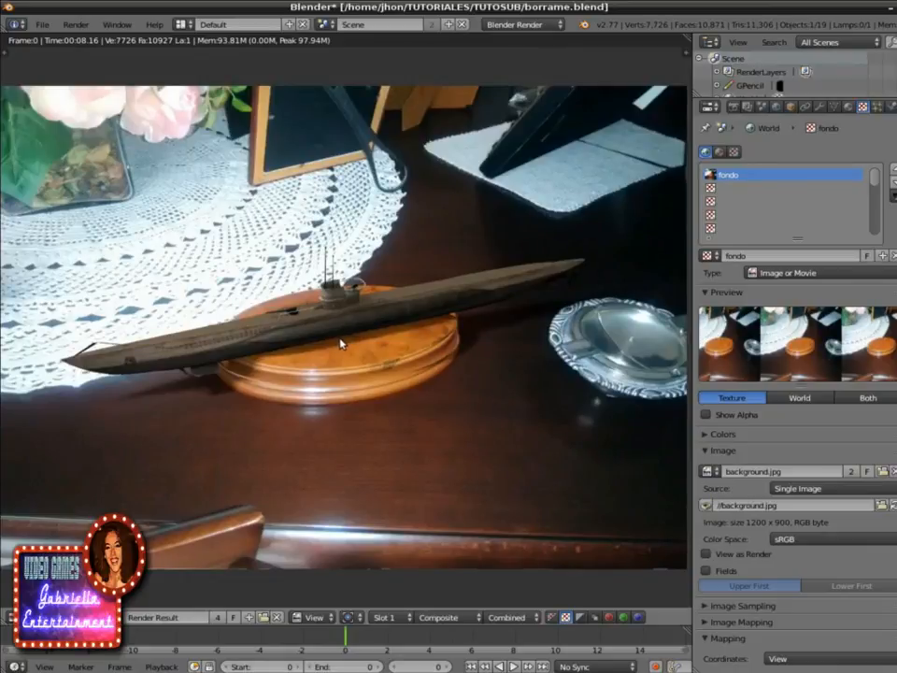
scroll(412, 320, down, 1)
scroll(412, 320, up, 1)
scroll(412, 323, down, 1)
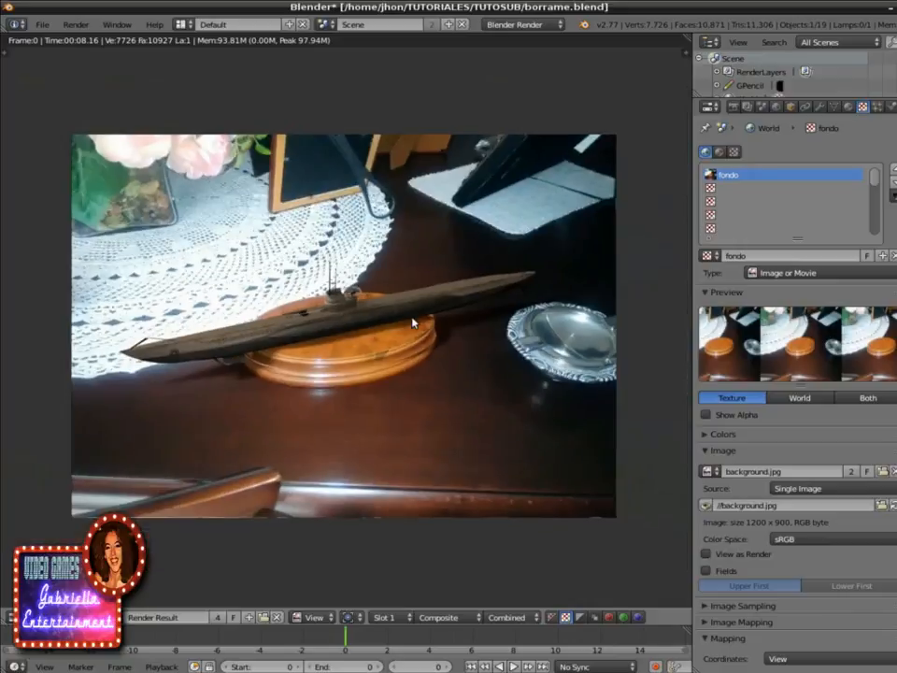